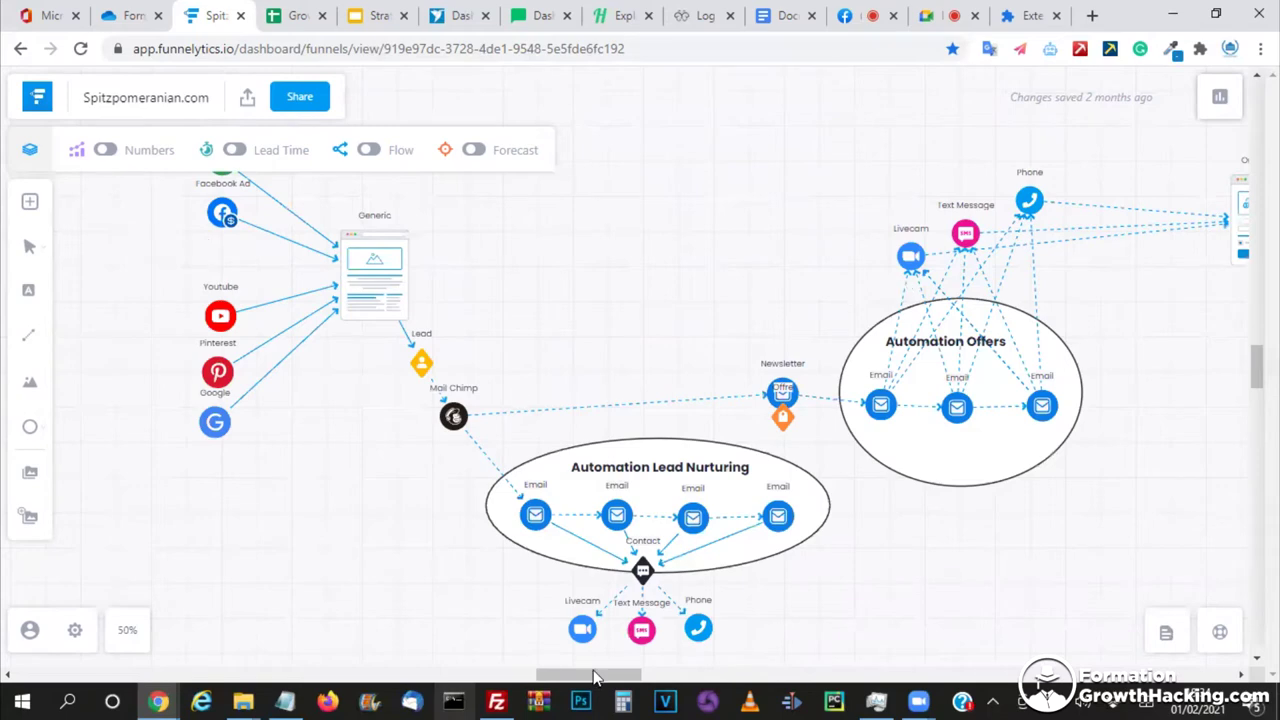
- View the traffic sources at the start of the Spitzpomeranian.com funnel, then switch to the Growth_Meetings spreadsheet
mouse_move(594, 678)
left_mouse_down()
mouse_move(702, 680)
mouse_move(575, 680)
left_mouse_up()
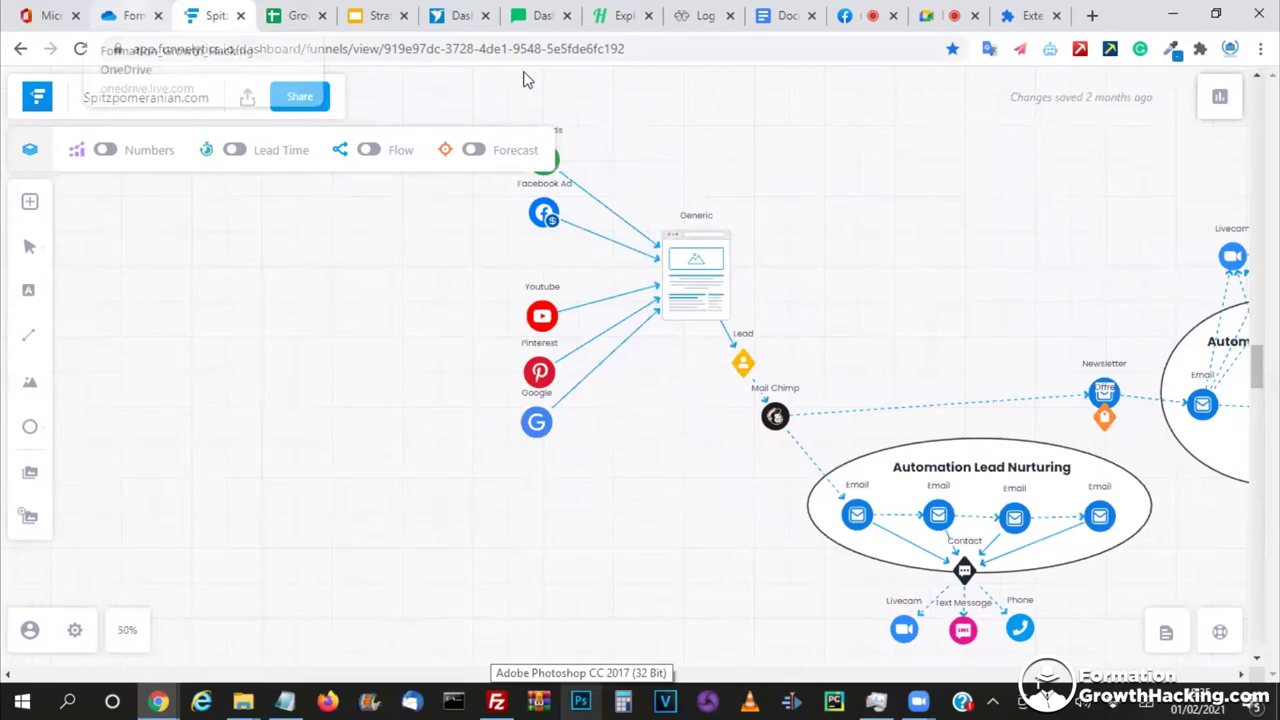
left_click(300, 15)
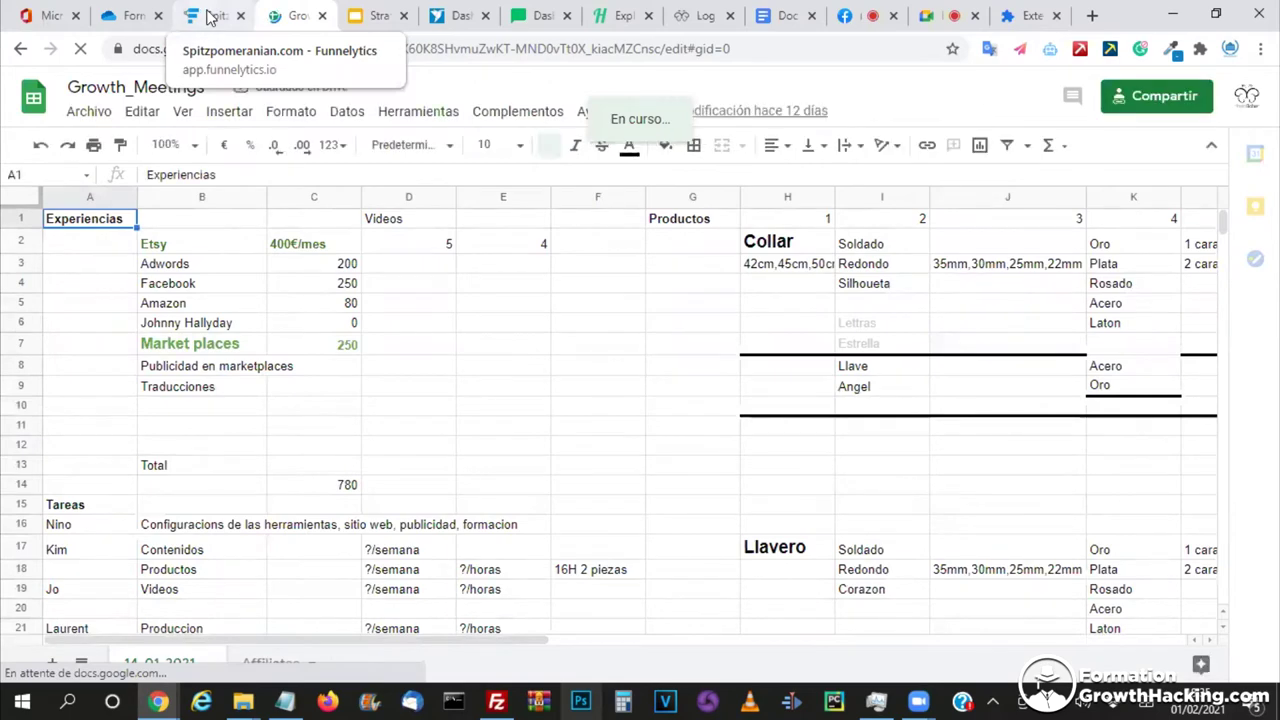
left_click(365, 16)
left_click(282, 18)
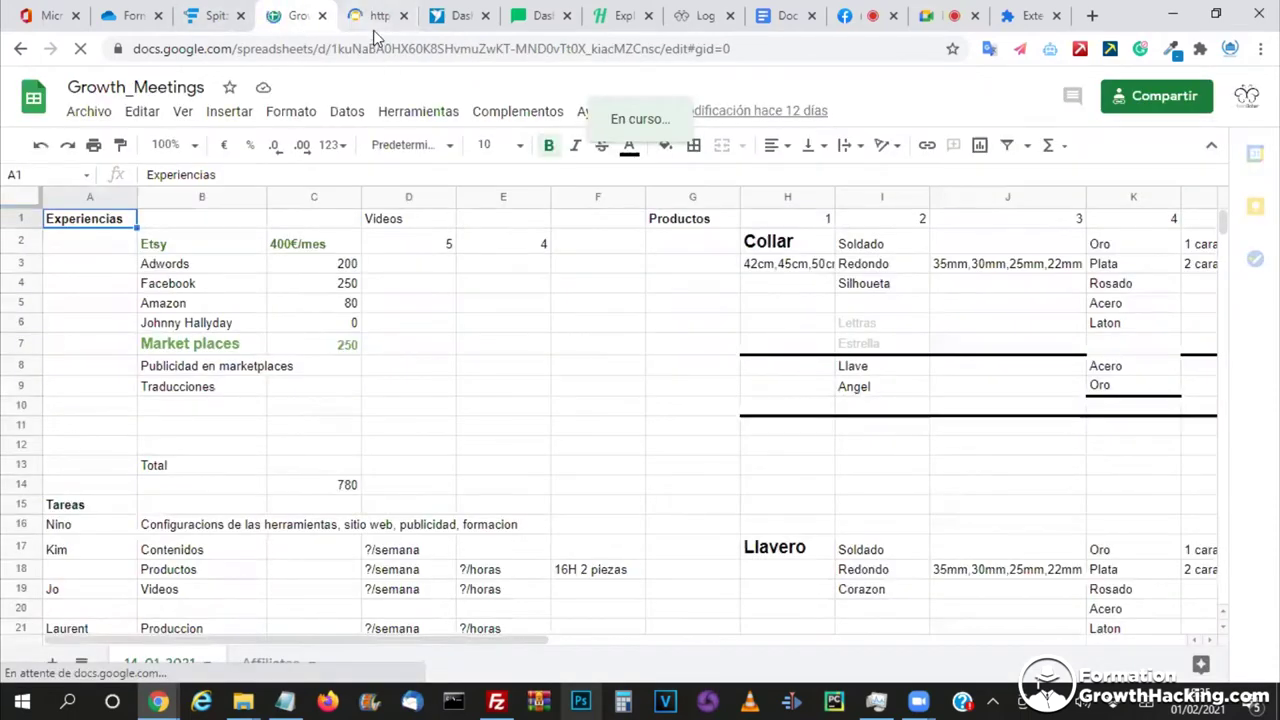
- Review the Adwords, Facebook and Johnny Hallyday amounts under Experiencias, ending on the Etsy entry
left_click(300, 268)
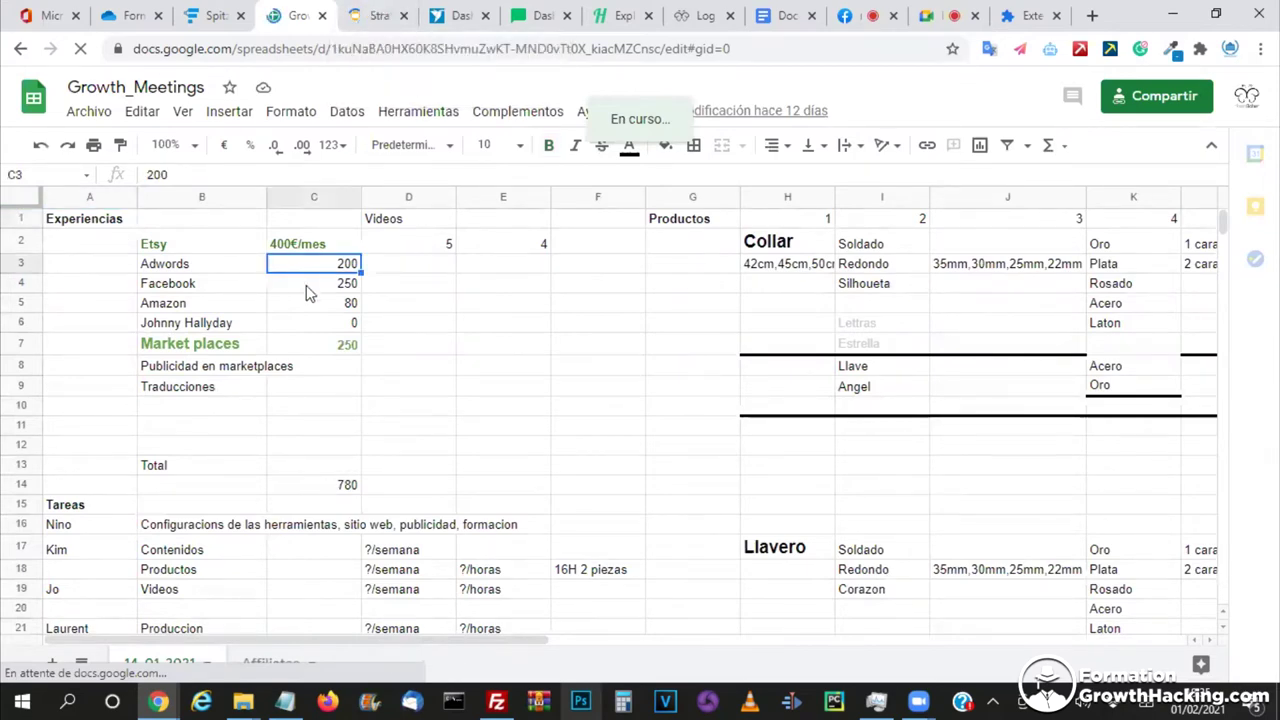
left_click(306, 285)
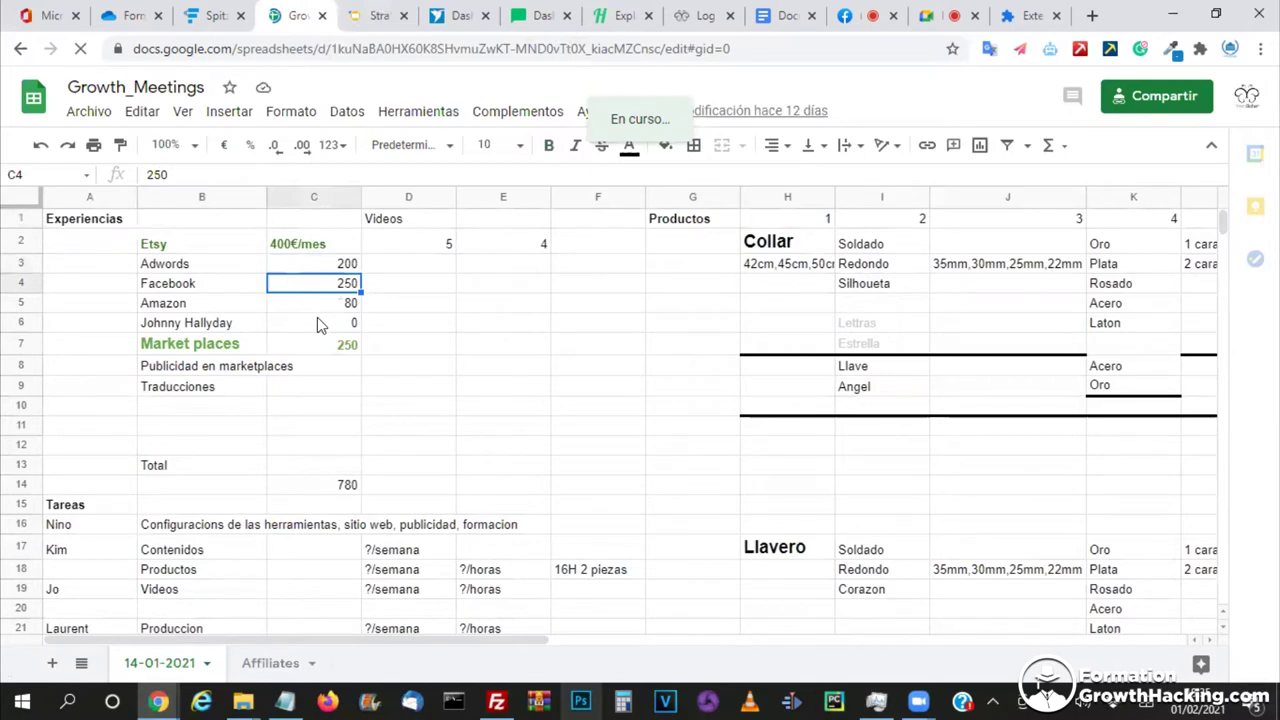
left_click(317, 320)
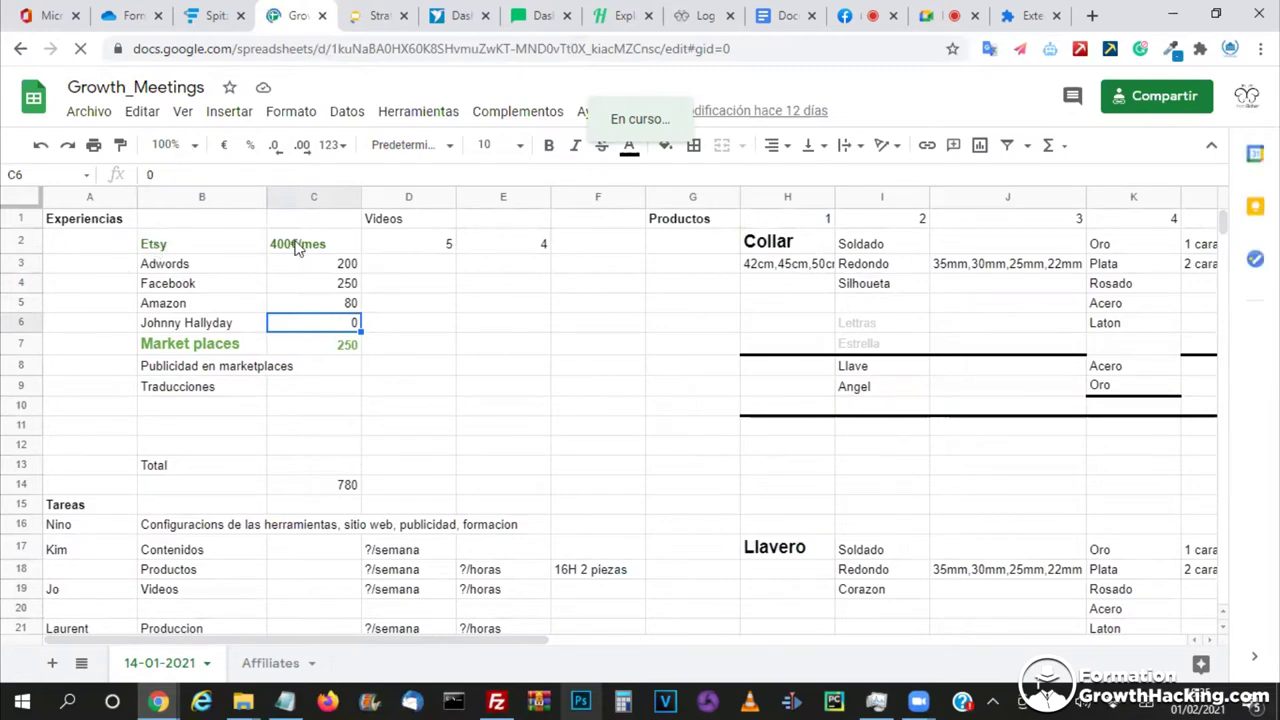
key("Up")
key("Up")
key("Up")
key("Up")
key("Left")
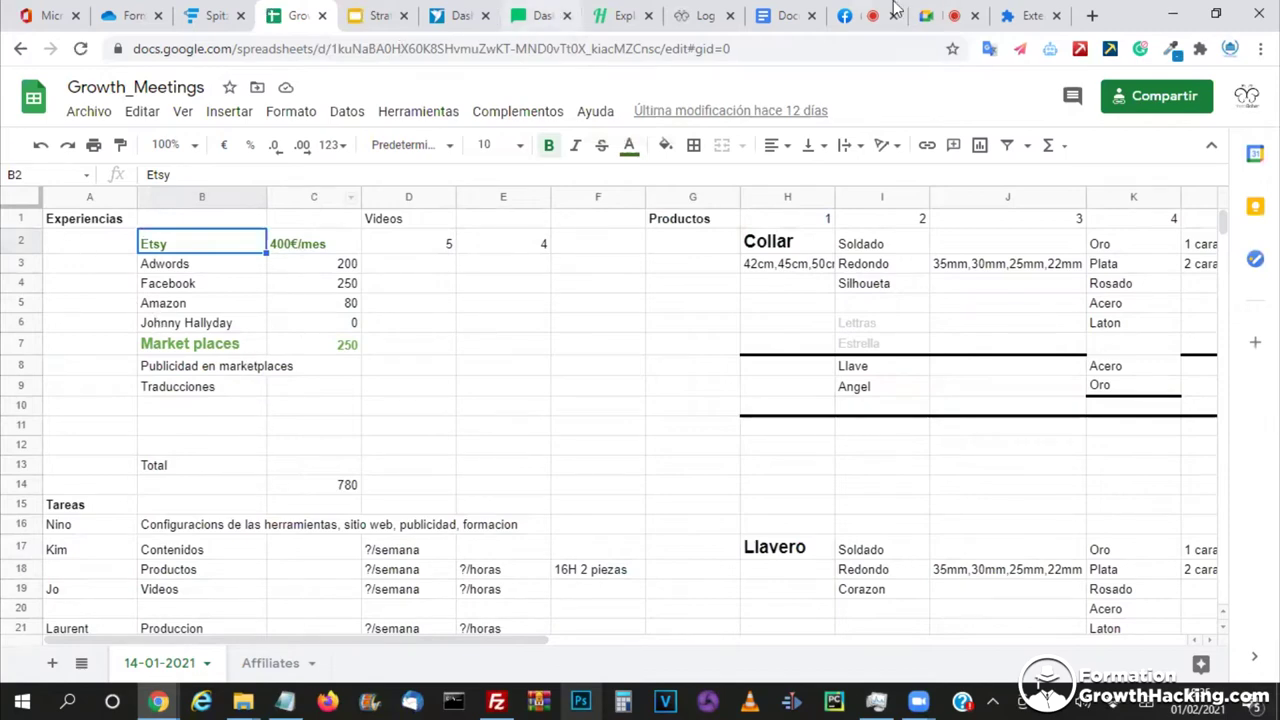
- Pass the reCAPTCHA check and log in to the bohembohem.com WordPress admin with the prefilled credentials
left_click(690, 15)
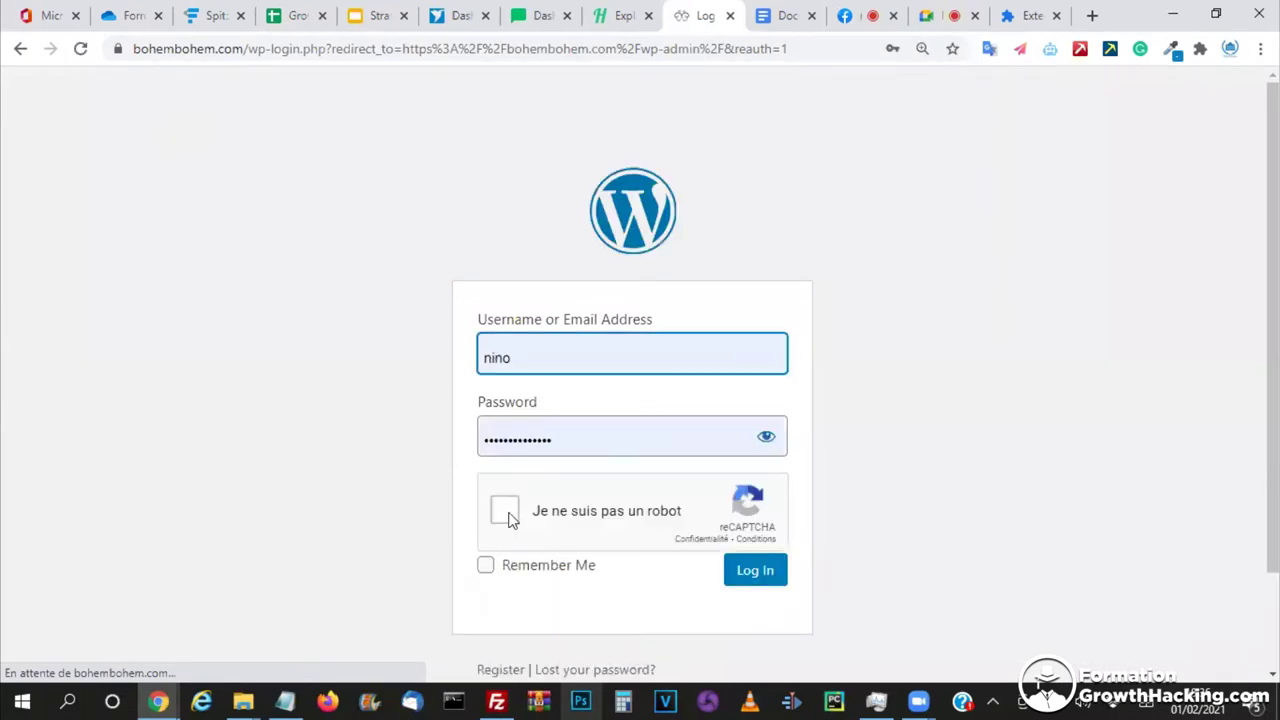
left_click(505, 512)
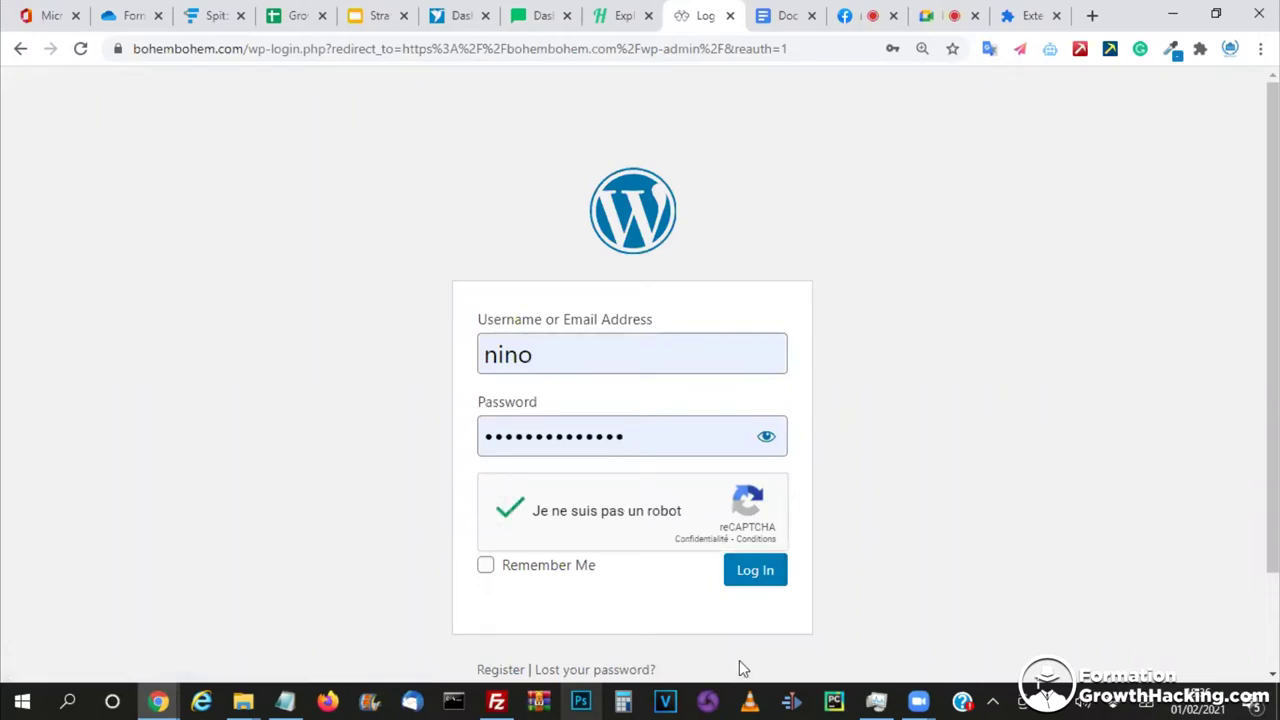
key("Tab")
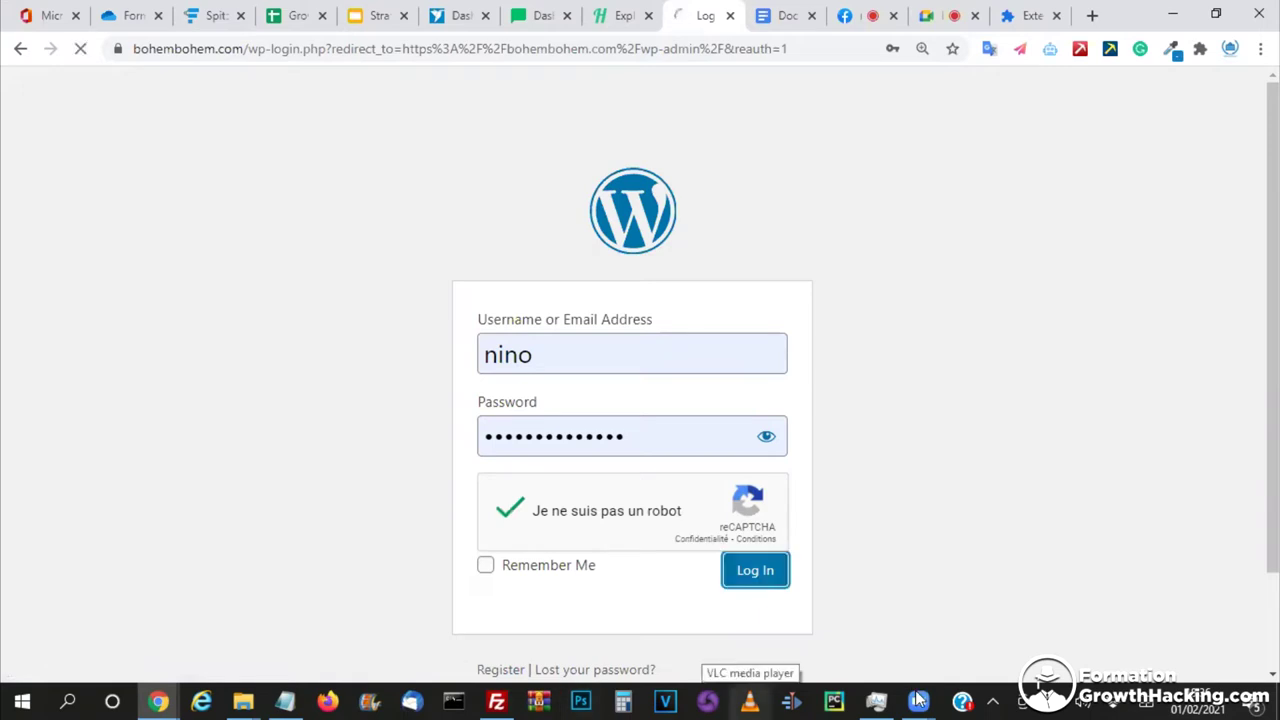
key("Return")
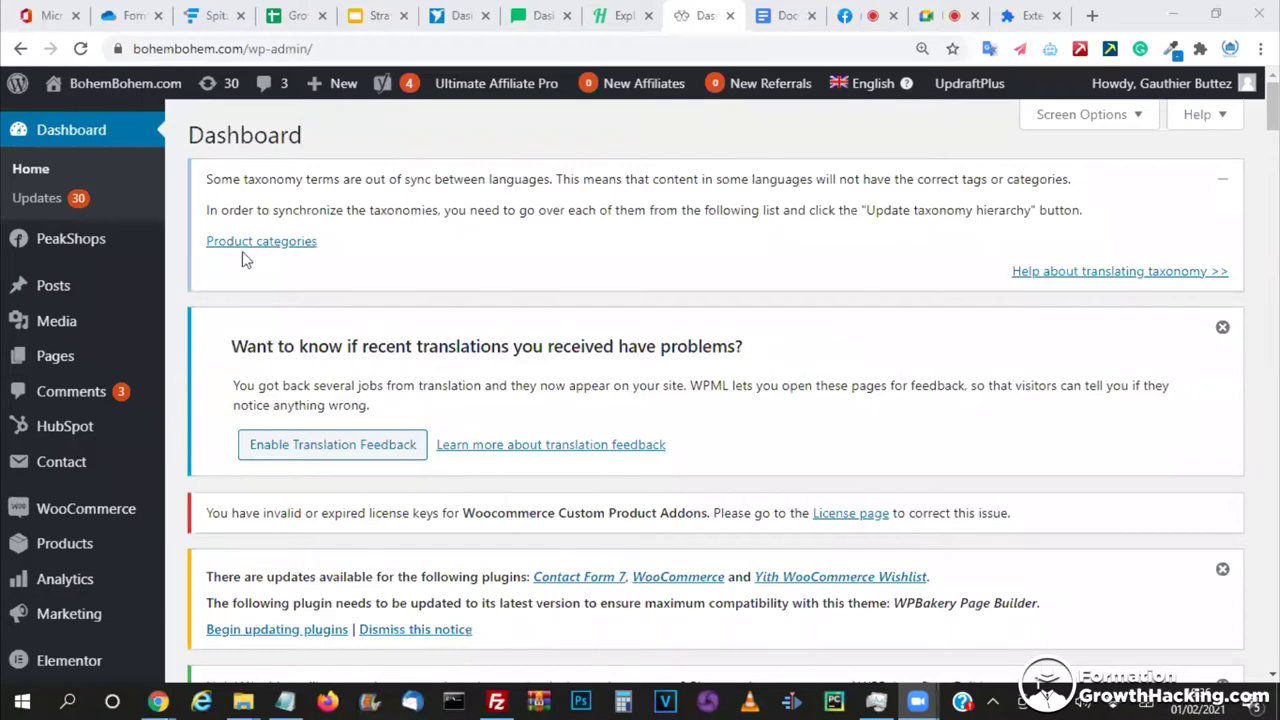
- Open the public BohemBohem.com site in a separate browser tab and switch to it
mouse_move(118, 86)
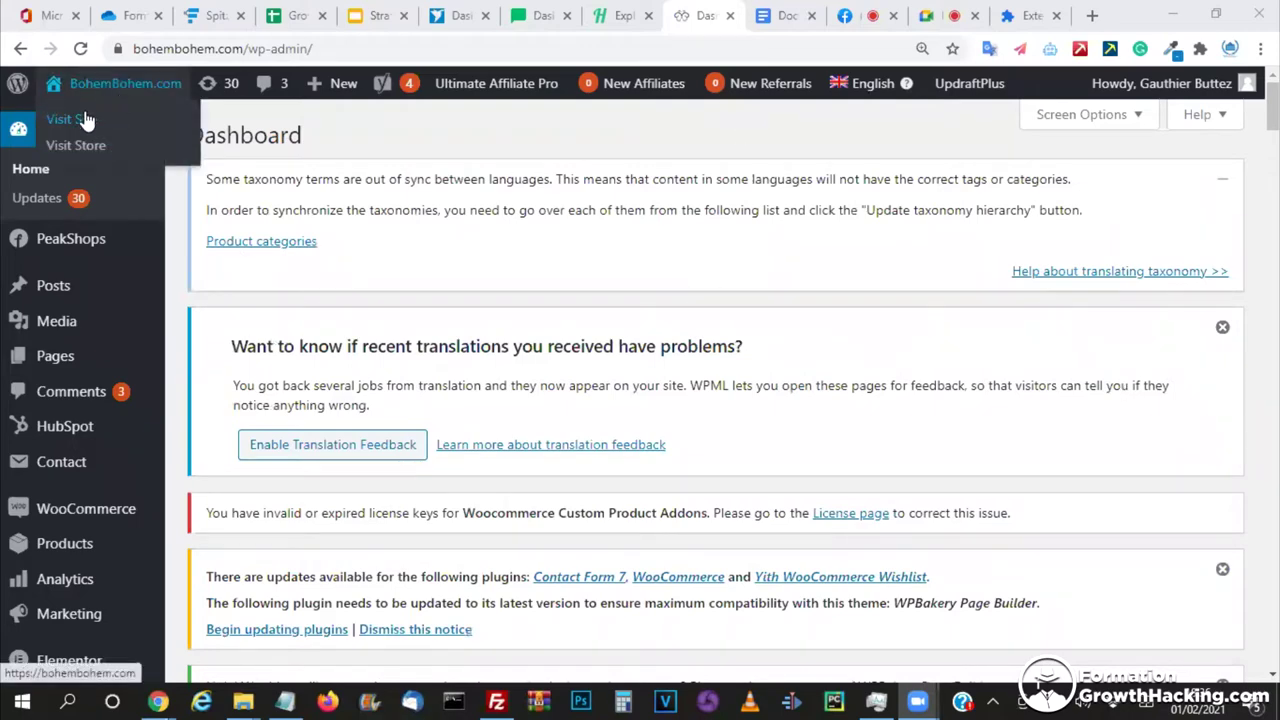
middle_click(86, 119)
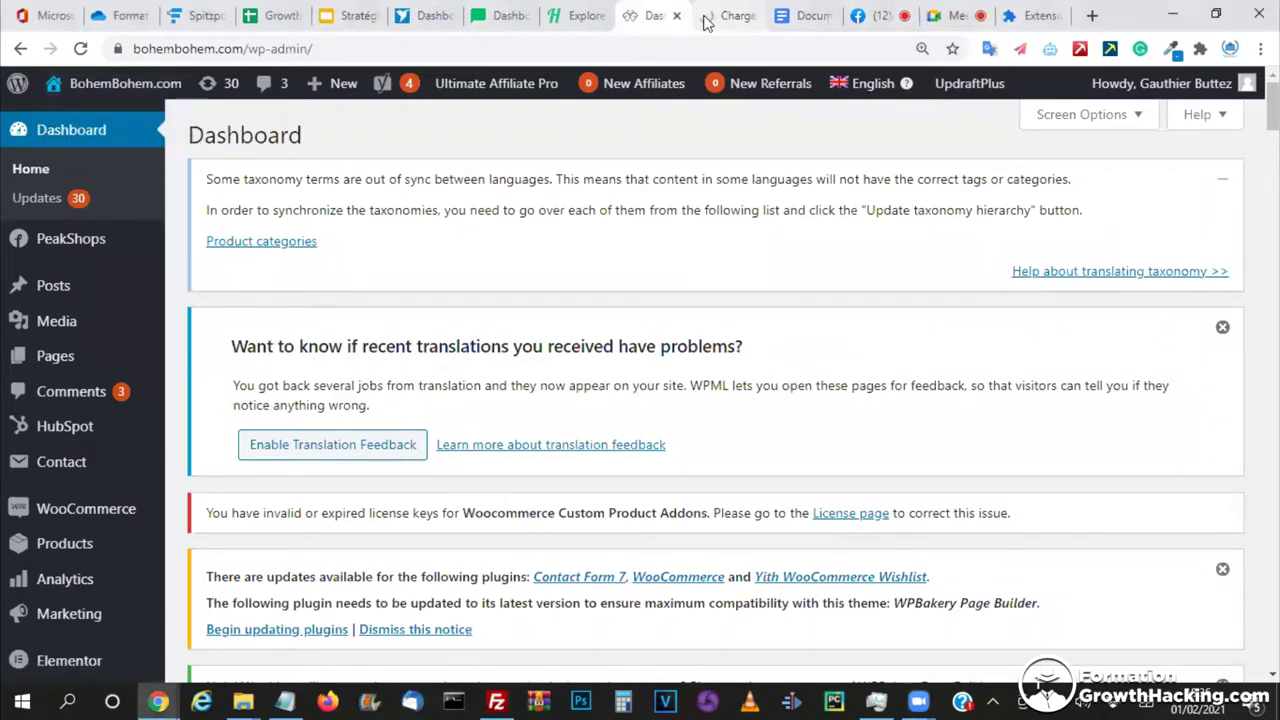
left_click(706, 18)
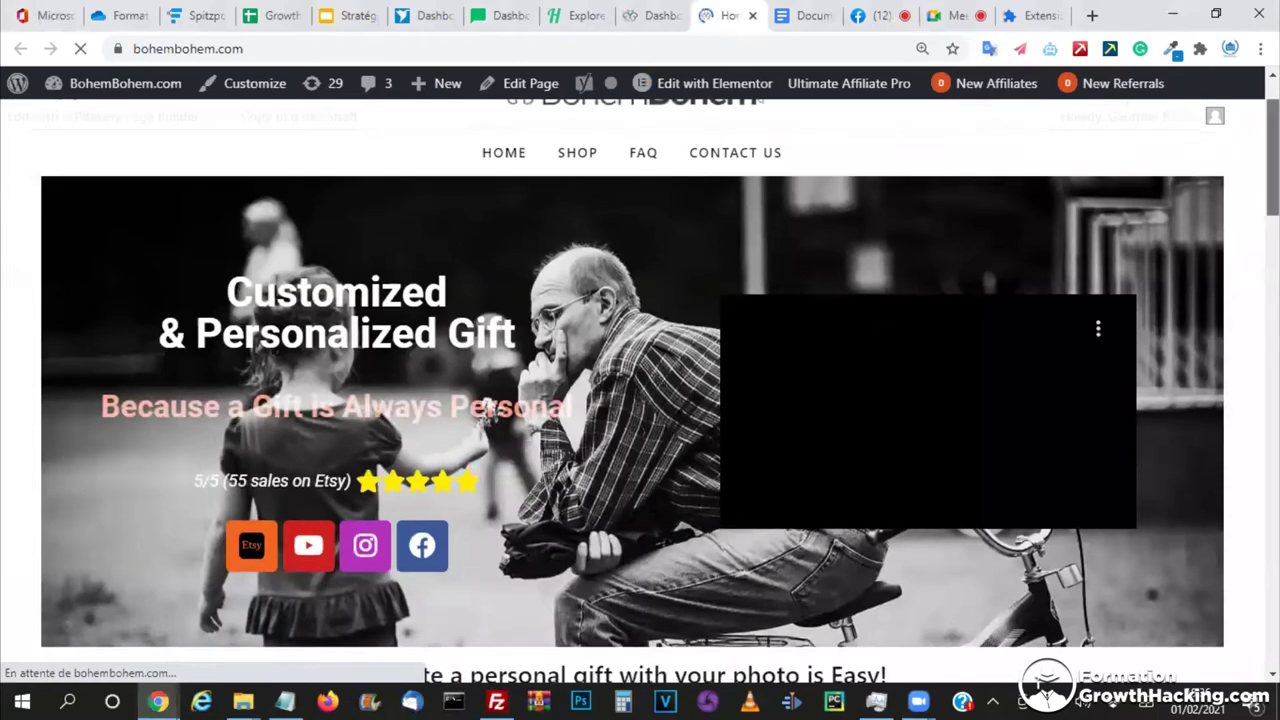
- Examine the BohemBohem homepage from the hero banner down to the personalized necklace products
scroll(919, 244, "down", 2)
scroll(640, 380, "down", 1)
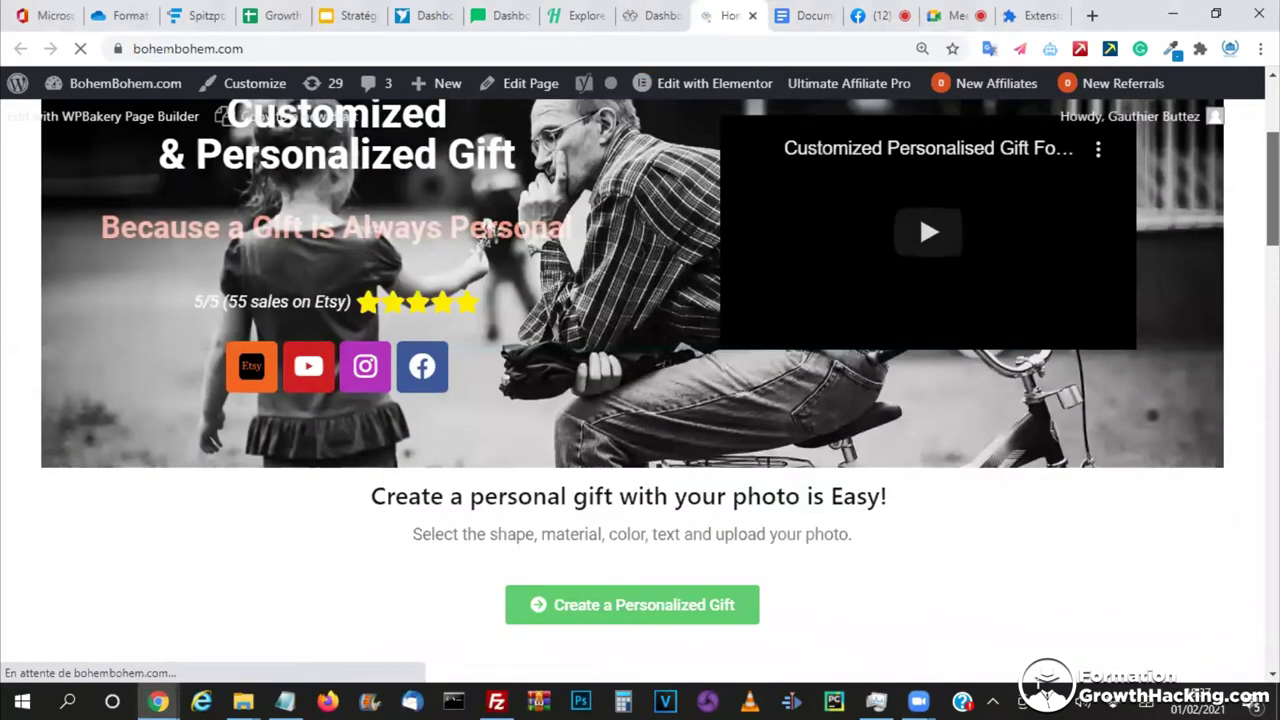
scroll(919, 214, "down", 2)
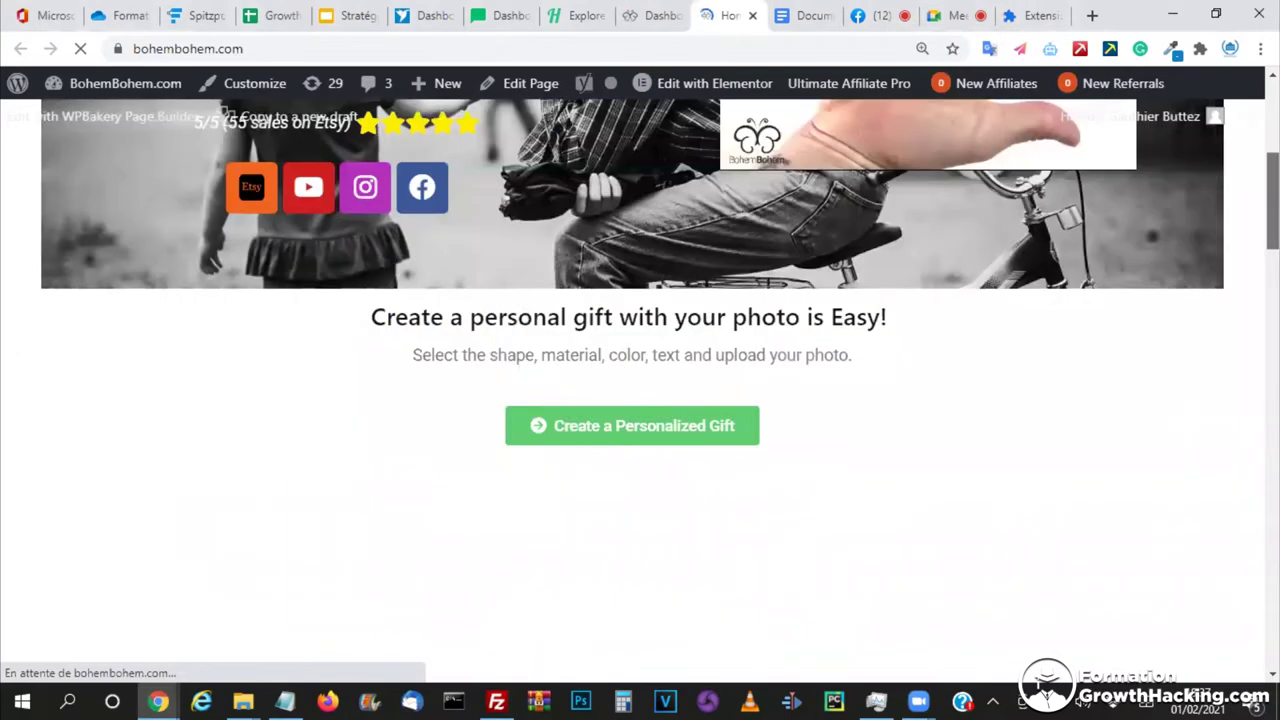
scroll(632, 359, "up", 3)
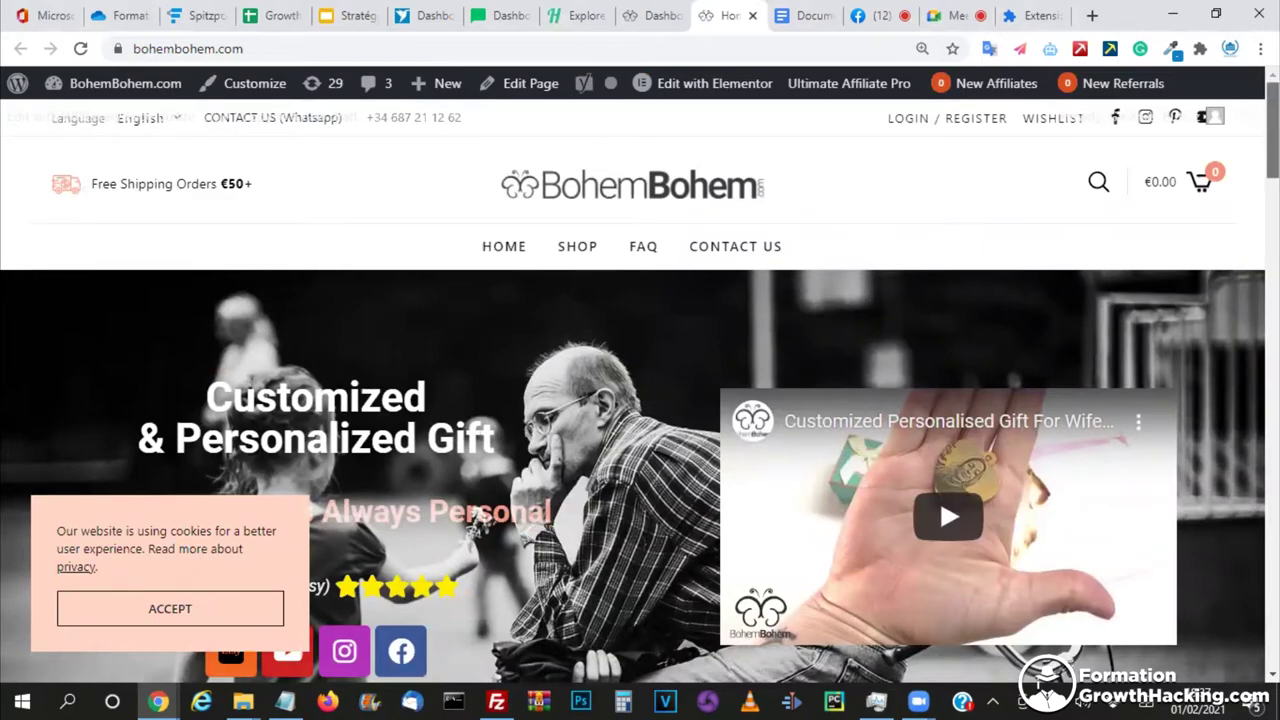
scroll(939, 498, "down", 1)
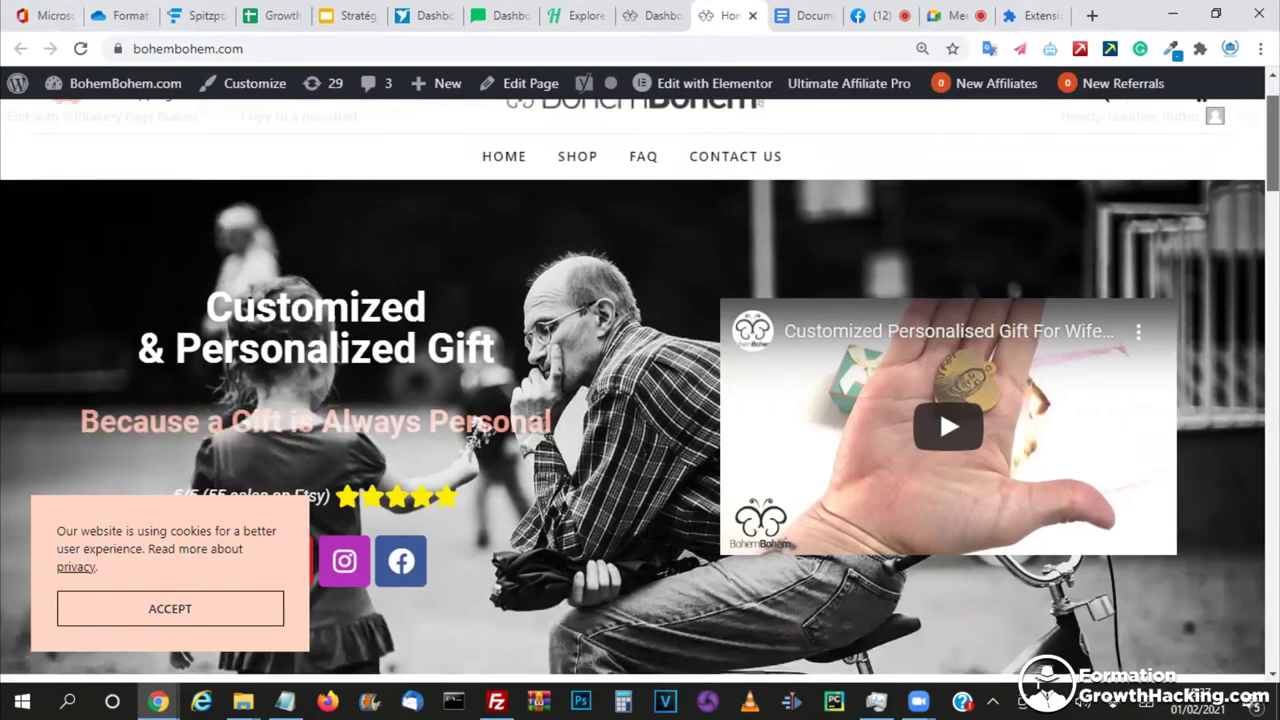
scroll(939, 498, "up", 1)
scroll(939, 498, "down", 1)
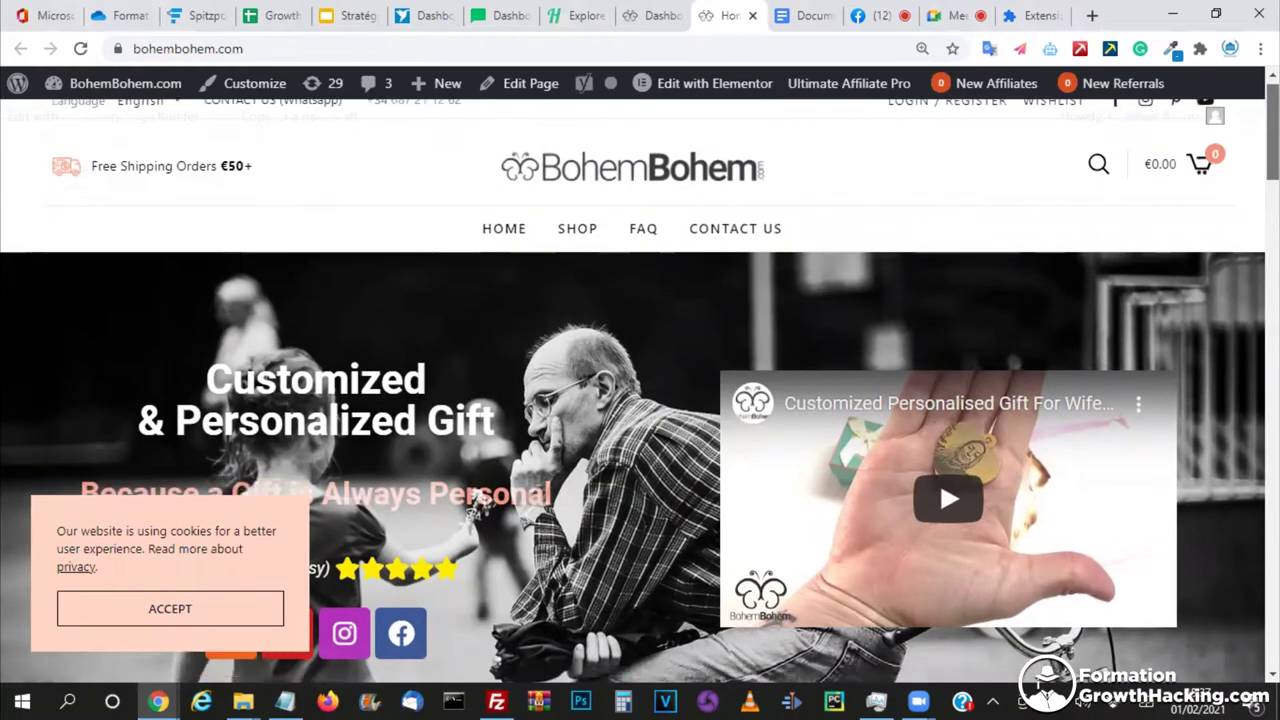
scroll(640, 398, "down", 1)
scroll(939, 114, "down", 2)
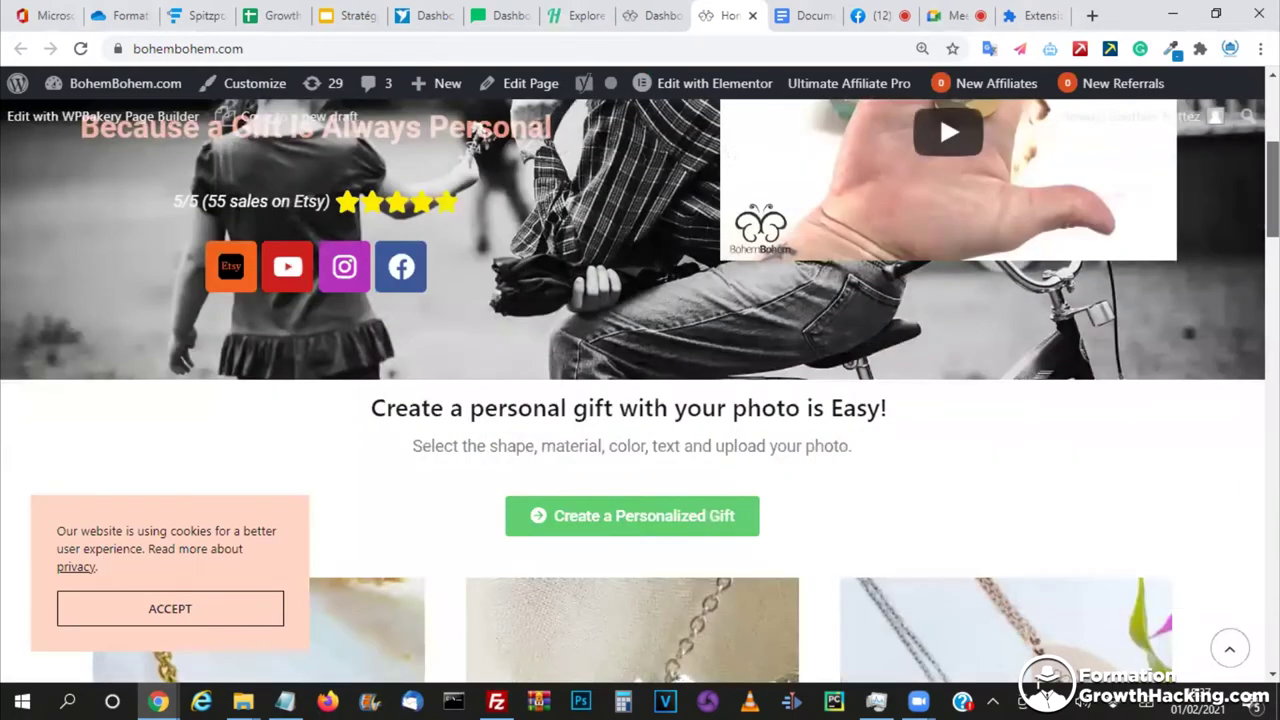
scroll(939, 114, "down", 3)
scroll(640, 398, "down", 2)
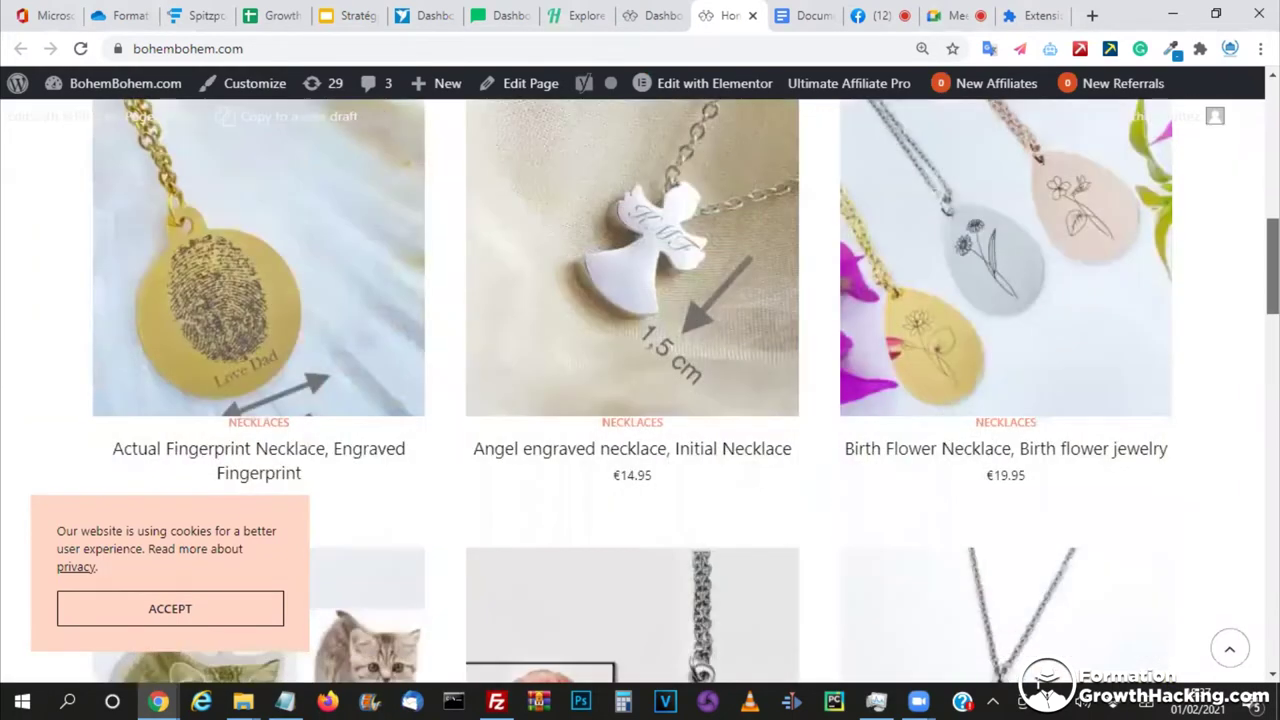
scroll(640, 398, "down", 2)
scroll(640, 398, "down", 1)
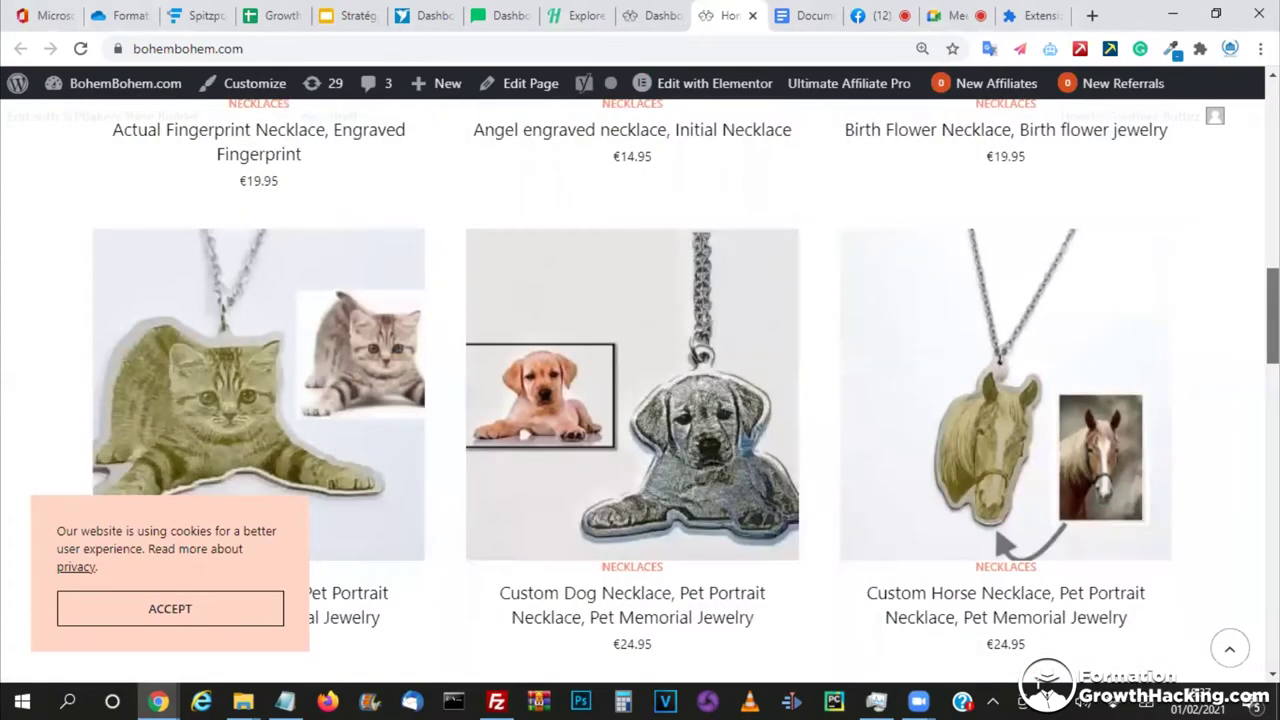
scroll(640, 400, "up", 5)
scroll(640, 400, "up", 3)
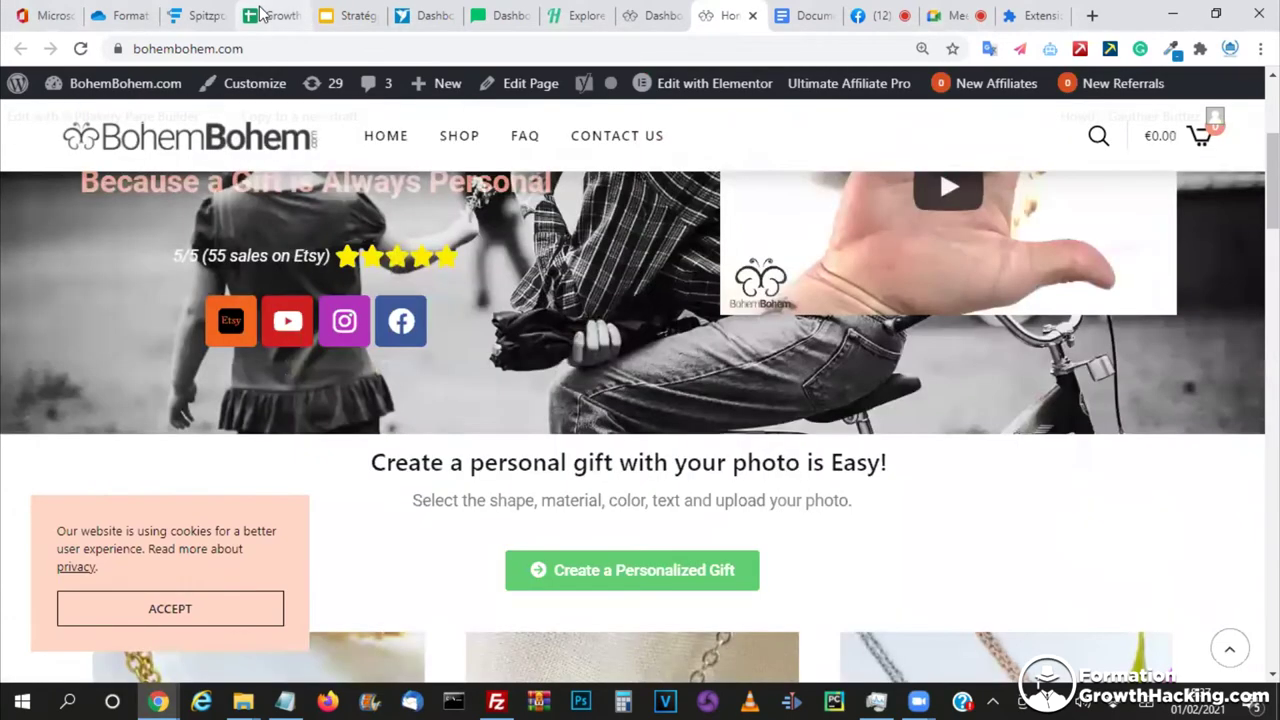
- Return to the Growth_Meetings spreadsheet and go through the Etsy, Adwords, Facebook and Amazon rows
left_click(262, 14)
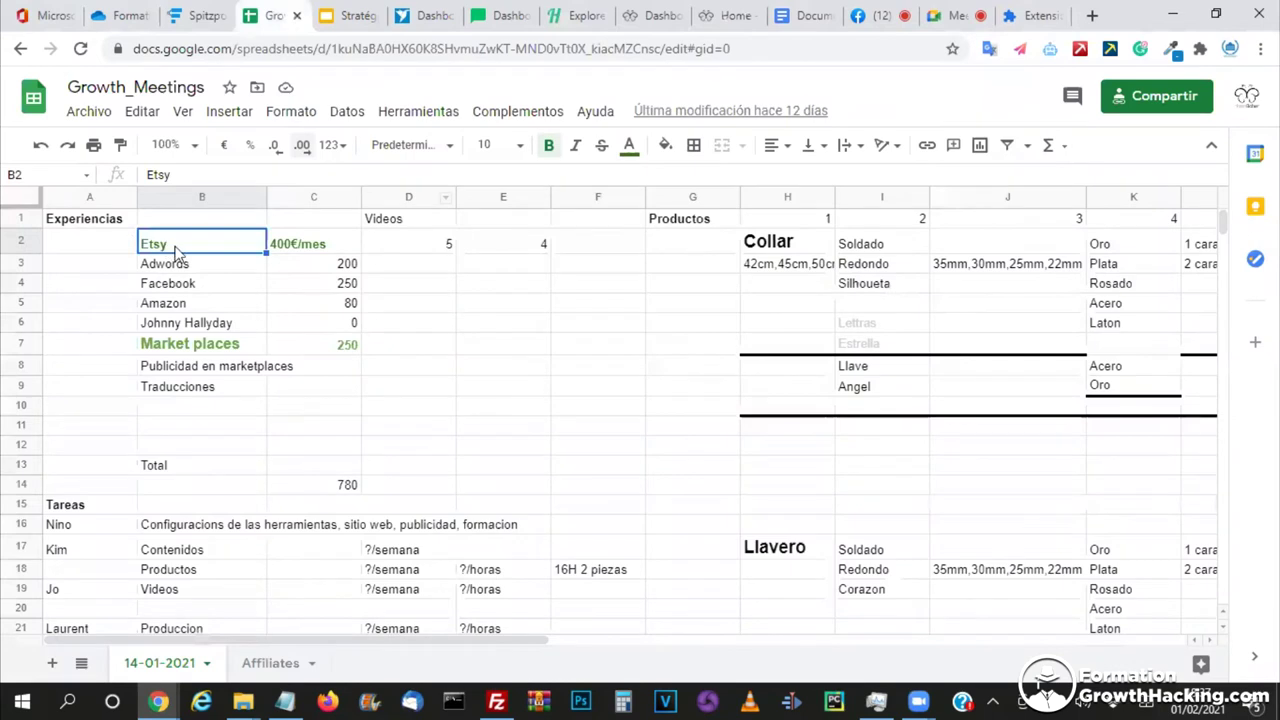
left_click(288, 246)
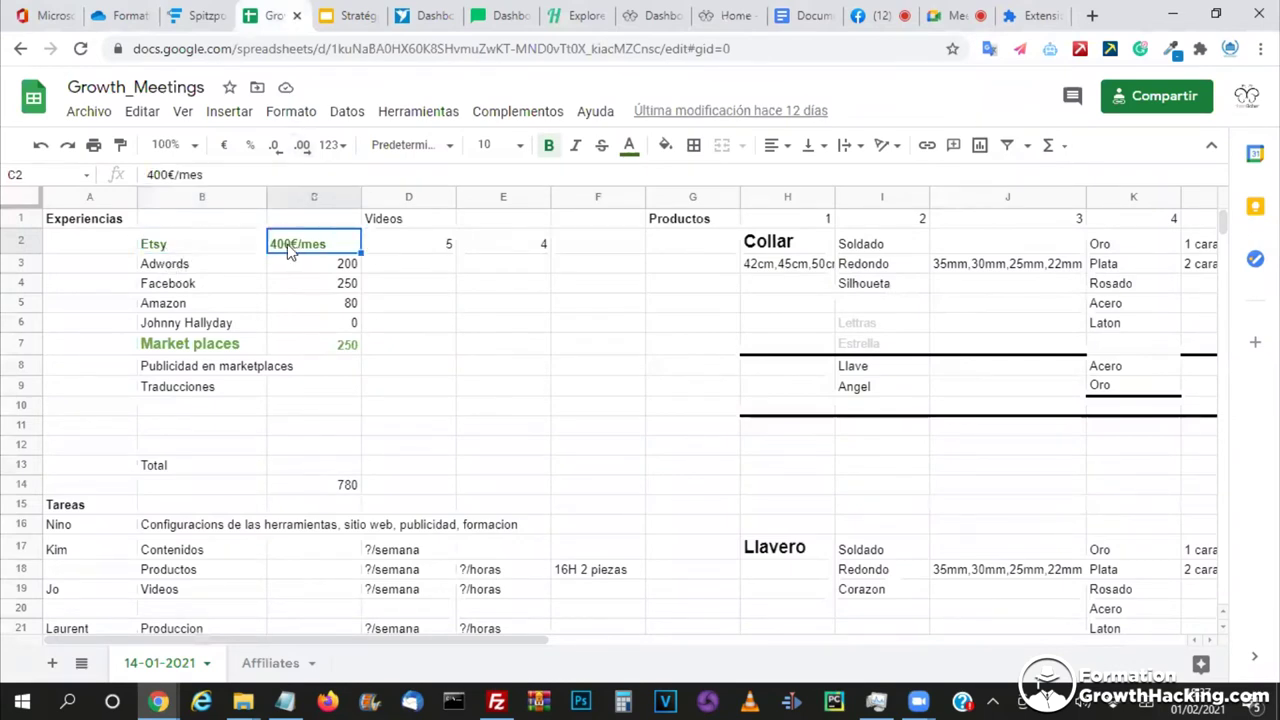
left_click(212, 259)
left_click(205, 287)
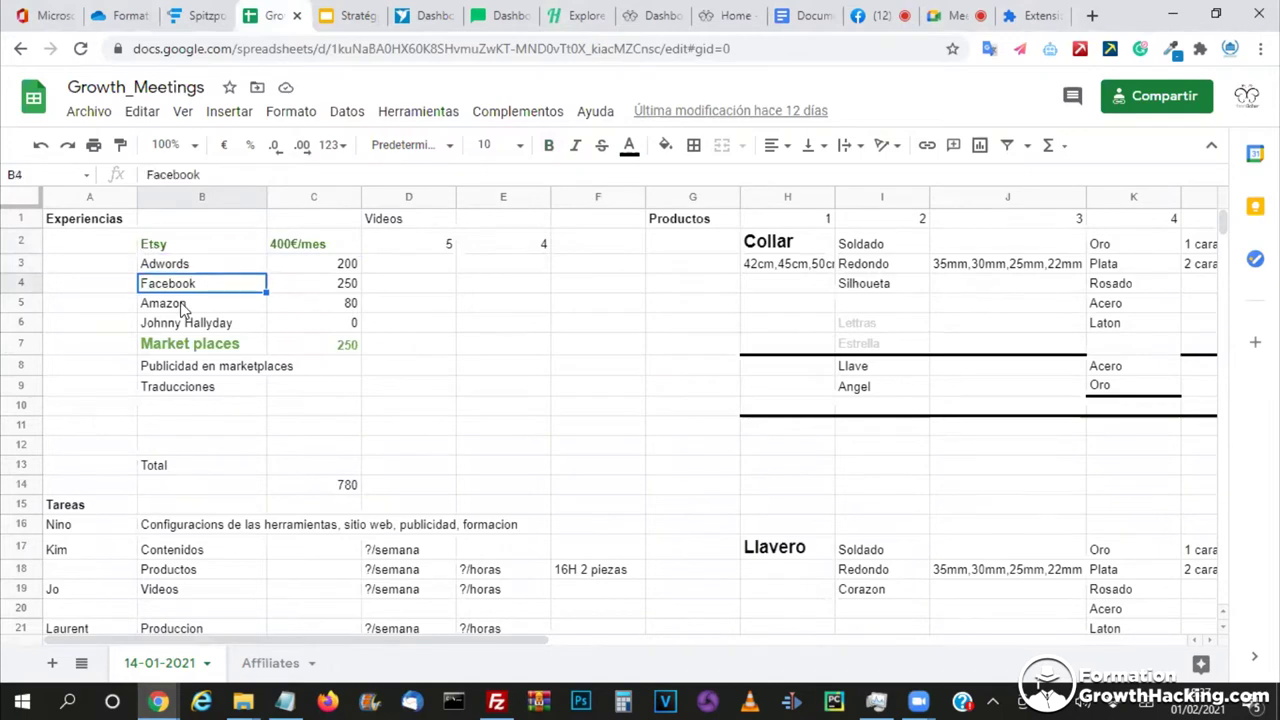
left_click(183, 308)
left_click(315, 310)
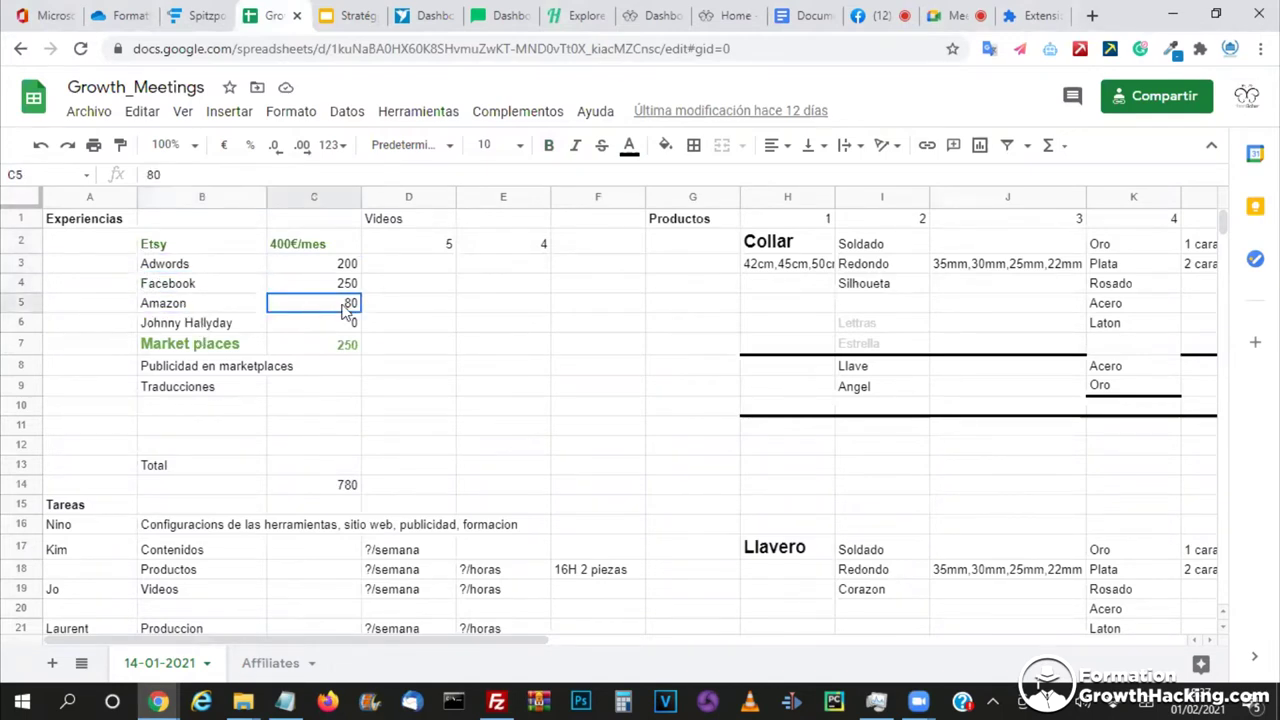
- Highlight the amounts from Adwords to Market places, then inspect the Market places and Johnny Hallyday rows
left_click(337, 268)
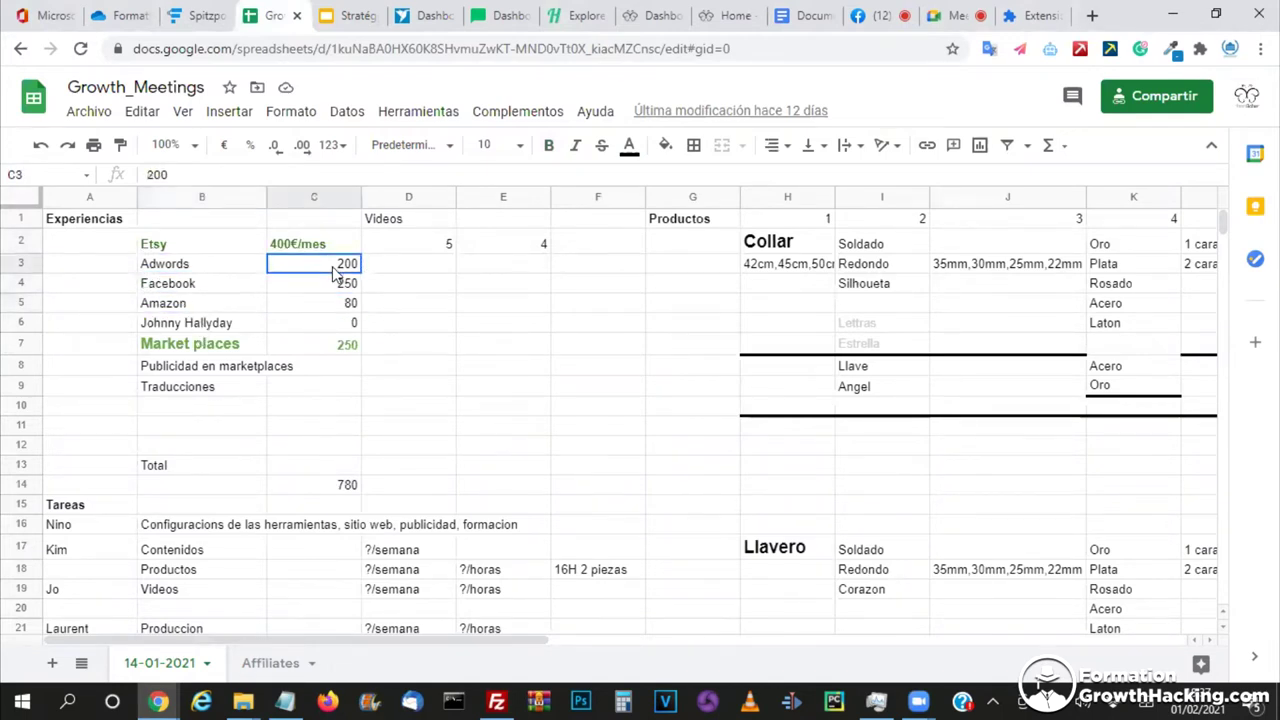
left_click(337, 343, "shift")
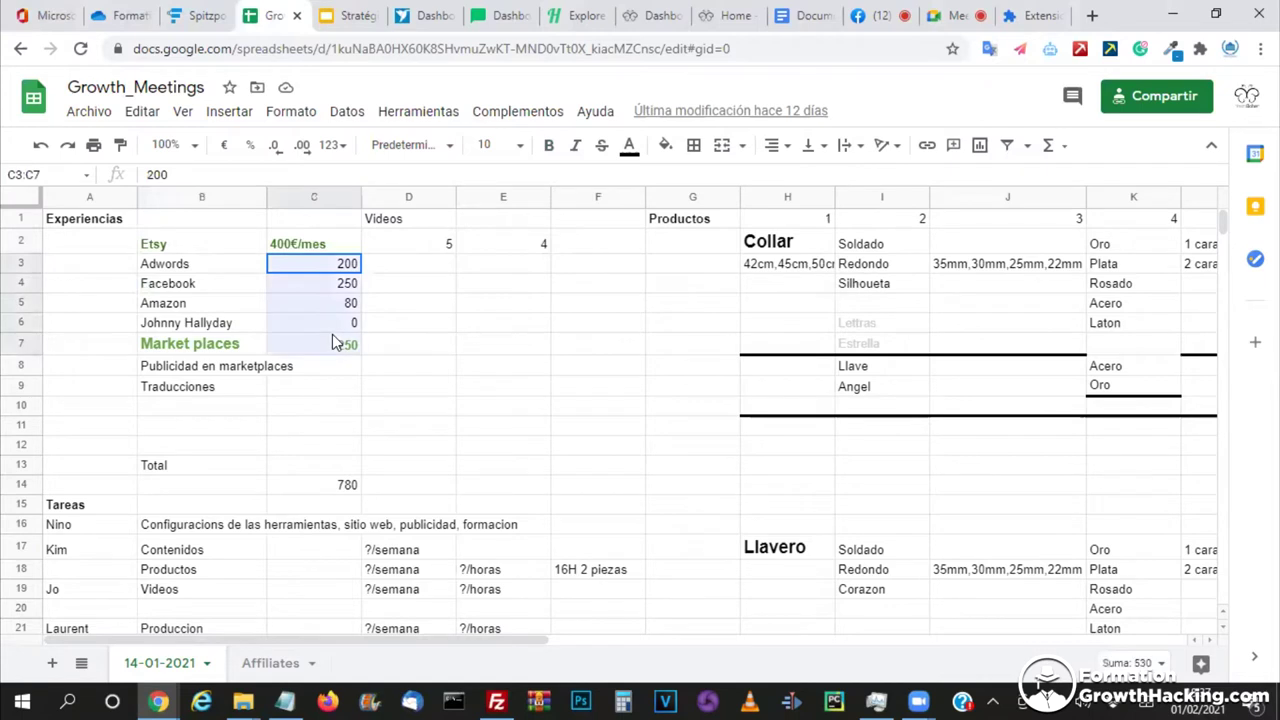
left_click(210, 345)
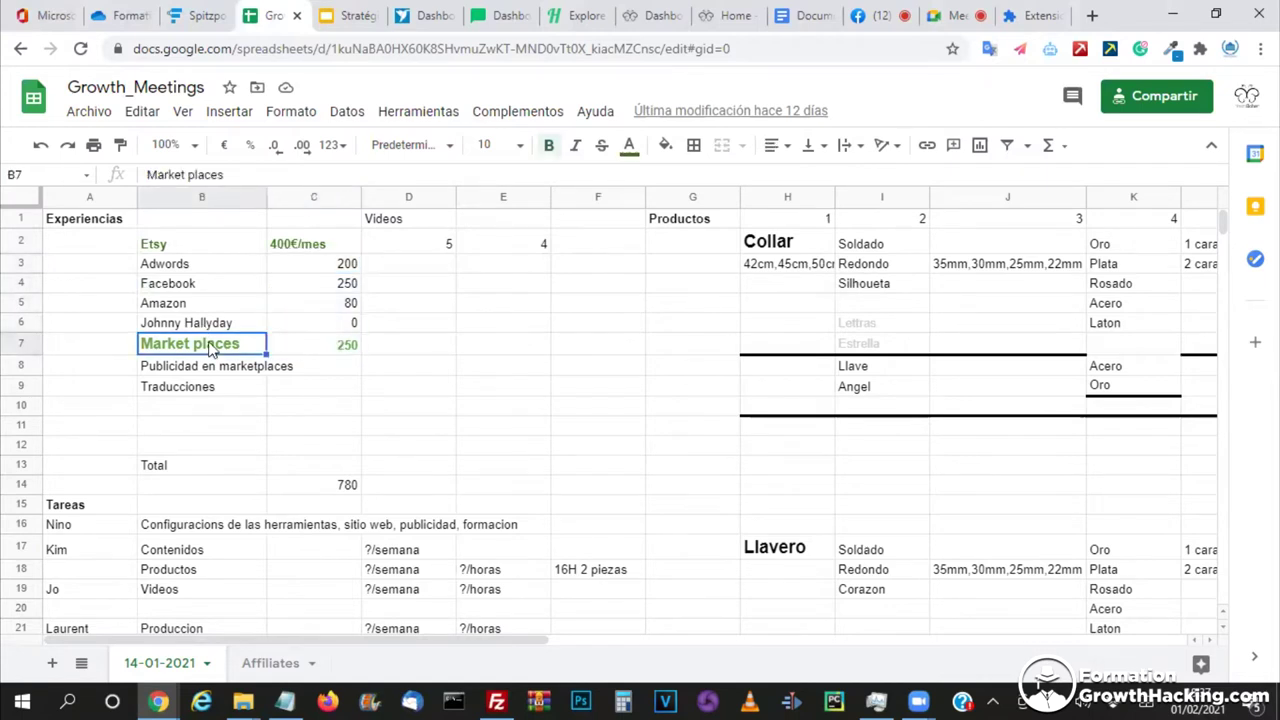
left_click(333, 350)
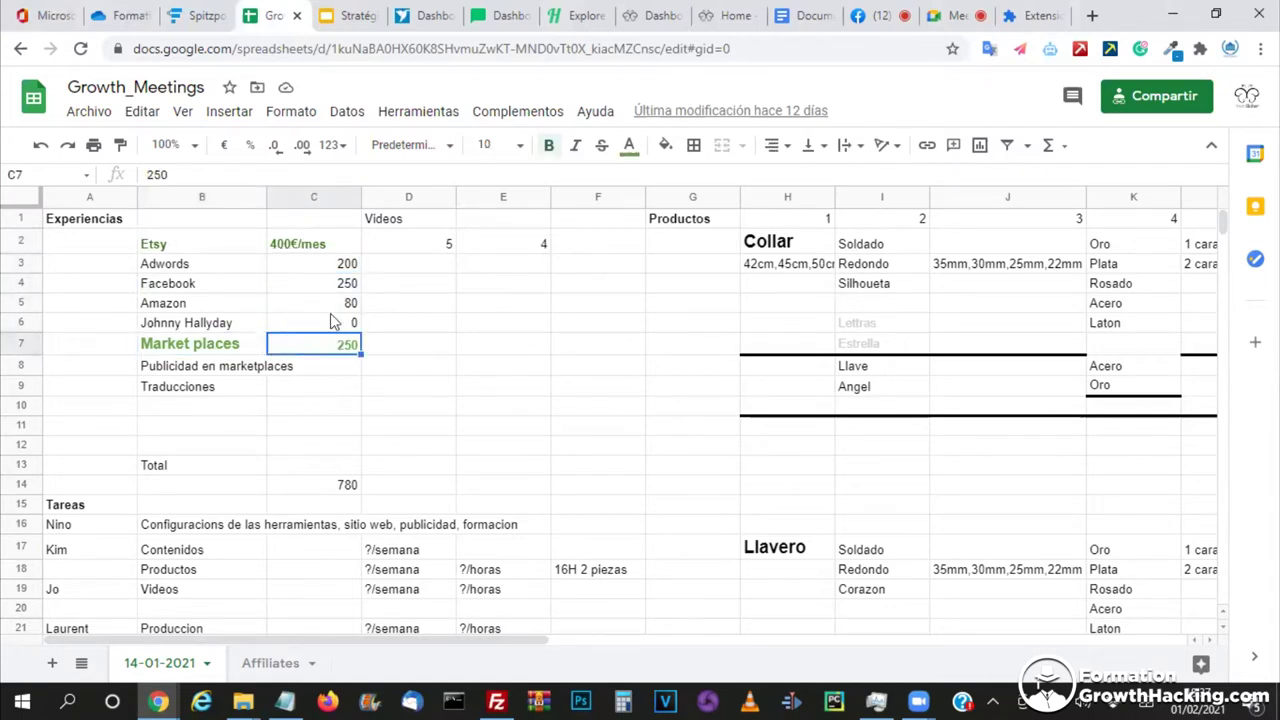
left_click(213, 327)
left_click_drag(320, 330, 222, 328)
left_click(220, 326)
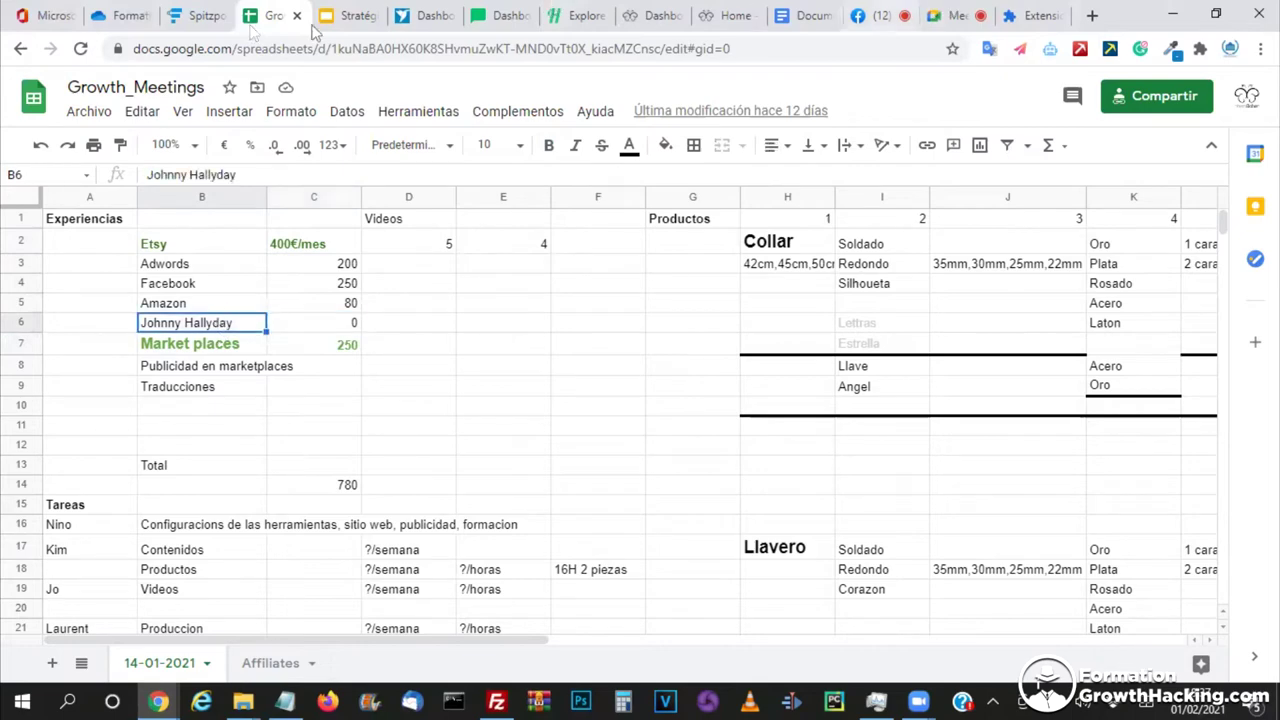
- Revisit the BohemBohem site and the Spitzpomeranian.com funnel, then switch to the strategy presentation in Google Slides
left_click(666, 17)
left_click(732, 15)
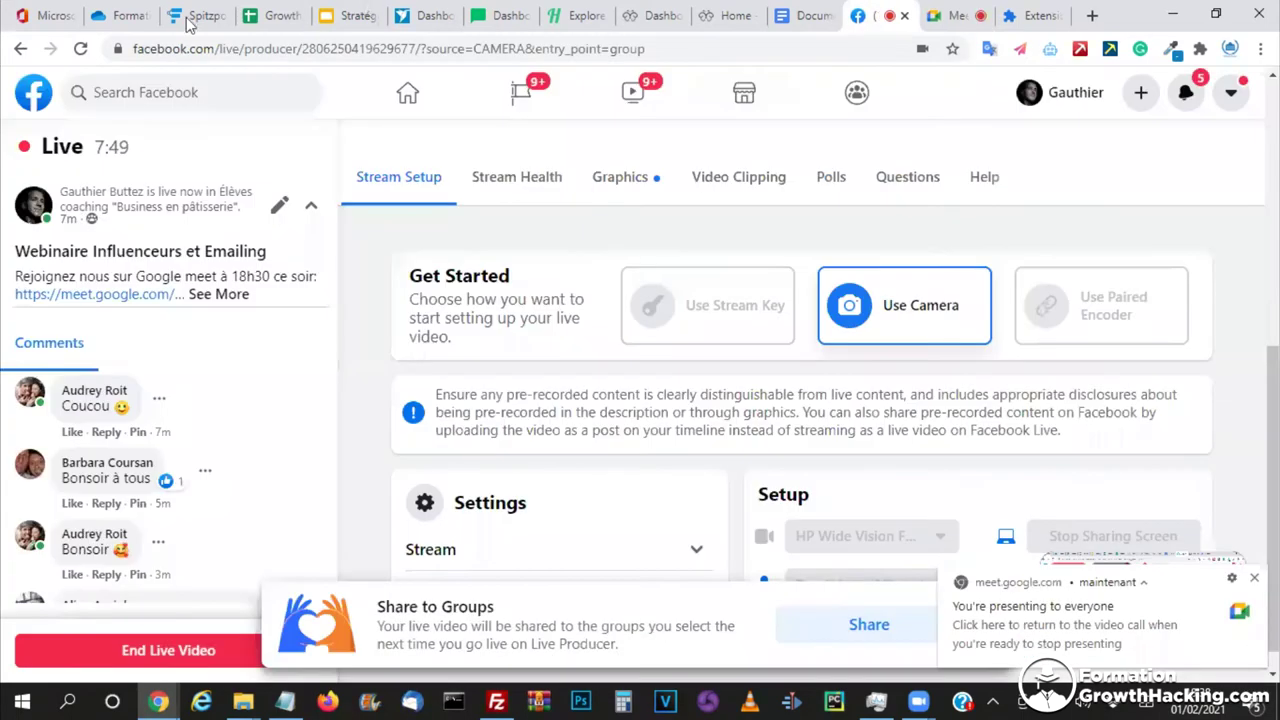
left_click(198, 15)
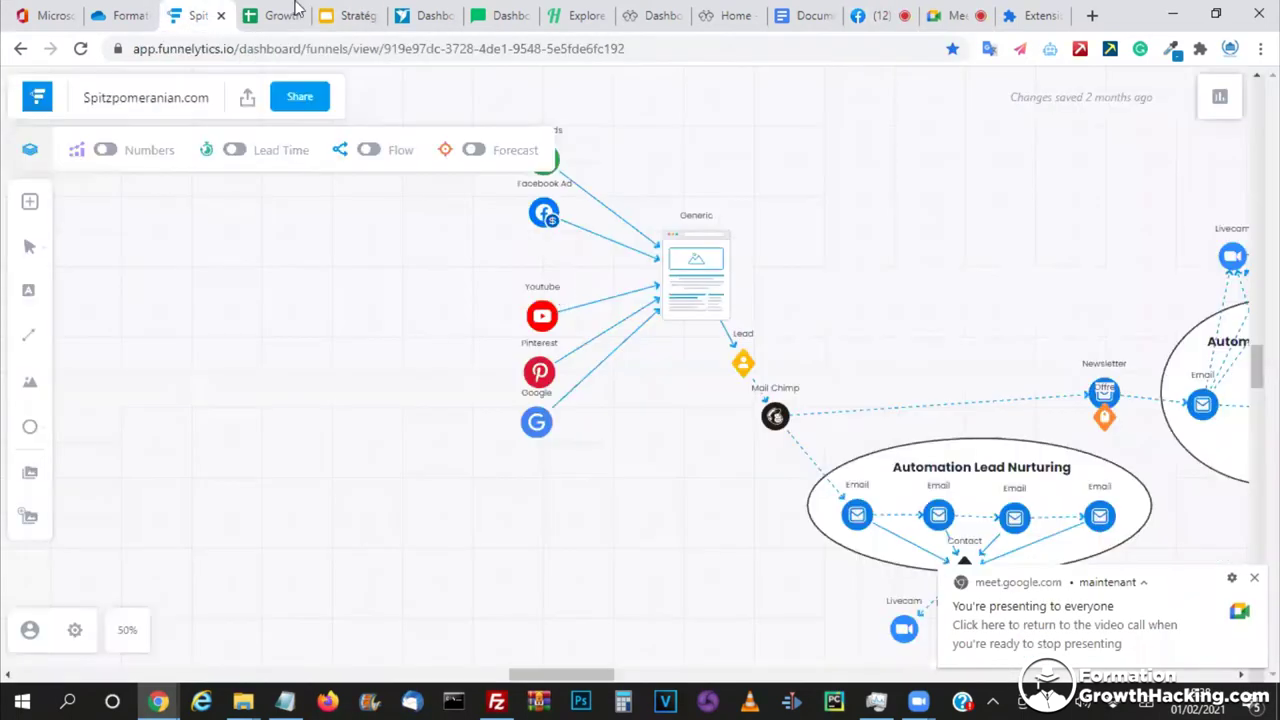
left_click(345, 17)
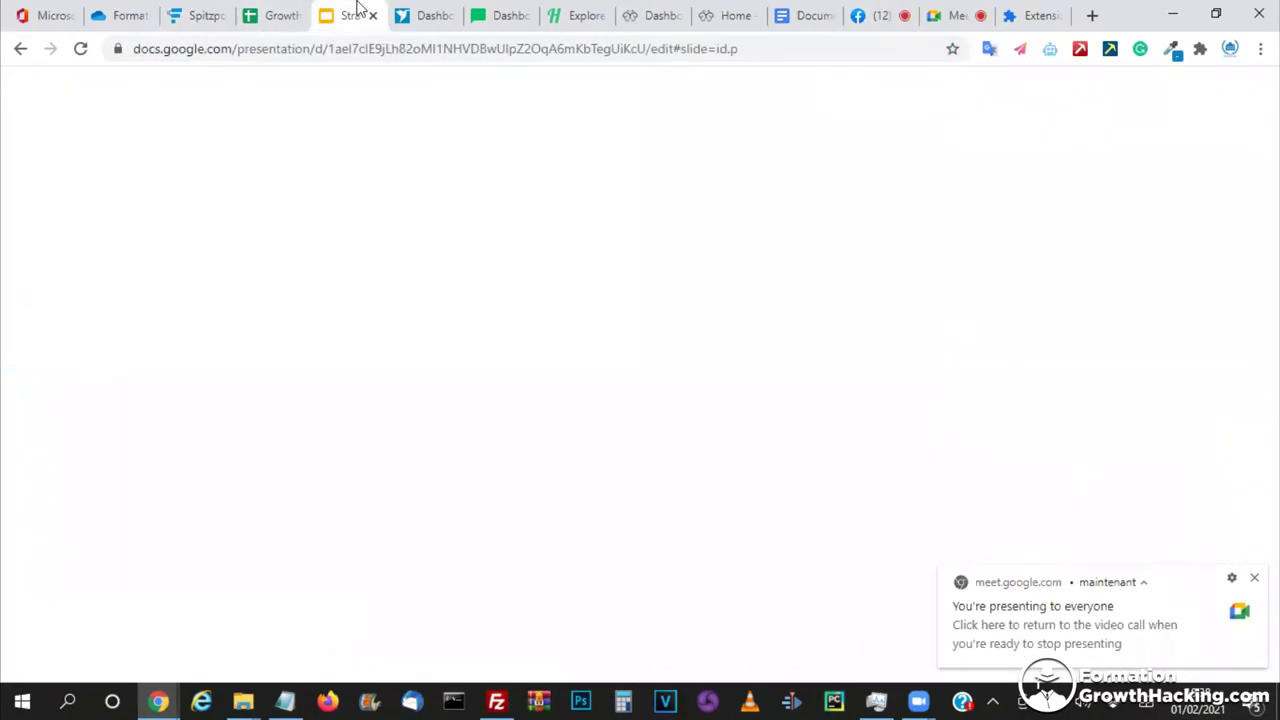
- Return to the Growth_Meetings spreadsheet and highlight the Johnny Hallyday row, then the experience list with its amounts in B2:C12
left_click(281, 12)
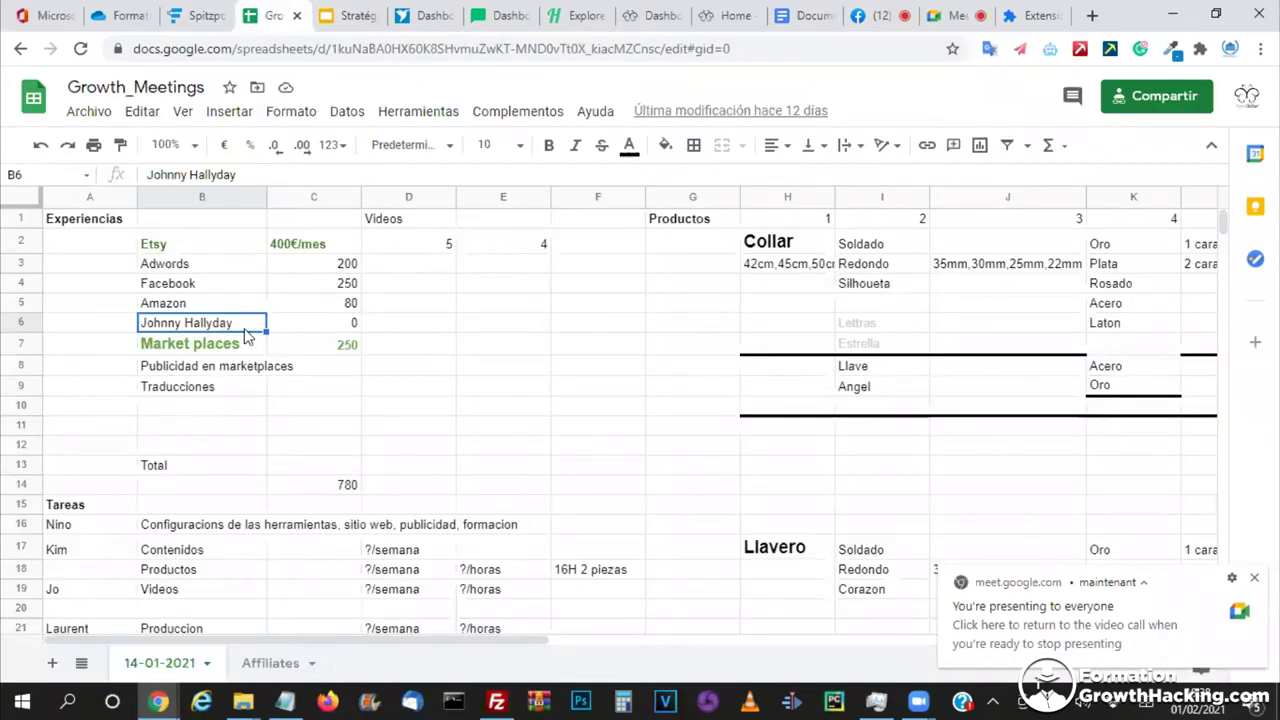
left_click(304, 326, "shift")
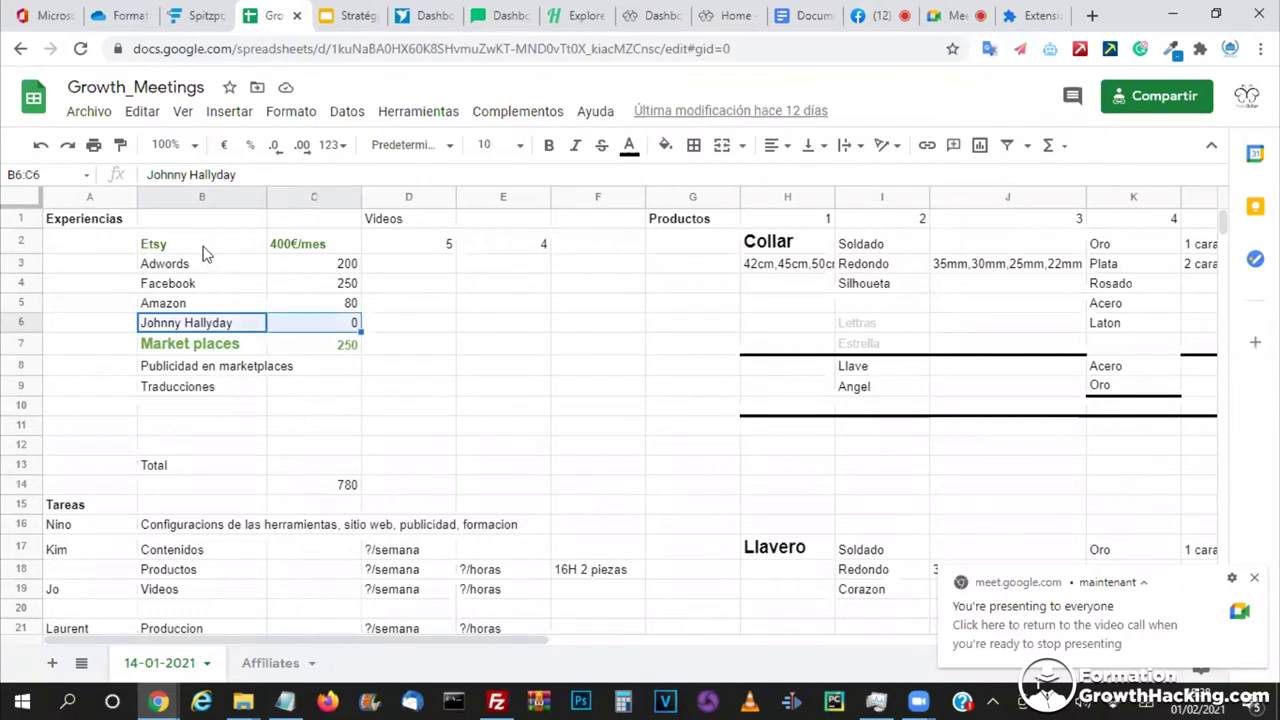
left_click(205, 249)
left_click(229, 390, "shift")
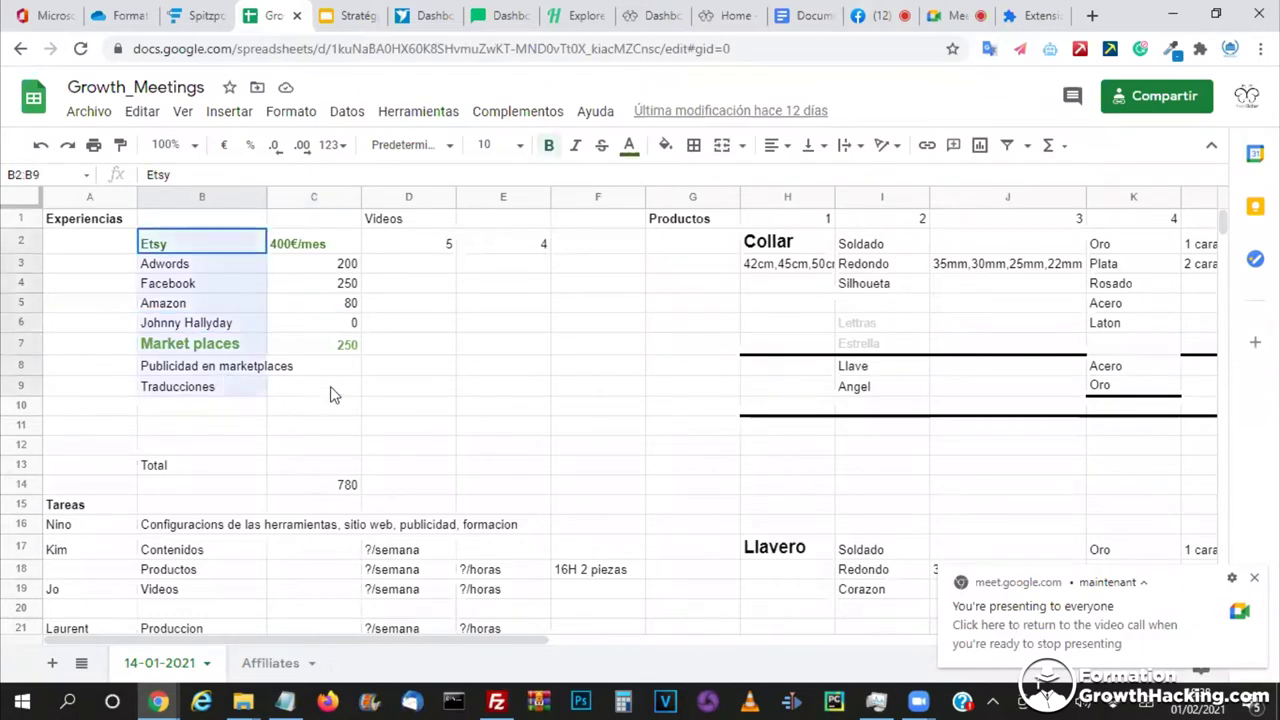
left_click(330, 386, "shift")
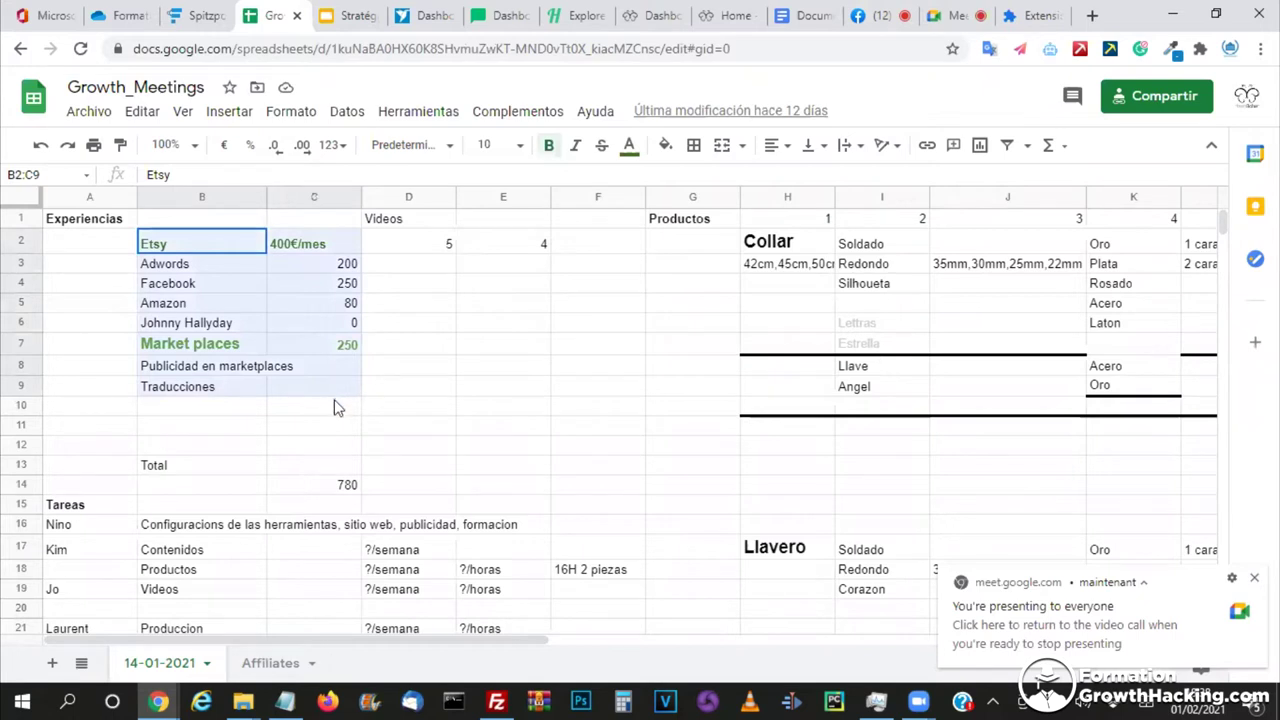
left_click(336, 406, "shift")
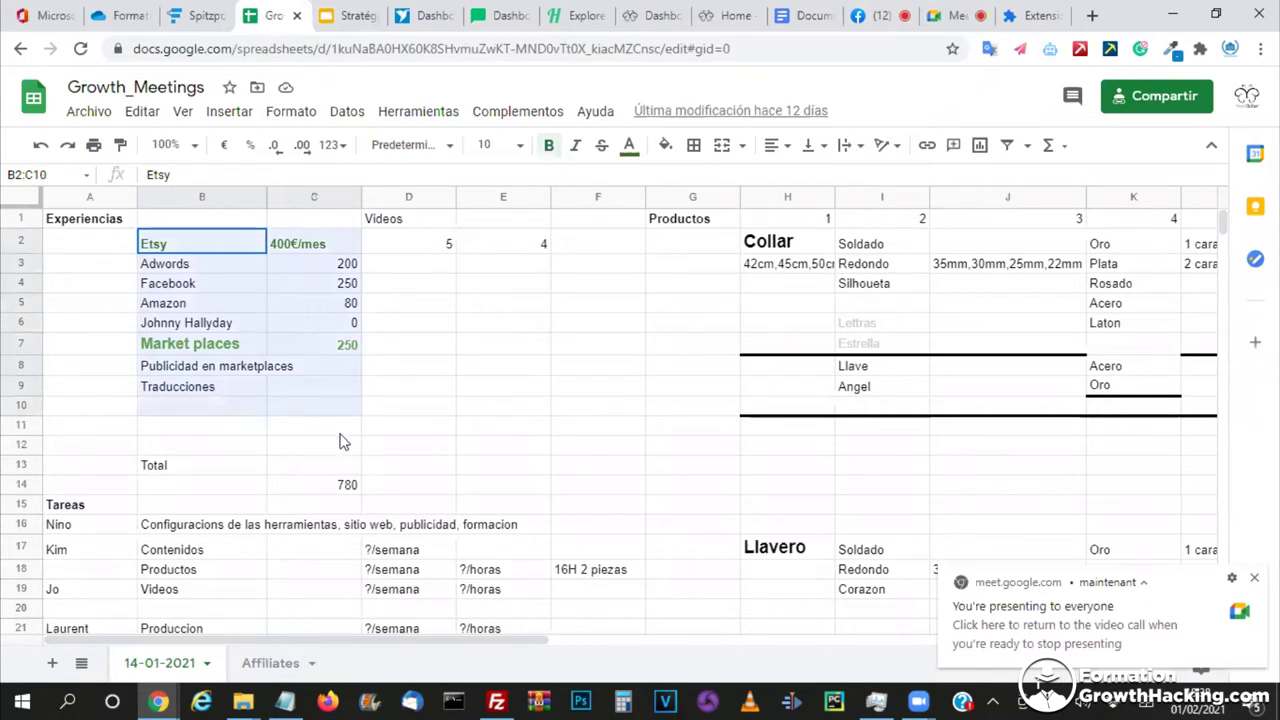
left_click(340, 428, "shift")
left_click(340, 450, "shift")
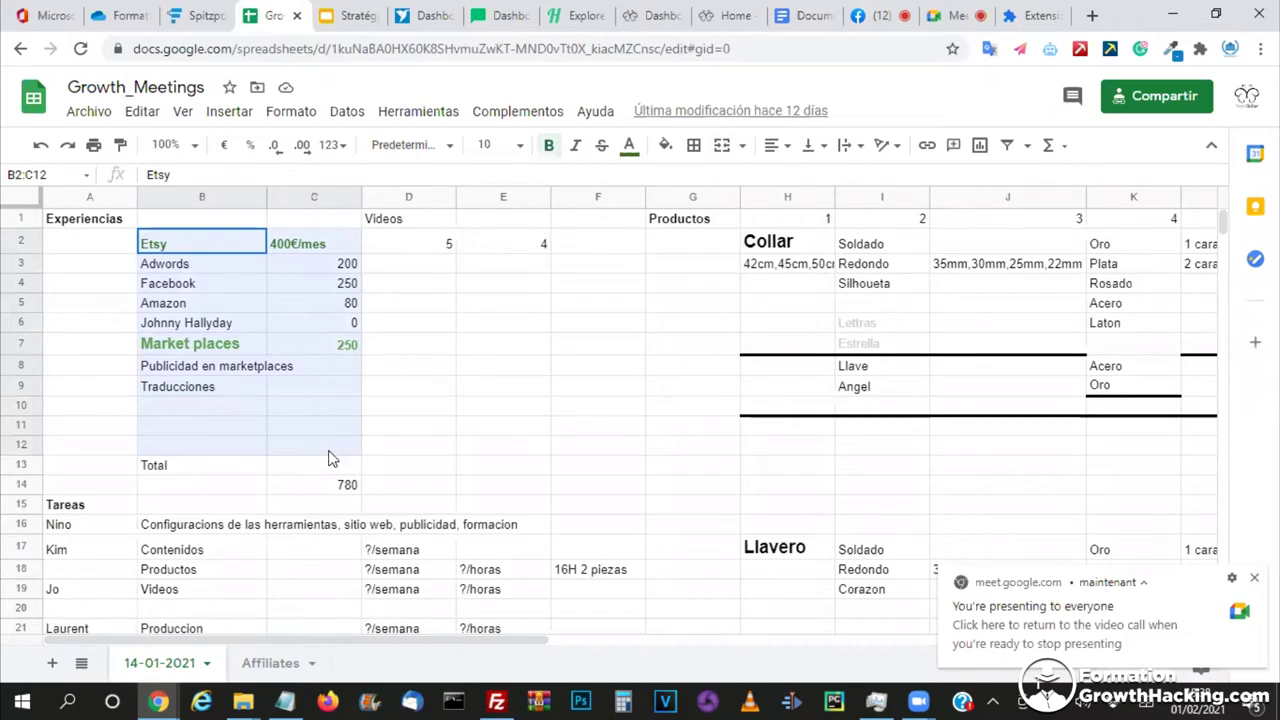
- Highlight the experience list again from the bottom up to Etsy, then from Adwords down to the Total row
left_click_drag(331, 450, 275, 303)
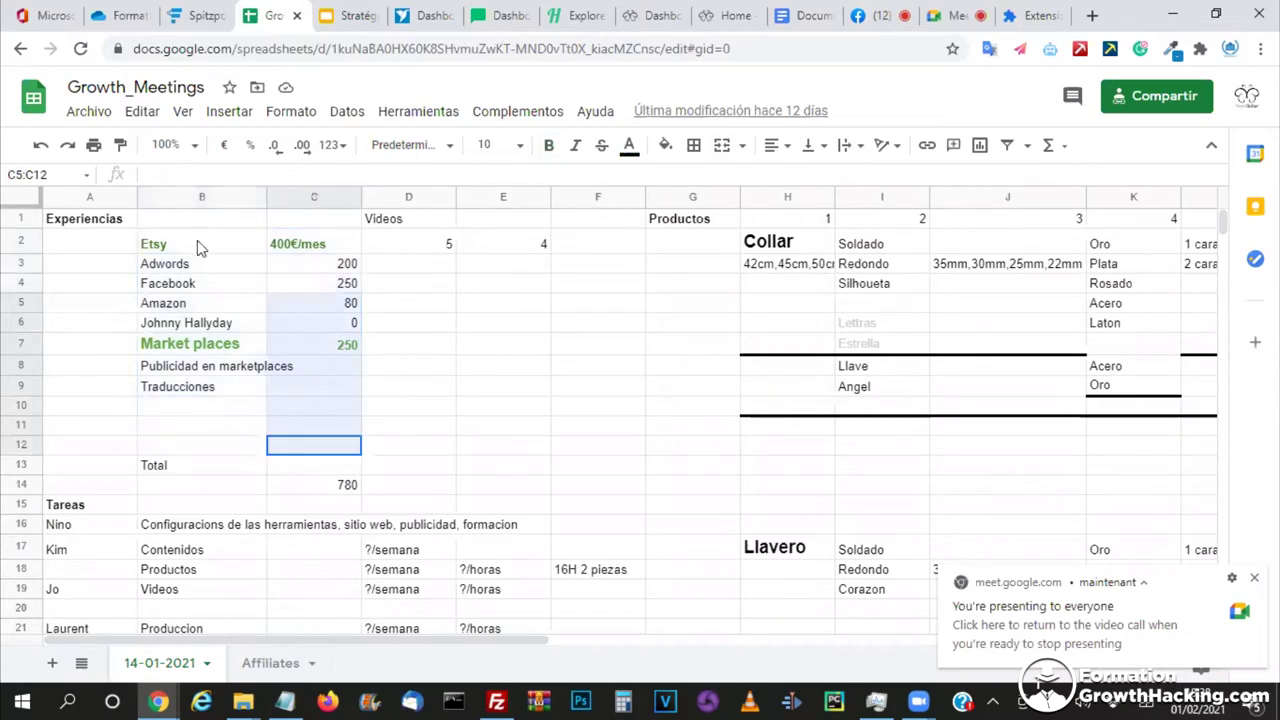
left_click(197, 240, "shift")
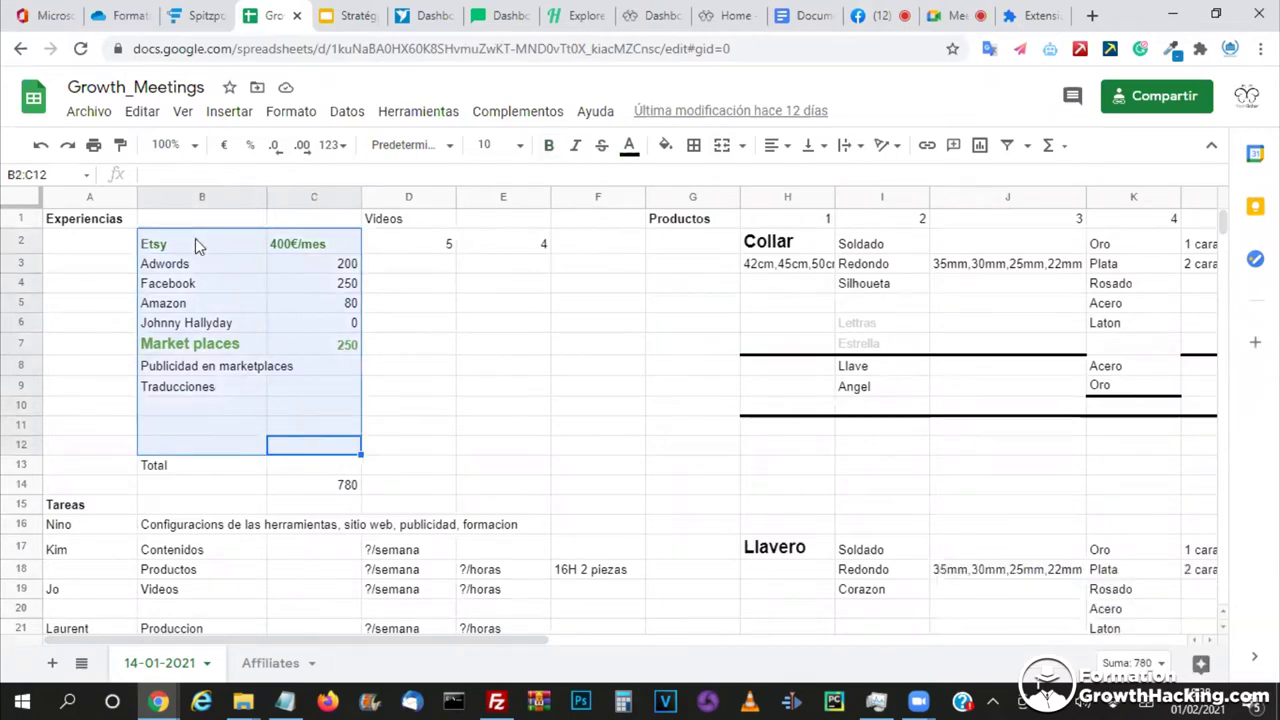
left_click(197, 245)
scroll(197, 245, "down", 1)
scroll(195, 238, "up", 1)
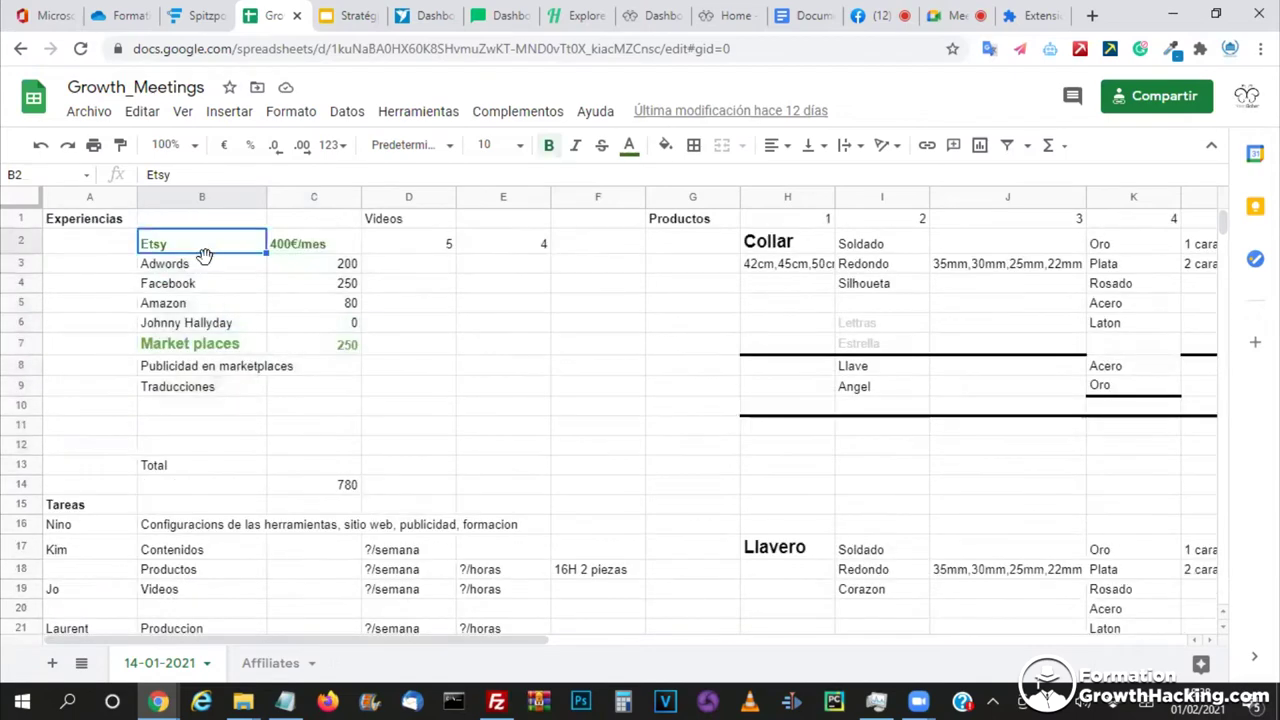
left_click_drag(185, 268, 315, 477)
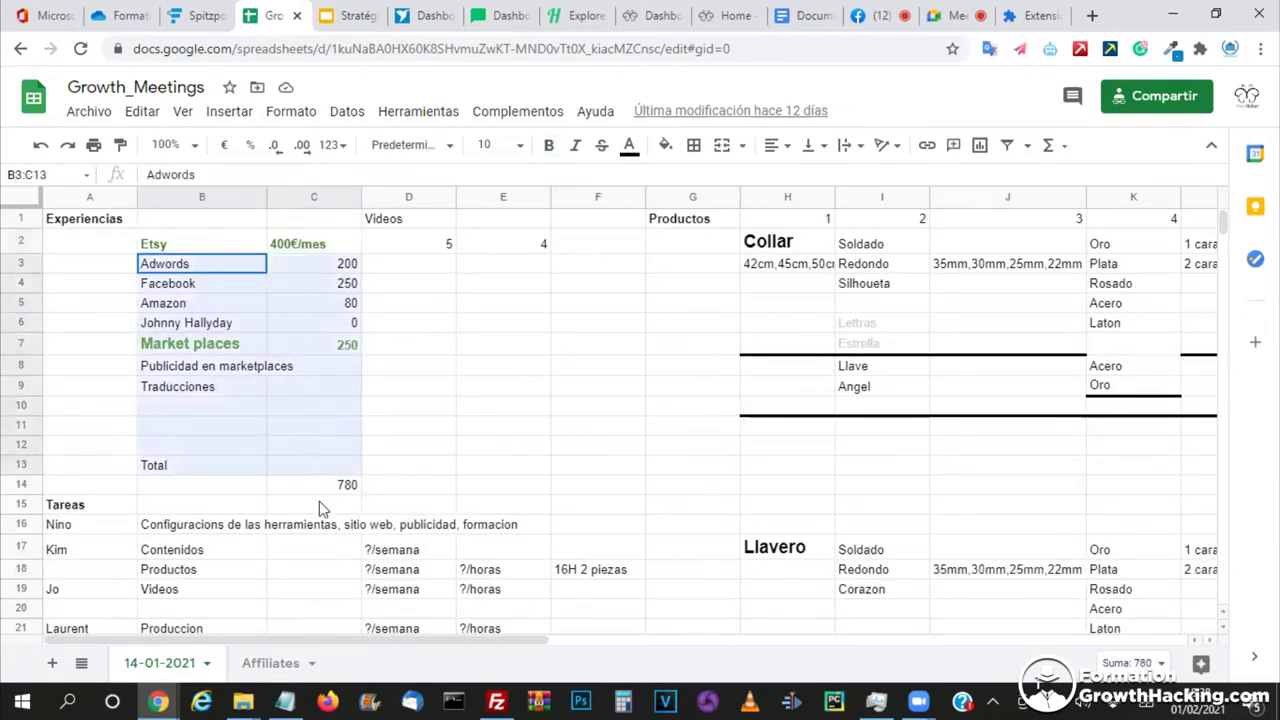
- Add the entry Influenceurs to the experience list in cell B10, directly below Traducciones
left_click(164, 390)
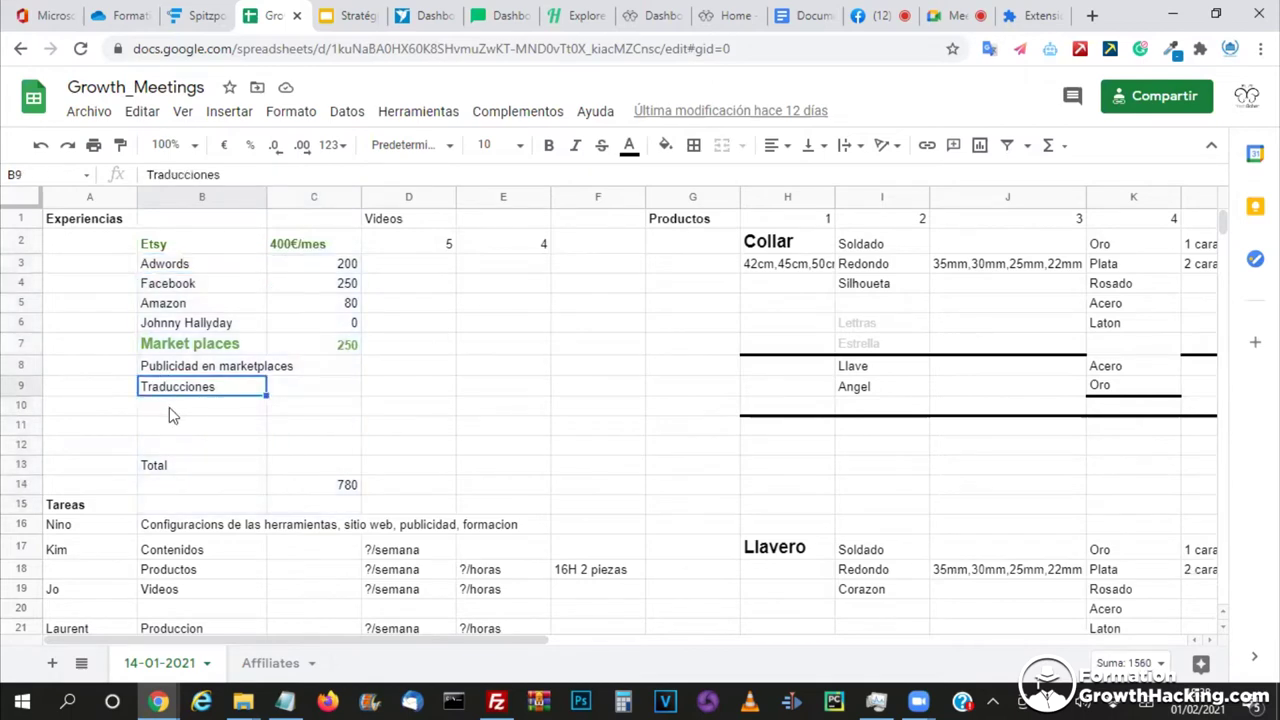
left_click(169, 407)
type("Influenceurs")
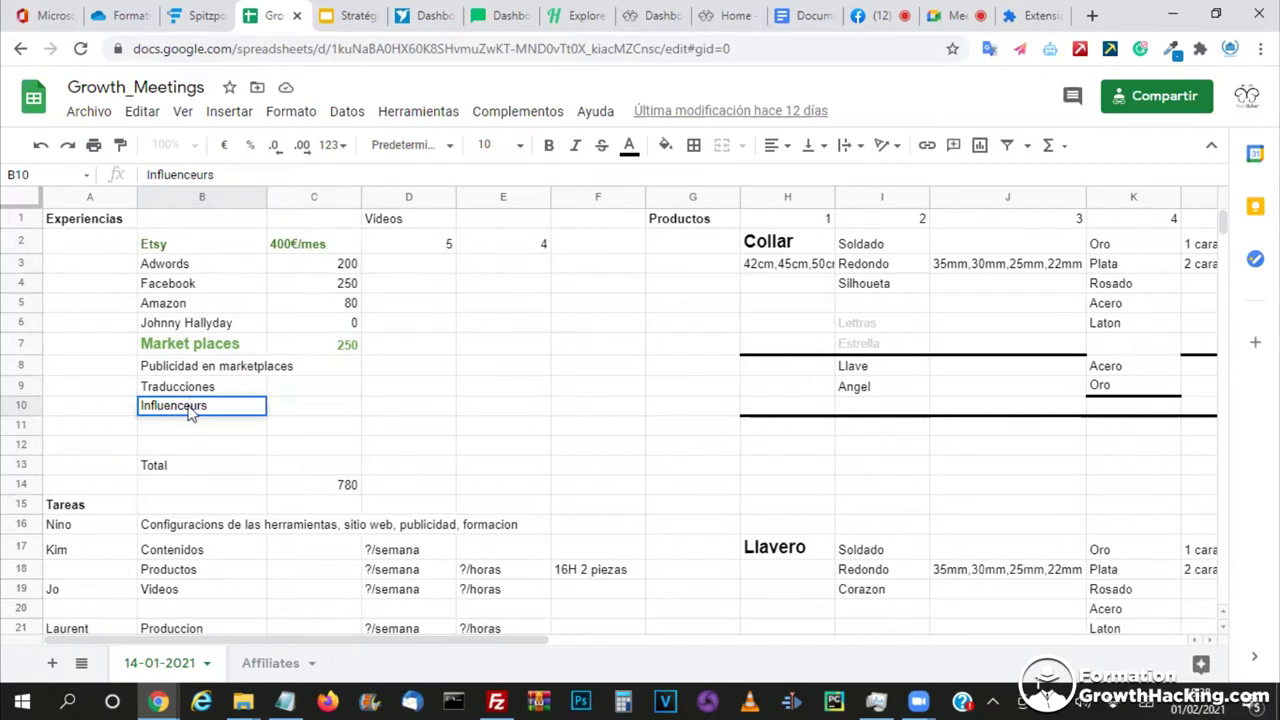
key("Return")
left_click(333, 410)
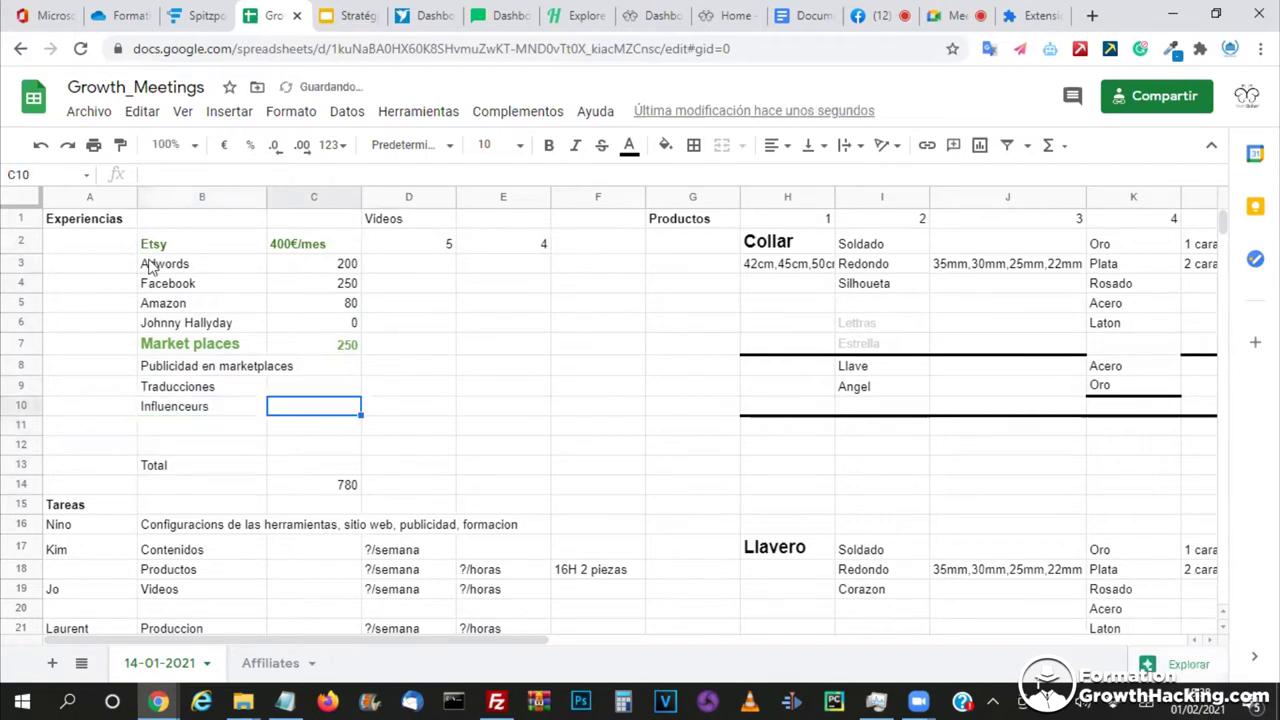
- Highlight the experiences from Etsy to Influenceurs, then single out Adwords and Facebook, Market places, and the Influenceurs row
left_click_drag(160, 252, 183, 412)
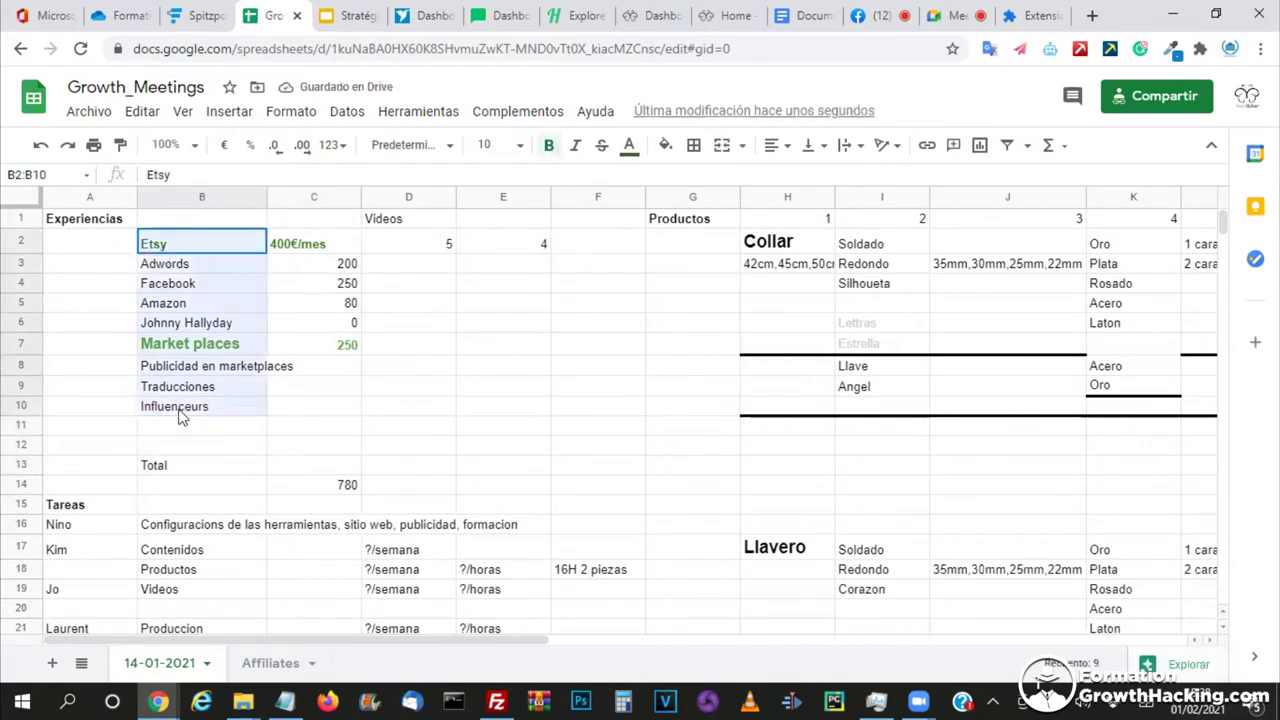
left_click(176, 264)
left_click(178, 284, "shift")
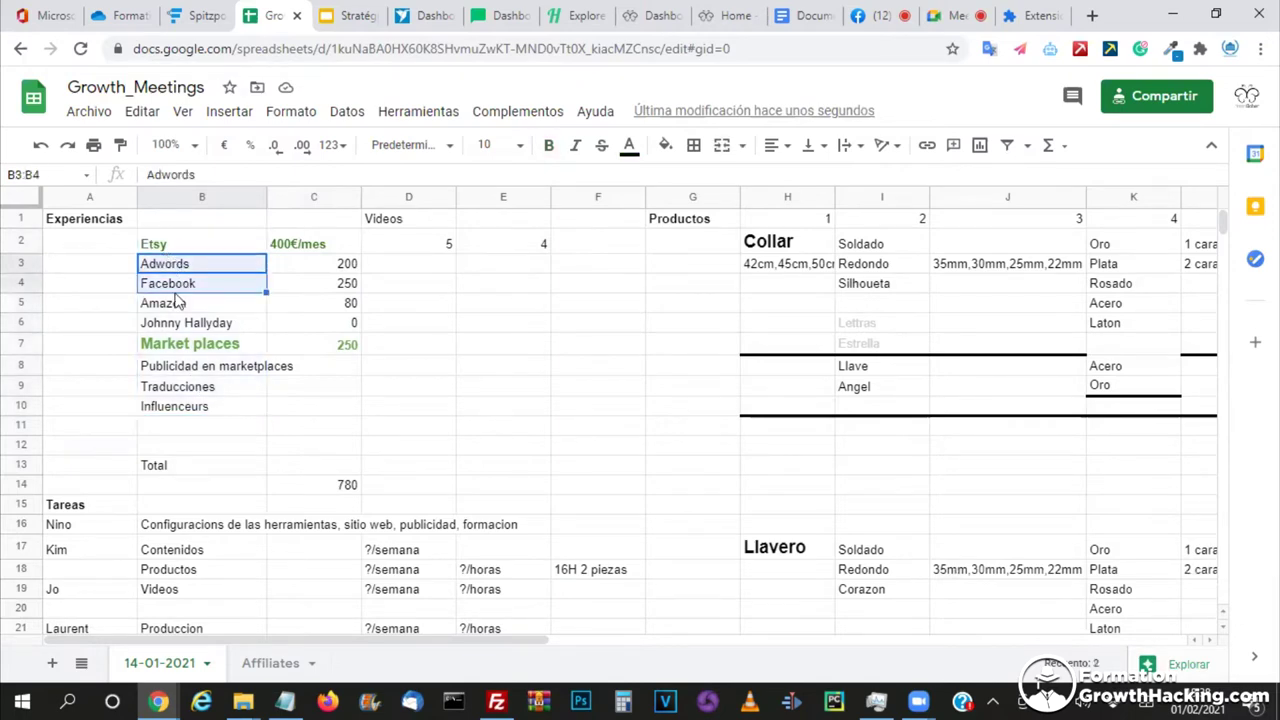
left_click(190, 344)
left_click(186, 408)
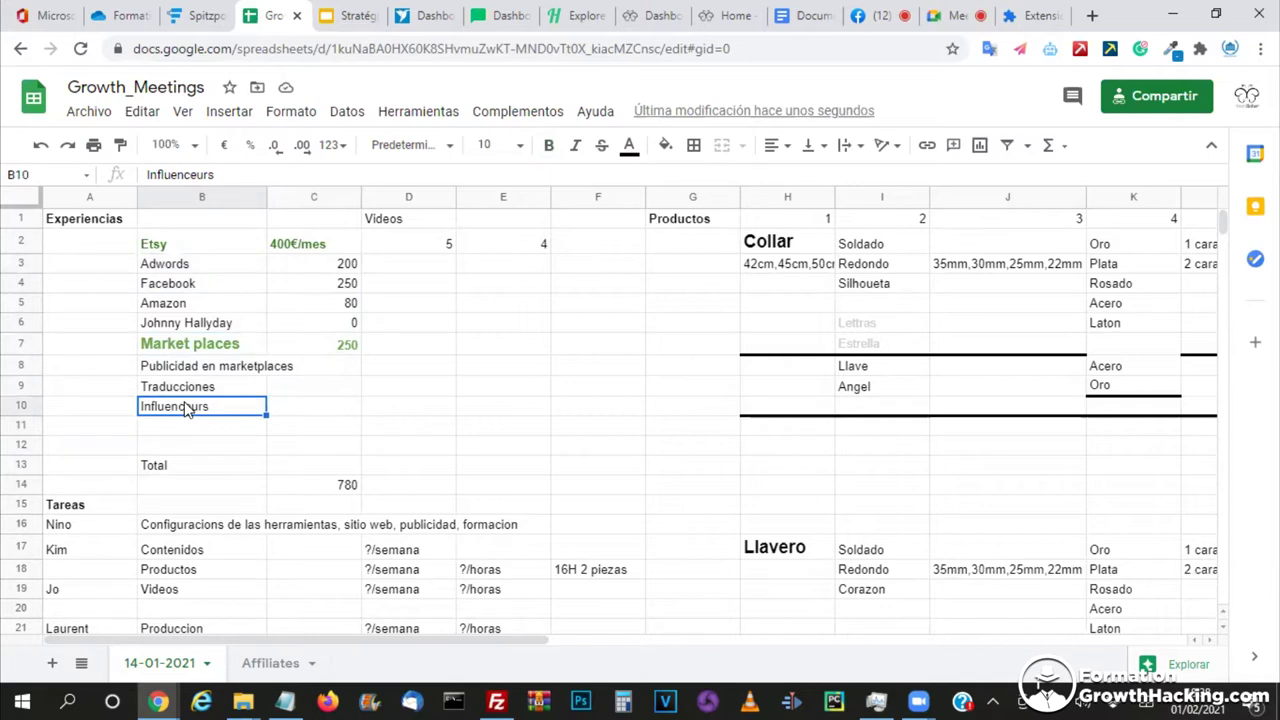
left_click(302, 413)
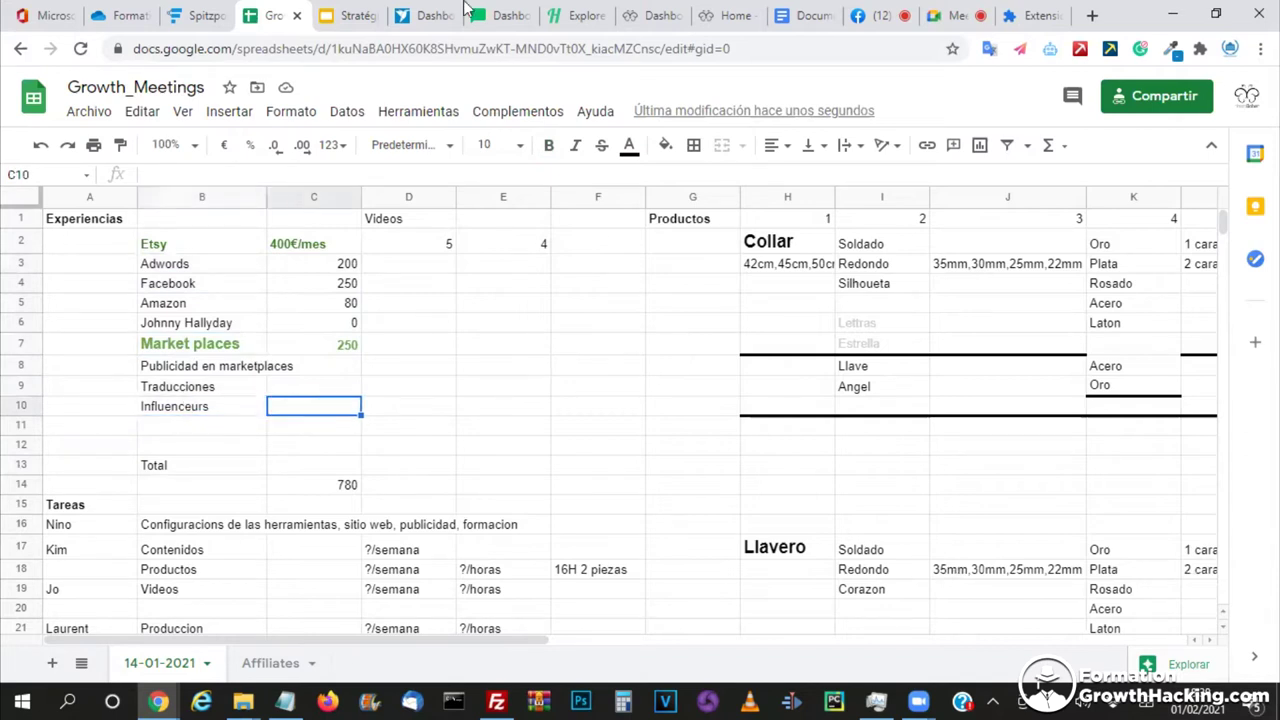
- Switch to the Heepsy influencer explorer, check on the Google Meet call, and return to Heepsy
left_click(567, 16)
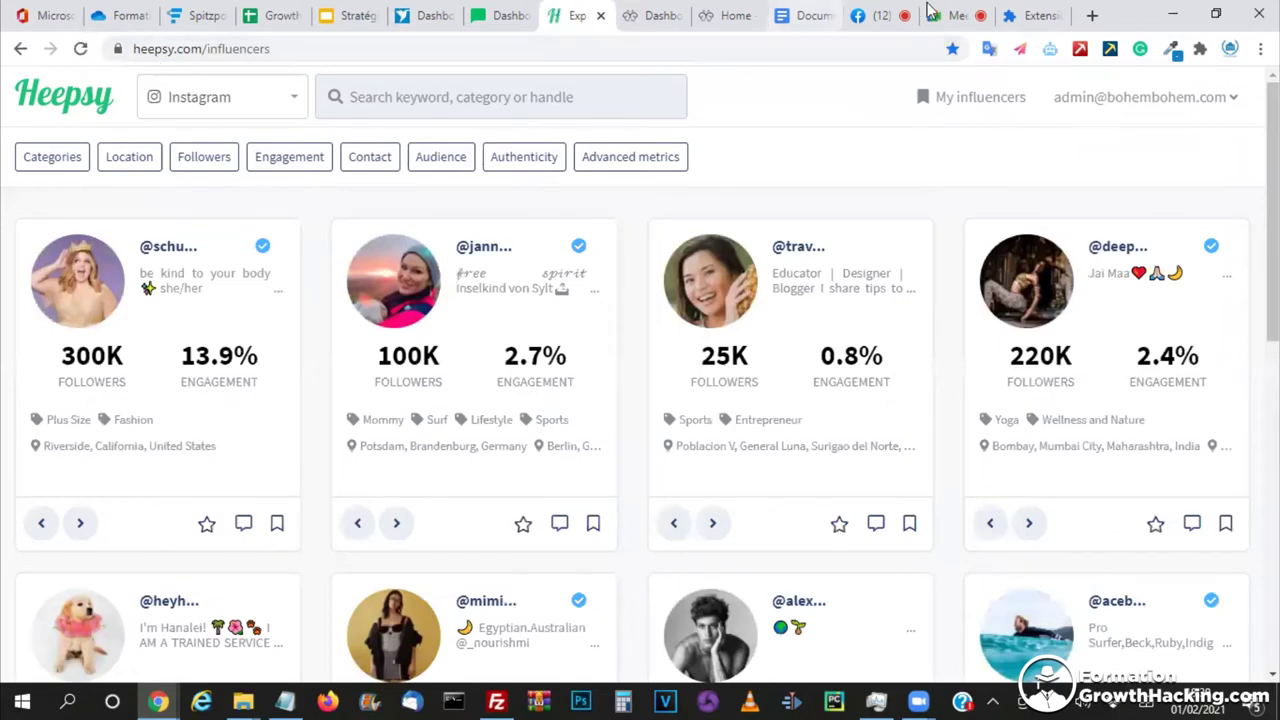
left_click(935, 15)
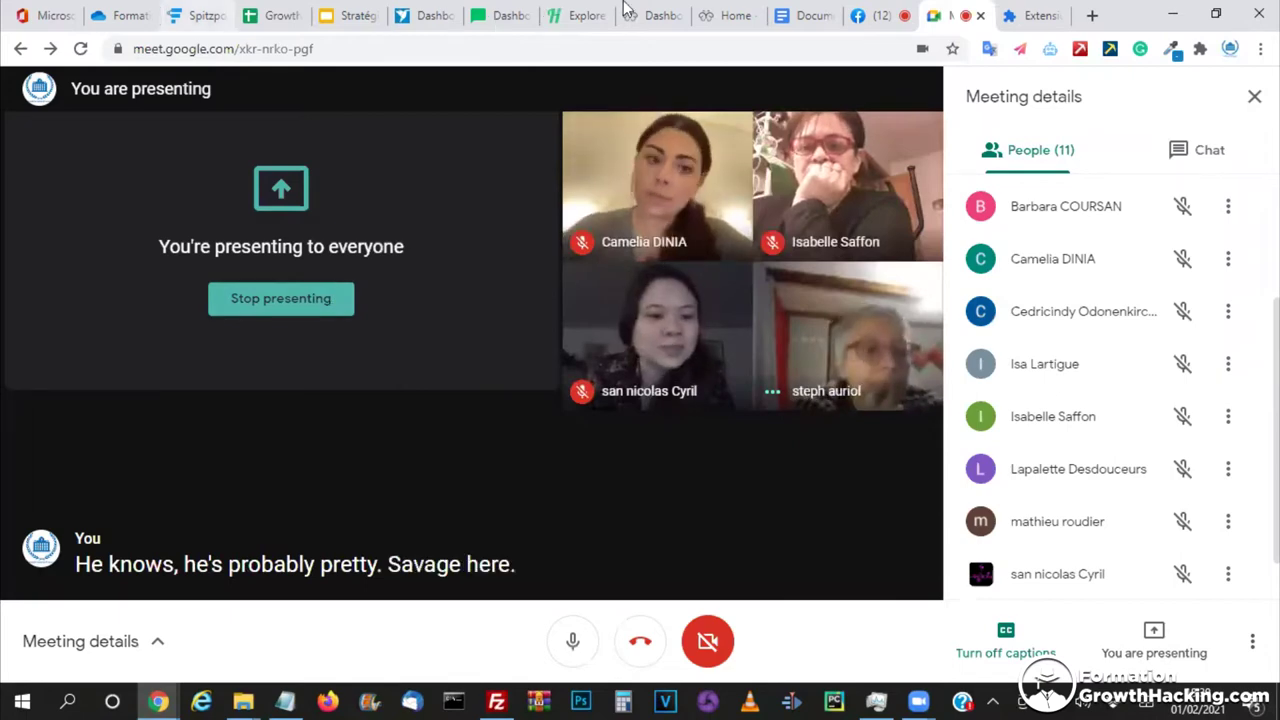
left_click(578, 16)
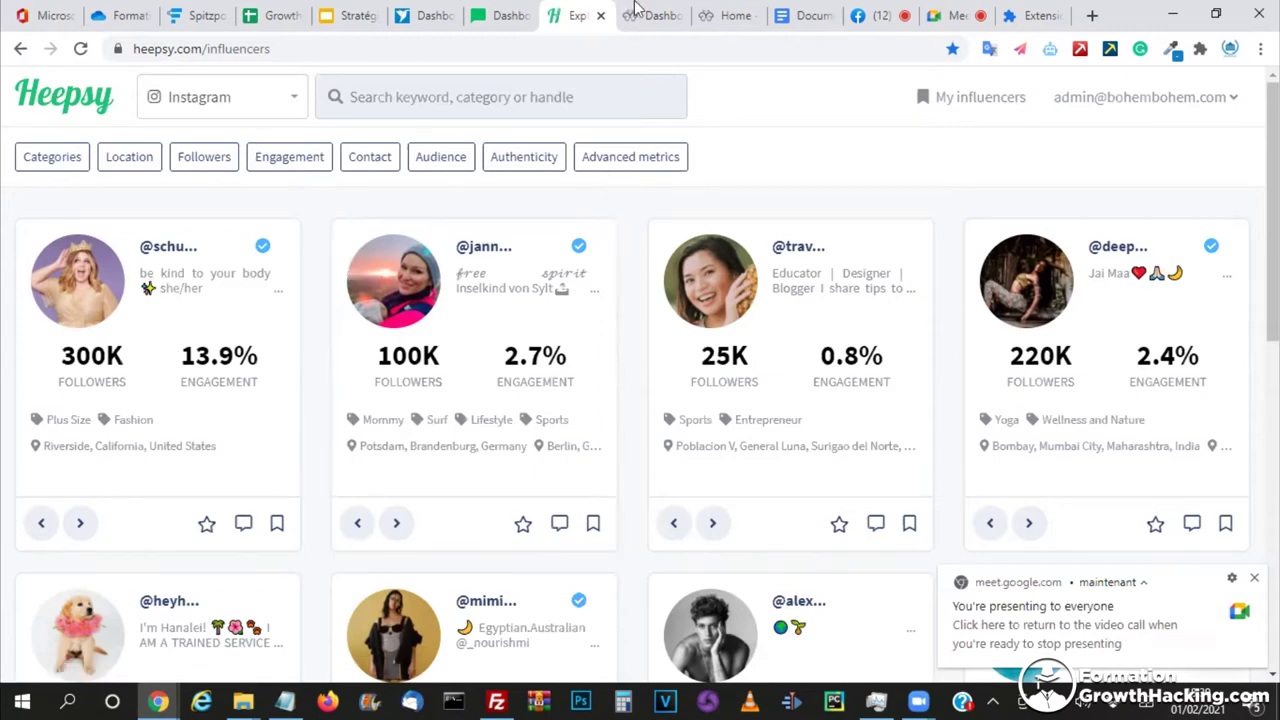
- Look through the personalized necklaces on the BohemBohem shop homepage down to the pet portraits, then return to Heepsy
key("ctrl+Tab")
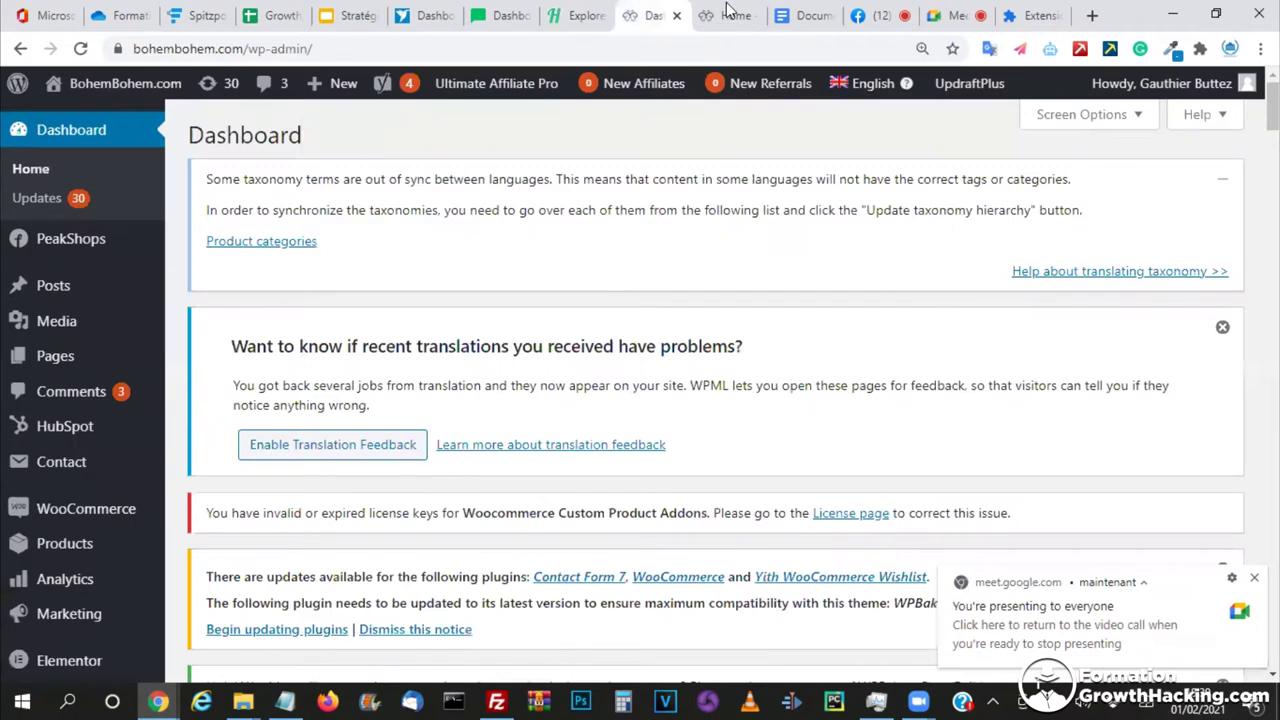
key("ctrl+Tab")
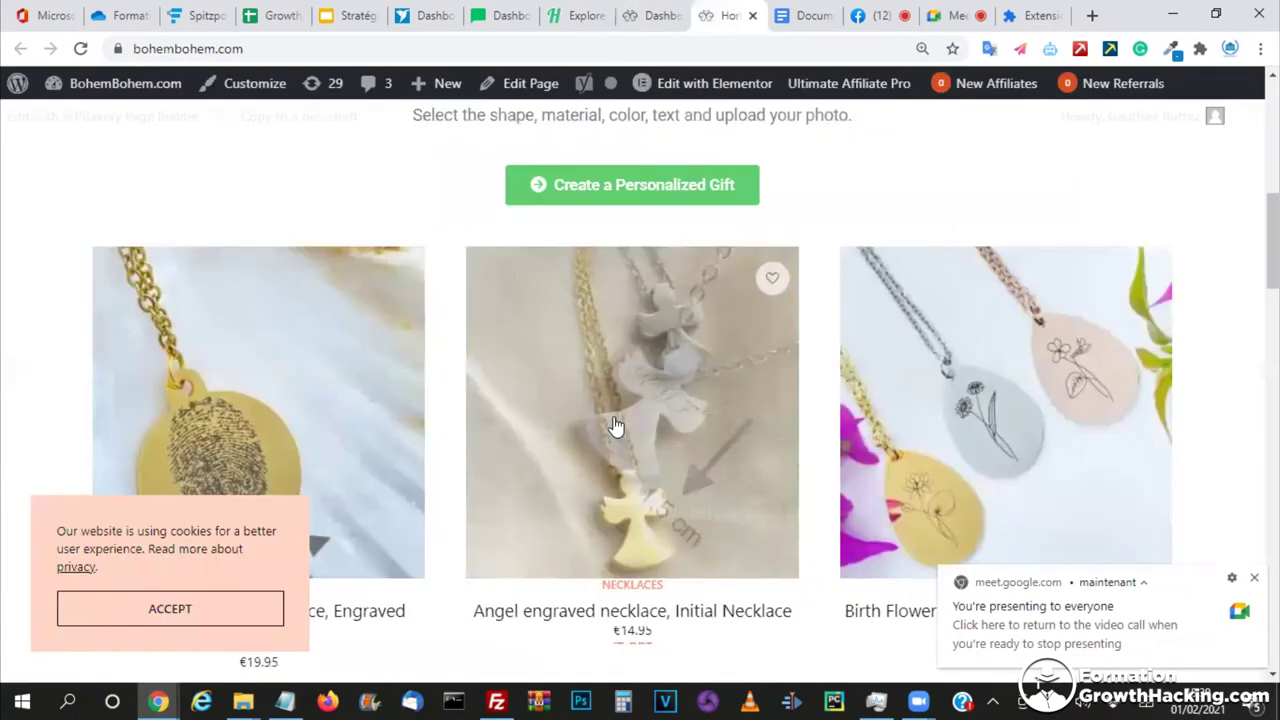
scroll(615, 425, "down", 4)
scroll(833, 305, "down", 3)
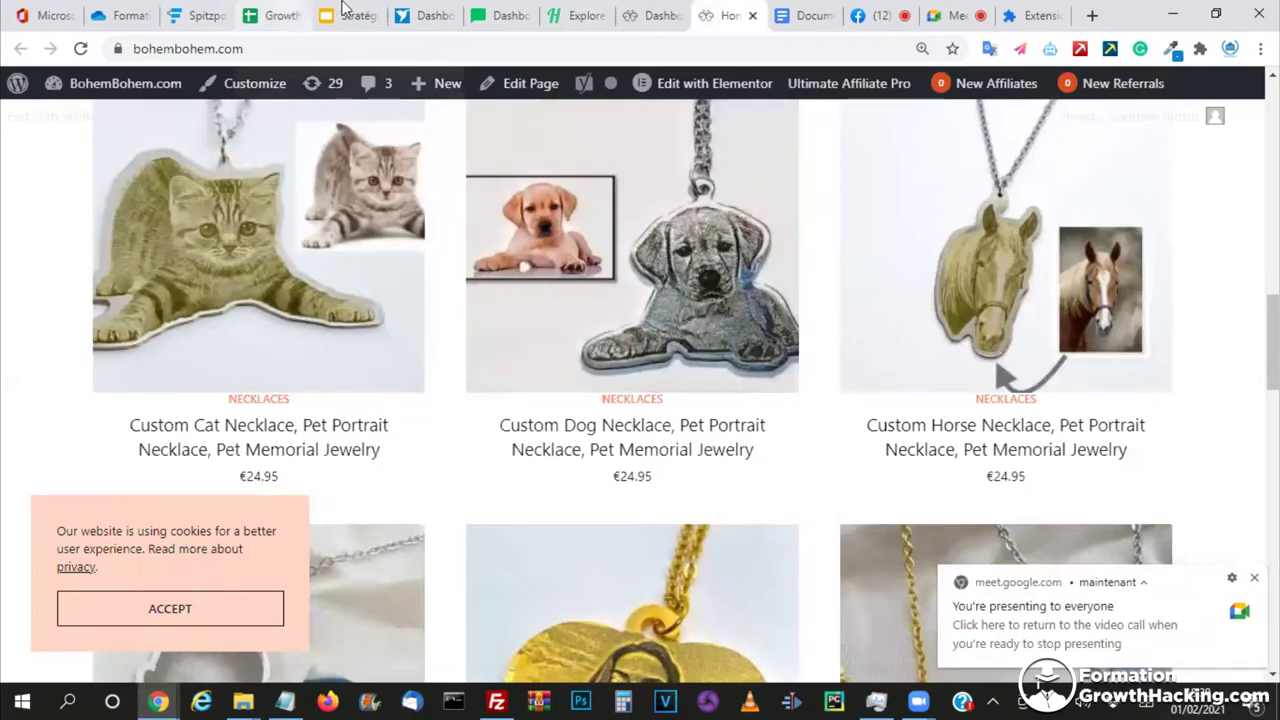
left_click(574, 14)
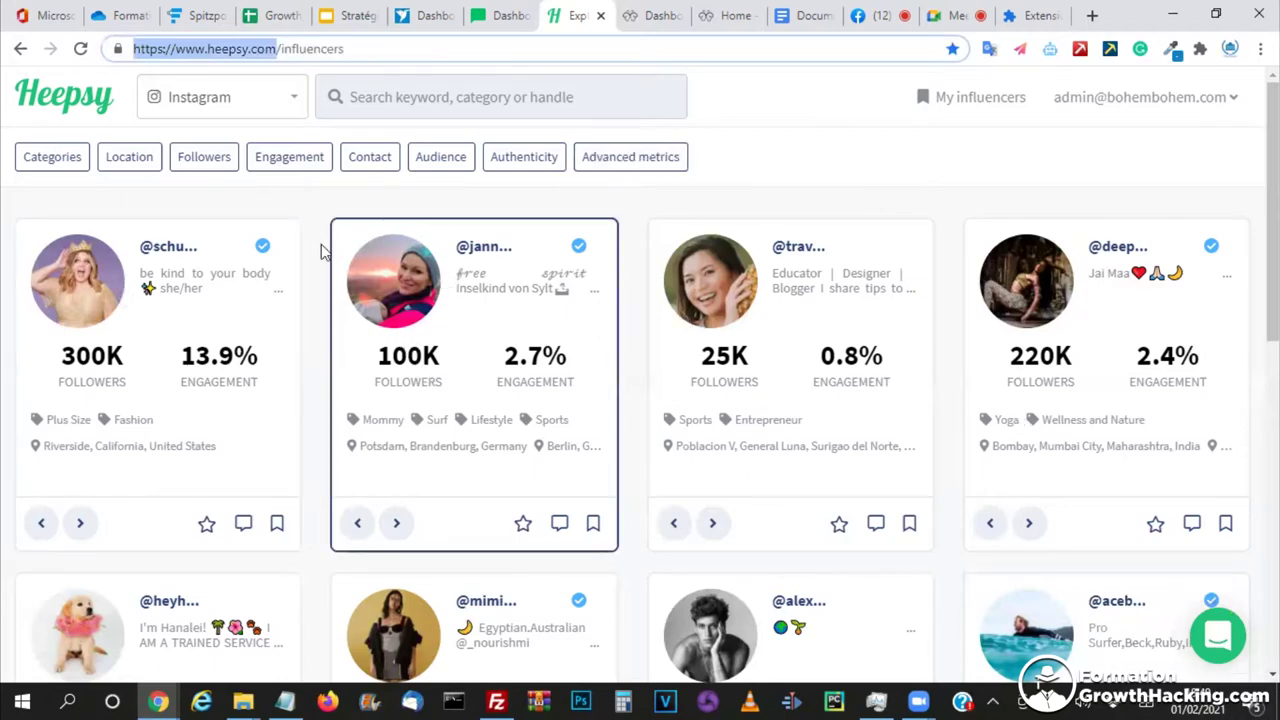
- Filter the Instagram influencers by location, using United States as the country
left_click(52, 160)
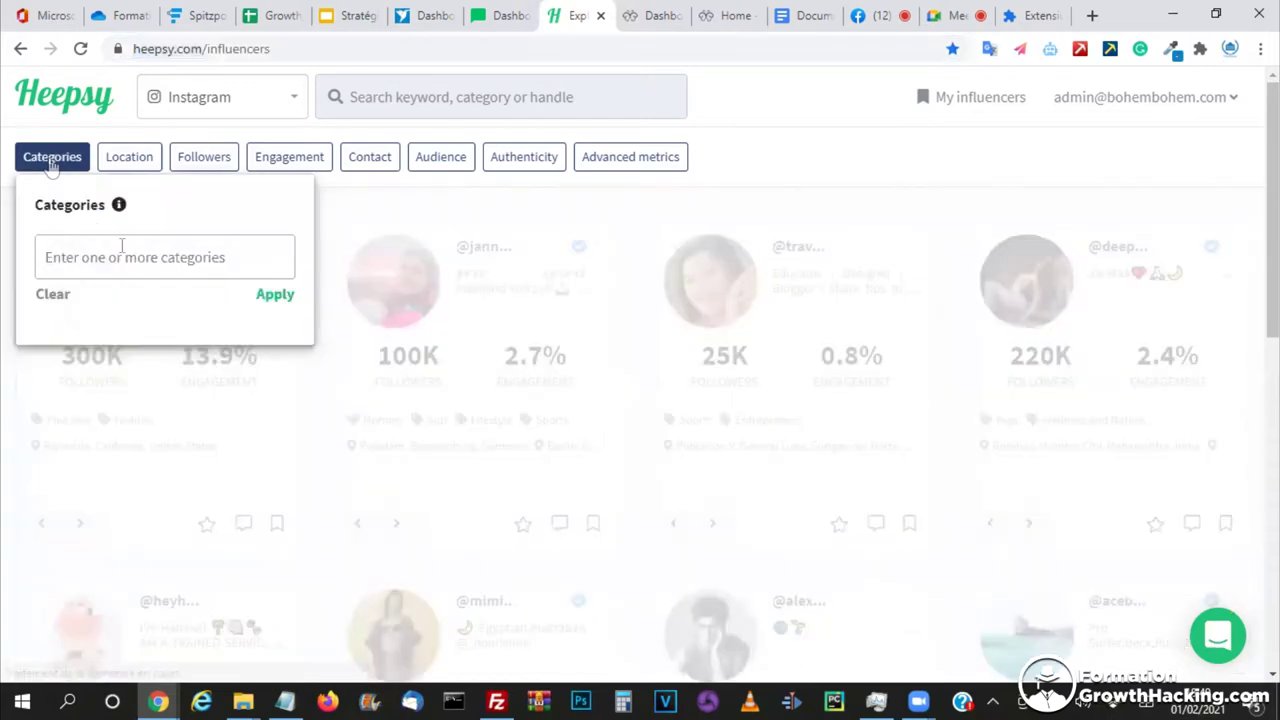
left_click(118, 160)
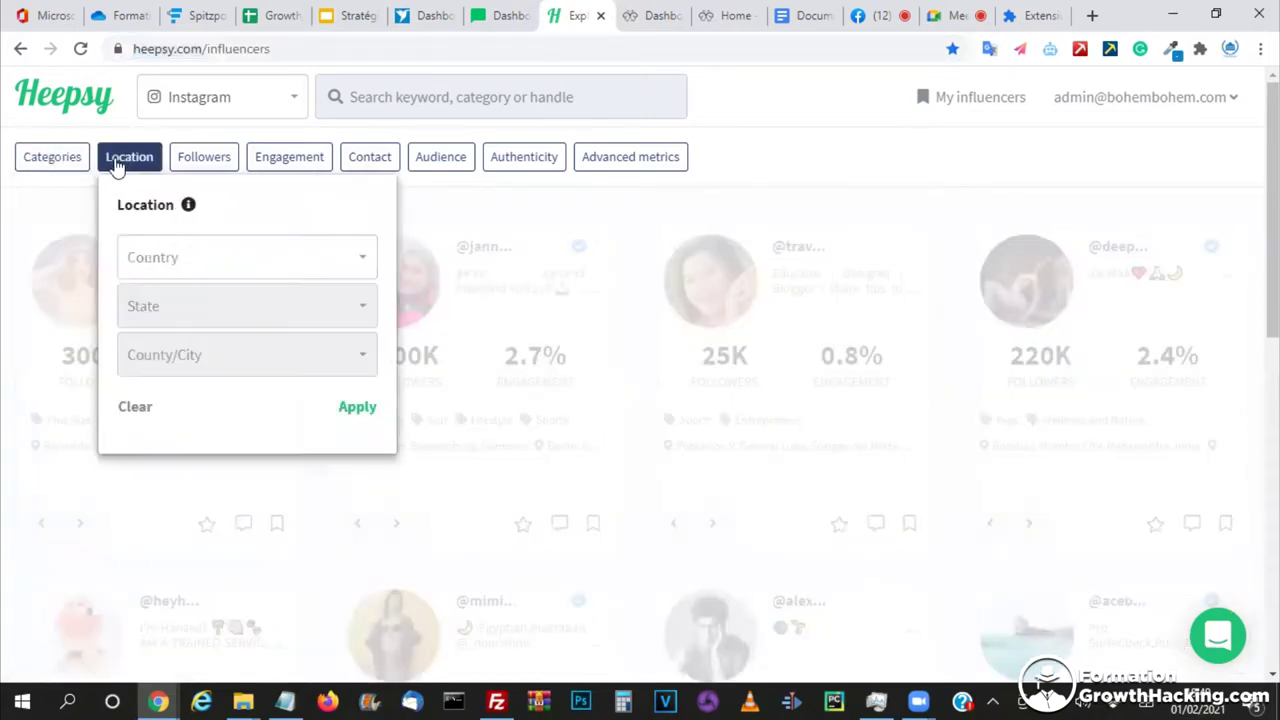
left_click(188, 262)
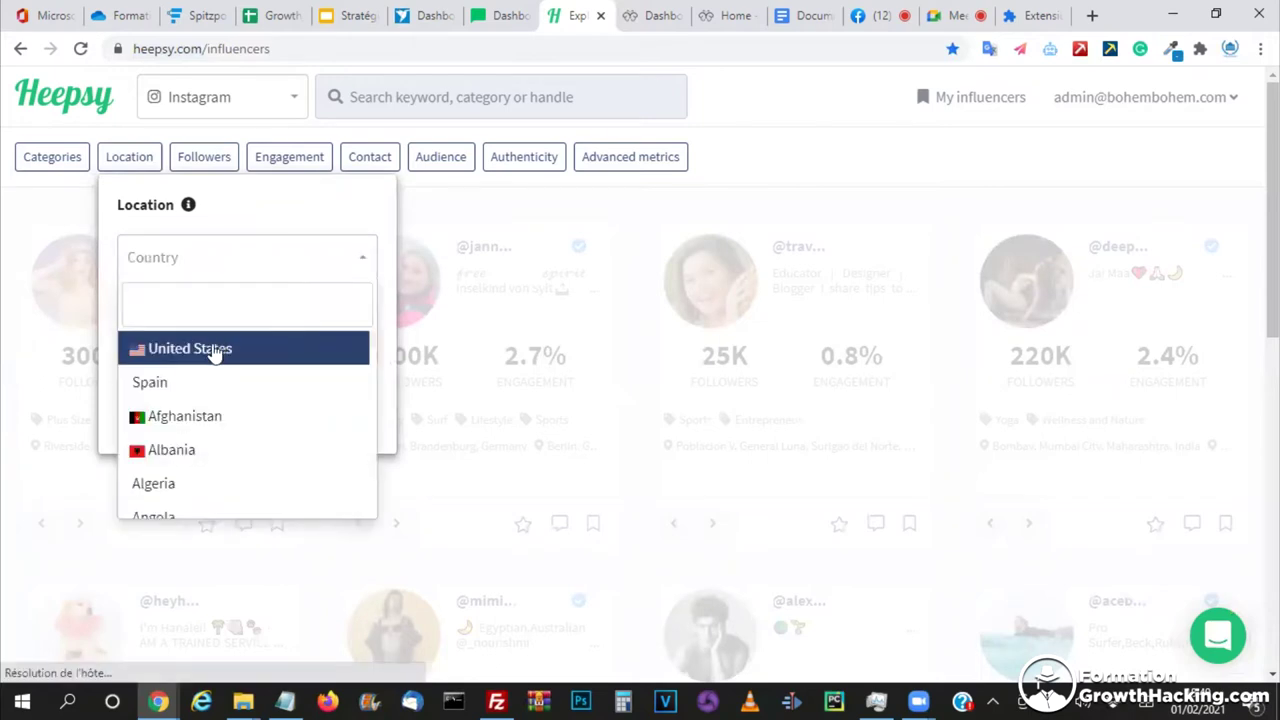
left_click(212, 343)
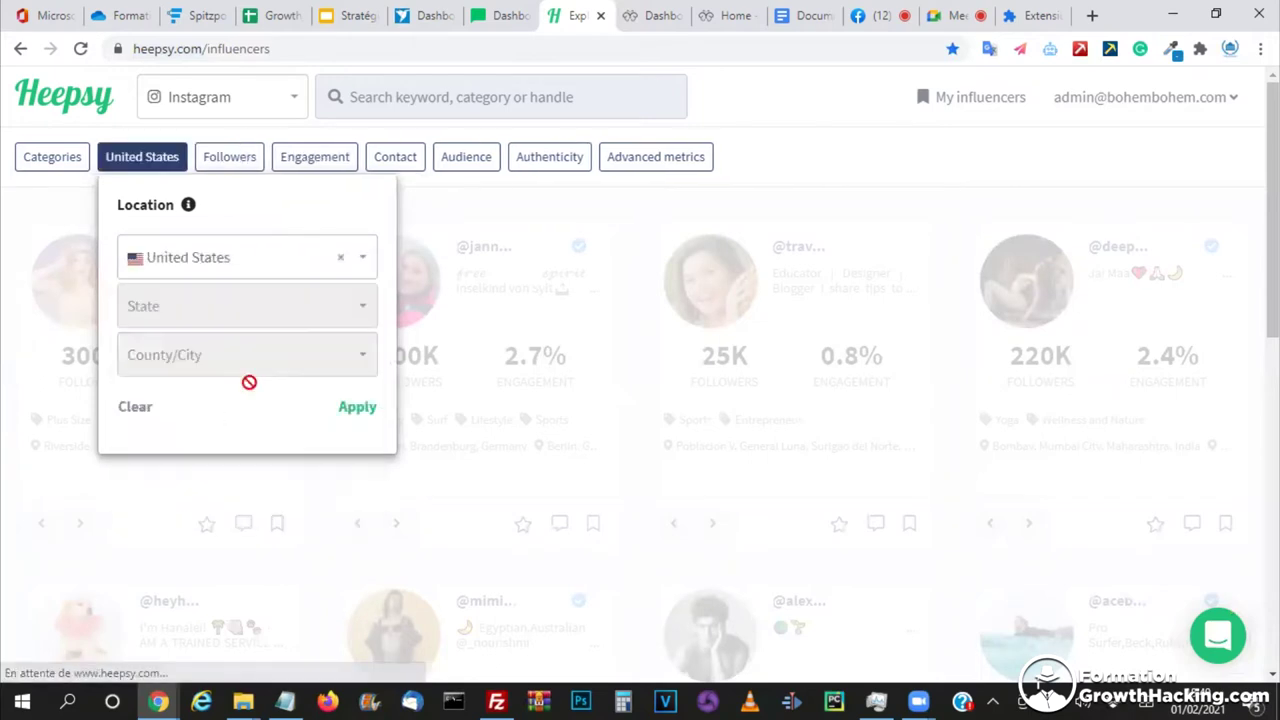
left_click(357, 407)
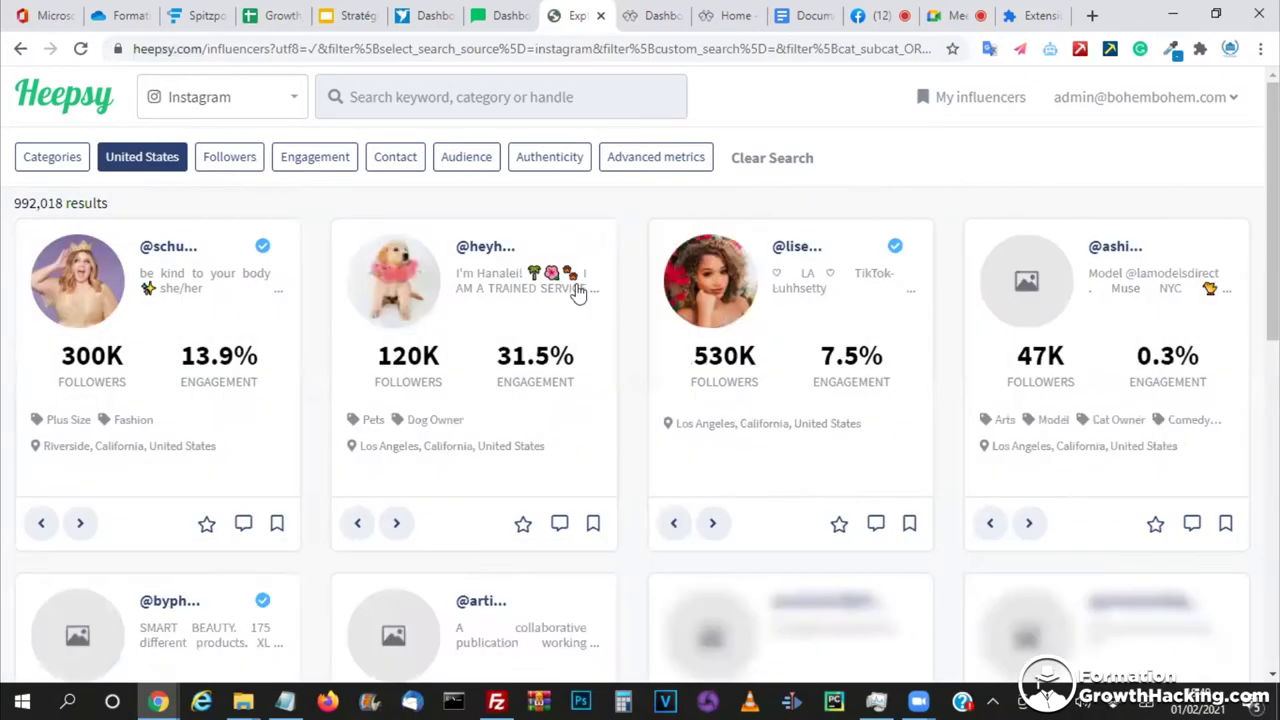
- View the profile of the dog influencer with 120K followers, check the contact details section, and close it
left_click(452, 324)
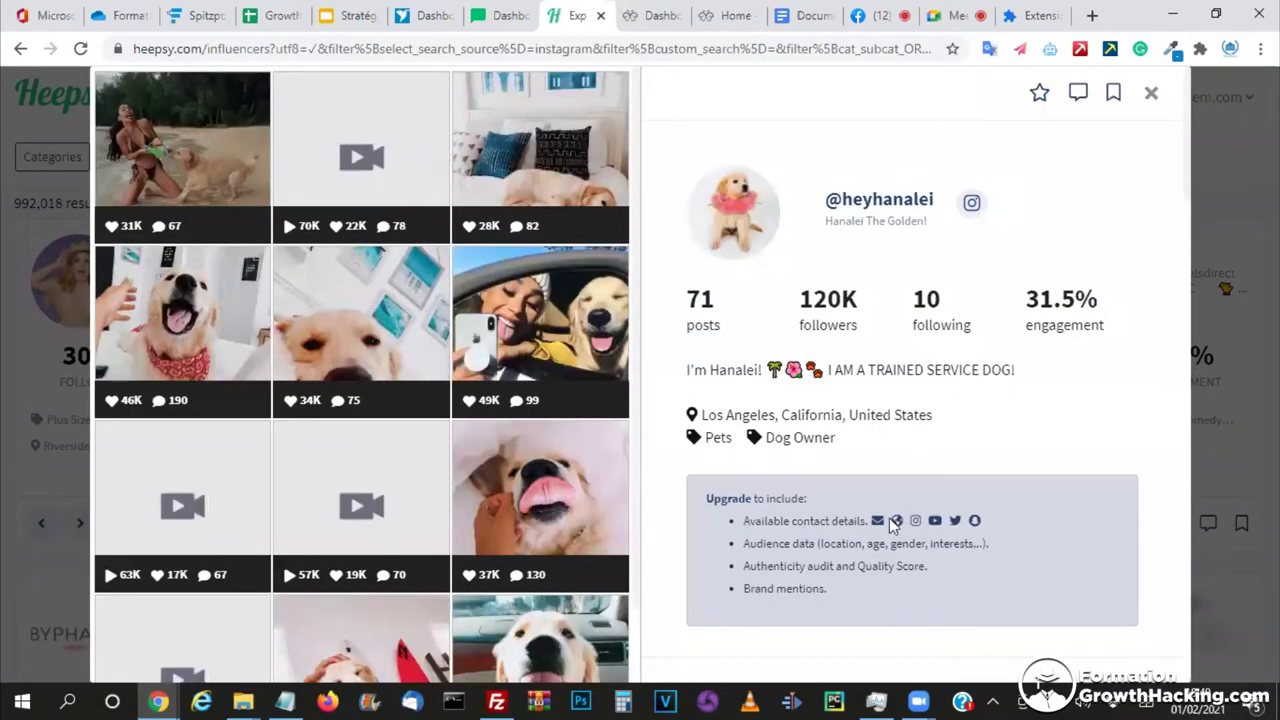
left_click(1152, 95)
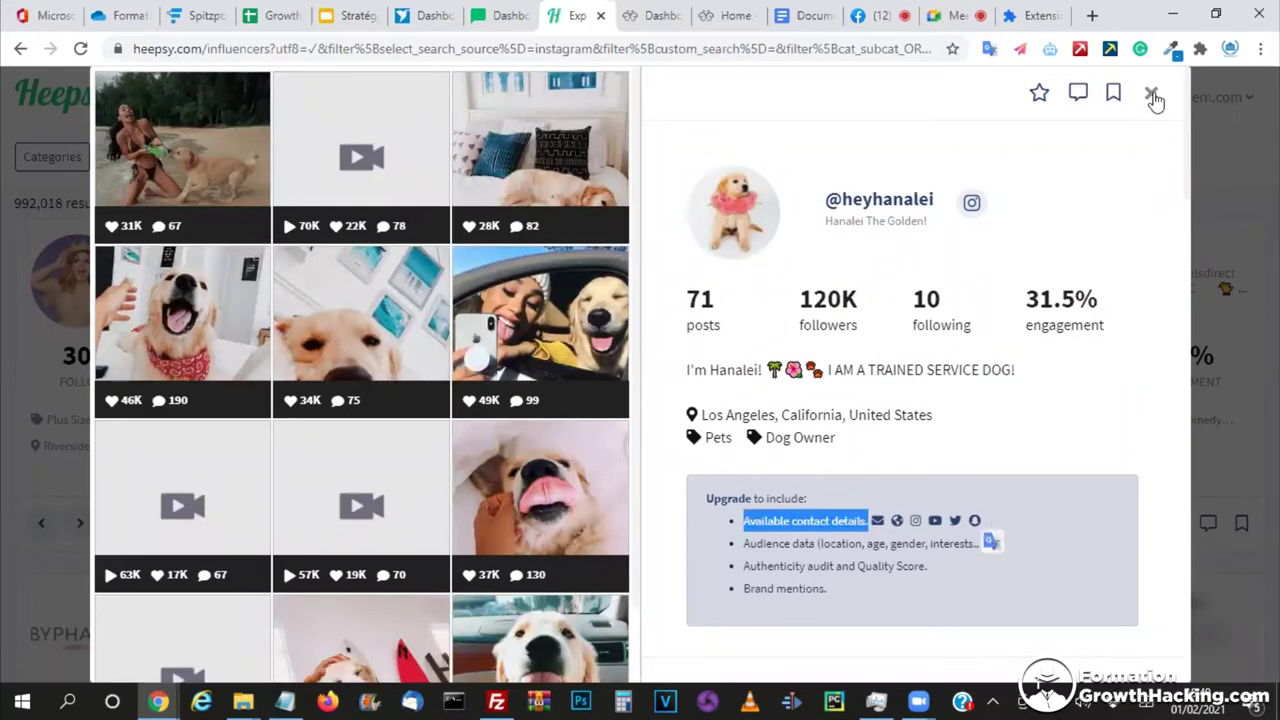
left_click(1153, 96)
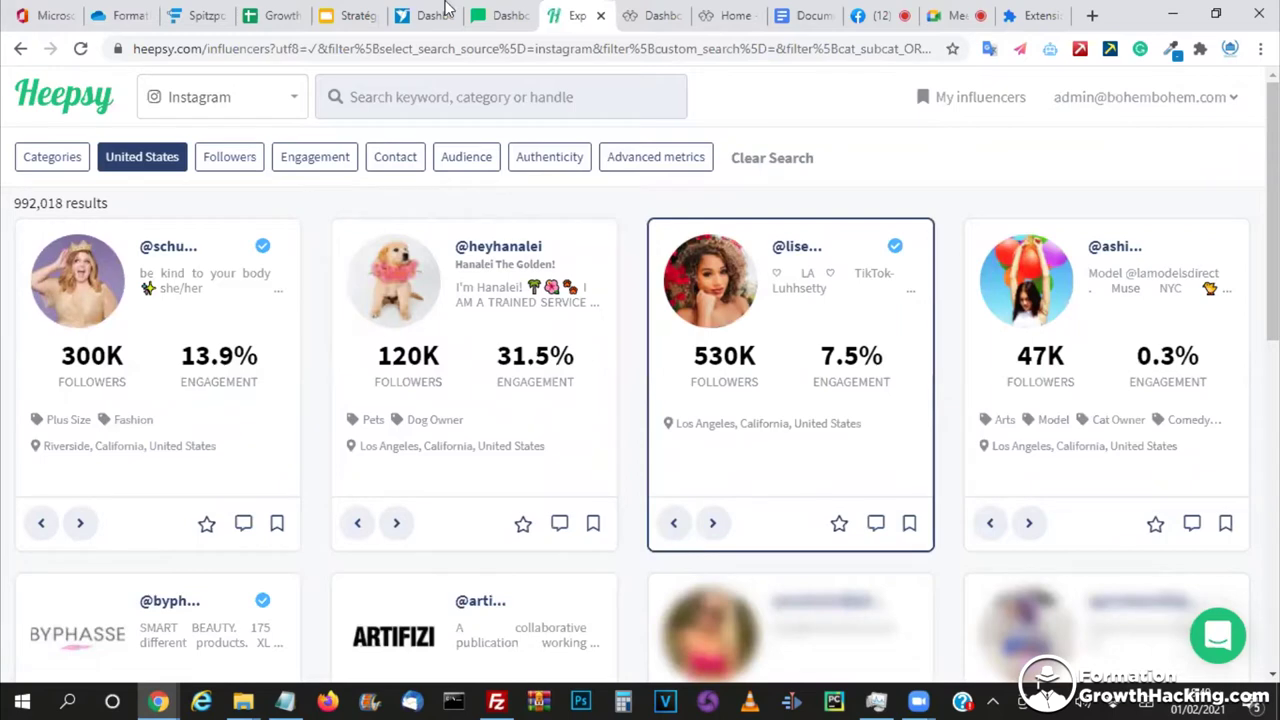
- Go back to the Spitzpomeranian.com funnel in Funnelytics and view it from the traffic sources across to the order page
left_click(273, 16)
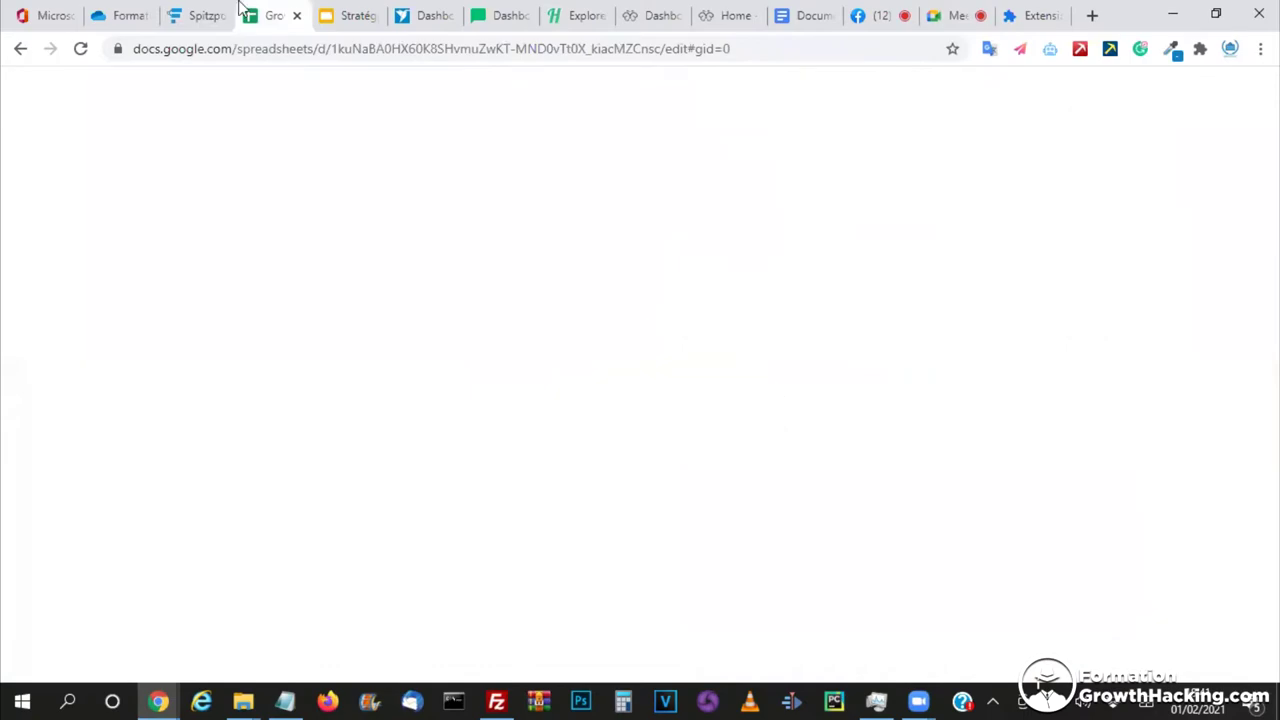
left_click(182, 16)
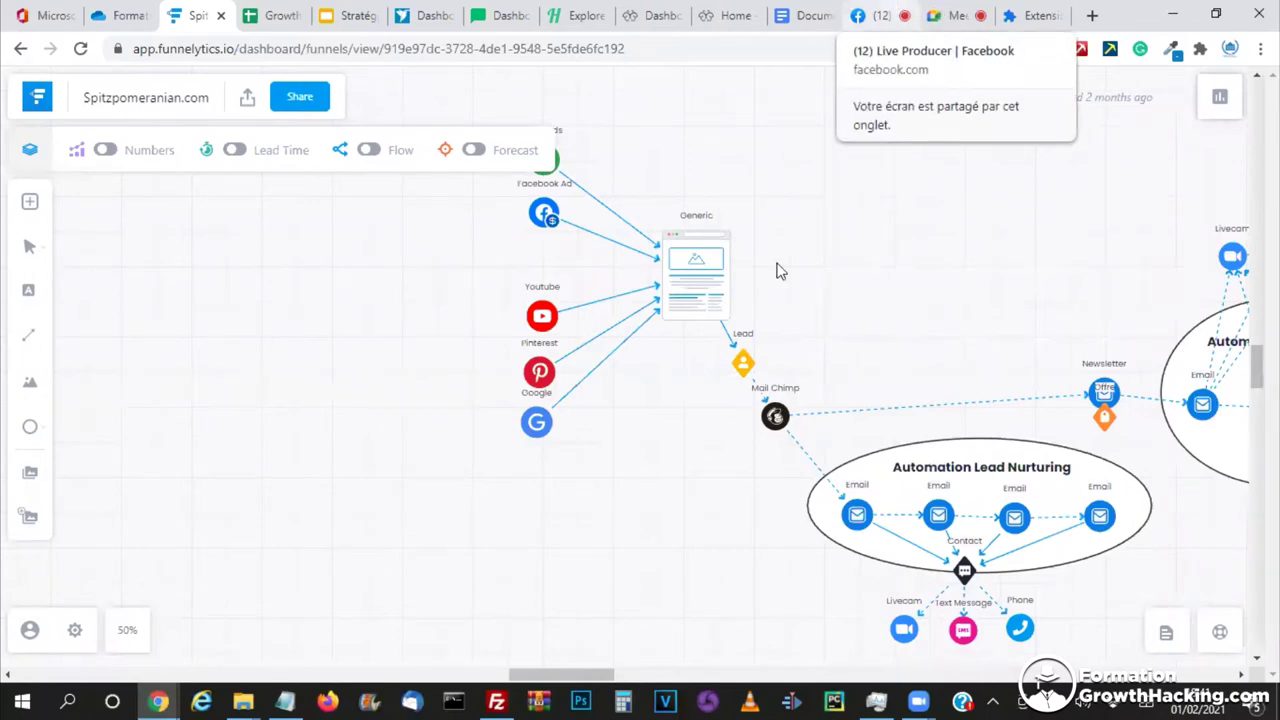
left_click_drag(536, 679, 579, 683)
scroll(587, 683, "left", 1)
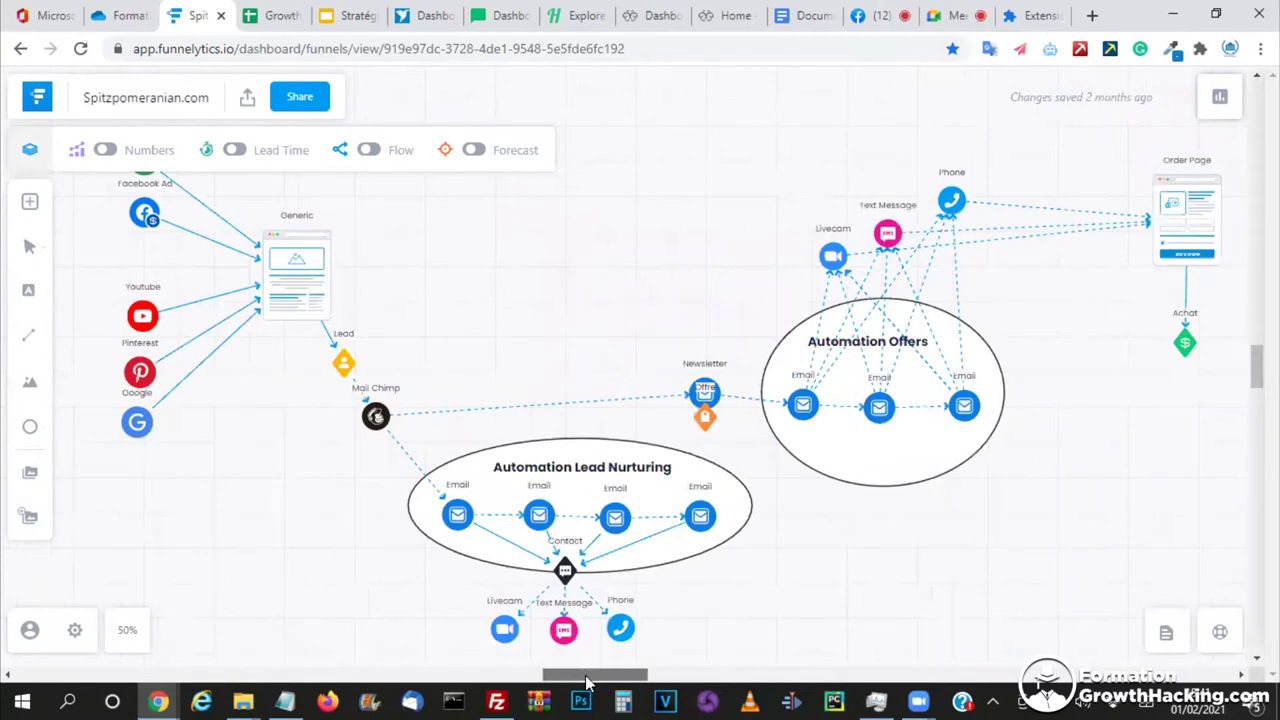
- Open the bohembohemofficial profile on Instagram in a new browser tab
scroll(587, 683, "left", 1)
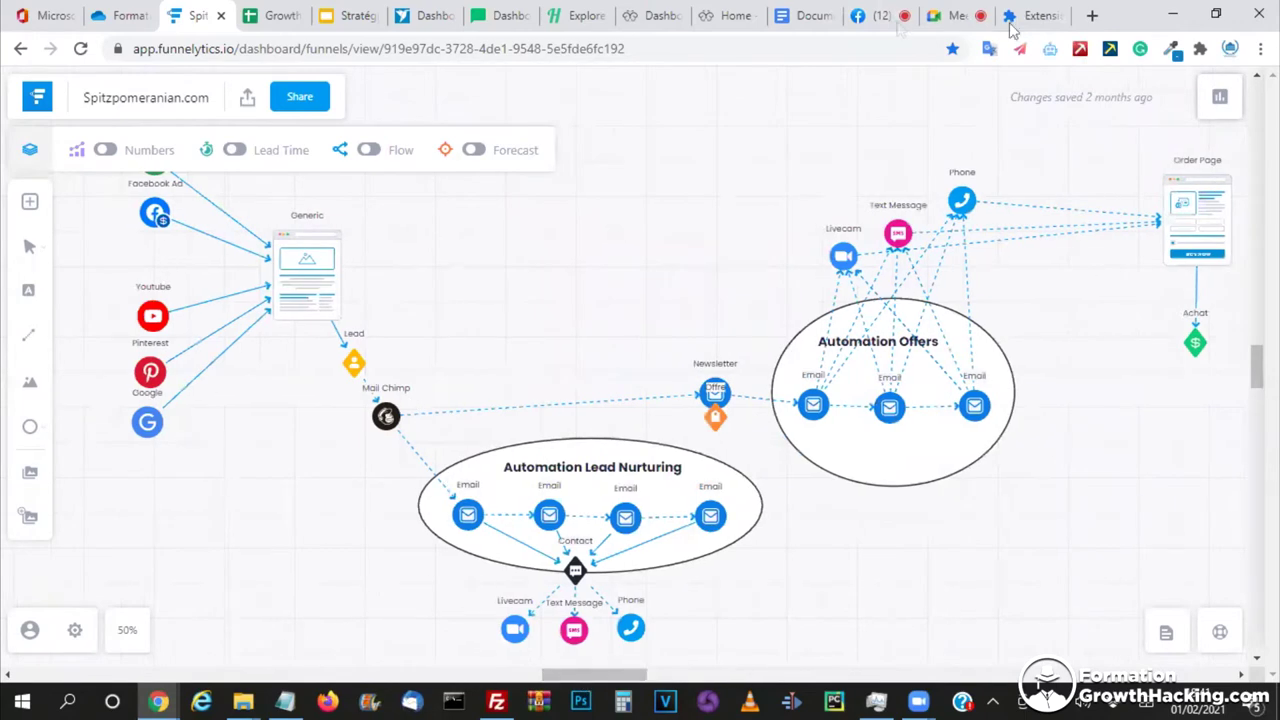
left_click(1092, 17)
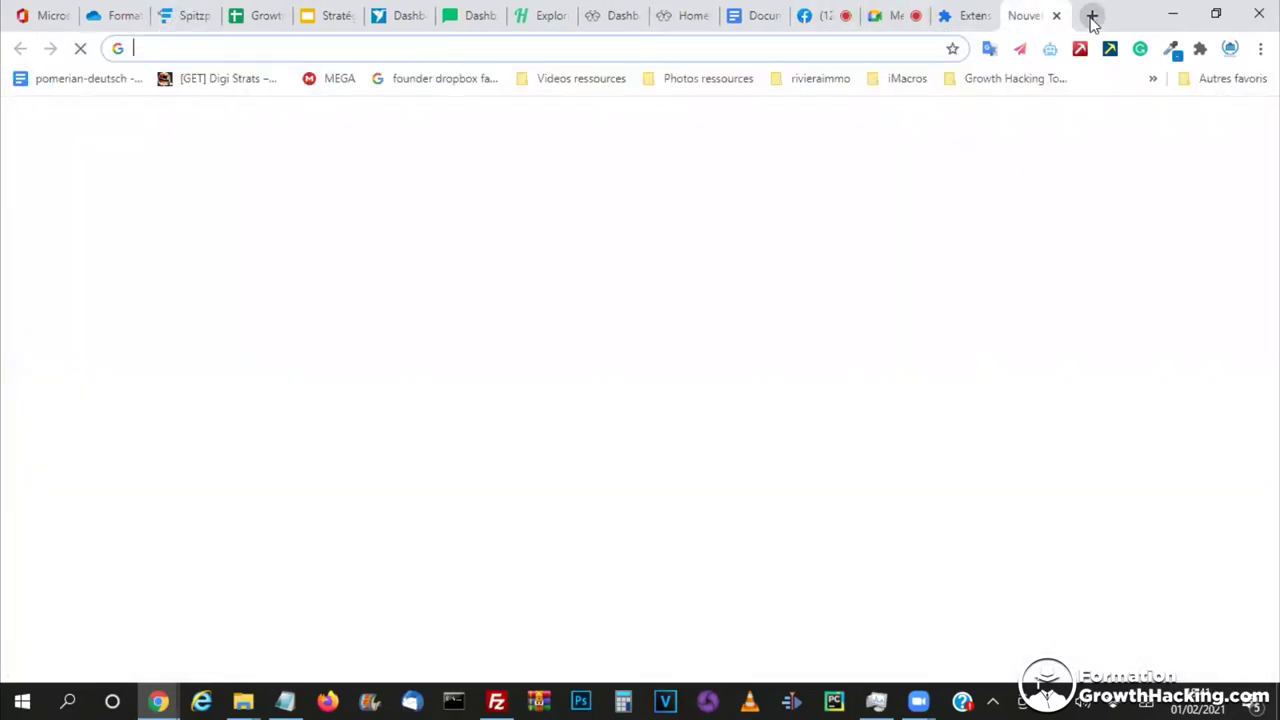
type("influe")
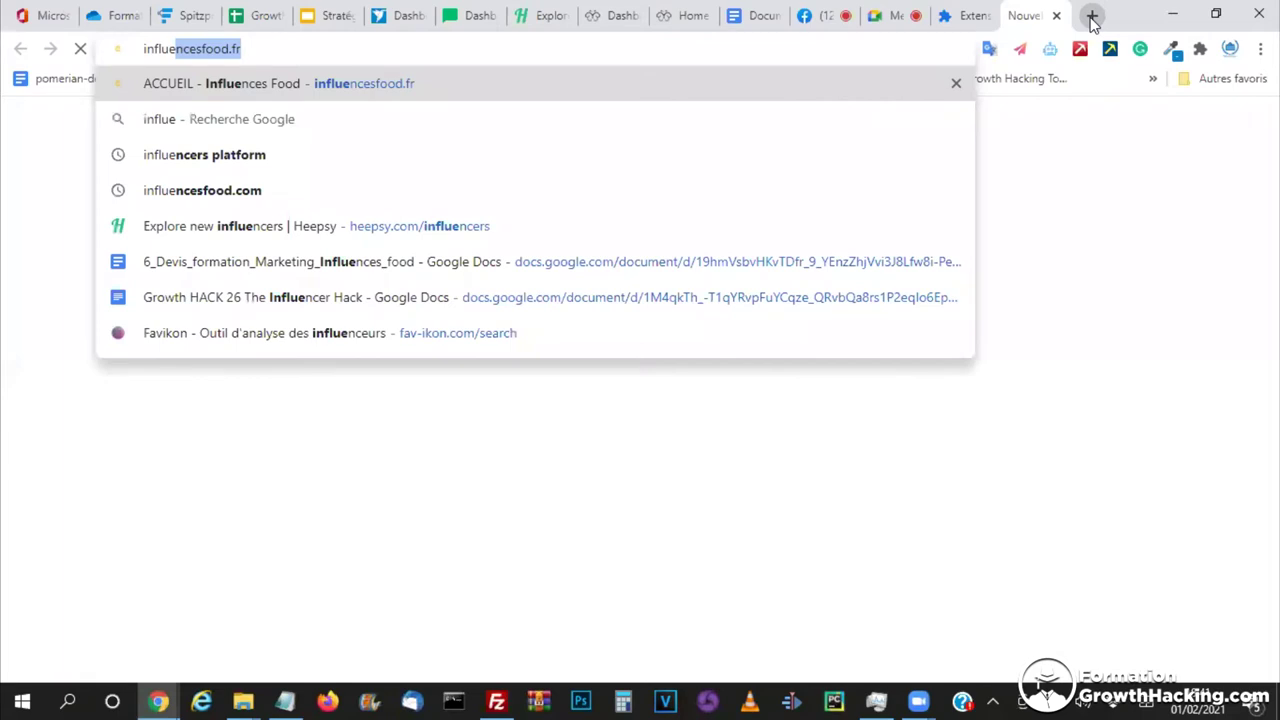
type("n")
key("ctrl+a")
type("i")
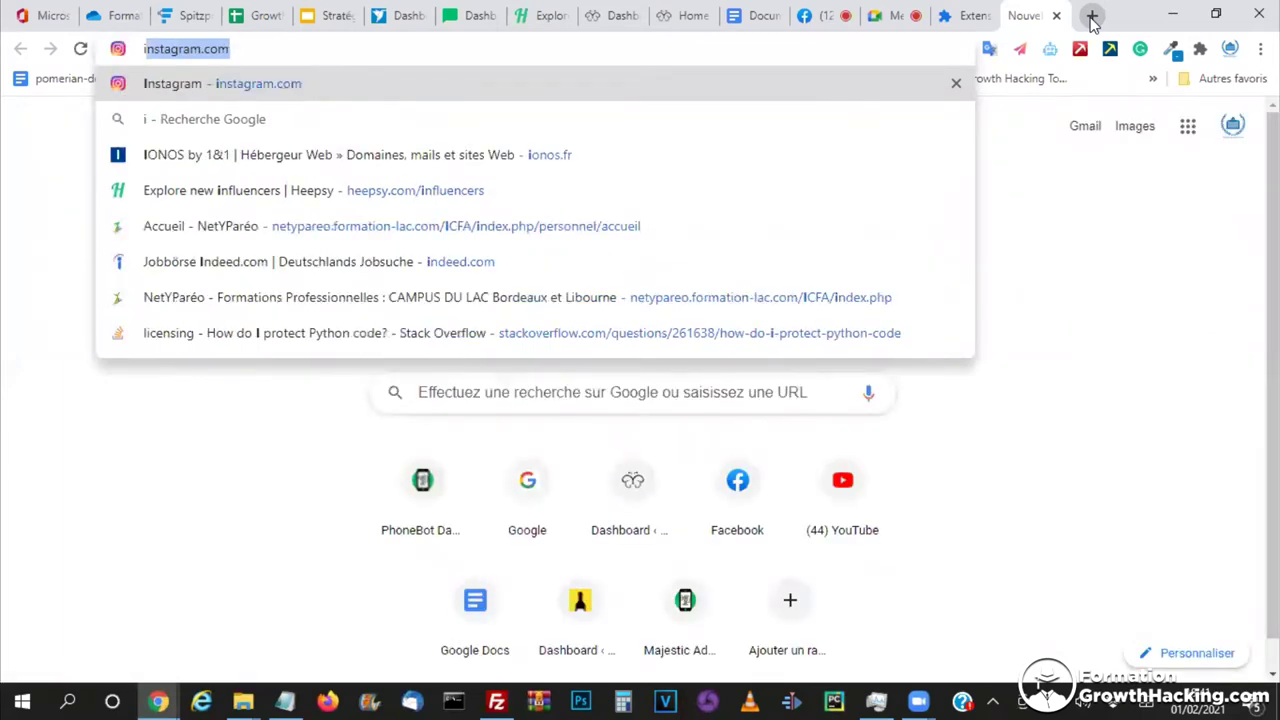
type("nsta")
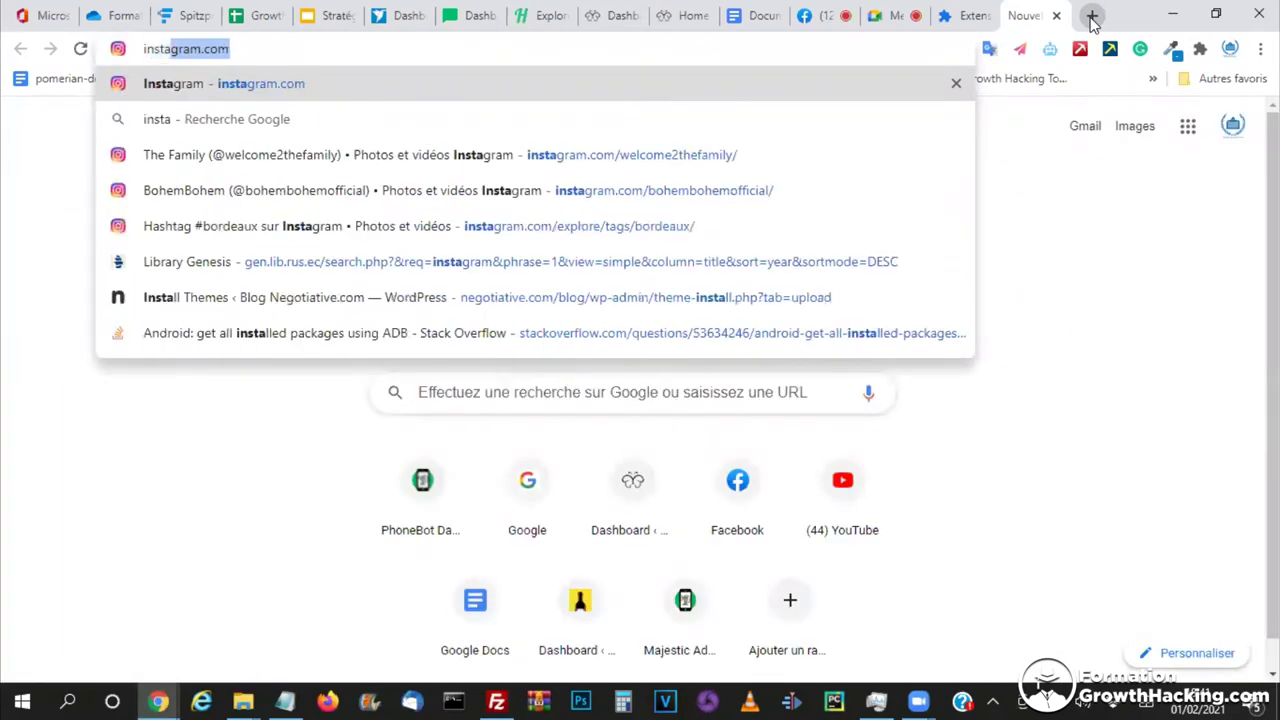
type("gram.com/bohe")
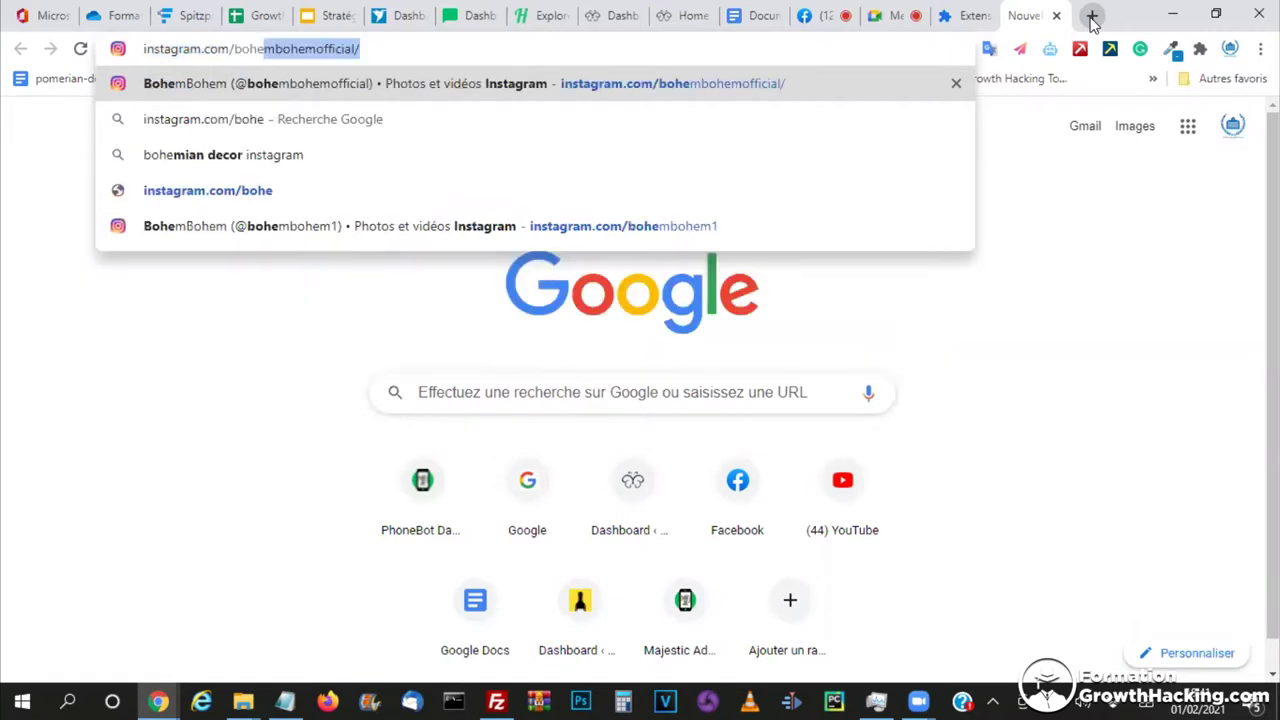
key("Return")
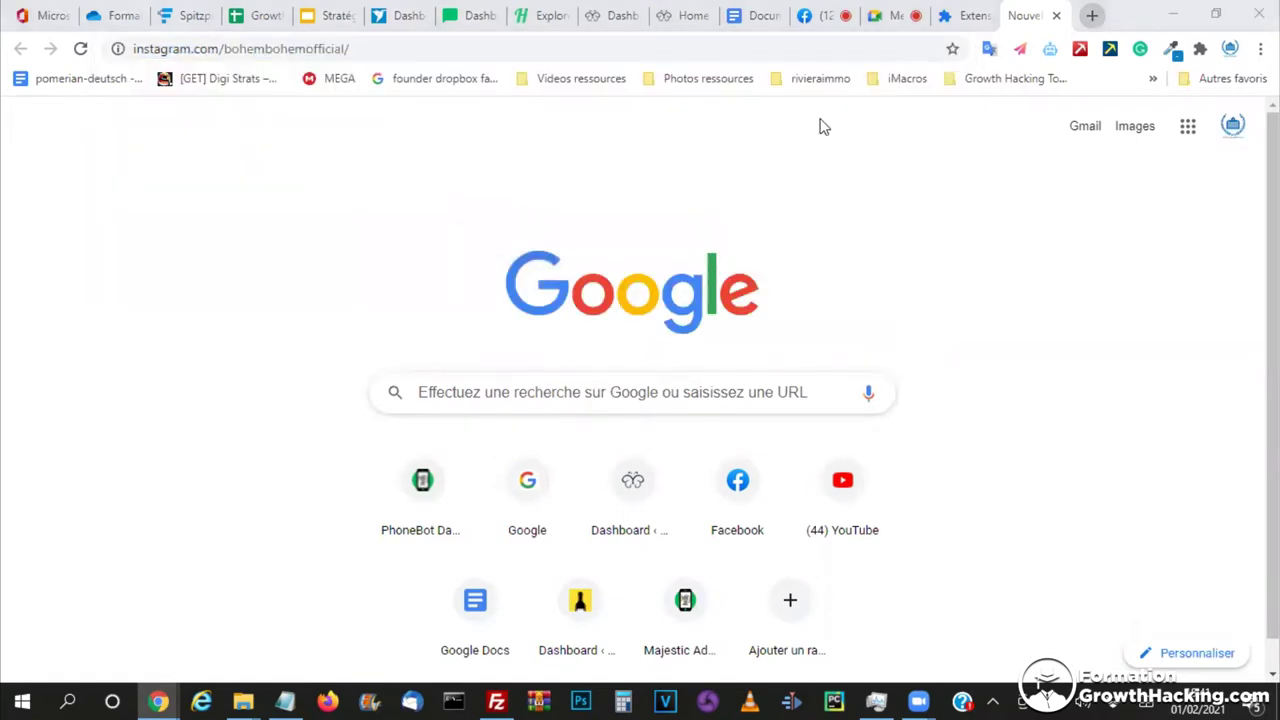
- Glance at the Heepsy influencer results, return to the BohemBohem Instagram profile and reduce its page zoom to 50%
left_click(522, 18)
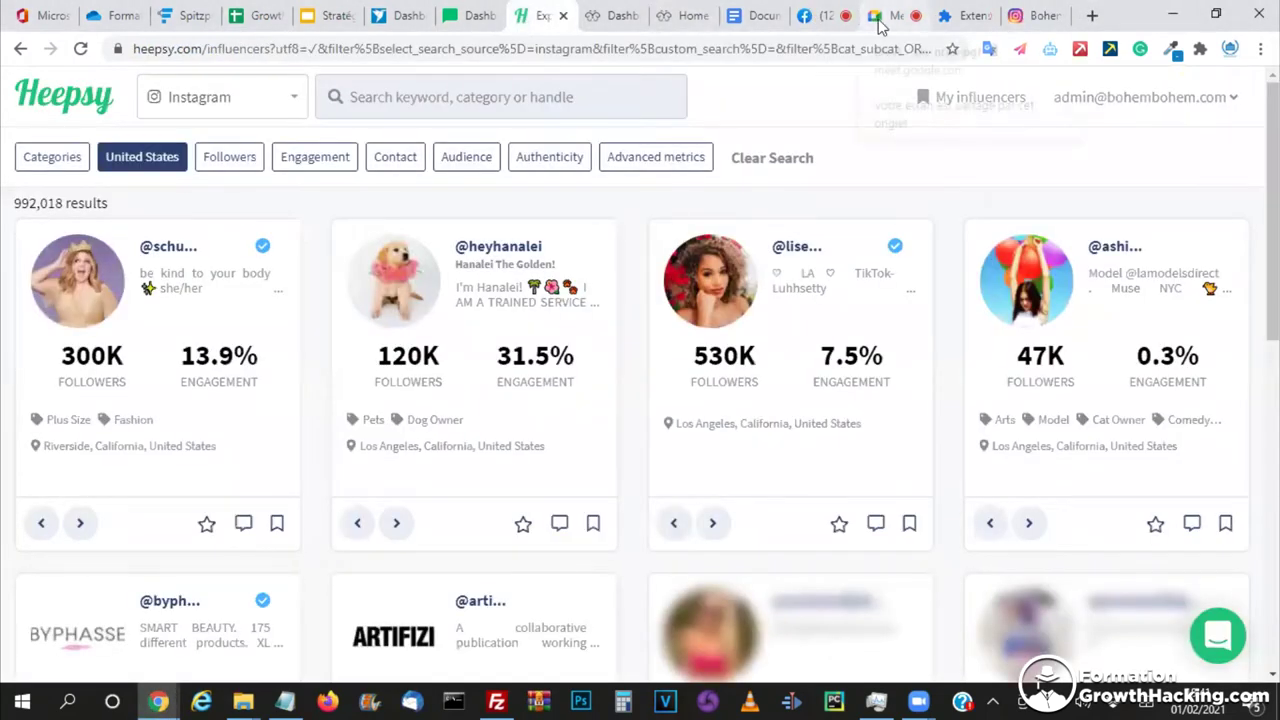
left_click(1024, 16)
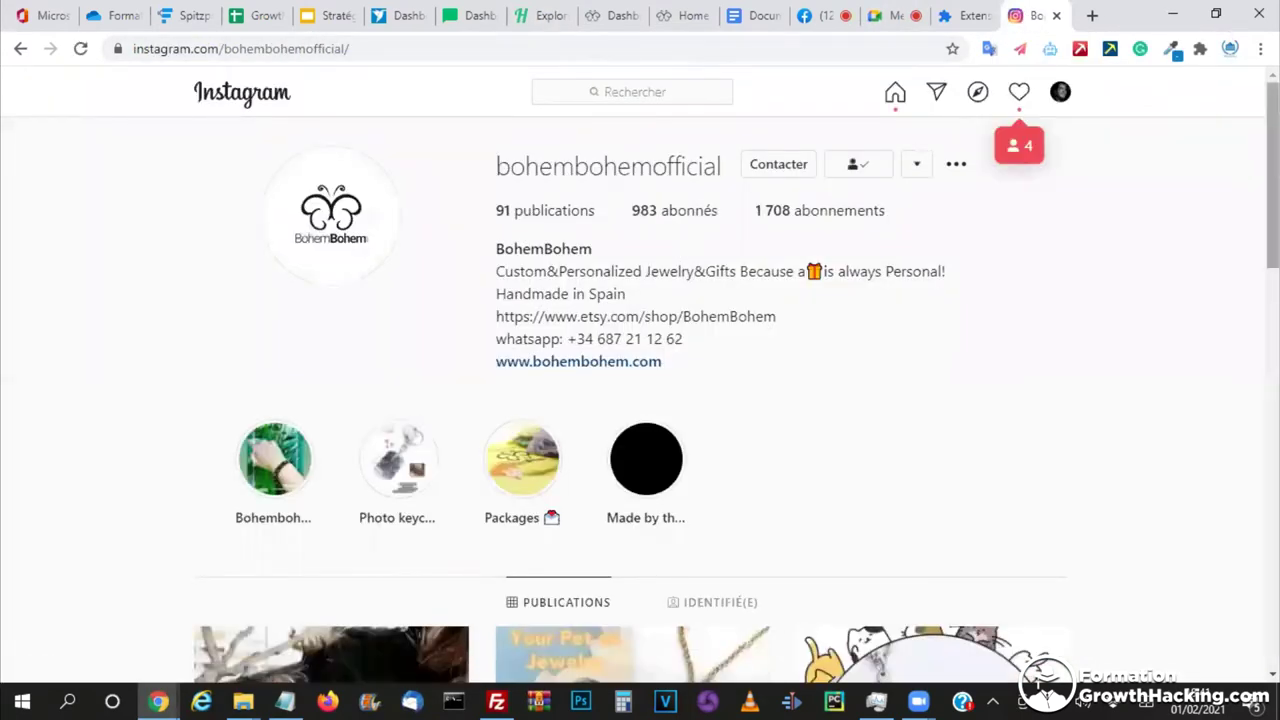
left_click(1260, 48)
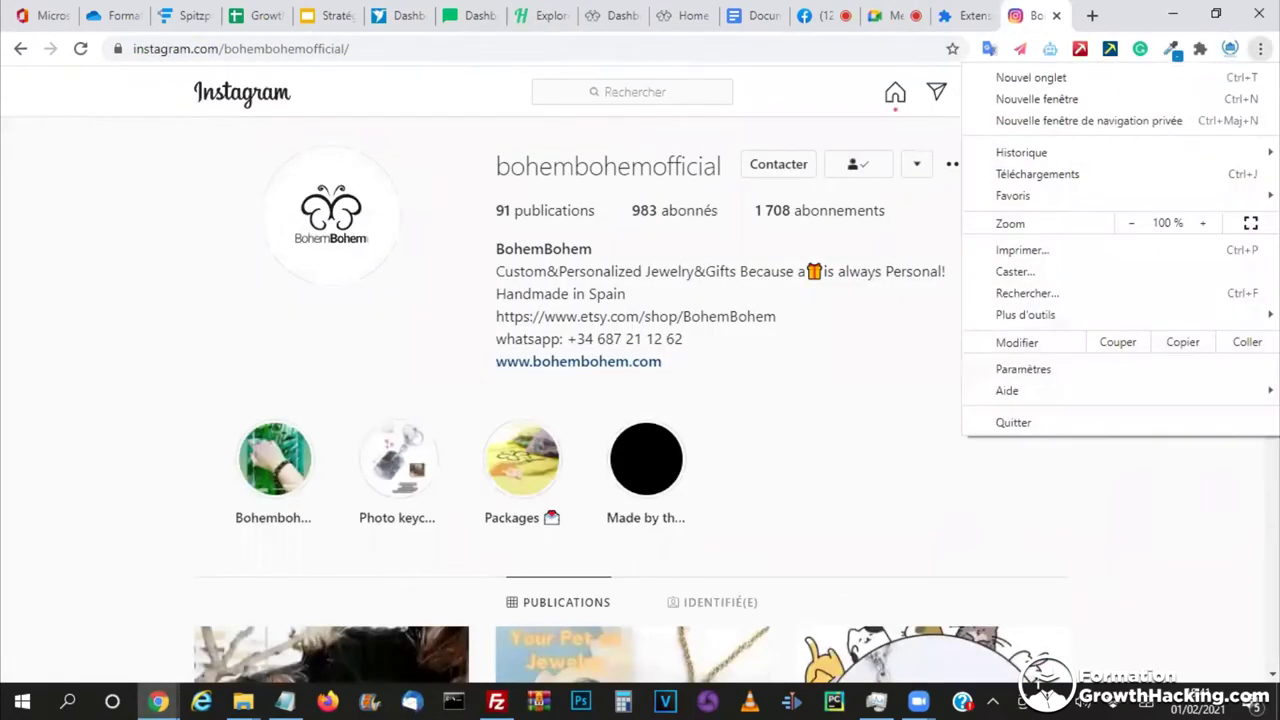
double_click(1135, 222)
left_click(1135, 222)
double_click(1135, 222)
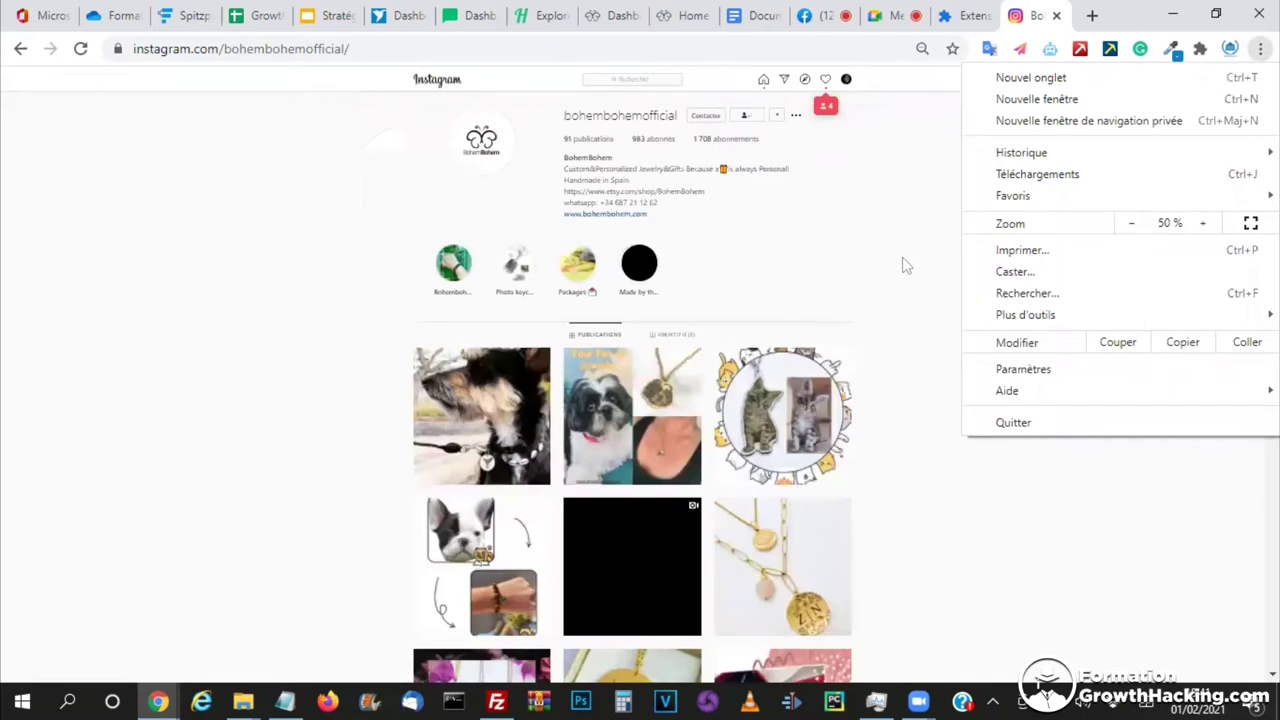
left_click(903, 265)
- Look through the BohemBohem Instagram posts from pet jewelry down to the bracelets, and return to the profile header
scroll(640, 400, "down", 3)
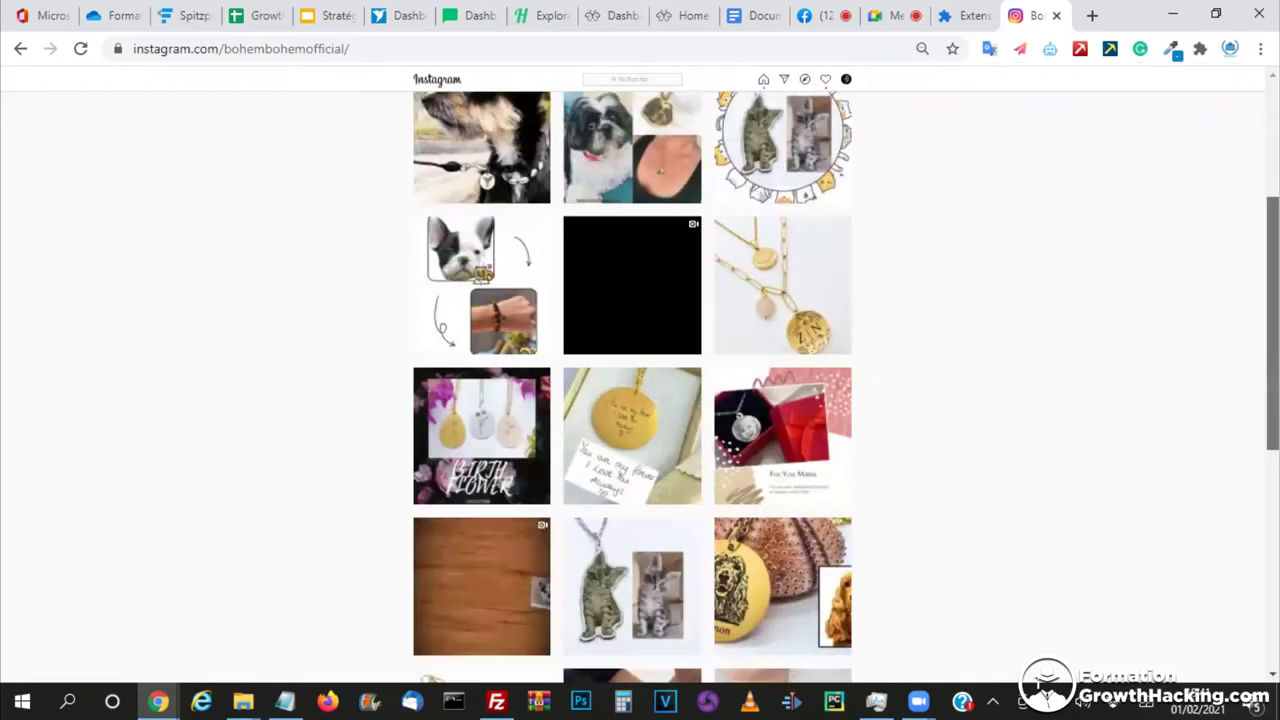
scroll(640, 400, "down", 4)
scroll(632, 400, "down", 2)
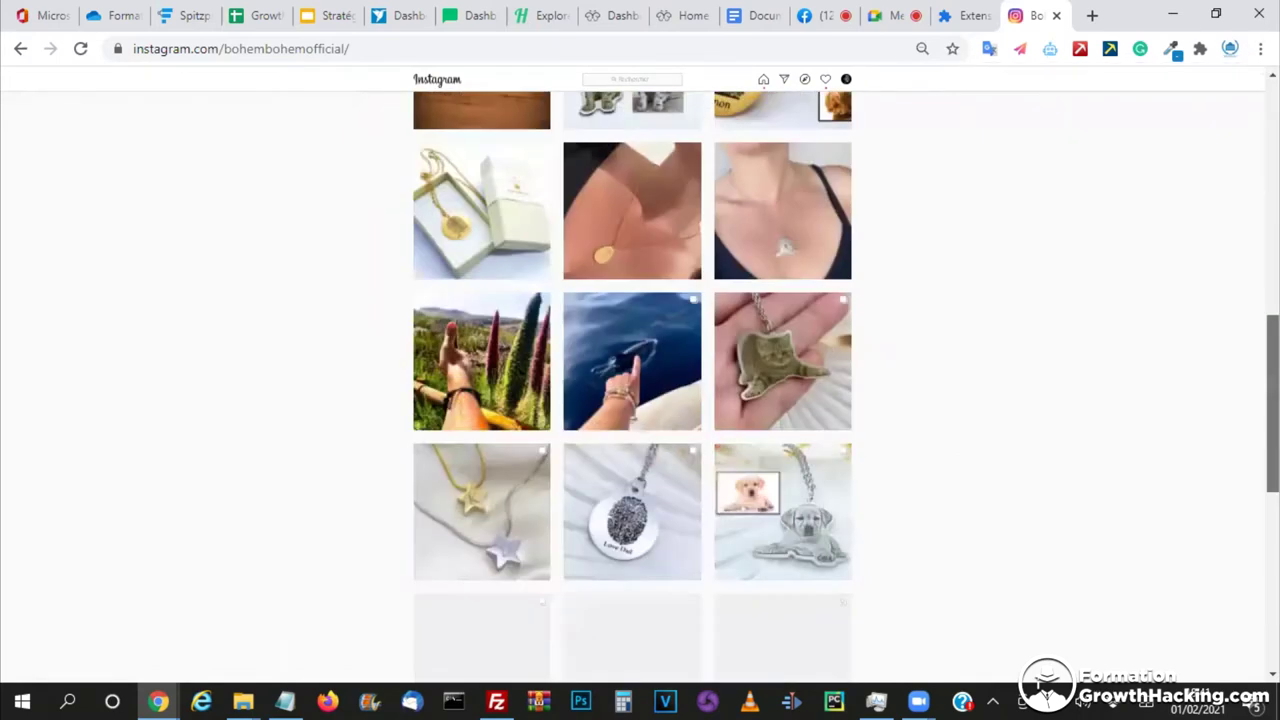
scroll(632, 400, "down", 4)
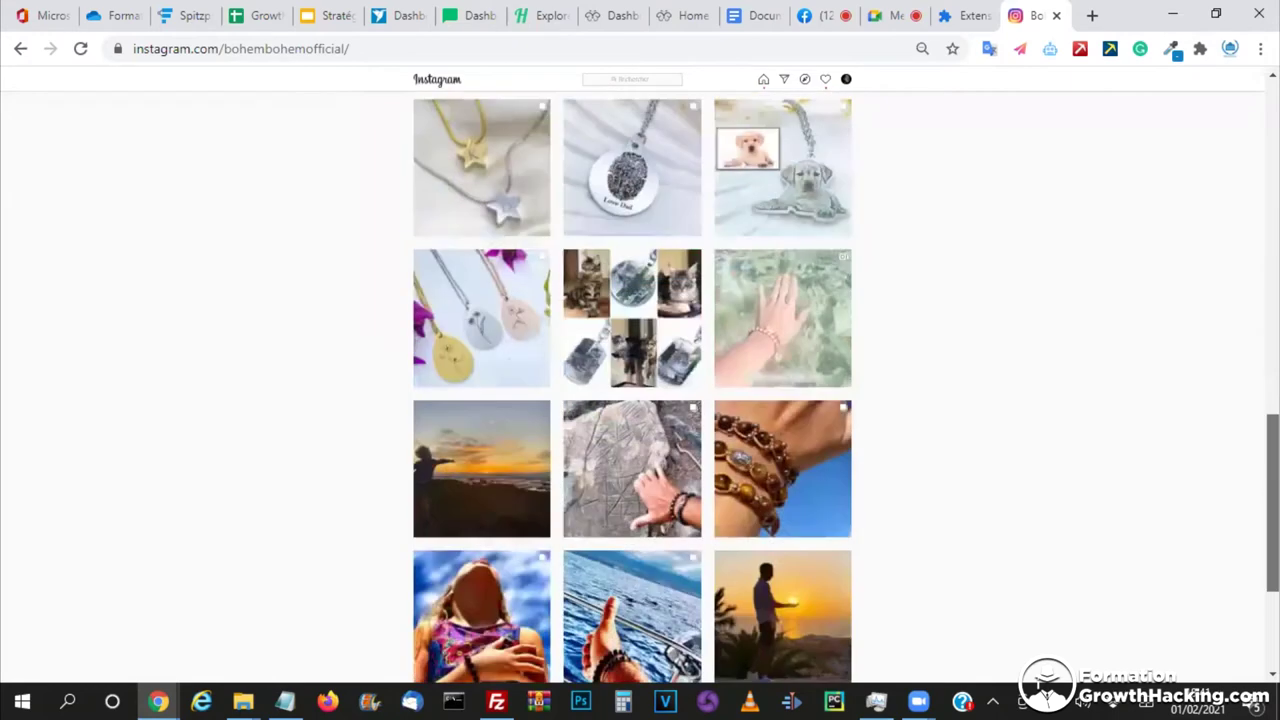
scroll(1220, 591, "down", 3)
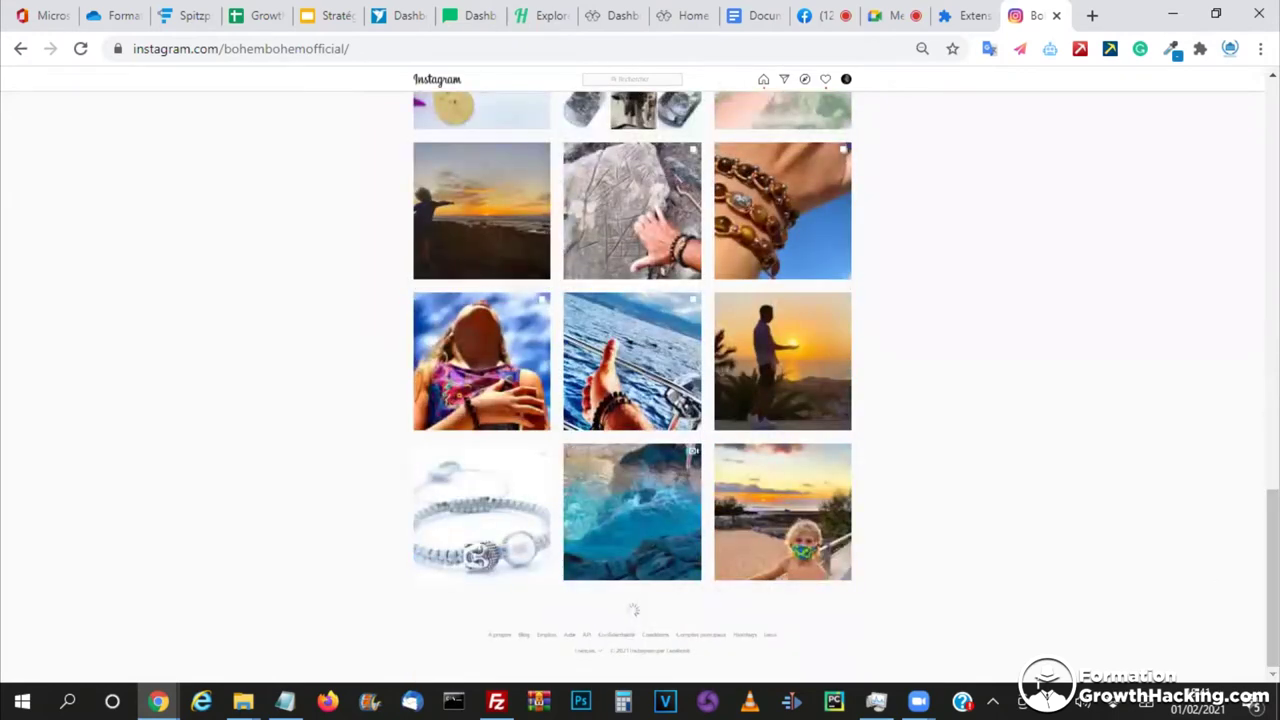
scroll(632, 400, "down", 4)
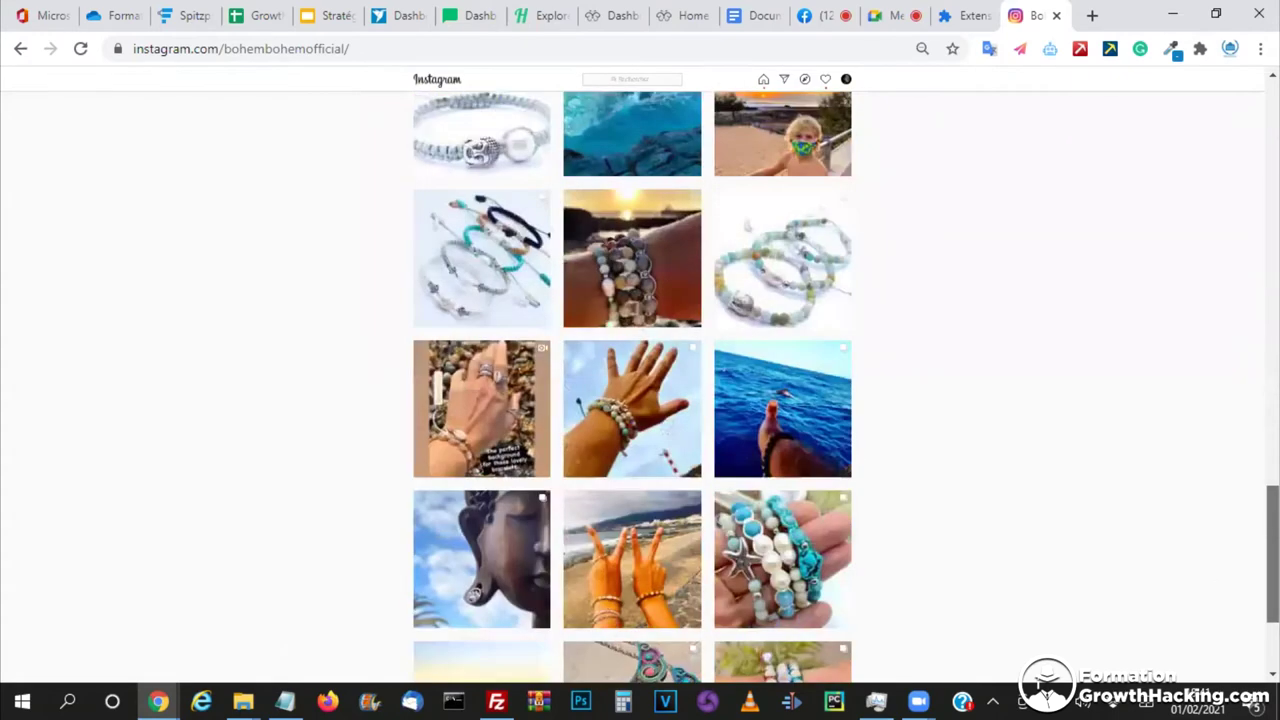
scroll(632, 400, "down", 2)
scroll(632, 400, "up", 10)
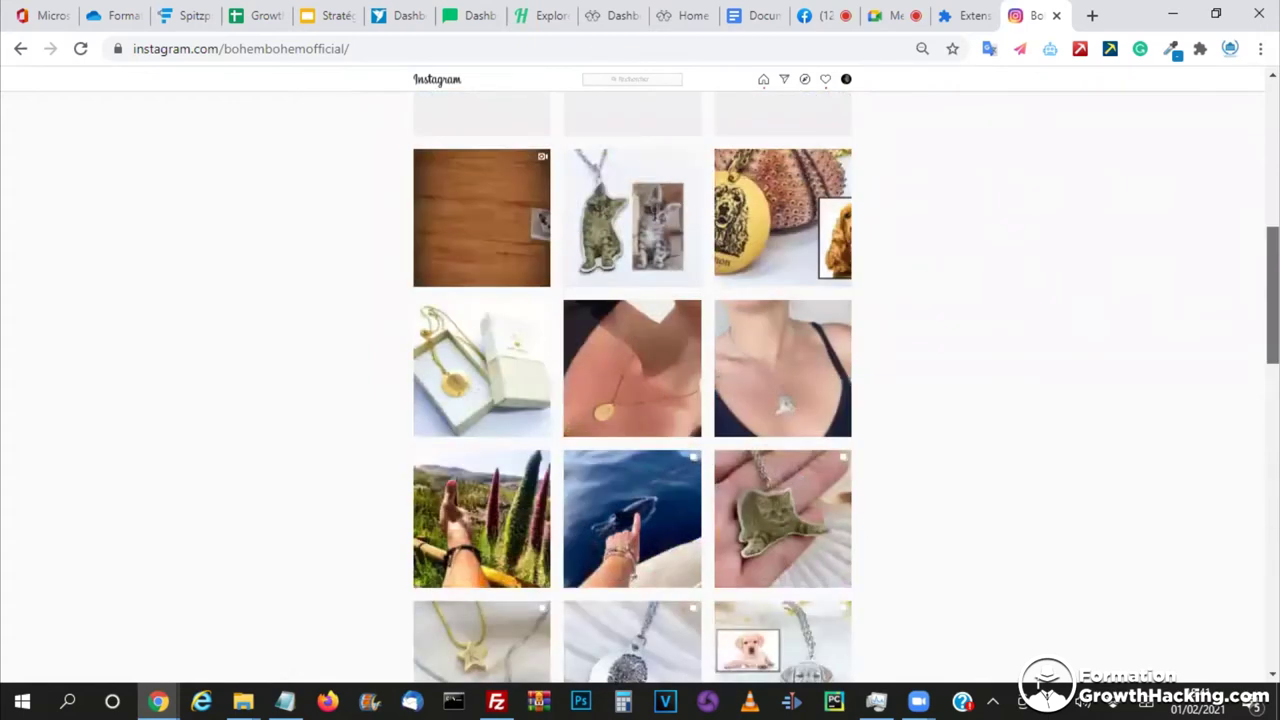
scroll(632, 400, "up", 10)
scroll(632, 400, "down", 3)
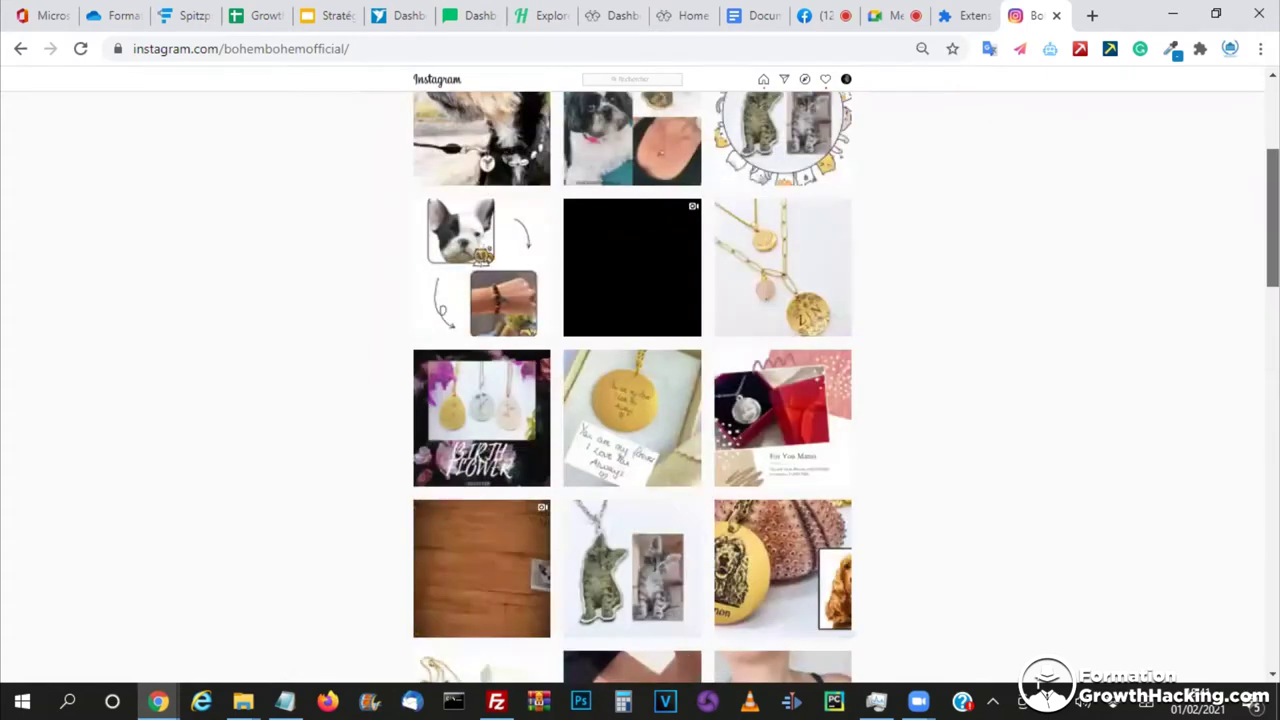
scroll(632, 380, "down", 15)
scroll(632, 400, "up", 12)
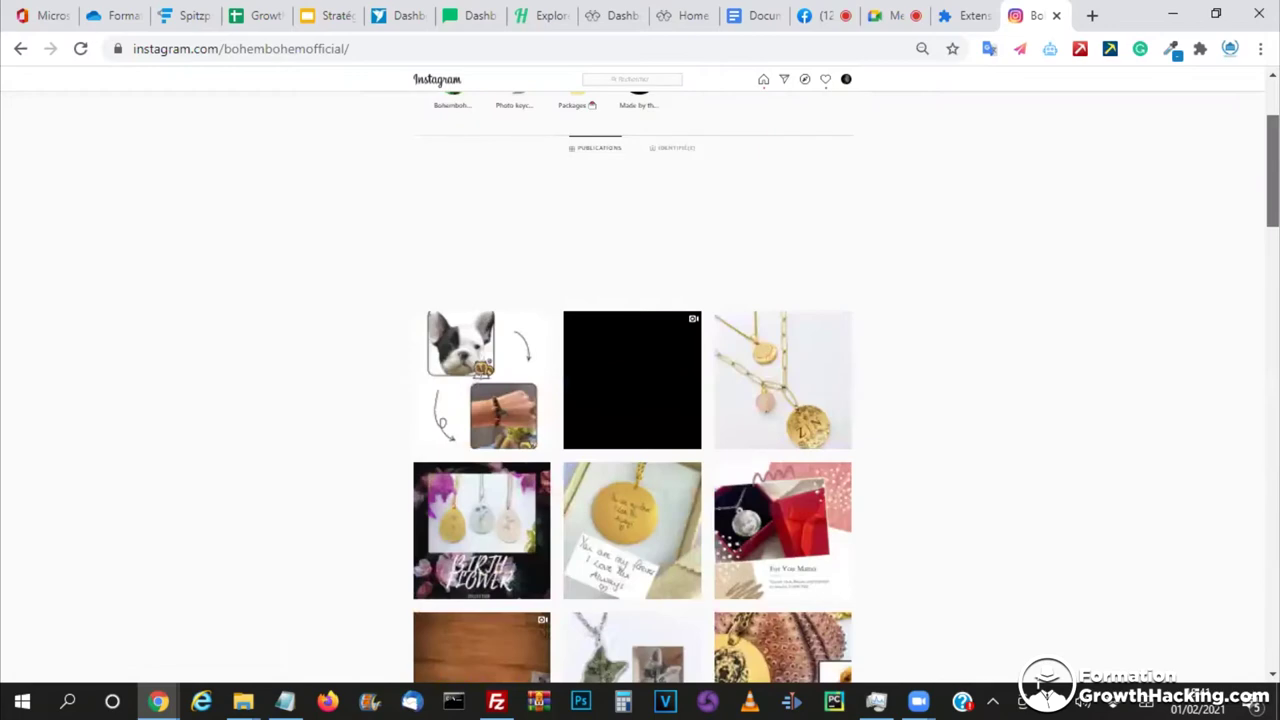
scroll(632, 400, "down", 2)
scroll(632, 380, "up", 1)
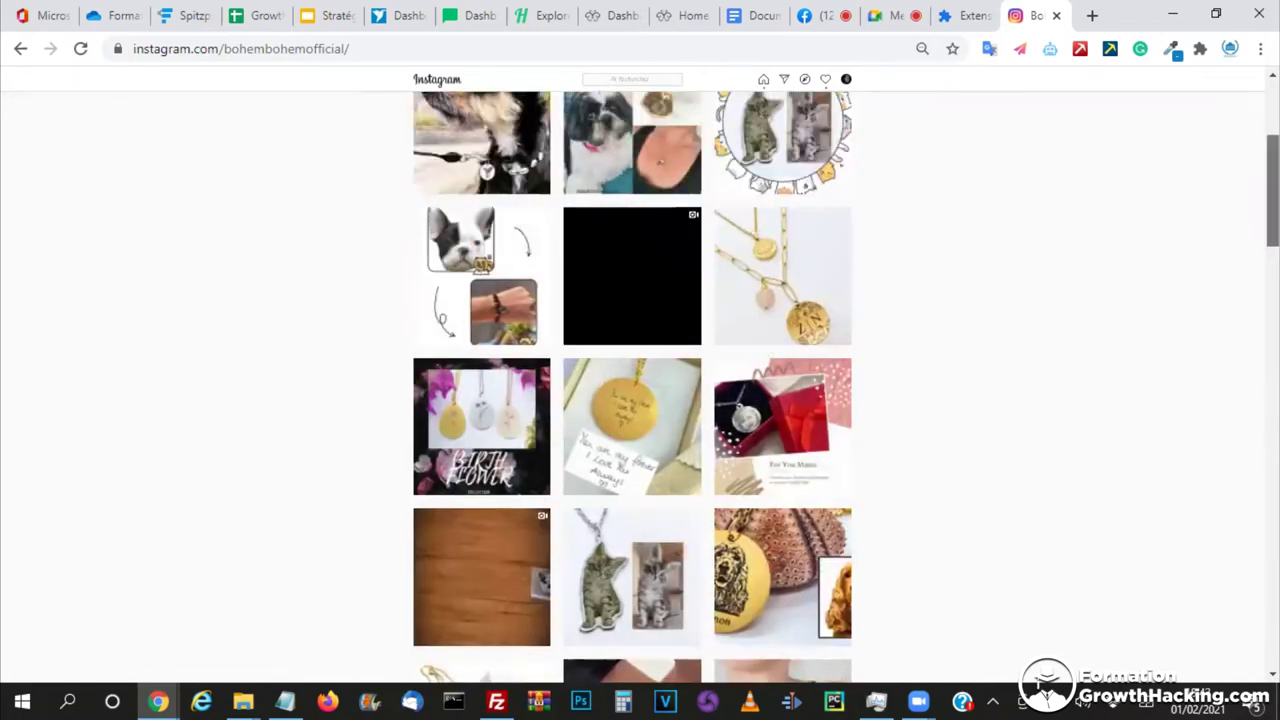
left_click_drag(1272, 190, 1272, 146)
scroll(632, 380, "down", 2)
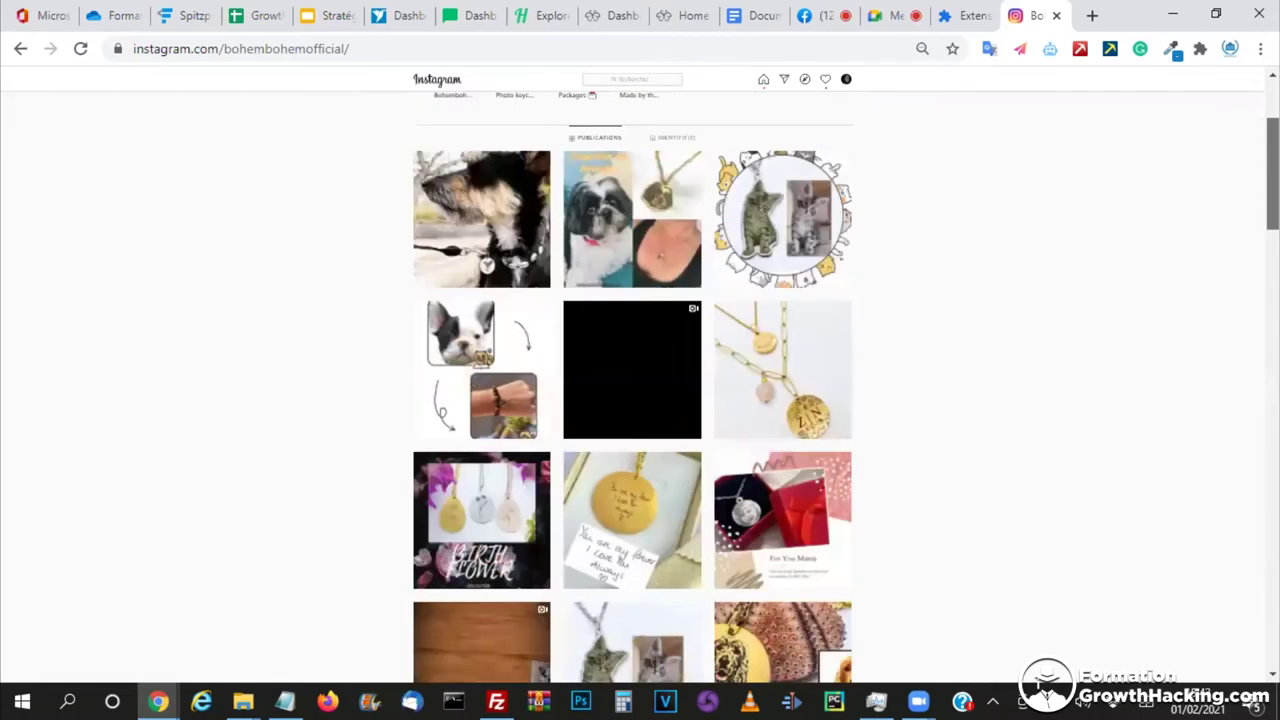
scroll(632, 380, "down", 1)
scroll(632, 380, "up", 1)
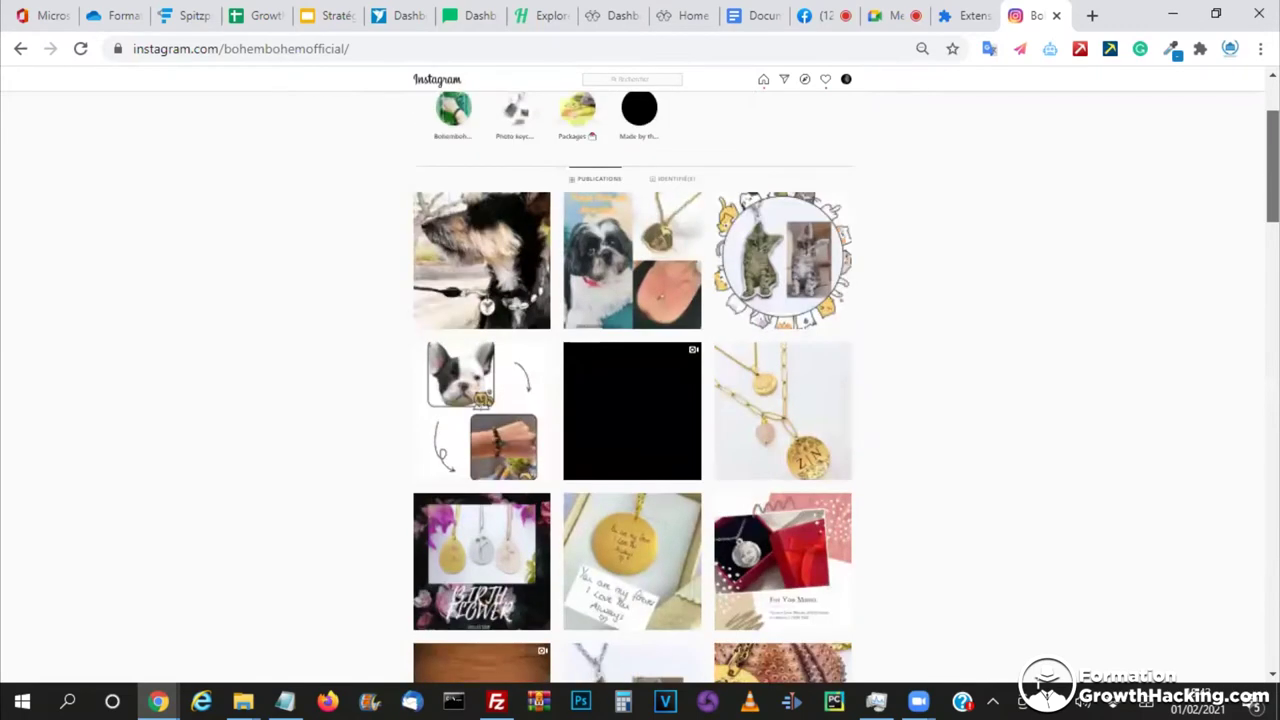
scroll(632, 380, "up", 2)
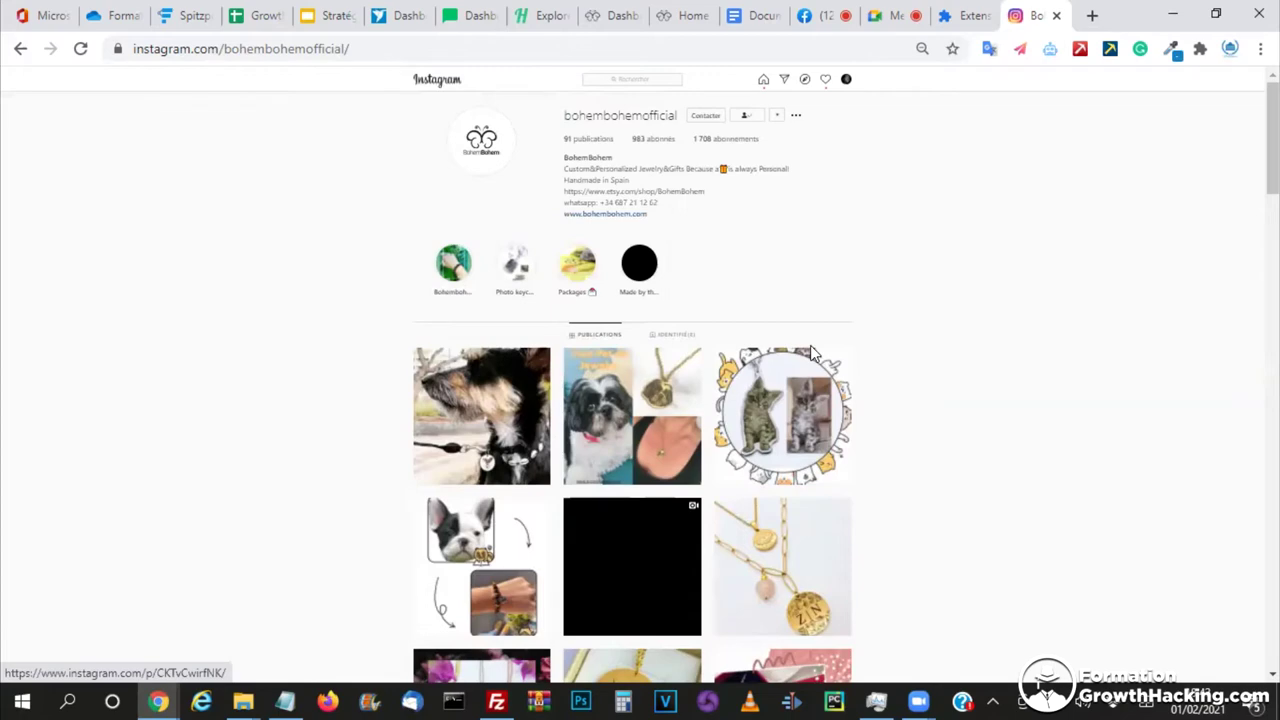
left_click(1092, 17)
type("instagram.com")
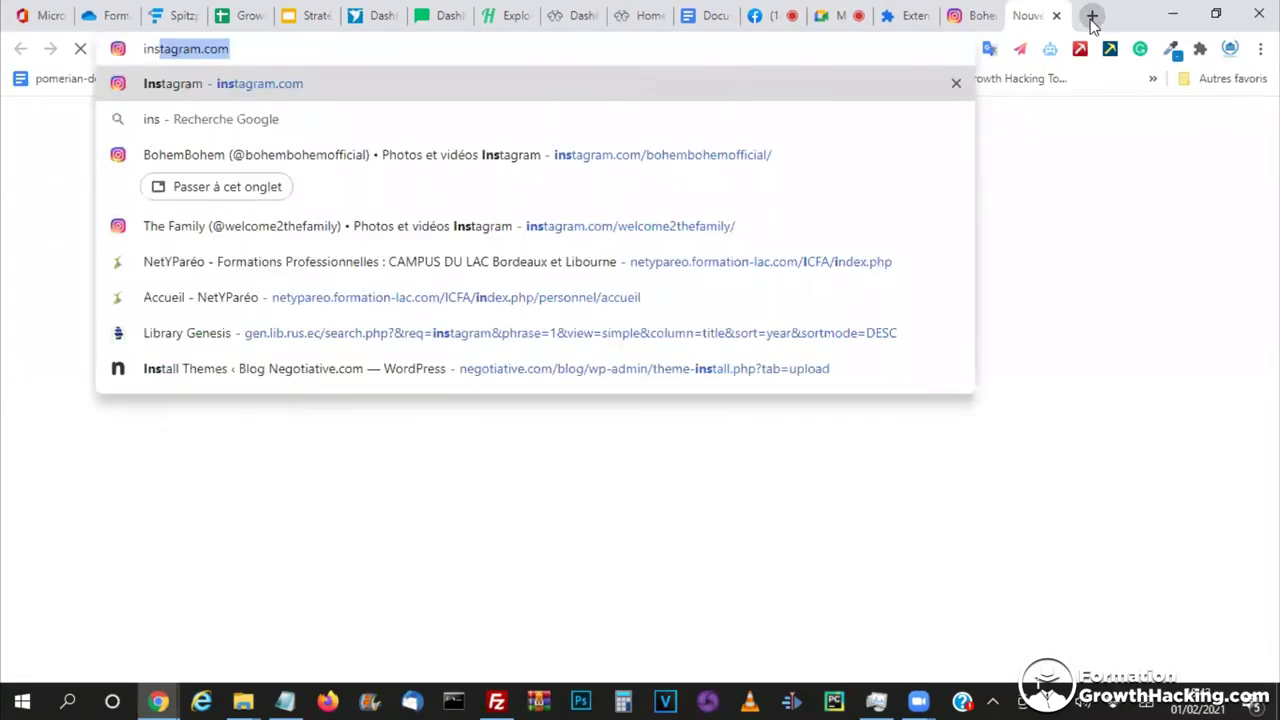
key("Right")
type("/")
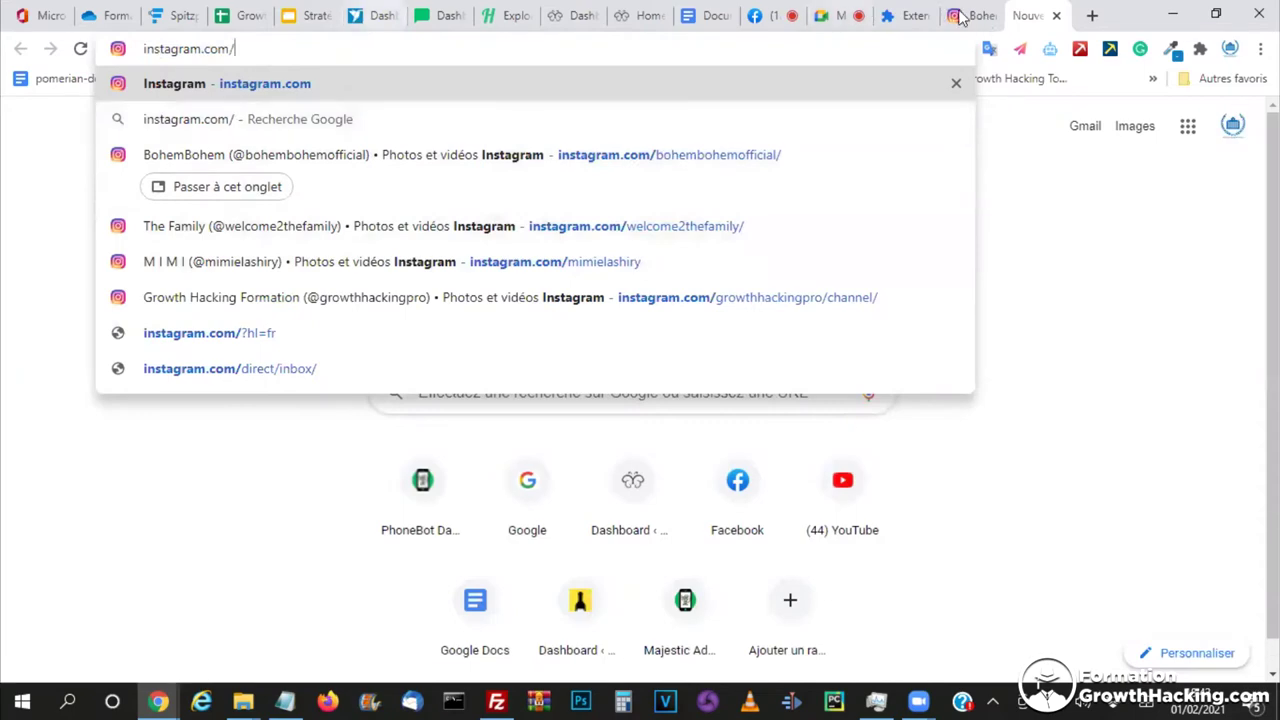
left_click(963, 18)
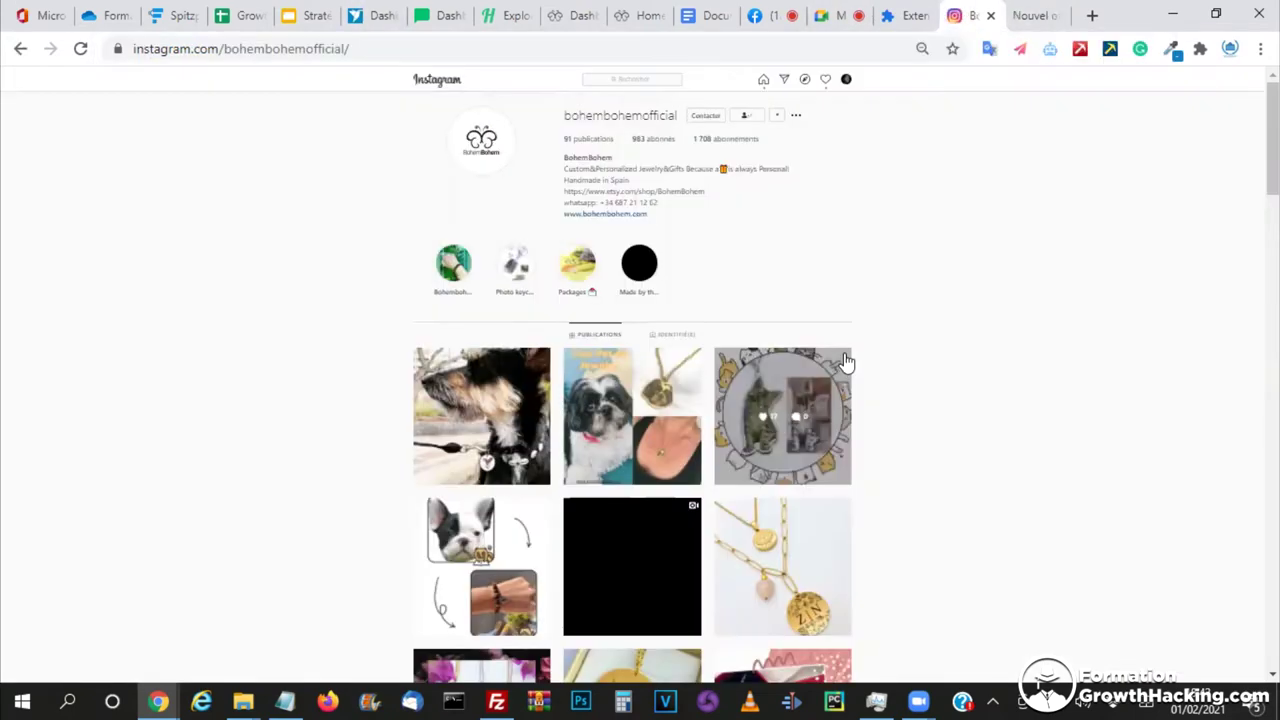
- Review the BohemBohem Instagram feed again, comparing the recent pet jewelry posts with the older bead bracelet and seaside photos
scroll(677, 323, "down", 3)
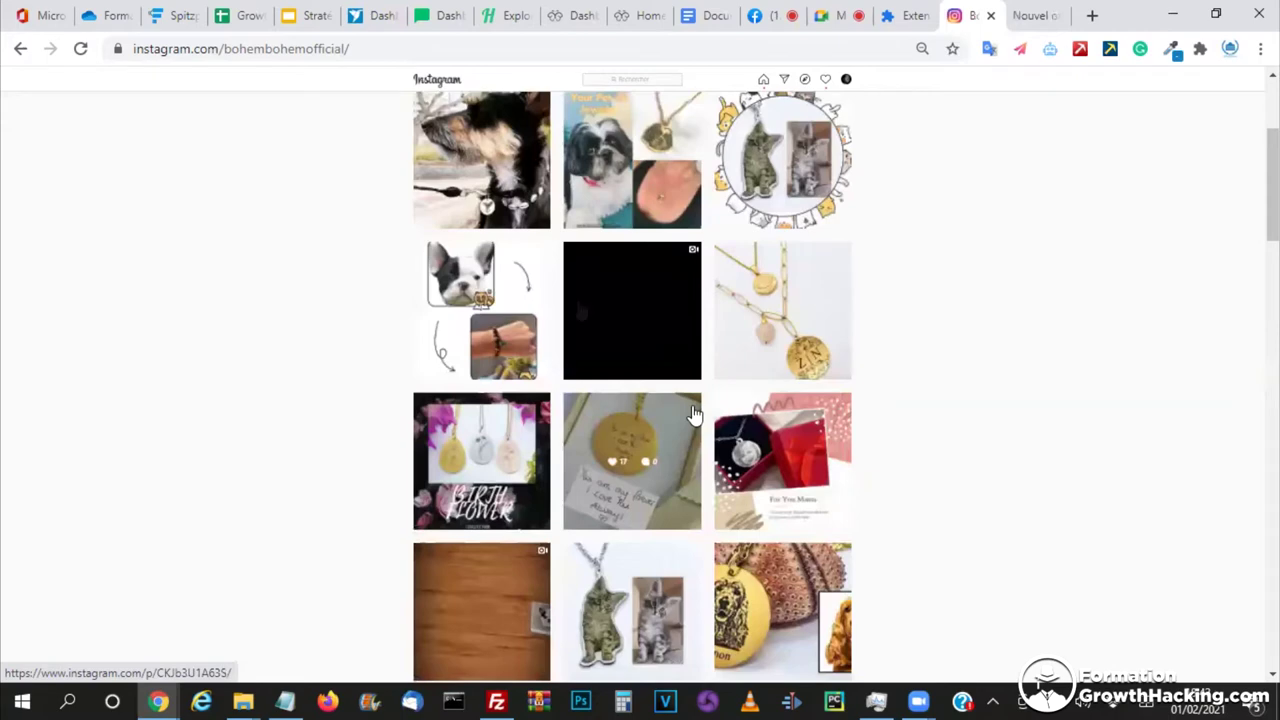
scroll(590, 315, "up", 2)
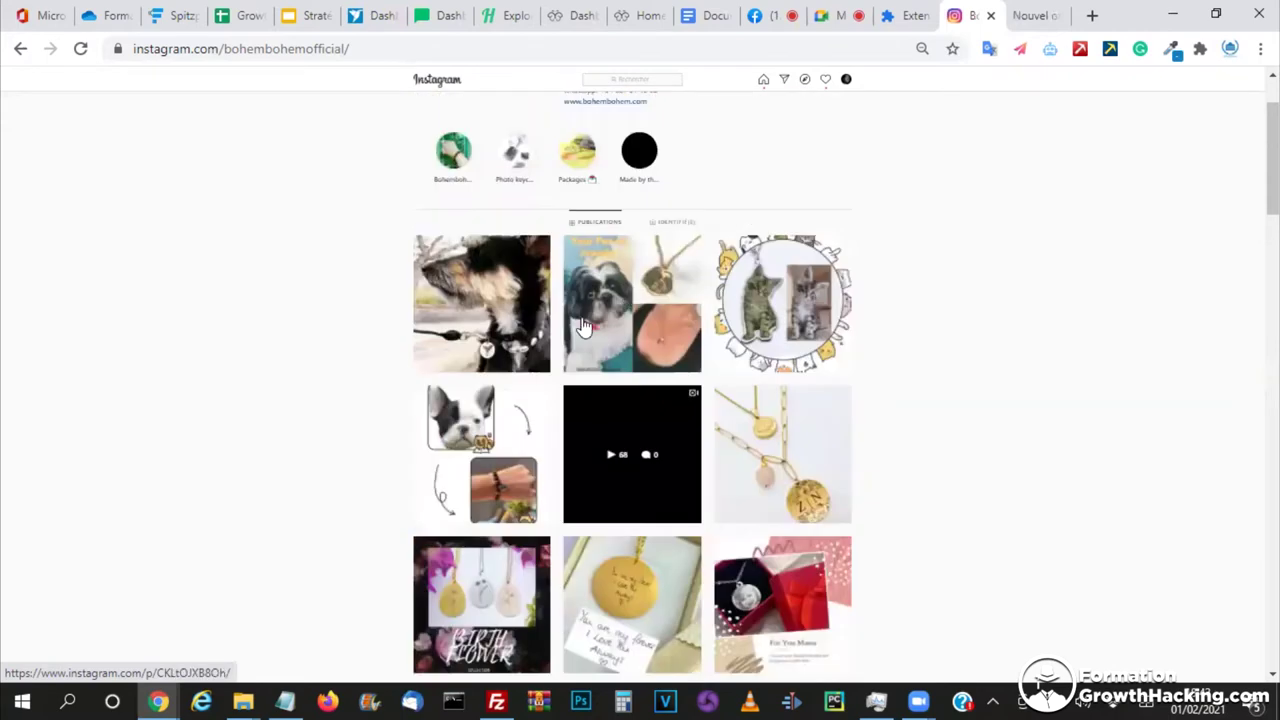
scroll(663, 309, "down", 3)
scroll(668, 511, "down", 3)
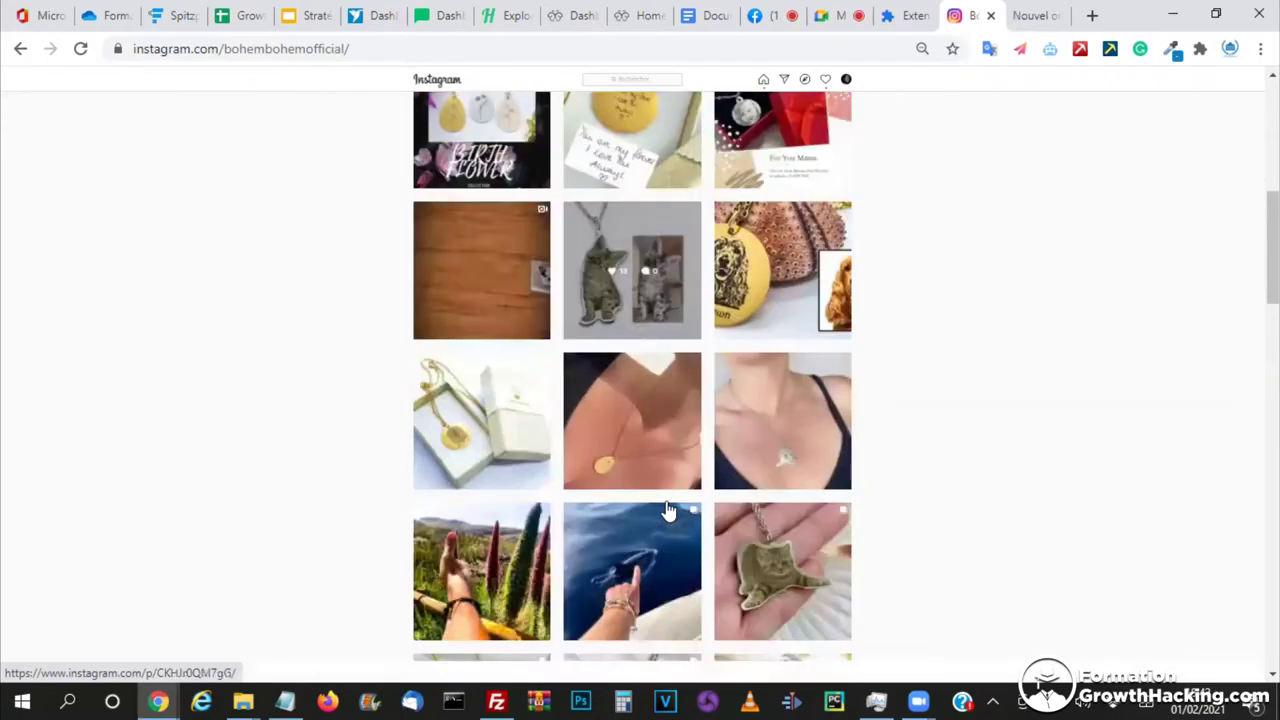
scroll(560, 410, "down", 1)
scroll(800, 294, "down", 1)
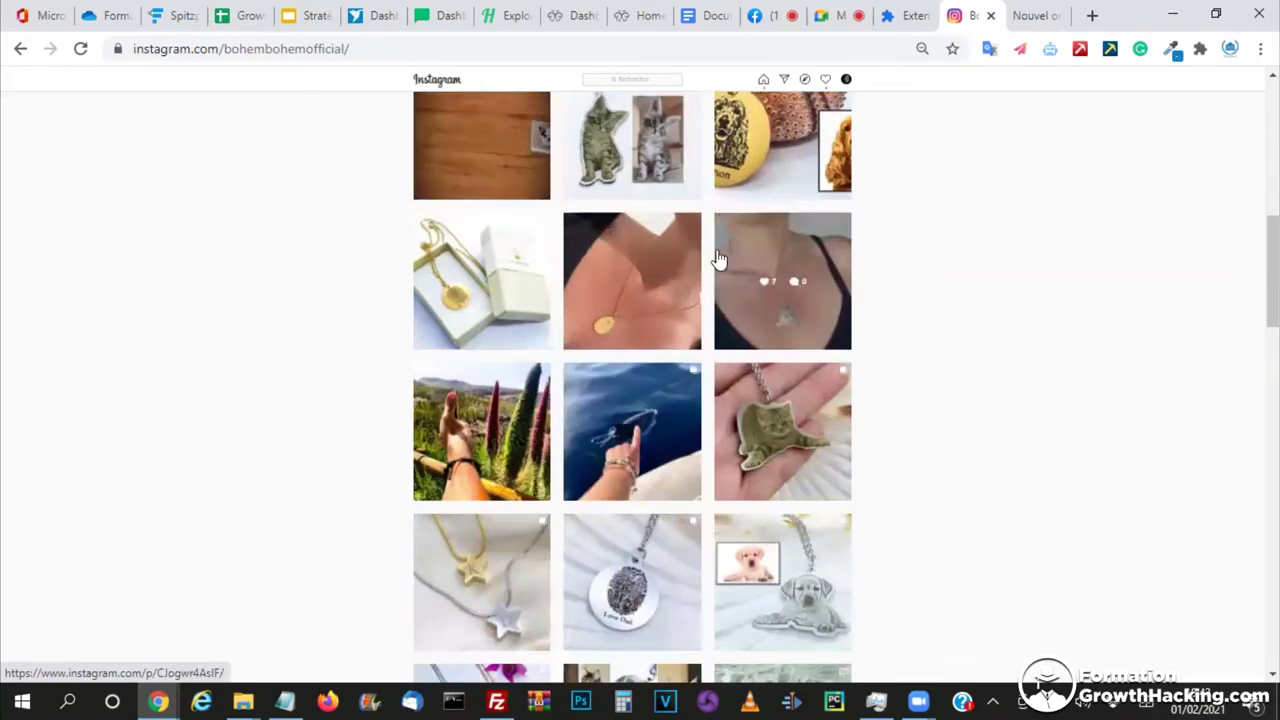
scroll(685, 320, "down", 3)
scroll(685, 320, "down", 10)
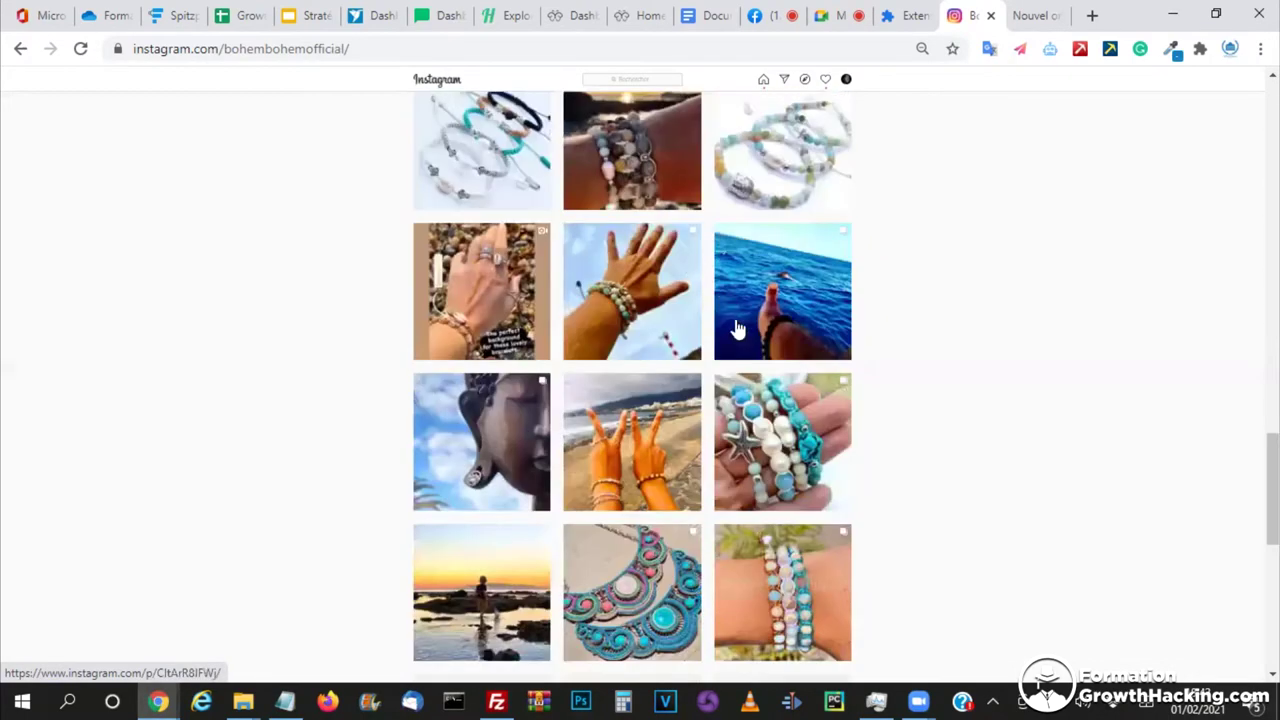
scroll(633, 232, "down", 4)
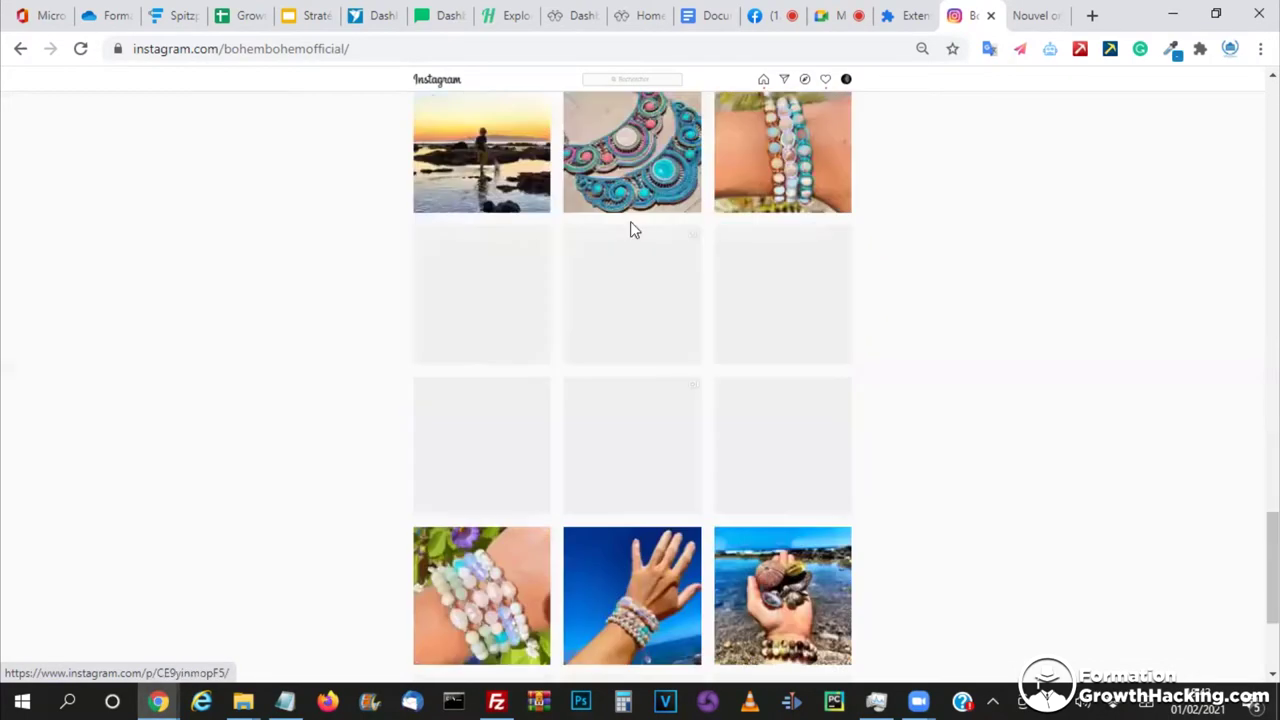
scroll(630, 230, "down", 3)
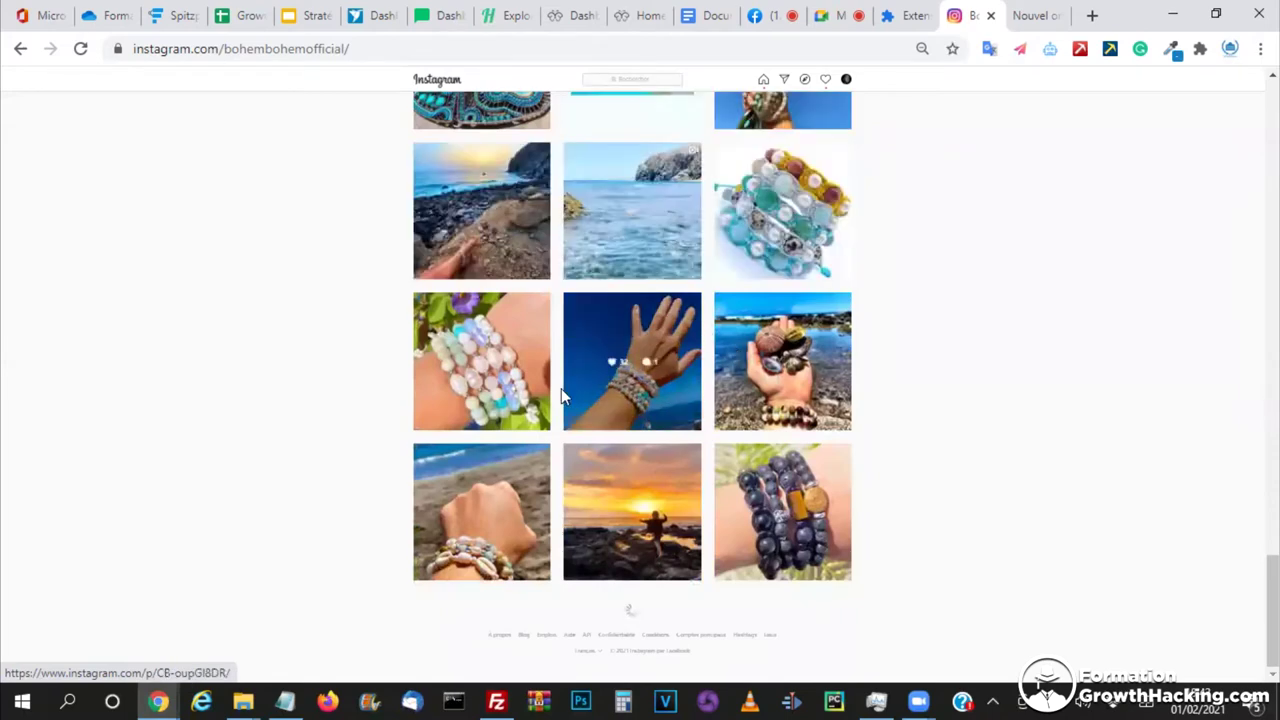
scroll(565, 388, "up", 2)
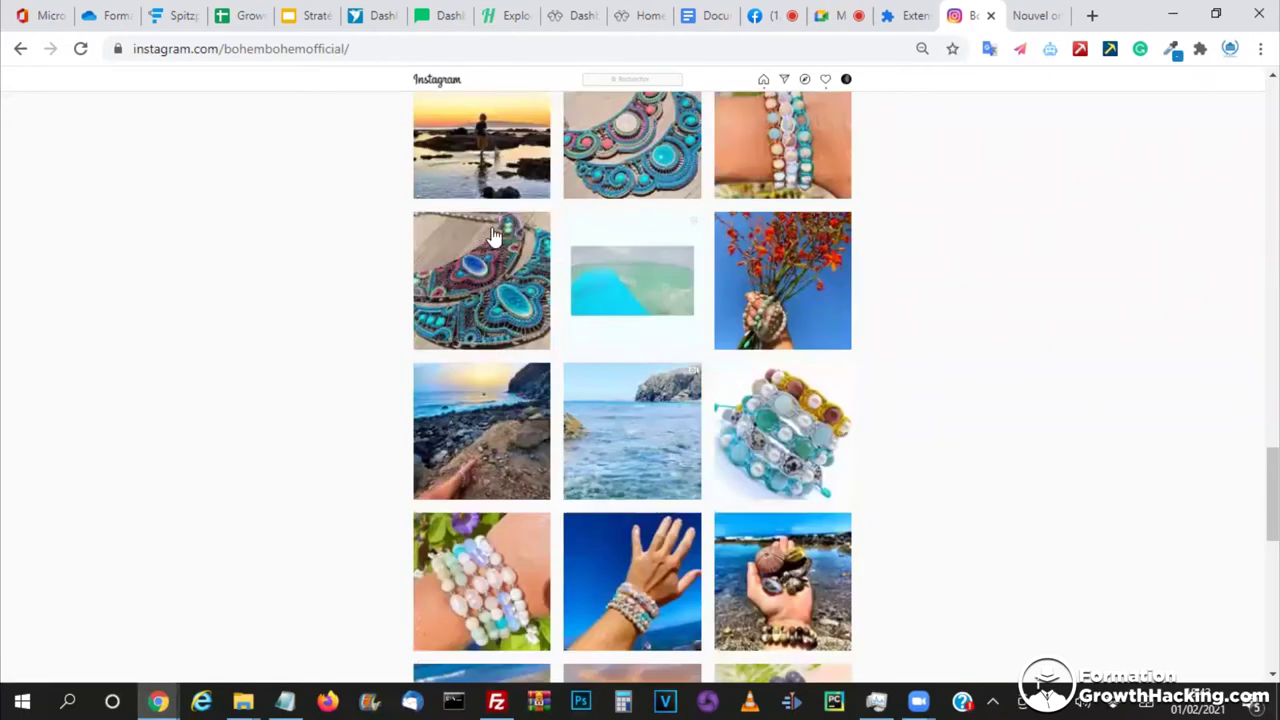
scroll(493, 235, "up", 3)
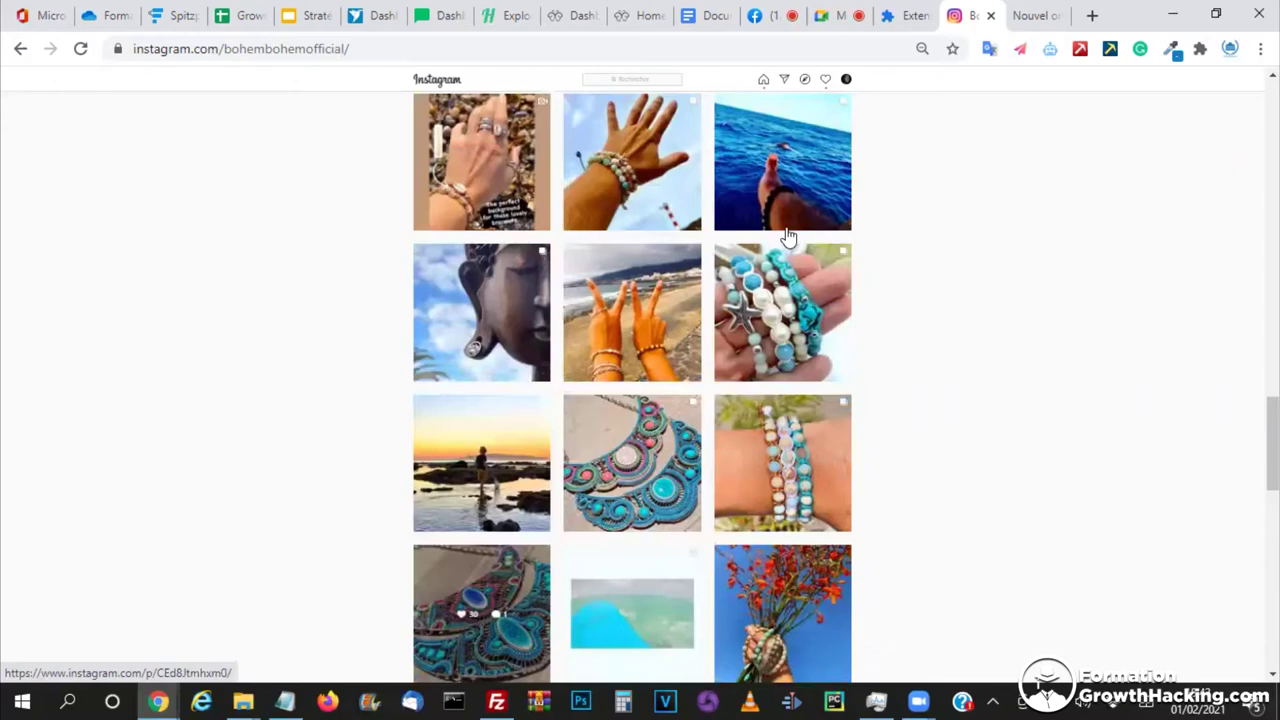
- Browse the BohemBohem Instagram feed from the profile header past the pet jewelry down to the bracelet, turquoise necklace and seaside posts
scroll(788, 235, "up", 10)
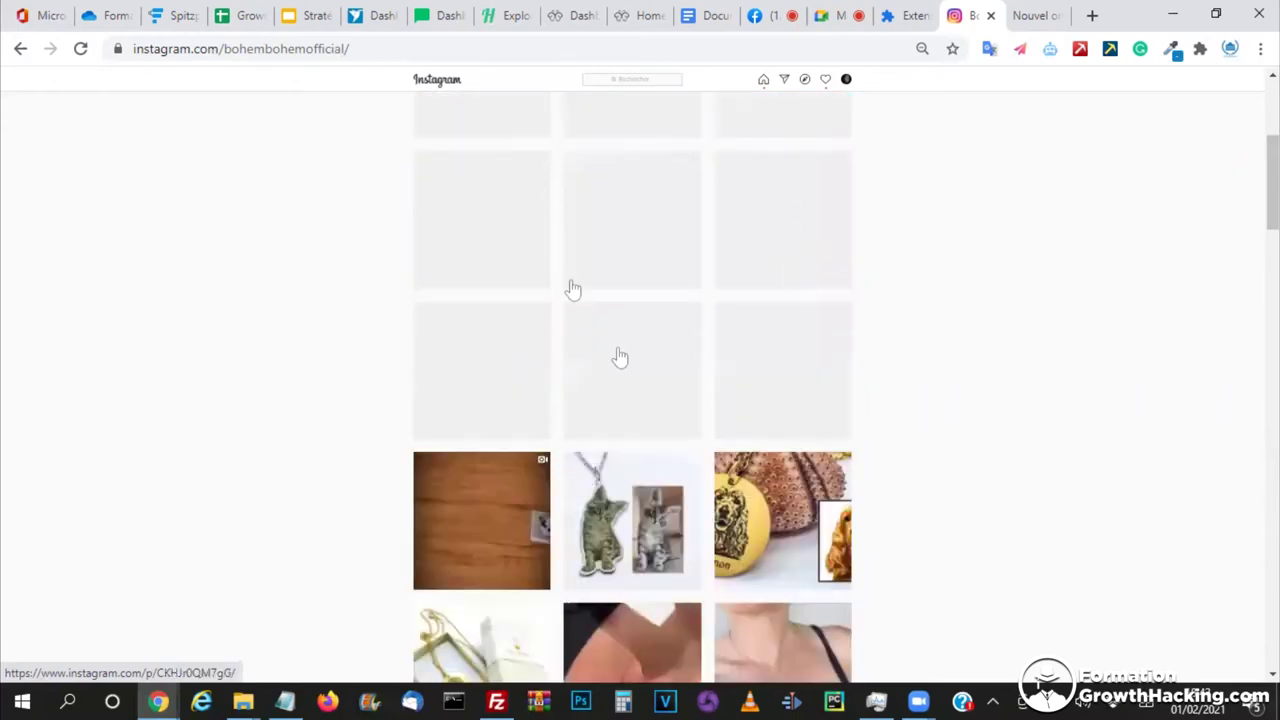
scroll(589, 264, "up", 5)
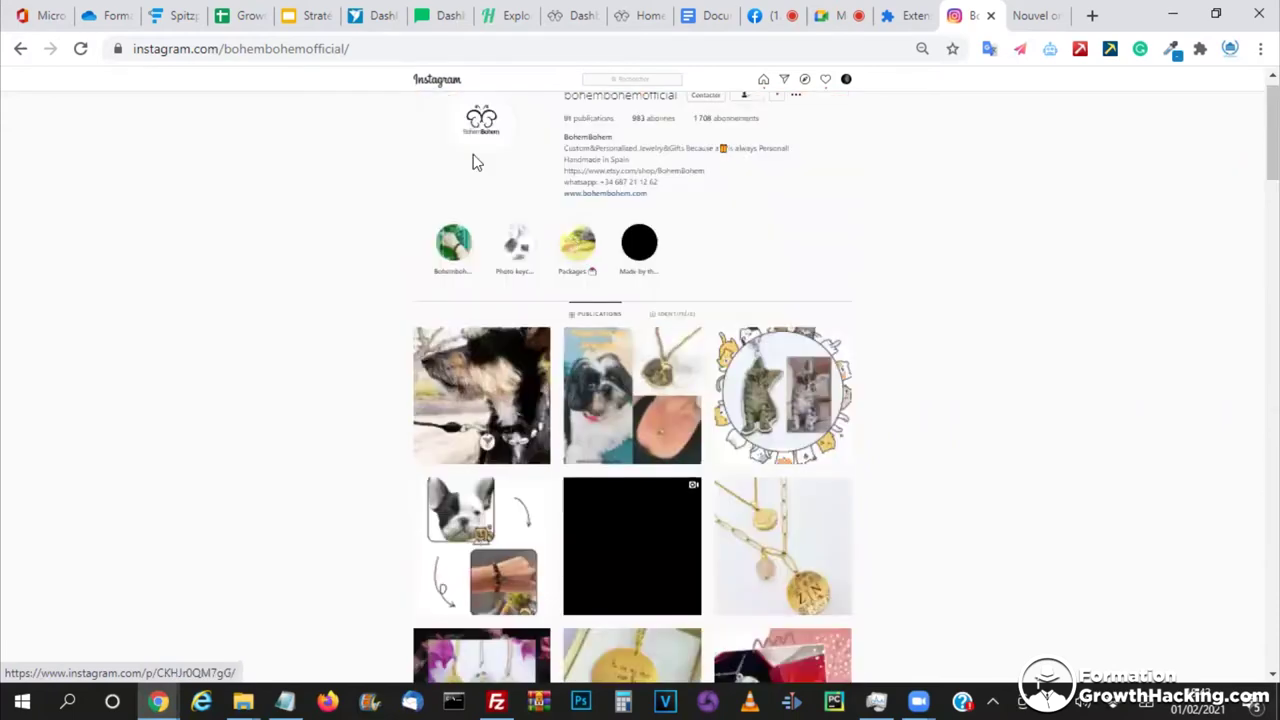
scroll(551, 171, "down", 2)
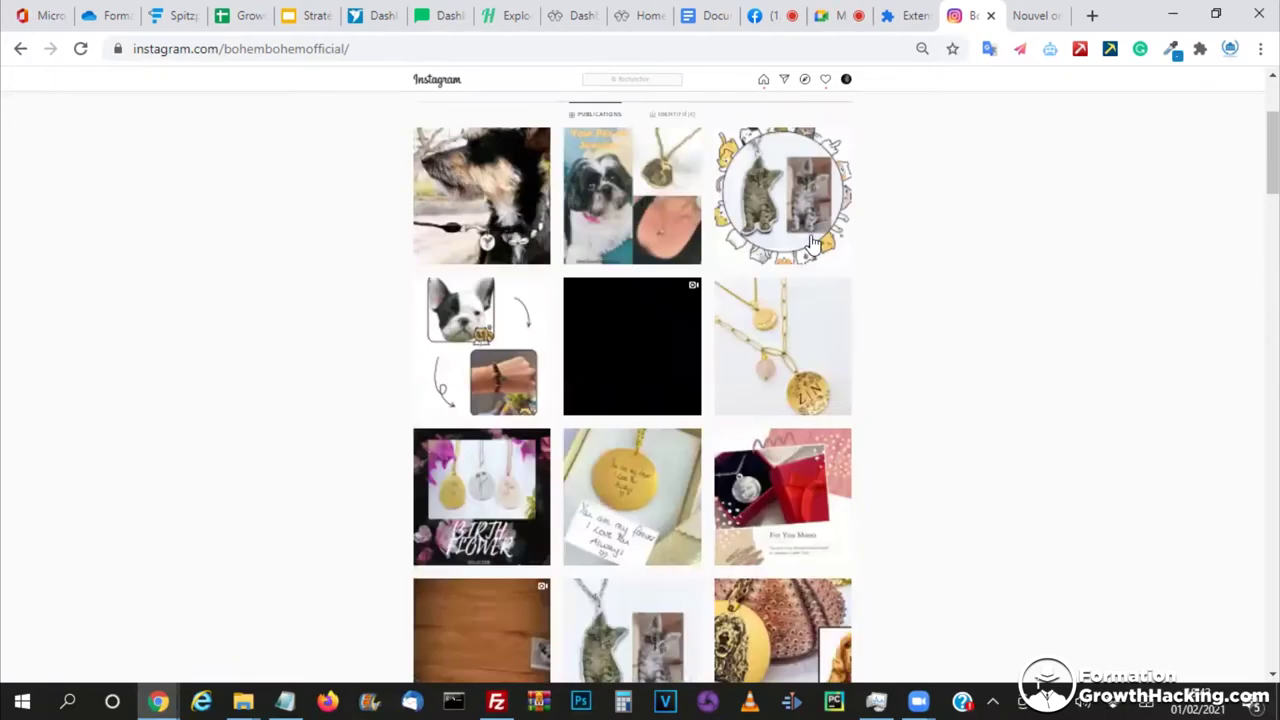
scroll(756, 442, "down", 4)
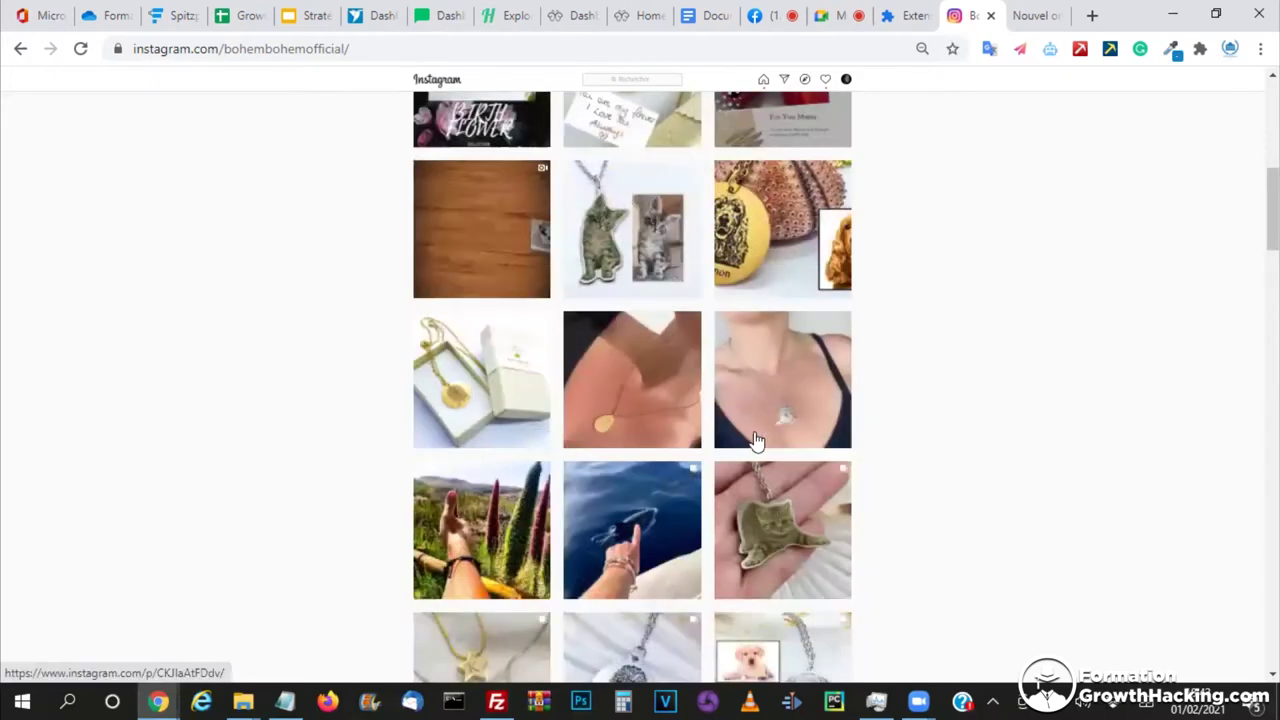
scroll(756, 442, "down", 4)
scroll(756, 442, "down", 5)
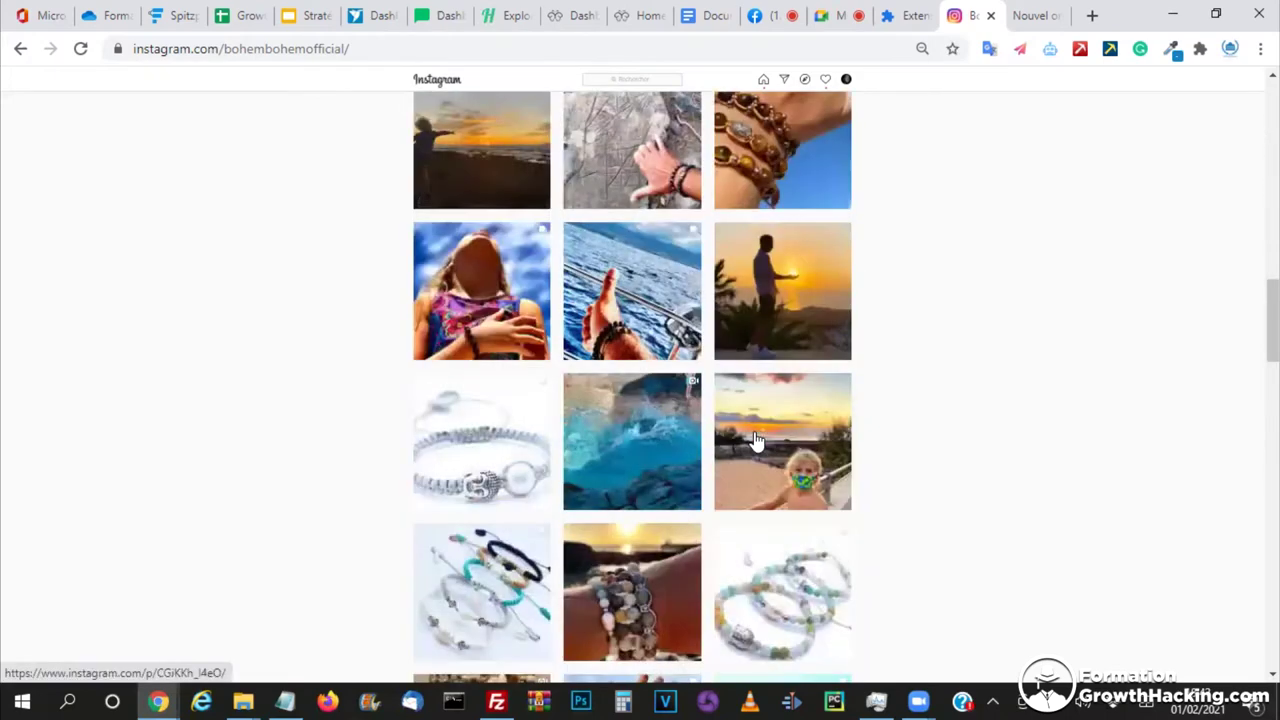
scroll(663, 434, "down", 1)
scroll(561, 463, "down", 3)
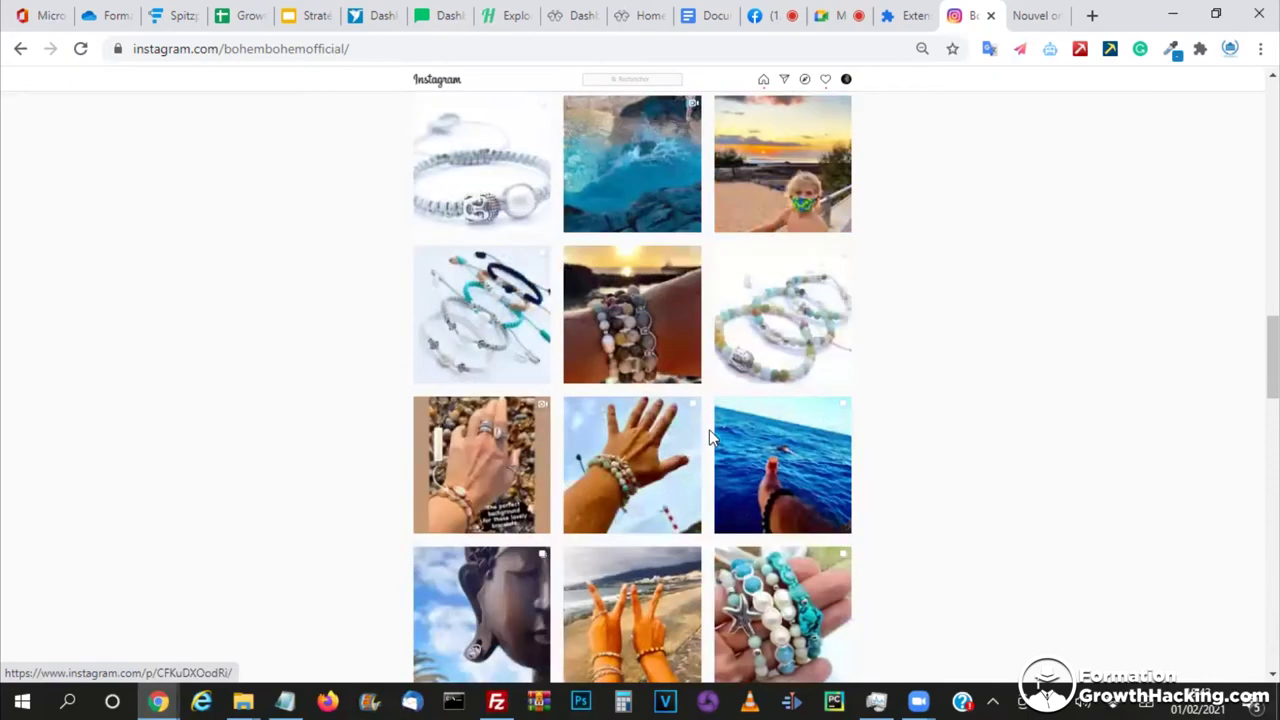
scroll(709, 436, "down", 3)
scroll(790, 400, "down", 2)
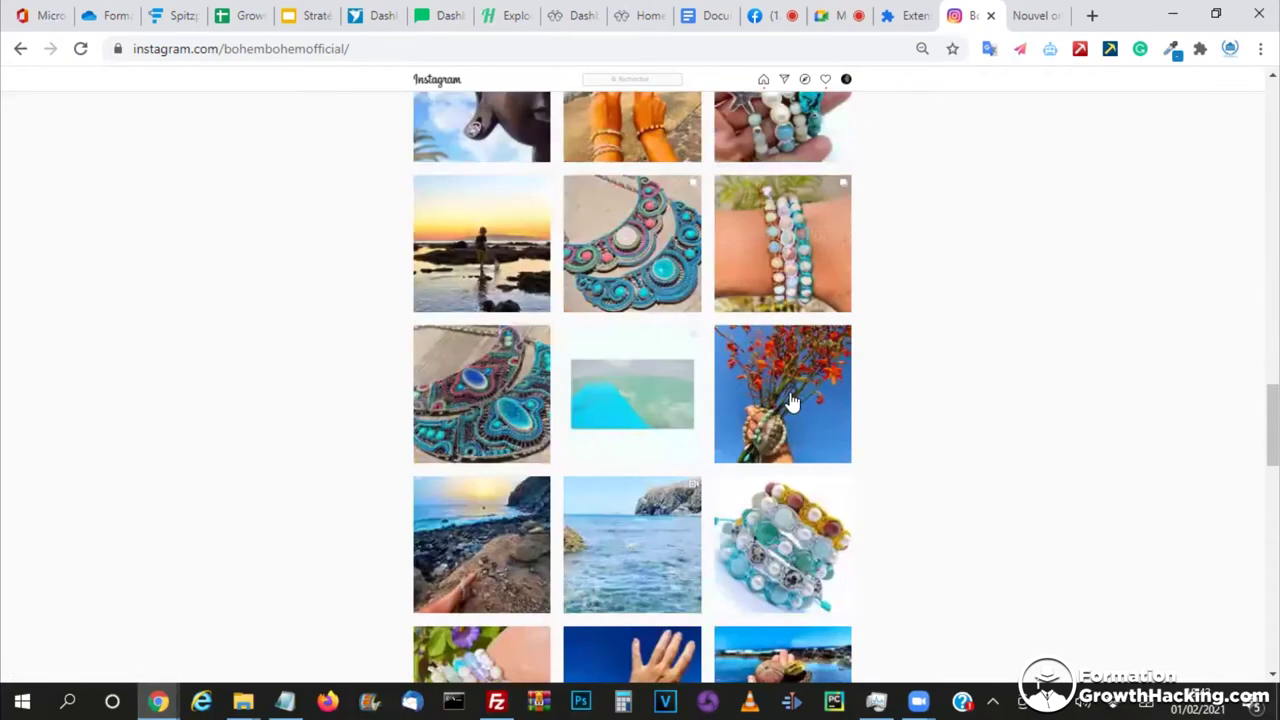
- Look over the recent pet pendant and engraved necklace posts on the BohemBohem profile, and return to its header
scroll(790, 400, "down", 3)
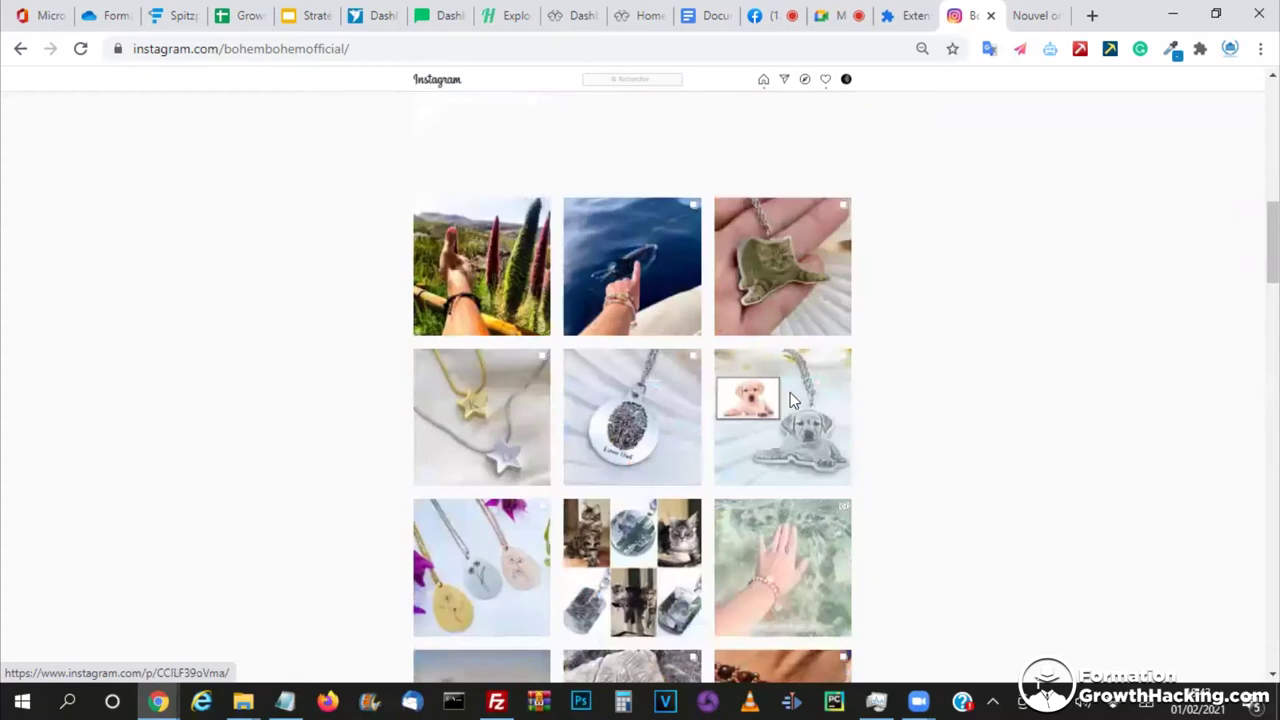
scroll(790, 400, "down", 3)
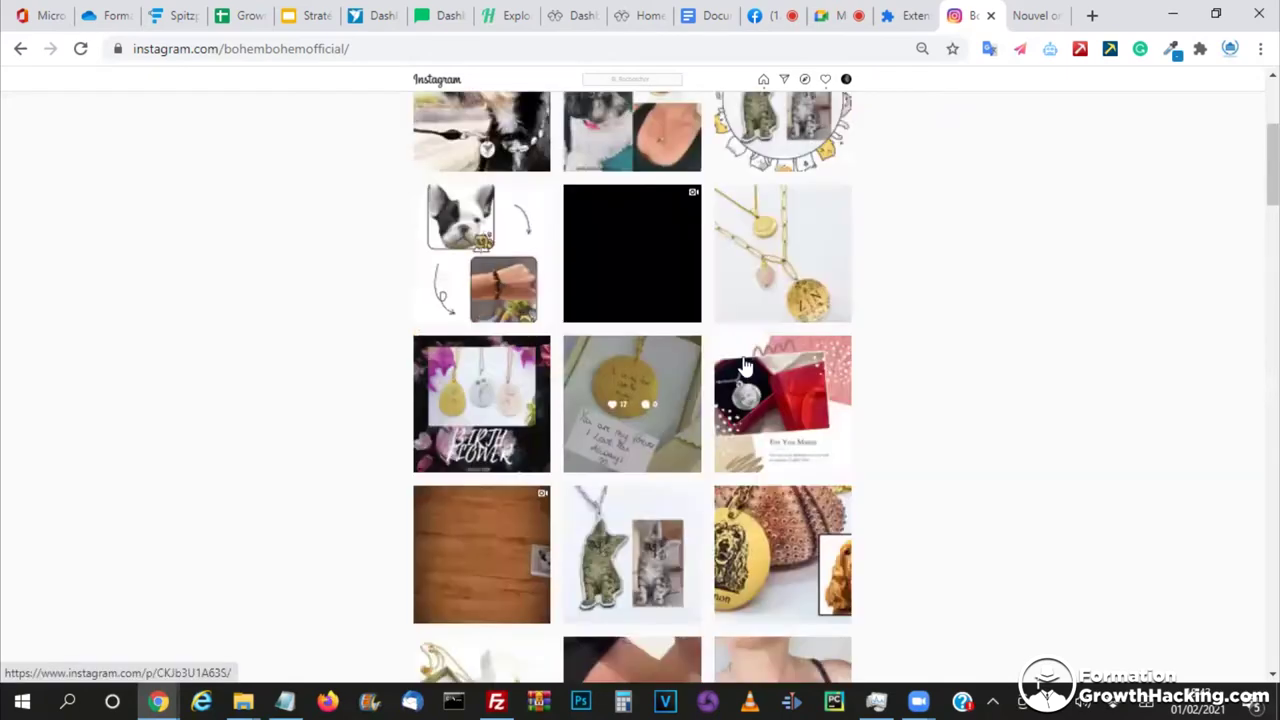
scroll(745, 368, "up", 2)
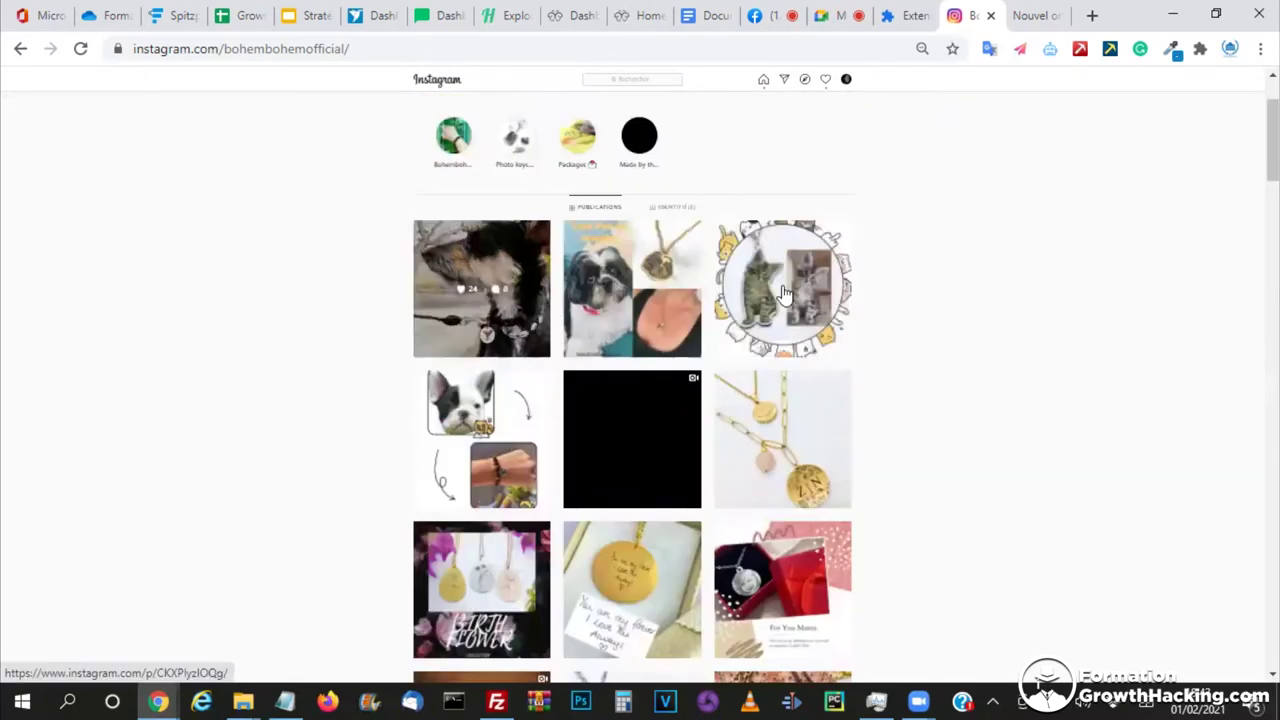
scroll(715, 362, "down", 3)
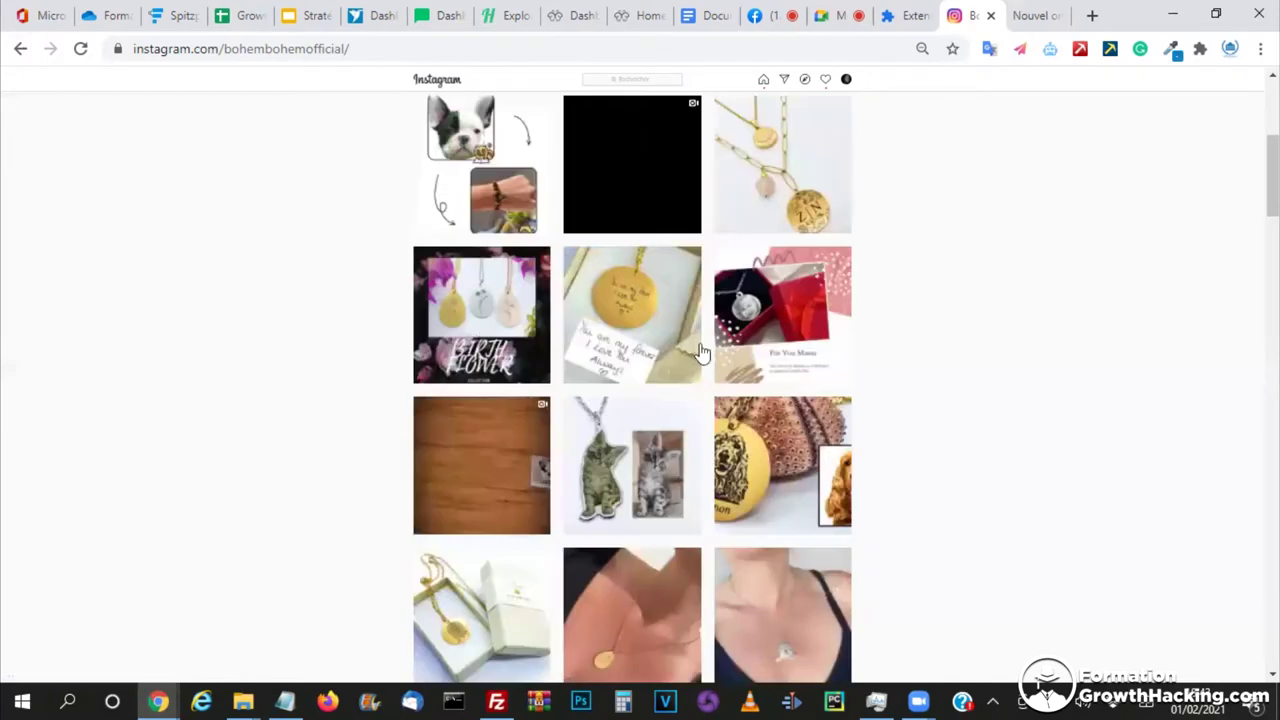
scroll(703, 355, "down", 3)
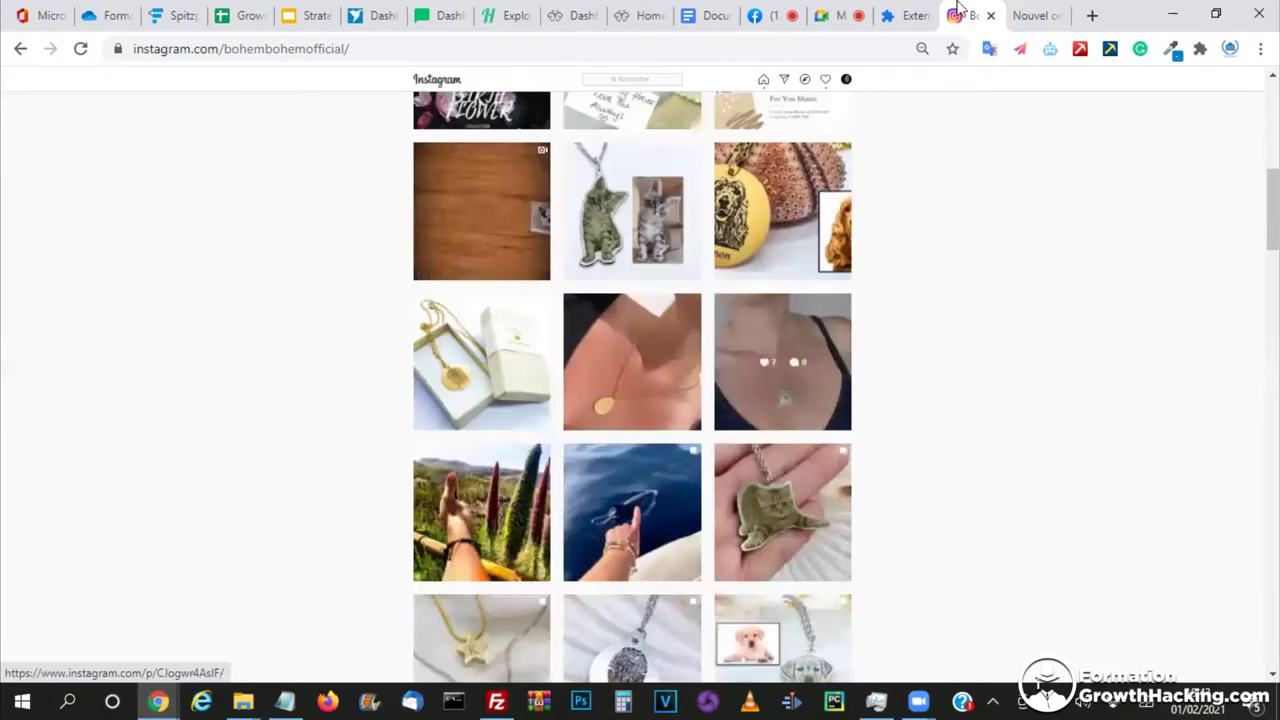
key("Home")
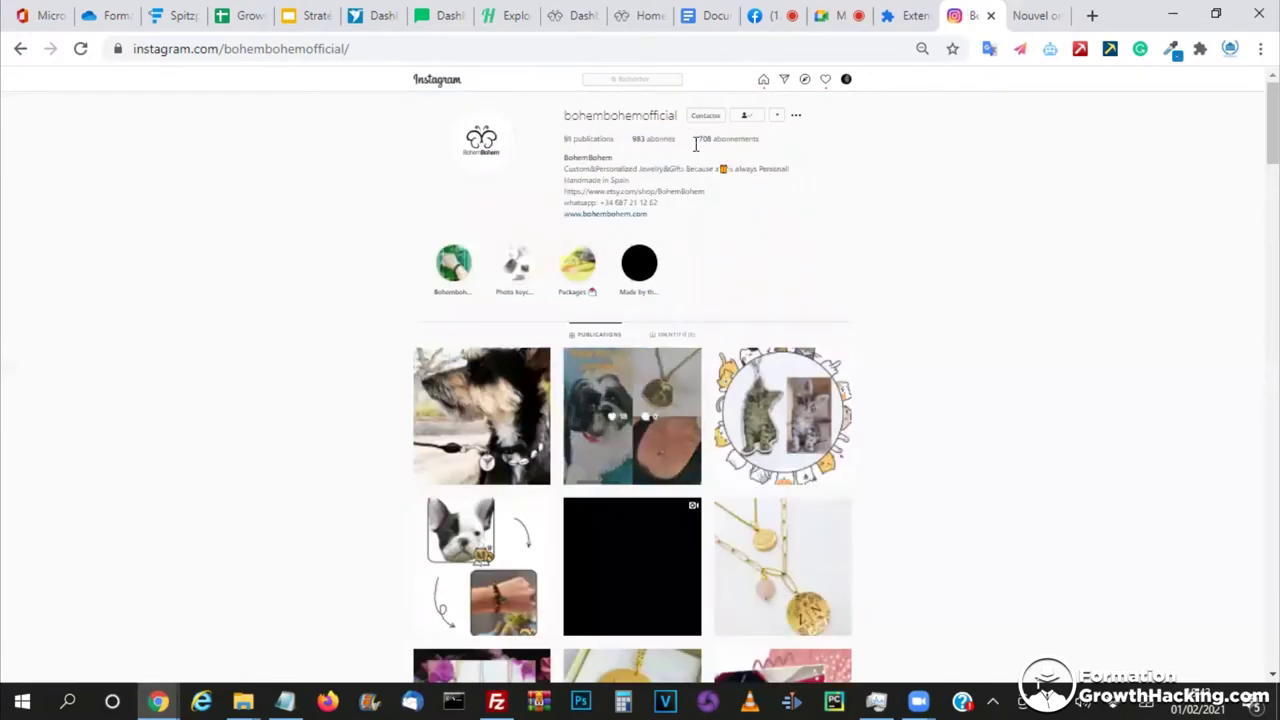
- Switch to the Heepsy results for United States Instagram influencers and compare the followers, engagement and categories of the listed profiles
left_click(499, 8)
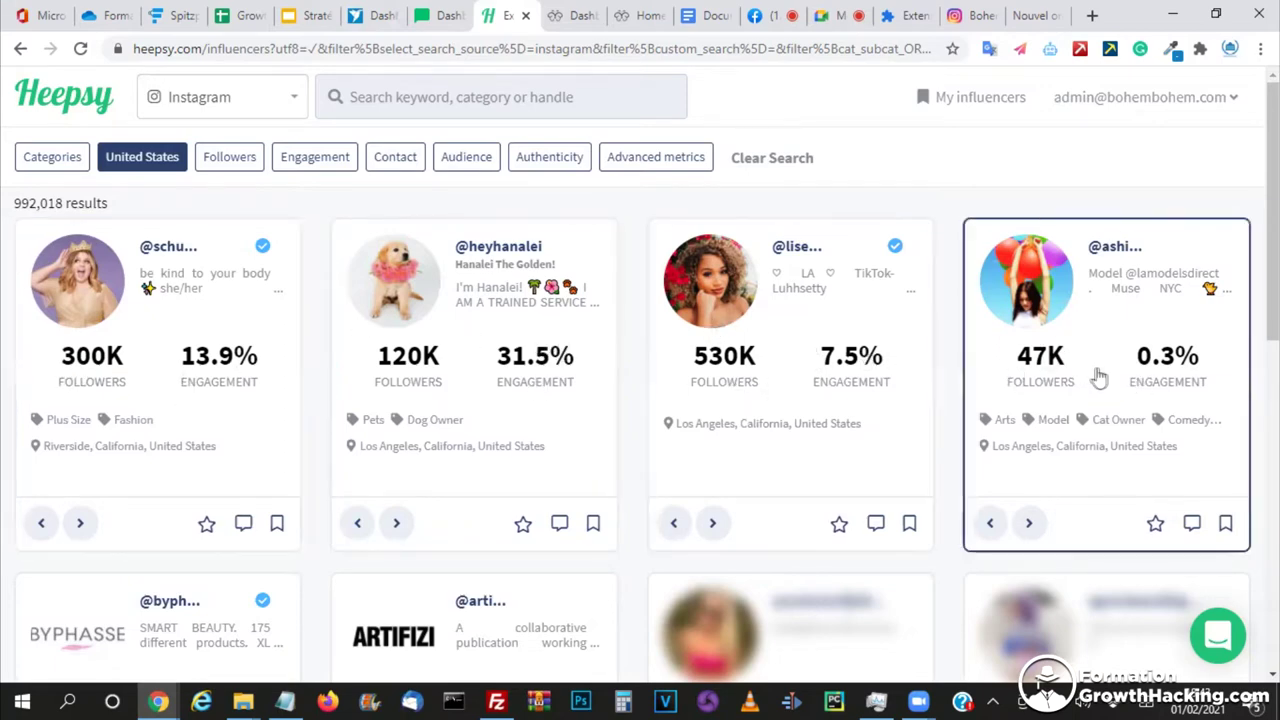
scroll(1272, 250, "down", 2)
scroll(1272, 250, "down", 1)
scroll(1272, 250, "up", 3)
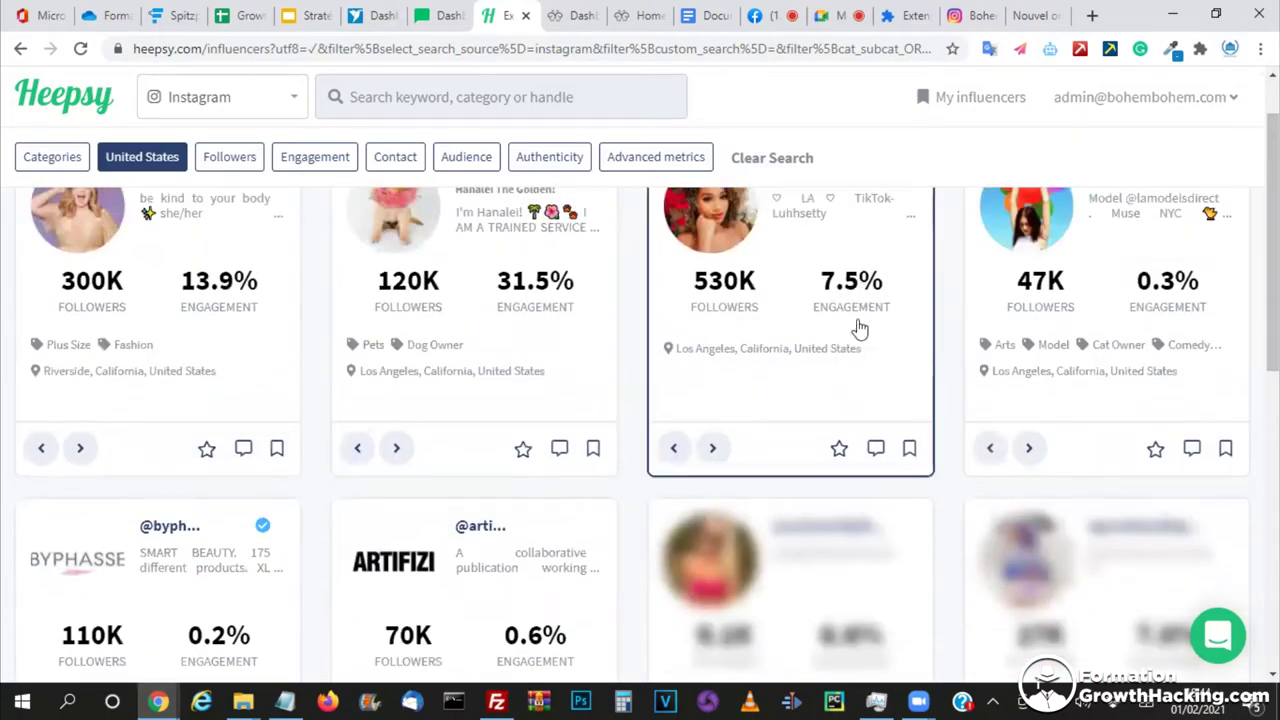
scroll(1272, 250, "down", 1)
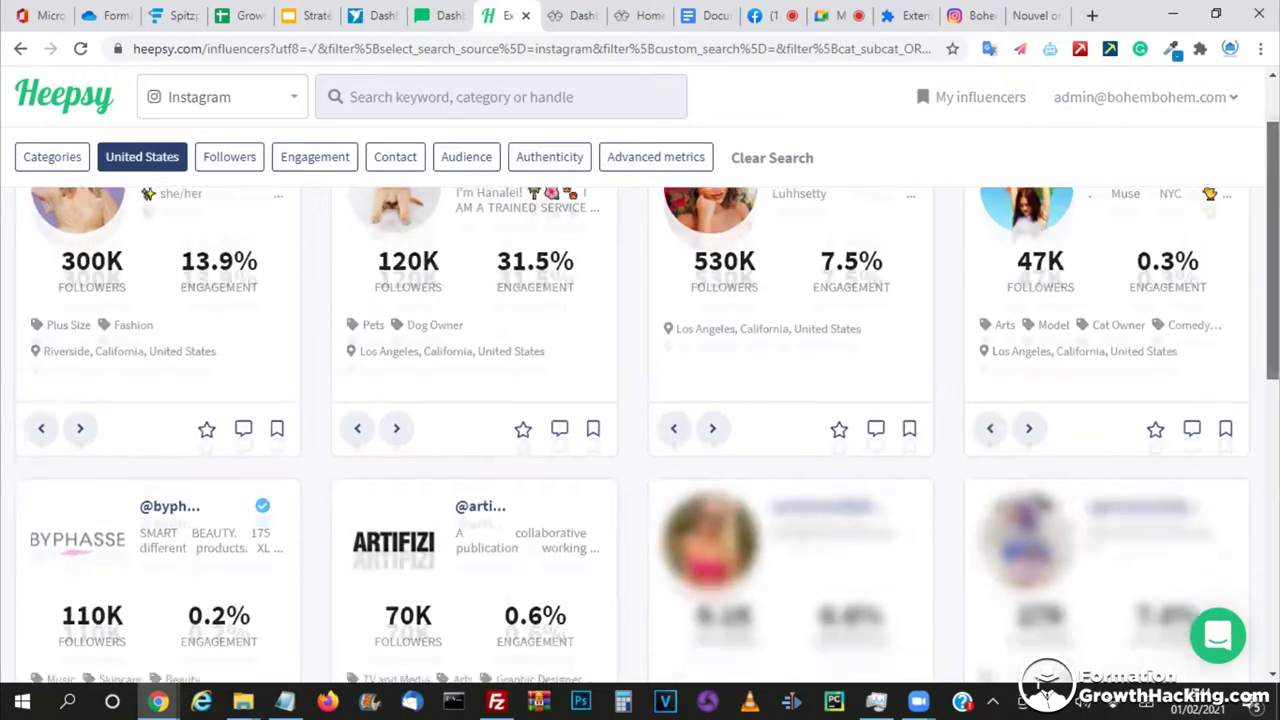
scroll(1272, 250, "up", 1)
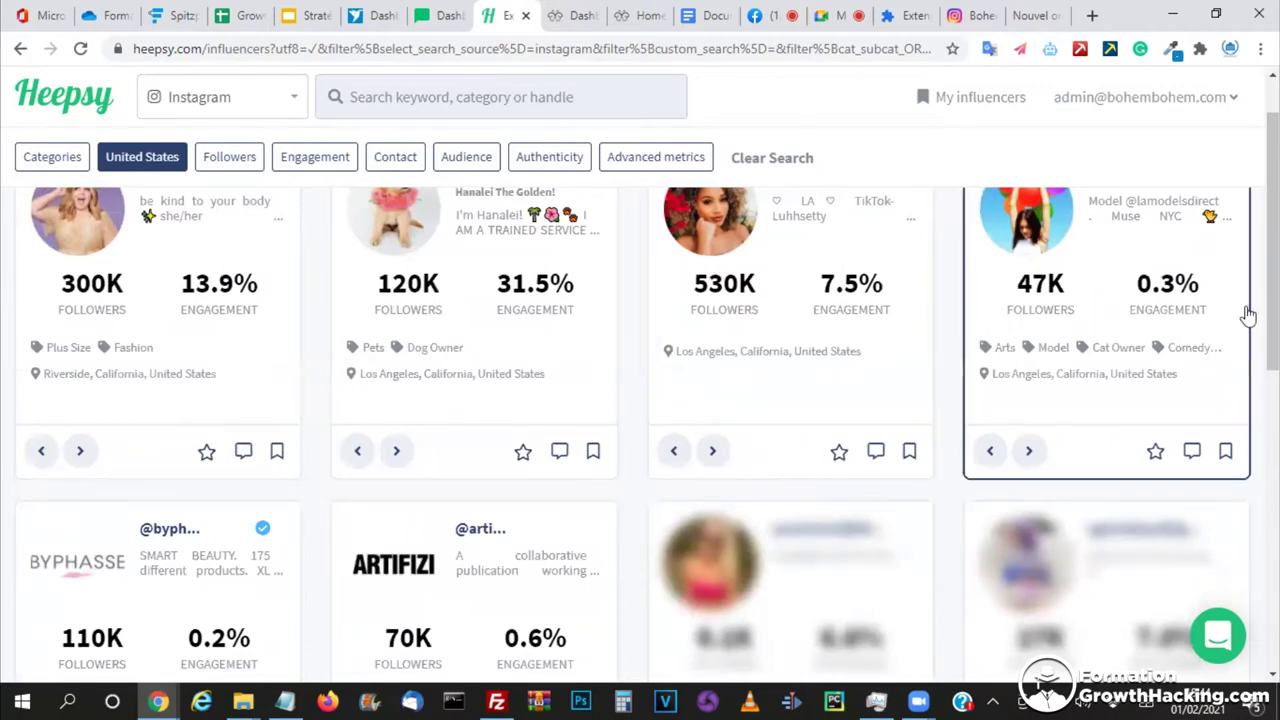
scroll(1273, 240, "down", 1)
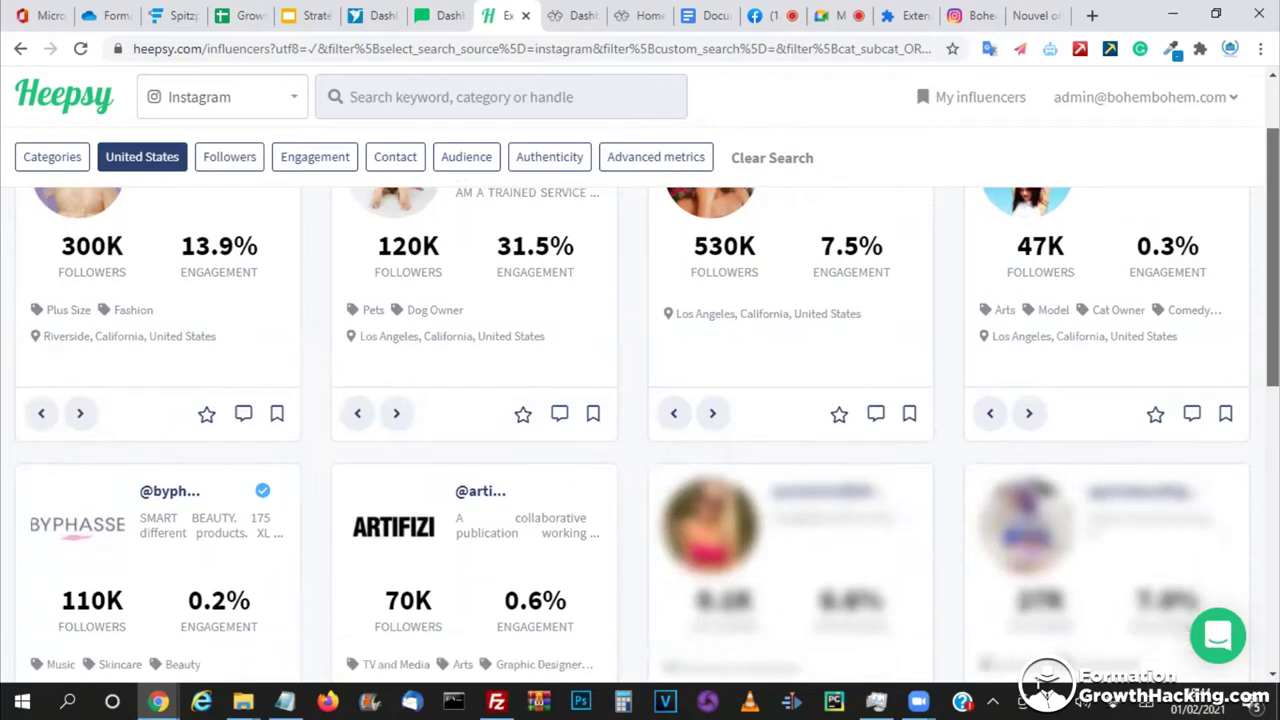
scroll(1273, 240, "down", 1)
scroll(1273, 240, "down", 1)
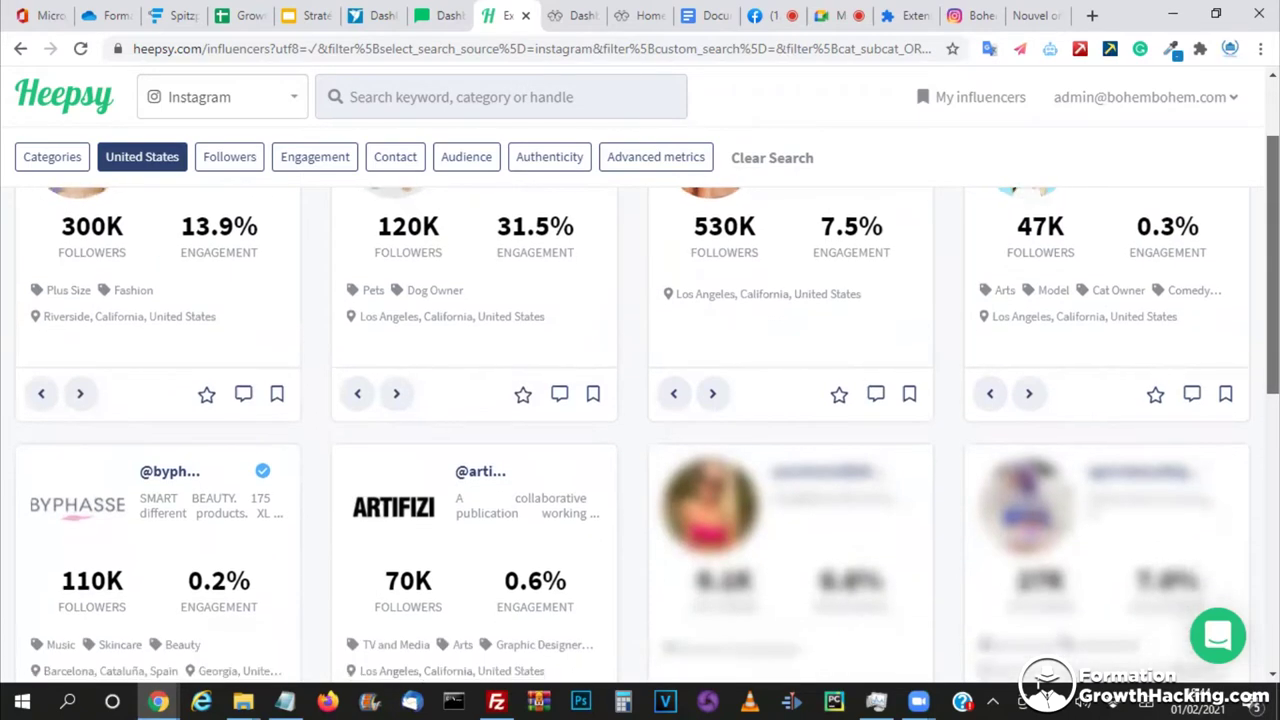
scroll(1273, 240, "up", 1)
scroll(1273, 240, "up", 1)
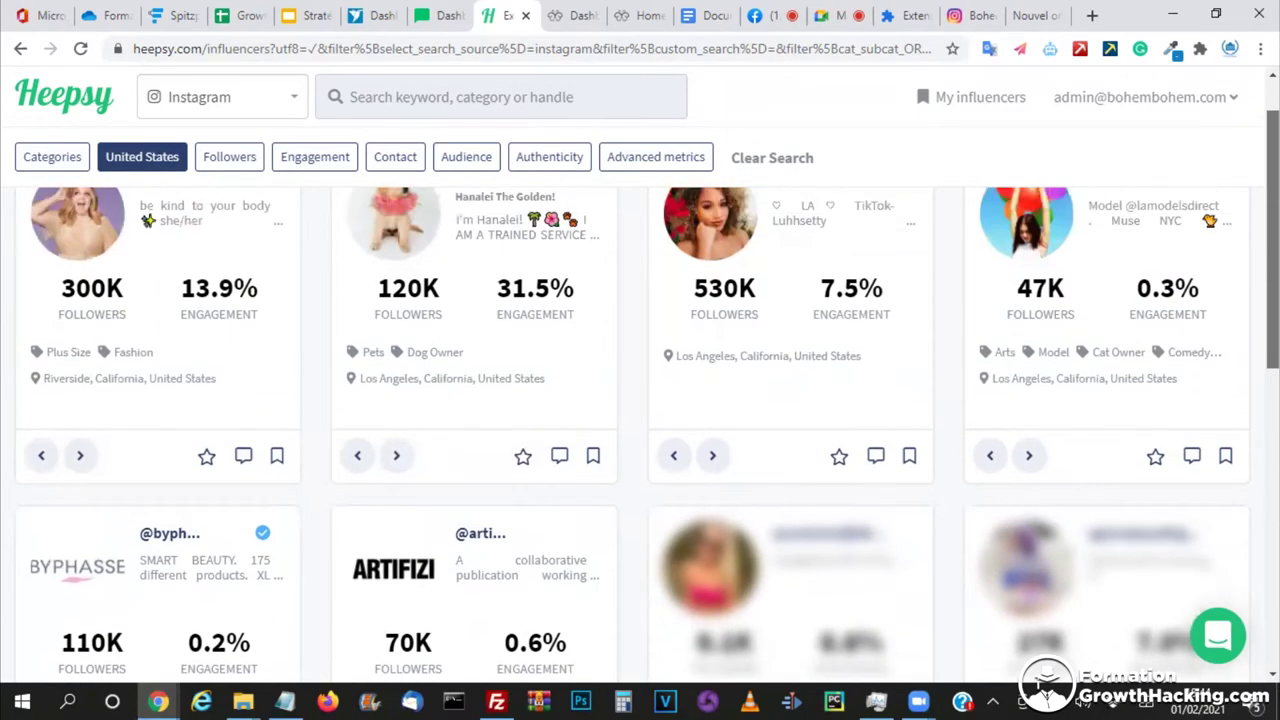
scroll(647, 387, "up", 1)
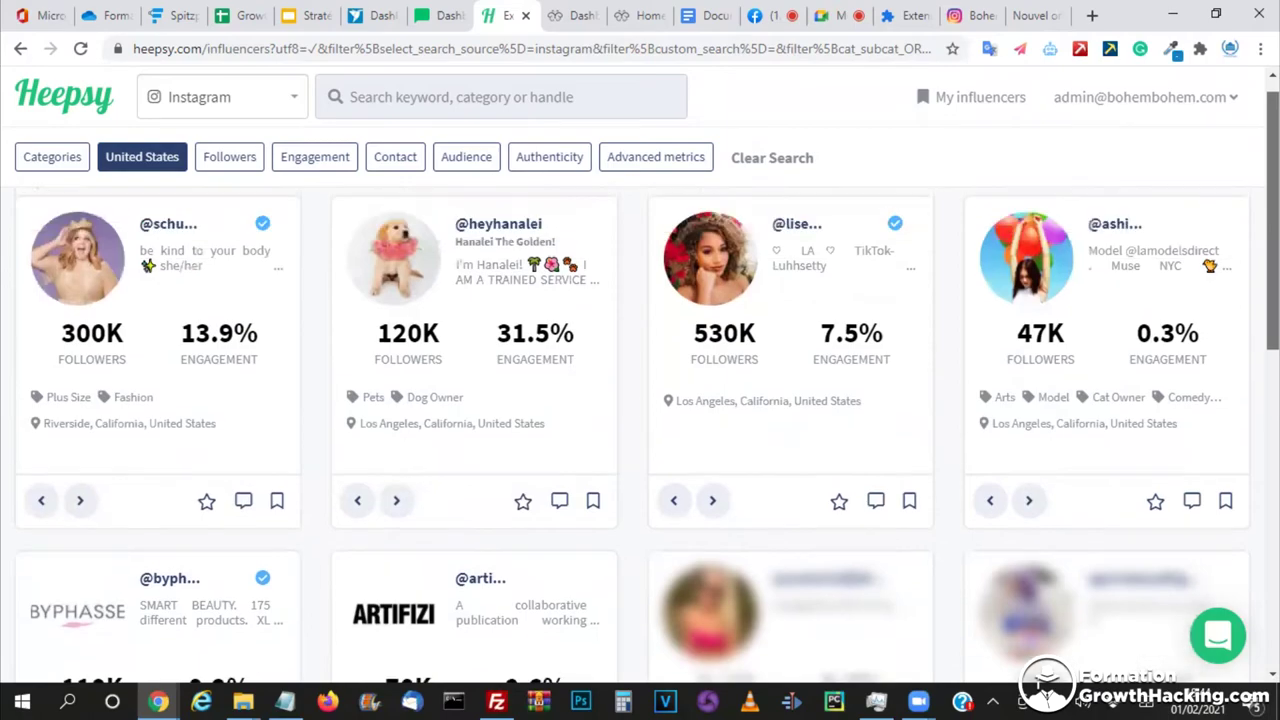
- Look through the Heepsy results down to the blurred profiles that require an upgrade, and return to the start of the list
scroll(655, 389, "down", 1)
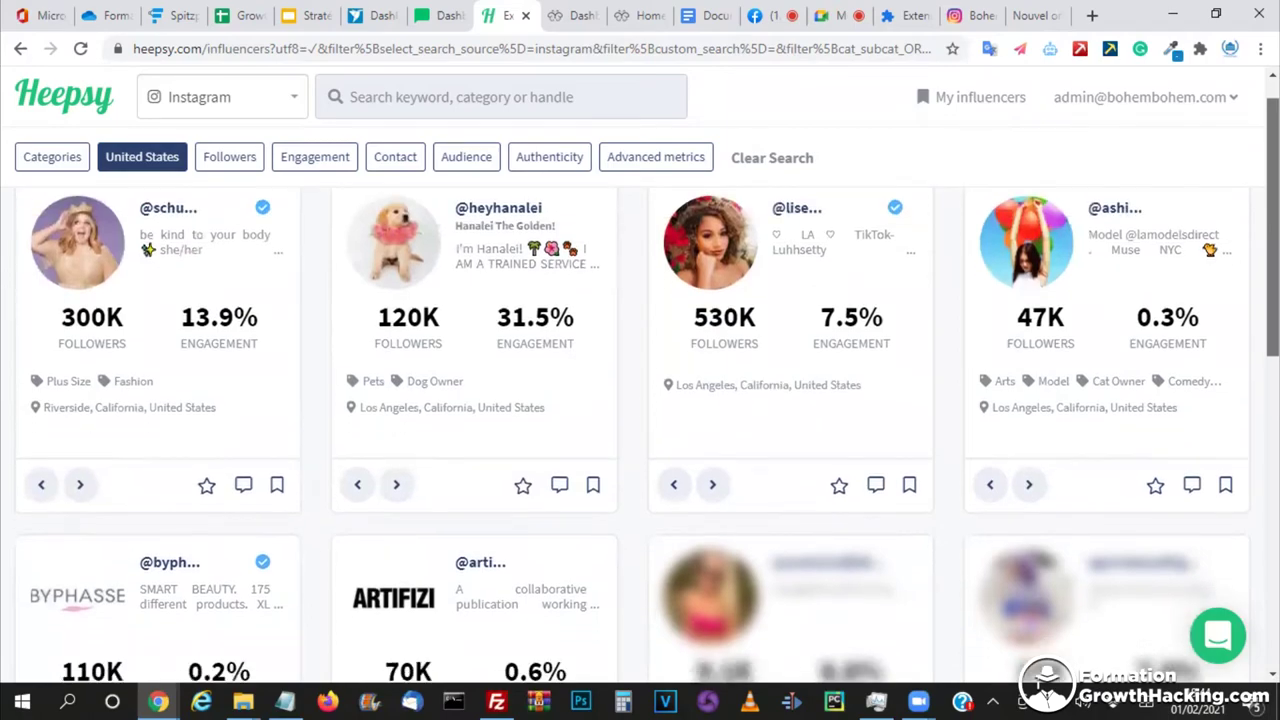
scroll(640, 430, "down", 1)
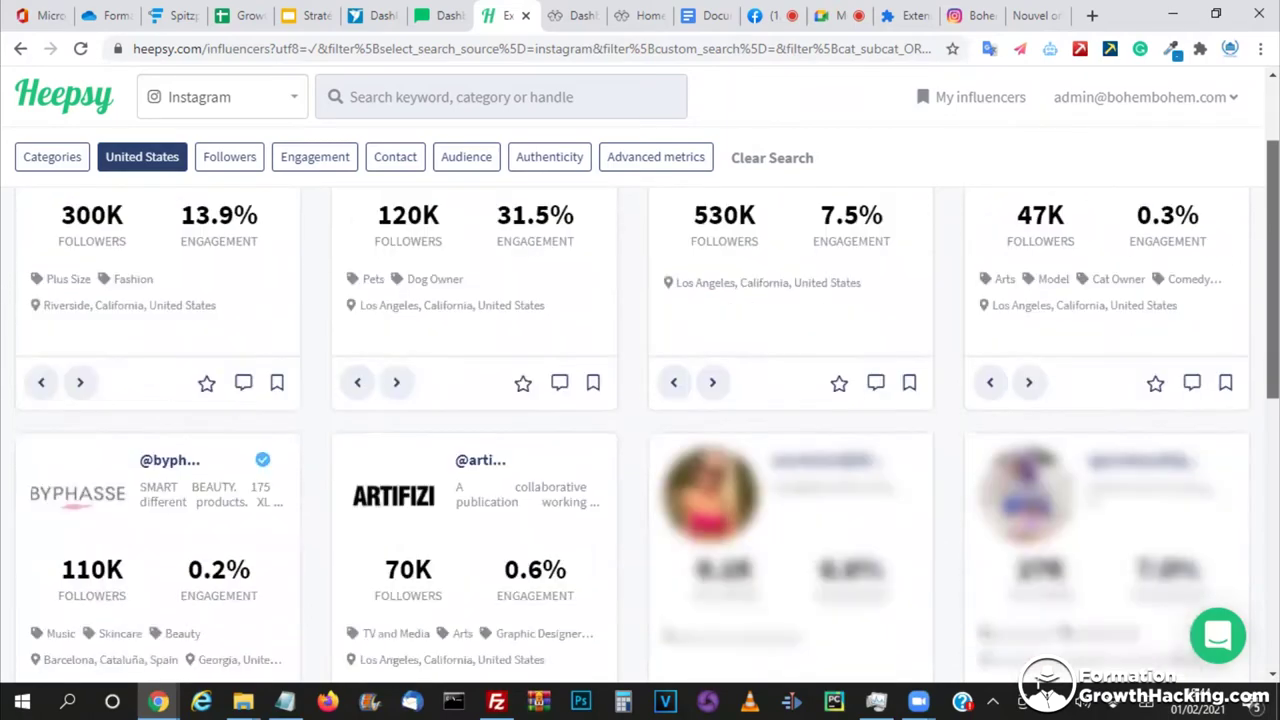
scroll(640, 430, "down", 1)
scroll(640, 430, "down", 1)
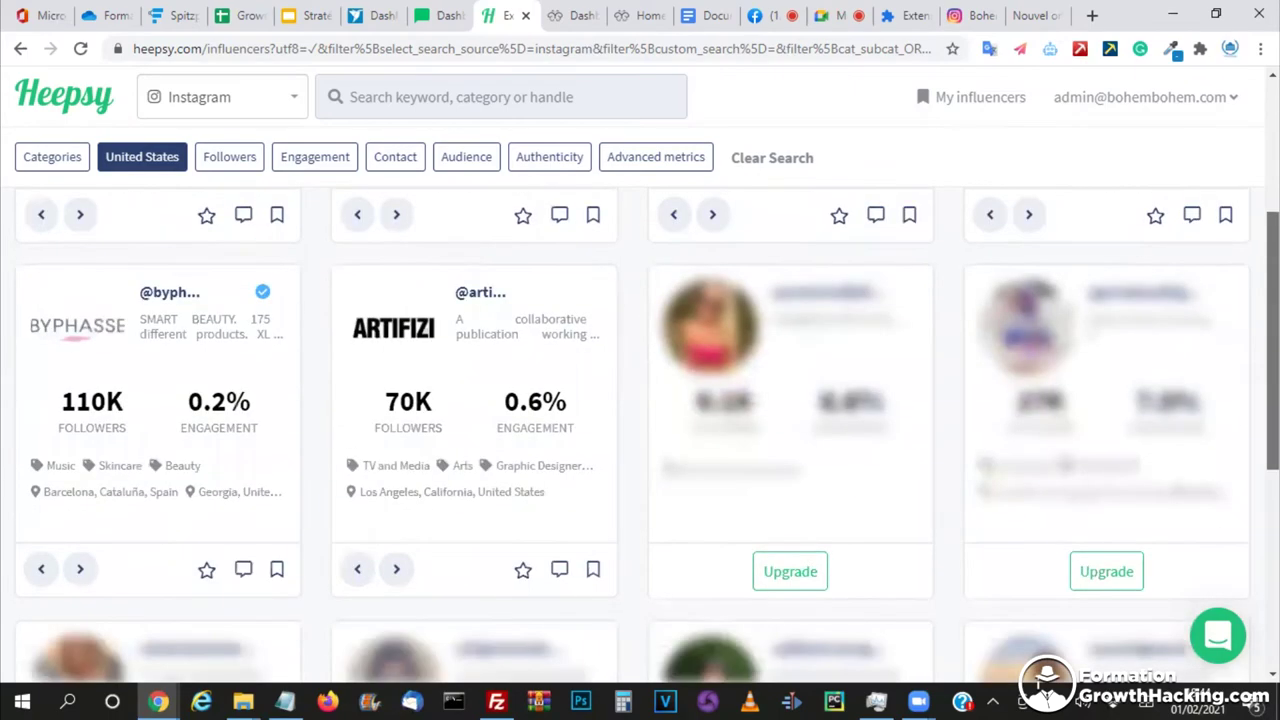
scroll(640, 430, "down", 2)
scroll(640, 430, "up", 3)
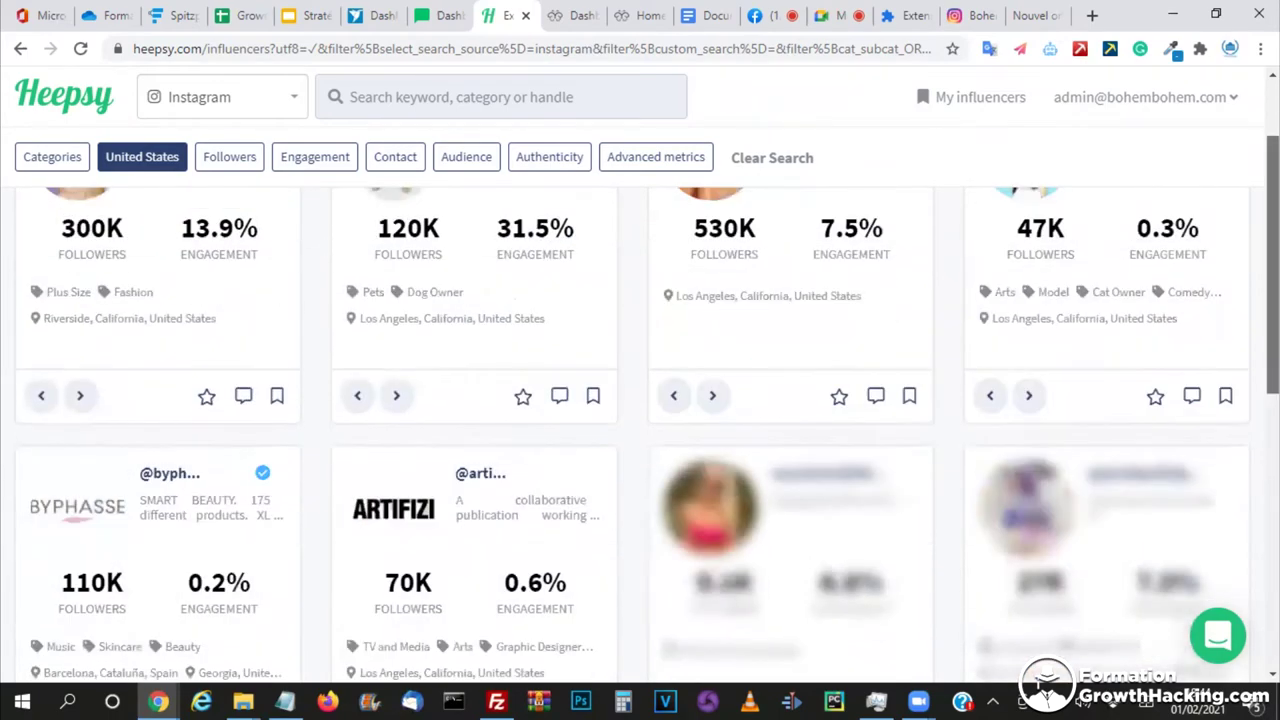
scroll(486, 240, "up", 1)
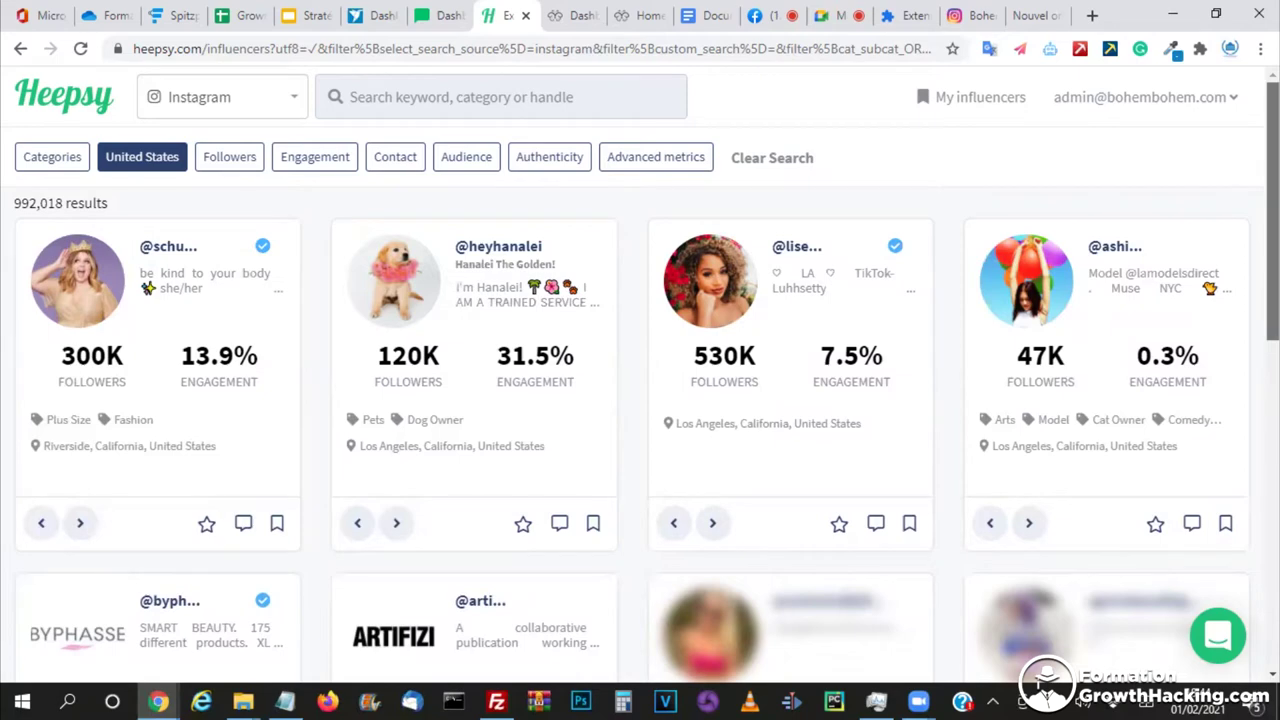
- Review the first two rows of Heepsy influencer cards again, from the pet and fashion profiles to the brand accounts
scroll(722, 405, "down", 1)
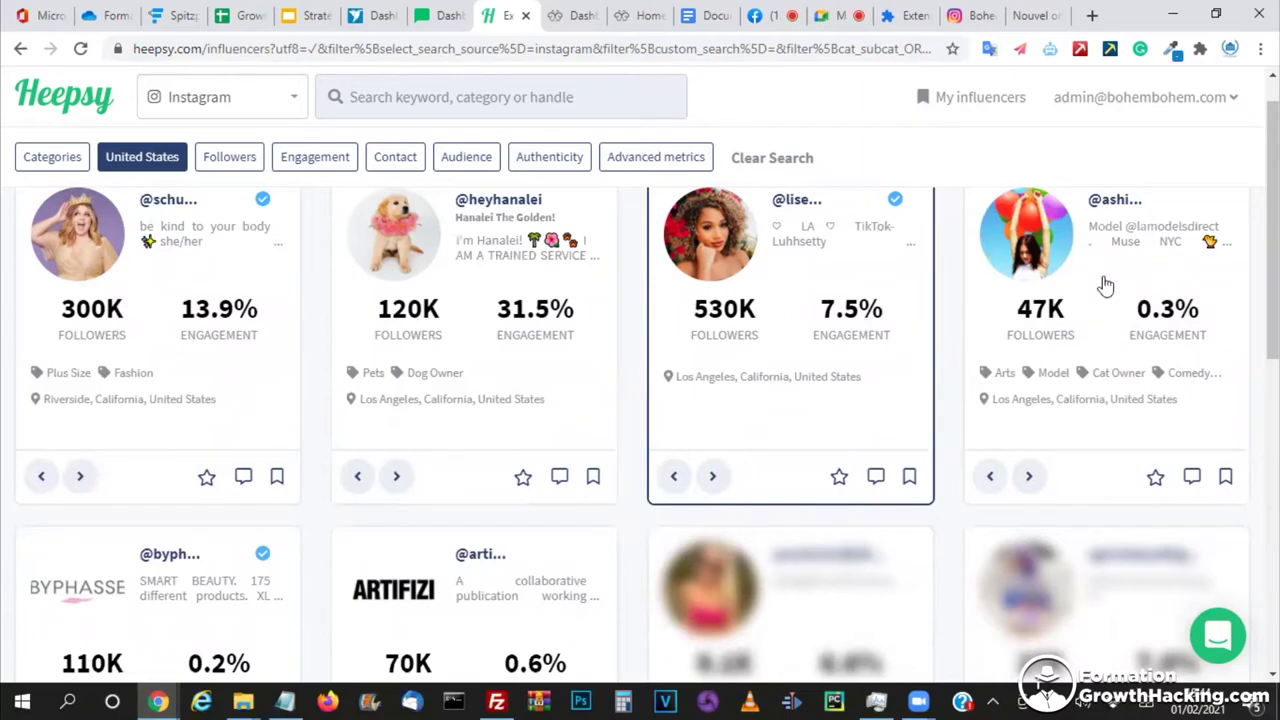
scroll(1100, 420, "down", 1)
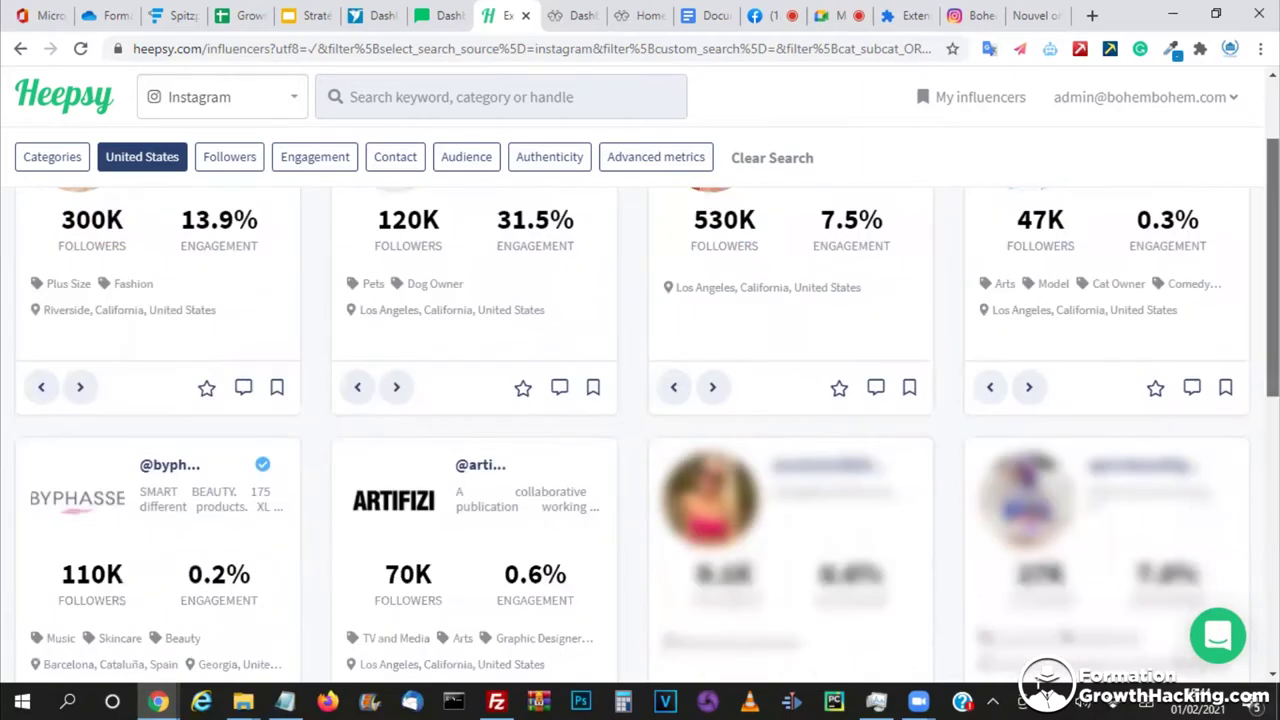
scroll(648, 407, "up", 1)
scroll(294, 366, "up", 2)
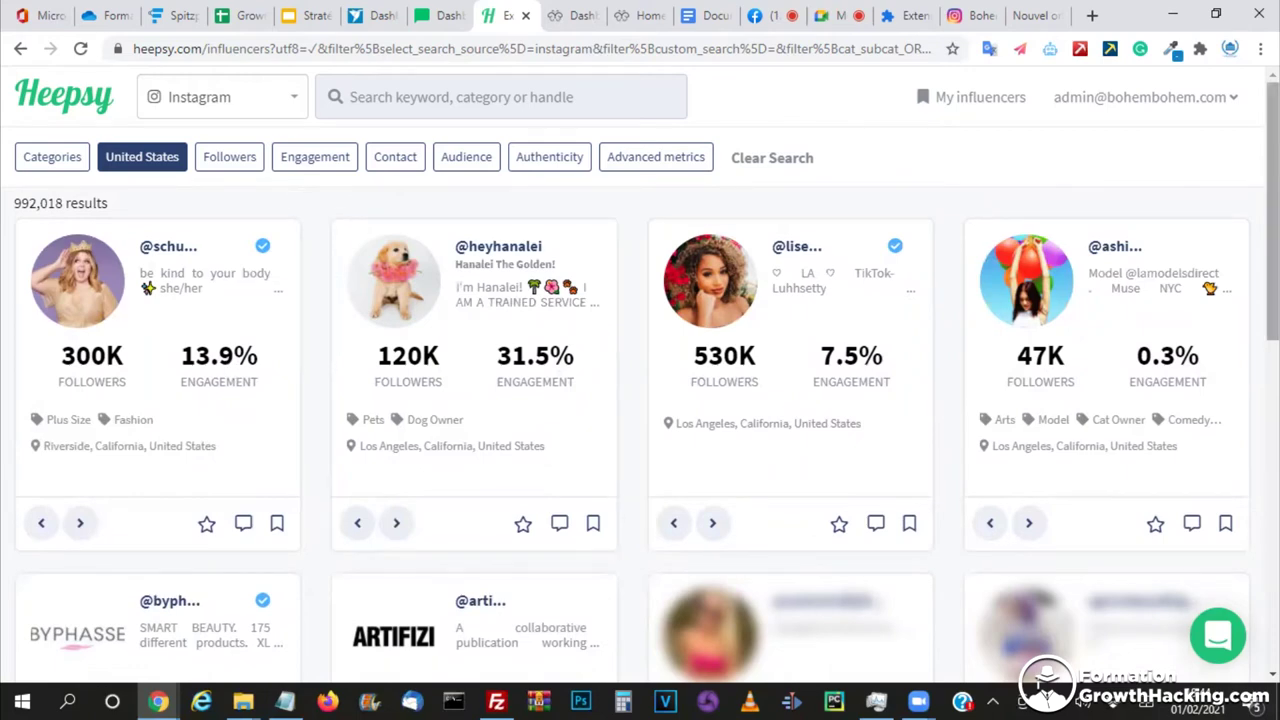
scroll(1272, 300, "down", 3)
scroll(443, 423, "up", 3)
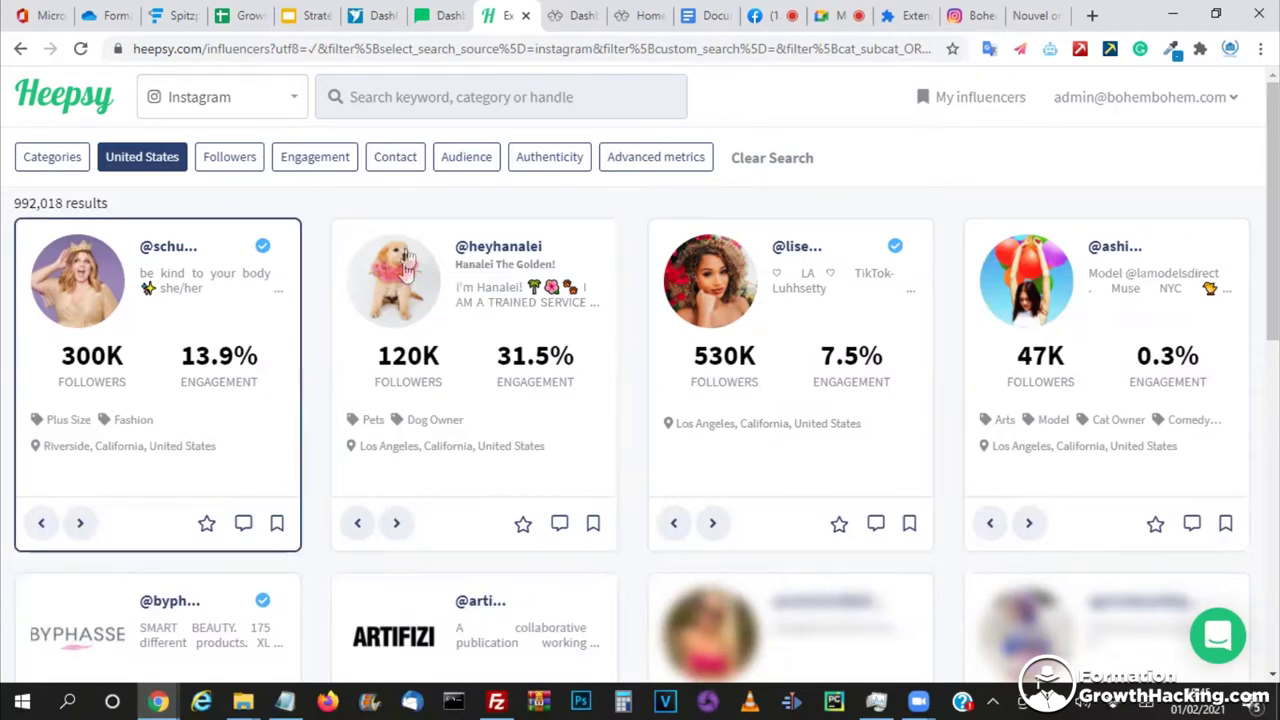
- Switch to the Stratégie Emailing presentation in Google Slides and present its slide in full screen
left_click(305, 13)
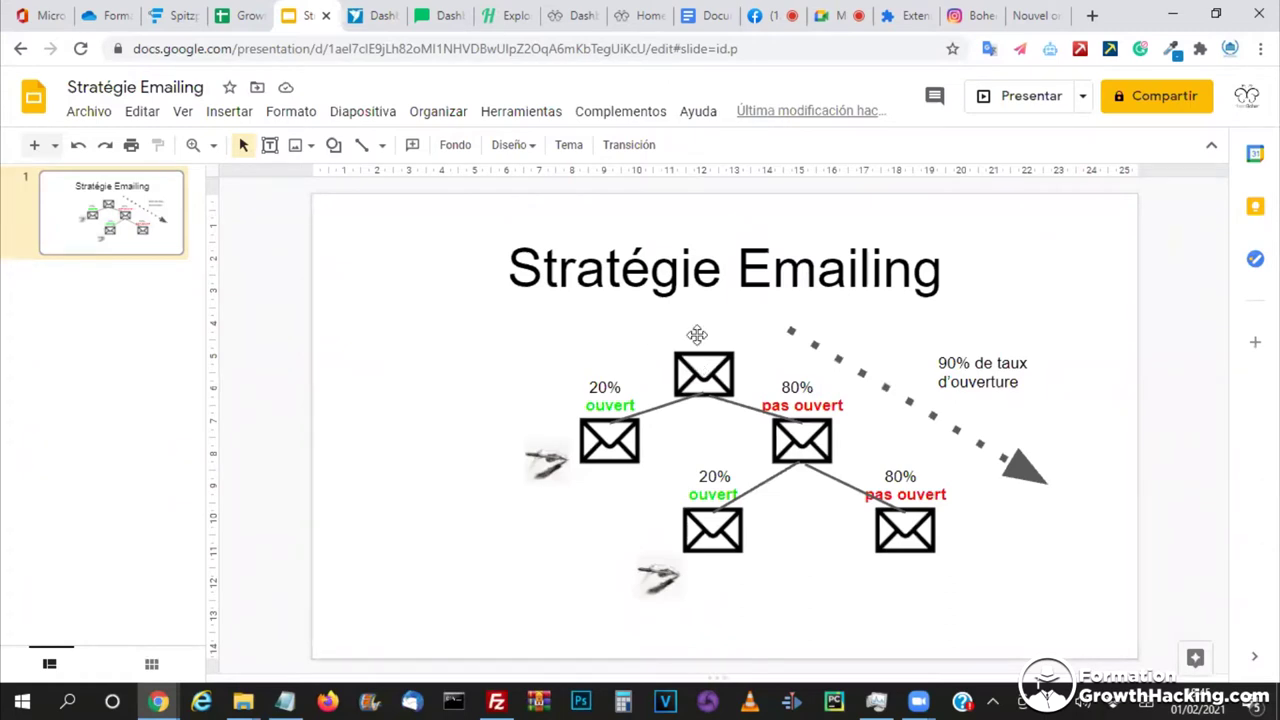
left_click(1081, 97)
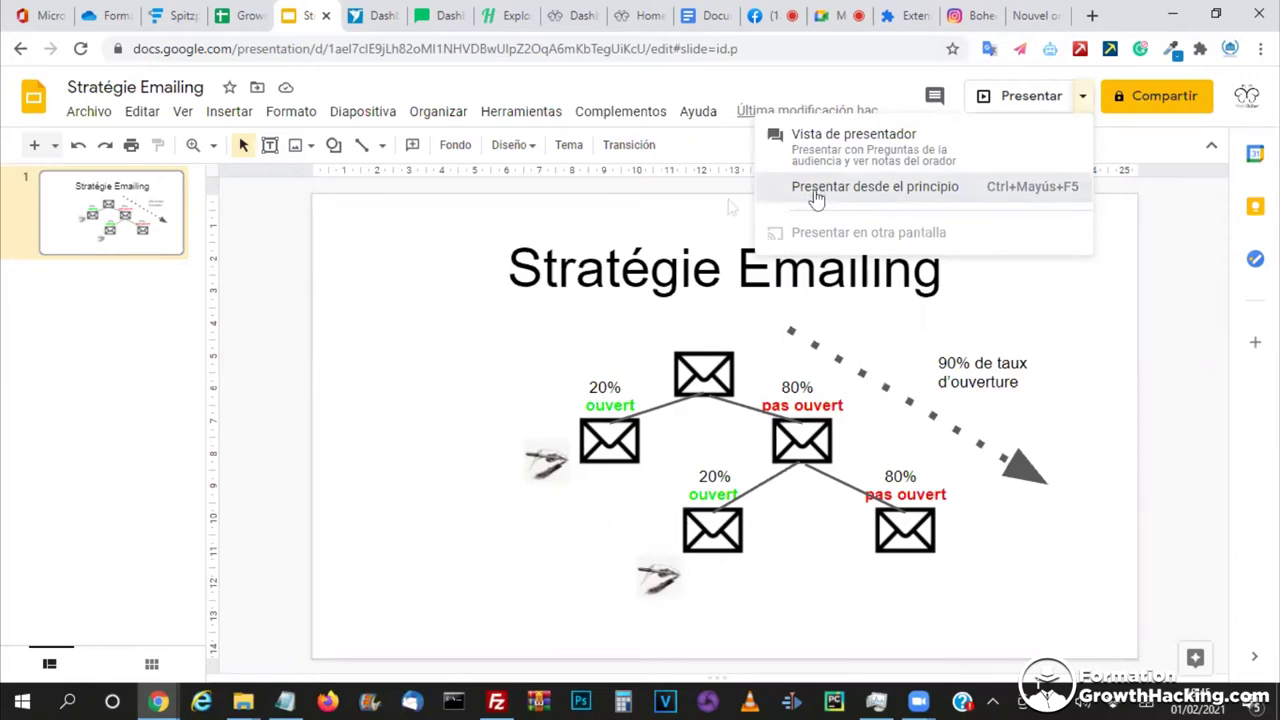
left_click(996, 108)
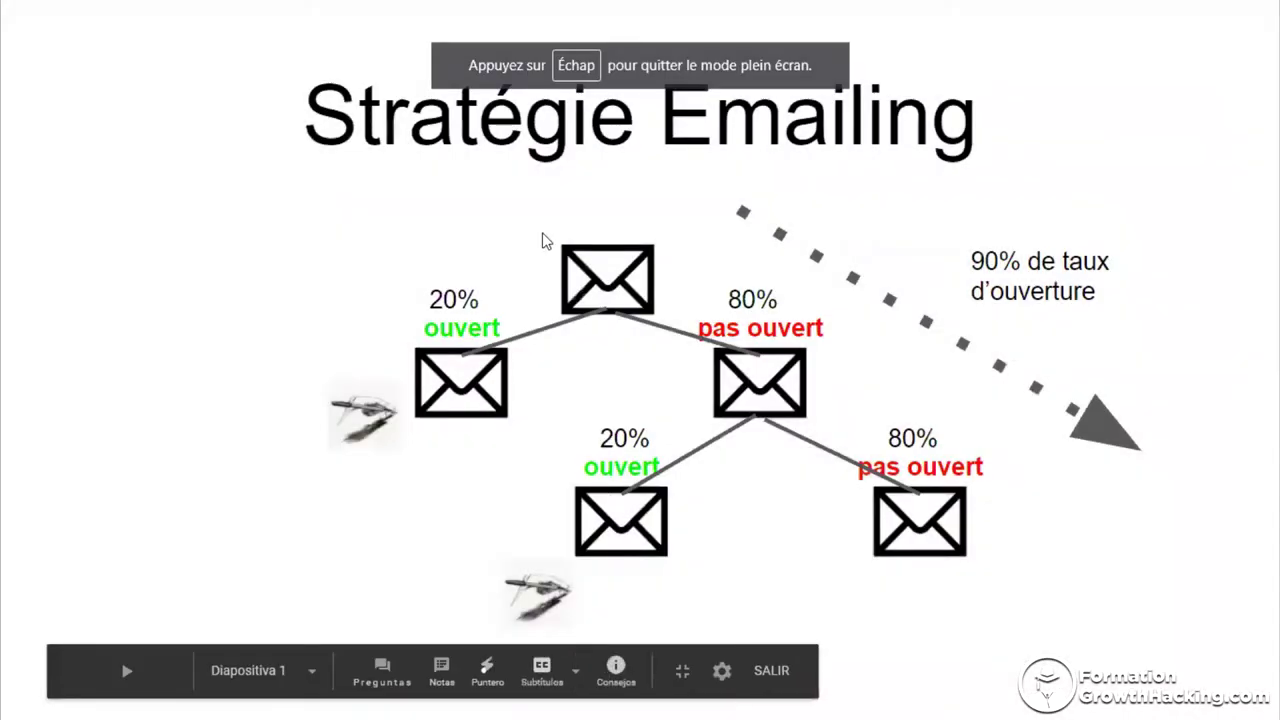
key("alt+Tab")
left_click(543, 238)
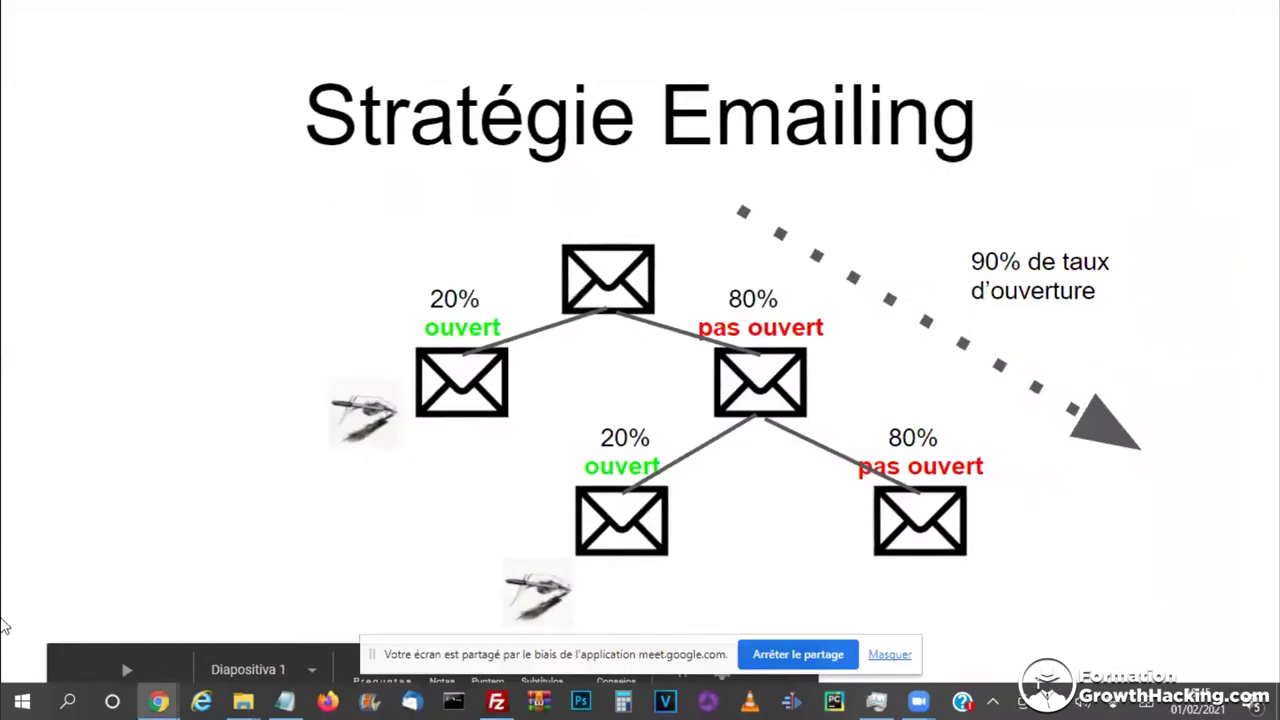
mouse_move(157, 700)
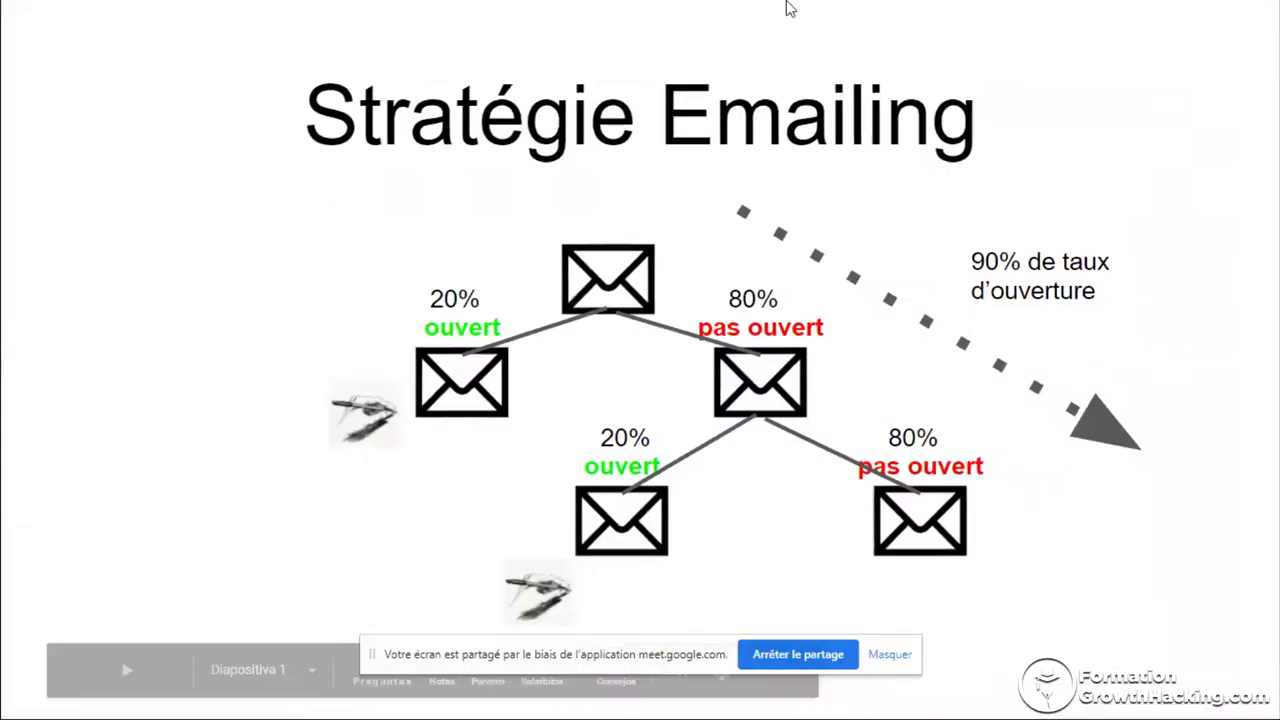
- Leave the full-screen slide, check the Google Meet call and present the Stratégie Emailing slide in full screen again
mouse_move(789, 9)
key("Escape")
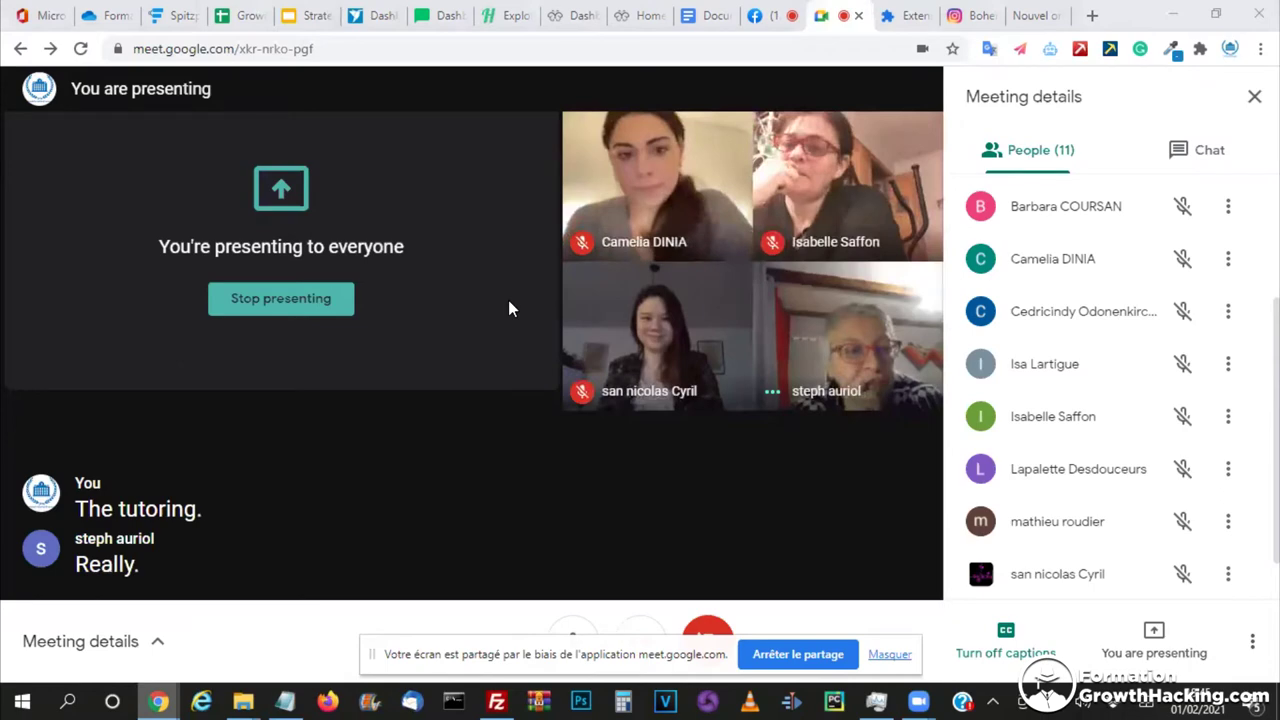
key("alt+Tab")
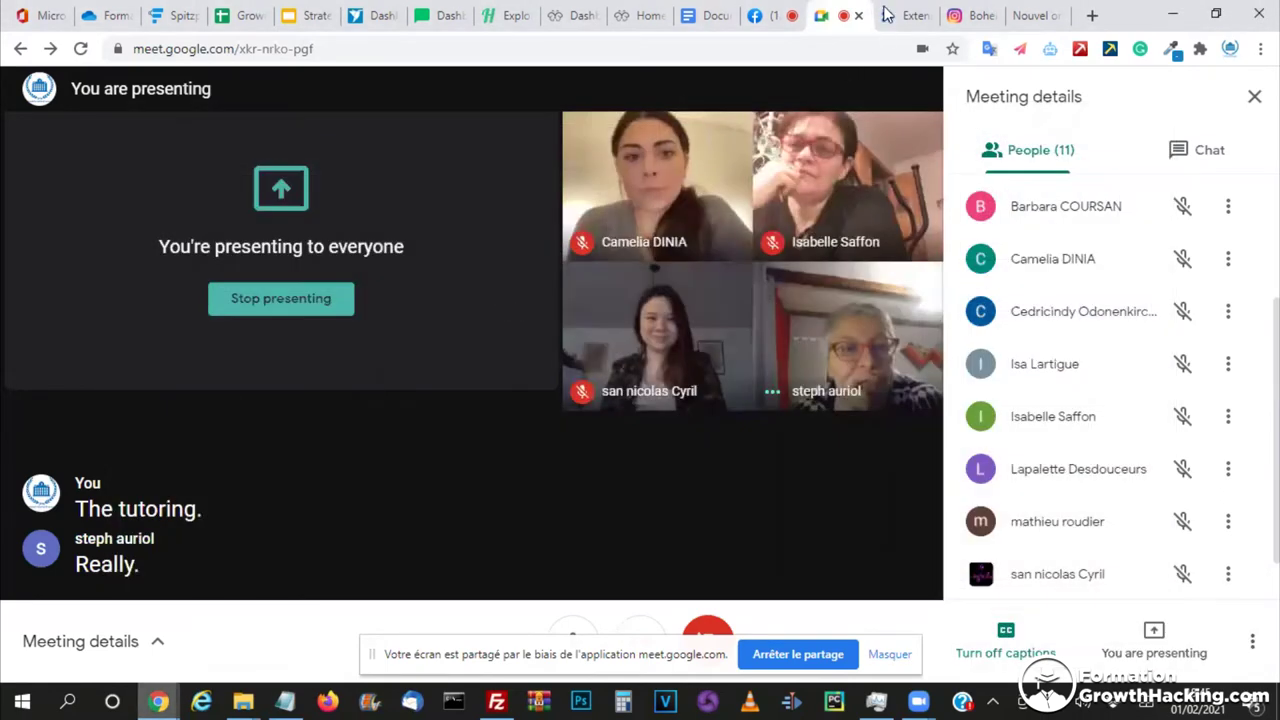
left_click(322, 8)
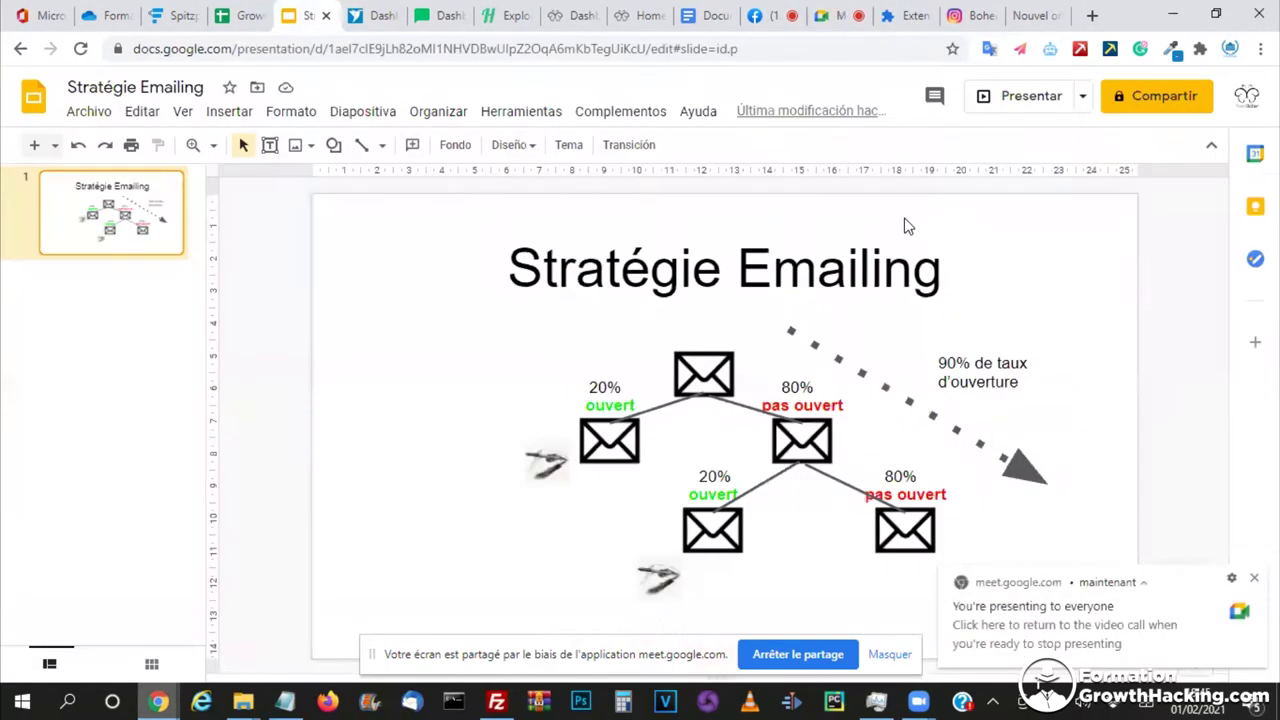
left_click(1006, 100)
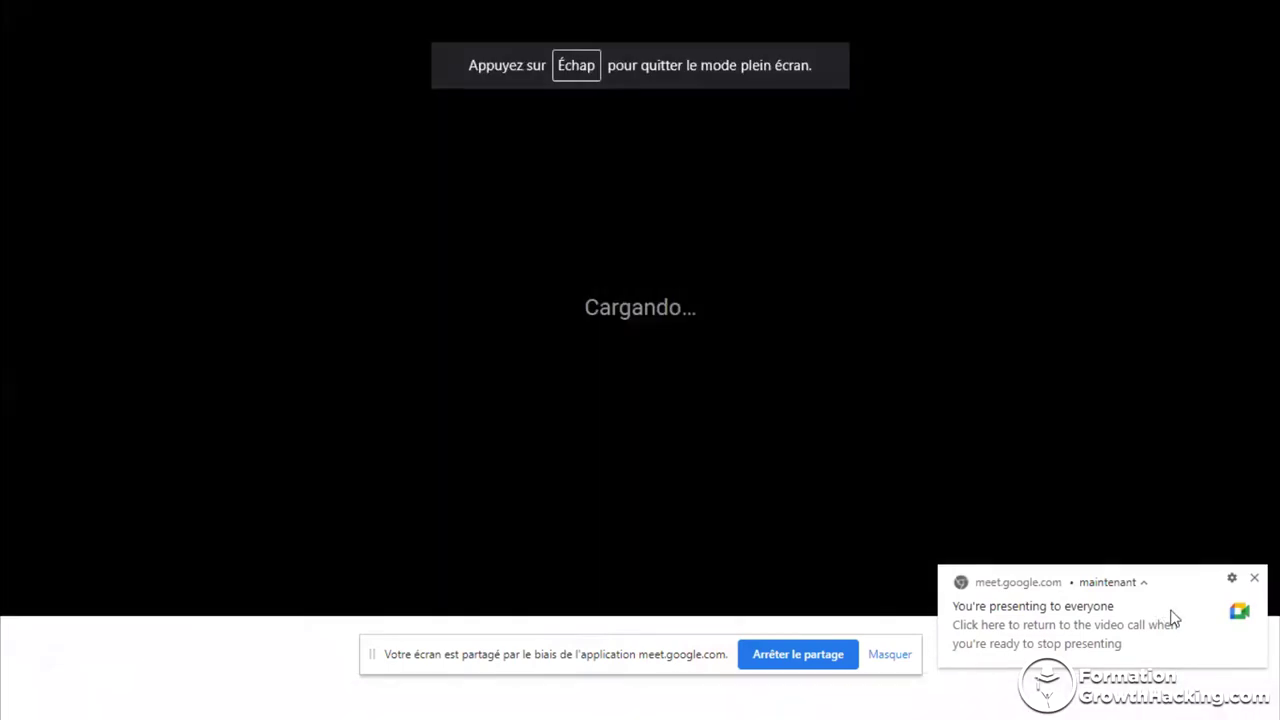
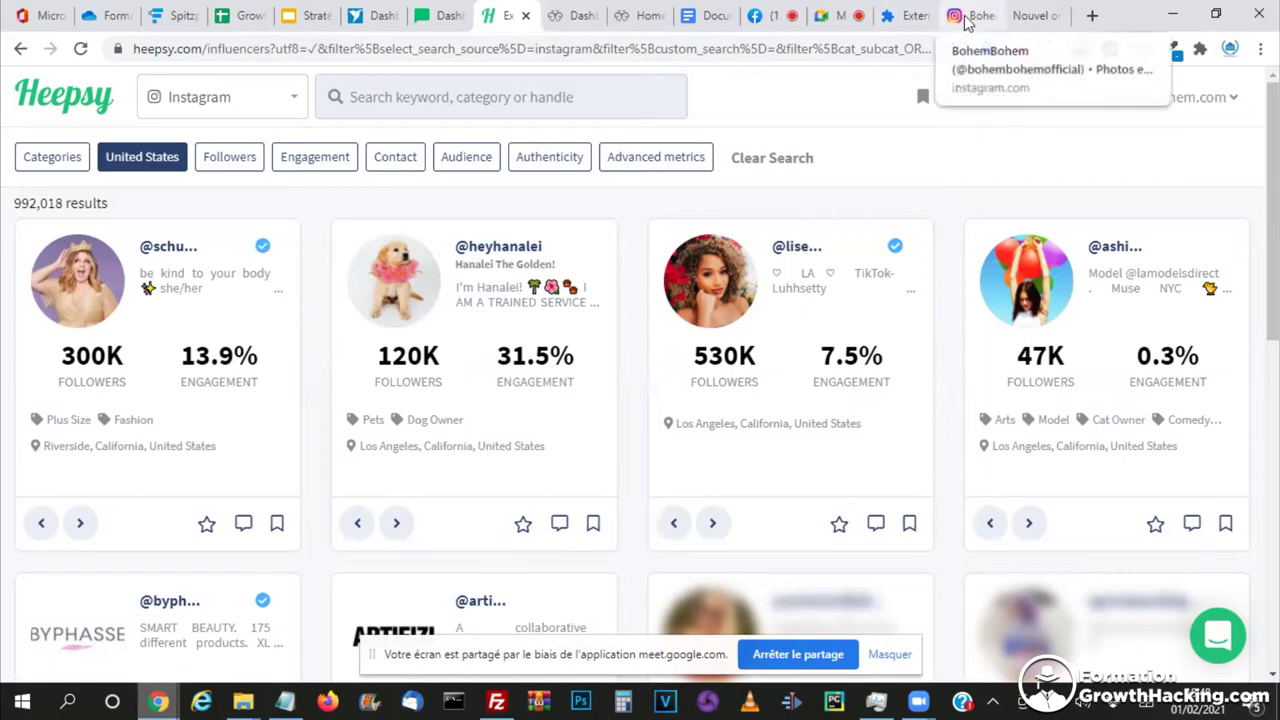
- Show the BohemBohem Instagram profile and filter the Heepsy United States results to influencers with 5K to 10K followers
left_click(966, 18)
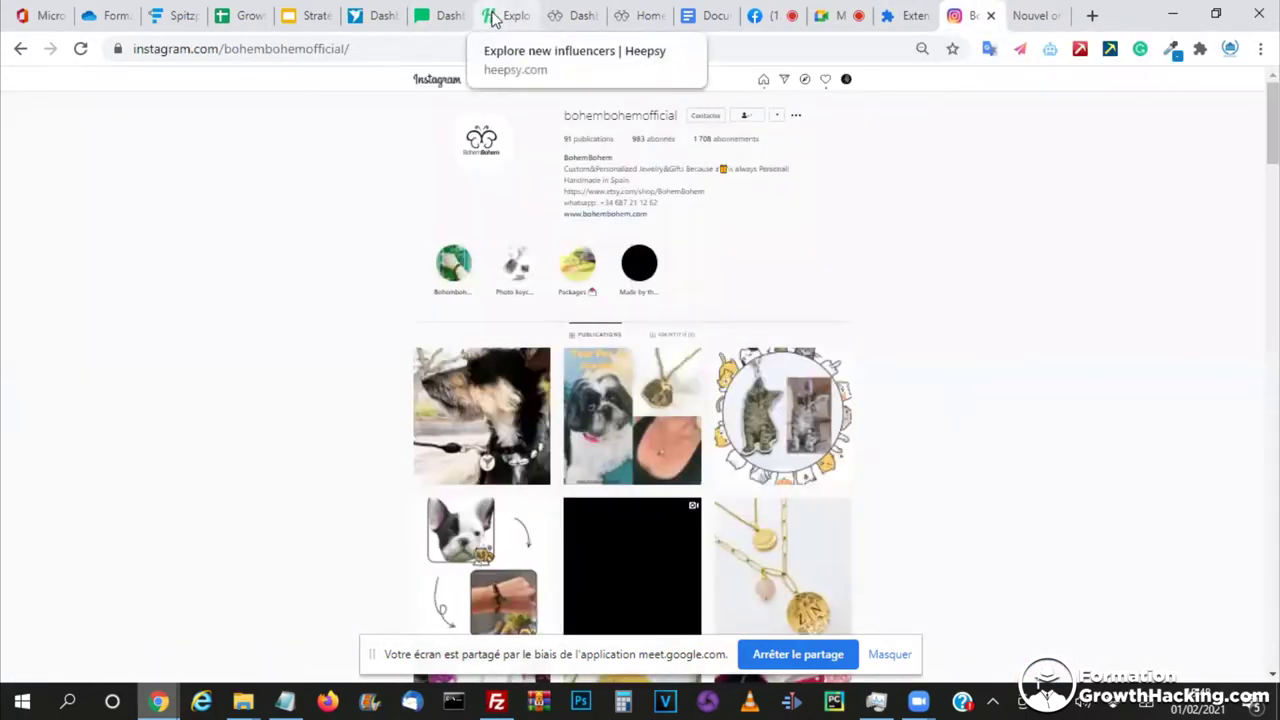
left_click(510, 15)
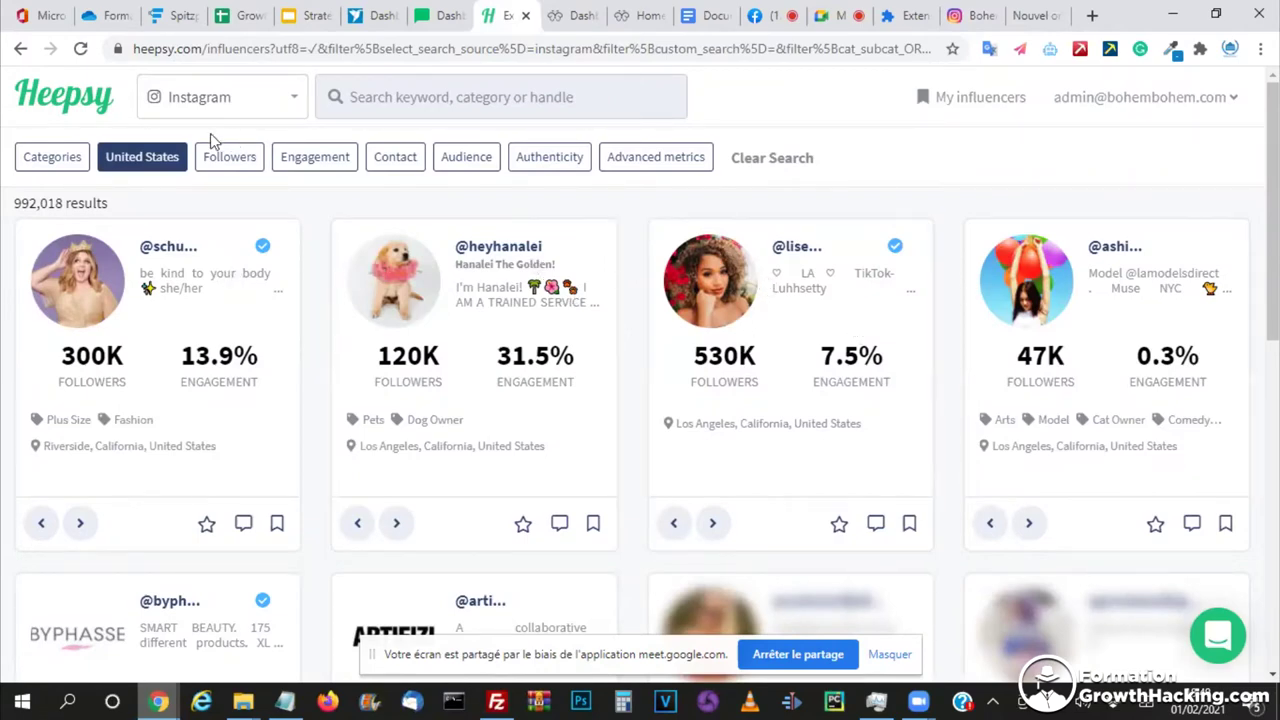
left_click(236, 158)
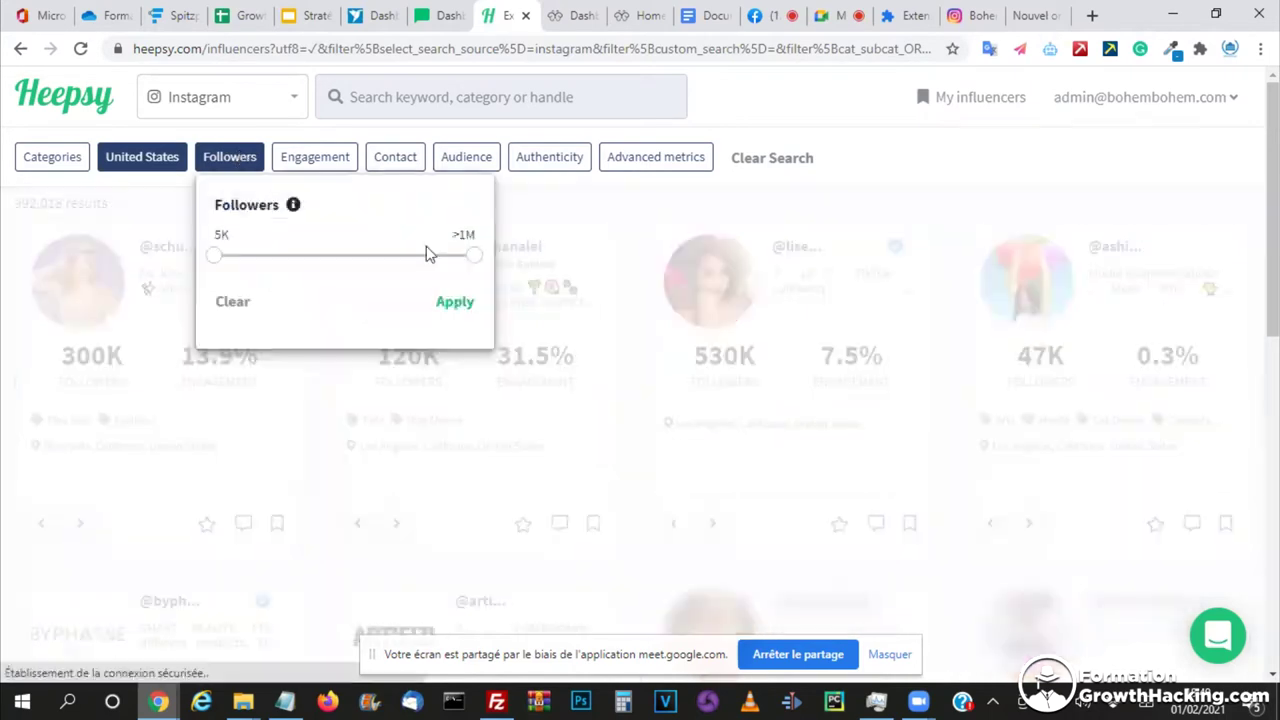
left_click_drag(259, 262, 237, 259)
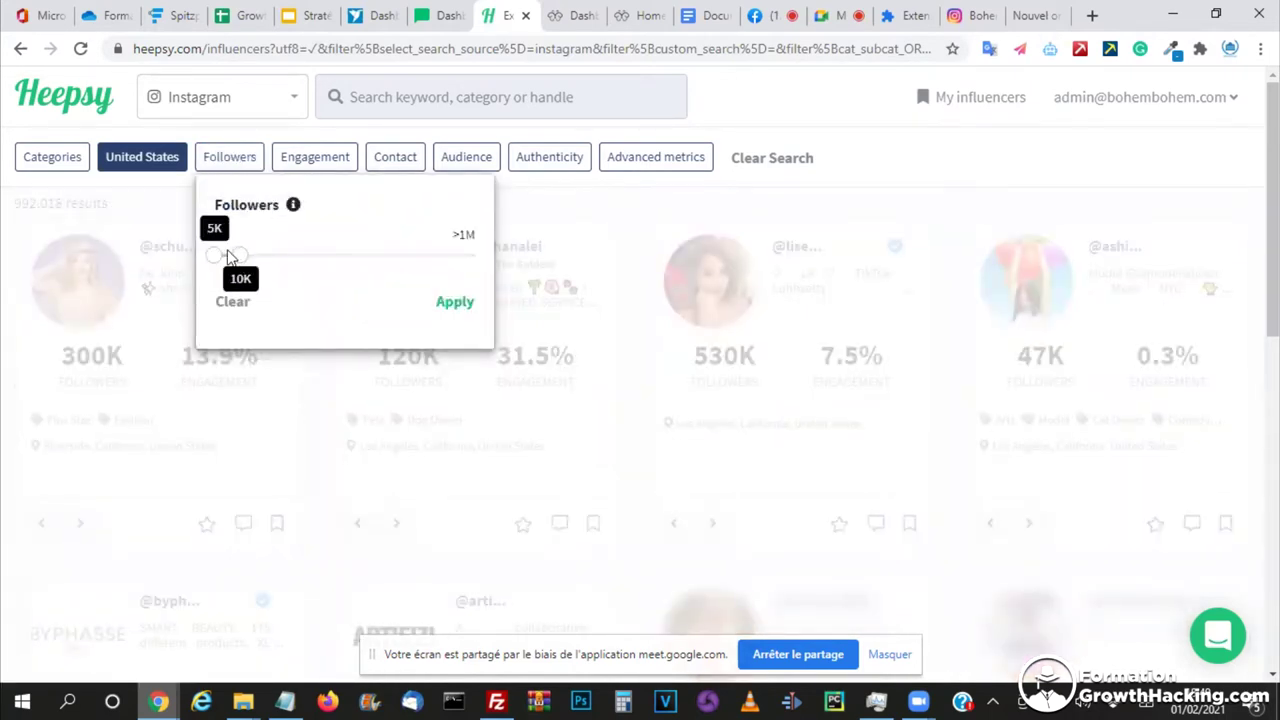
left_click_drag(229, 257, 240, 258)
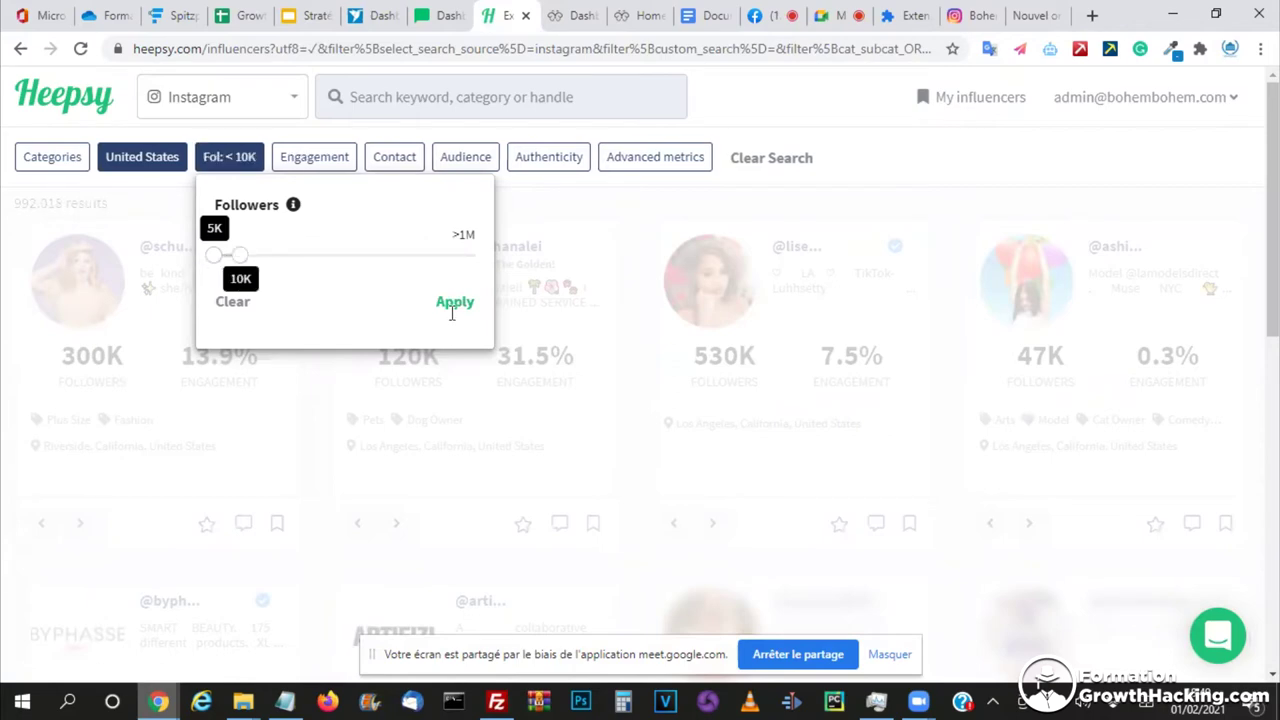
left_click(455, 303)
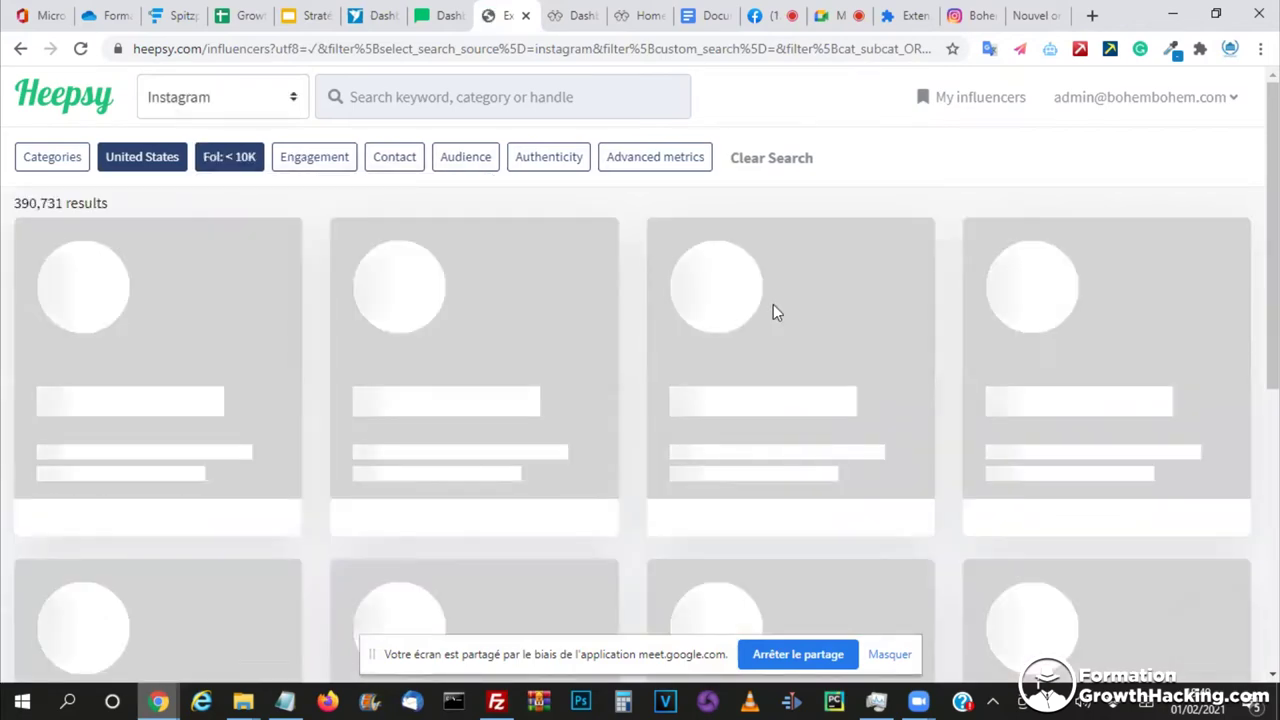
- Switch to the BohemBohem shop's home page and point out its full web address
left_click(550, 12)
left_click(634, 14)
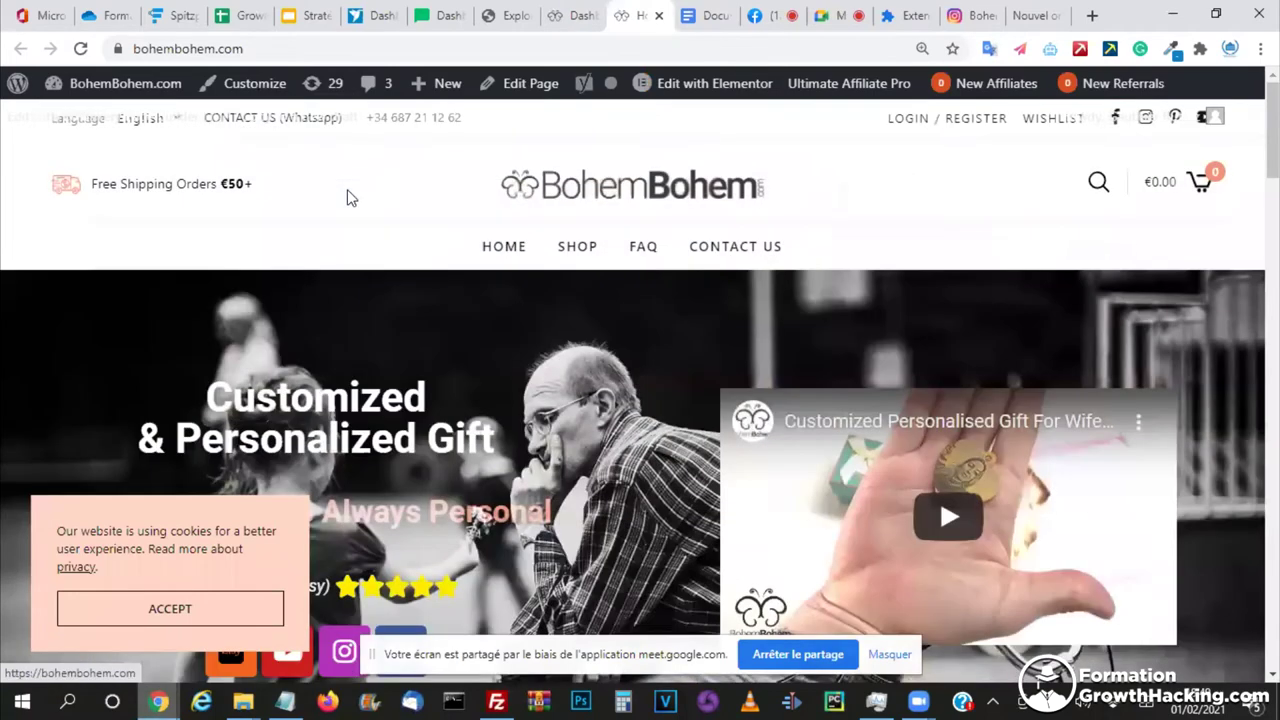
left_click(137, 48)
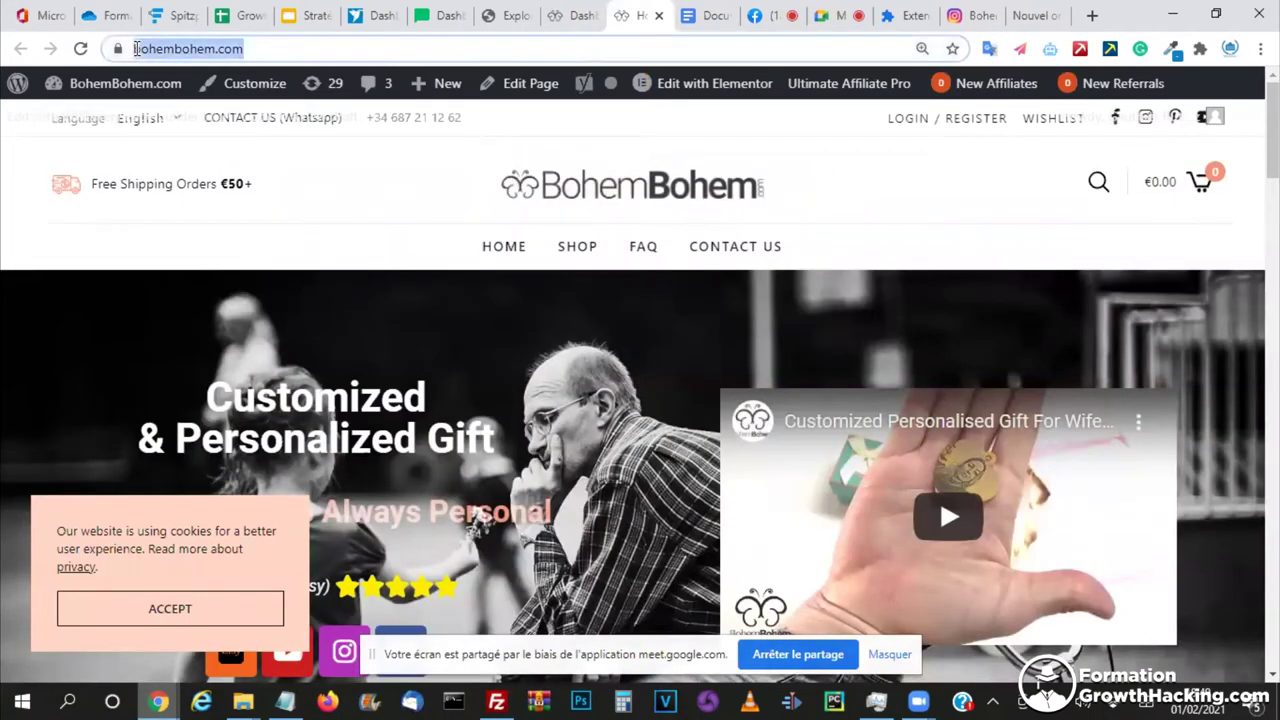
left_click(309, 47)
left_click(625, 218)
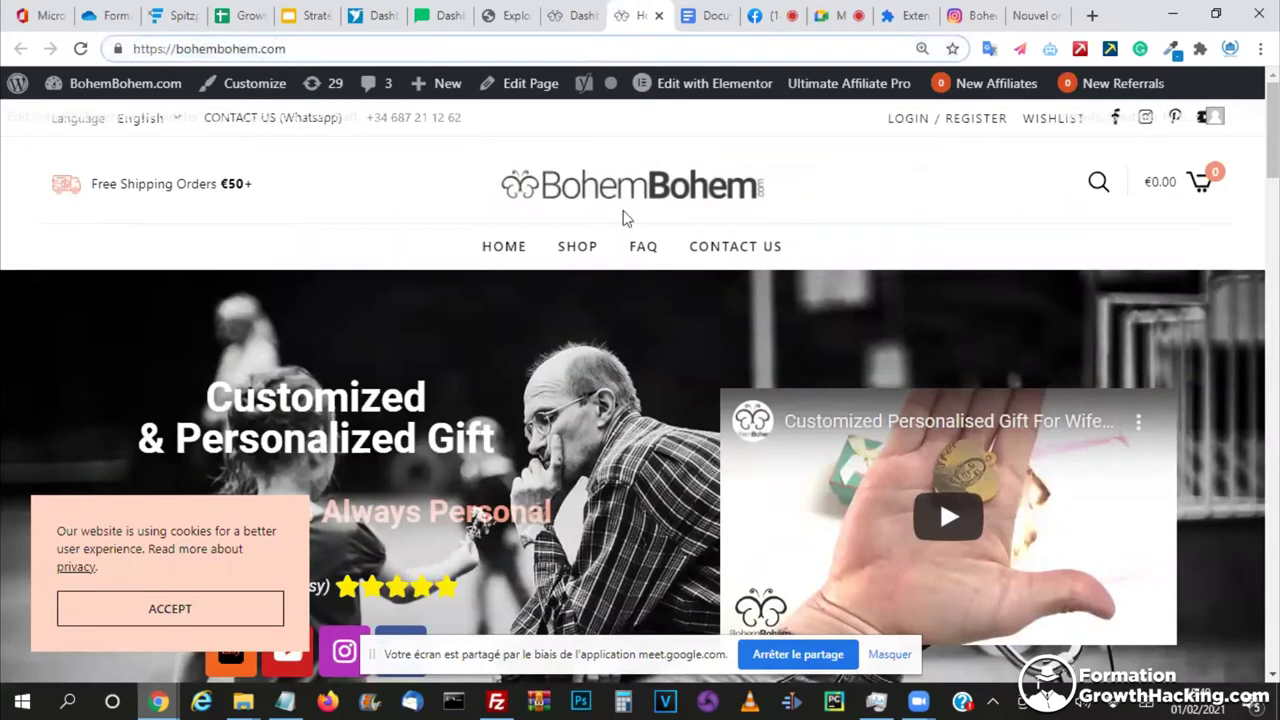
- Browse the home page's personalized necklaces, pet portraits and photo keychains, and return to the Create a Personalized Gift section
scroll(623, 210, "down", 1)
scroll(623, 210, "down", 5)
scroll(625, 312, "down", 3)
scroll(440, 397, "down", 5)
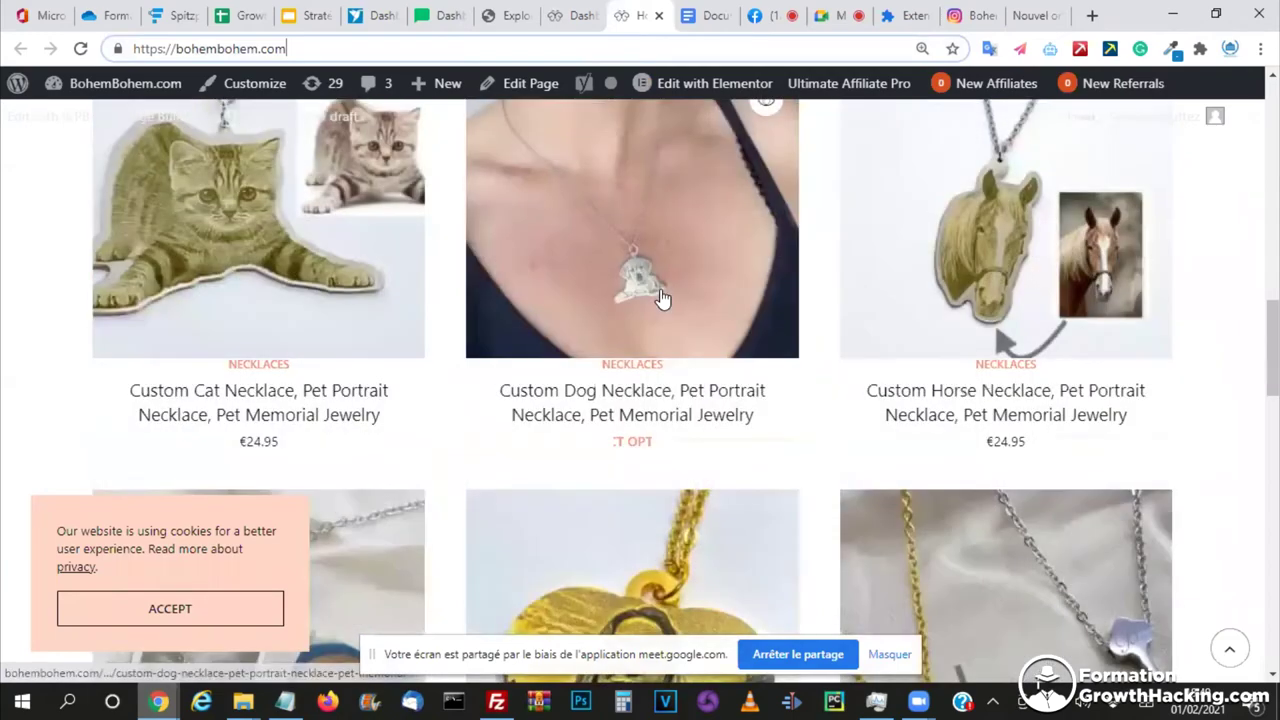
scroll(660, 298, "down", 9)
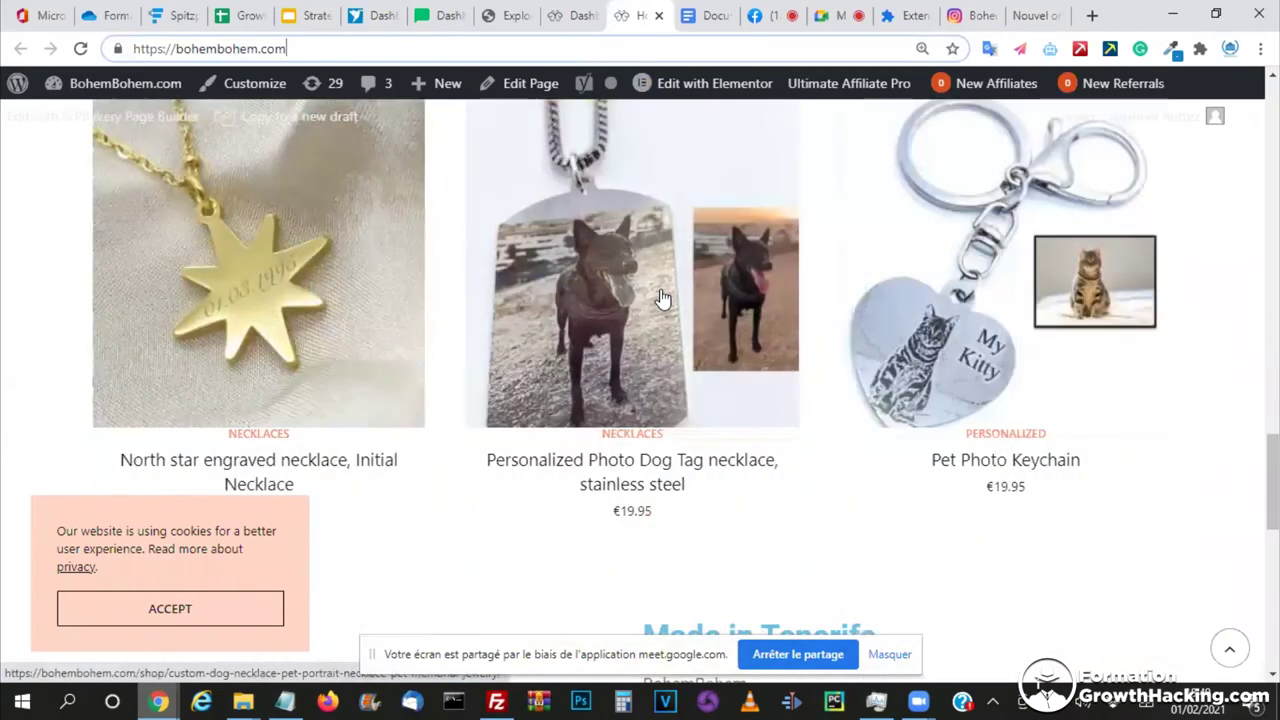
scroll(660, 298, "up", 9)
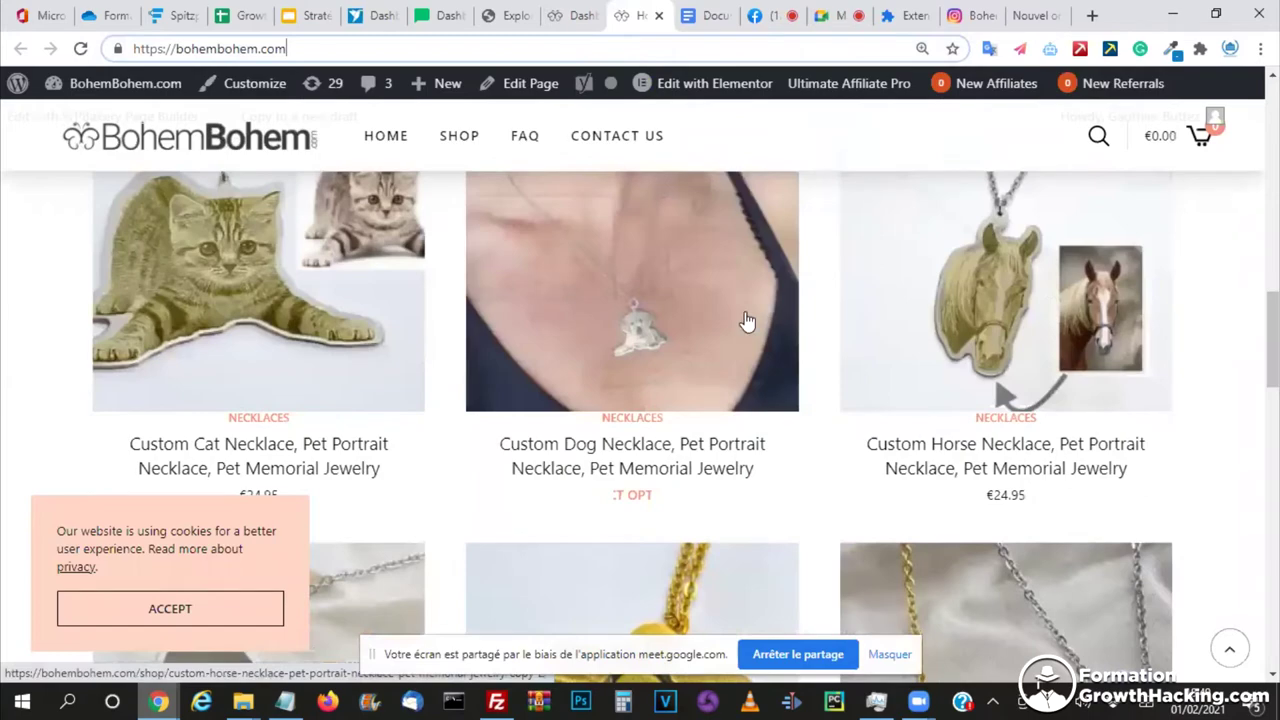
scroll(622, 410, "down", 3)
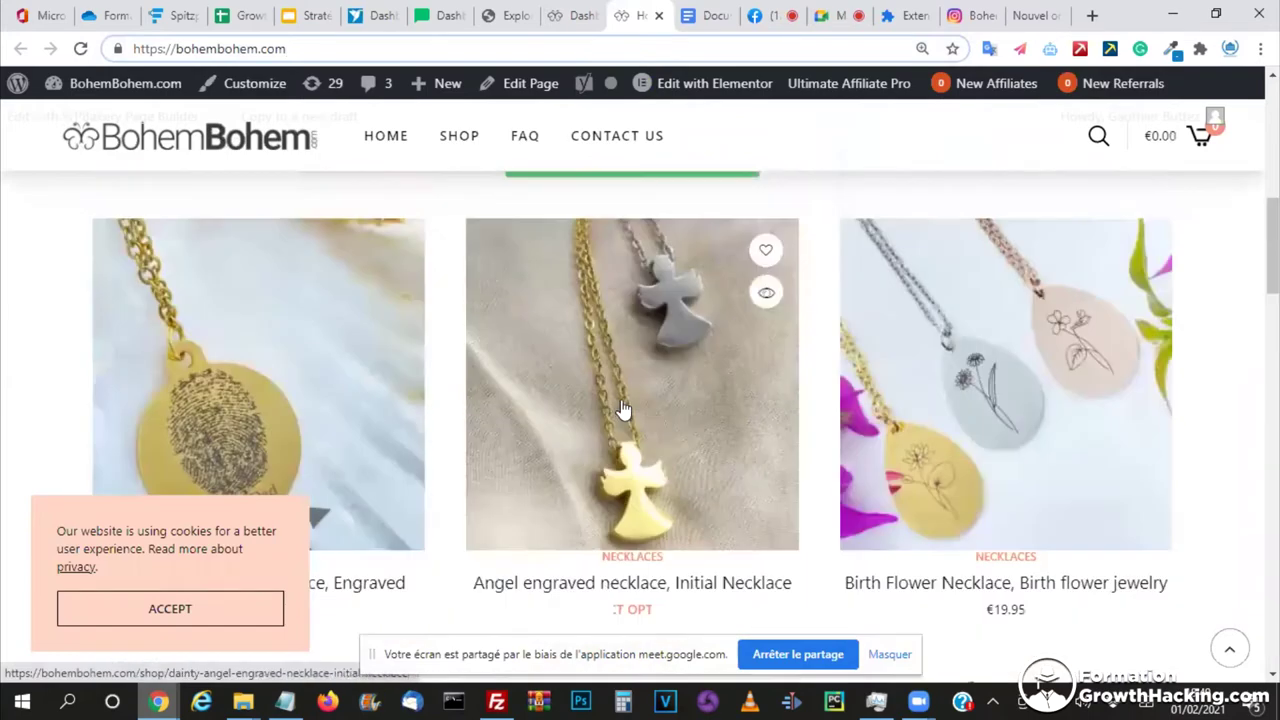
scroll(622, 410, "down", 2)
key("Return")
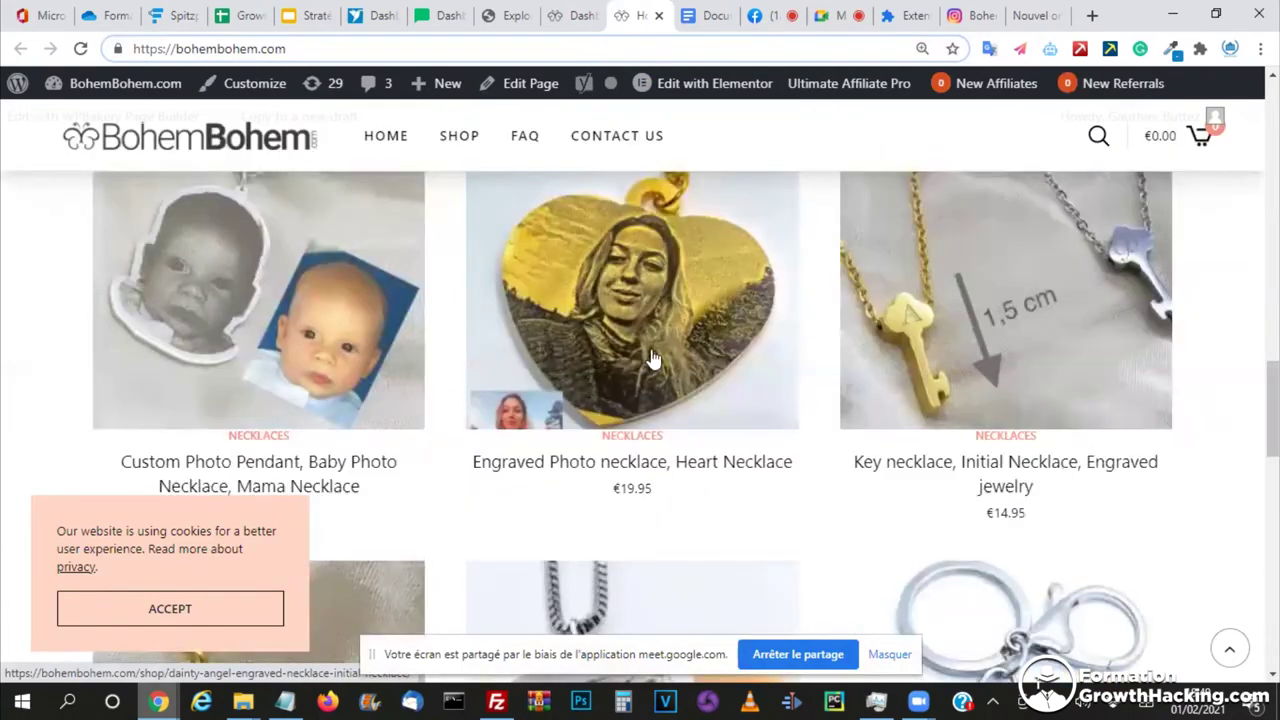
scroll(652, 358, "up", 3)
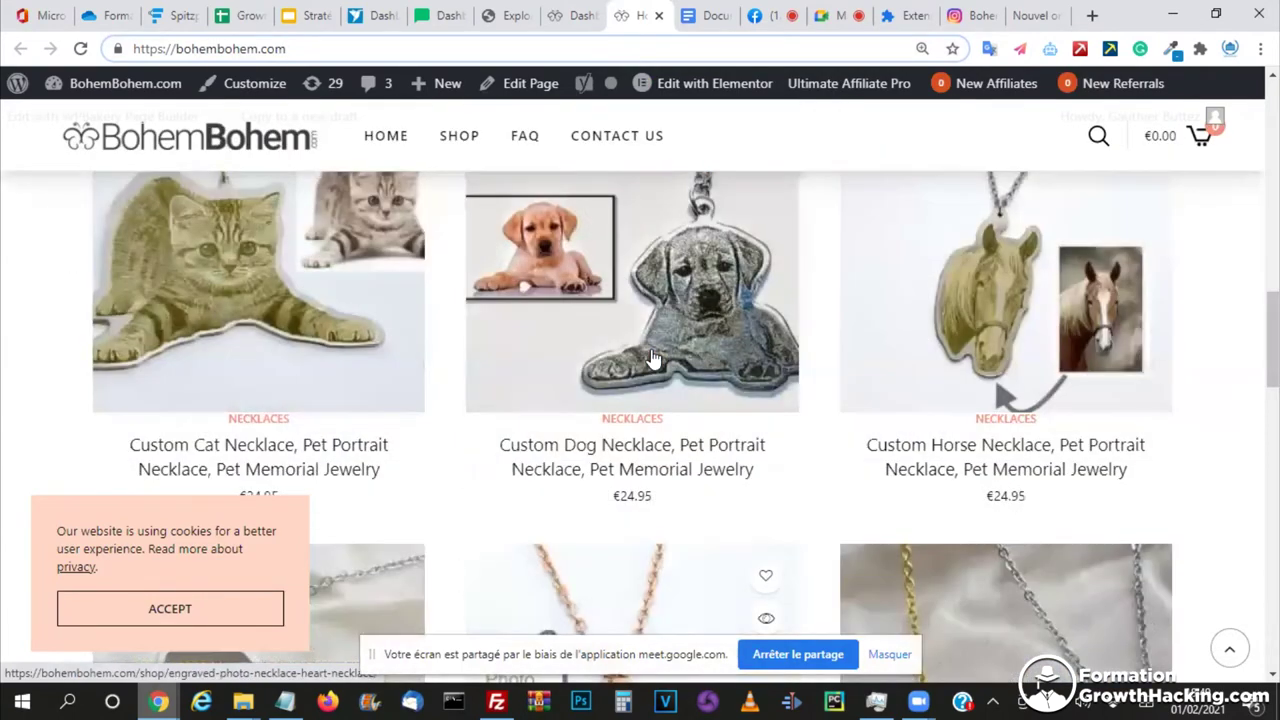
scroll(652, 358, "up", 5)
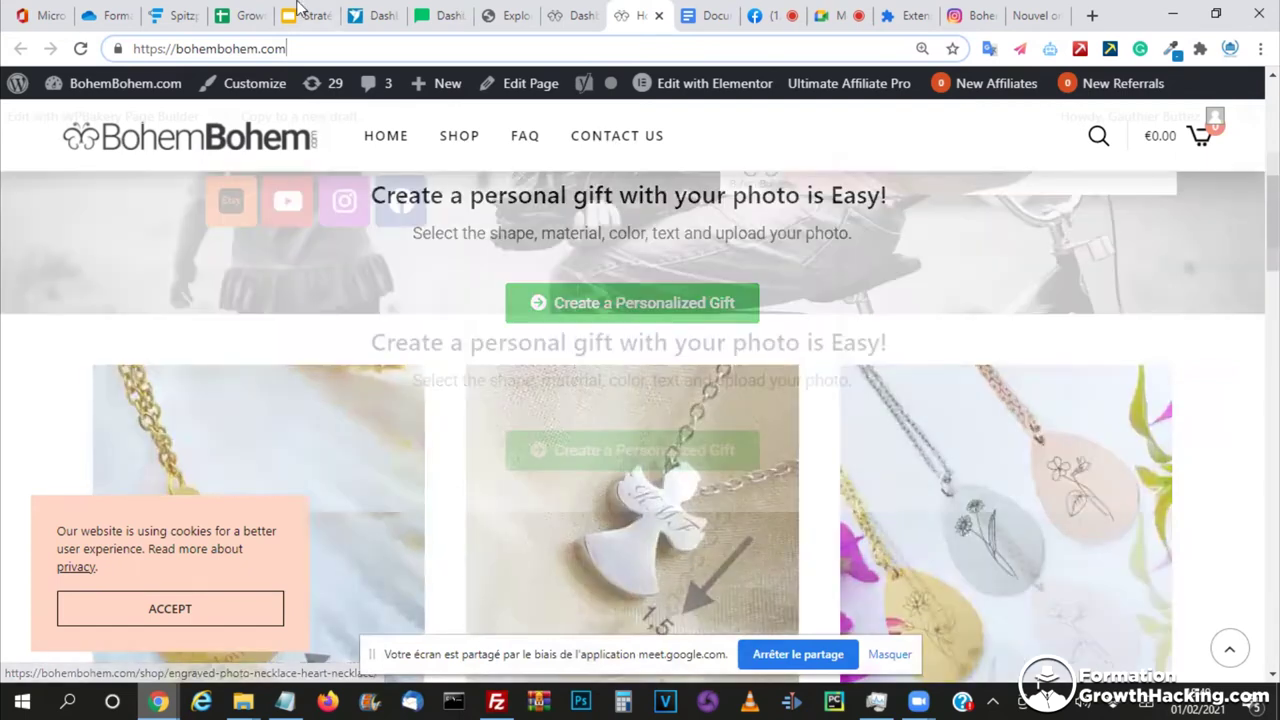
- Switch to the MailerLite dashboard, with a short return to the Stratégie Emailing presentation, and review the account's subscribers and plan
key("ctrl+7")
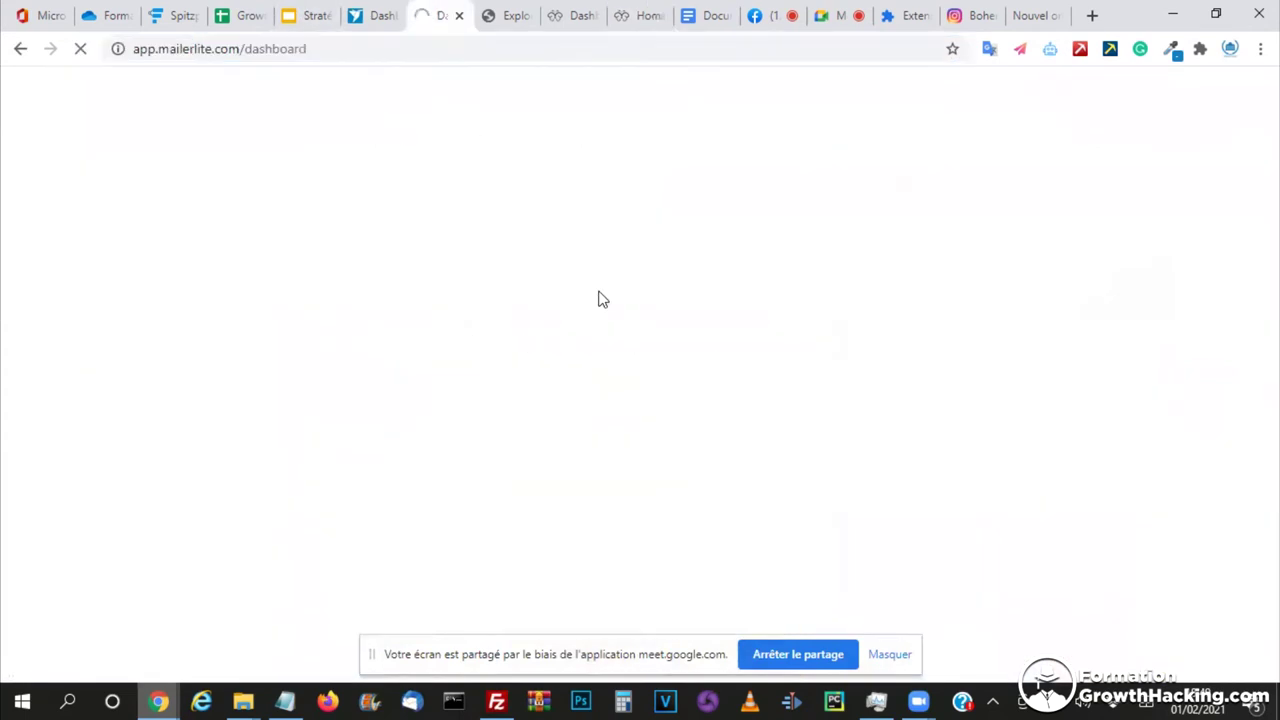
left_click(307, 12)
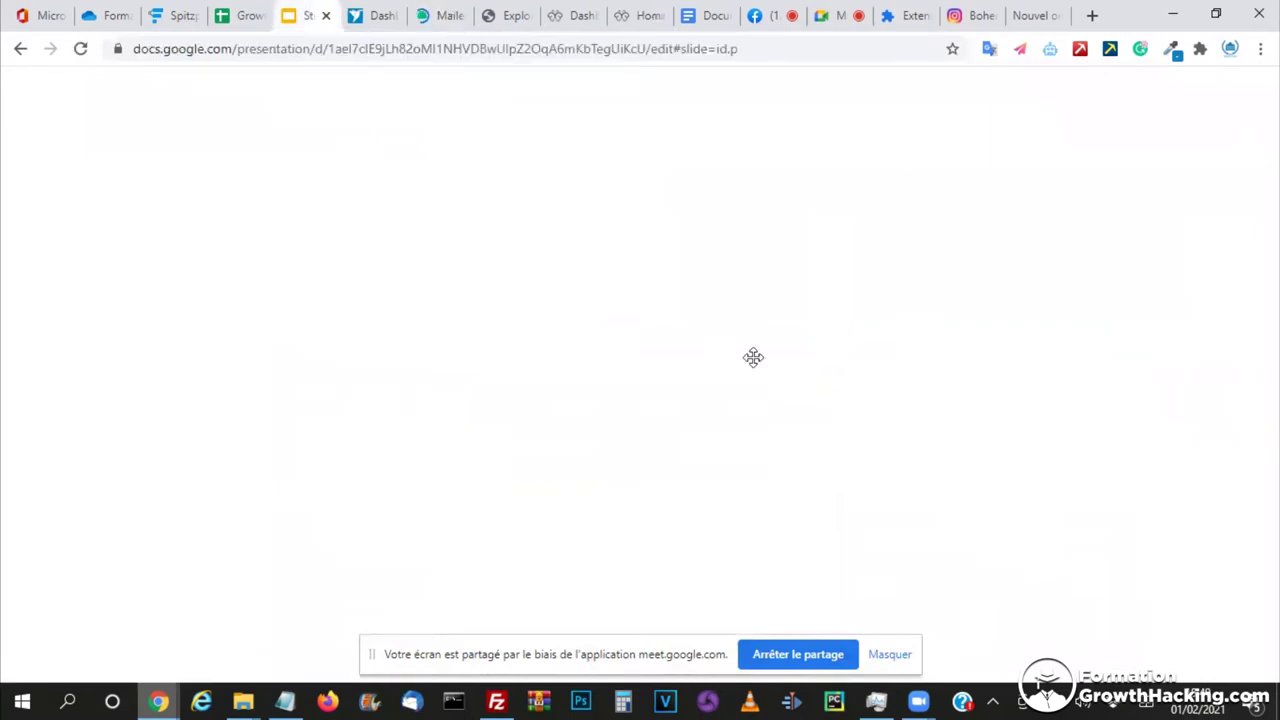
key("ctrl+Tab")
key("ctrl+Tab")
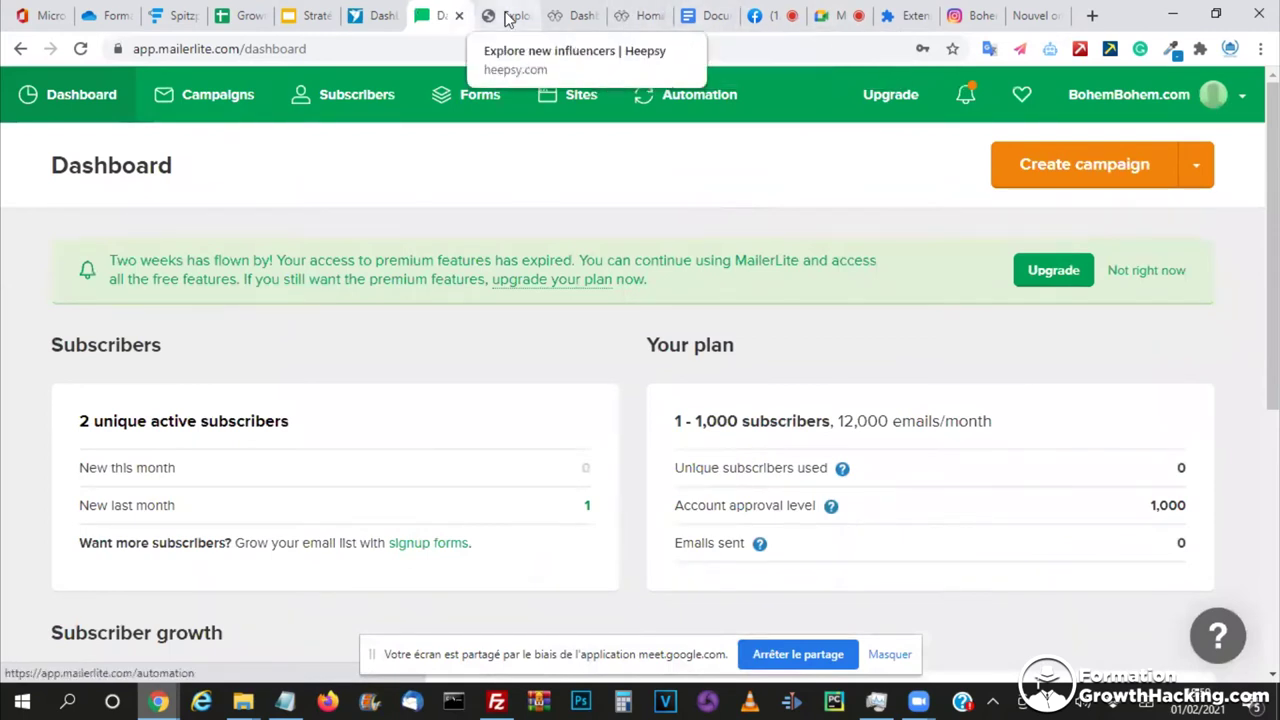
- Return to the Heepsy results filtered to under 10K followers and point out the paraglider and skier's profile
left_click(889, 17)
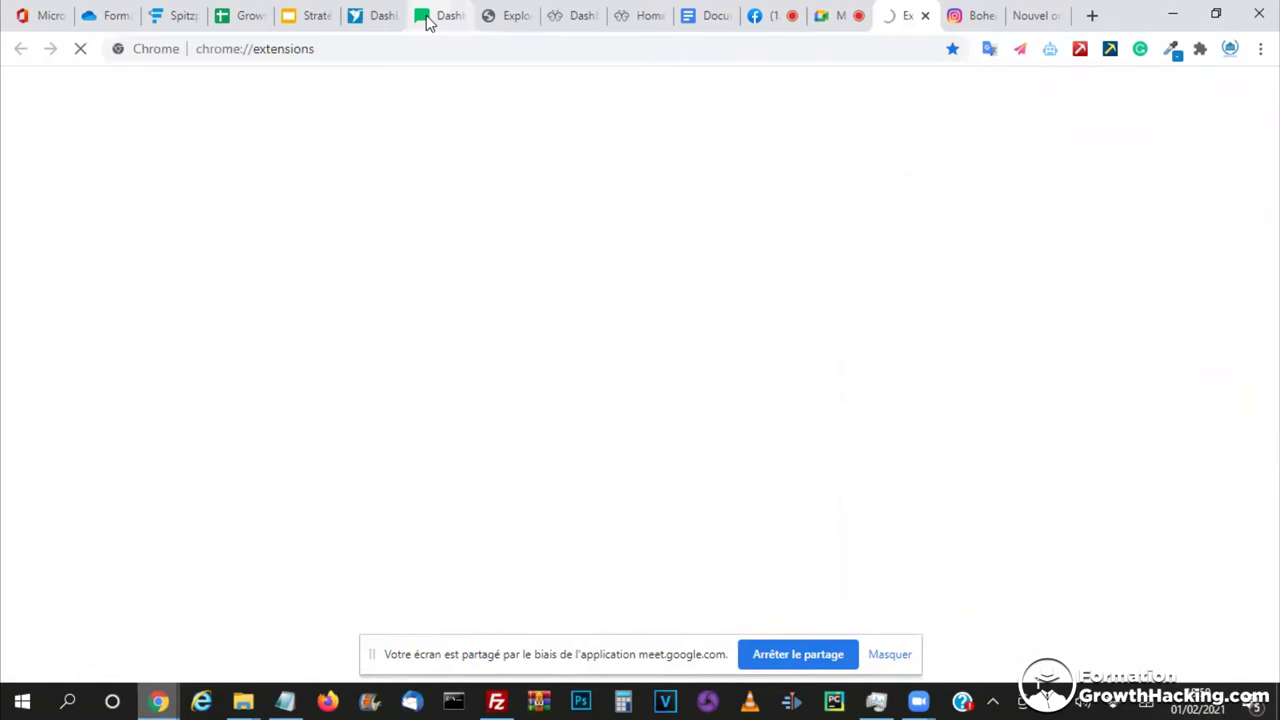
left_click(508, 20)
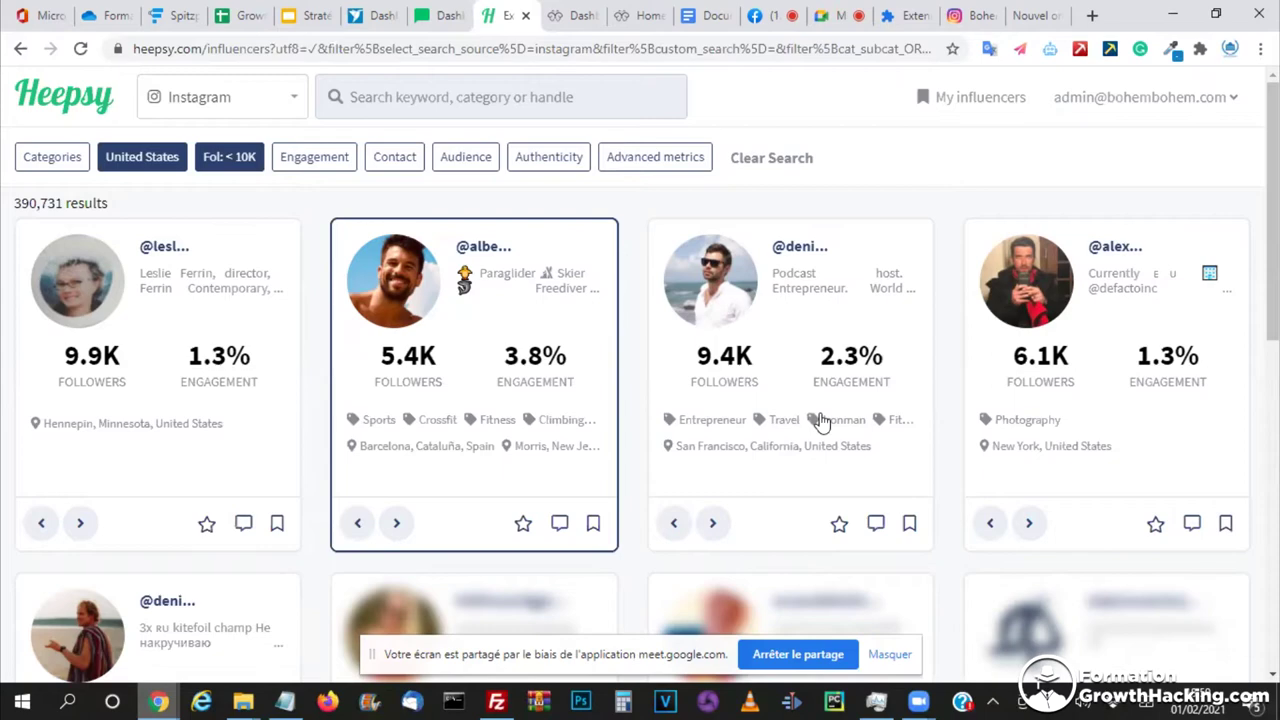
left_click(393, 287)
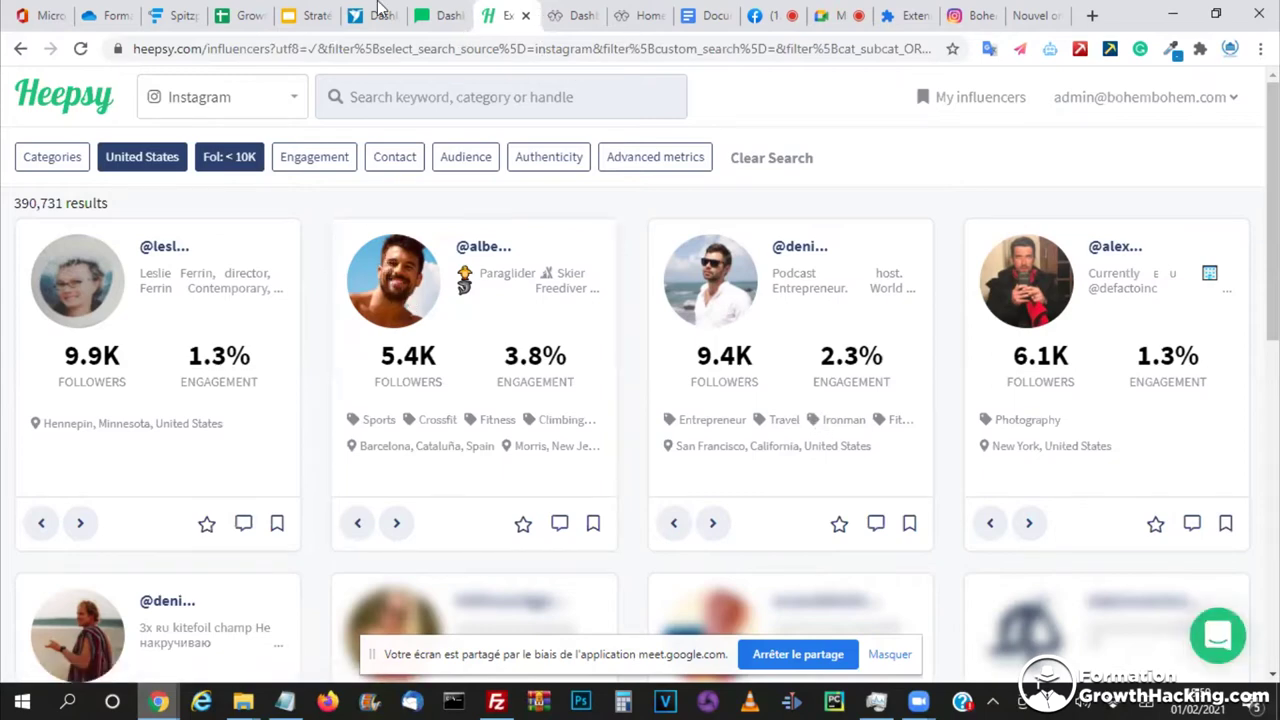
- Show the Stratégie Emailing slide once more and go back to the MailerLite dashboard
left_click(308, 15)
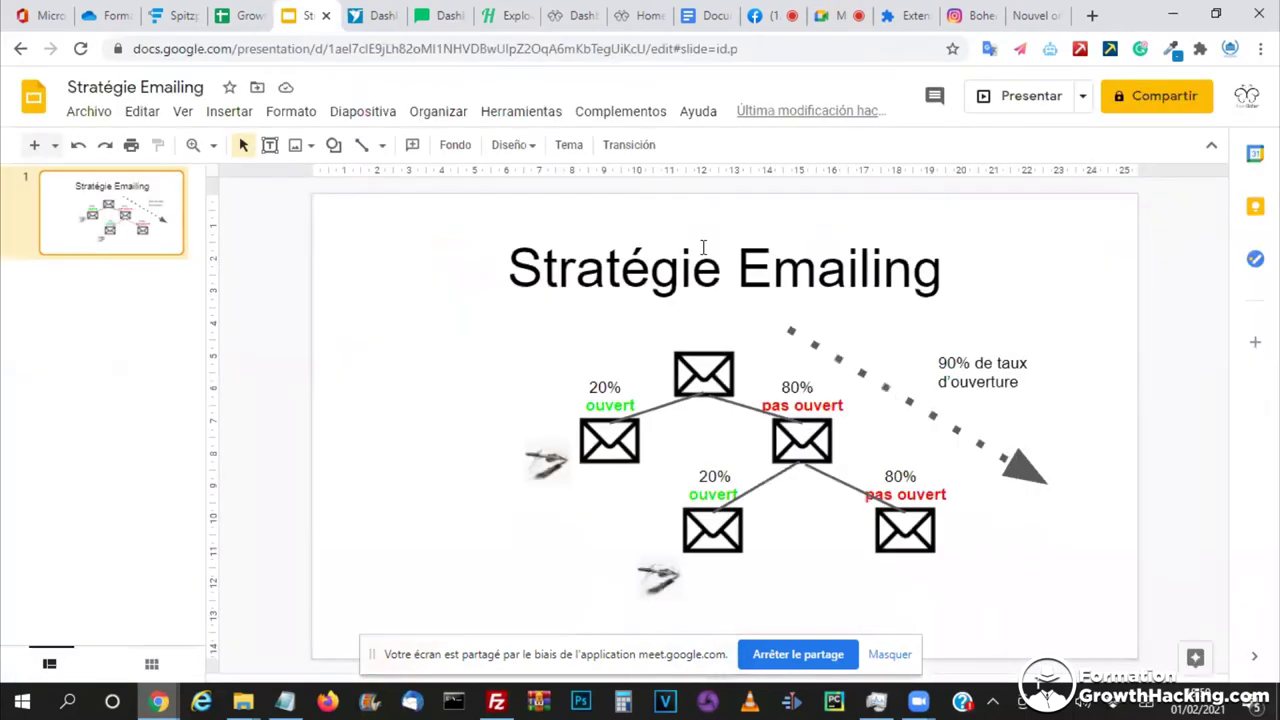
left_click(433, 17)
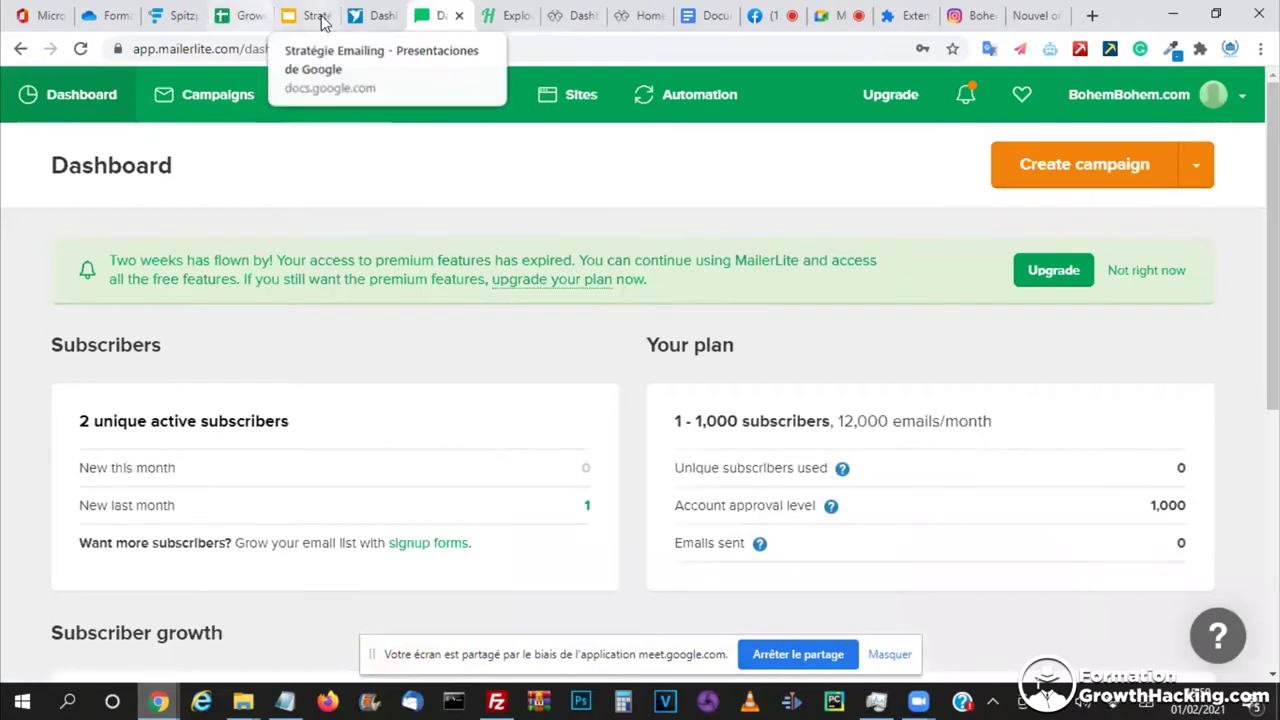
- Switch to the Spitzpomeranian.com funnel in Funnelytics and examine its Automation Lead Nurturing and Automation Offers email sequences
left_click(170, 20)
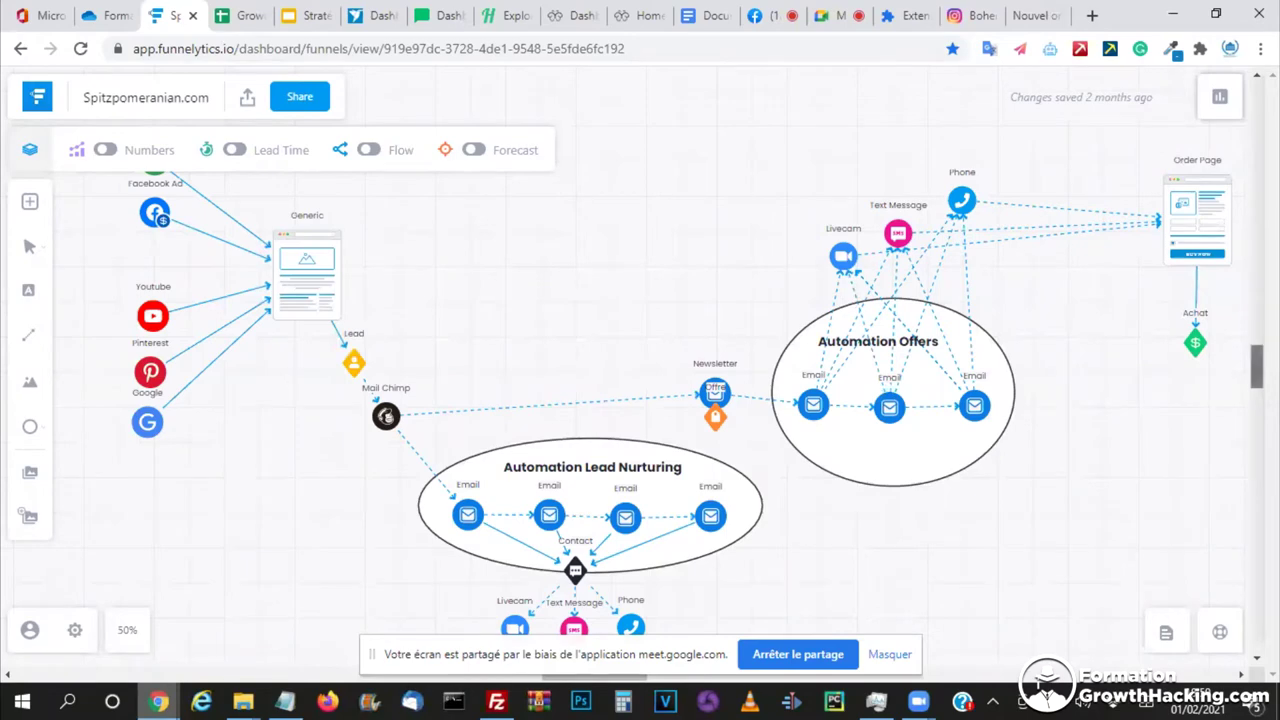
scroll(640, 380, "down", 1)
scroll(640, 380, "down", 1)
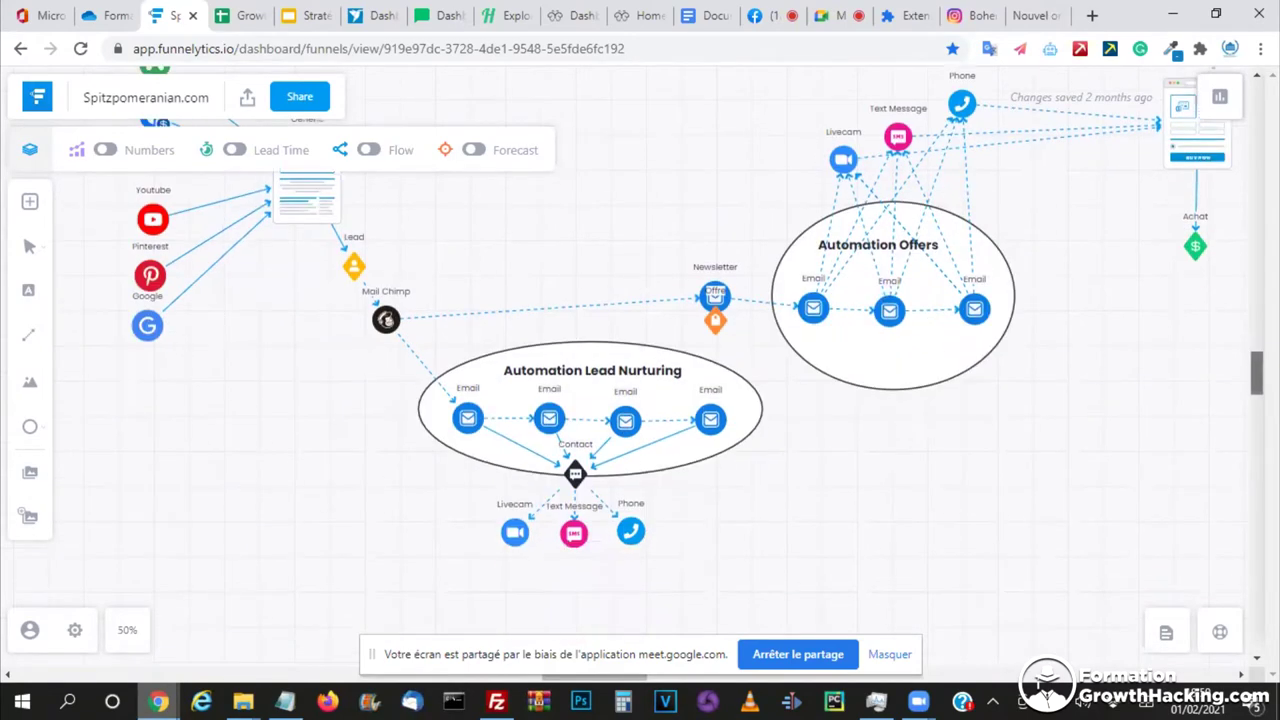
scroll(542, 268, "down", 1)
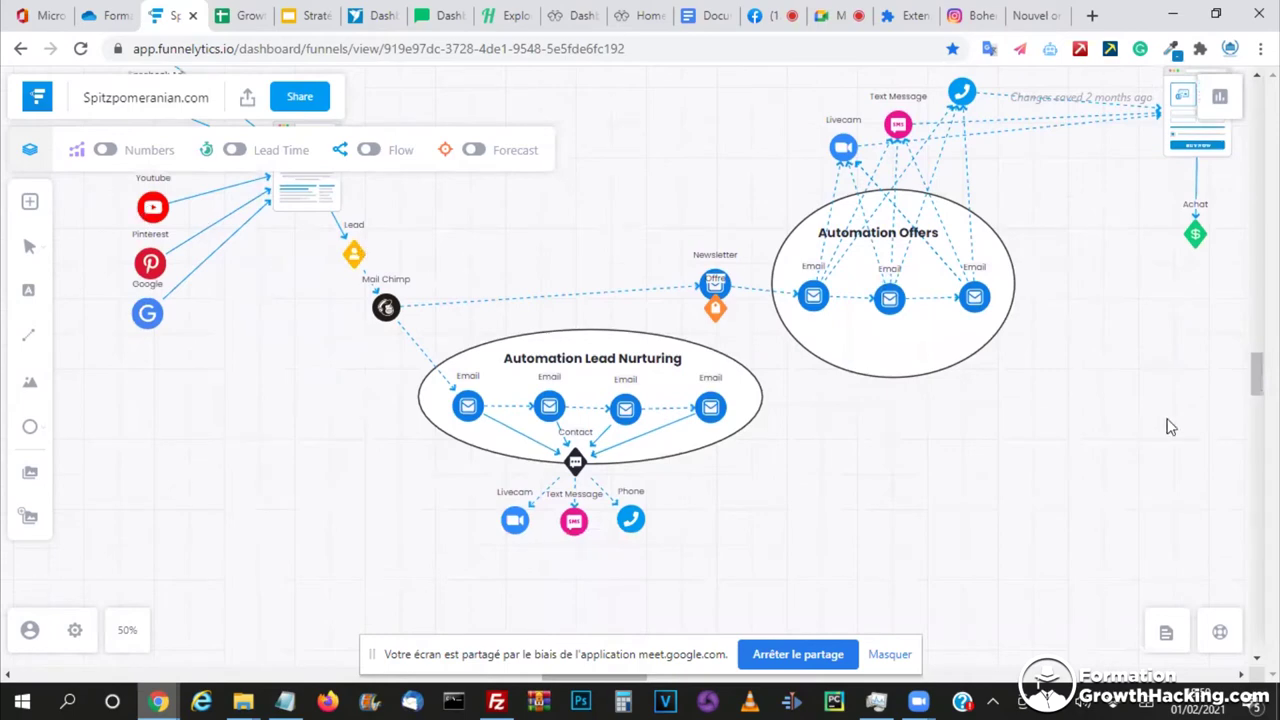
scroll(476, 358, "up", 3)
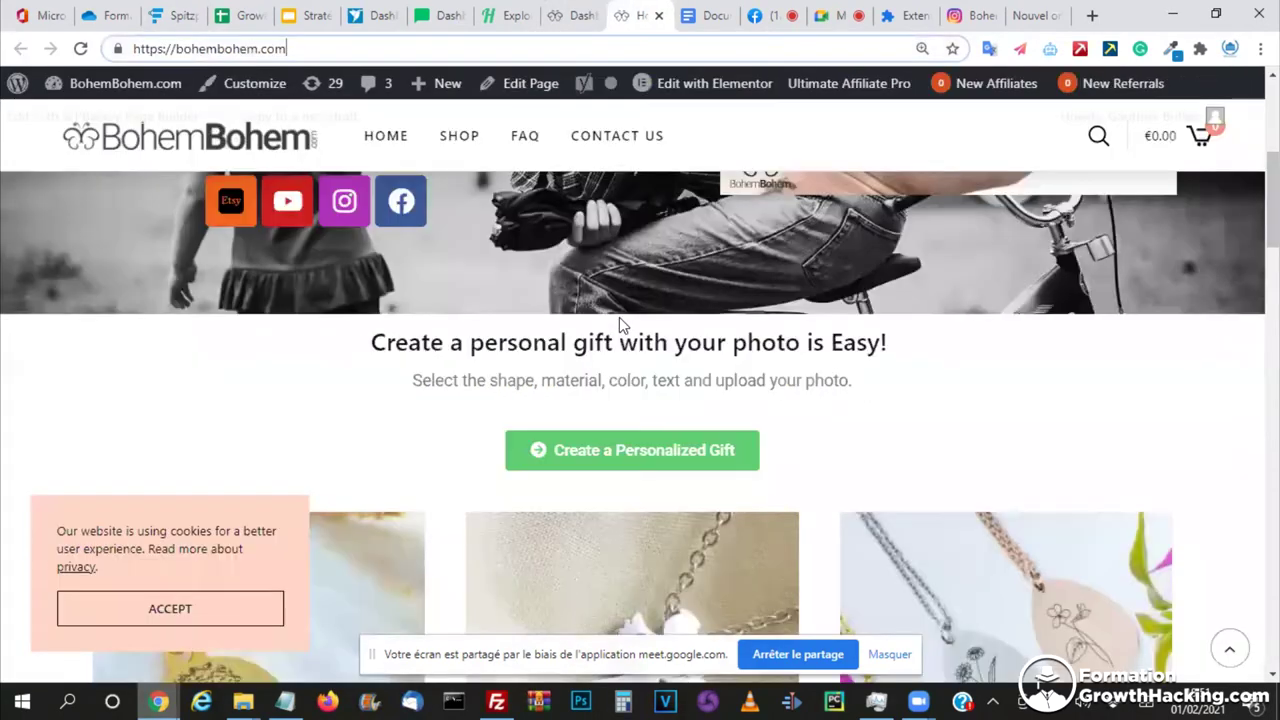
- Look through the engraved necklaces and pet portrait necklaces on the BohemBohem home page again
scroll(619, 325, "down", 3)
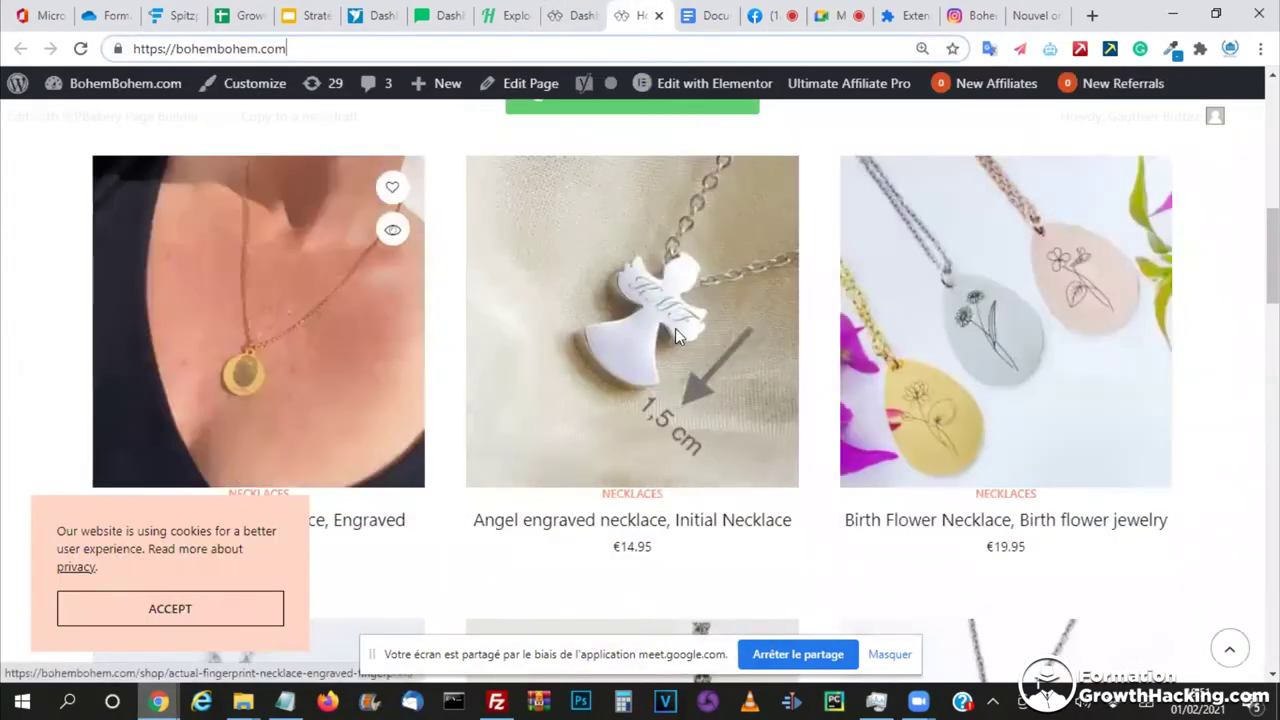
scroll(575, 425, "down", 3)
scroll(586, 341, "down", 3)
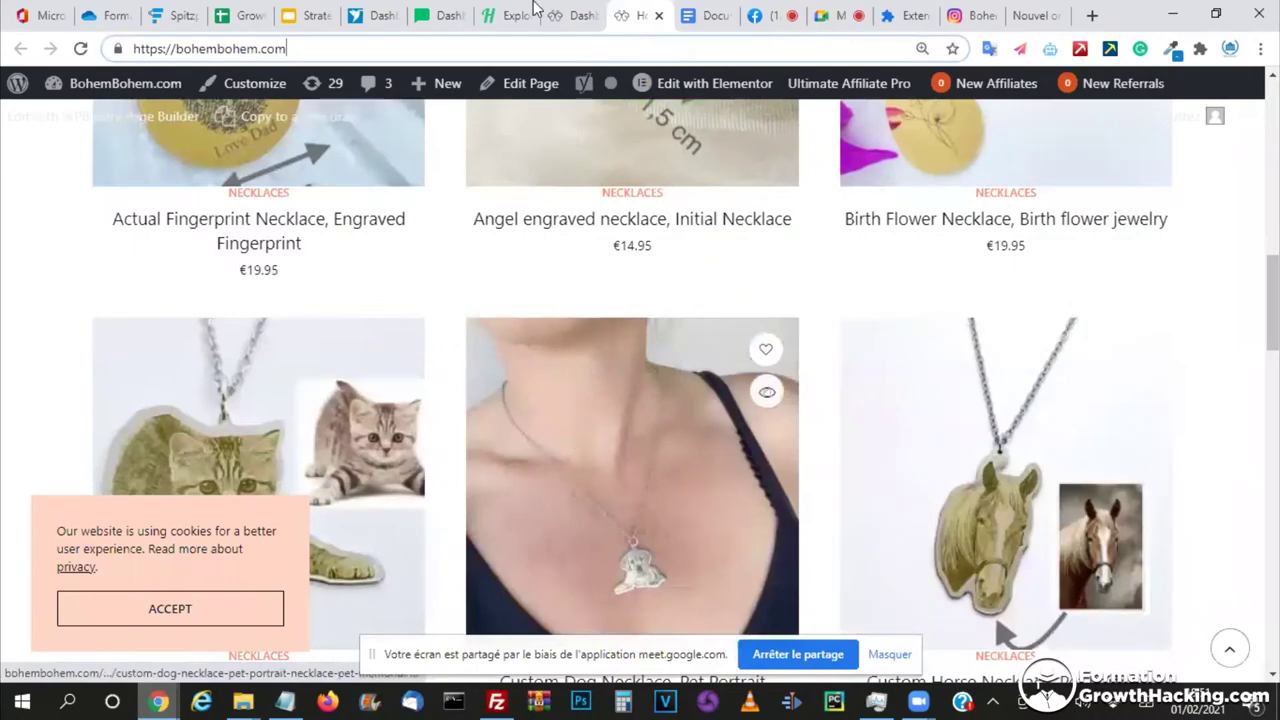
- Switch back to the Spitzpomeranian.com funnel in Funnelytics and point out the link from Mail Chimp to the Automation Lead Nurturing sequence
left_click(447, 10)
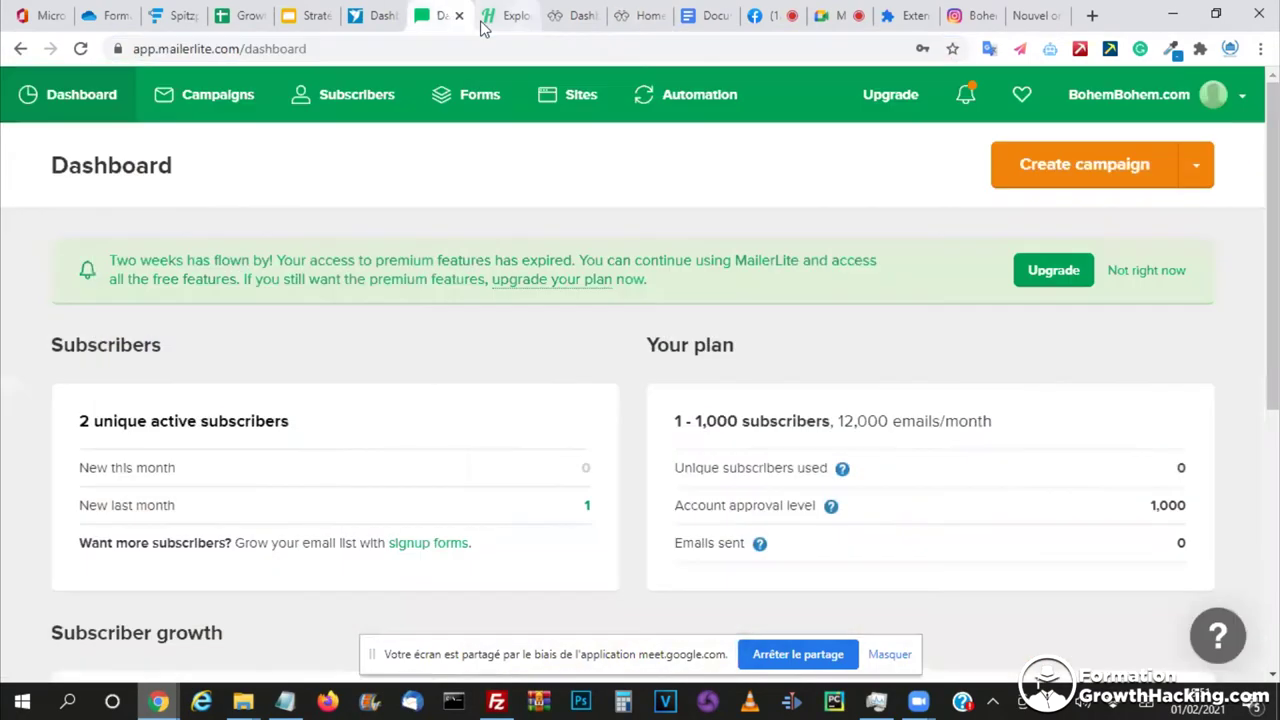
left_click(316, 15)
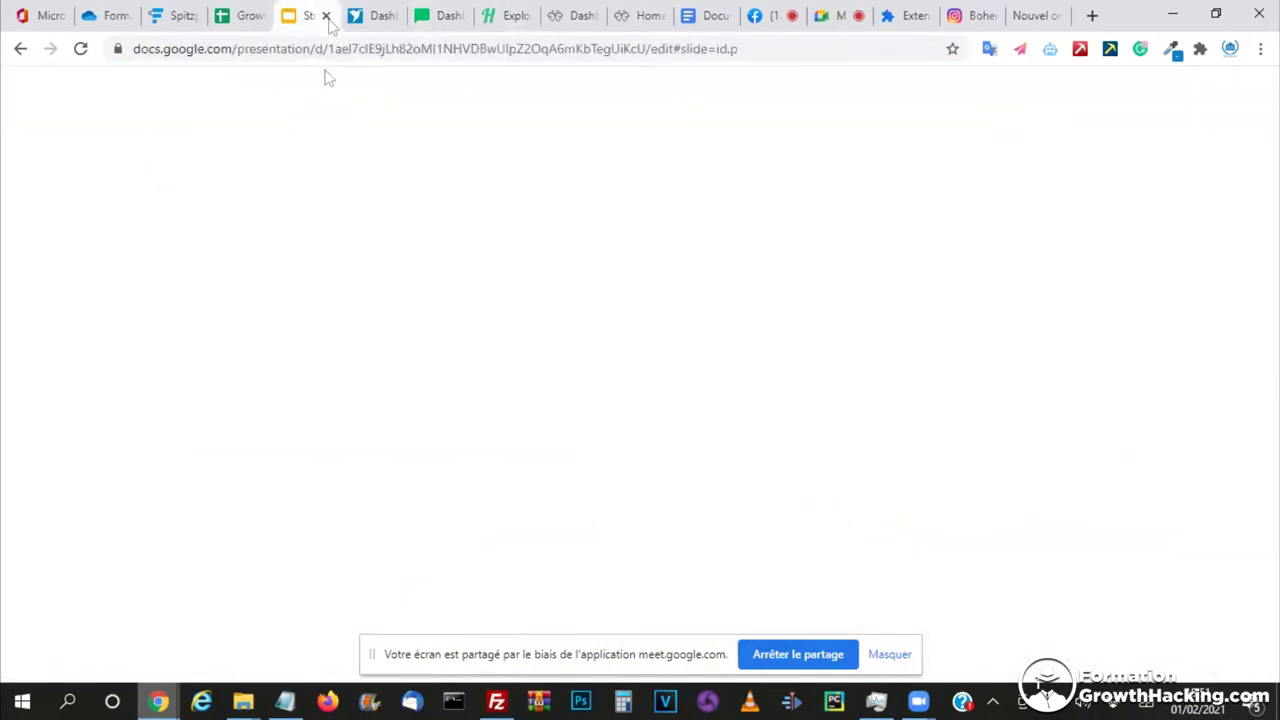
key("ctrl+Tab")
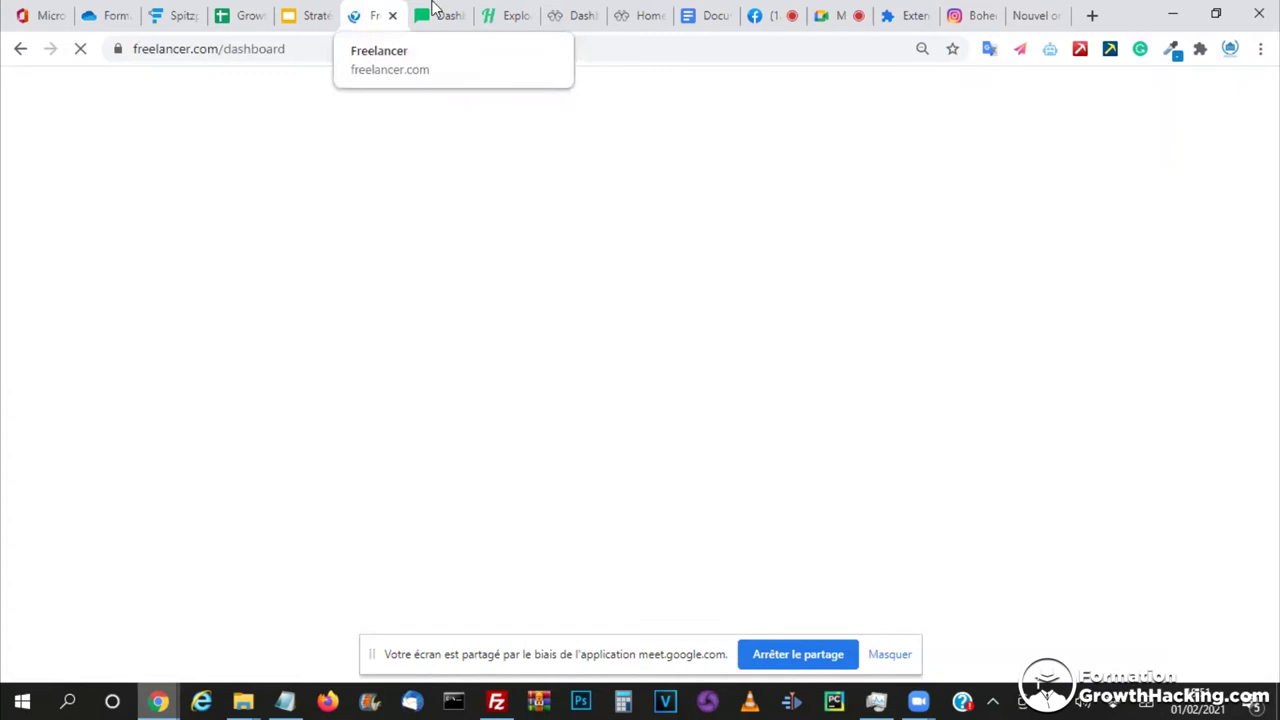
left_click(170, 12)
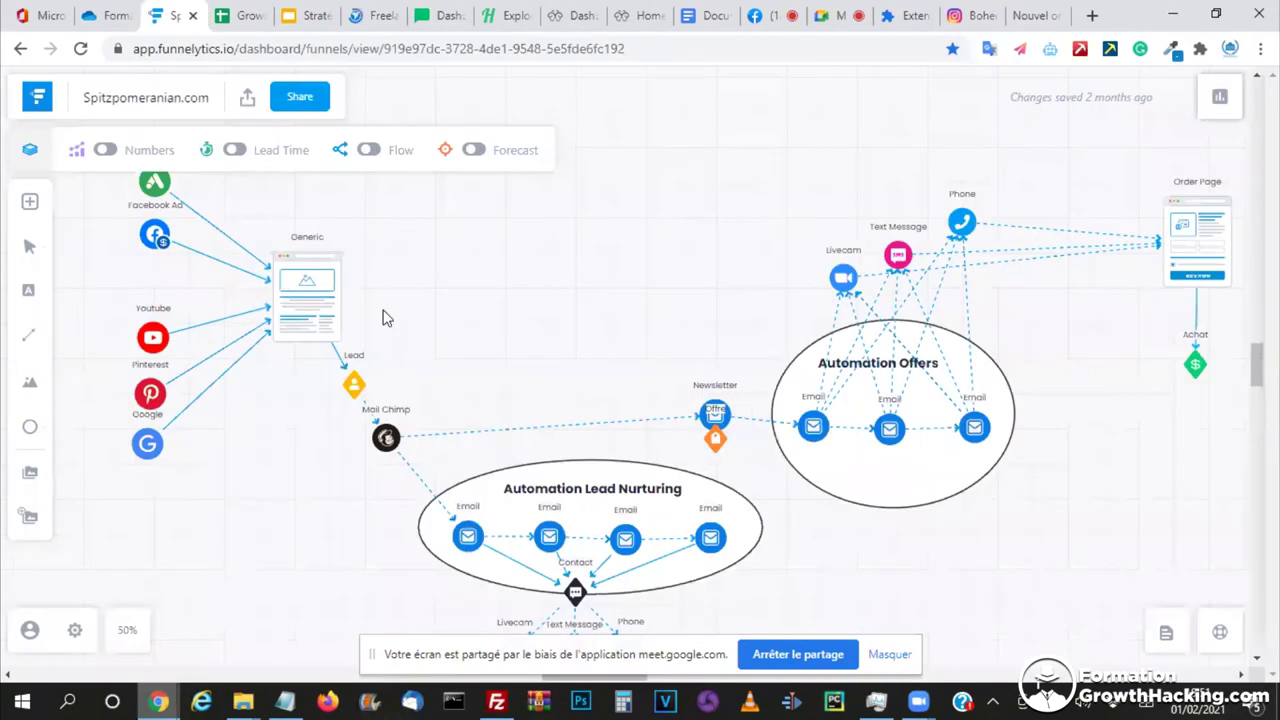
left_click(448, 510)
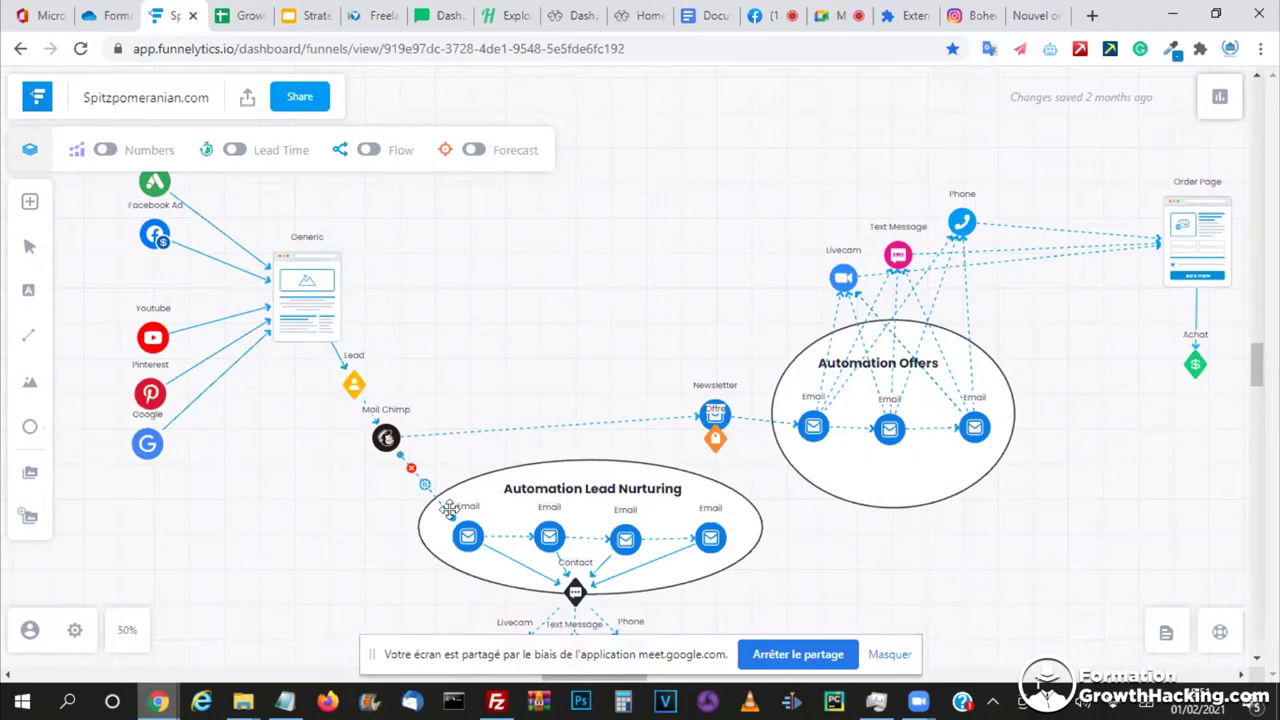
- Show the Stratégie Emailing slide again and return to the Heepsy influencer search
left_click(305, 12)
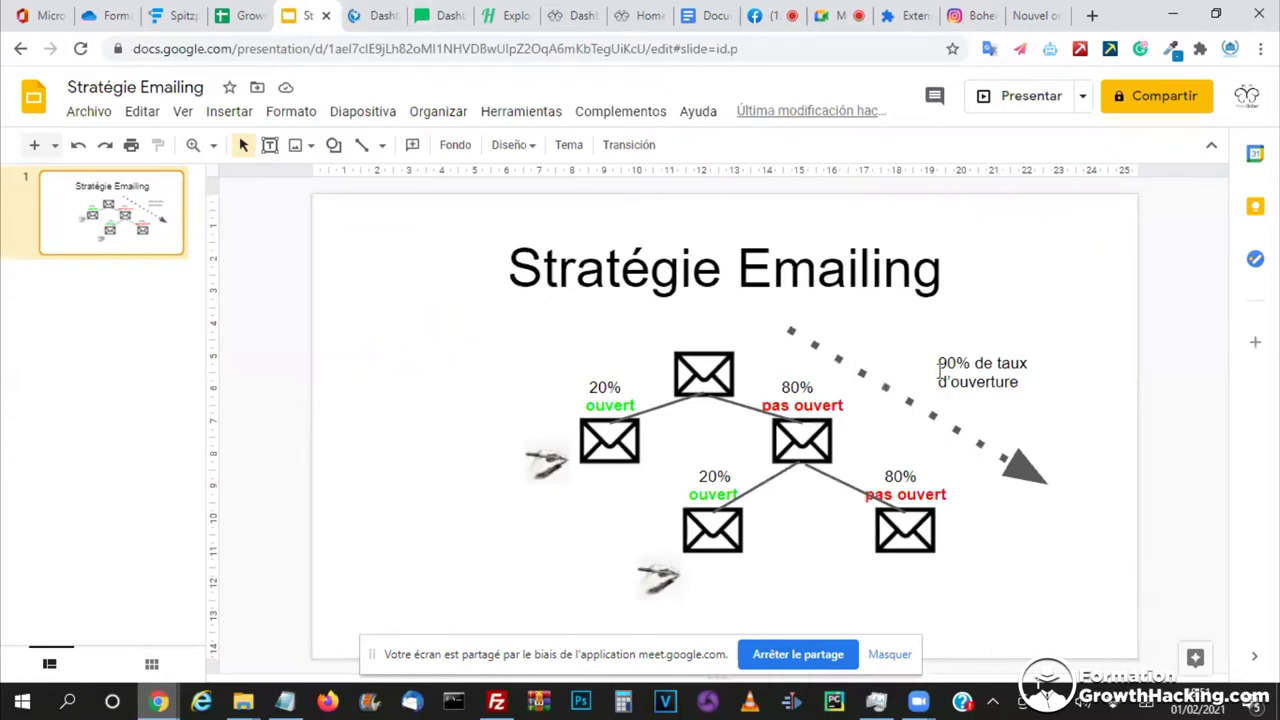
left_click(245, 20)
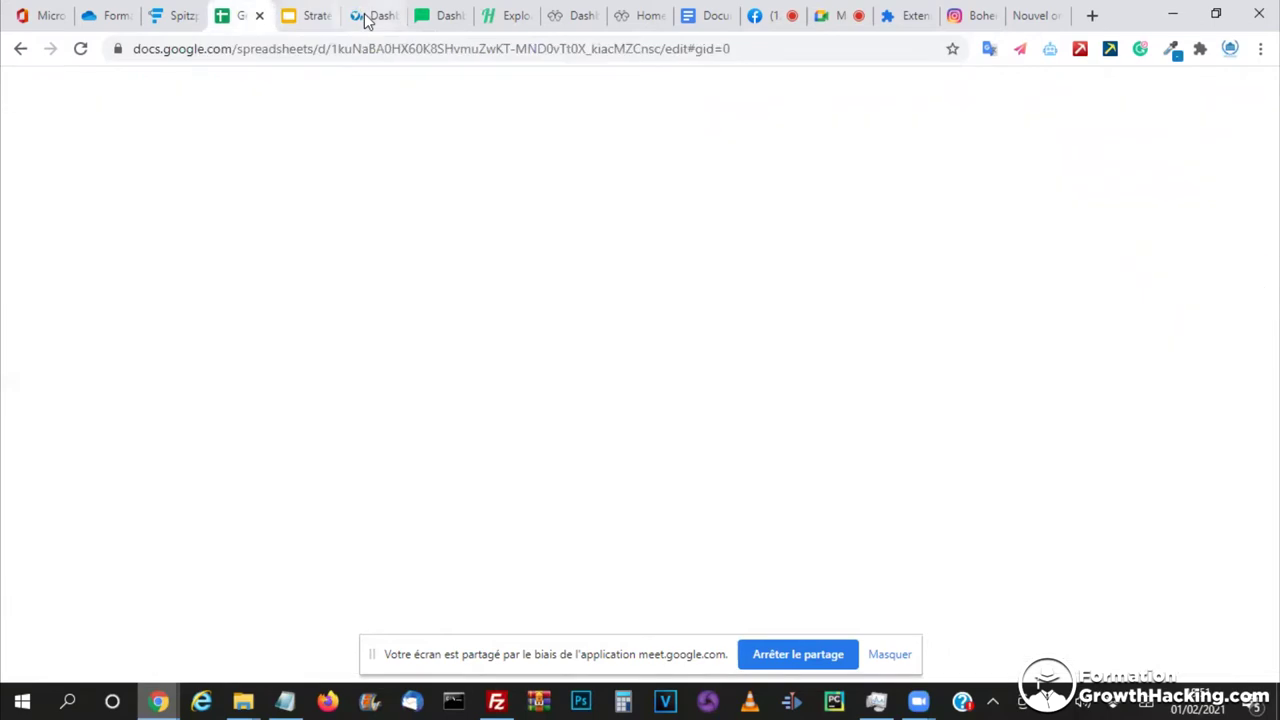
left_click(366, 18)
left_click(309, 15)
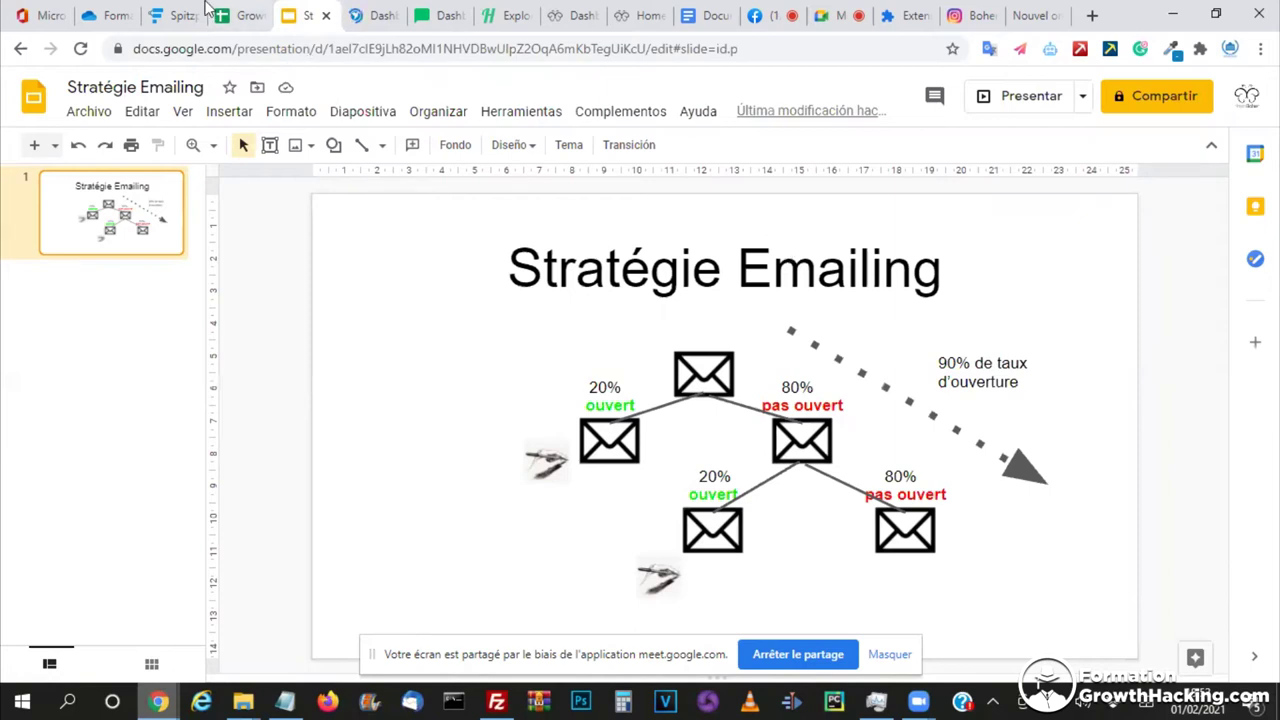
left_click(503, 15)
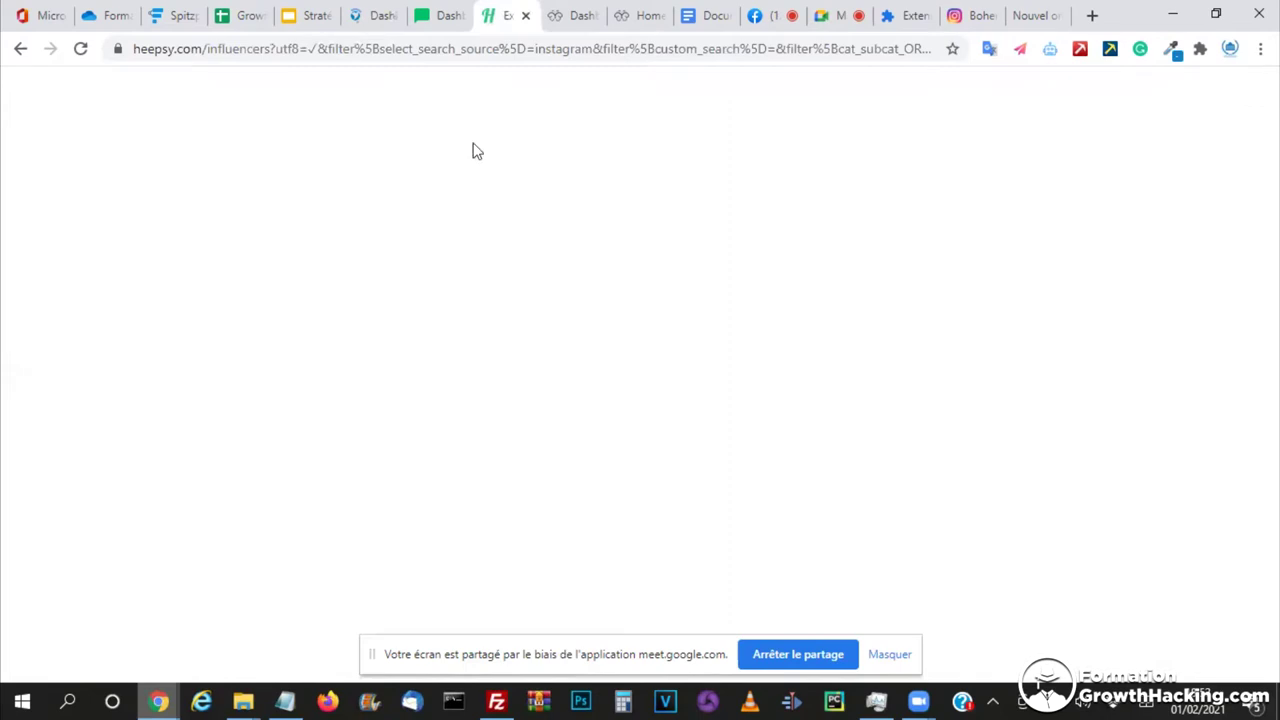
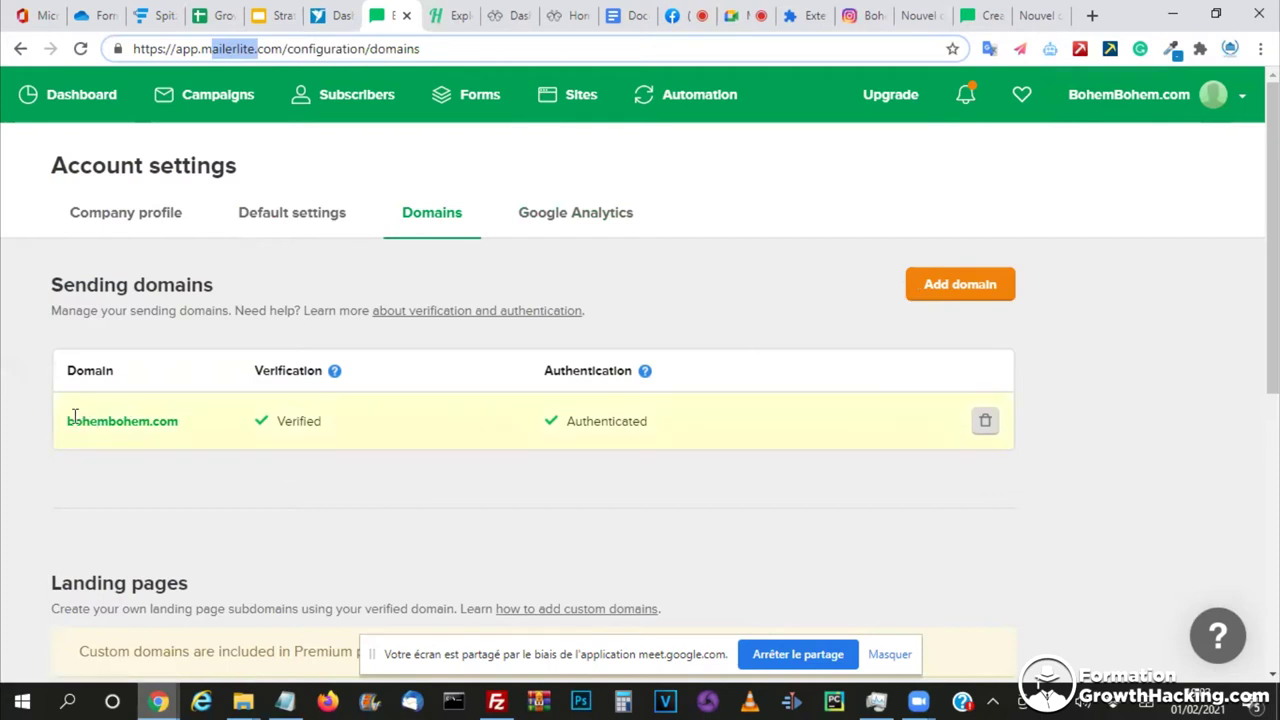
- Point out the bohembohem.com sending domain in MailerLite, view the form for verifying a new domain's ownership and cancel it
double_click(185, 421)
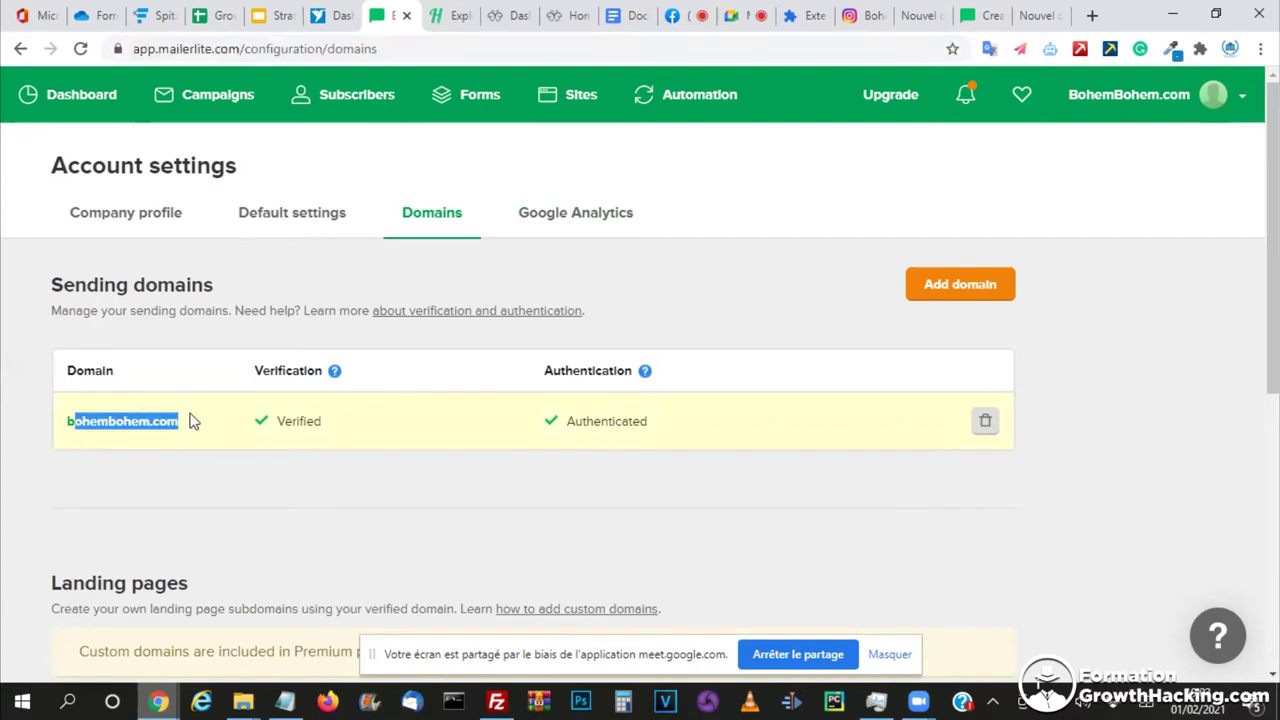
left_click(960, 284)
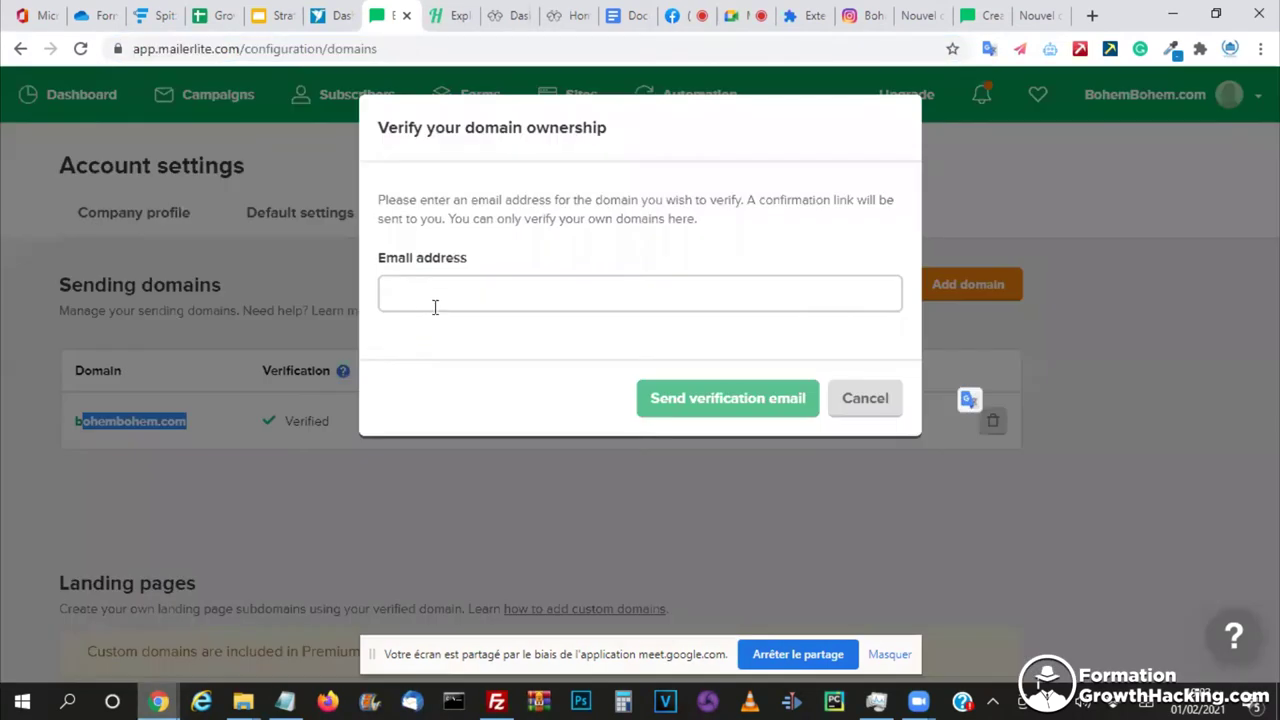
left_click(435, 307)
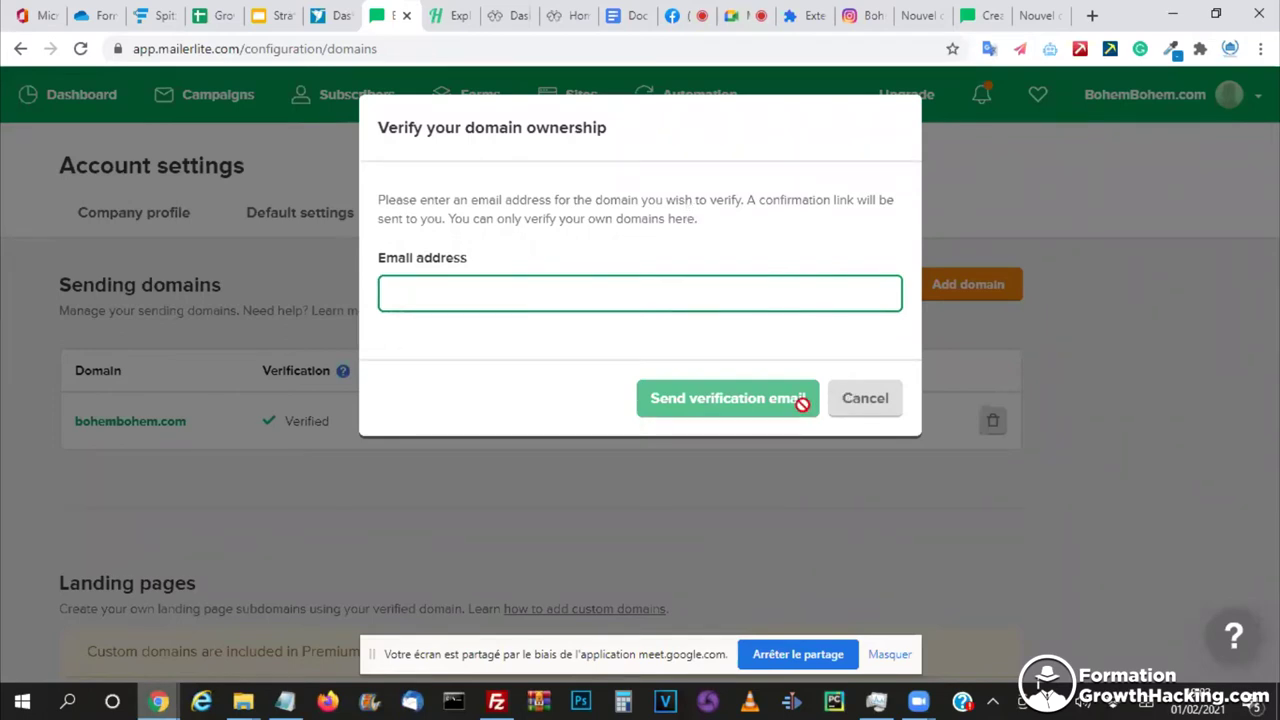
left_click(848, 412)
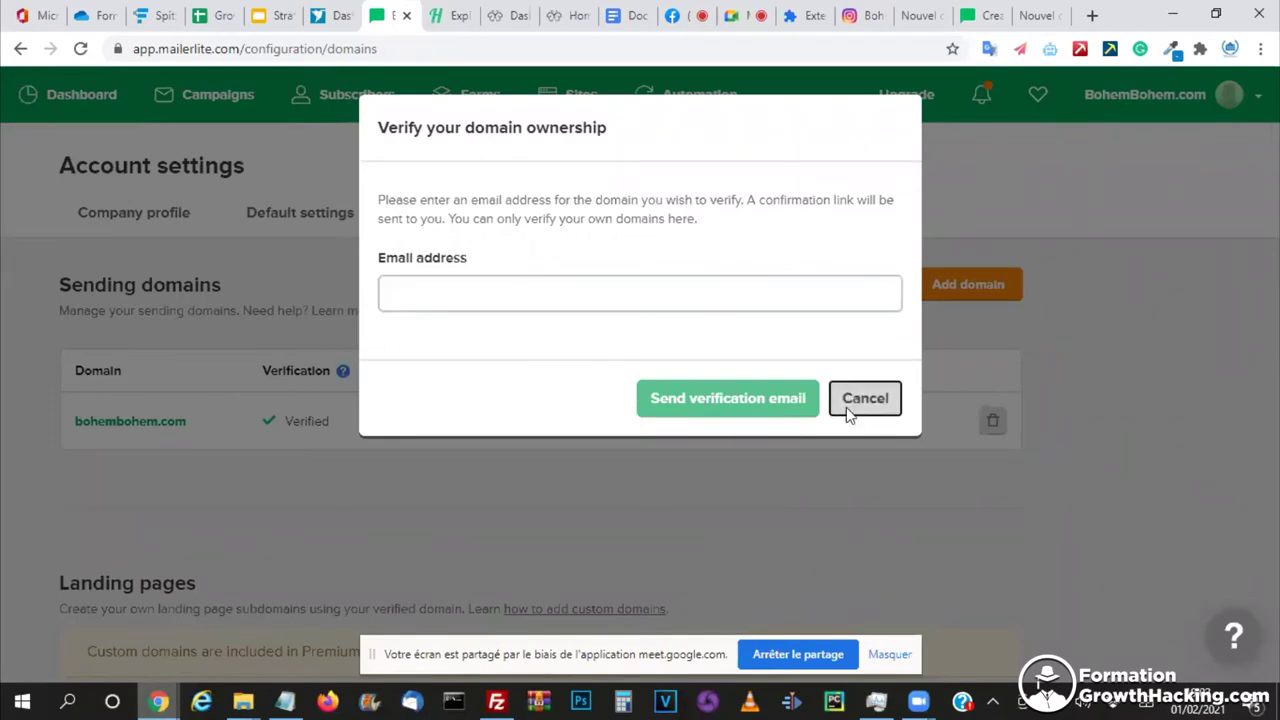
- Review the sending domain and landing page sections of the domain settings, highlighting bohembohem.com
scroll(625, 366, "down", 2)
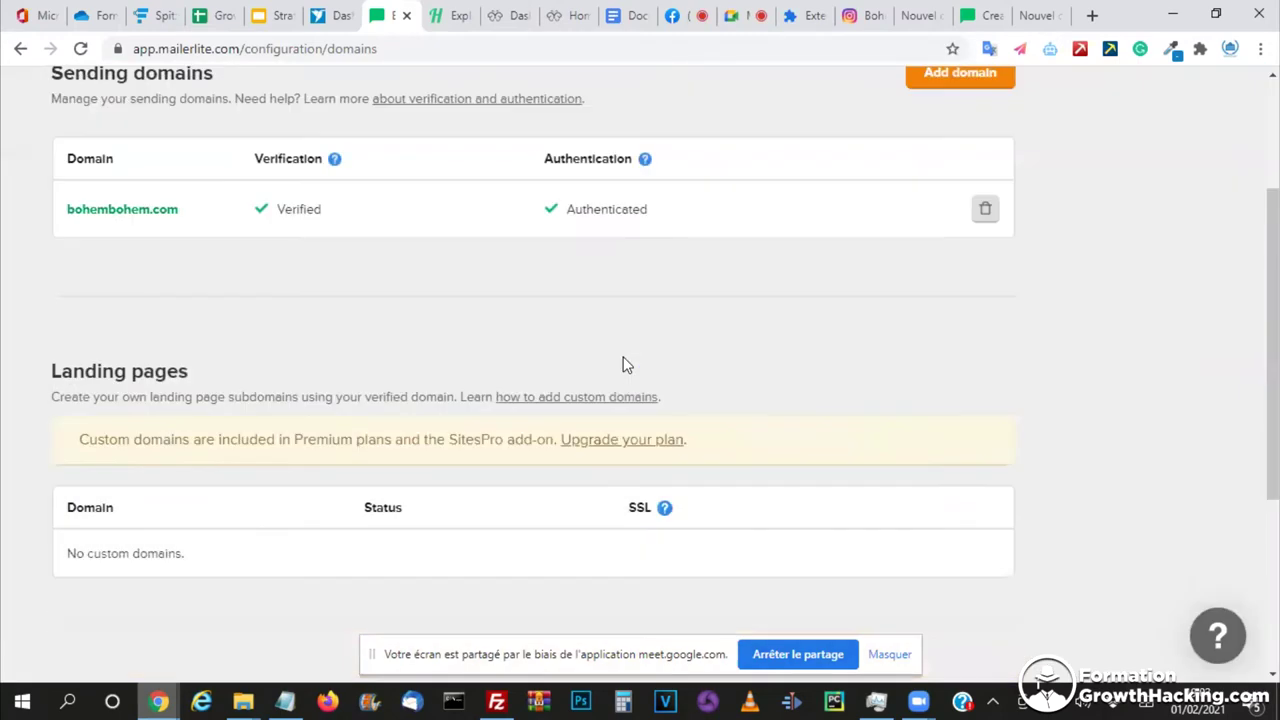
scroll(113, 327, "up", 1)
left_click_drag(64, 345, 188, 348)
scroll(190, 350, "down", 1)
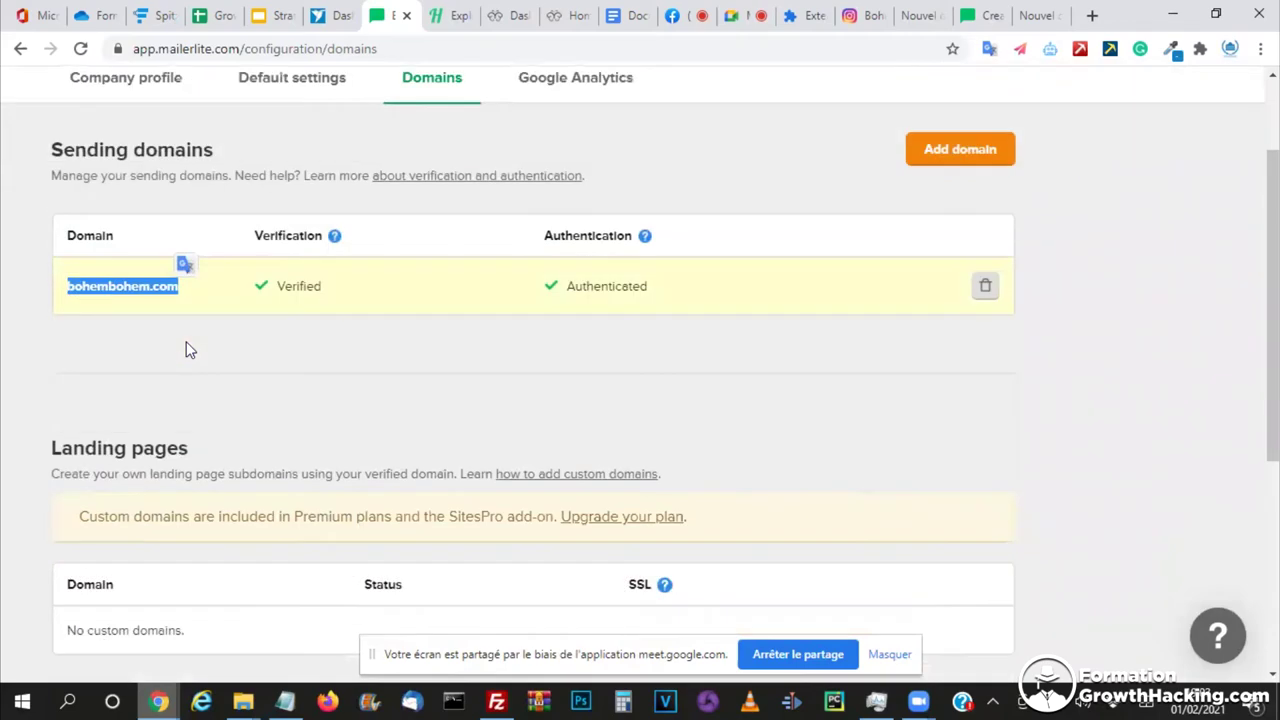
scroll(190, 348, "down", 1)
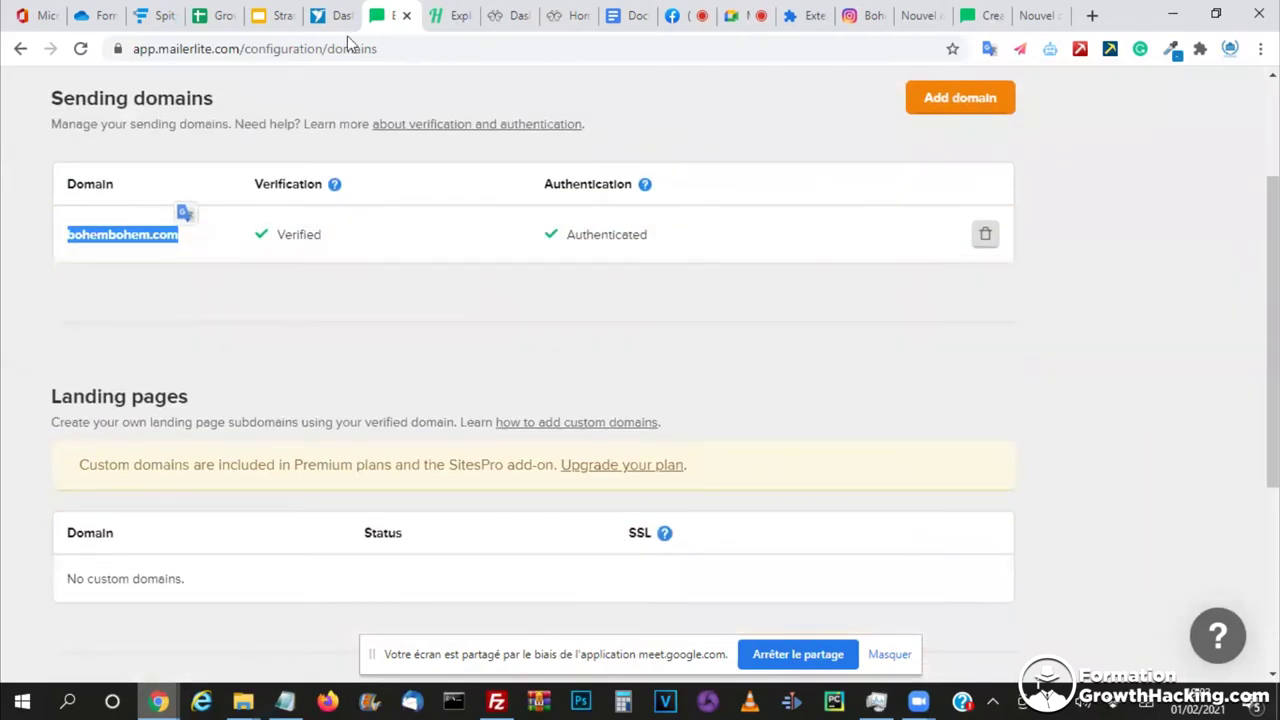
scroll(951, 225, "up", 3)
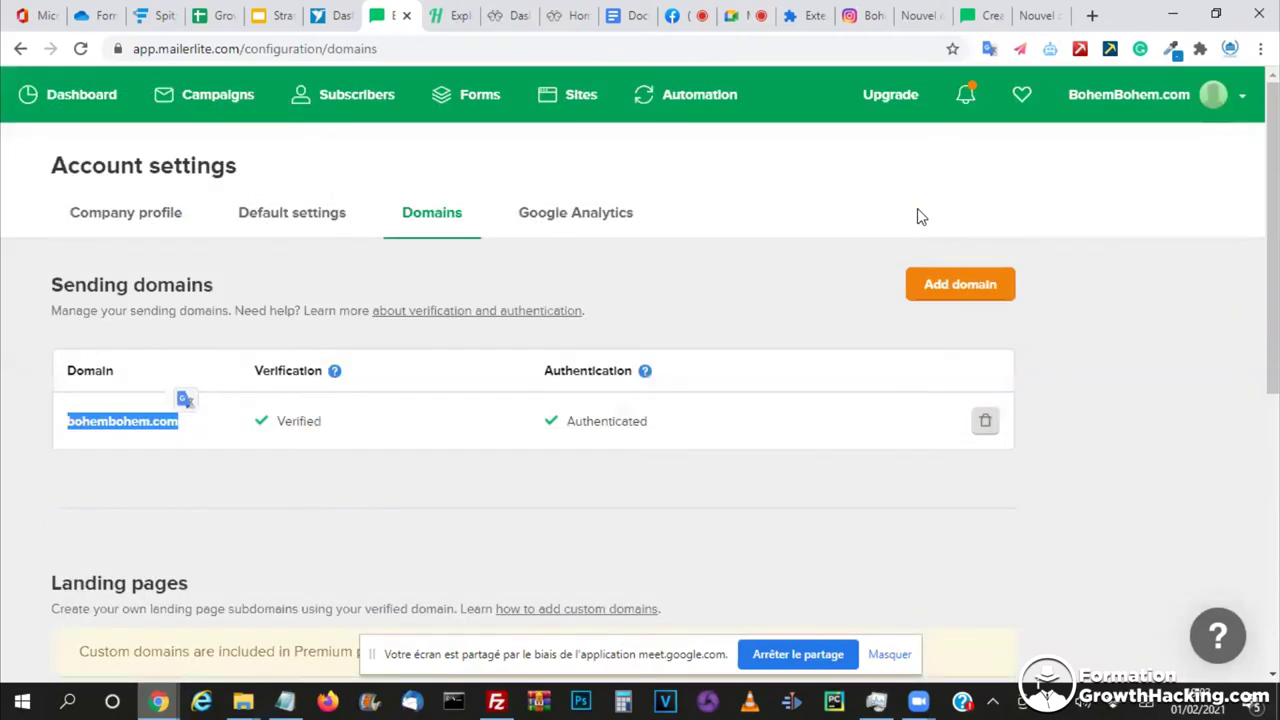
- Open the MailerLite account's Integrations page and look over the Shopify and WooCommerce integrations
left_click(1238, 100)
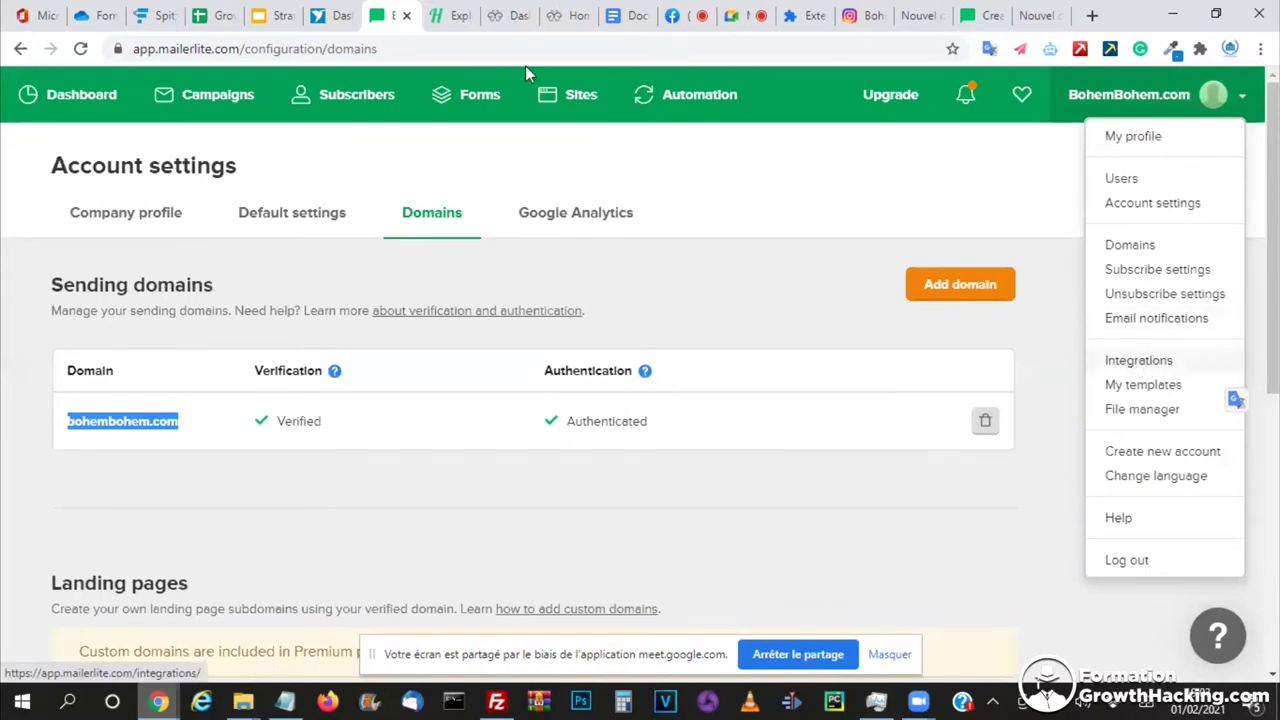
left_click(1128, 364)
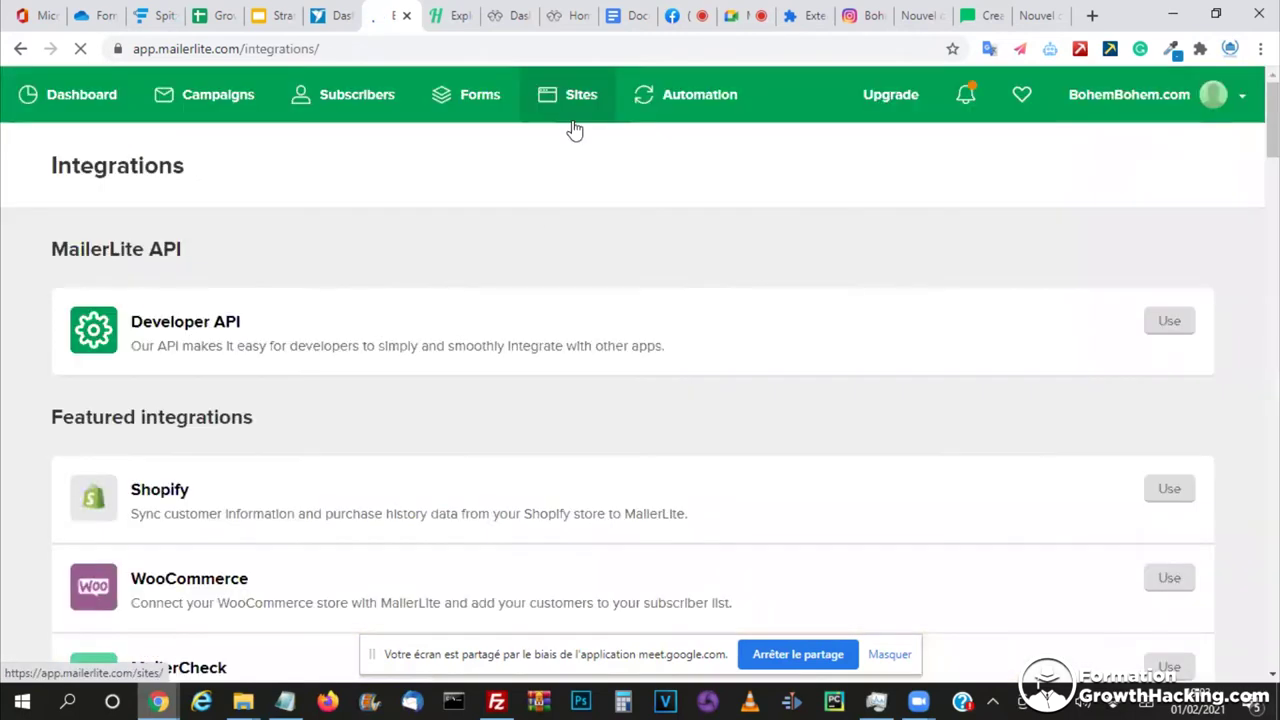
scroll(150, 390, "down", 2)
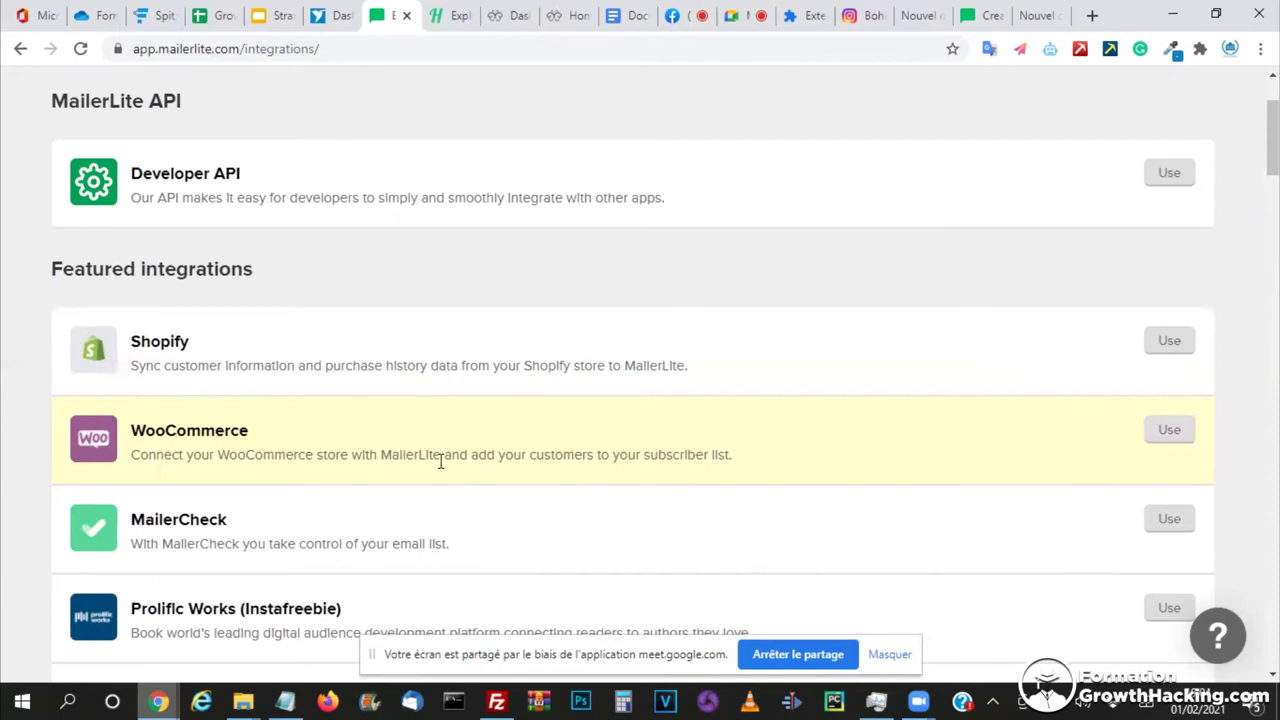
scroll(352, 448, "down", 3)
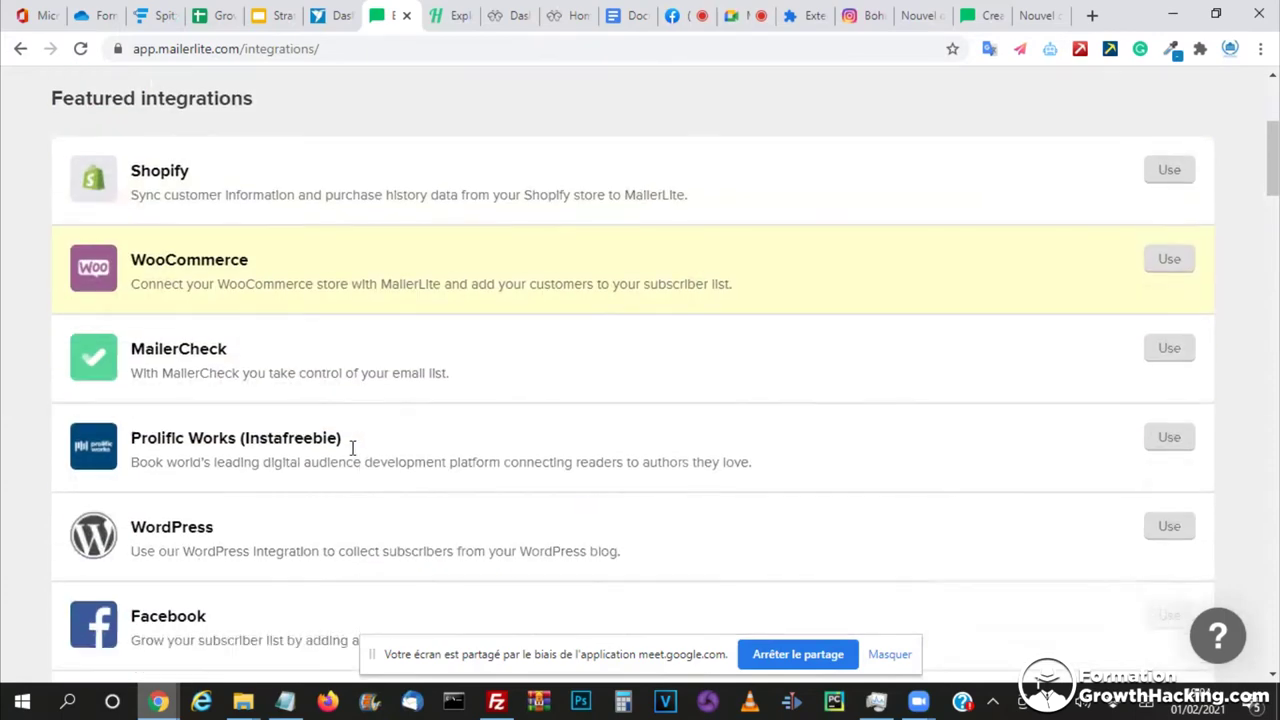
scroll(352, 448, "down", 3)
scroll(352, 448, "up", 5)
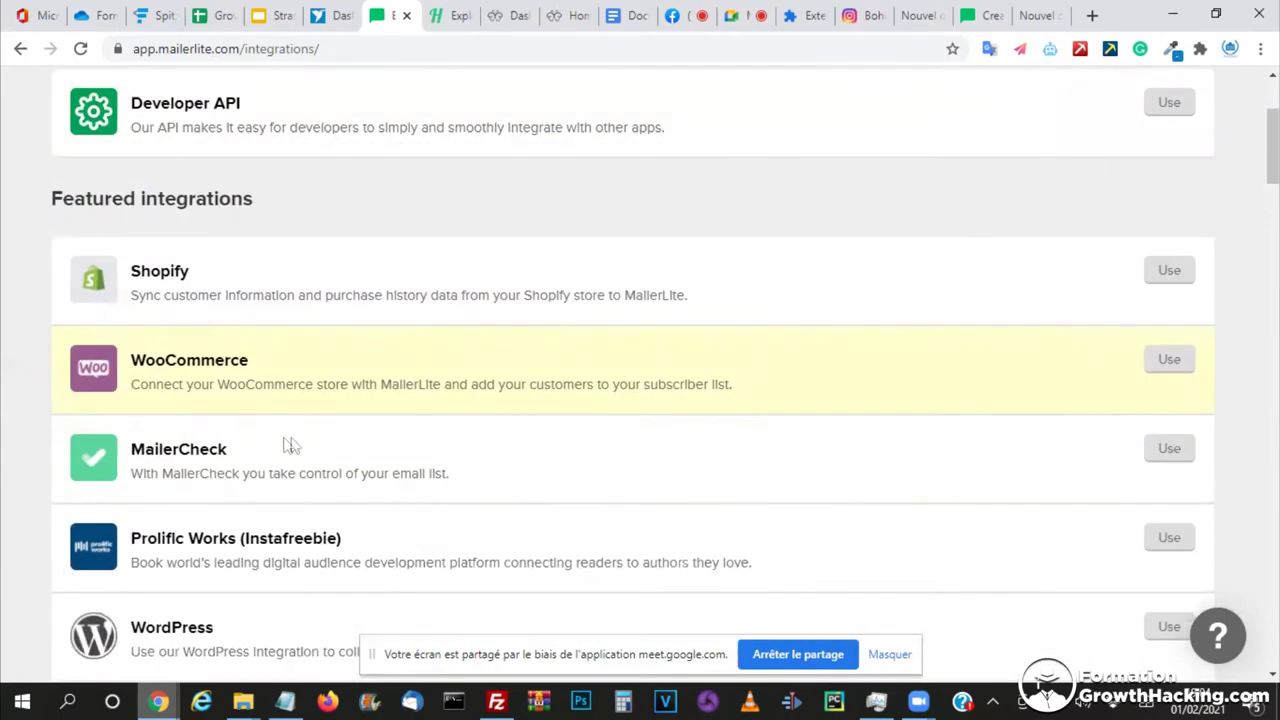
scroll(360, 374, "up", 2)
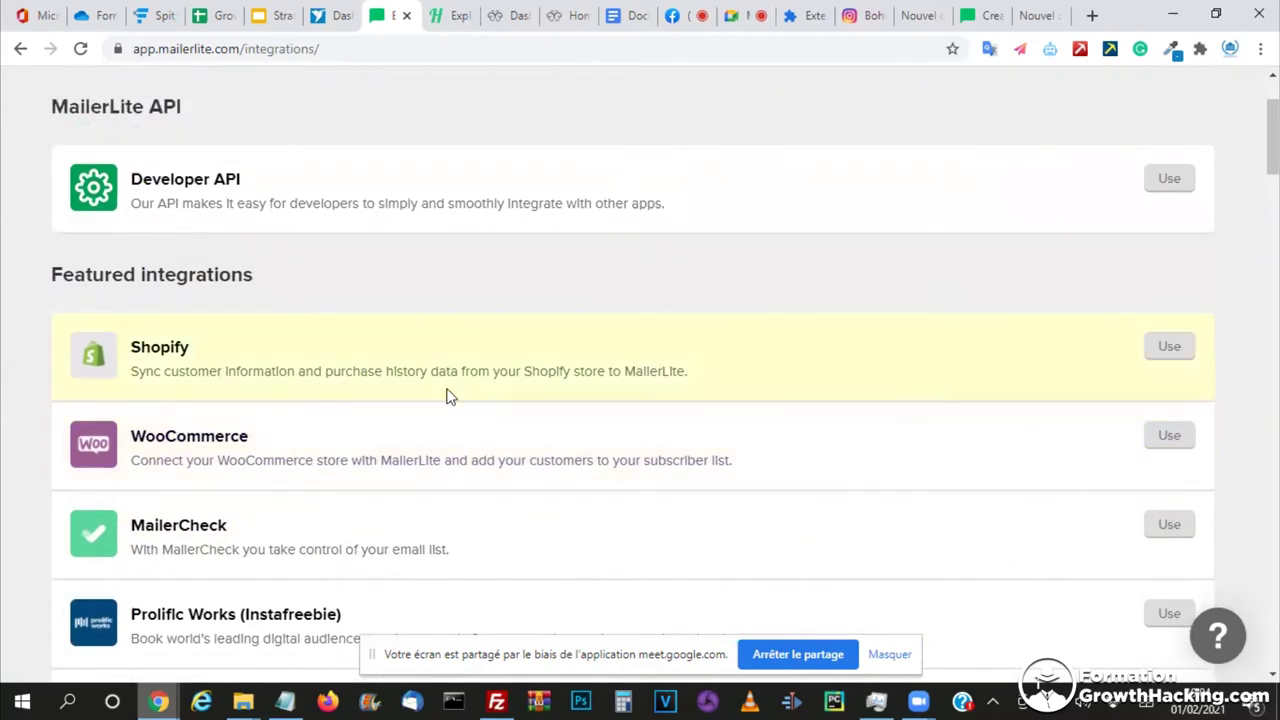
- Examine the rest of the featured integrations, from MailerCheck and WordPress through Instagram to Stripe
scroll(449, 397, "down", 3)
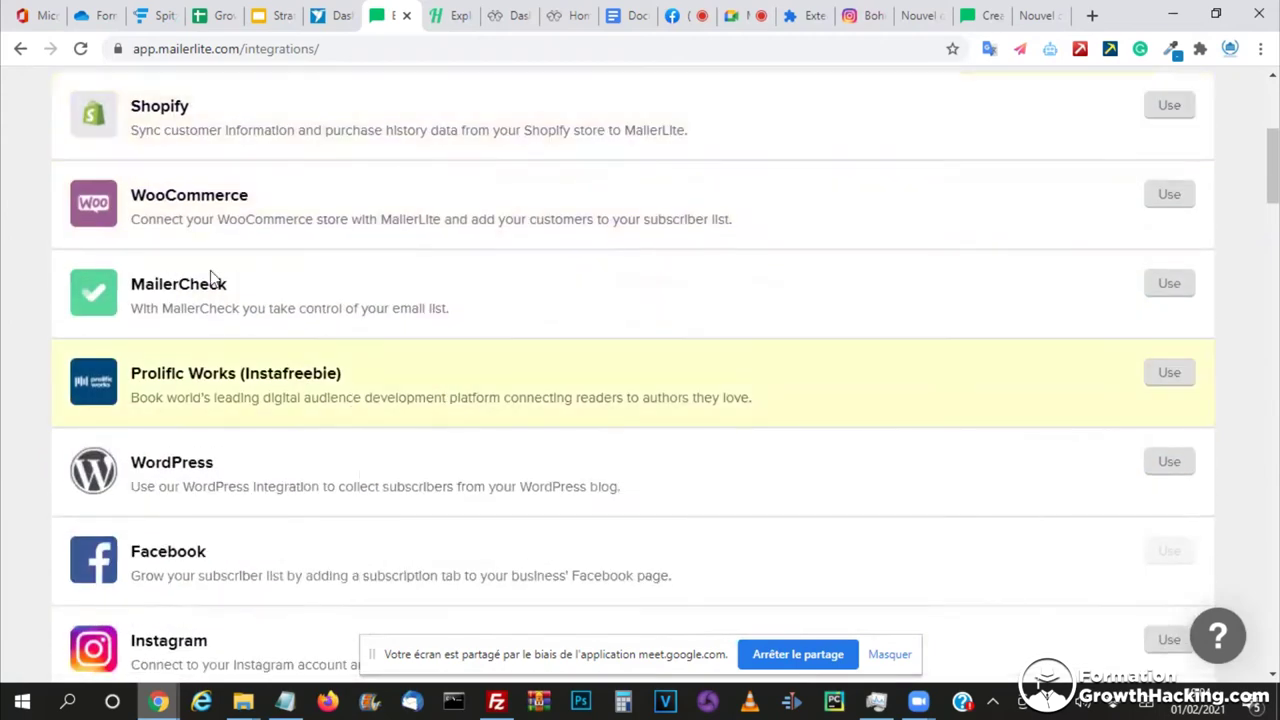
scroll(230, 283, "down", 2)
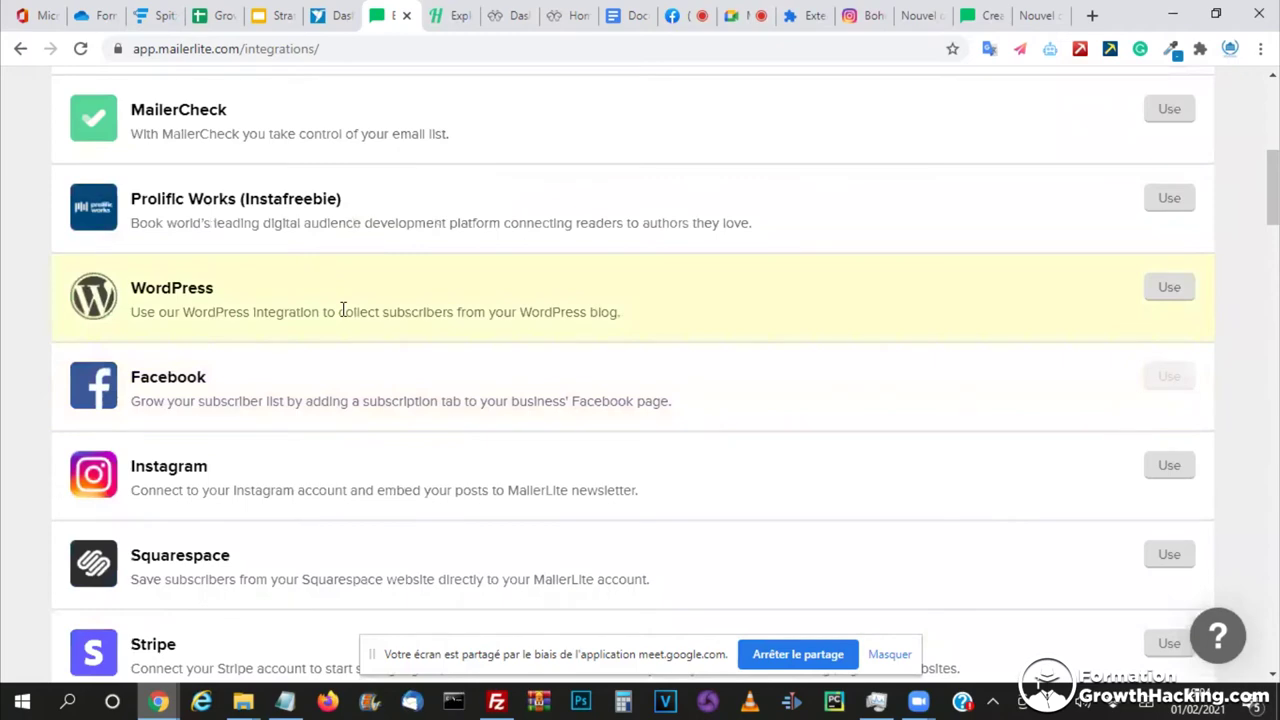
scroll(343, 310, "up", 2)
scroll(343, 306, "up", 2)
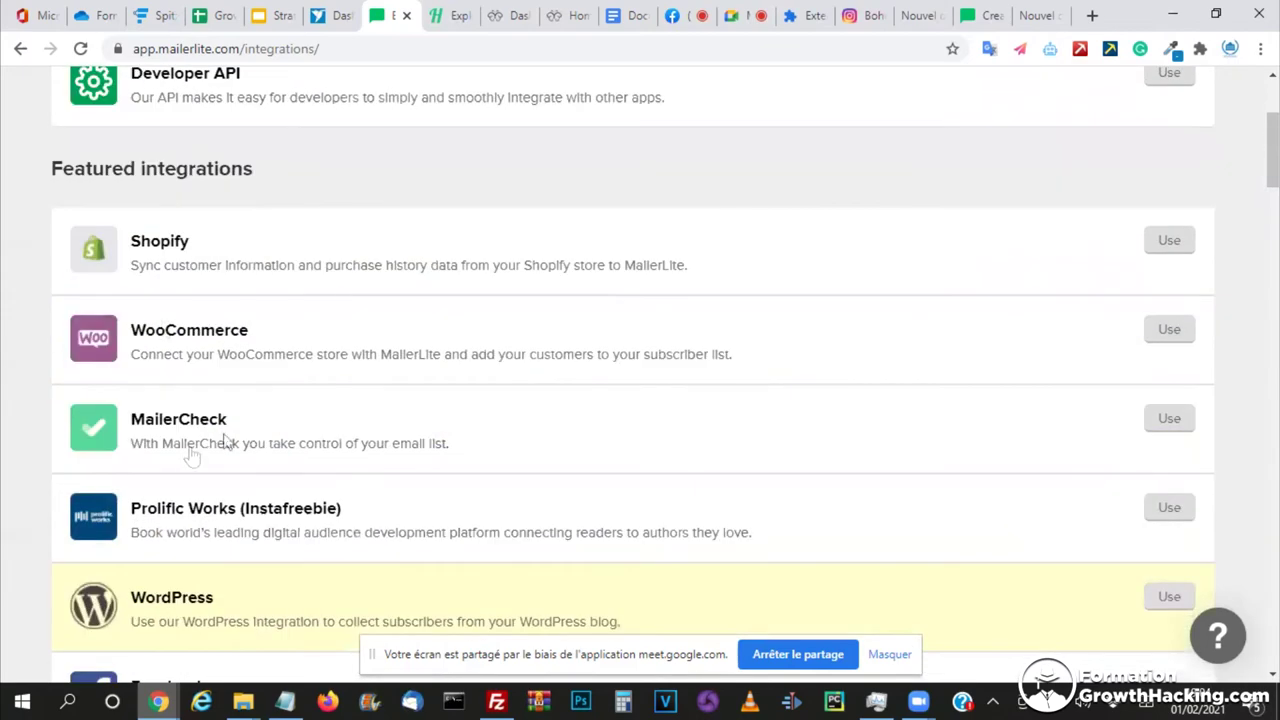
scroll(230, 448, "down", 2)
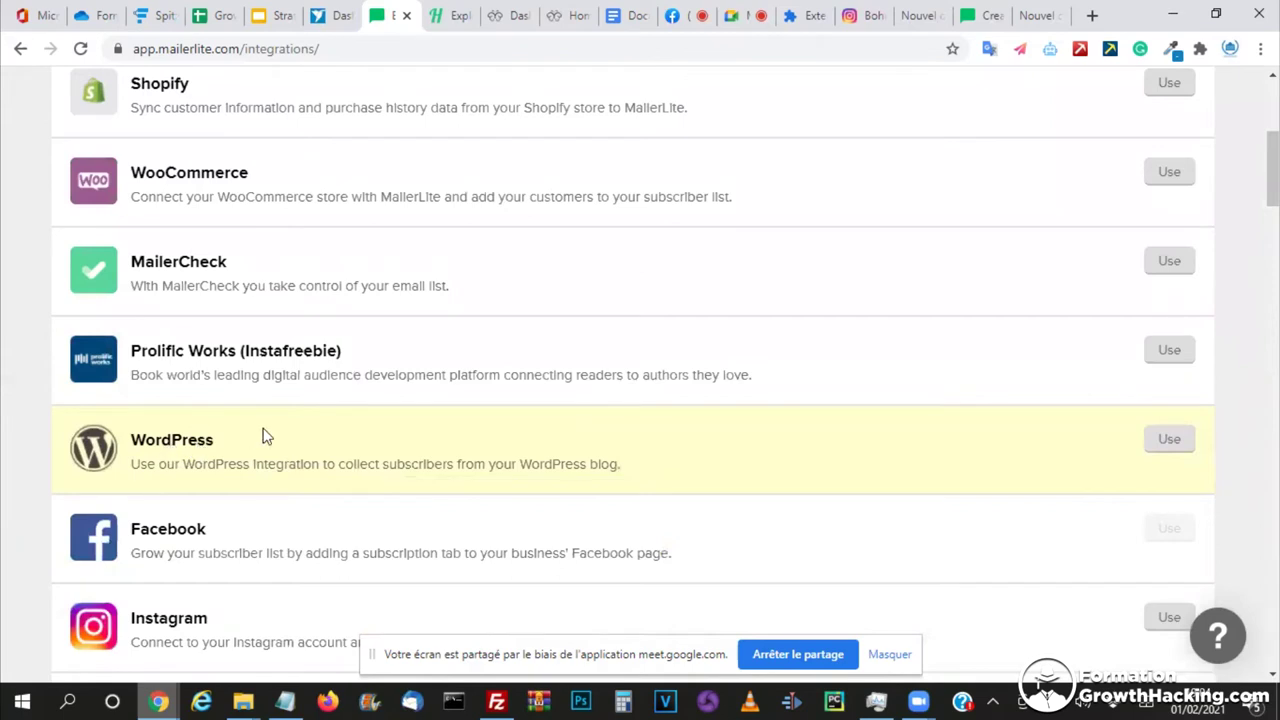
scroll(250, 280, "up", 1)
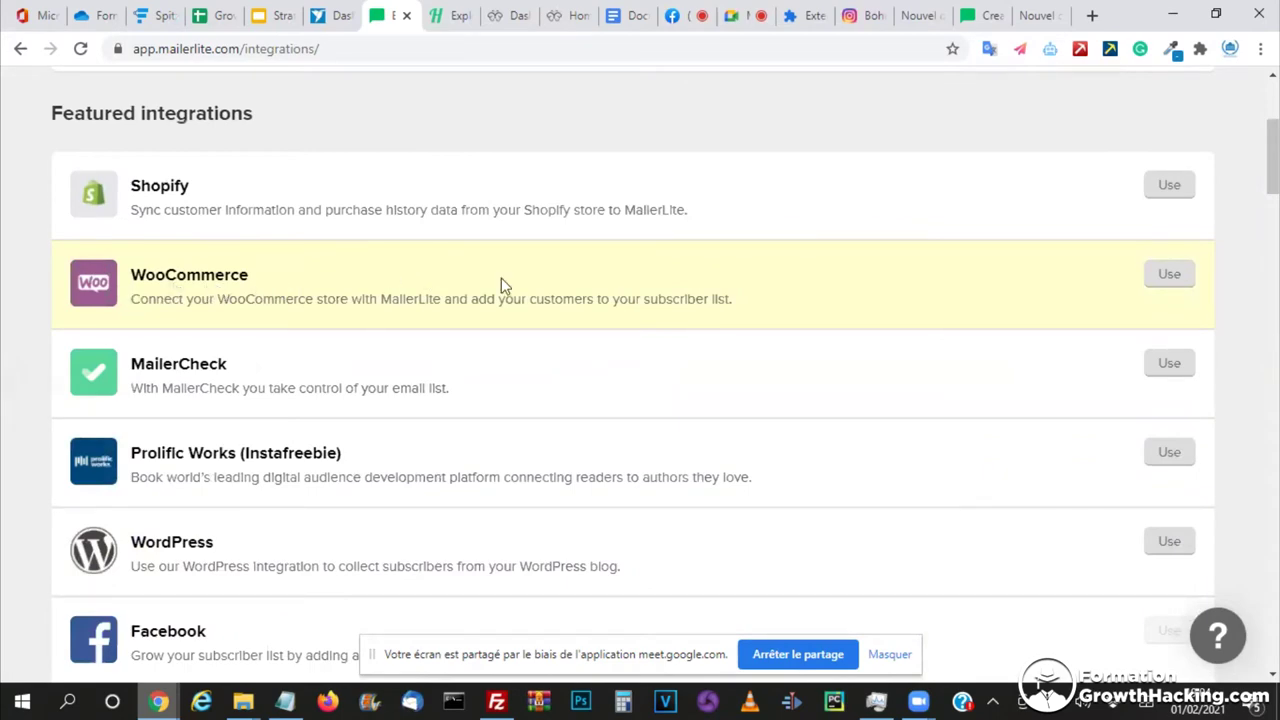
scroll(338, 436, "down", 1)
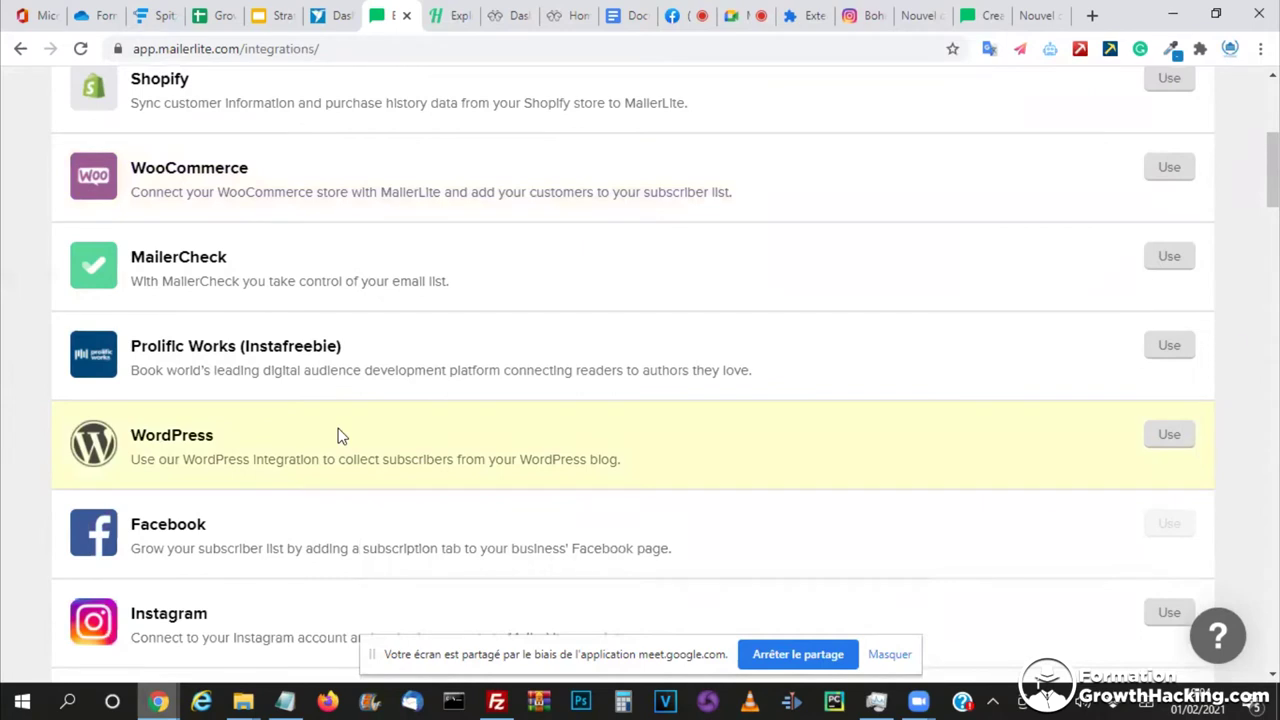
scroll(338, 436, "down", 1)
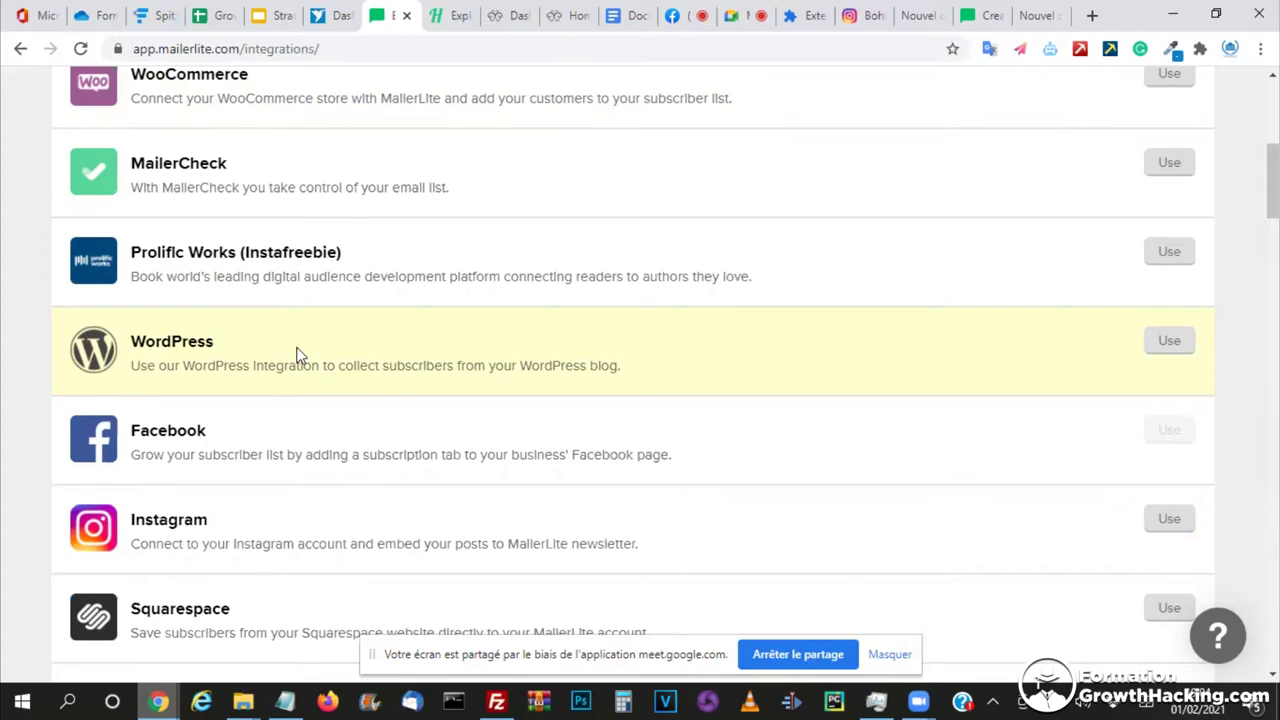
scroll(296, 355, "down", 2)
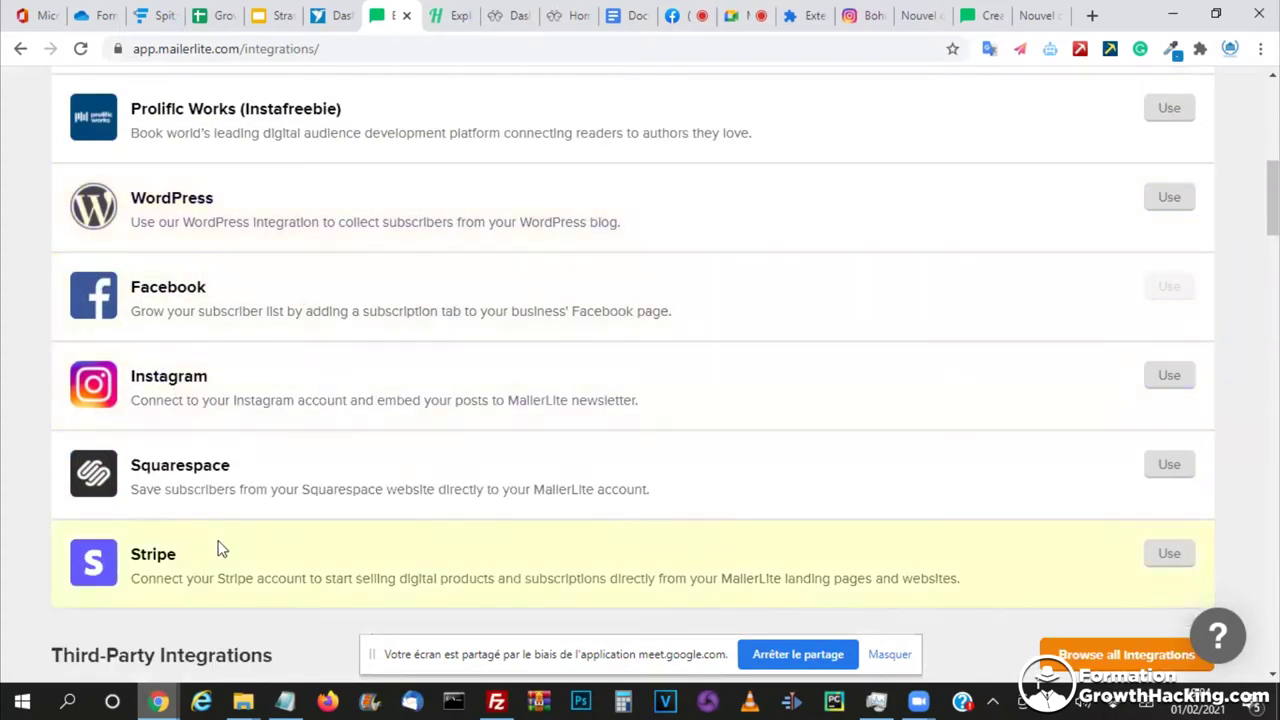
- Skim the third-party integrations such as OptinMonster, SendOwl and BookFunnel and go back to the start of the list
scroll(294, 226, "up", 3)
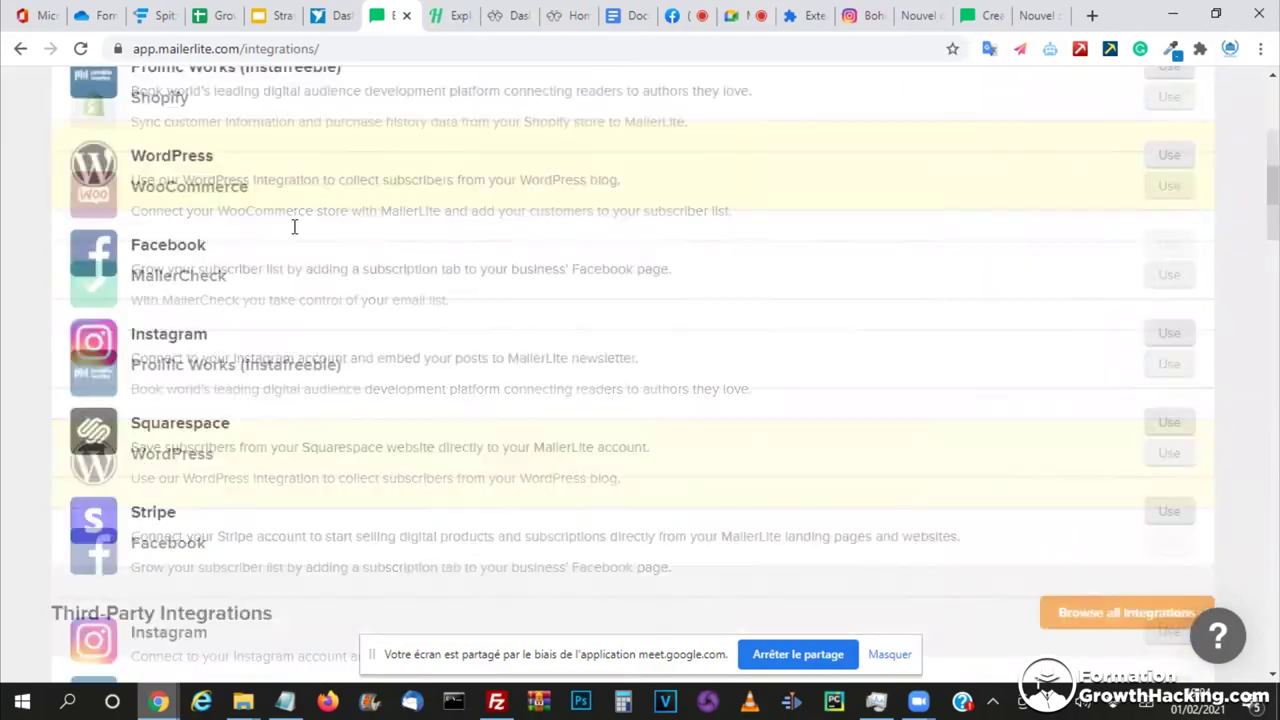
scroll(285, 250, "down", 5)
scroll(343, 337, "down", 5)
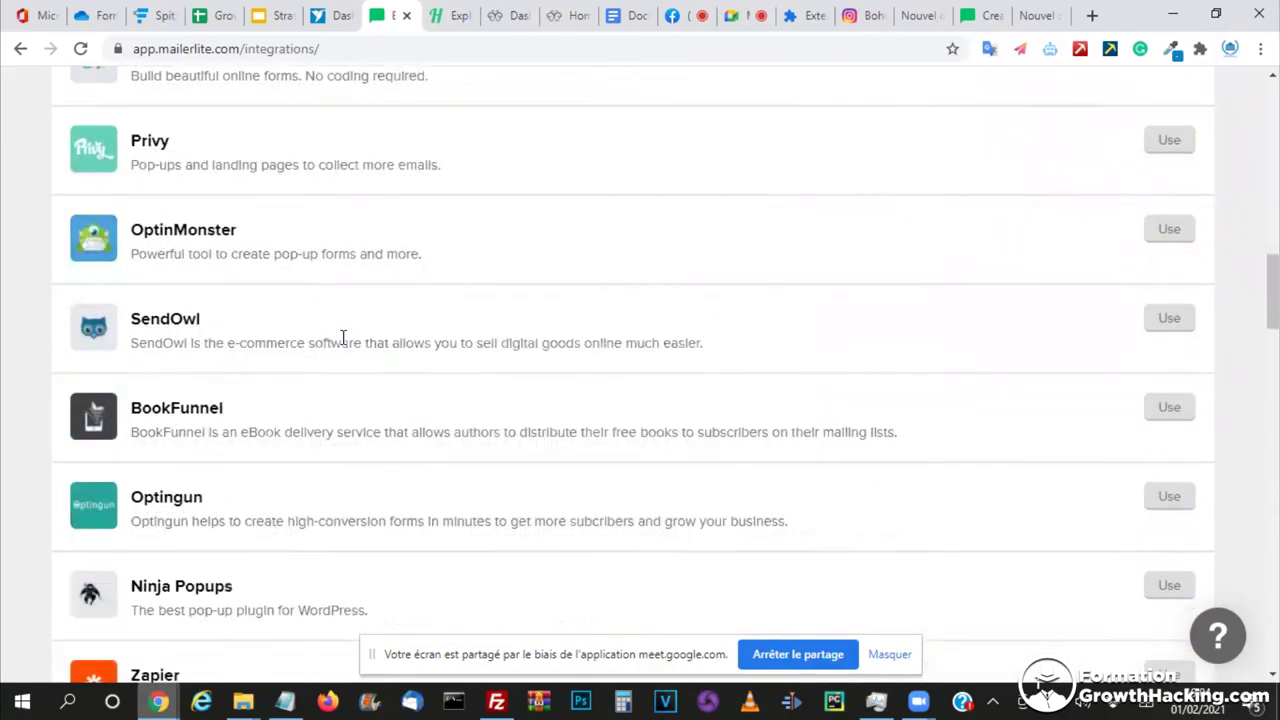
scroll(343, 337, "up", 10)
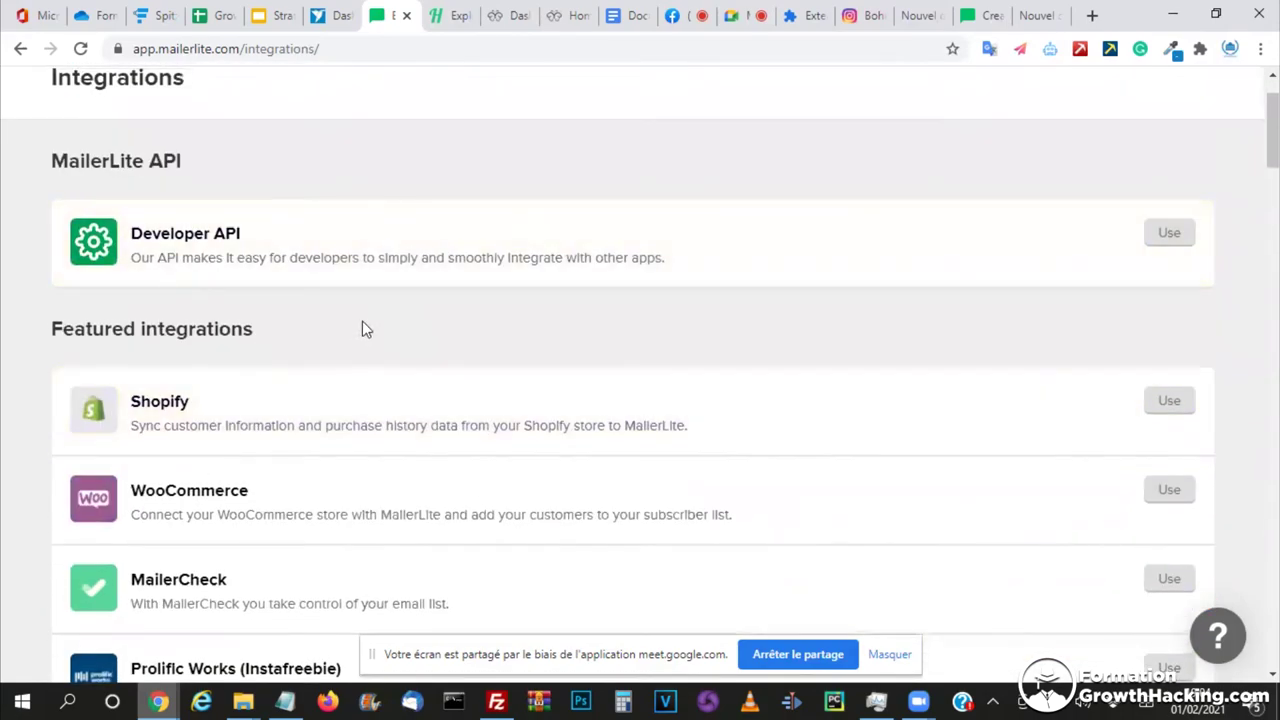
- Skim the featured and third-party integrations again and return to the WooCommerce integration
scroll(362, 330, "down", 5)
scroll(362, 330, "down", 5)
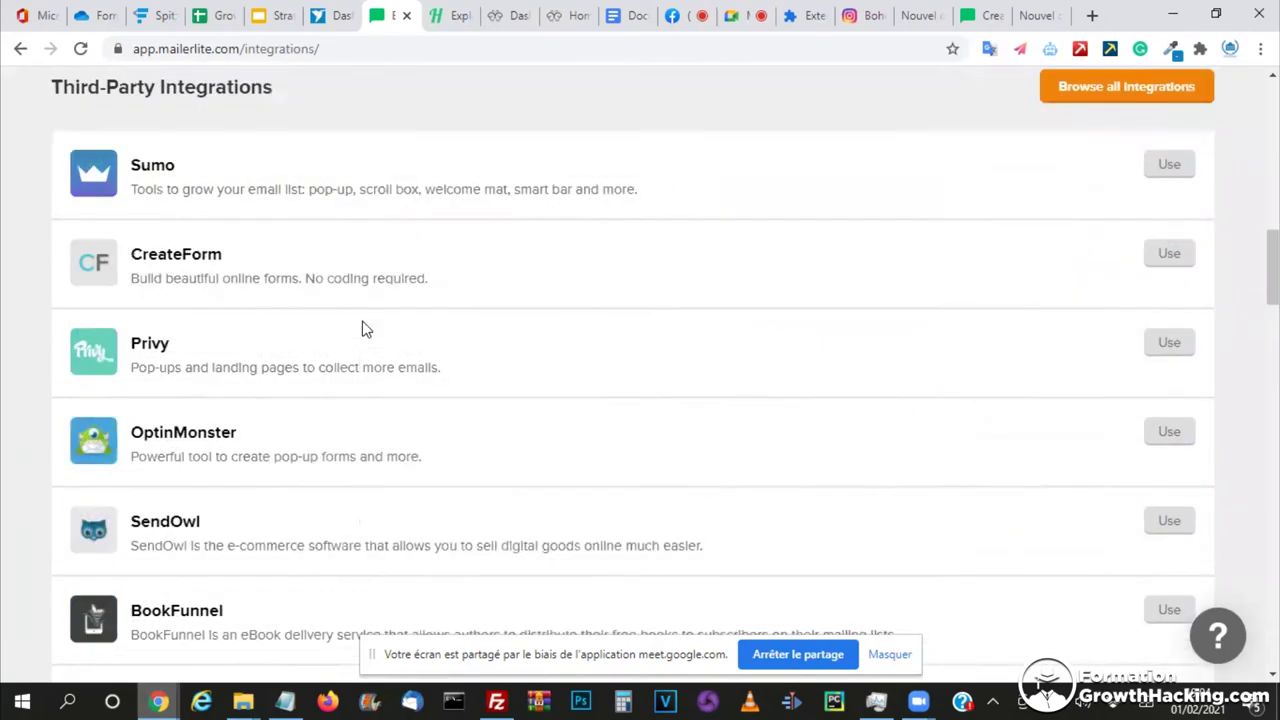
scroll(363, 330, "down", 3)
scroll(363, 330, "up", 8)
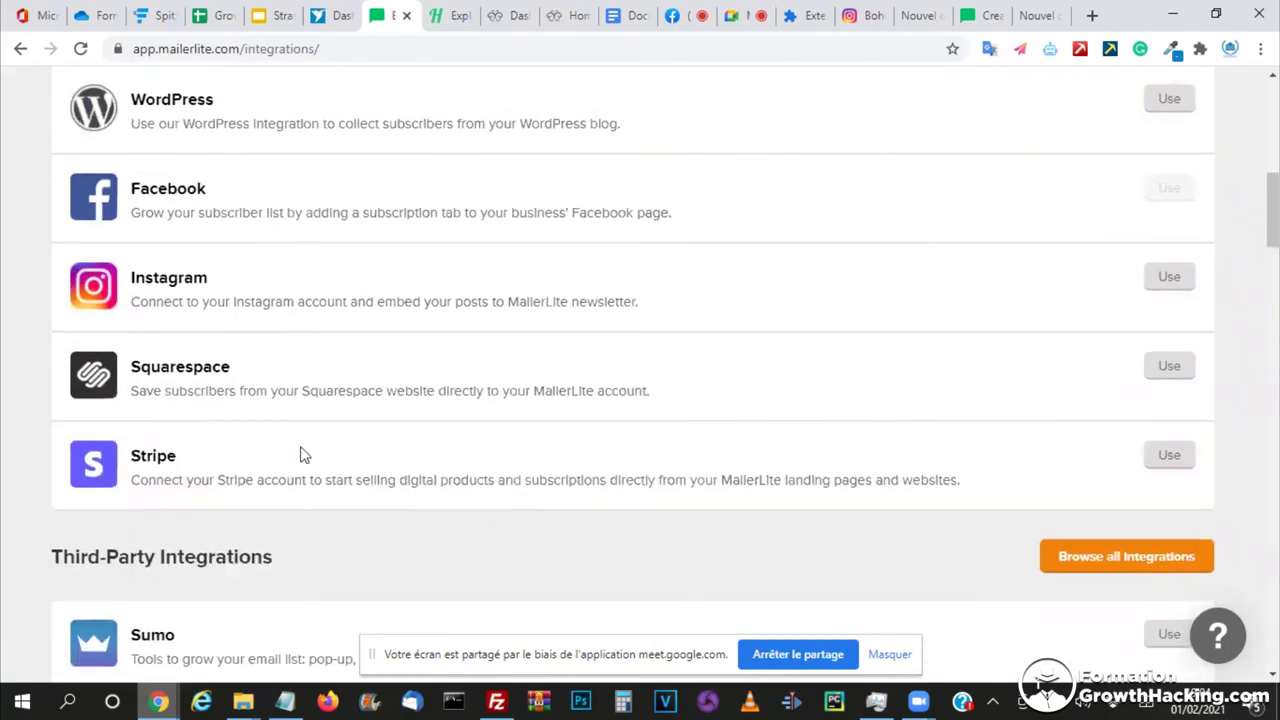
scroll(312, 457, "up", 3)
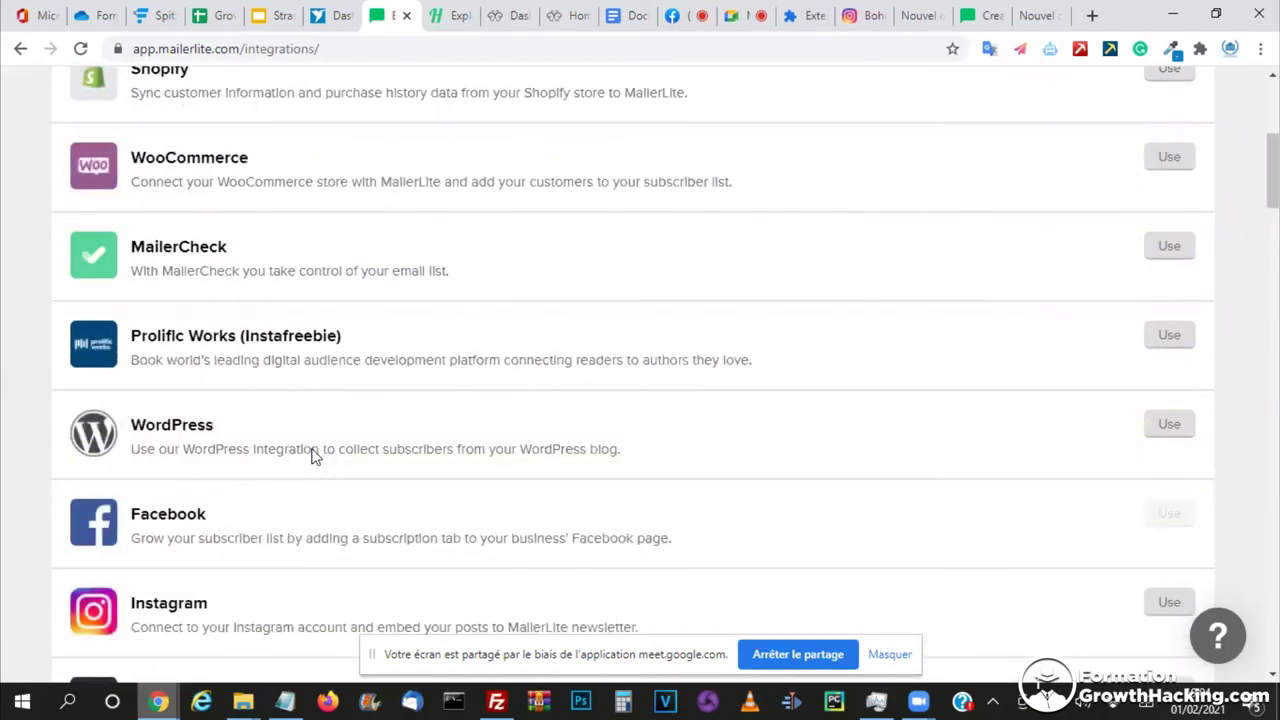
scroll(166, 320, "up", 1)
scroll(183, 334, "up", 1)
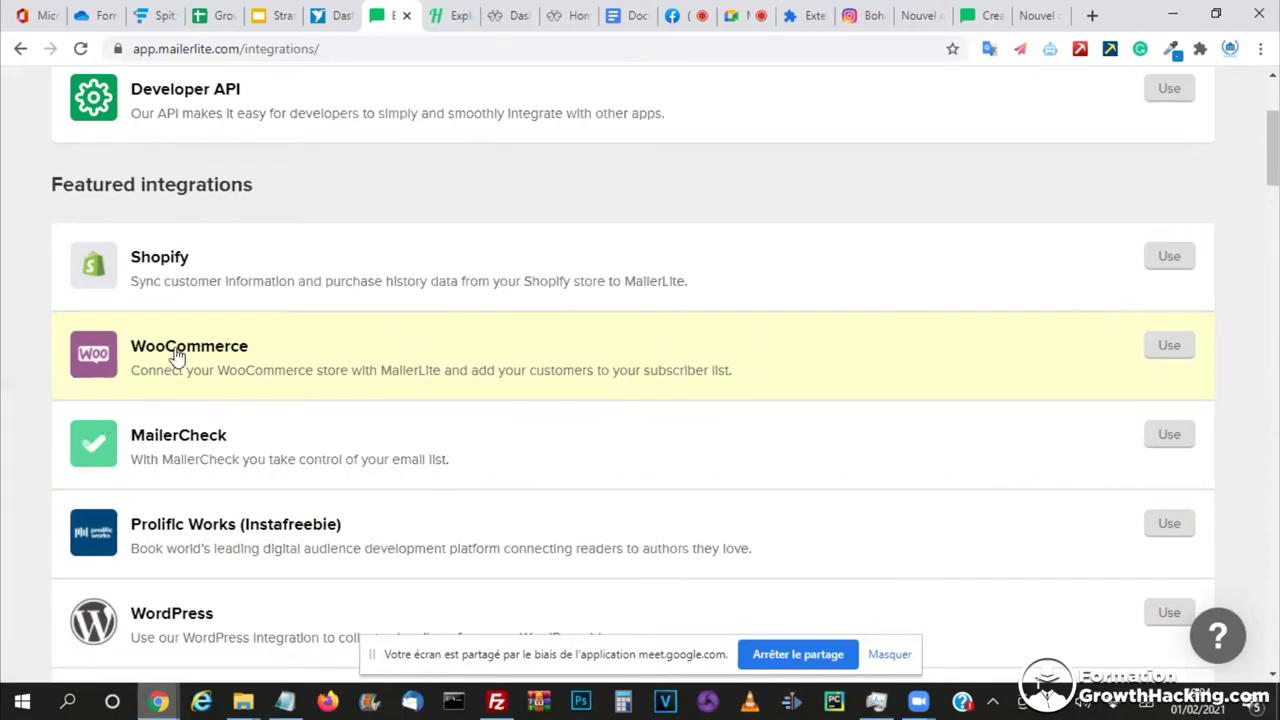
- Glance at the BohemBohem WordPress dashboard and the Heepsy page, and return to MailerLite's integrations
left_click(496, 10)
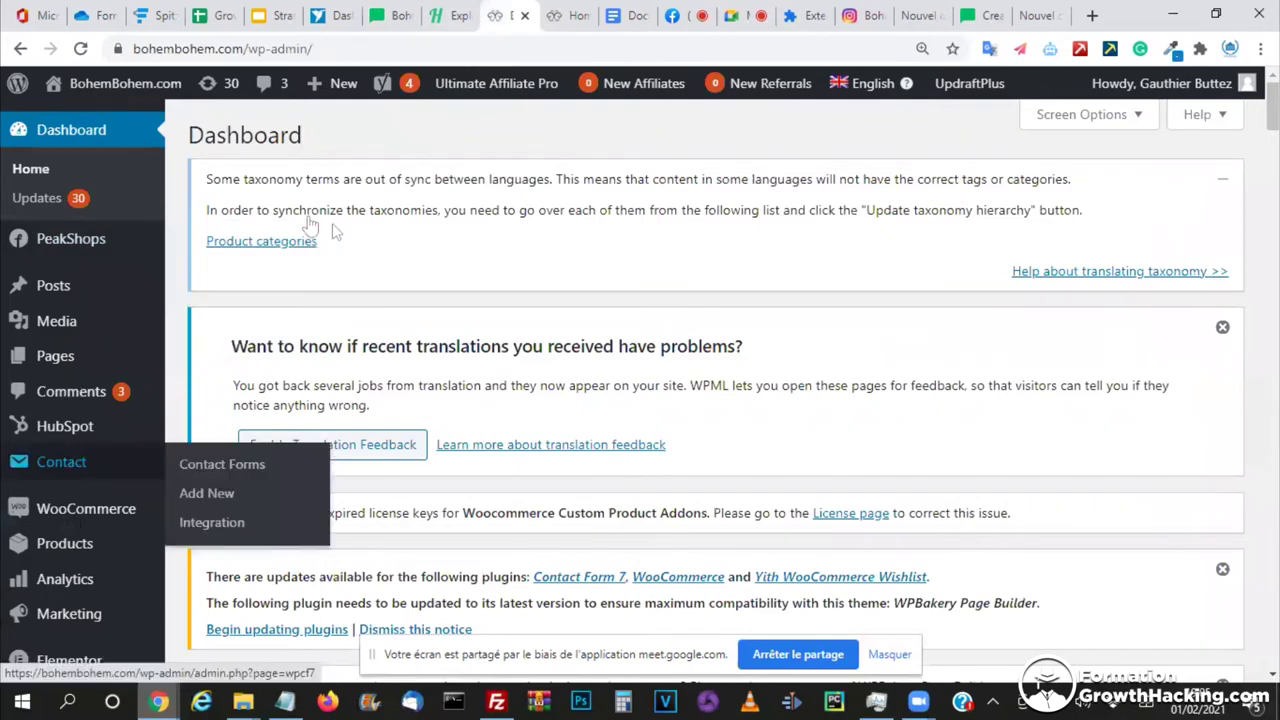
left_click(394, 15)
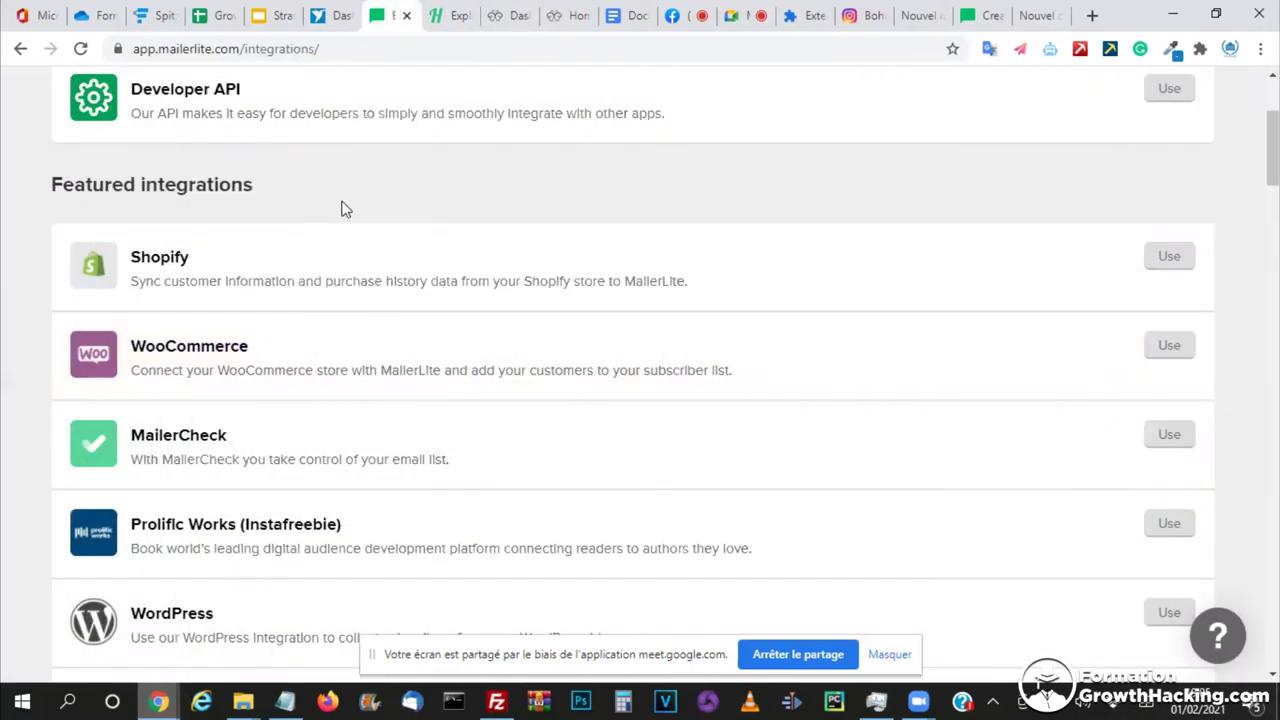
left_click(452, 15)
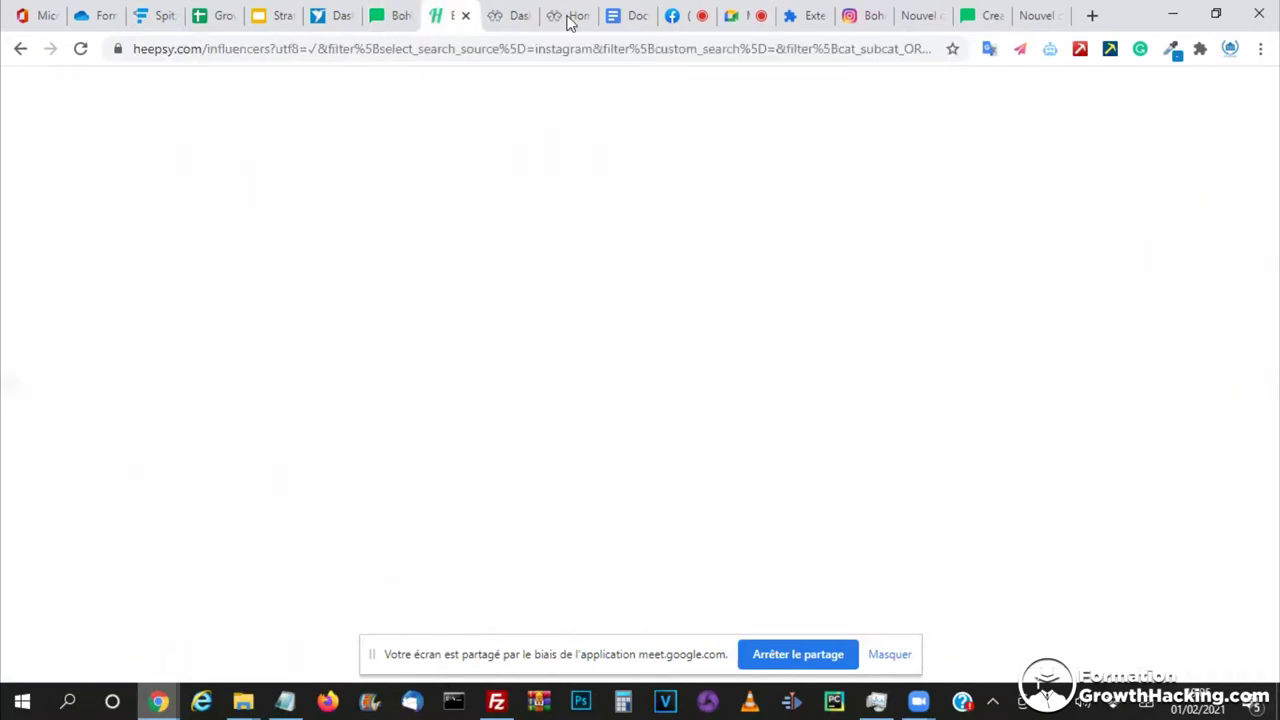
left_click(376, 12)
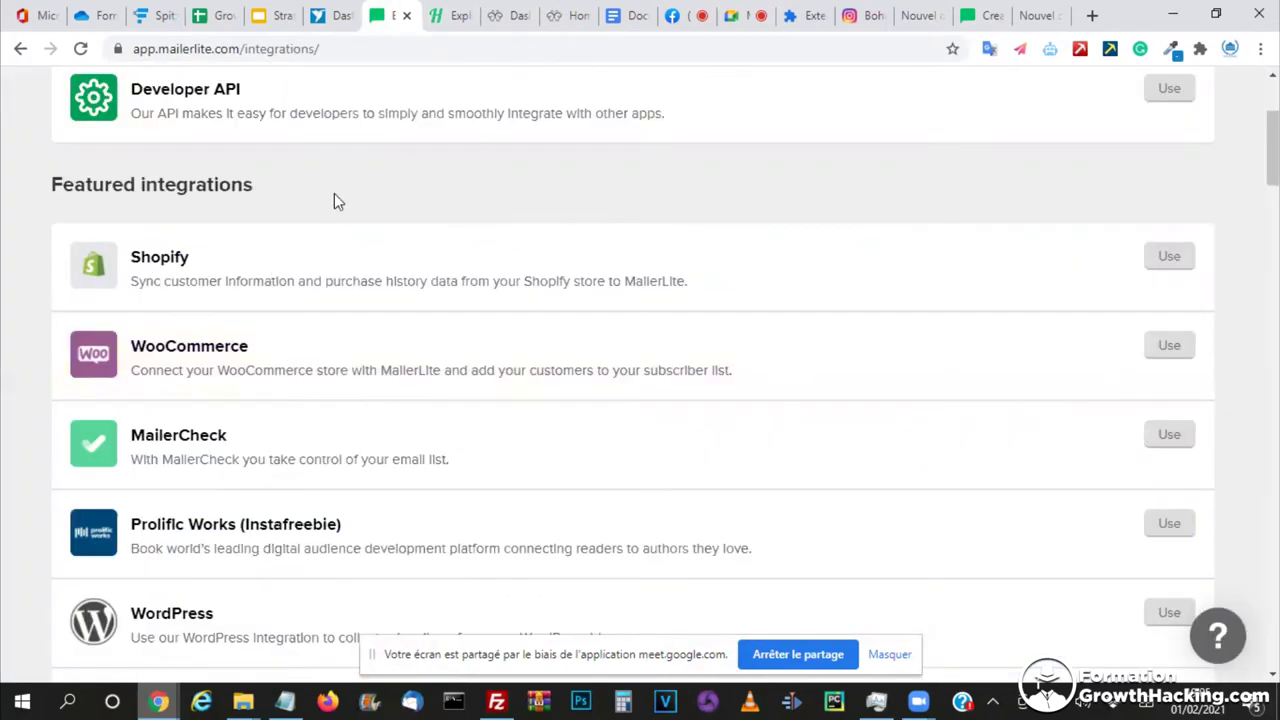
- Open MailerLite's Subscribers page and review the list of active subscribers and the available sections
scroll(334, 200, "up", 3)
left_click(312, 94)
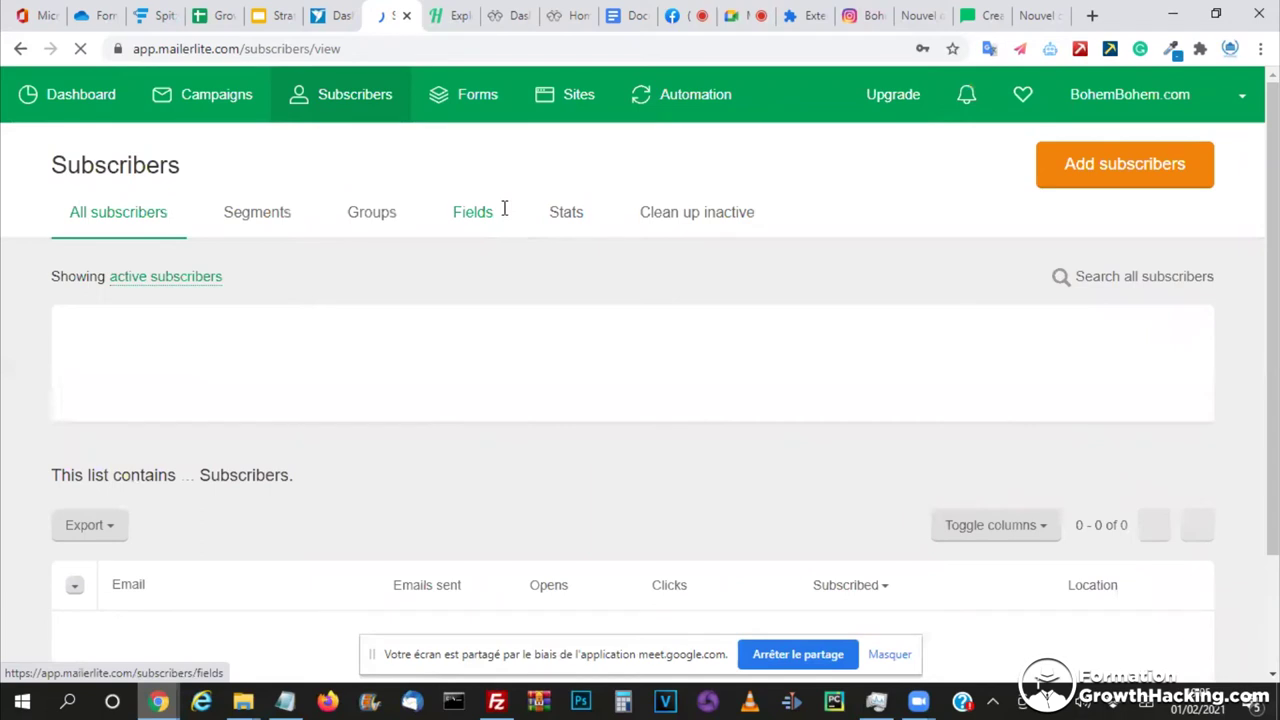
scroll(505, 215, "down", 2)
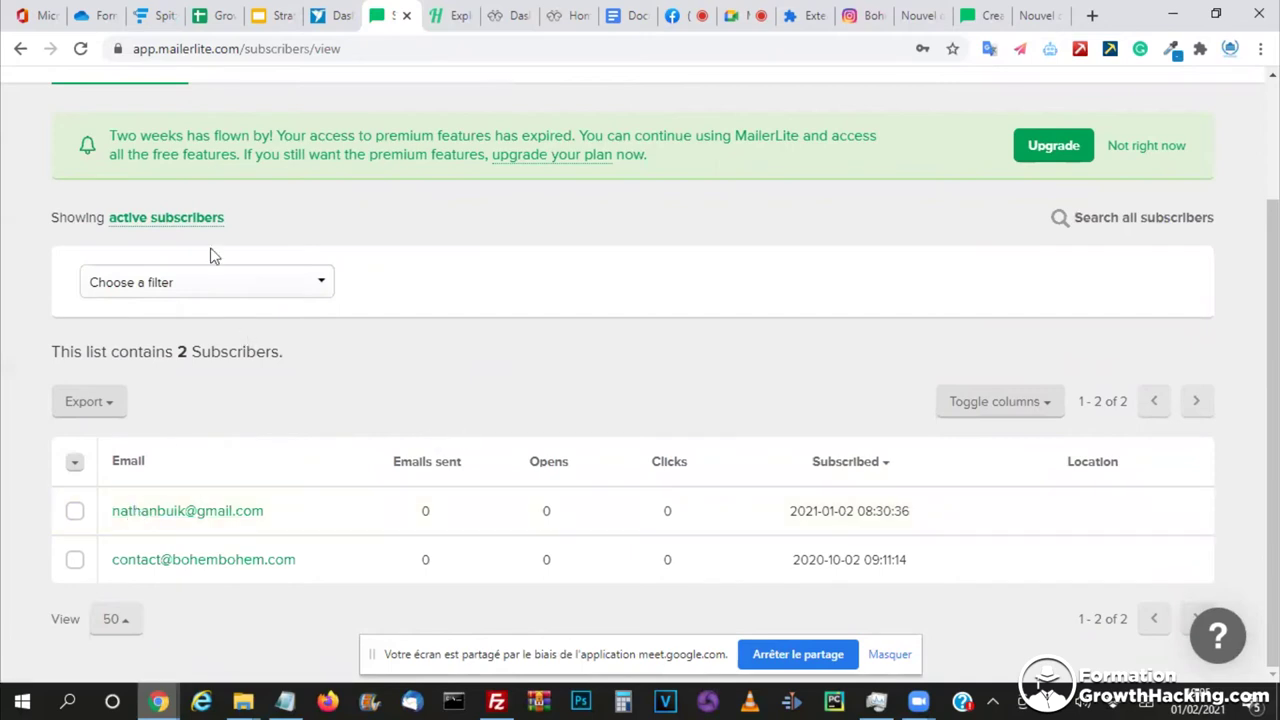
scroll(209, 251, "up", 2)
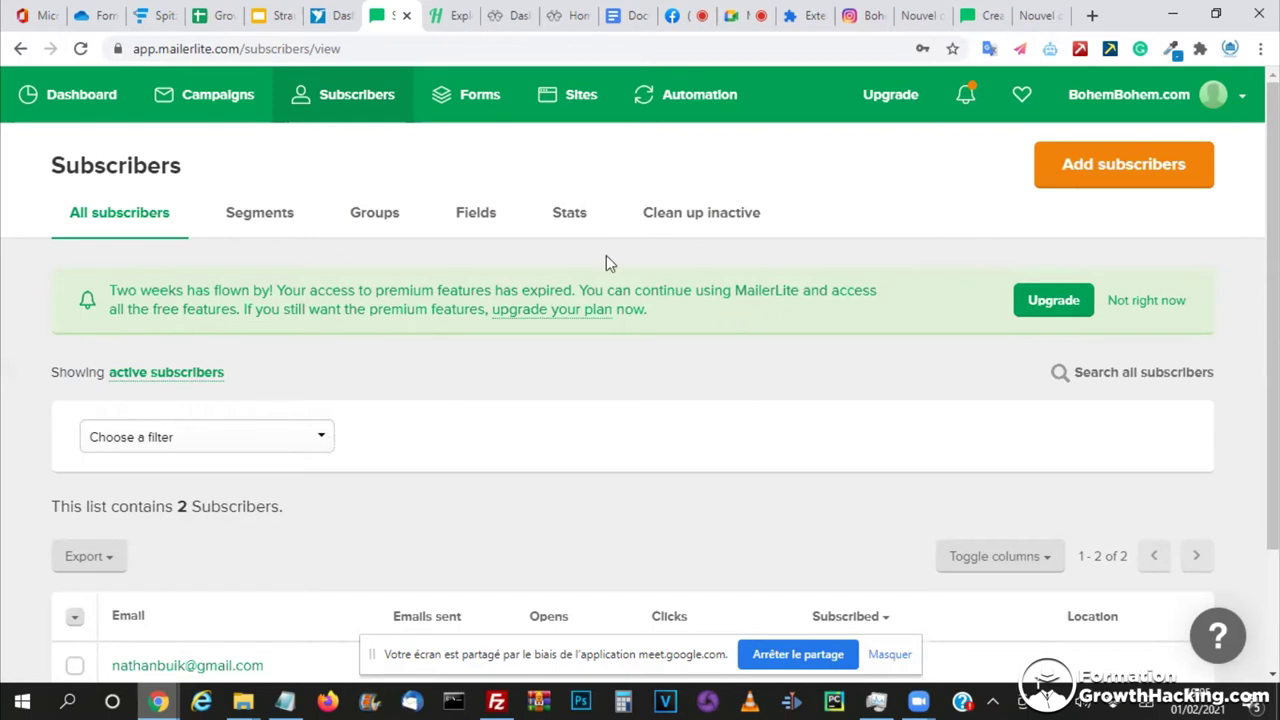
scroll(452, 431, "down", 1)
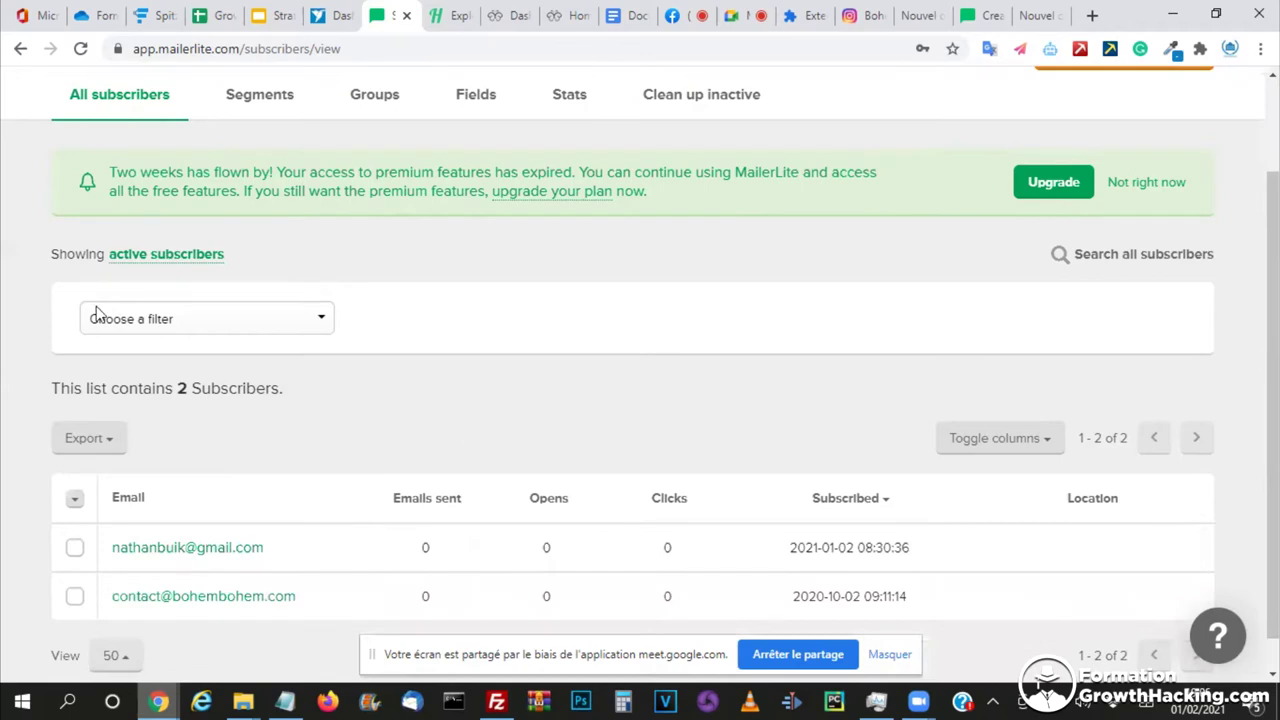
scroll(68, 250, "up", 1)
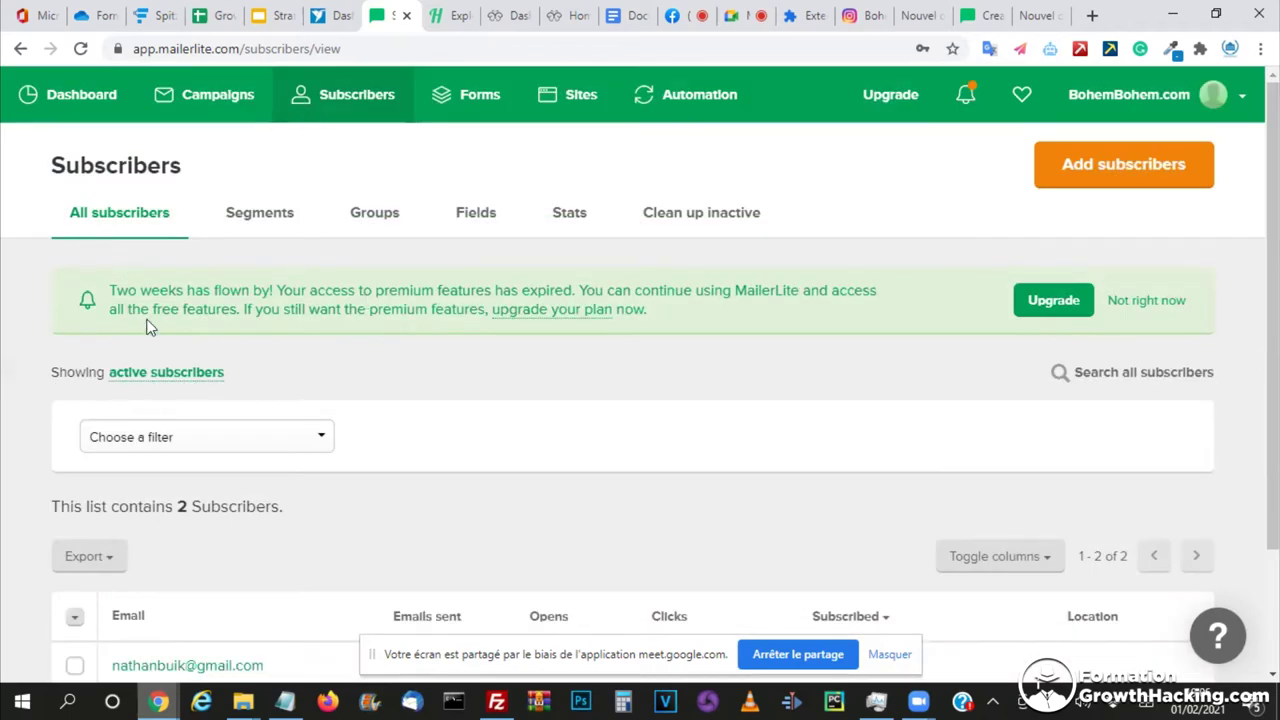
scroll(148, 326, "down", 1)
scroll(313, 288, "up", 1)
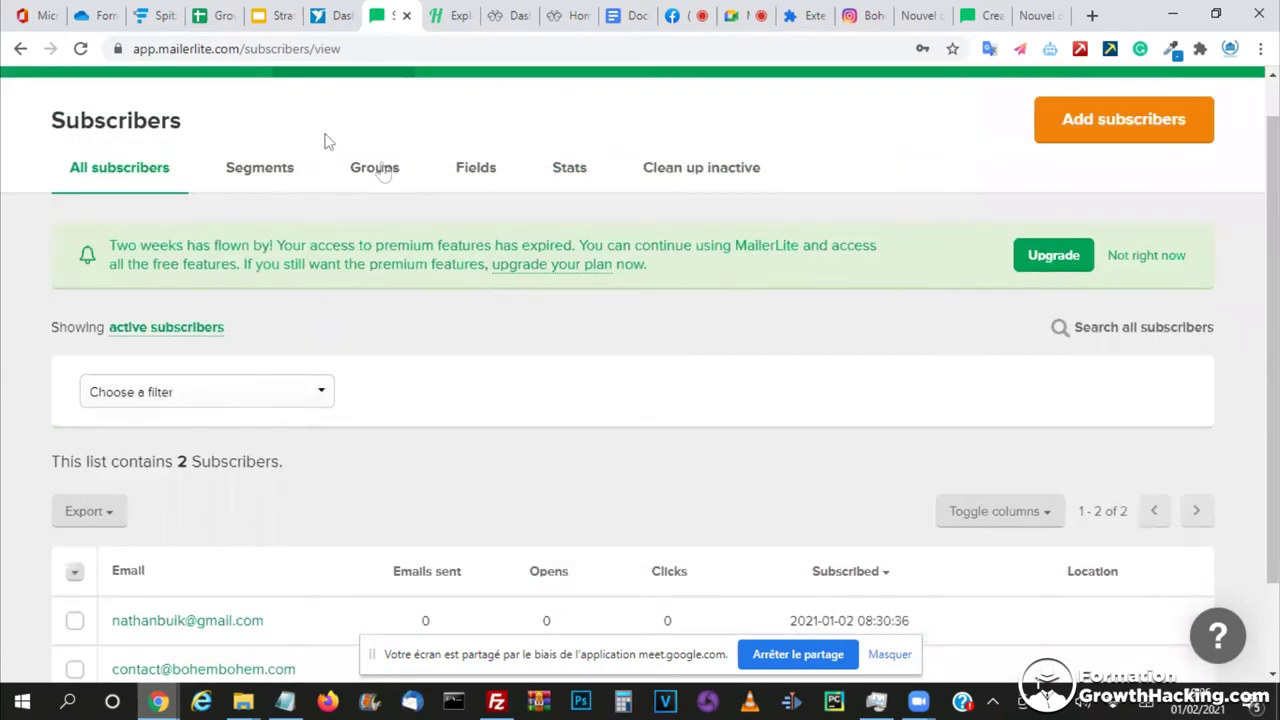
- Create a new subscriber group named Spanish in the Groups section
left_click(385, 172)
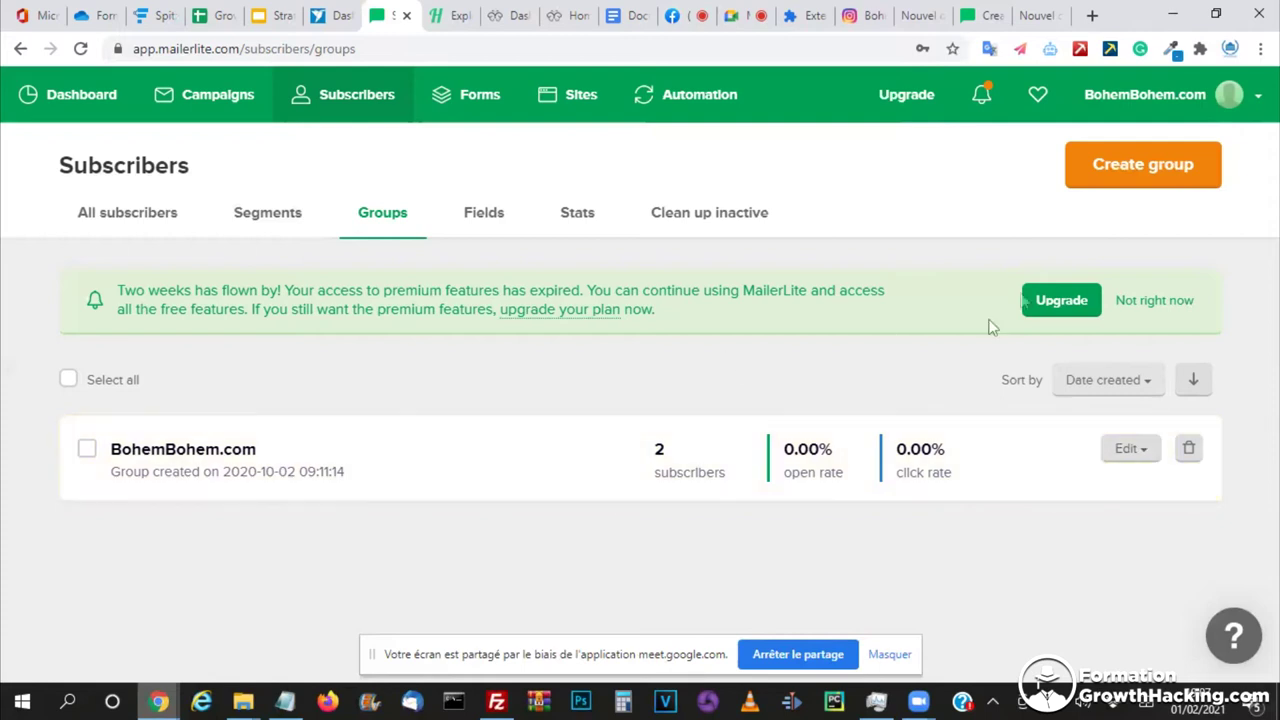
left_click(1133, 166)
left_click(448, 218)
type("BohelBOhel")
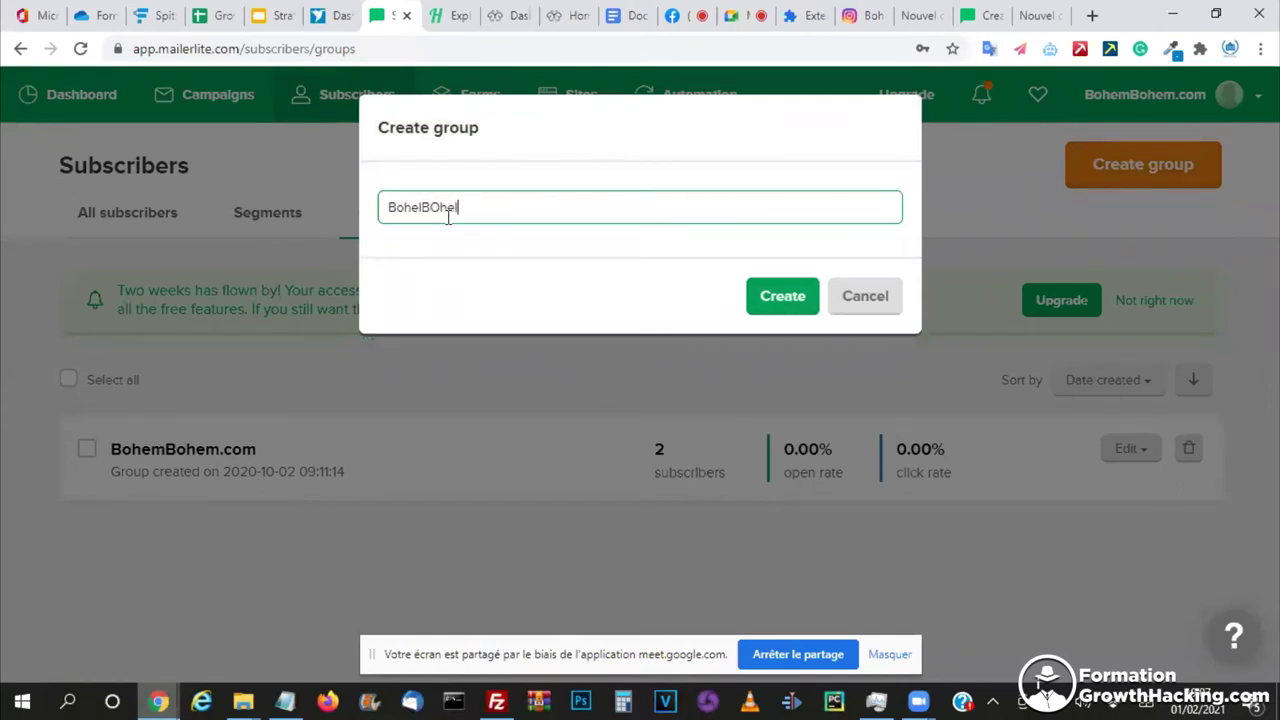
key("ctrl+a")
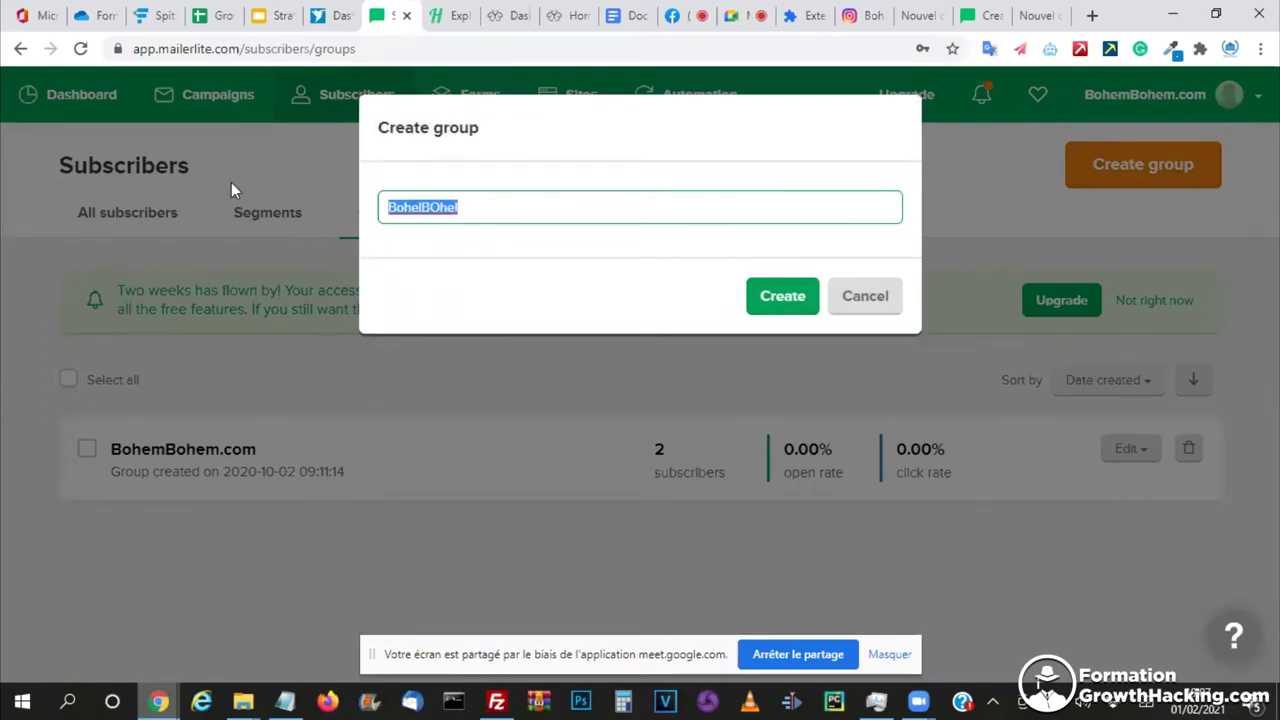
type("s")
key("BackSpace")
type("S")
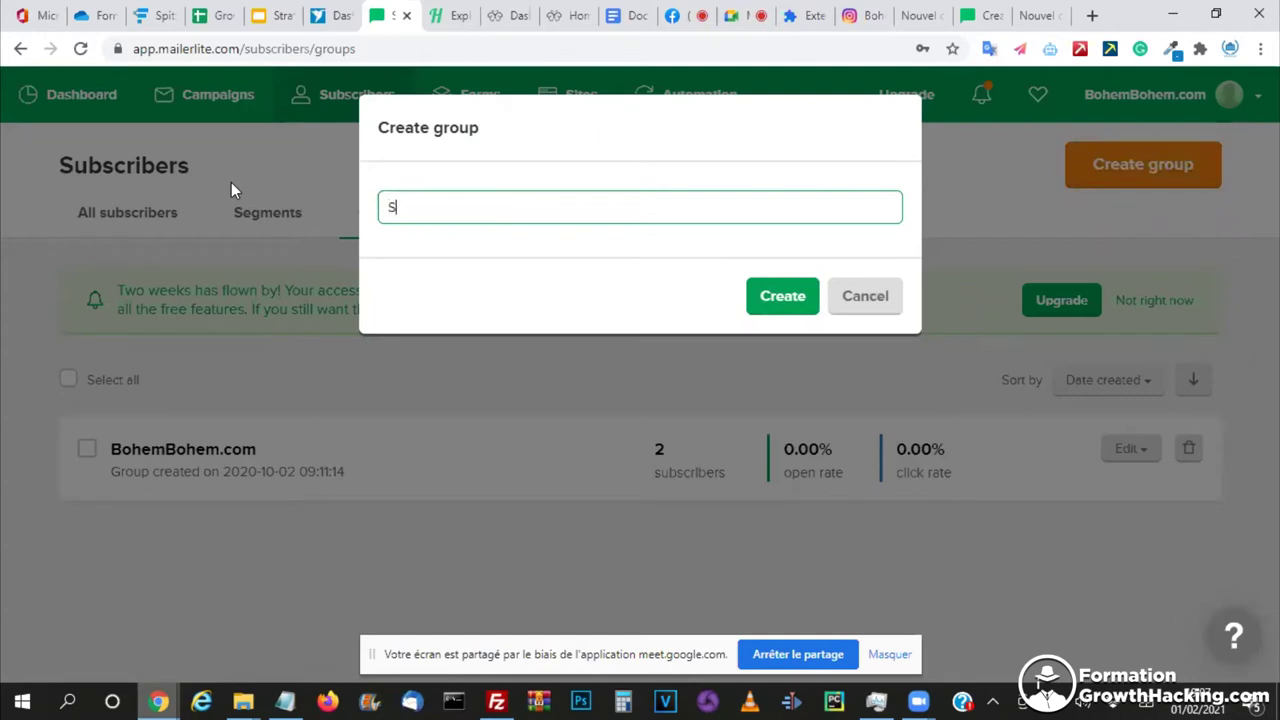
type("pain")
left_click_drag(423, 205, 401, 205)
type("panish")
left_click(785, 298)
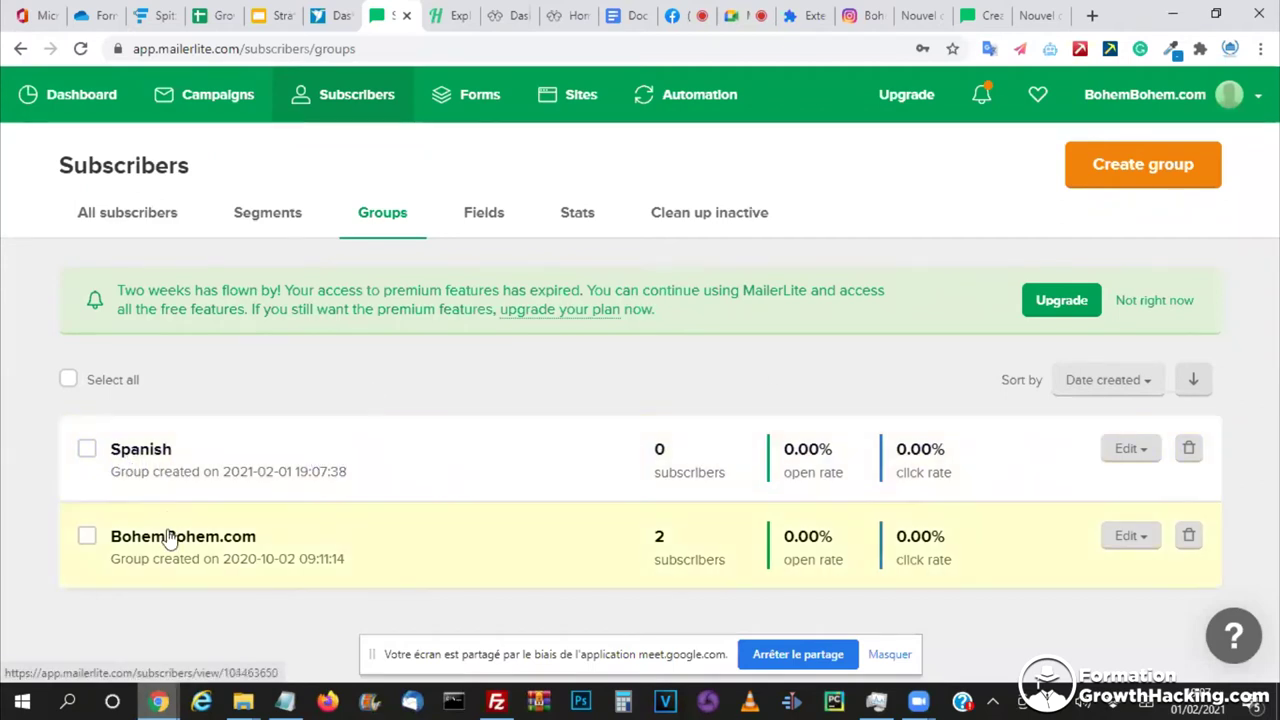
- Rename the BohemBohem.com subscriber group to English
left_click(1122, 537)
left_click(1046, 572)
key("ctrl+a")
type("English")
left_click(760, 329)
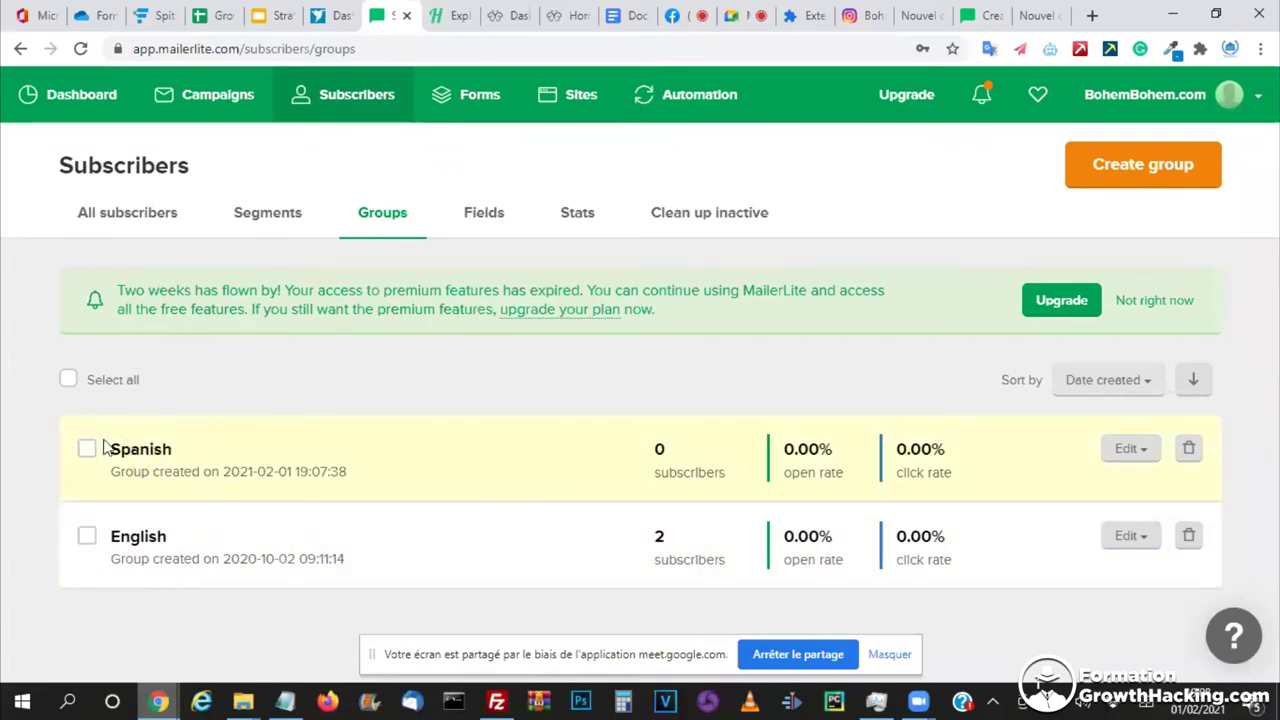
- Switch to the BohemBohem shop's home page and show the name and email fields of its newsletter form
left_click(565, 15)
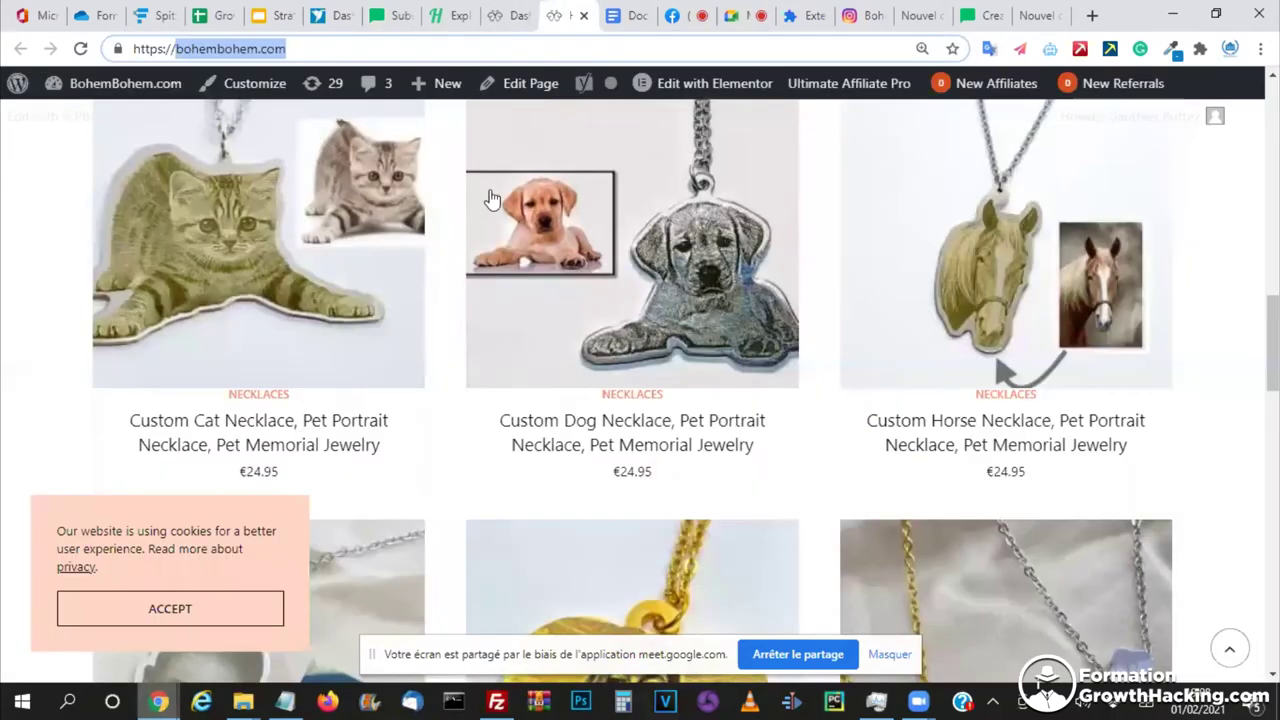
scroll(678, 396, "down", 10)
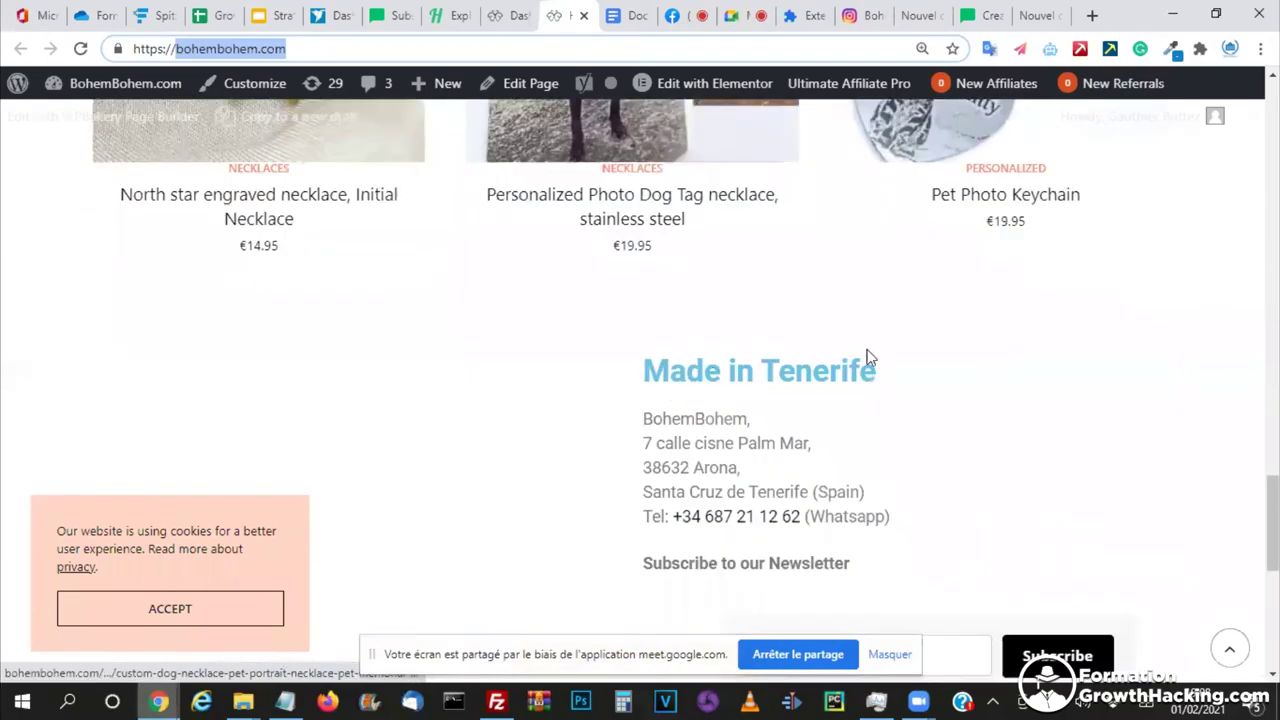
scroll(866, 354, "down", 5)
scroll(797, 300, "up", 3)
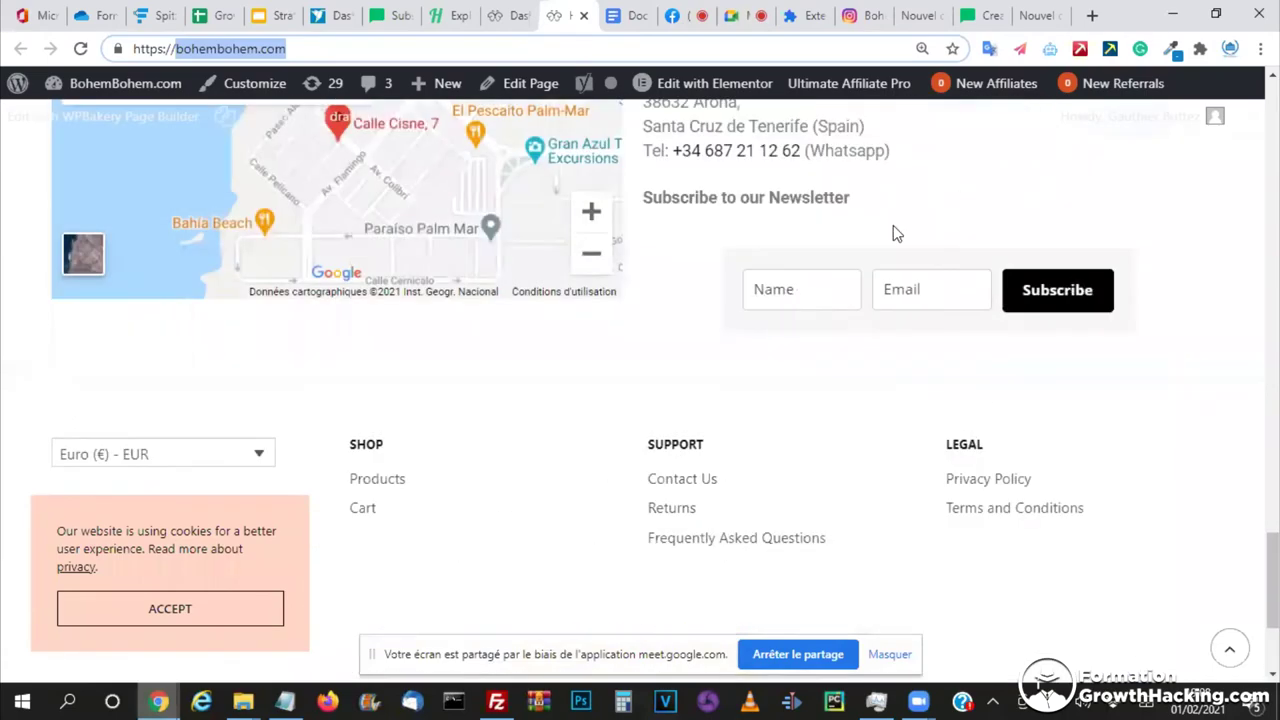
left_click(796, 278)
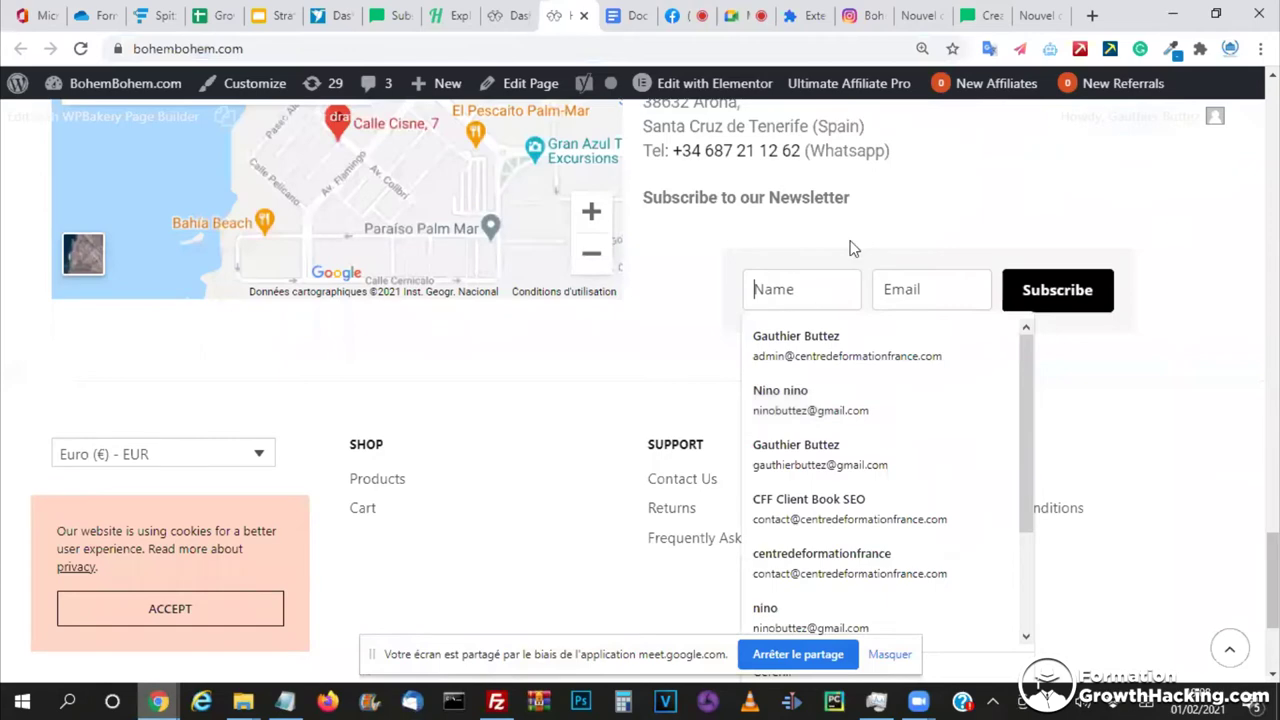
left_click(950, 214)
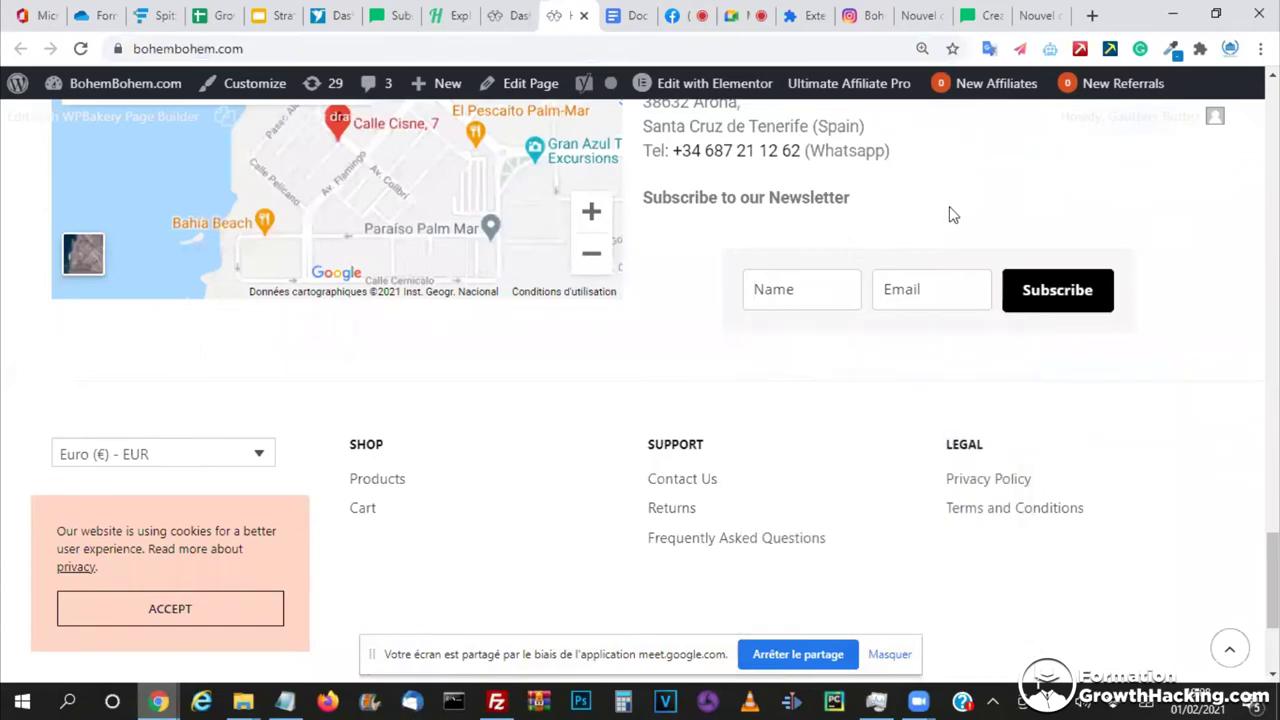
- Look over the shop's home page header and return to the Made in Tenerife and newsletter section
scroll(951, 215, "up", 3)
scroll(951, 215, "up", 5)
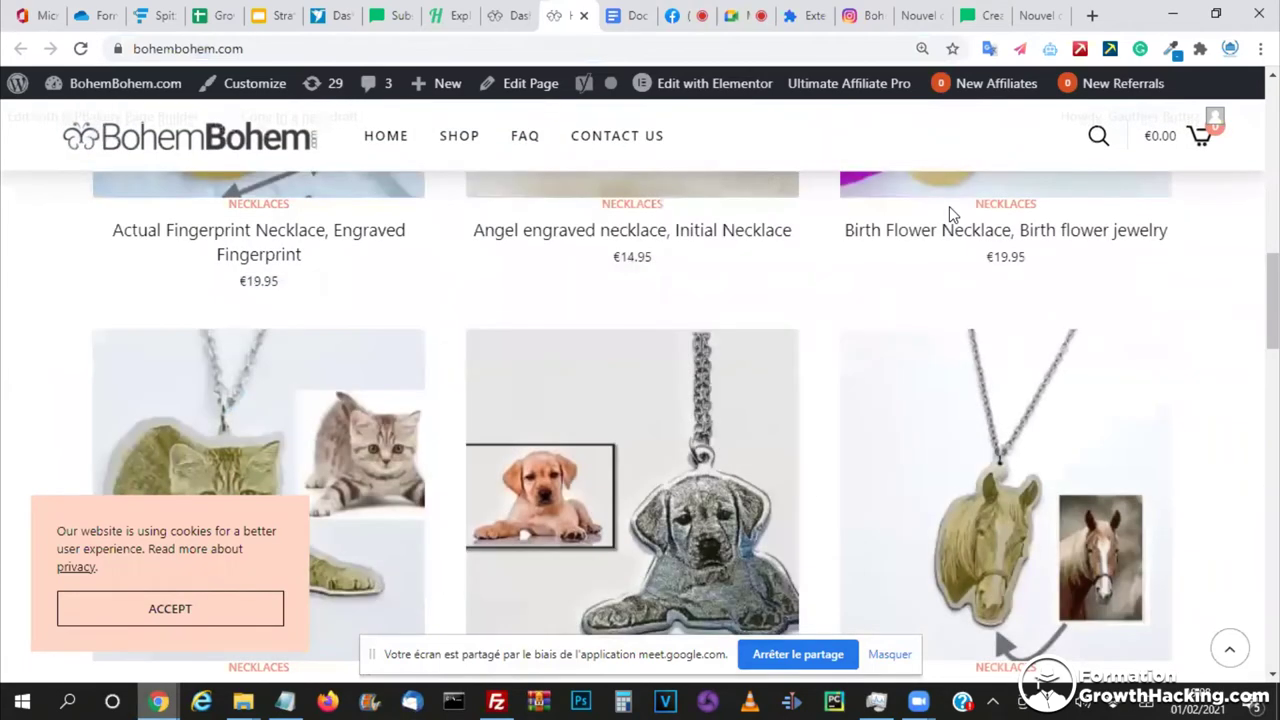
scroll(949, 206, "up", 10)
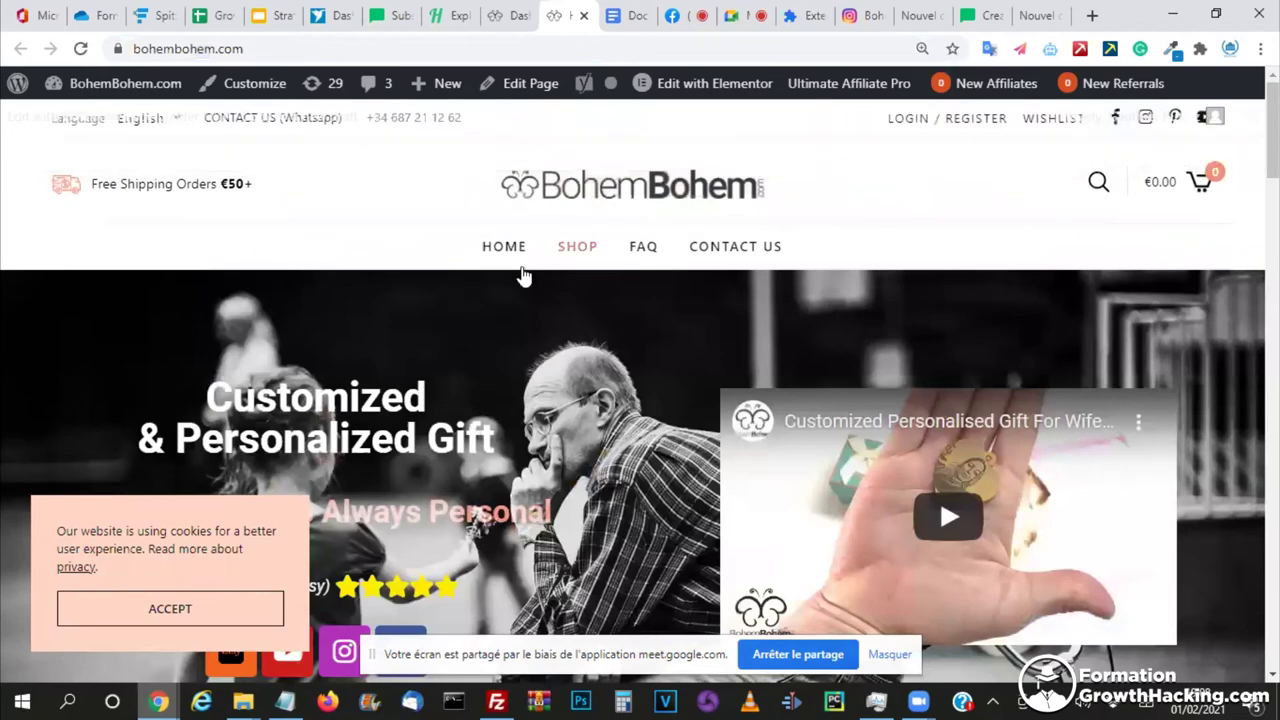
scroll(521, 276, "down", 8)
scroll(521, 276, "down", 8)
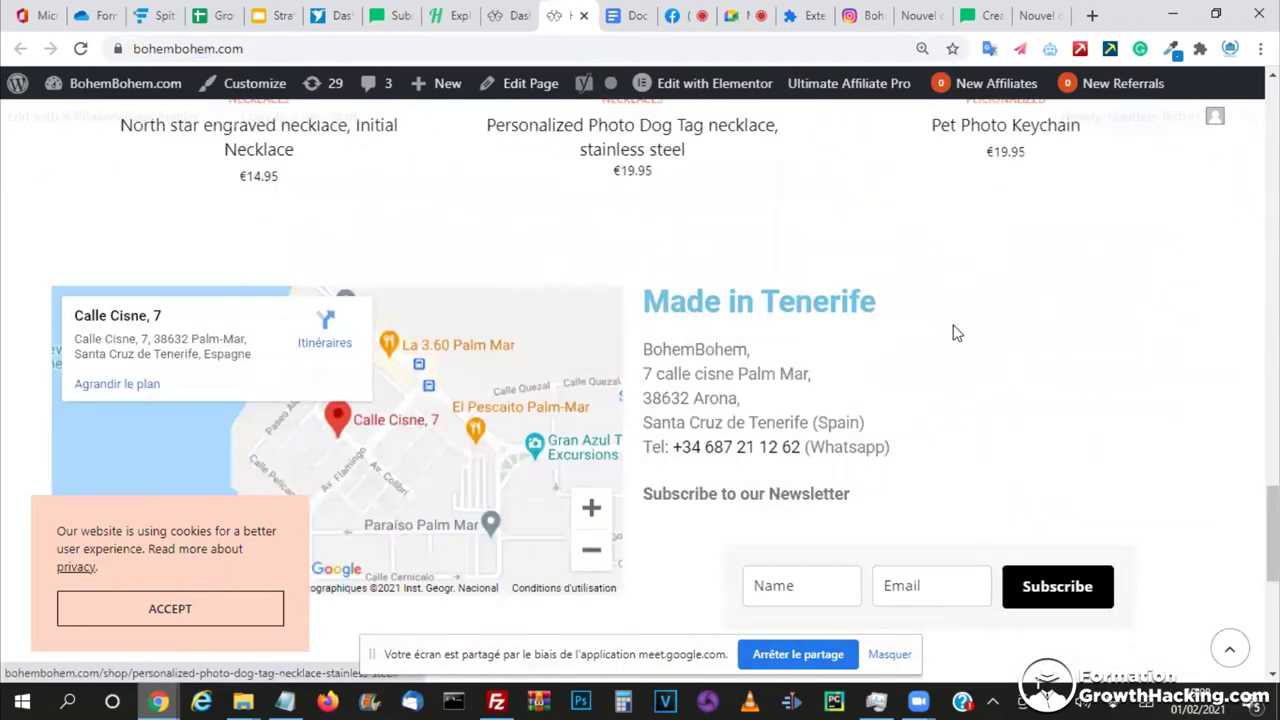
scroll(1032, 415, "down", 2)
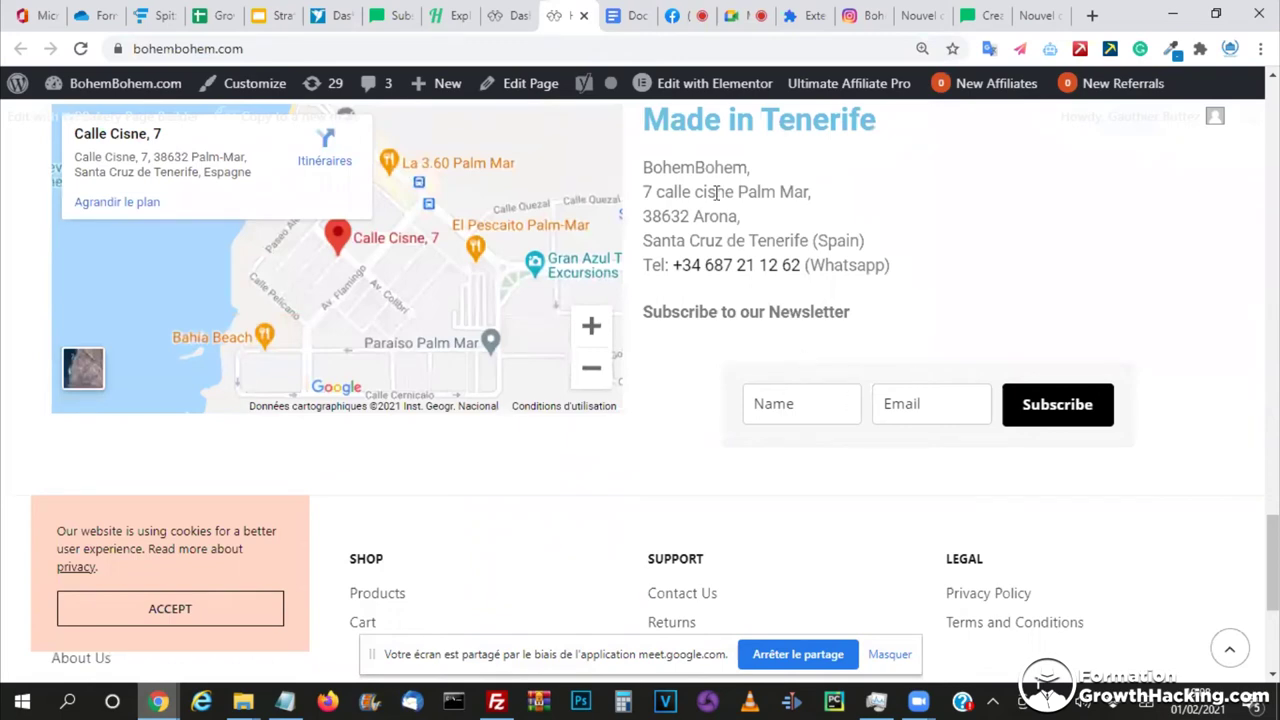
scroll(356, 10, "up", 1)
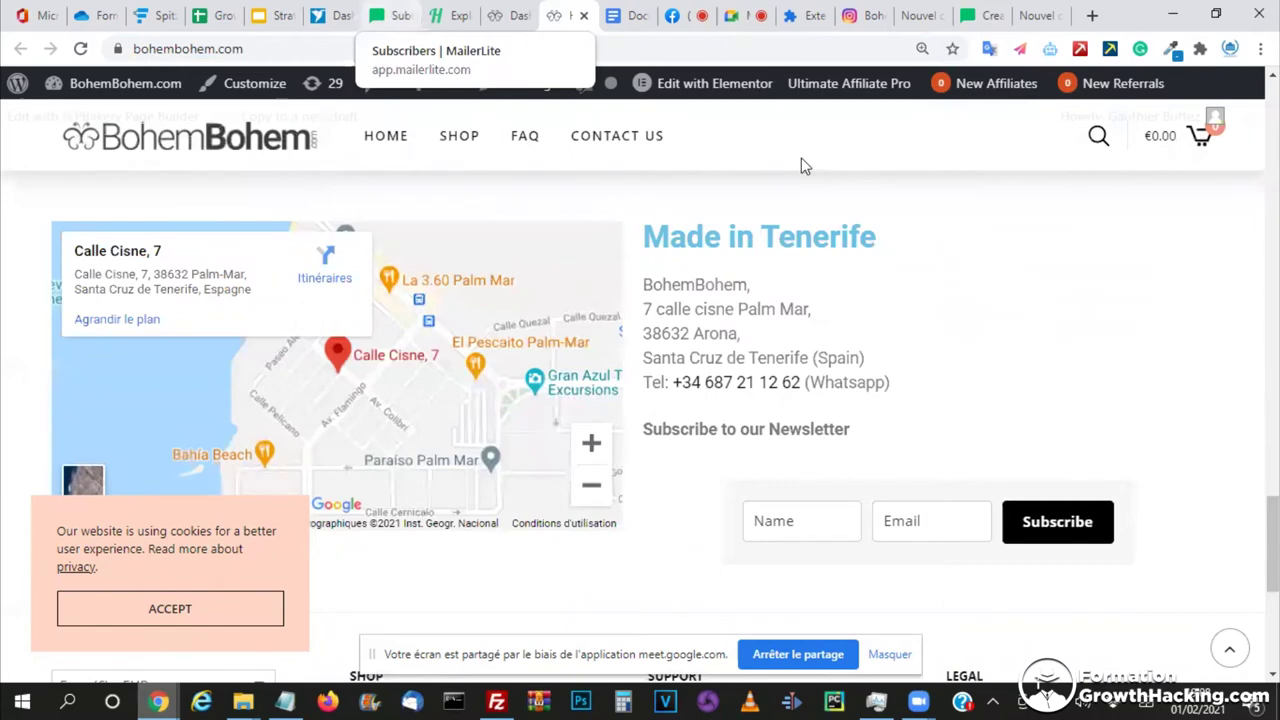
- Skim the shop's necklace listings once more and switch to the Google Docs home page
left_click(400, 12)
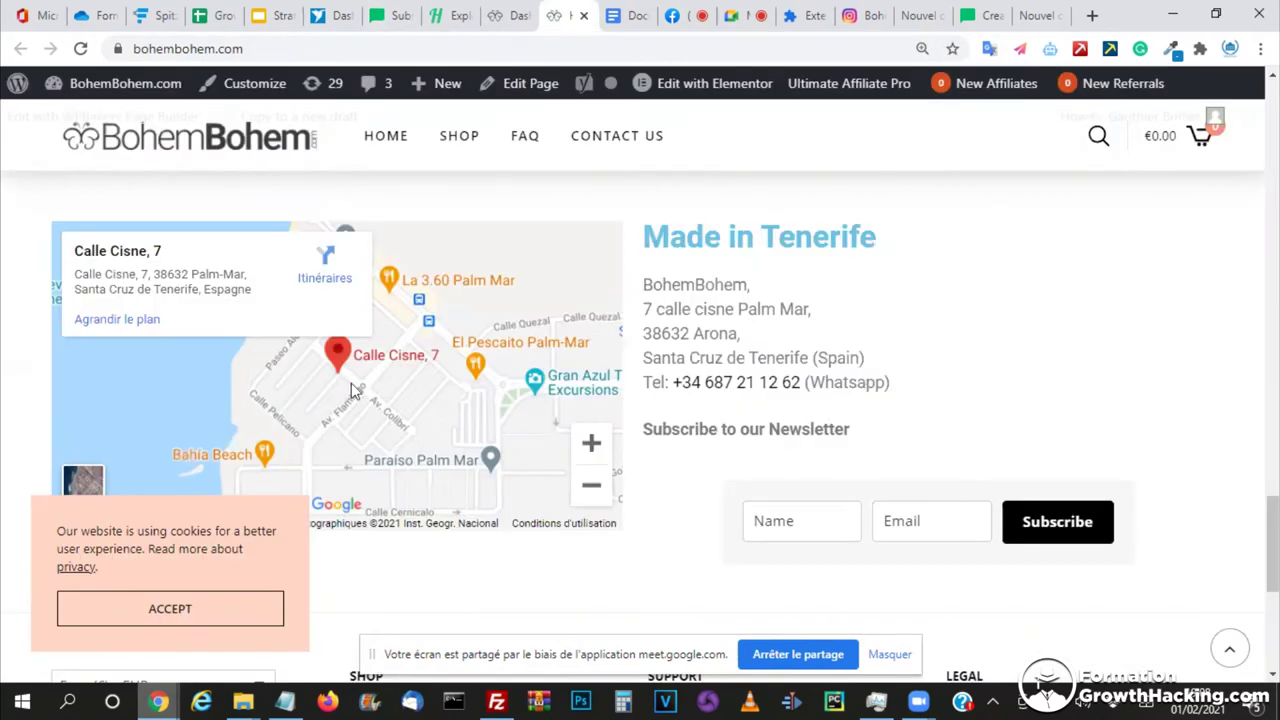
scroll(350, 390, "up", 10)
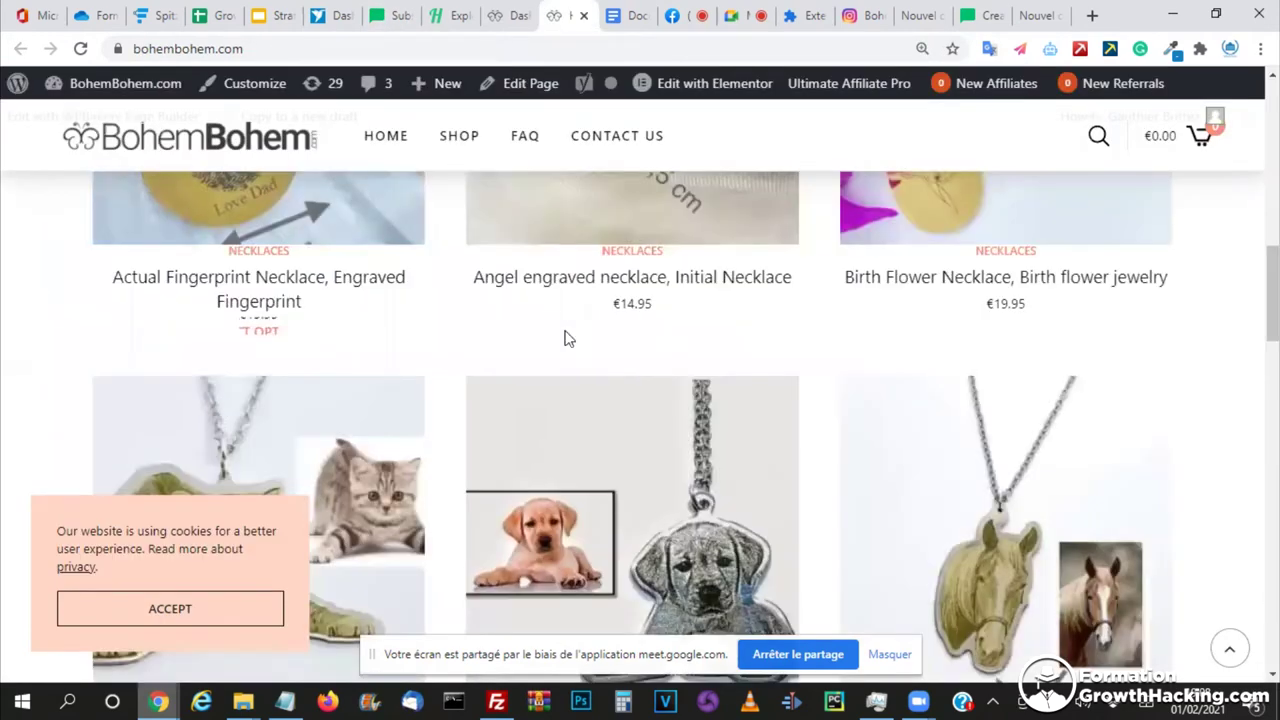
scroll(564, 339, "down", 3)
scroll(613, 9, "down", 3)
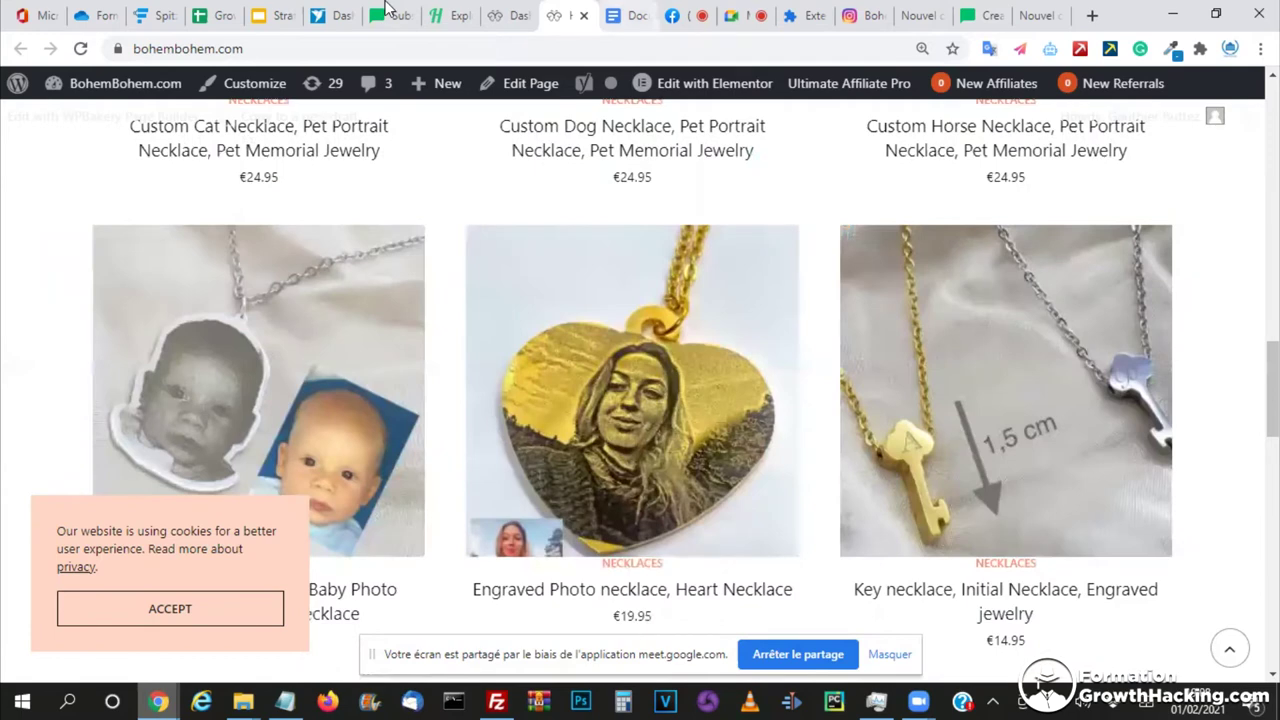
left_click(386, 6)
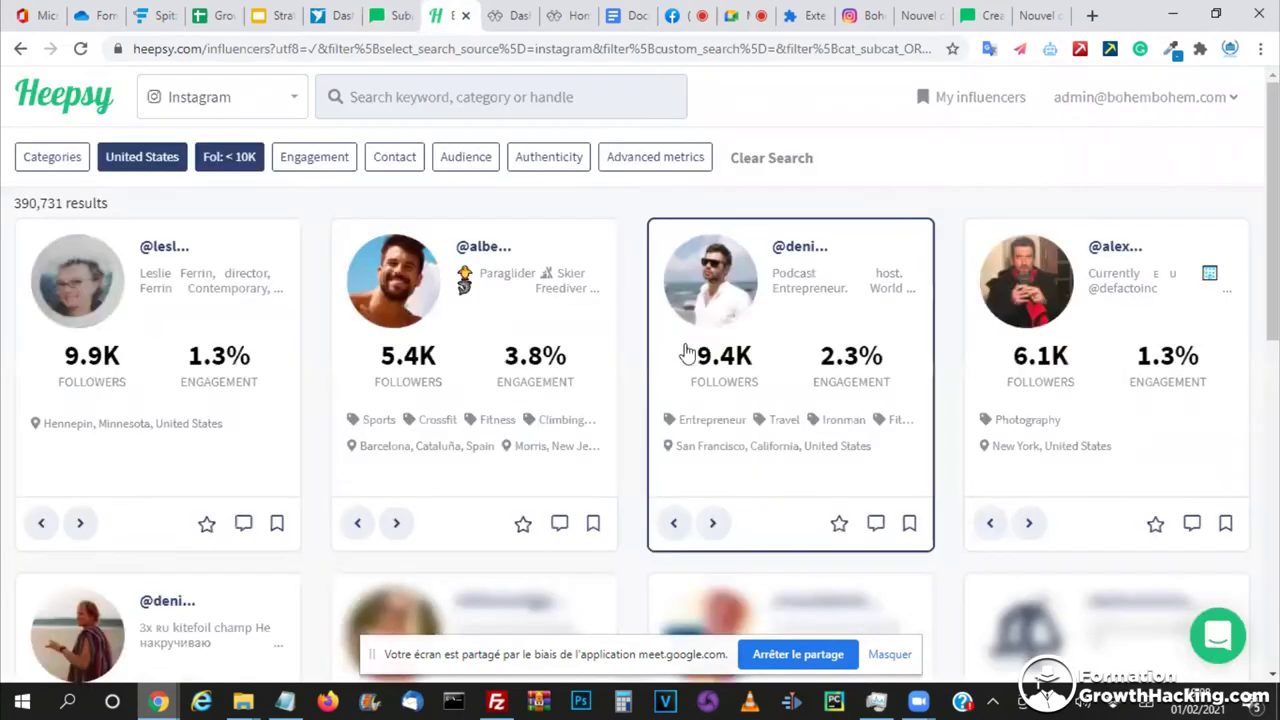
left_click(634, 12)
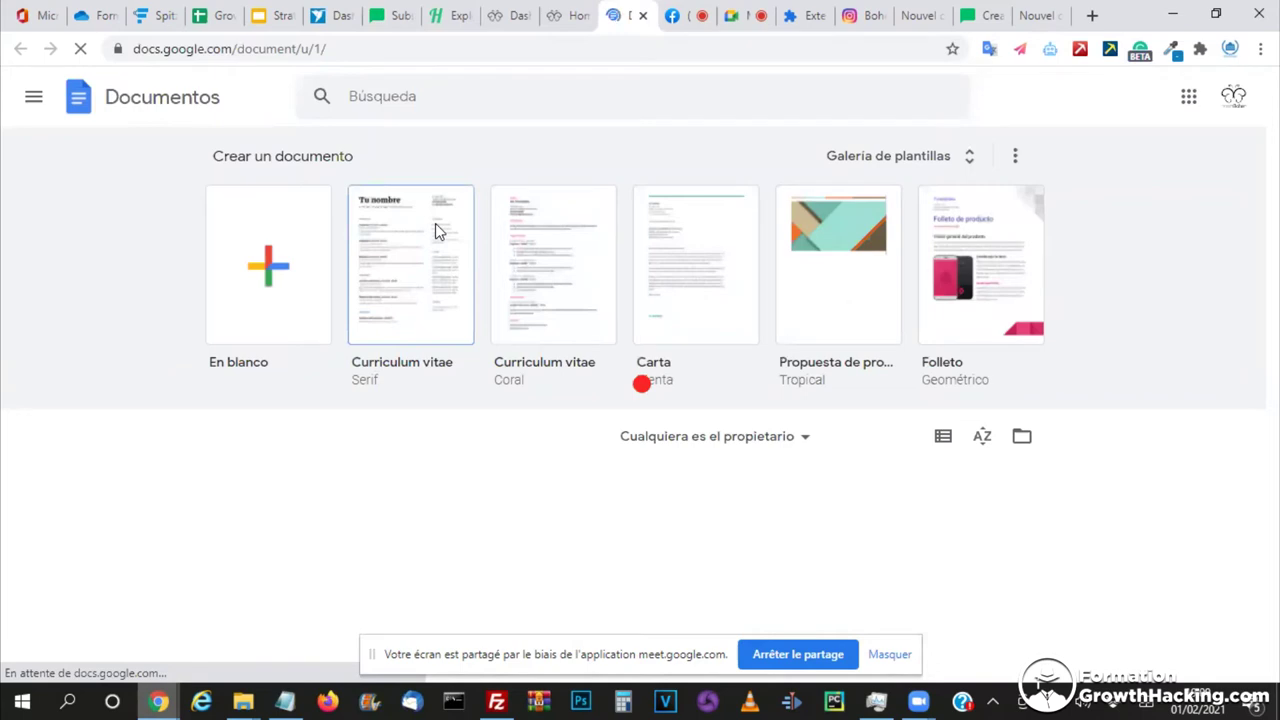
- Look over the recent documents on the Google Docs home page and switch to the Heepsy influencer results
scroll(437, 222, "down", 2)
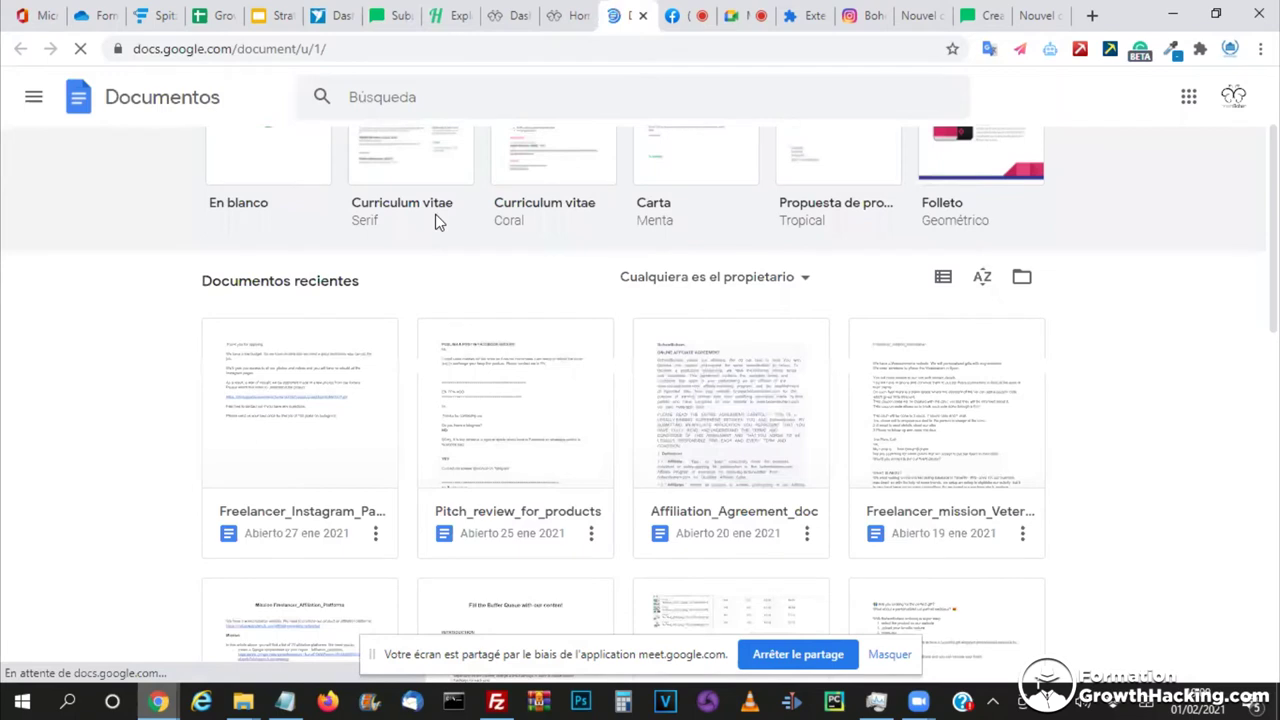
left_click(577, 165)
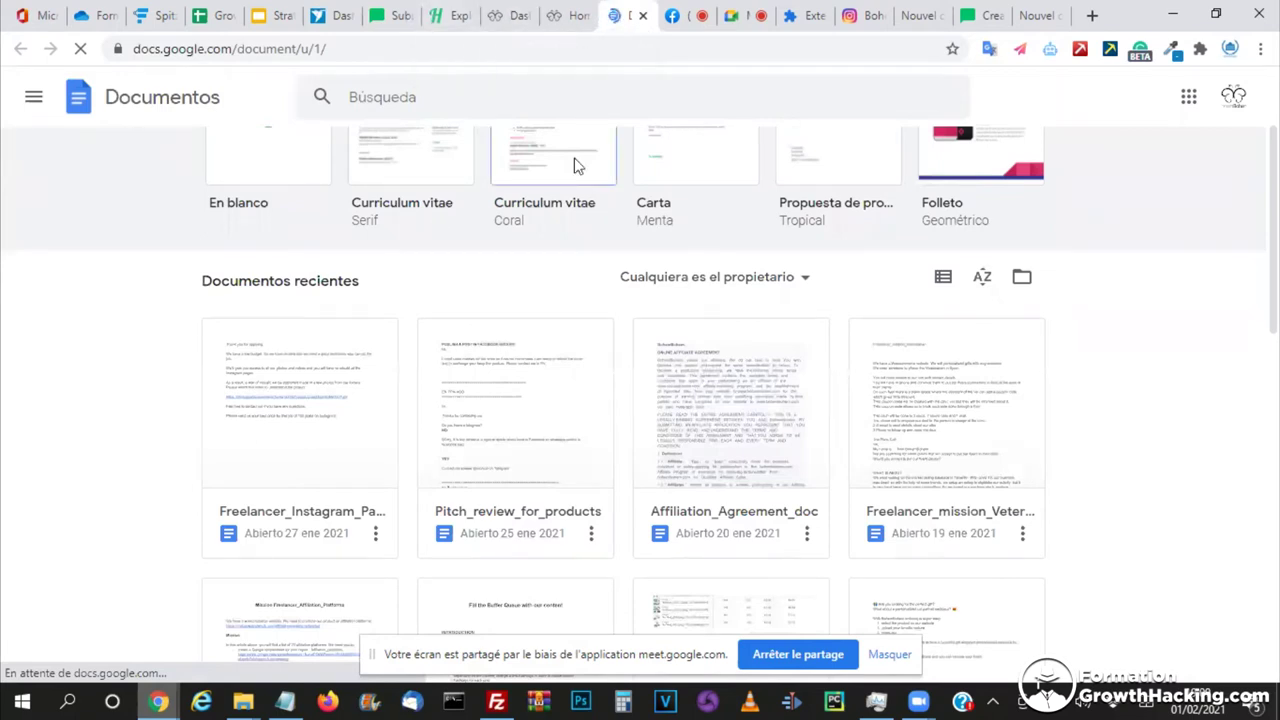
left_click(440, 17)
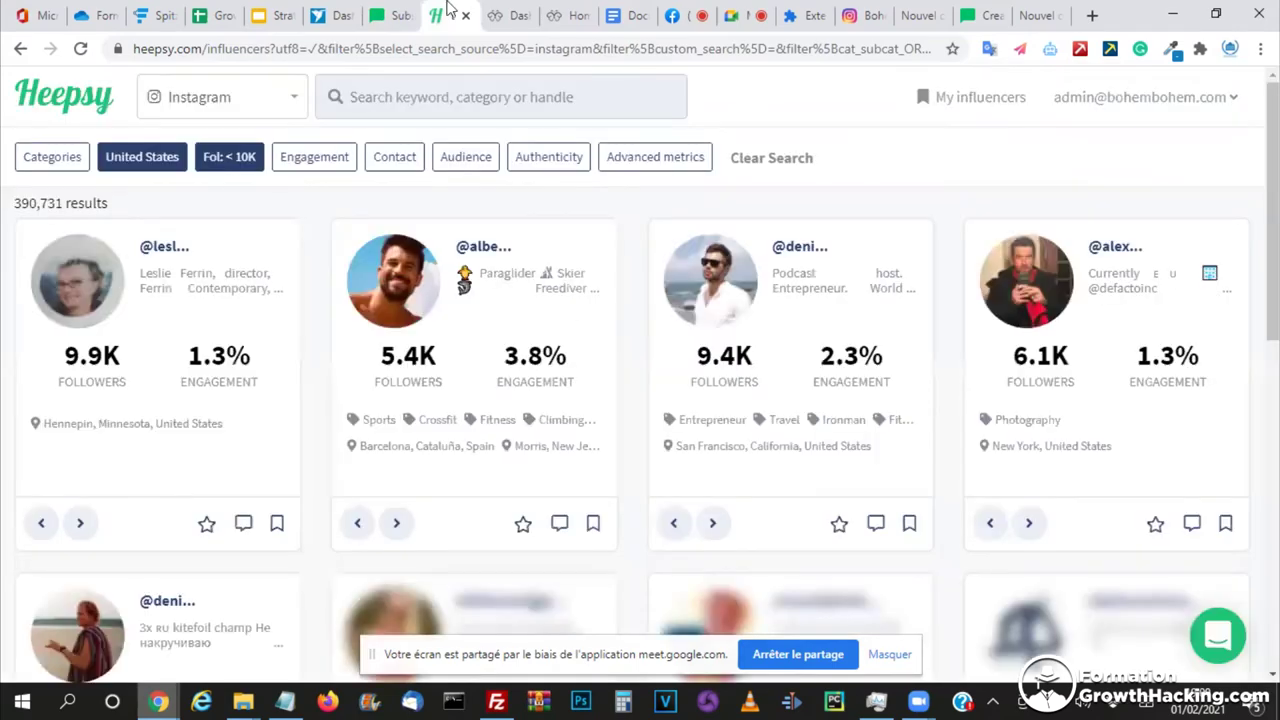
- Switch to the BohemBohem home page and browse its personalized necklace and keychain listings, ending near the Create a Personalized Gift section
left_click(564, 14)
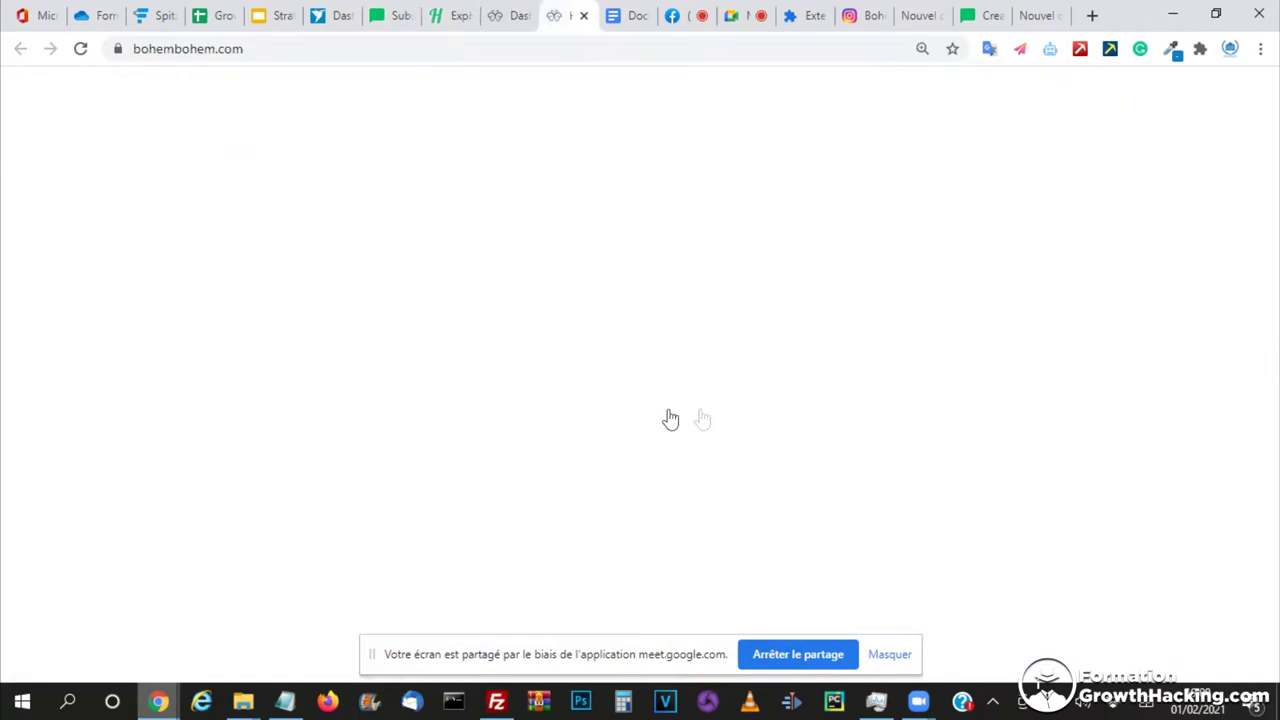
scroll(698, 425, "up", 4)
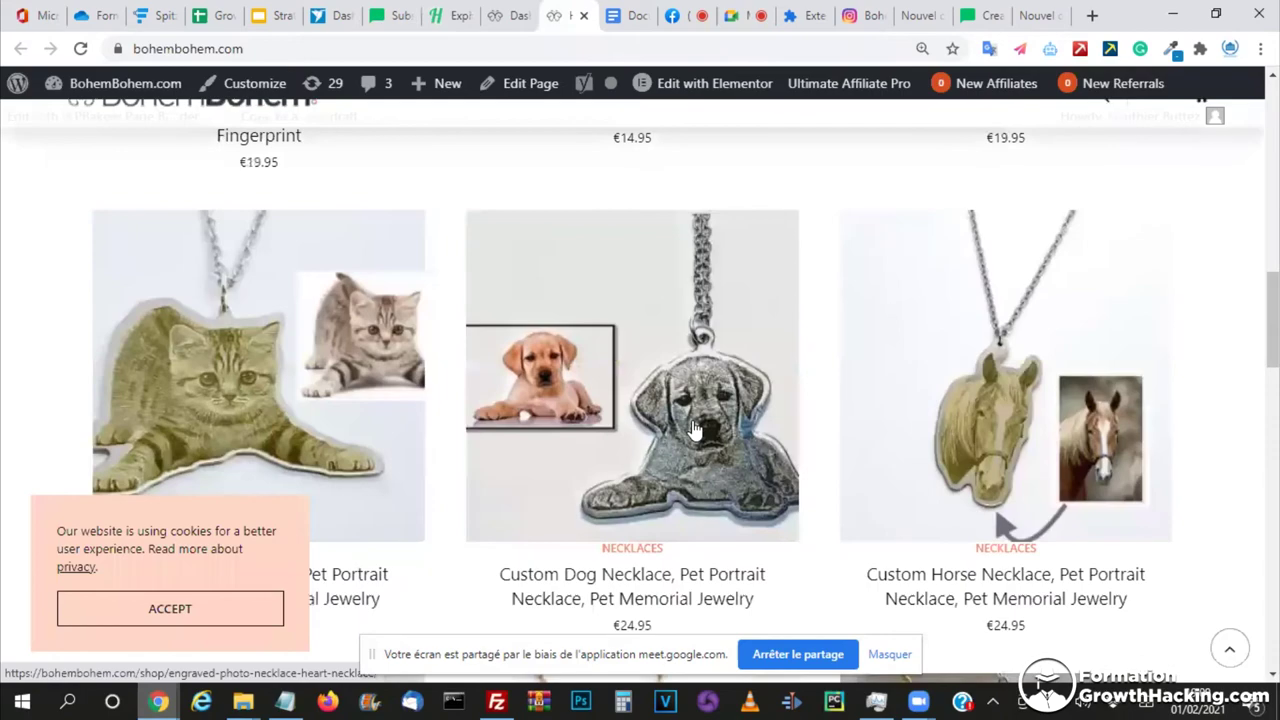
scroll(670, 372, "up", 6)
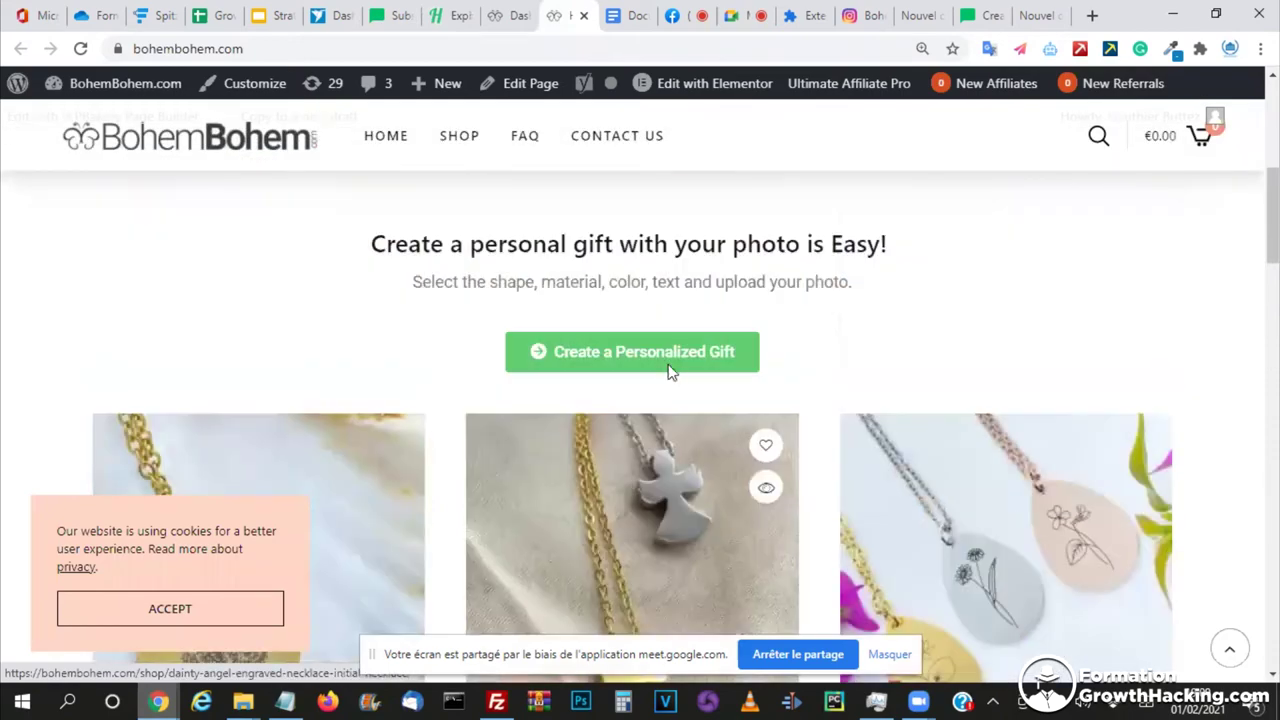
scroll(670, 372, "up", 2)
scroll(986, 286, "down", 5)
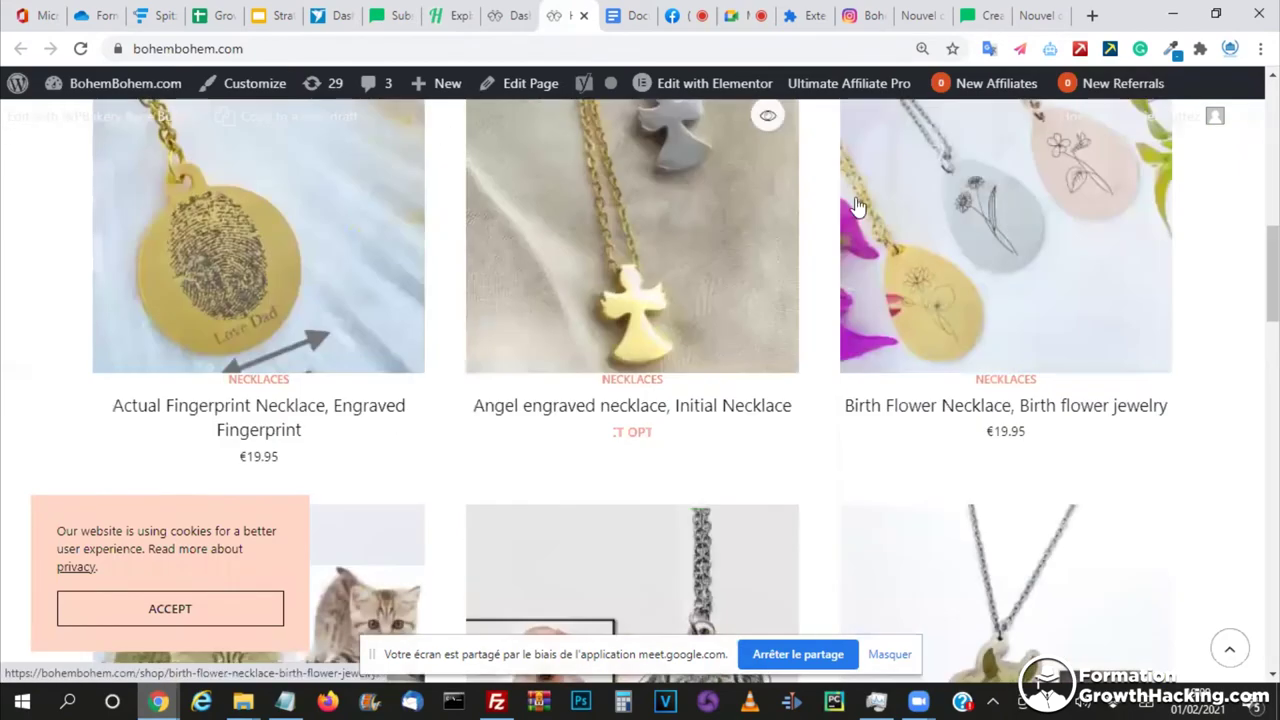
scroll(855, 205, "down", 4)
scroll(608, 410, "up", 1)
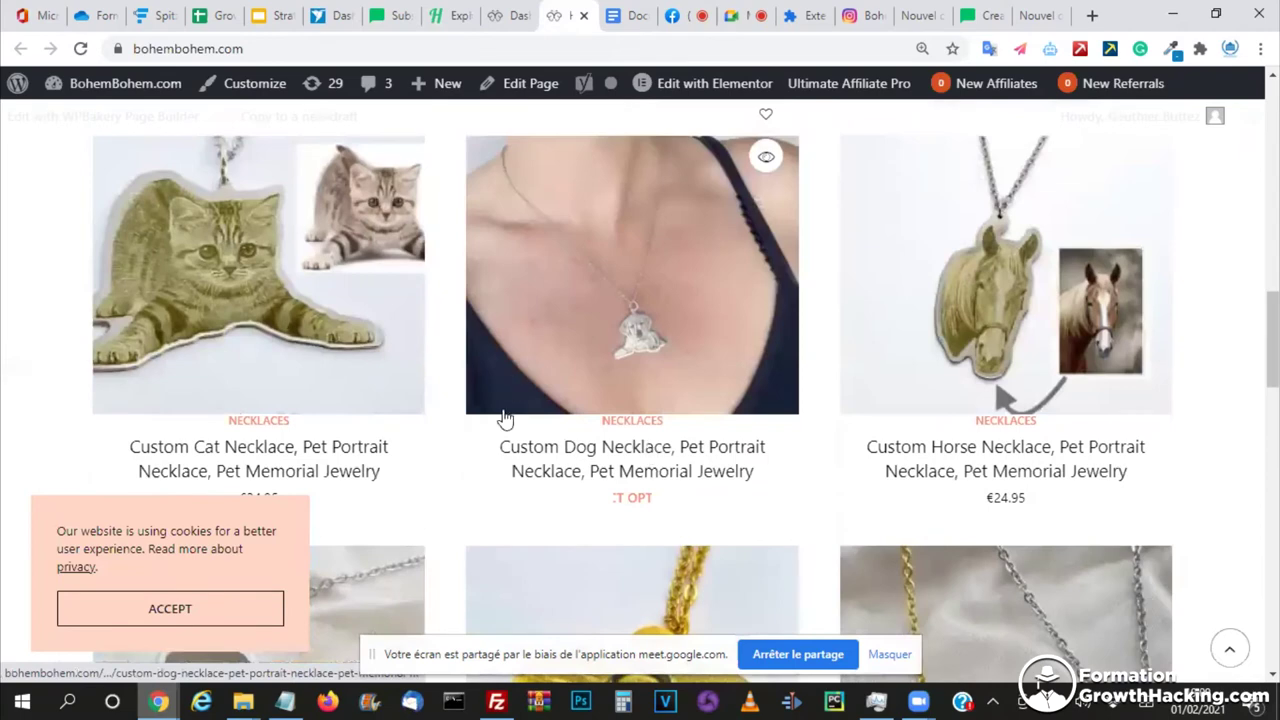
scroll(505, 418, "up", 2)
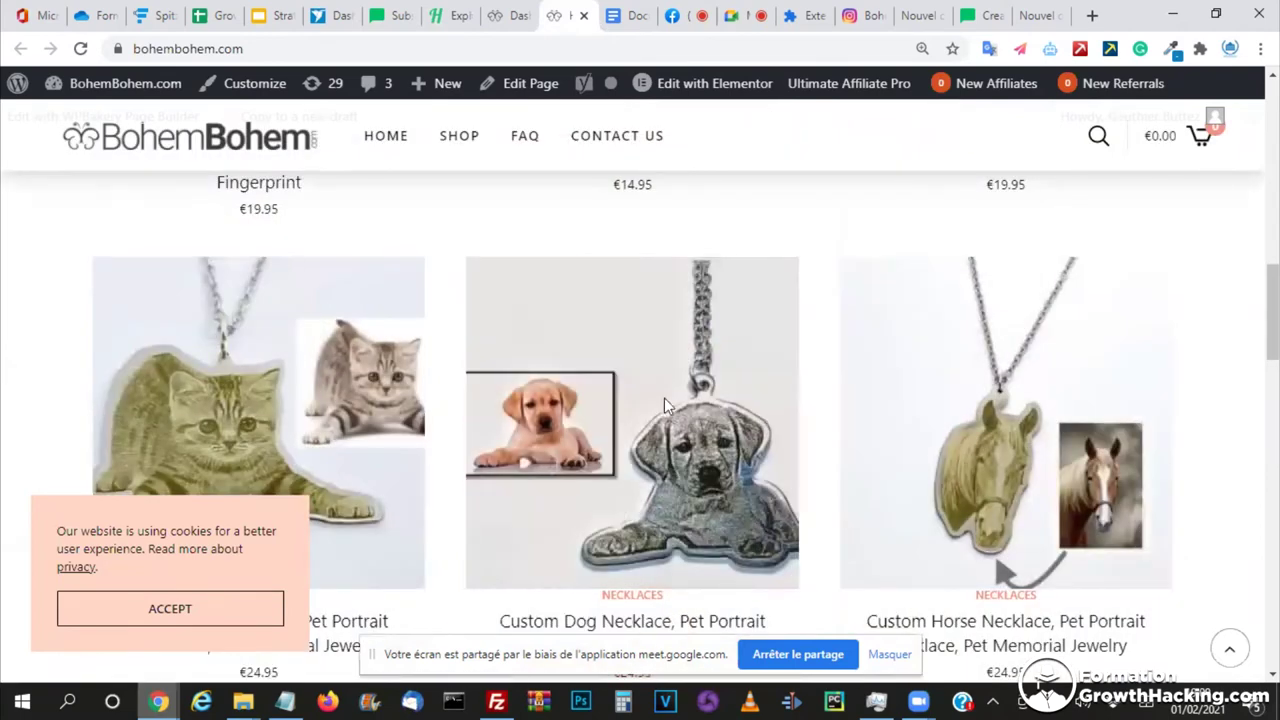
scroll(917, 380, "down", 4)
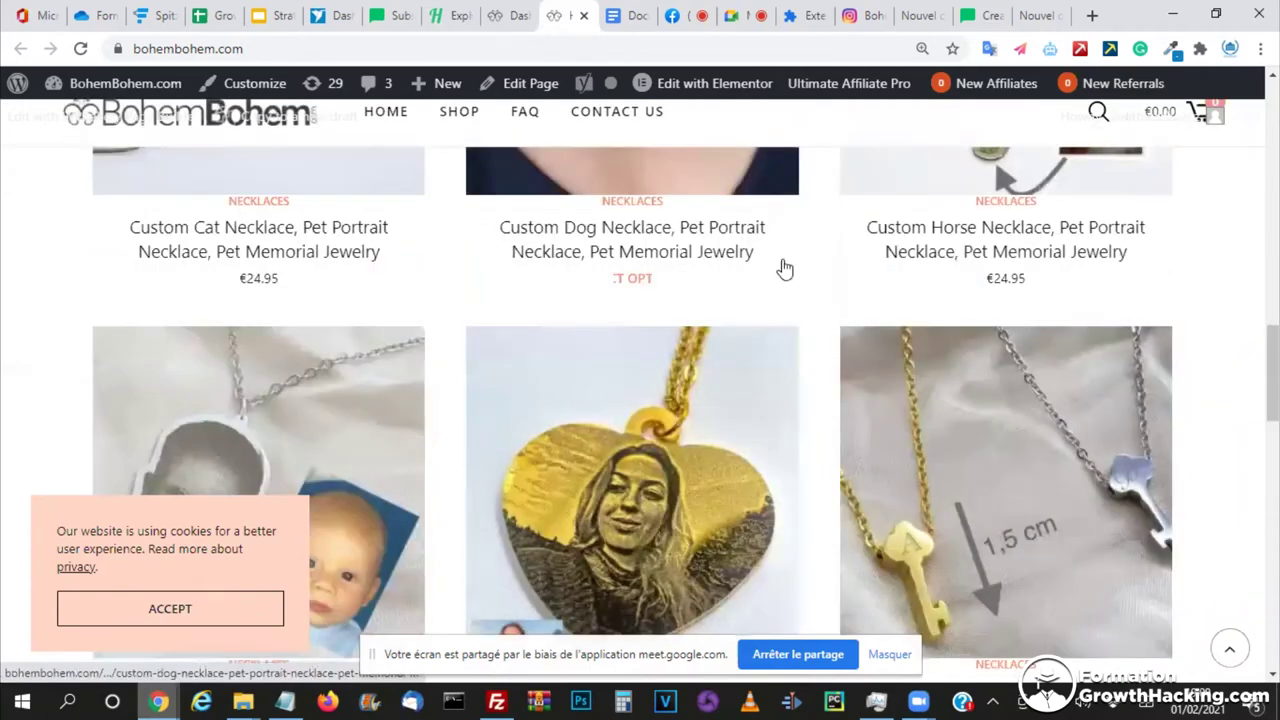
scroll(785, 268, "down", 3)
scroll(791, 277, "down", 3)
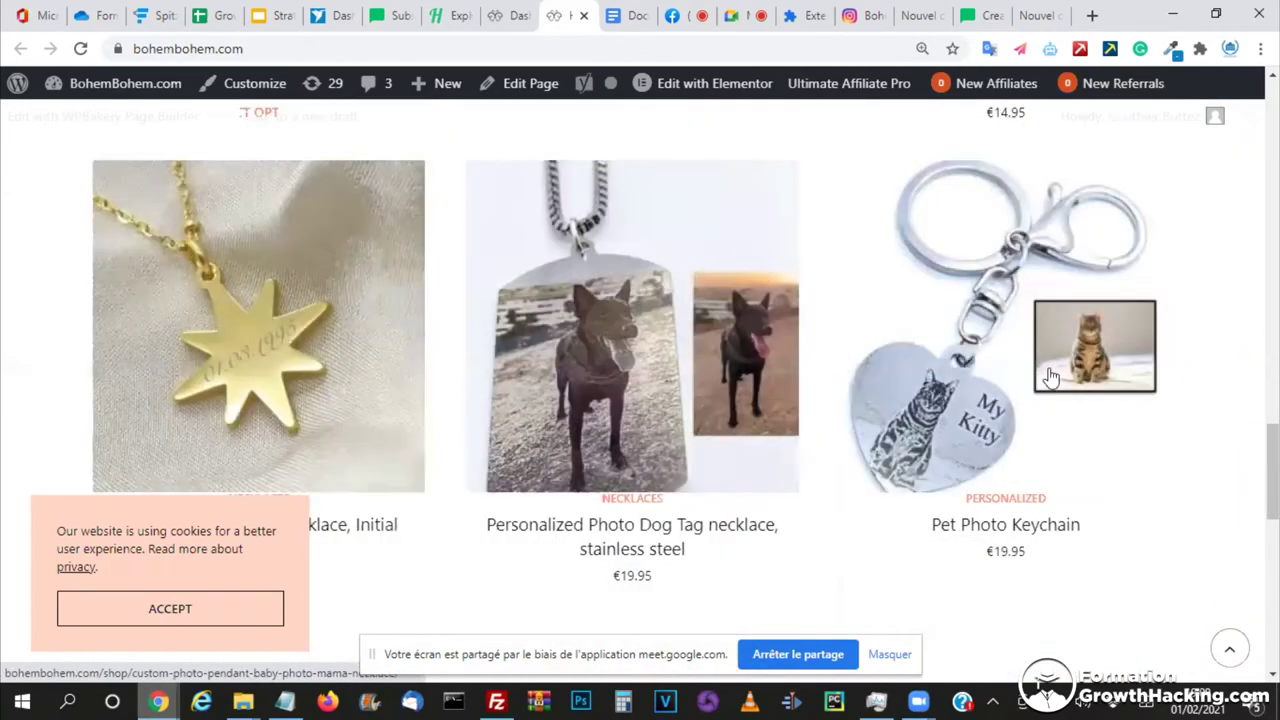
scroll(1049, 372, "down", 1)
scroll(595, 265, "down", 4)
scroll(595, 265, "up", 8)
scroll(595, 262, "up", 6)
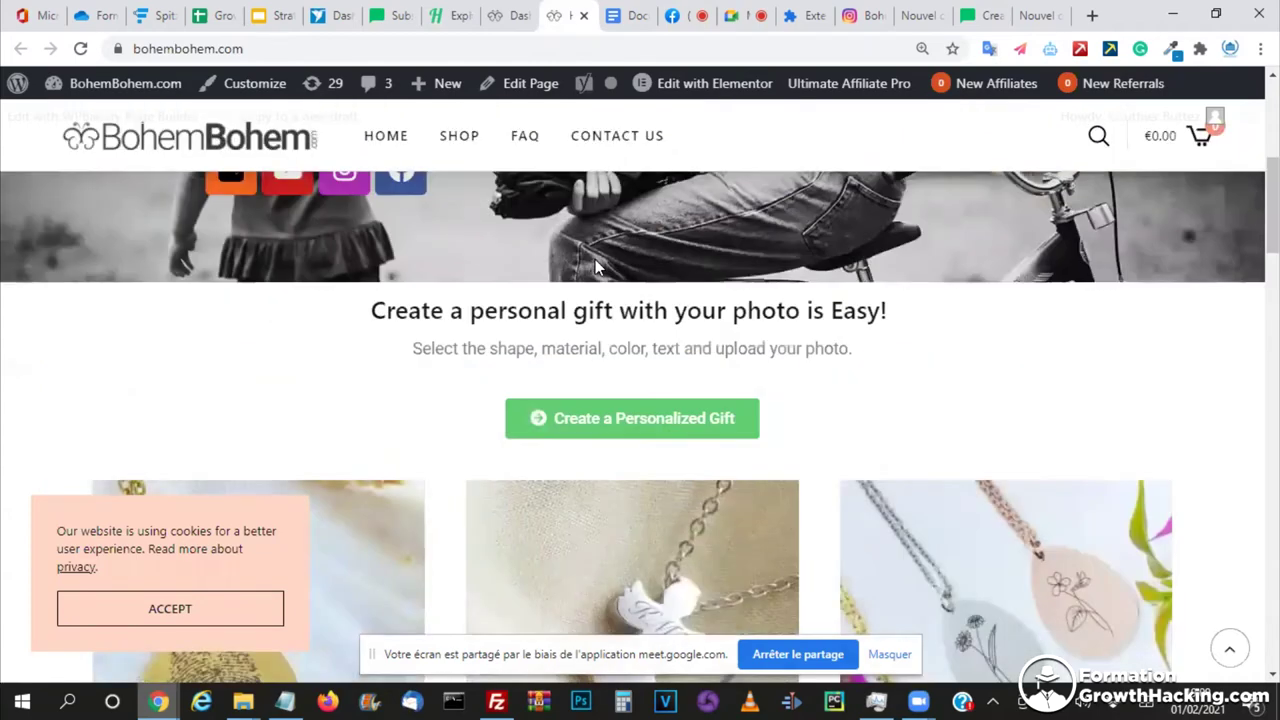
- Review the product listings again down to the Made in Tenerife section and return to the first necklaces
scroll(595, 259, "down", 5)
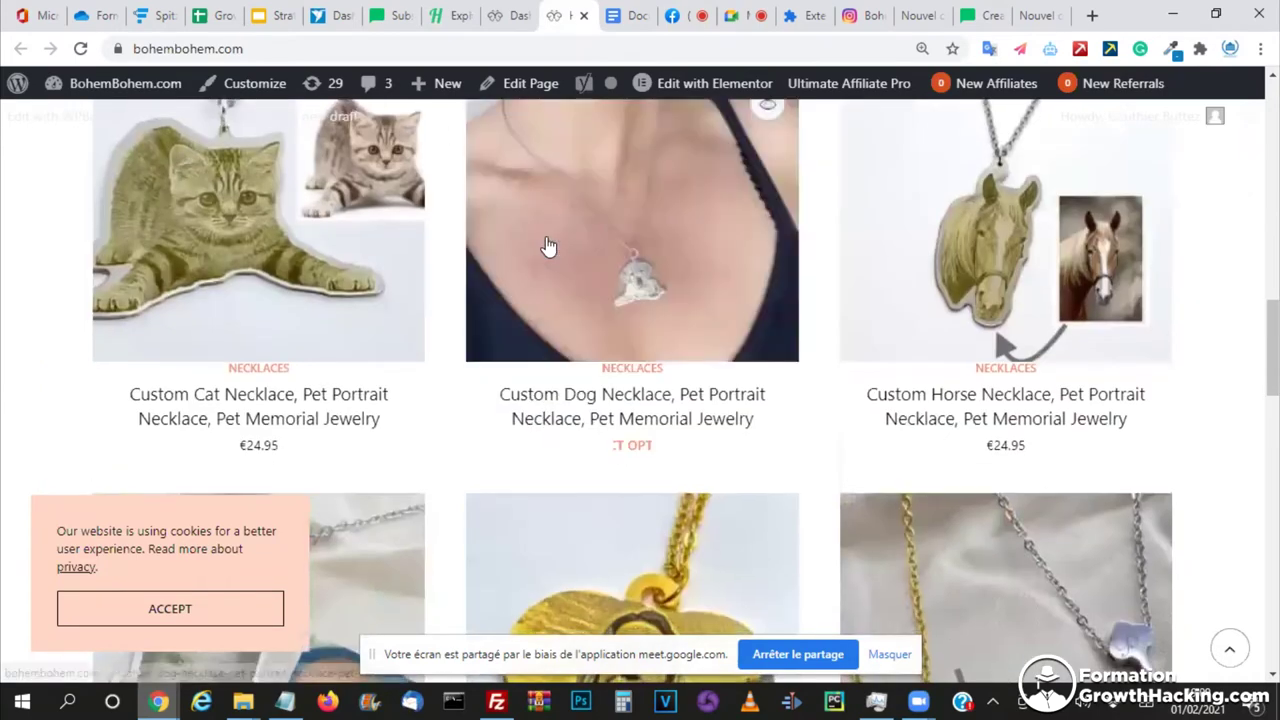
scroll(548, 246, "down", 5)
scroll(548, 246, "up", 2)
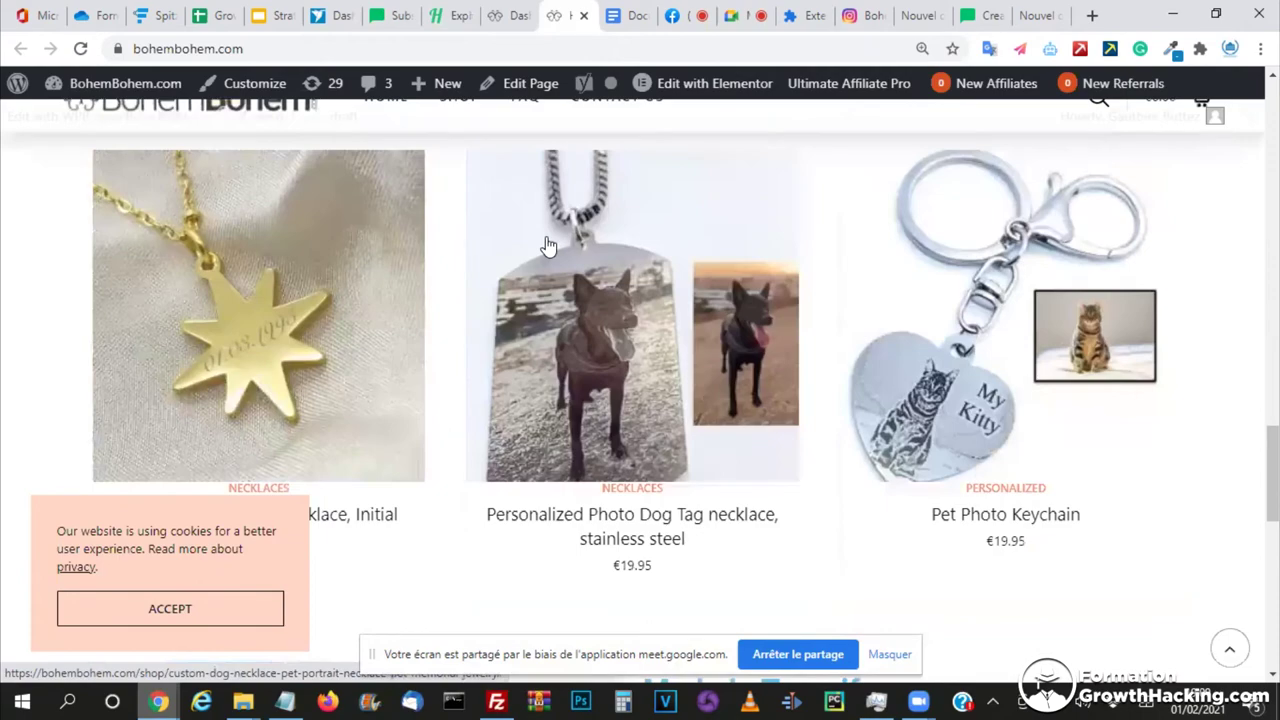
scroll(548, 246, "down", 4)
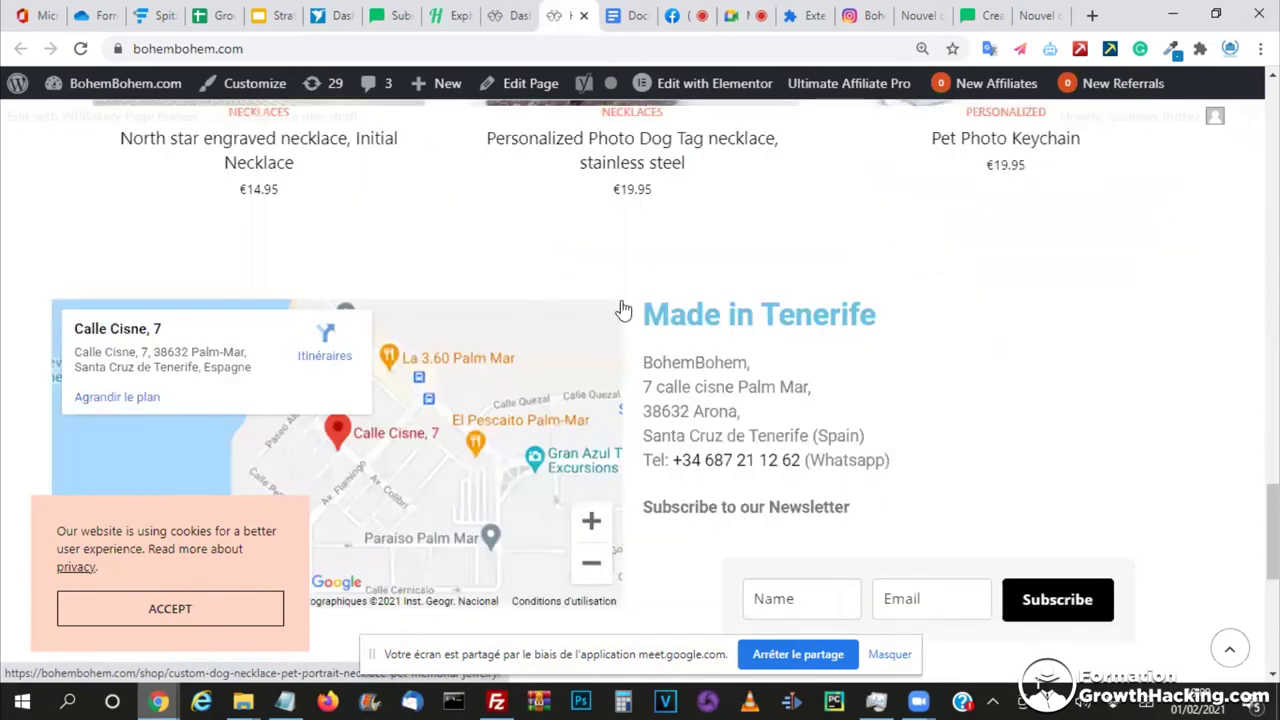
scroll(434, 248, "up", 5)
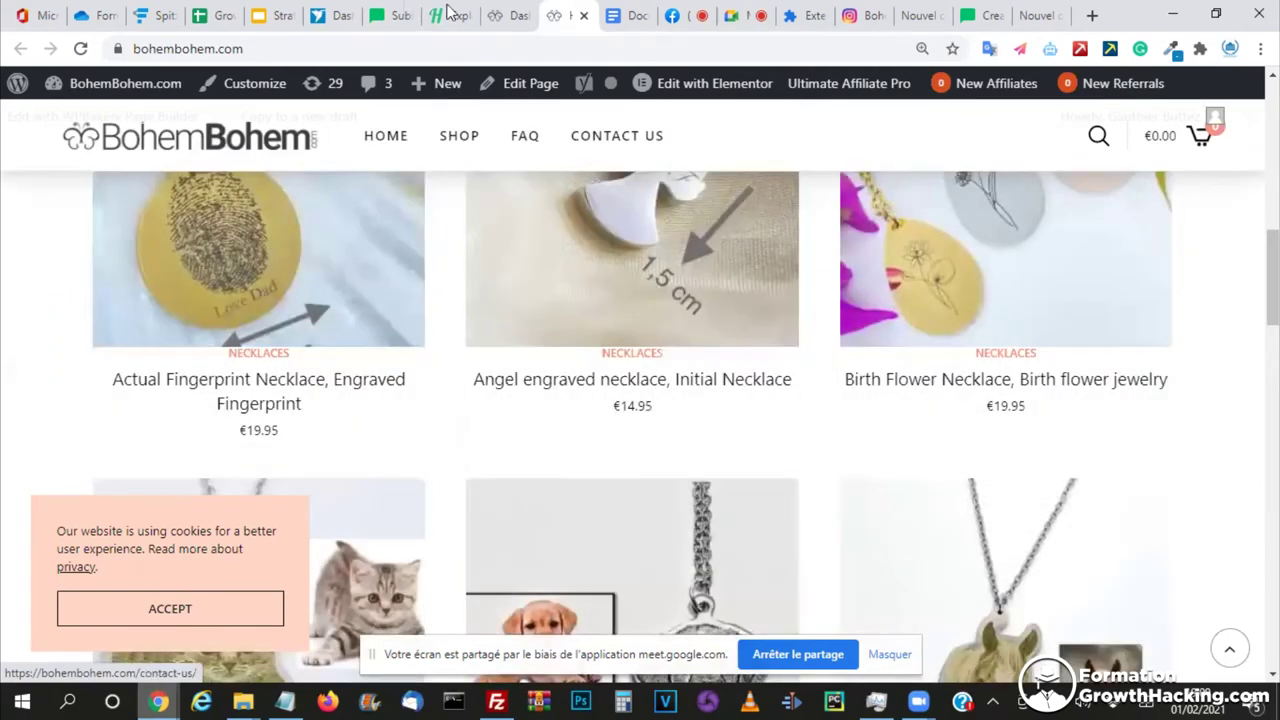
- Show the MailerLite groups and the Stratégie Emailing presentation, comparing its two slides and ending on the open-rate diagram
key("ctrl+7")
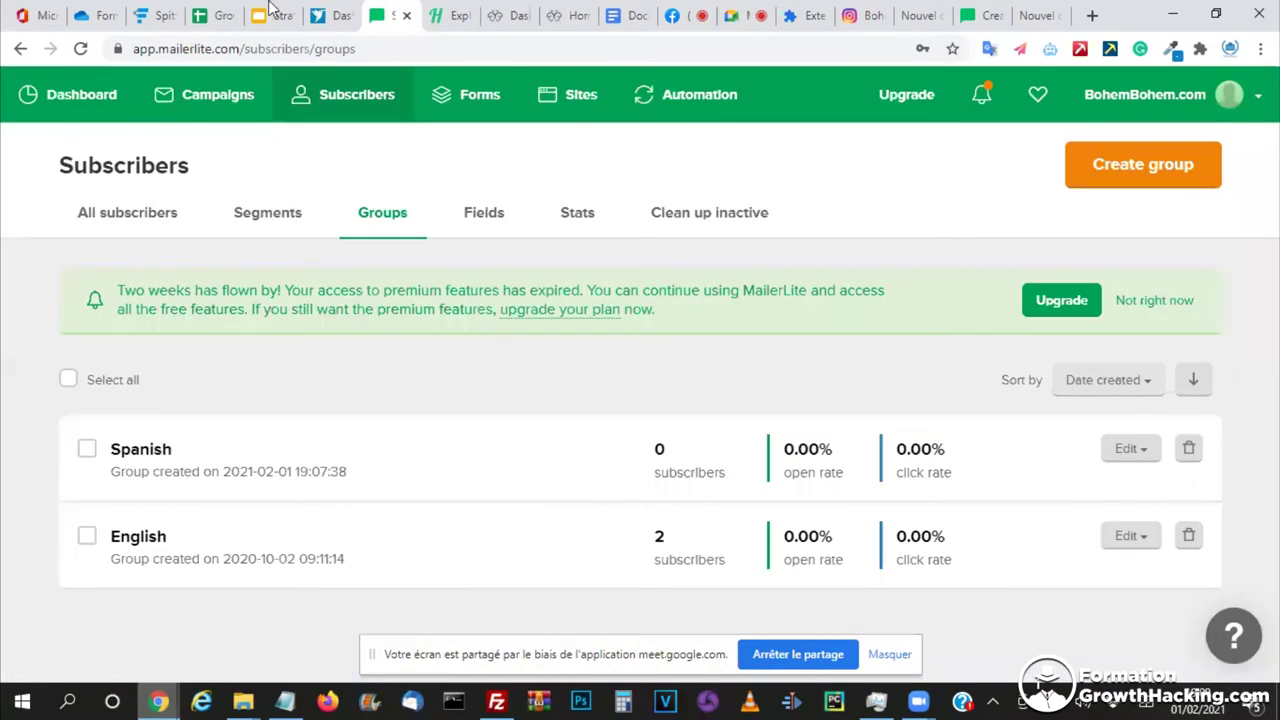
key("ctrl+5")
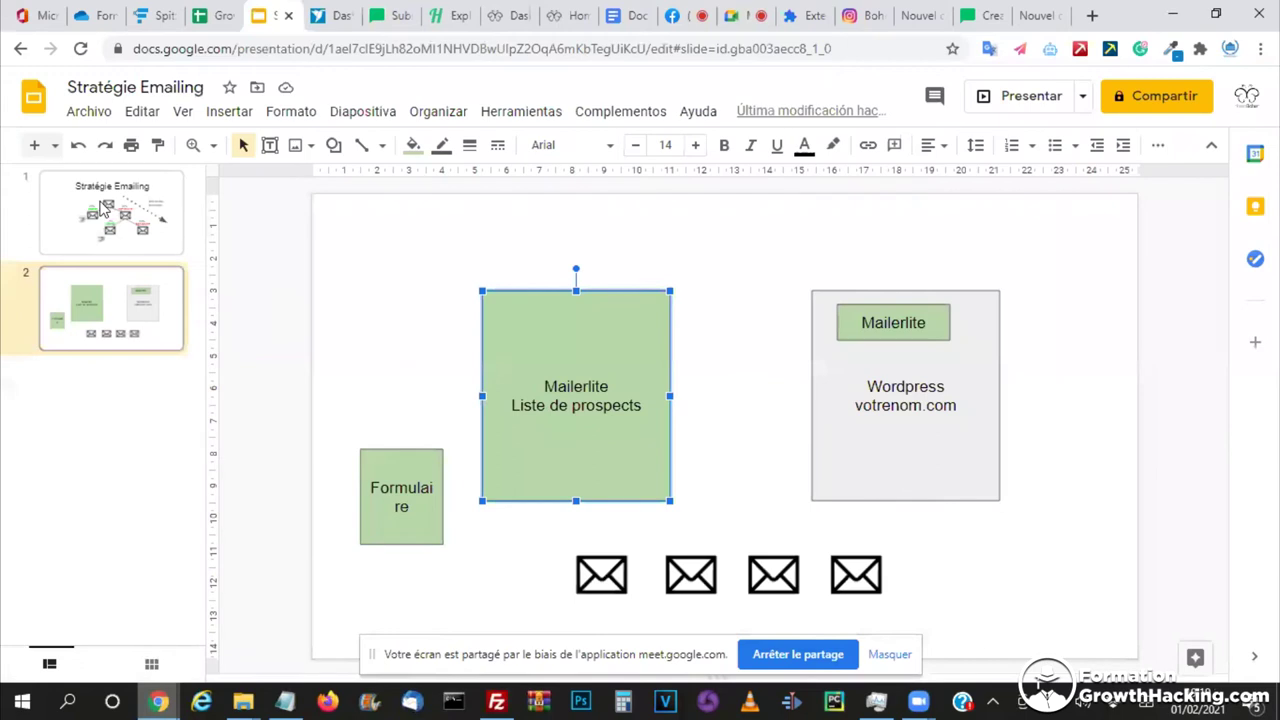
left_click(104, 210)
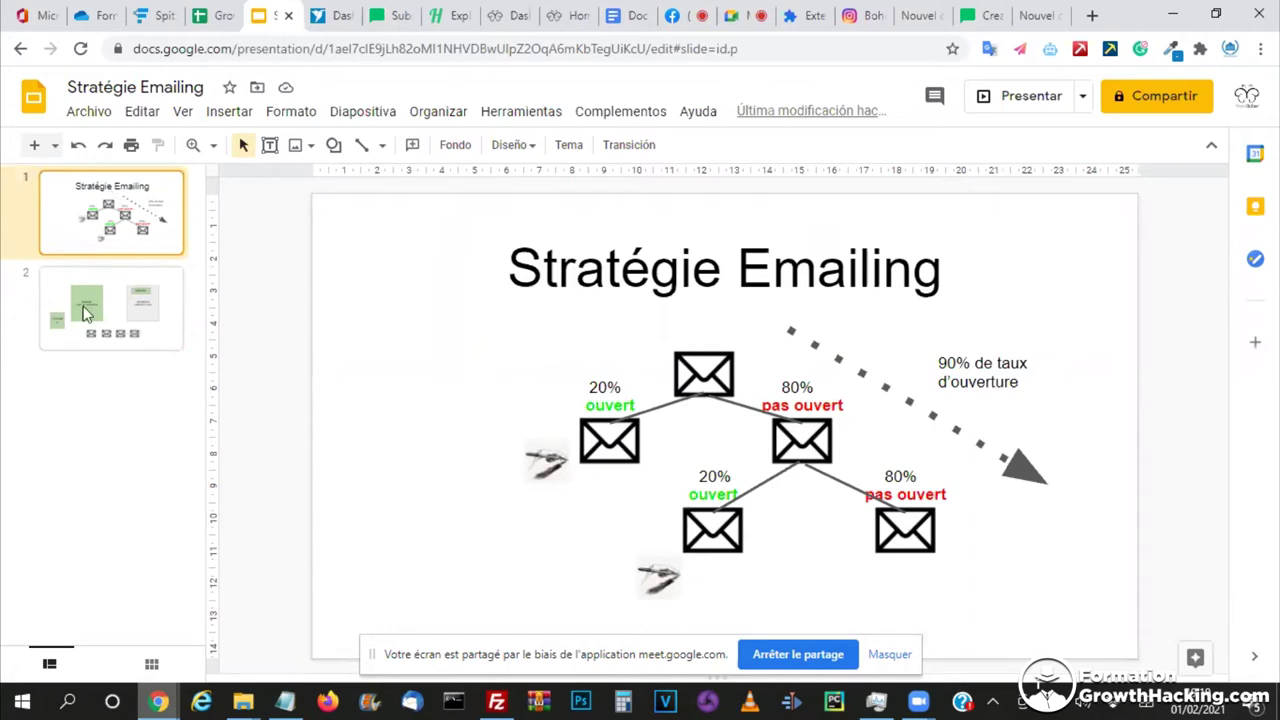
left_click(113, 309)
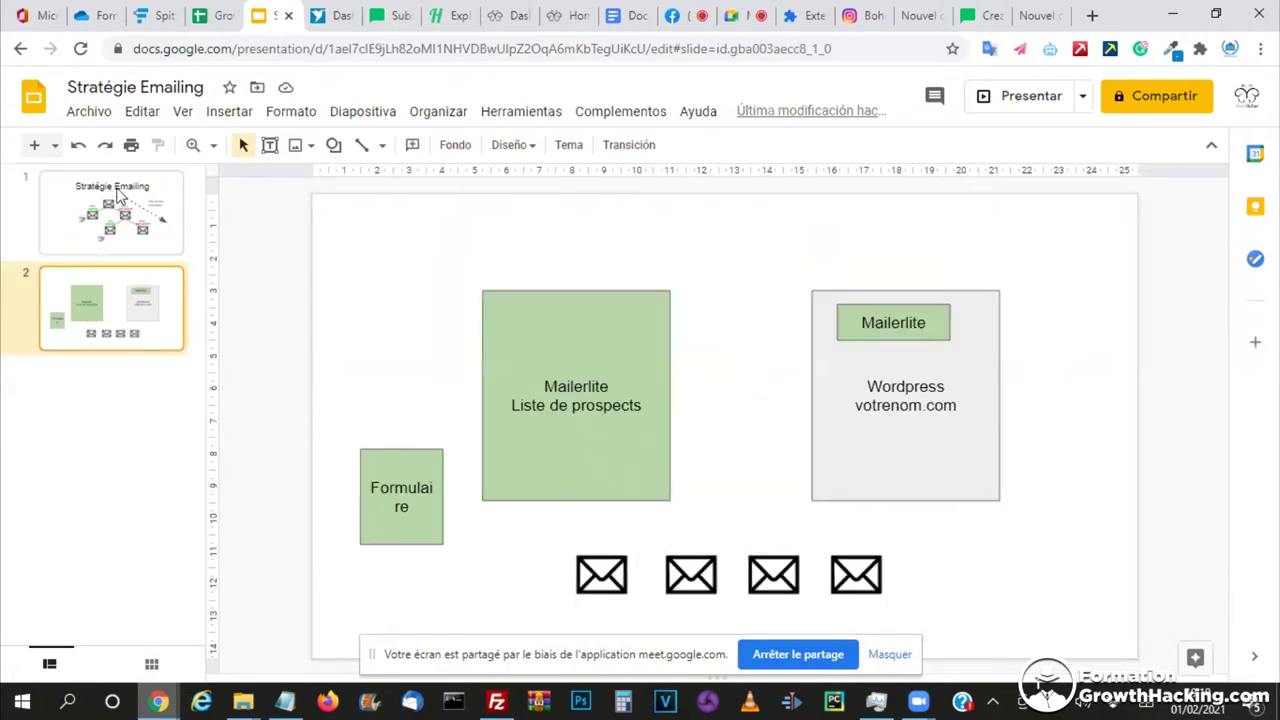
key("Up")
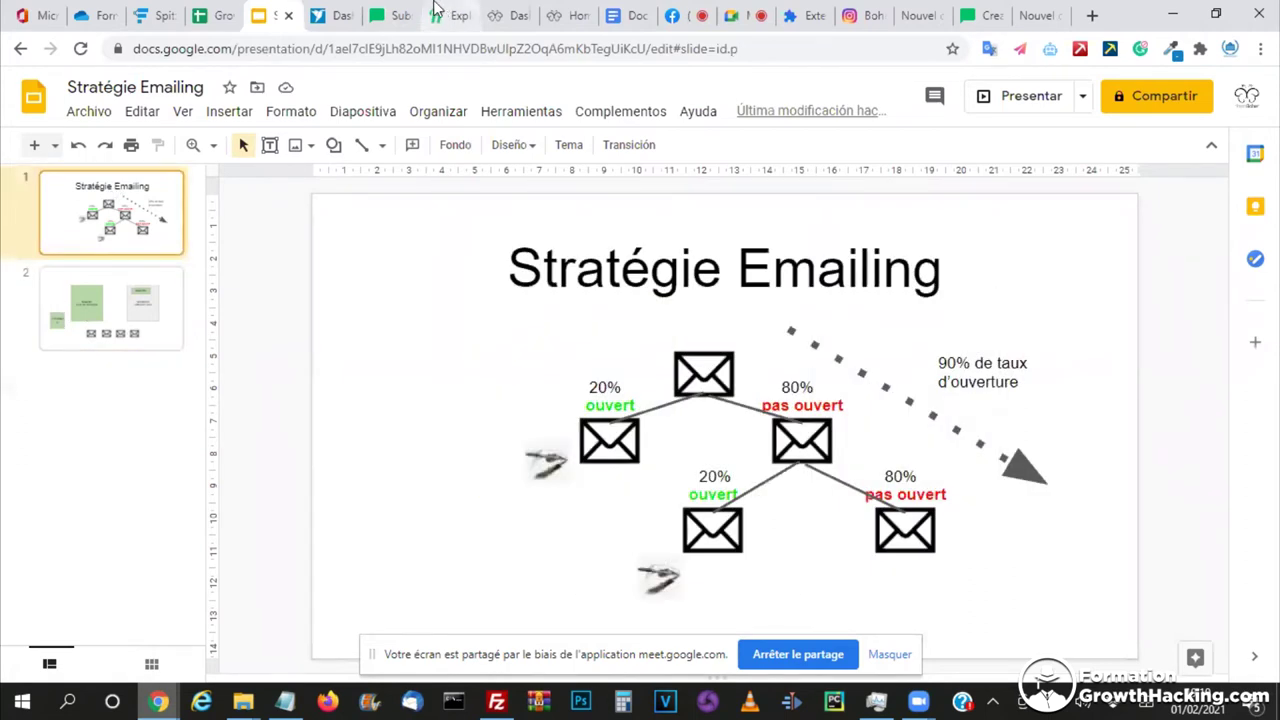
- Revisit the Heepsy results, the shop's home page and the Stratégie Emailing slide, ending on the MailerLite subscriber groups
left_click(436, 12)
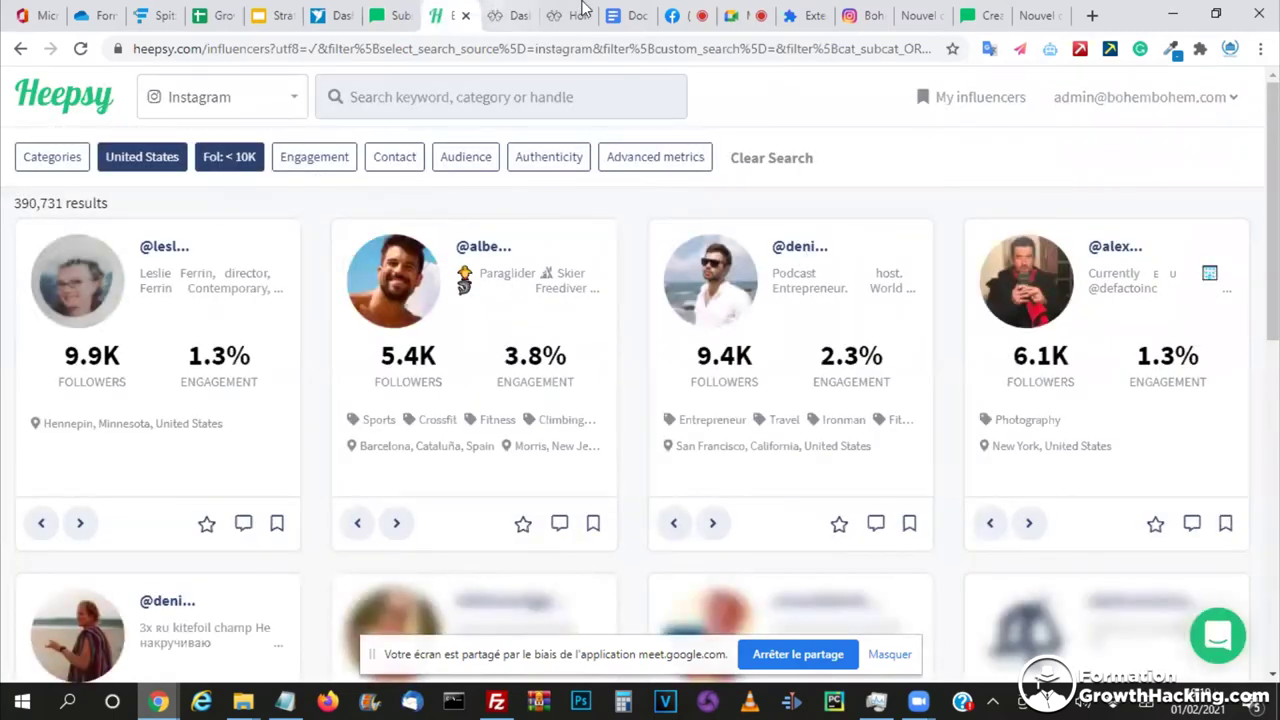
key("ctrl+Tab")
key("ctrl+Tab")
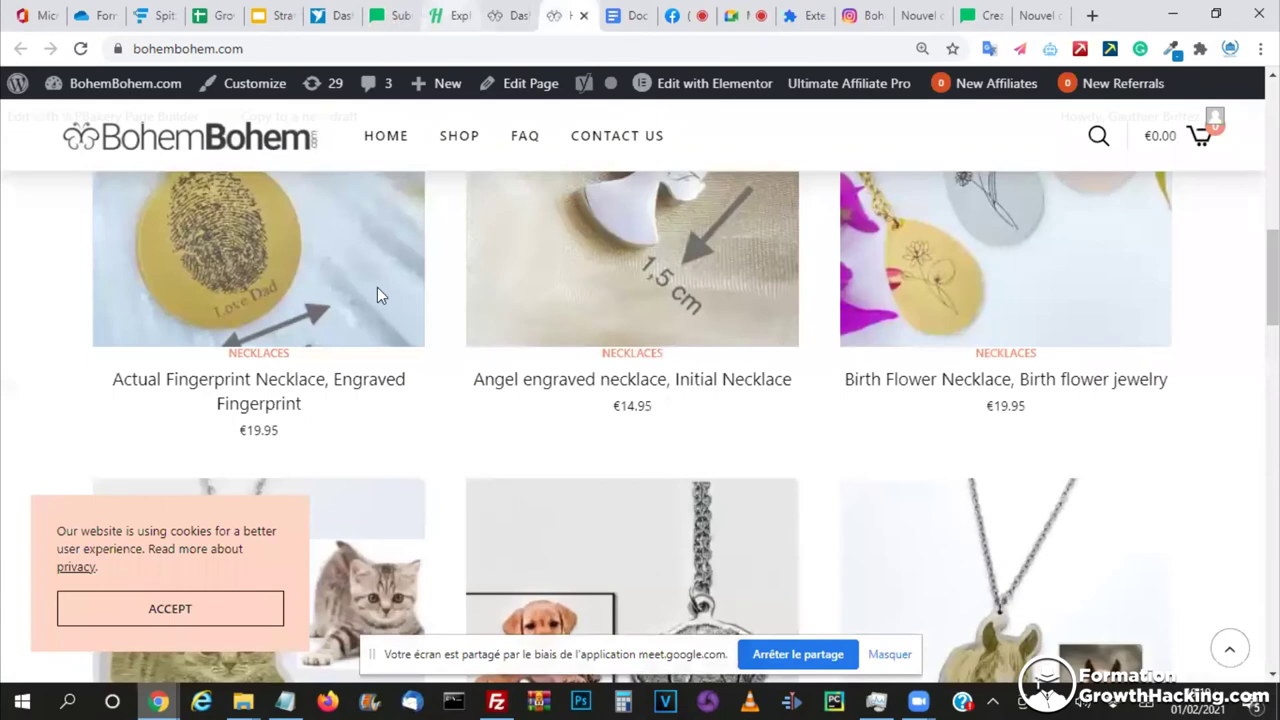
key("ctrl+5")
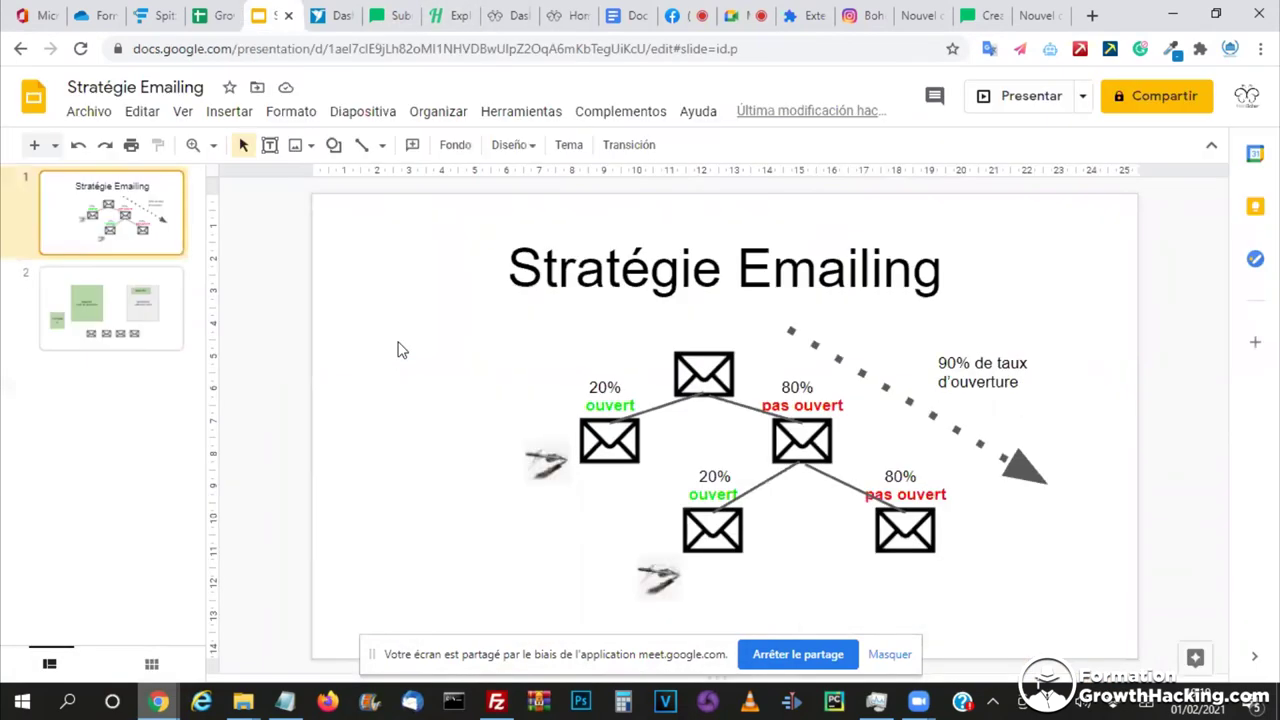
left_click(388, 10)
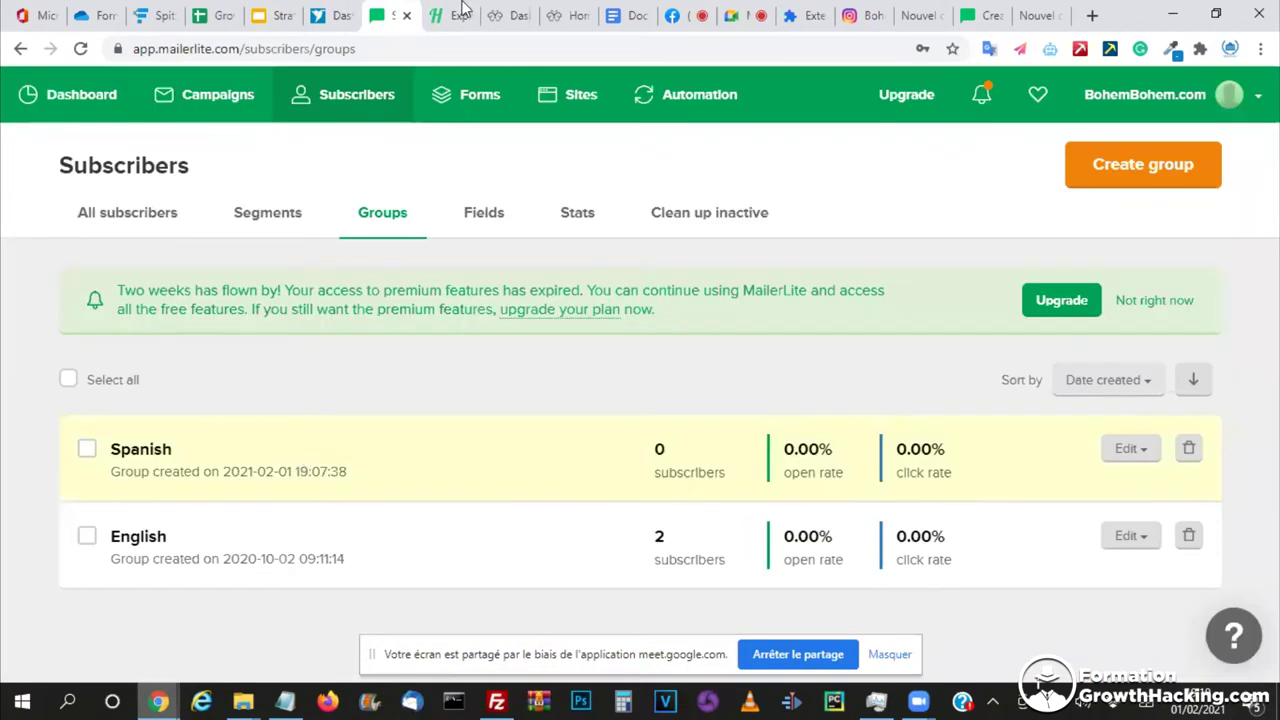
- Check the shop's WordPress dashboard, Heepsy and the Facebook live stream, and switch to the Google Meet call
left_click(555, 14)
left_click(504, 12)
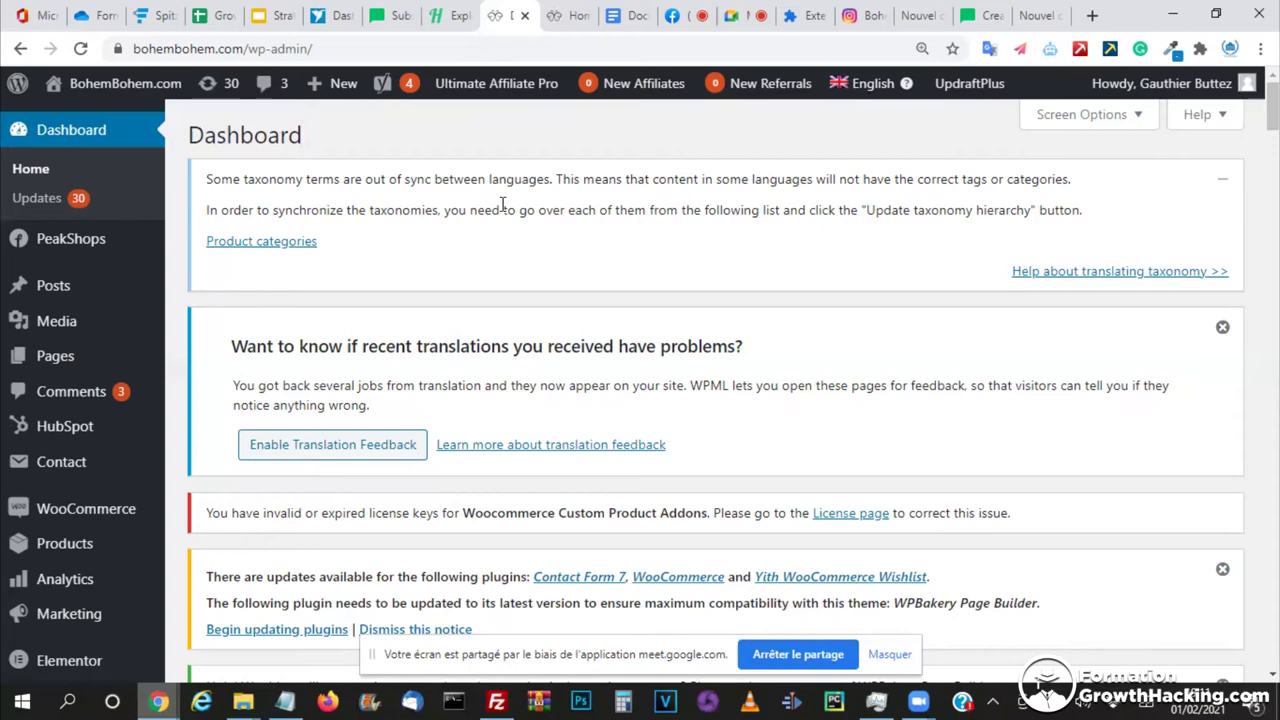
left_click(450, 12)
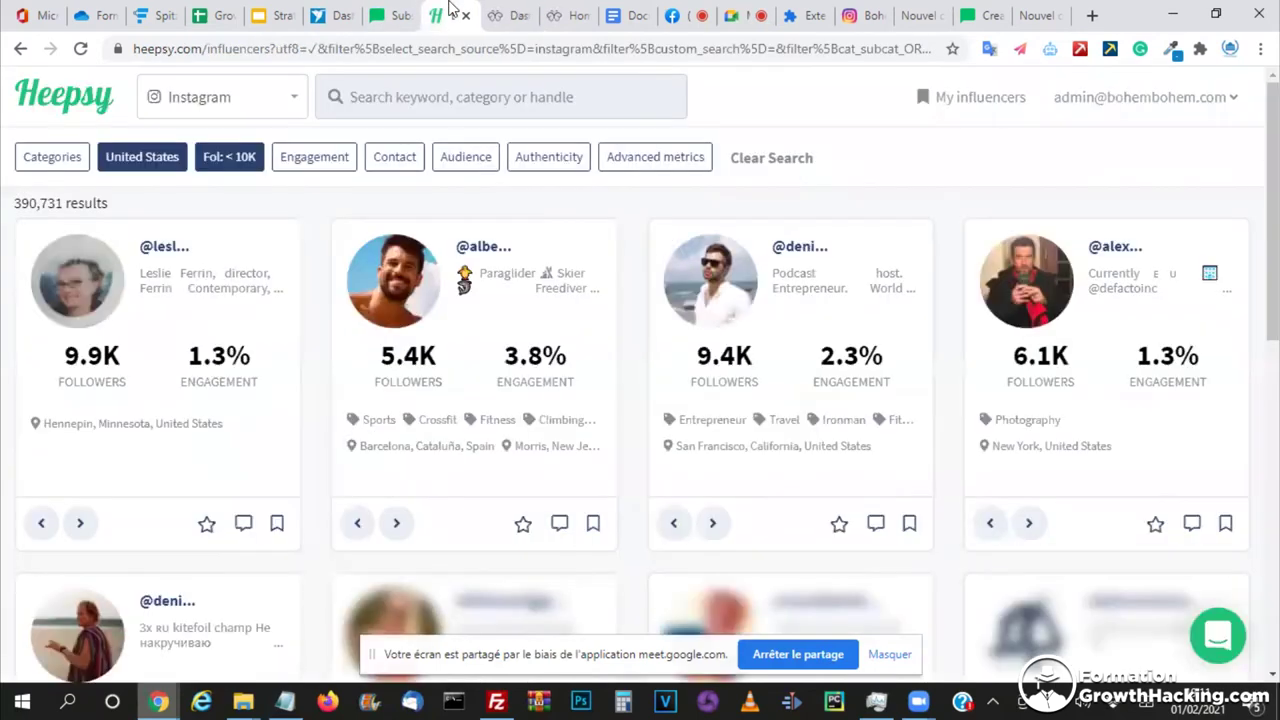
left_click(684, 13)
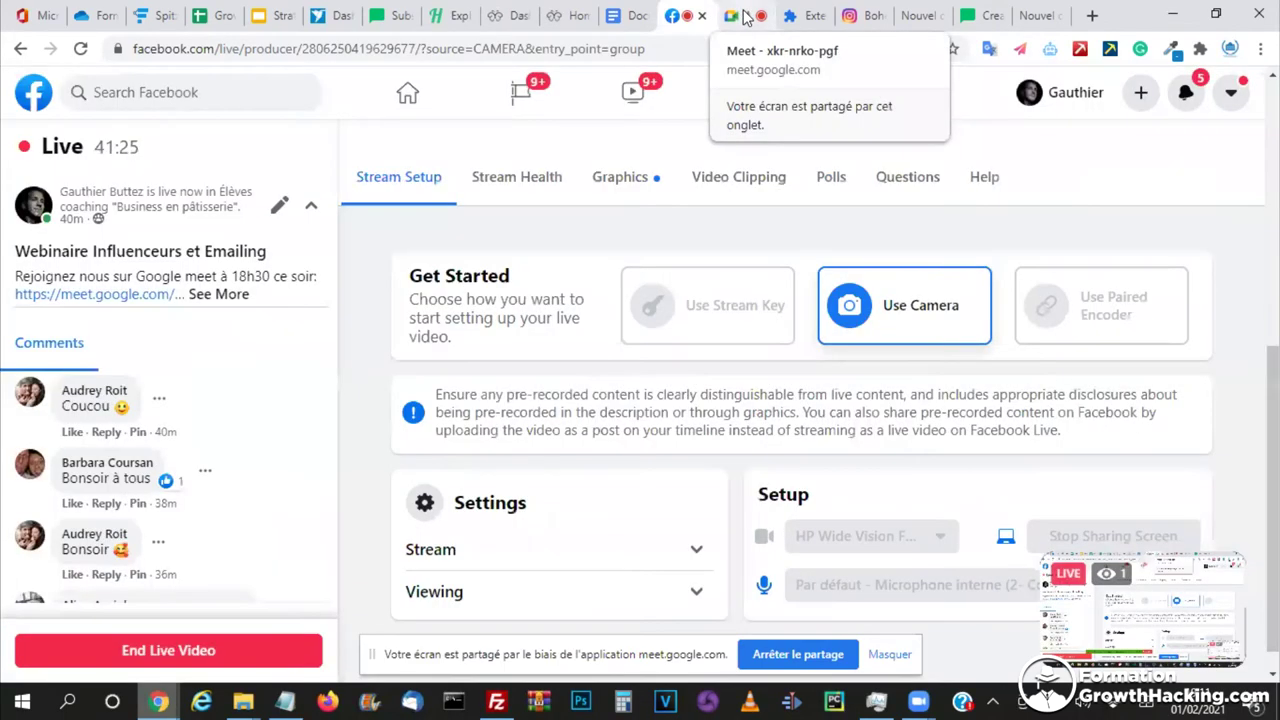
left_click(744, 15)
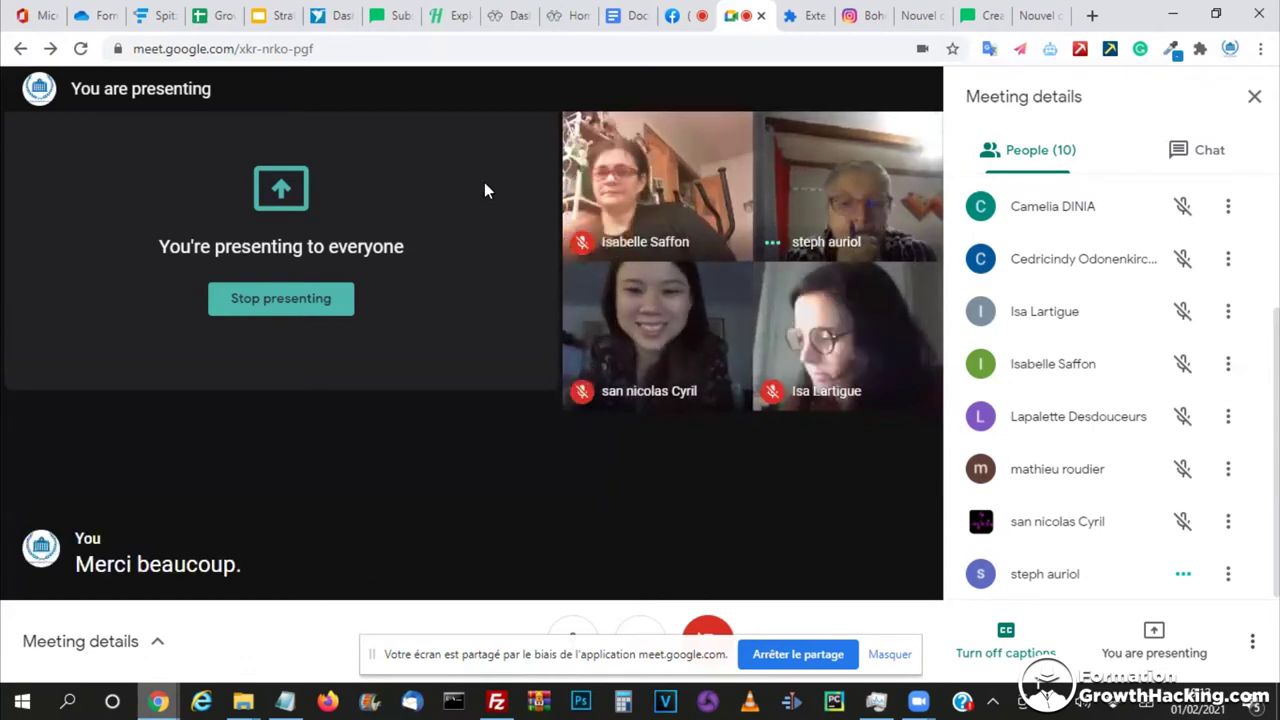
- Show the notices on the shop's WordPress dashboard and return to the Google Meet call
left_click(497, 21)
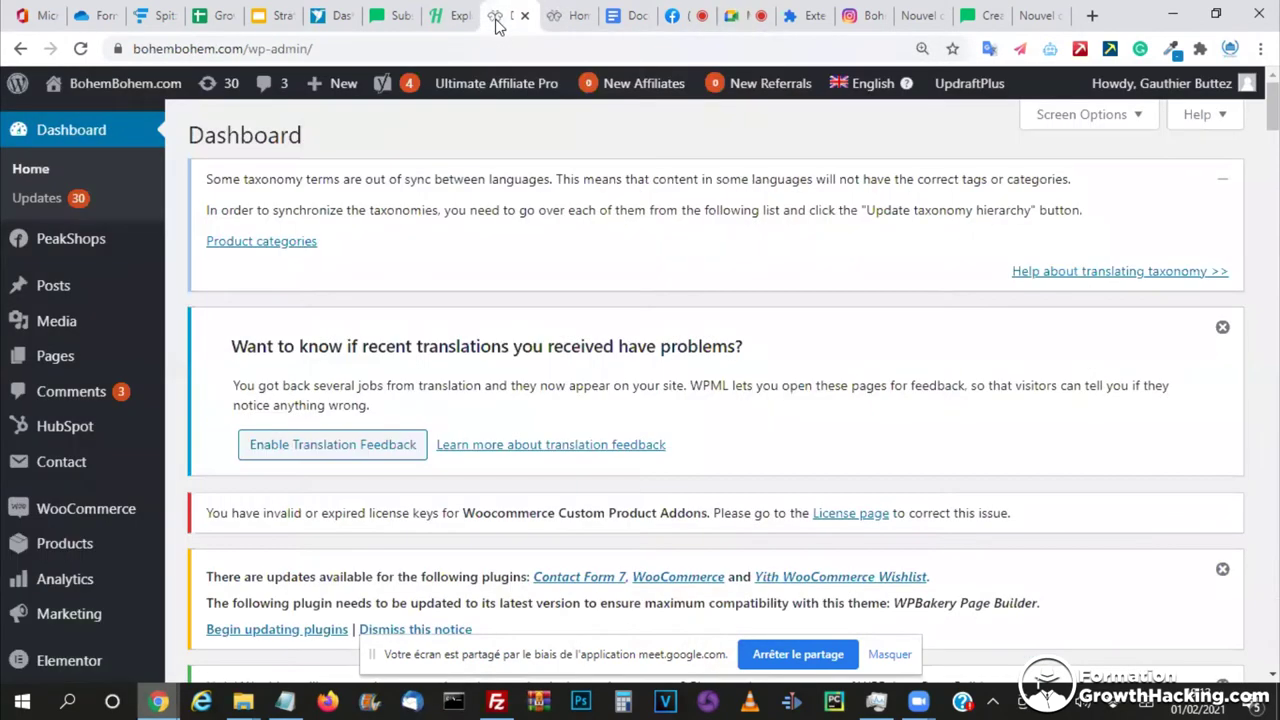
scroll(546, 331, "down", 3)
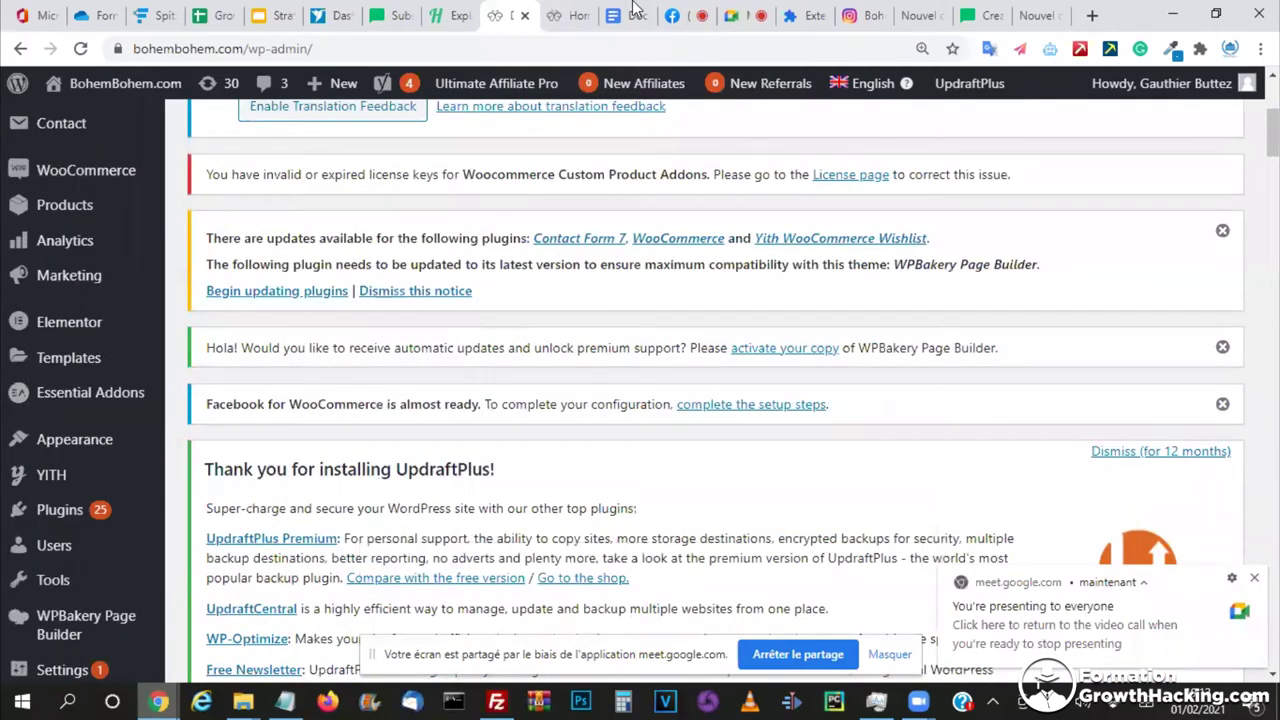
left_click(746, 15)
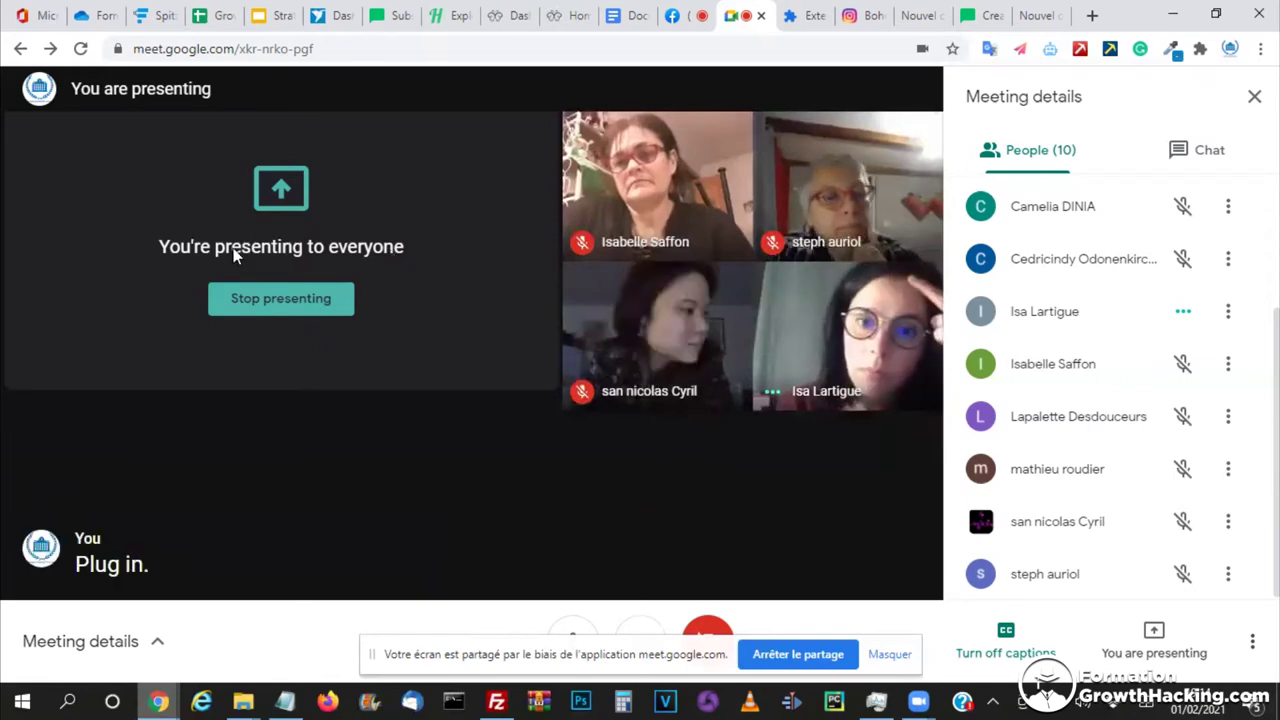
- Open the page for adding new plugins in the shop's WordPress admin
left_click(500, 15)
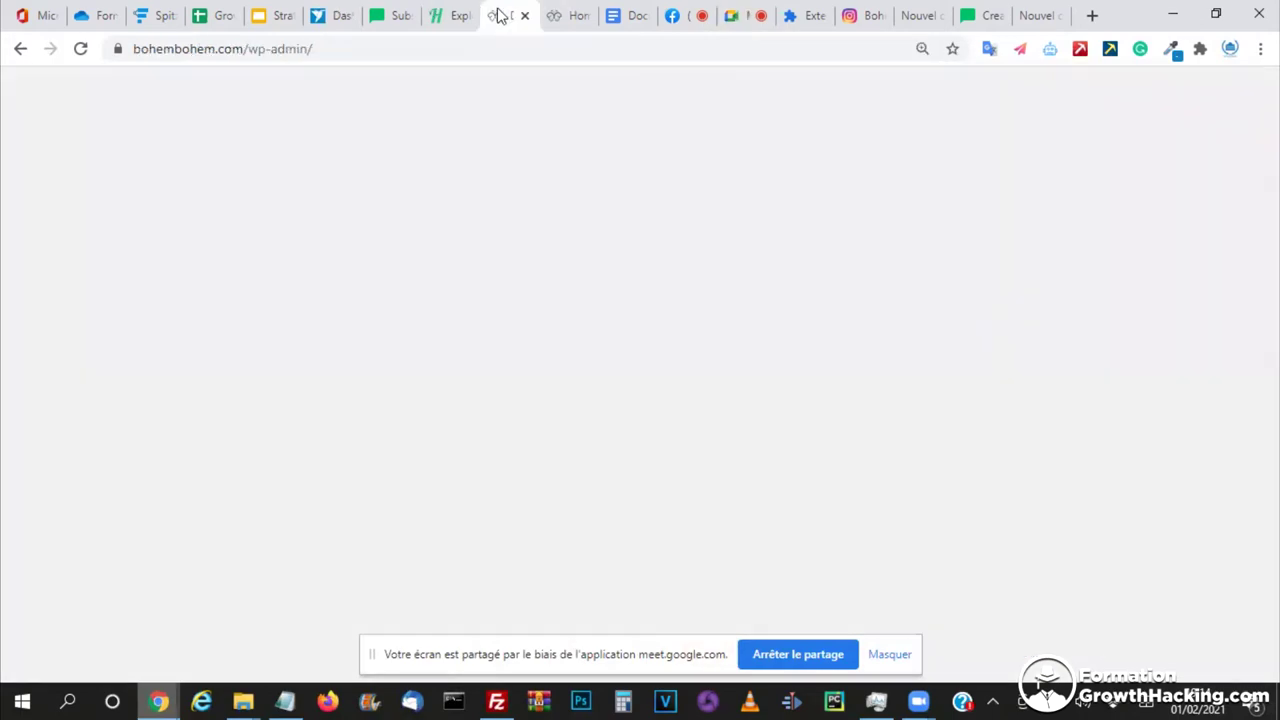
scroll(50, 395, "up", 3)
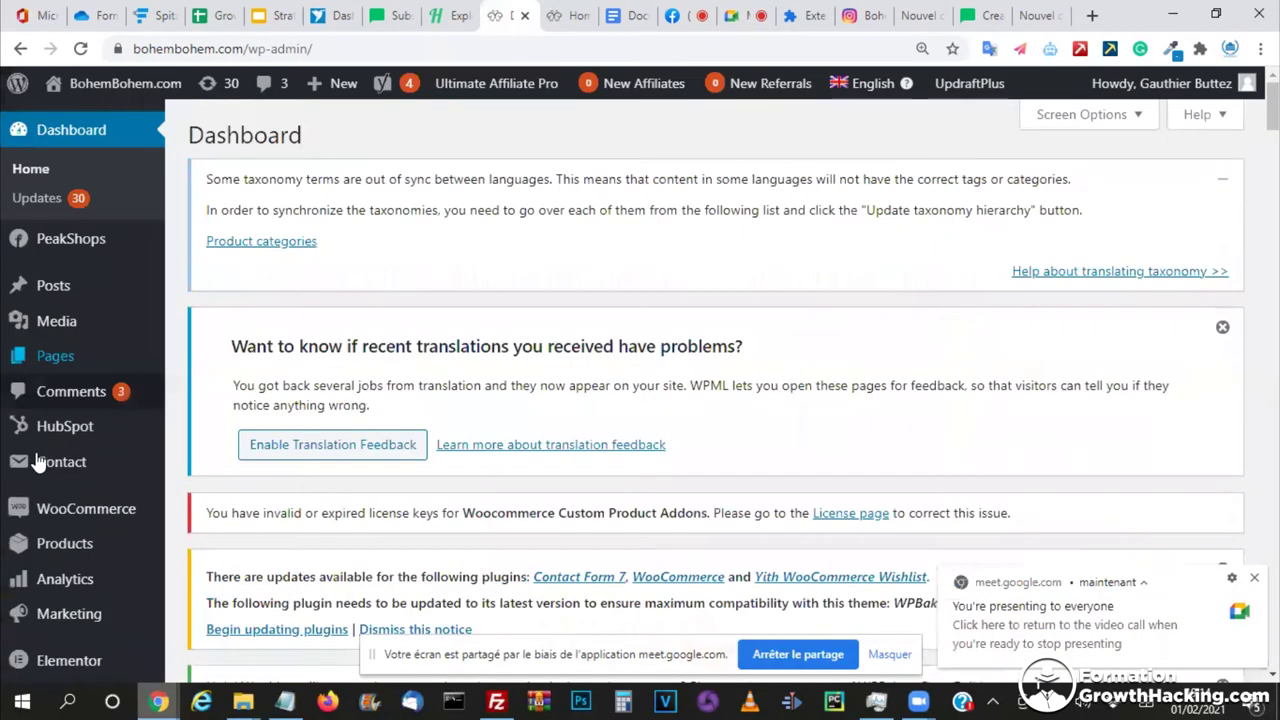
scroll(38, 462, "down", 4)
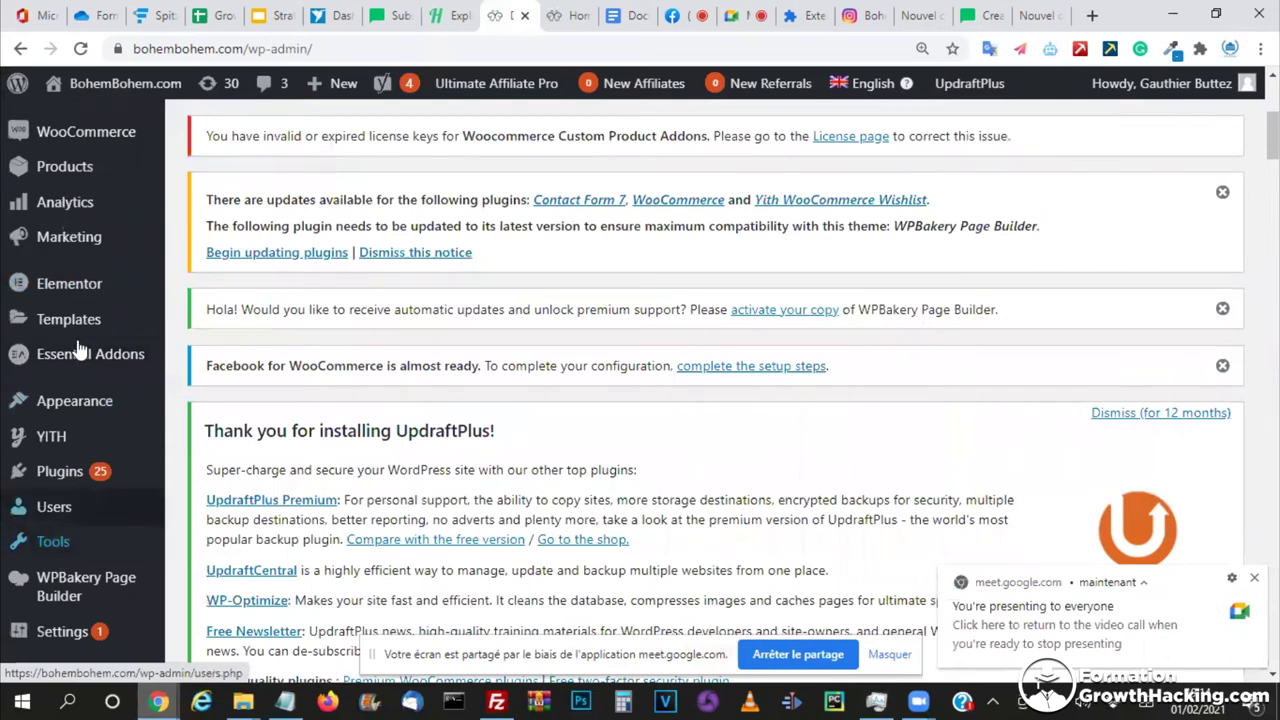
mouse_move(80, 480)
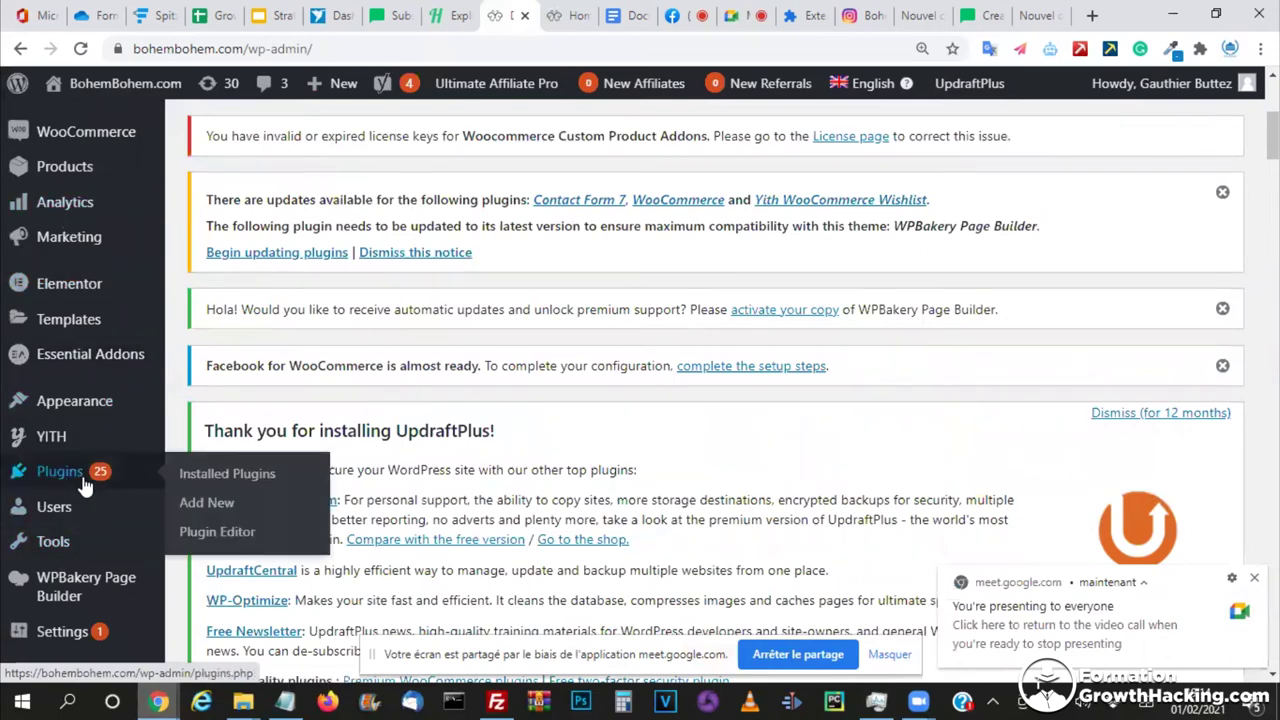
left_click(210, 505)
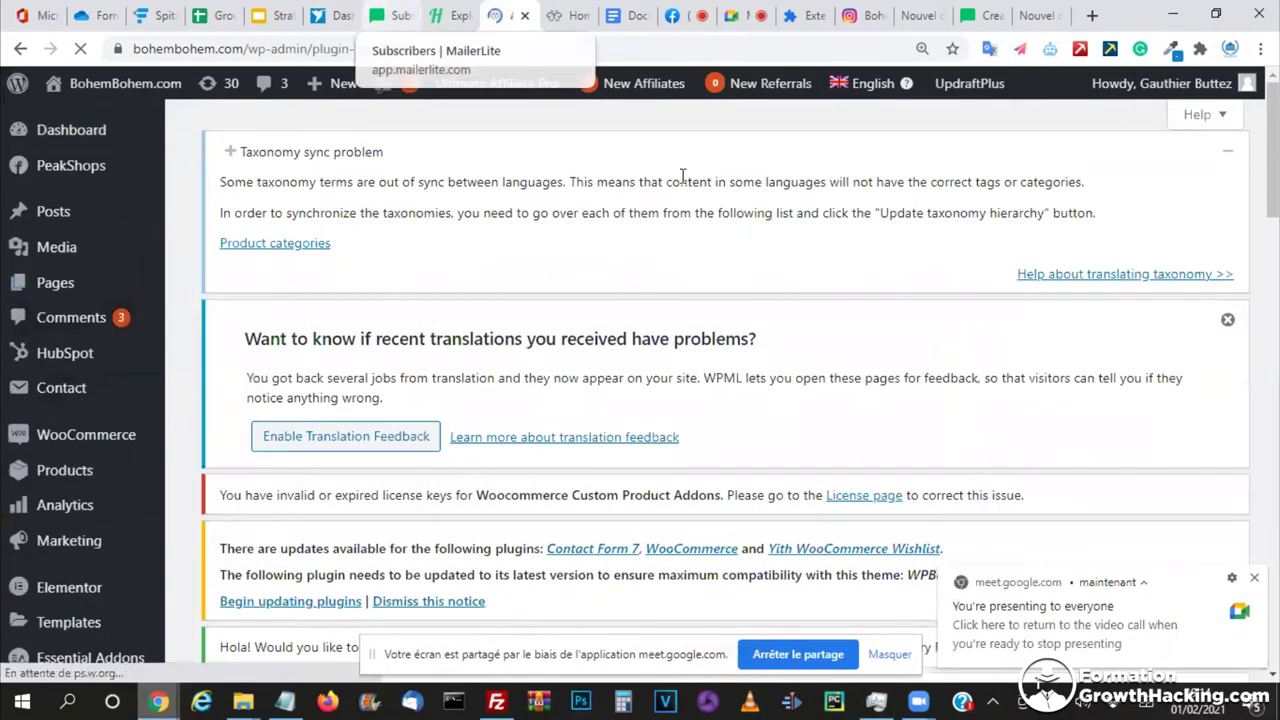
- Search the WordPress plugin directory for "mailerlite"
scroll(683, 175, "down", 3)
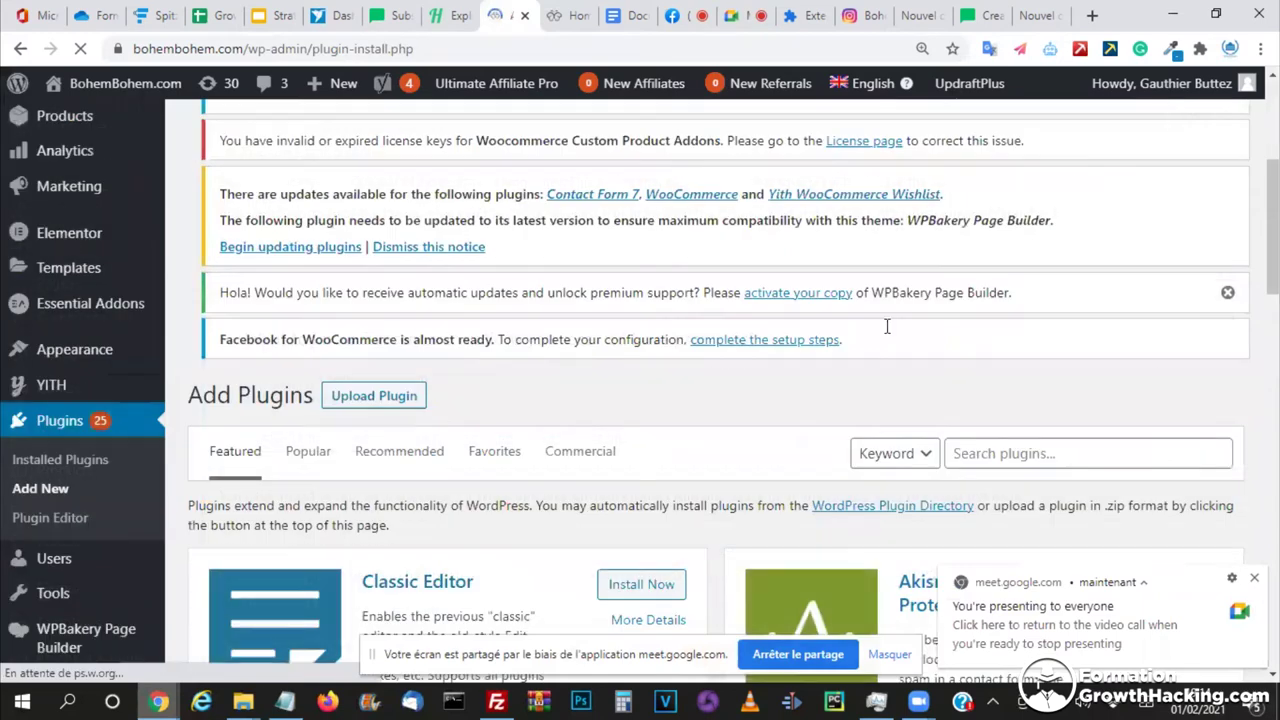
left_click(1016, 454)
type("m")
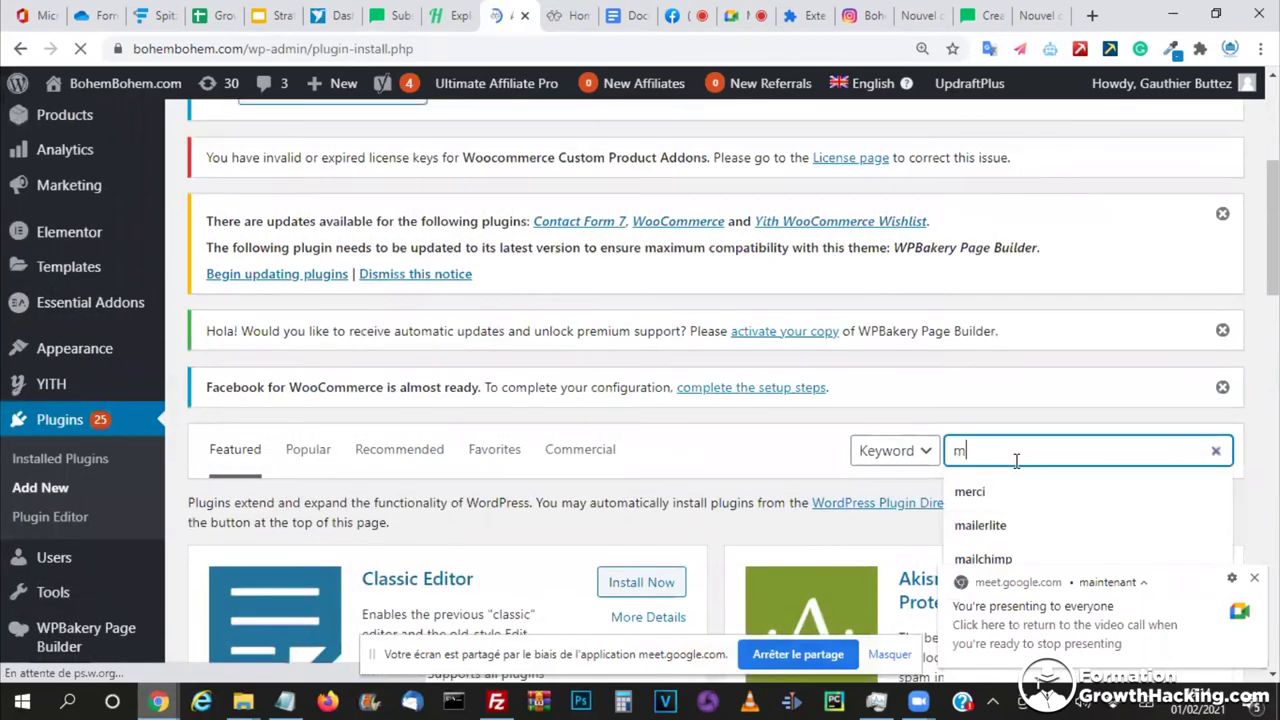
type("ailerlit")
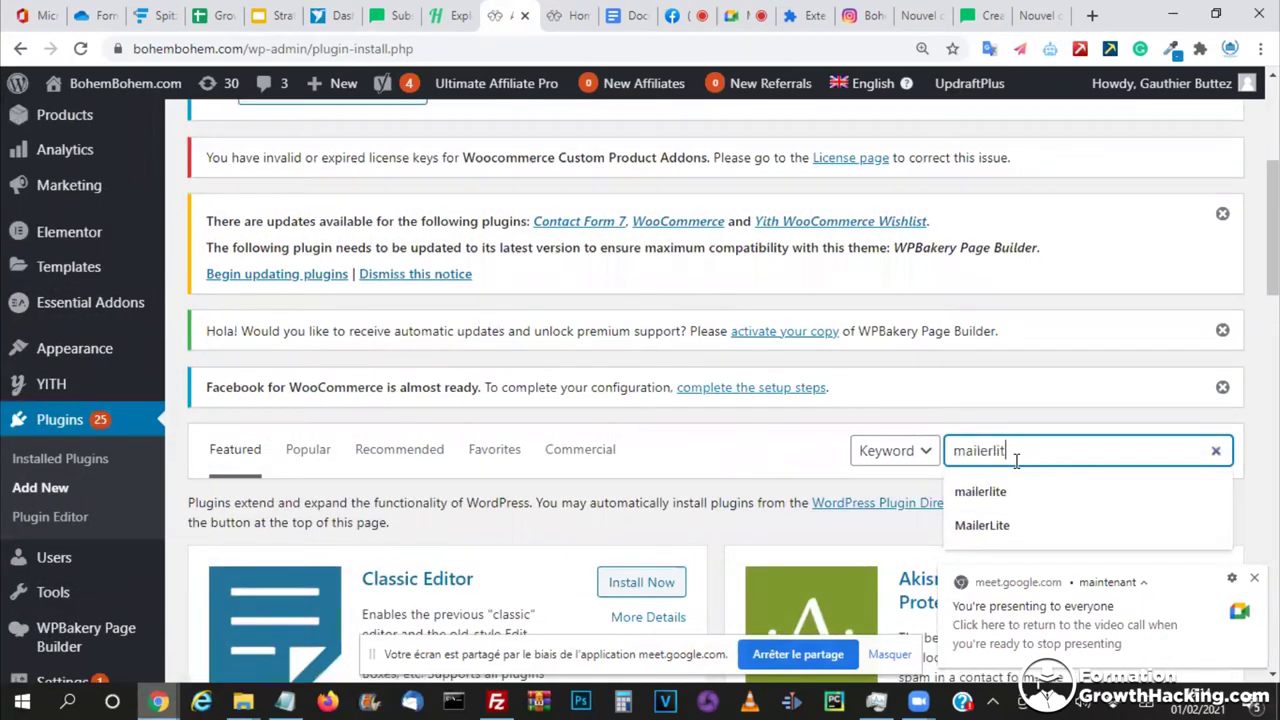
type("e")
key("Return")
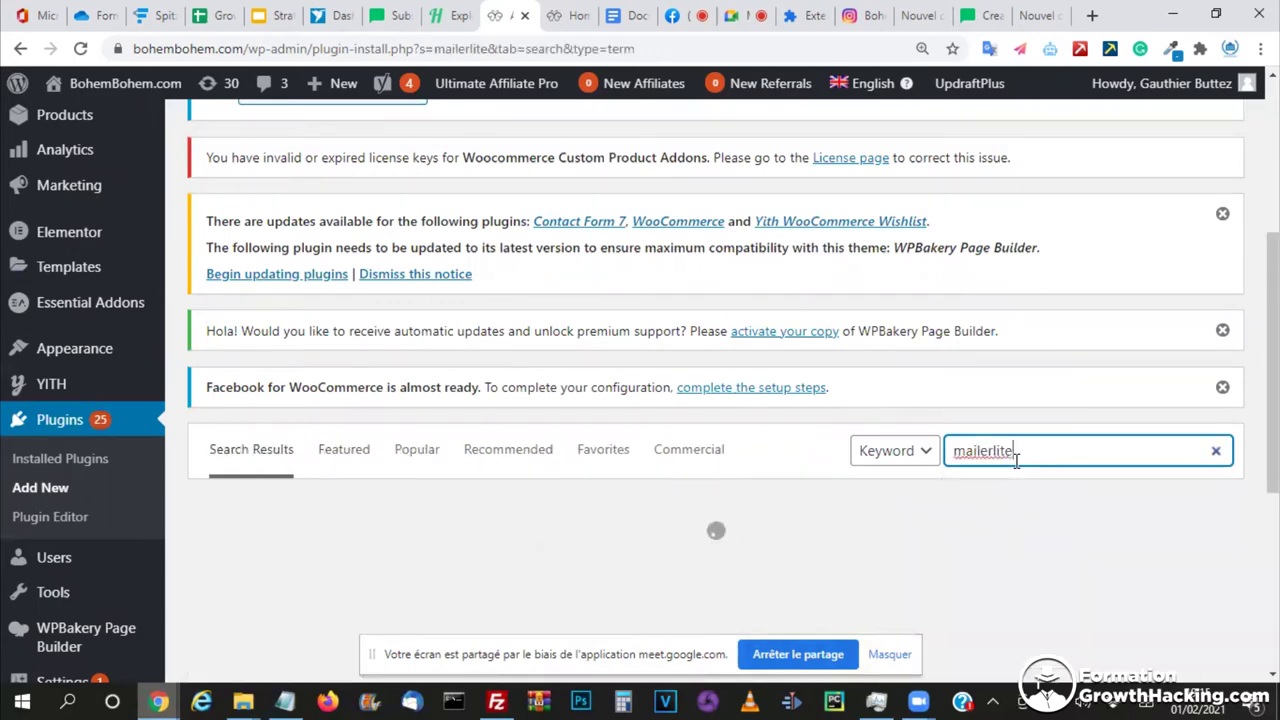
- Review the MailerLite plugin results and highlight the active installations count of Official MailerLite Sign Up Forms
scroll(1016, 455, "down", 3)
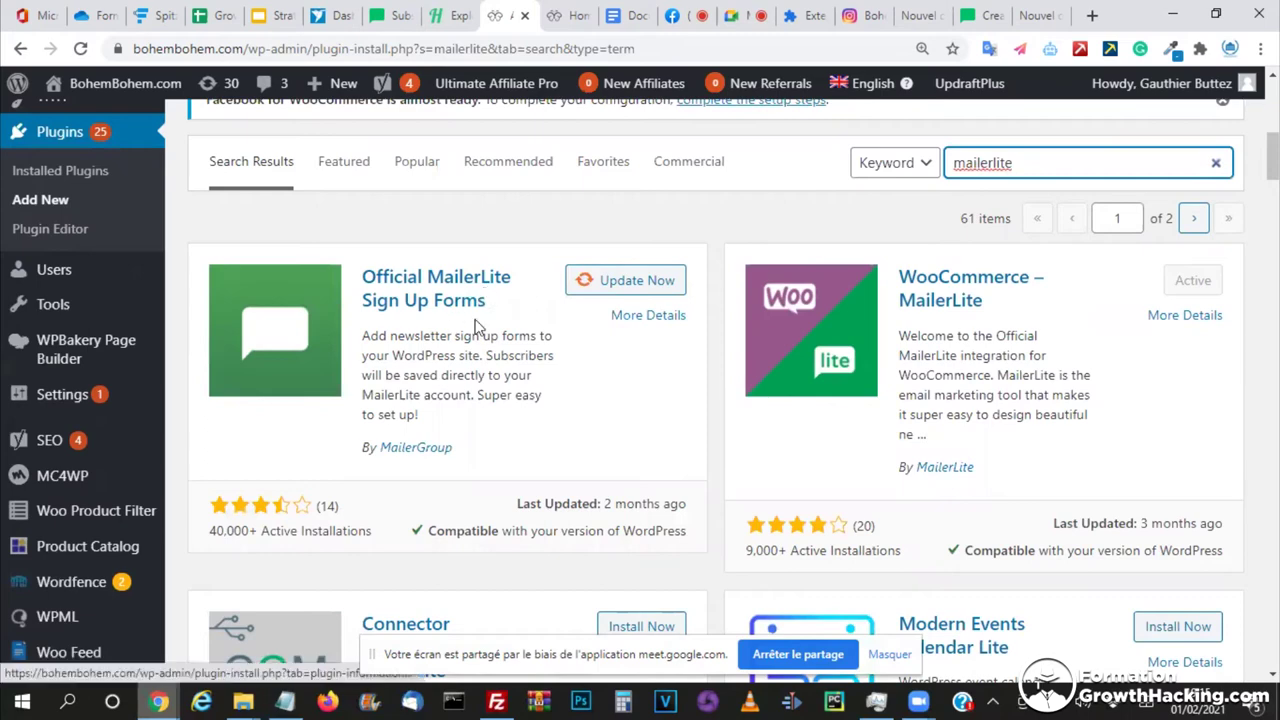
scroll(476, 326, "down", 3)
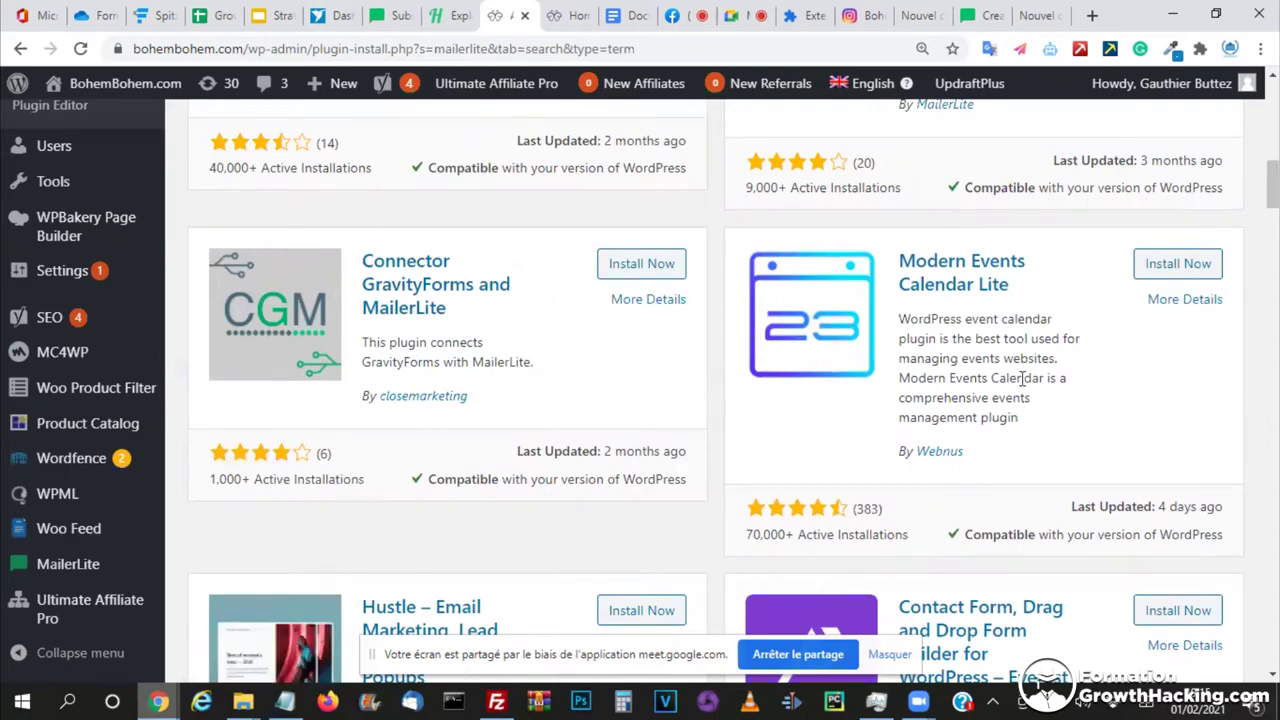
scroll(920, 463, "down", 5)
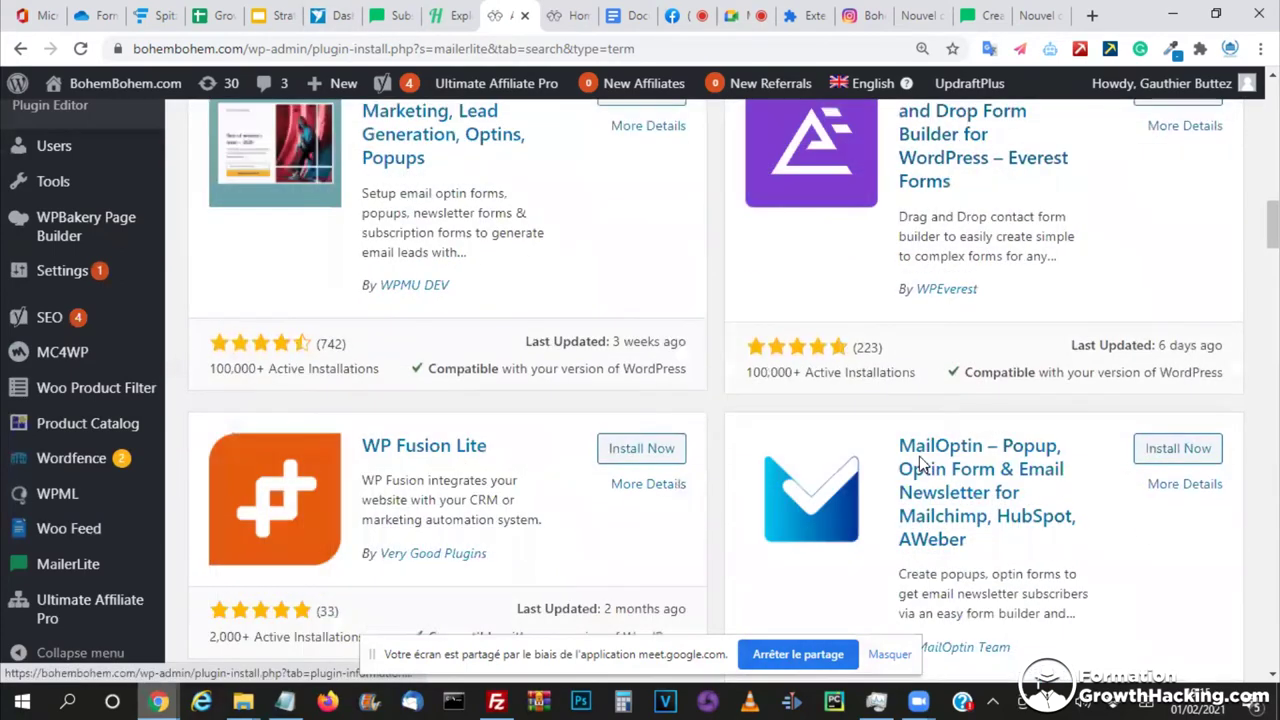
scroll(452, 392, "up", 10)
scroll(450, 403, "down", 2)
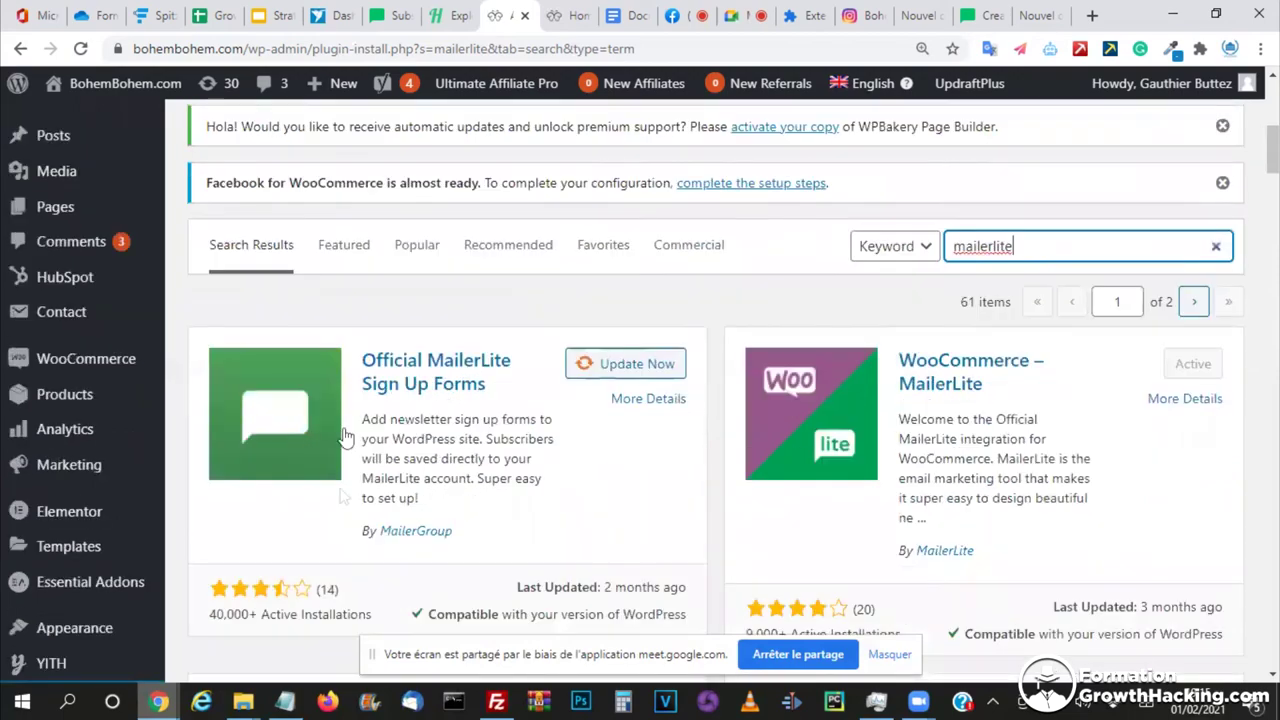
scroll(207, 394, "down", 2)
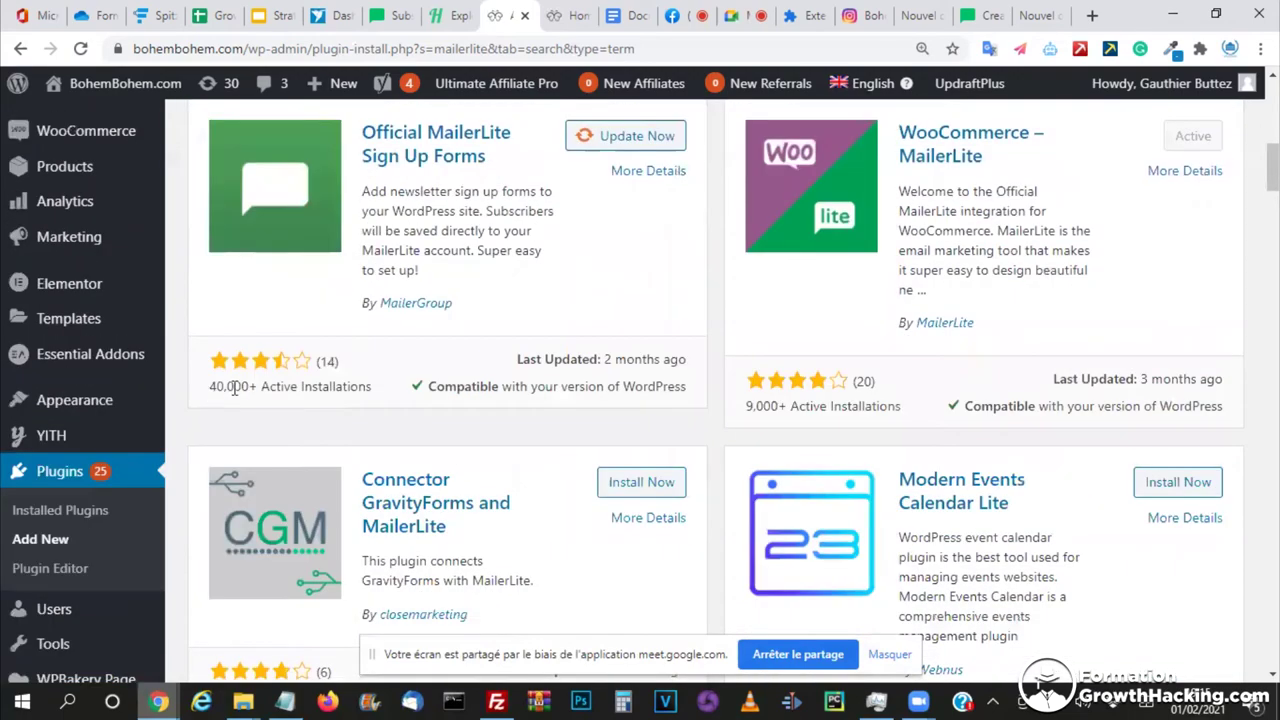
left_click_drag(249, 386, 735, 362)
left_click_drag(744, 410, 219, 388)
left_click(219, 388)
- Show the Spitzpomeranian.com funnel map in Funnelytics and the newsletter subscription form on the BohemBohem home page
key("ctrl+3")
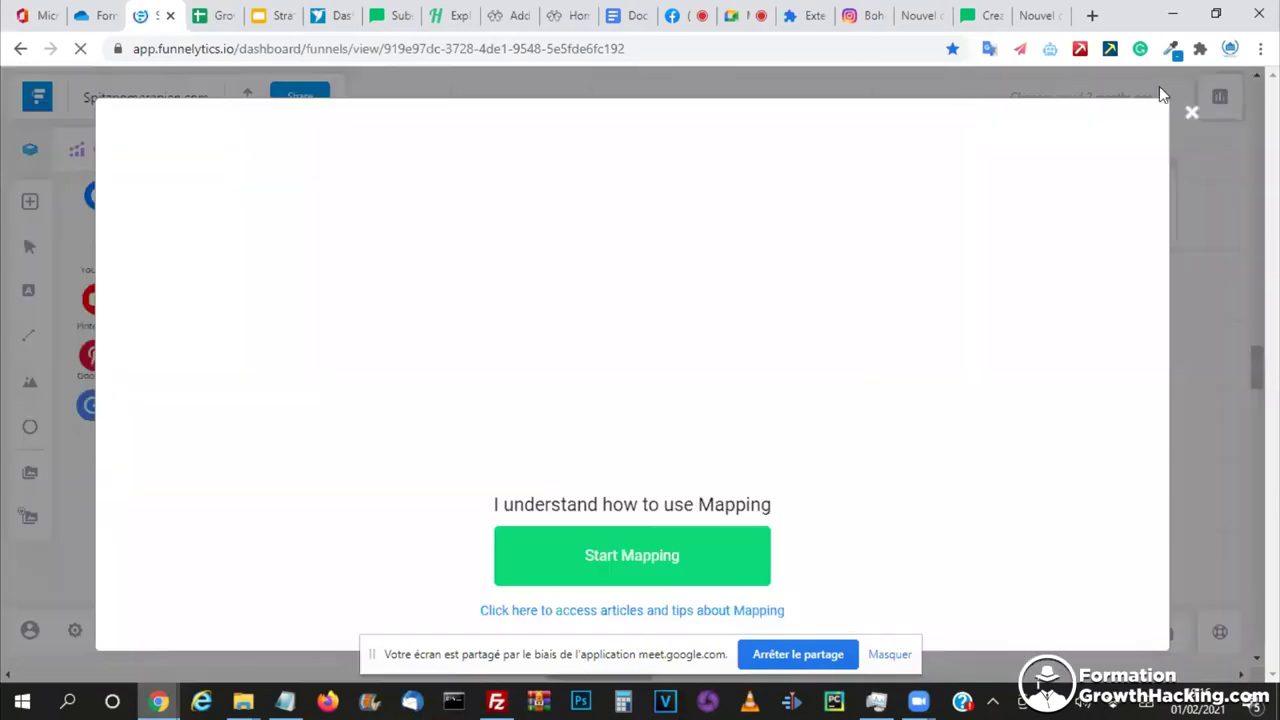
key("Escape")
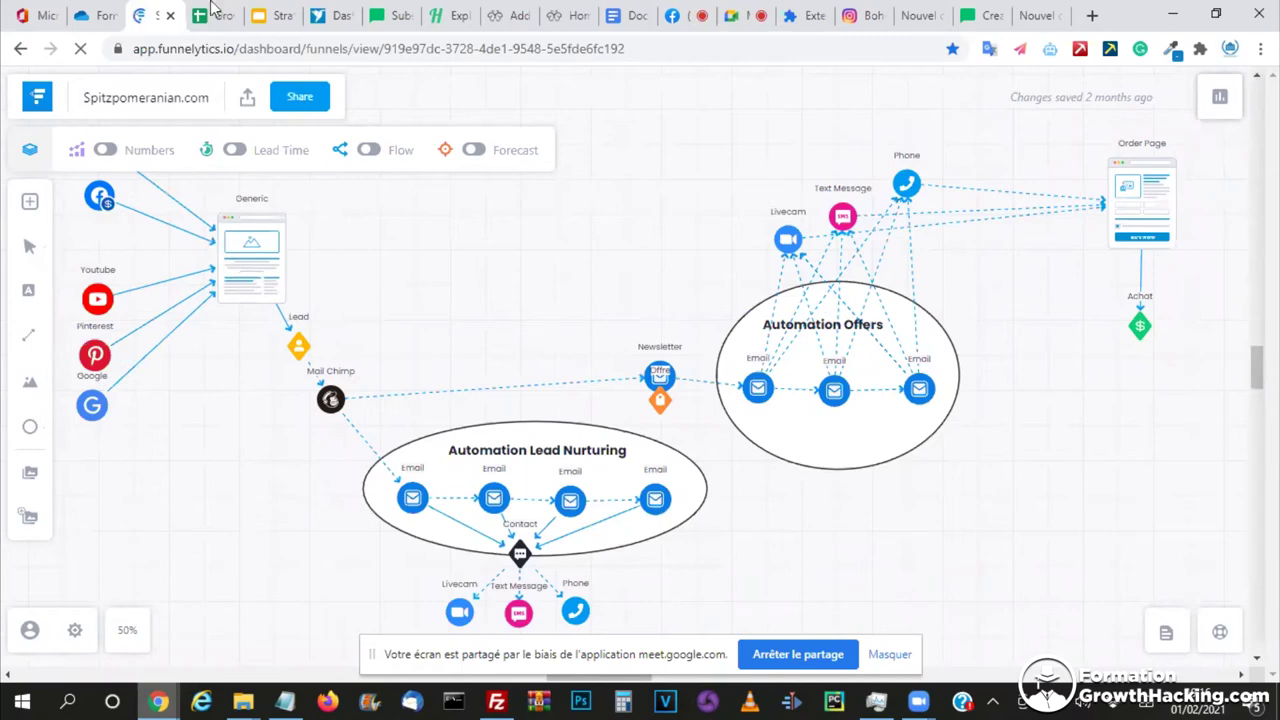
left_click(492, 18)
left_click(562, 12)
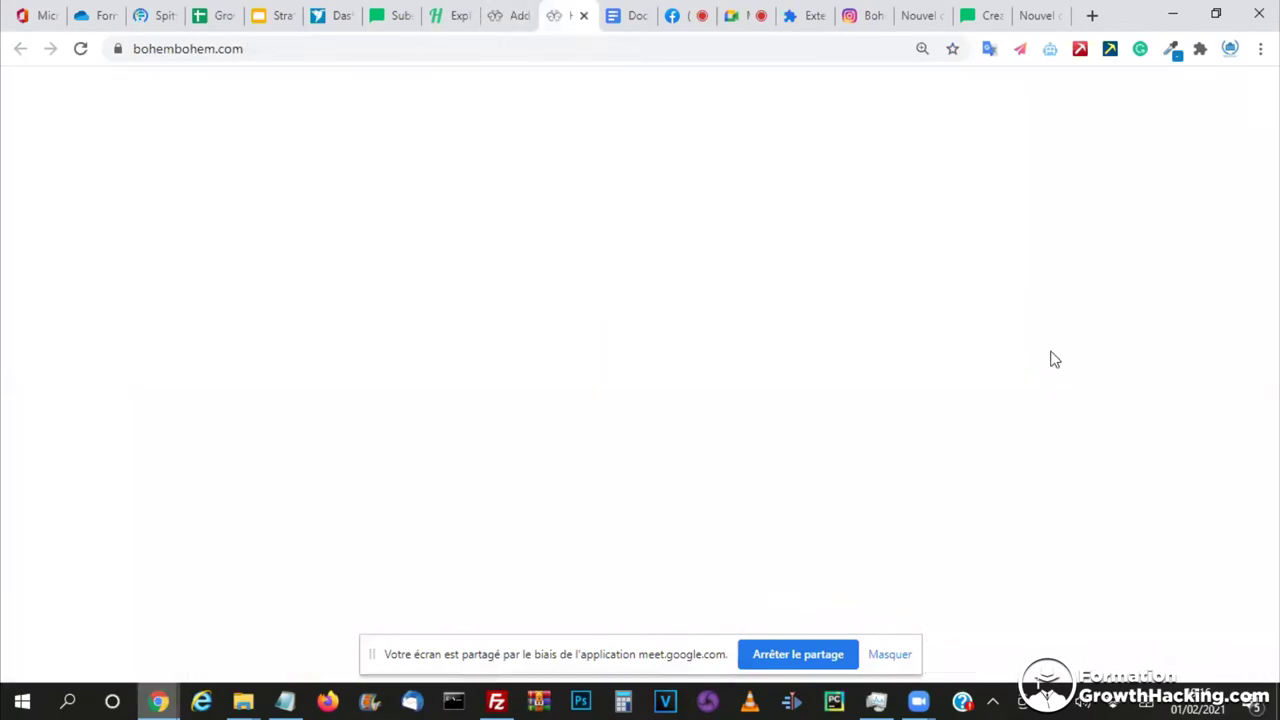
scroll(1085, 440, "down", 15)
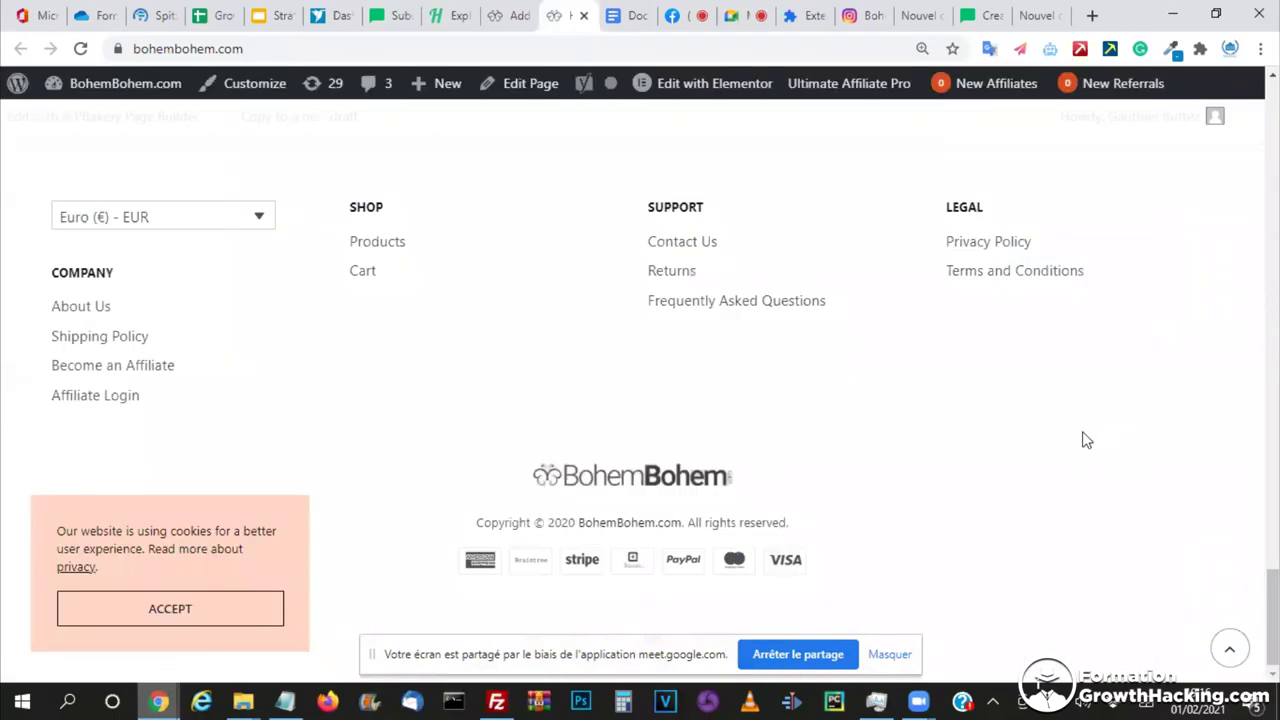
scroll(960, 425, "up", 3)
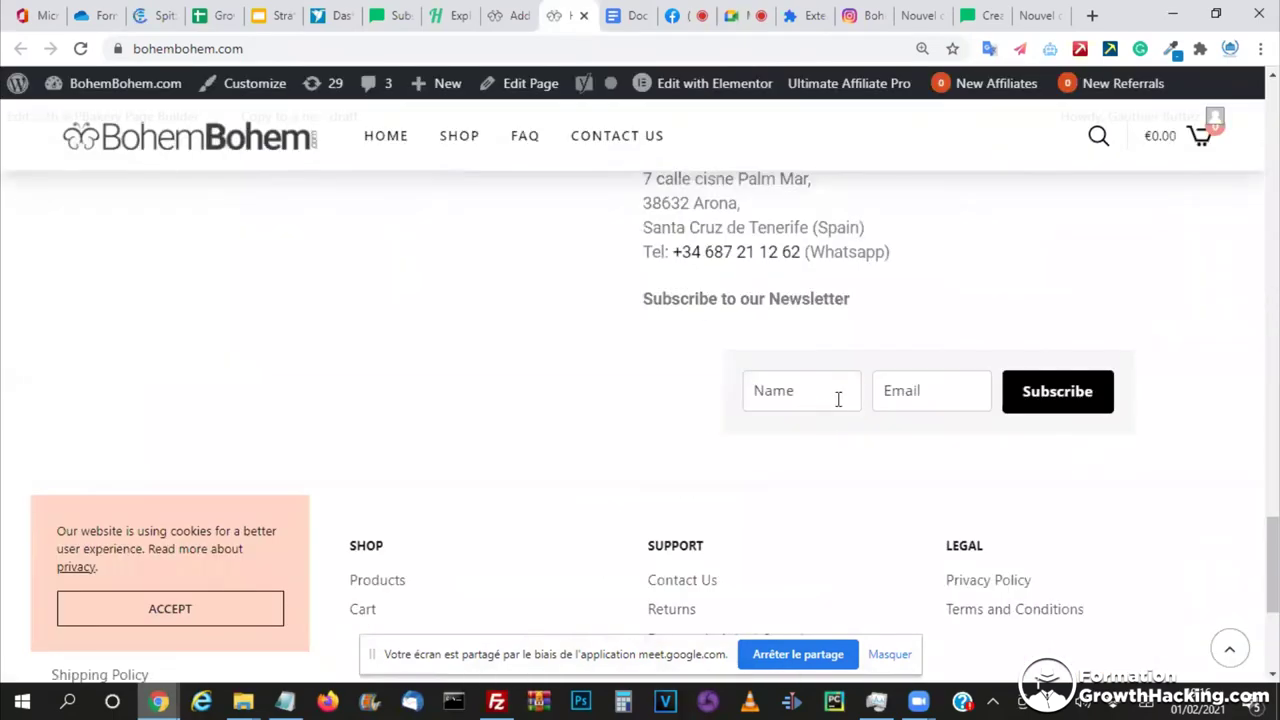
left_click(902, 393)
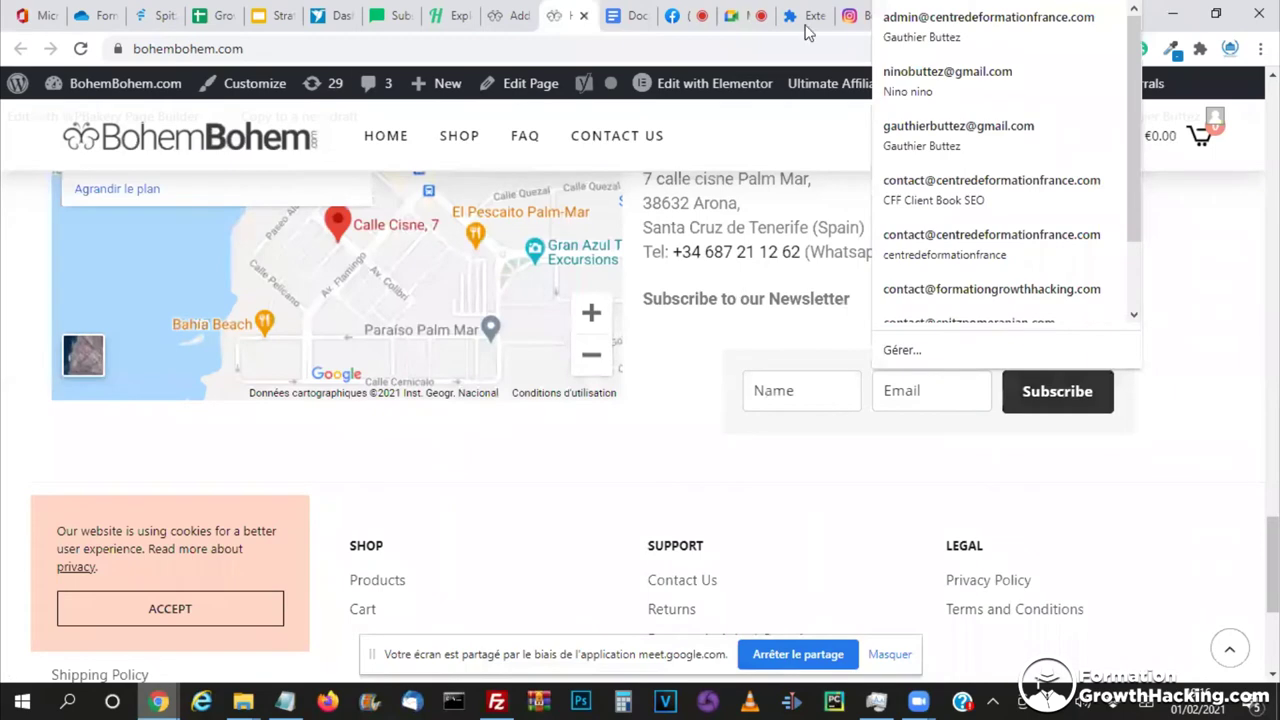
key("Escape")
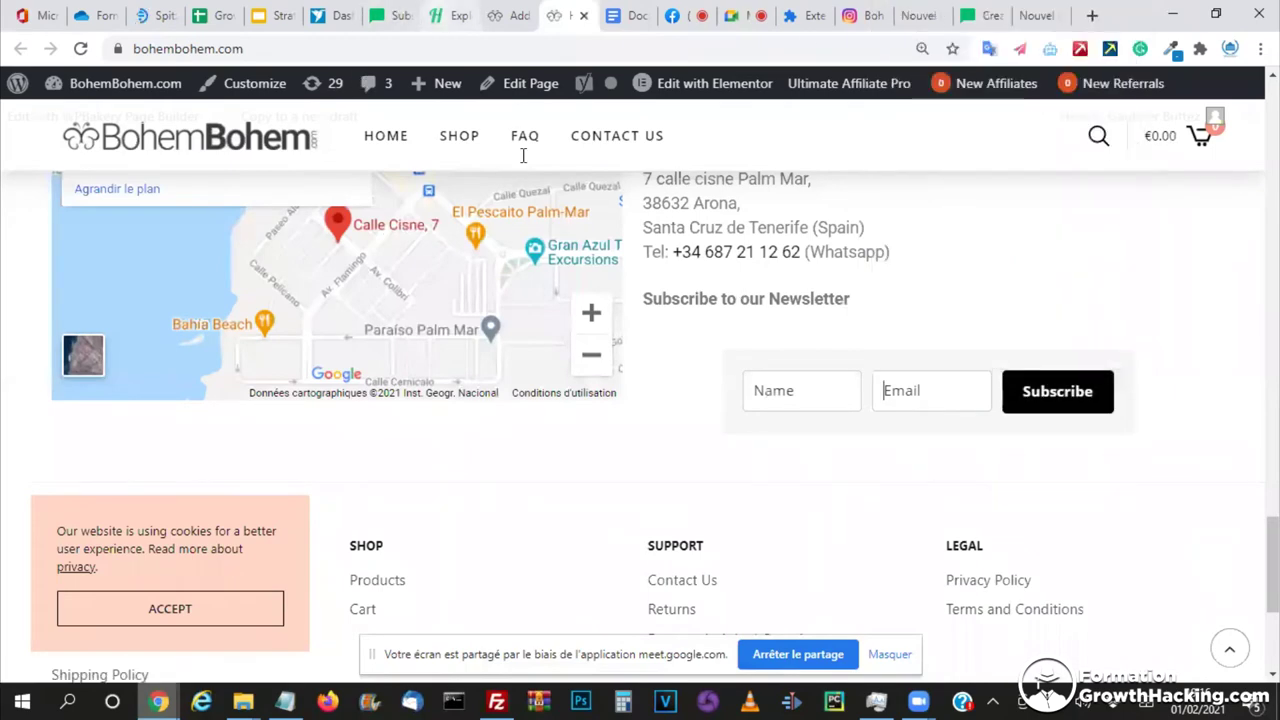
- Pass through the Heepsy influencer results and show the open-rate diagram in the Stratégie Emailing presentation
key("ctrl+shift+Tab")
key("ctrl+shift+Tab")
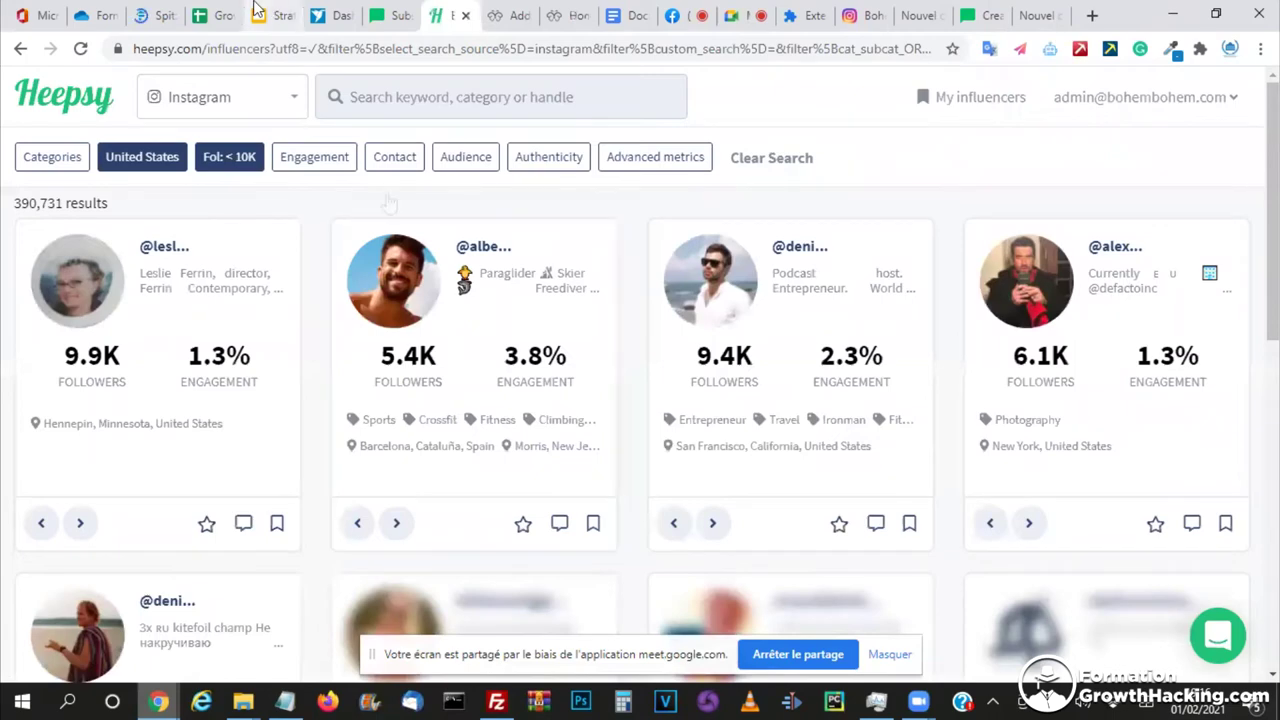
key("ctrl+shift+Tab")
key("ctrl+shift+Tab")
key("ctrl+shift+Tab")
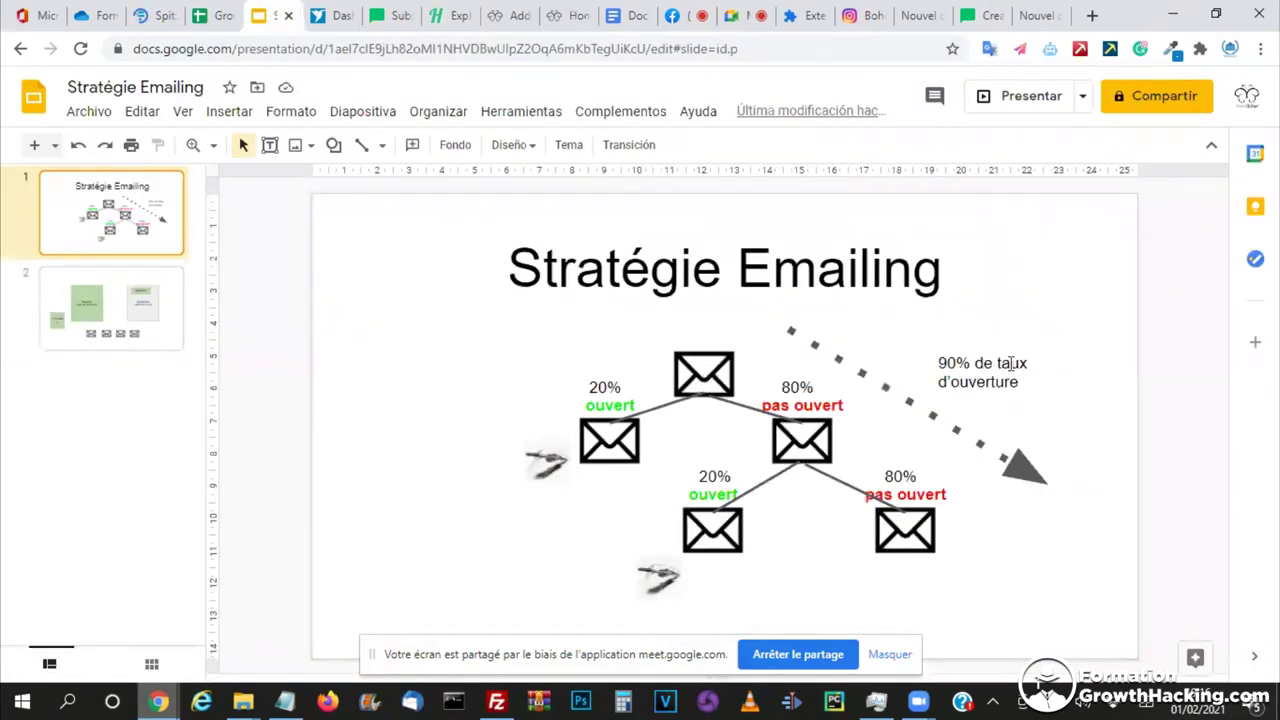
- Revisit the MailerLite subscriber groups and the Heepsy influencer results, ending on the shop's newsletter form
left_click(445, 22)
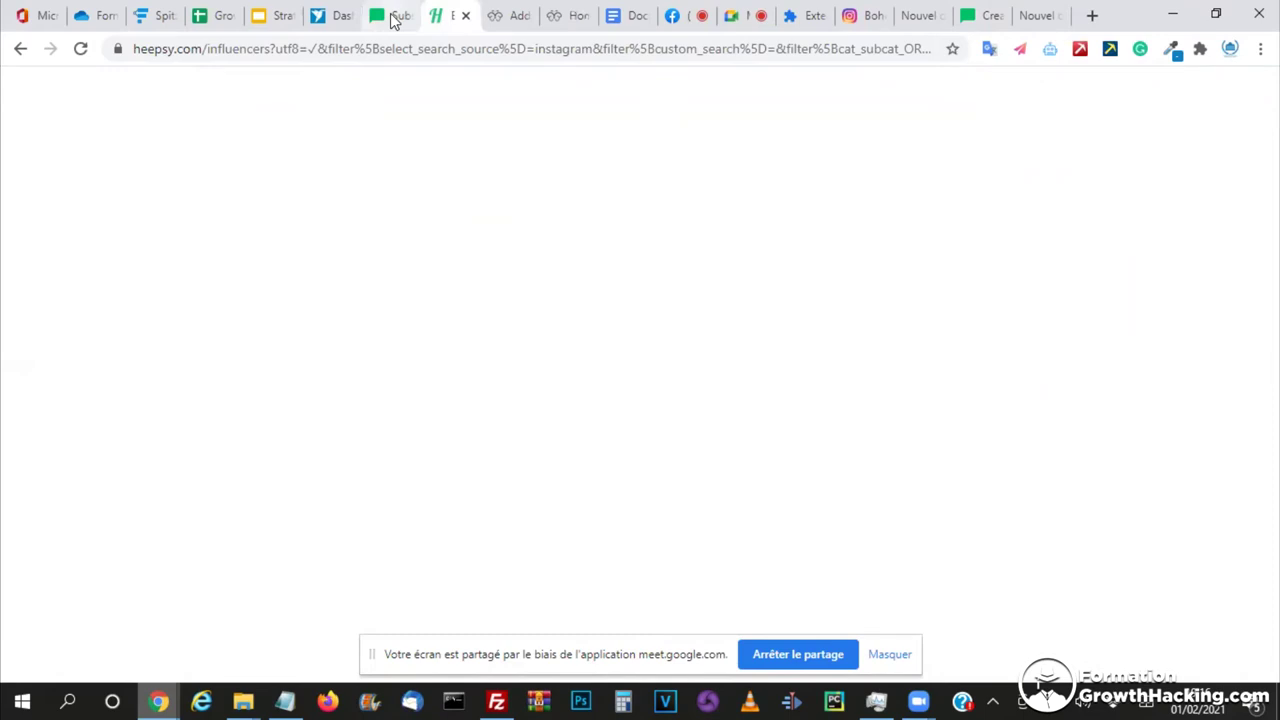
left_click(395, 22)
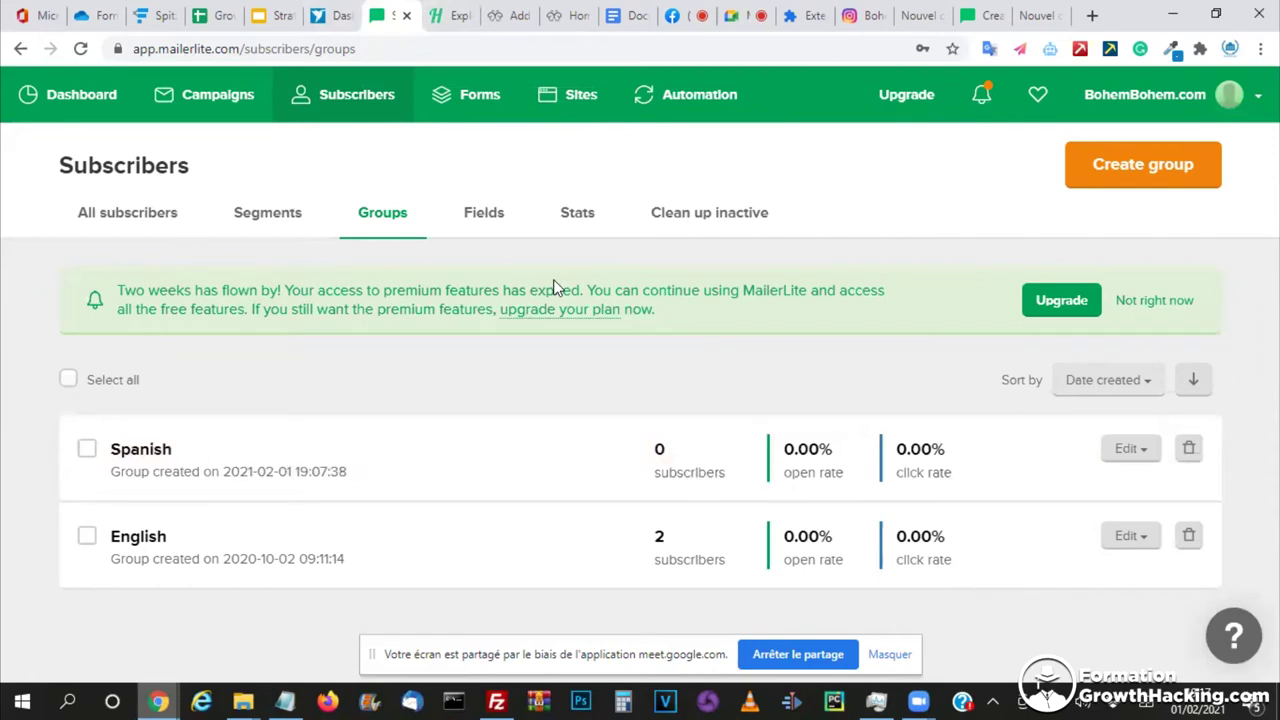
left_click(436, 24)
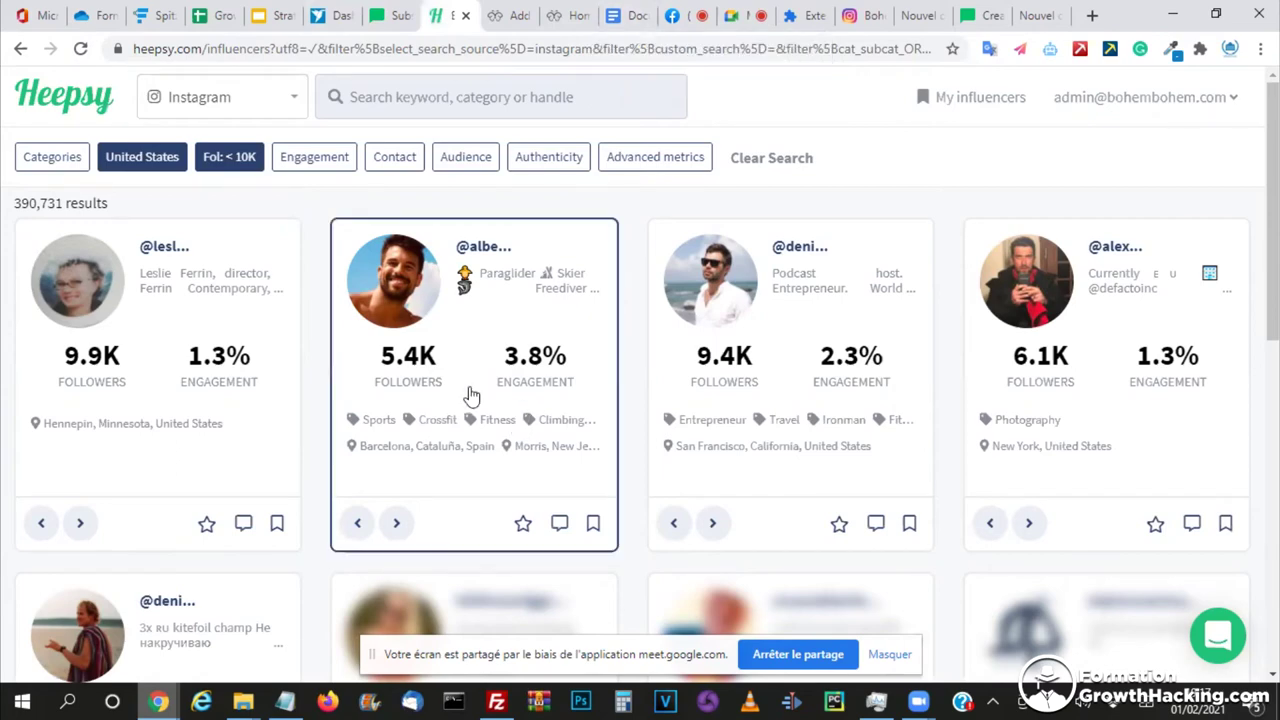
left_click(557, 15)
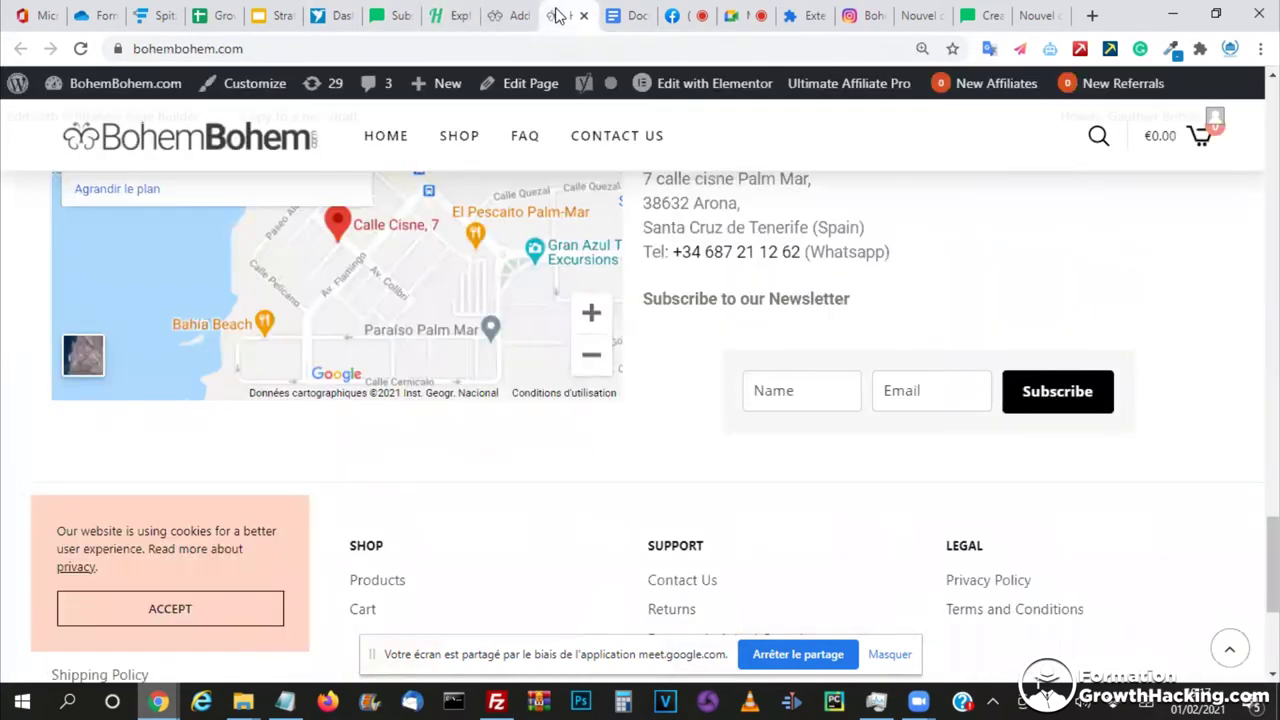
- Update the Official MailerLite Sign Up Forms plugin from the WordPress plugin search results
left_click(510, 15)
scroll(434, 317, "up", 3)
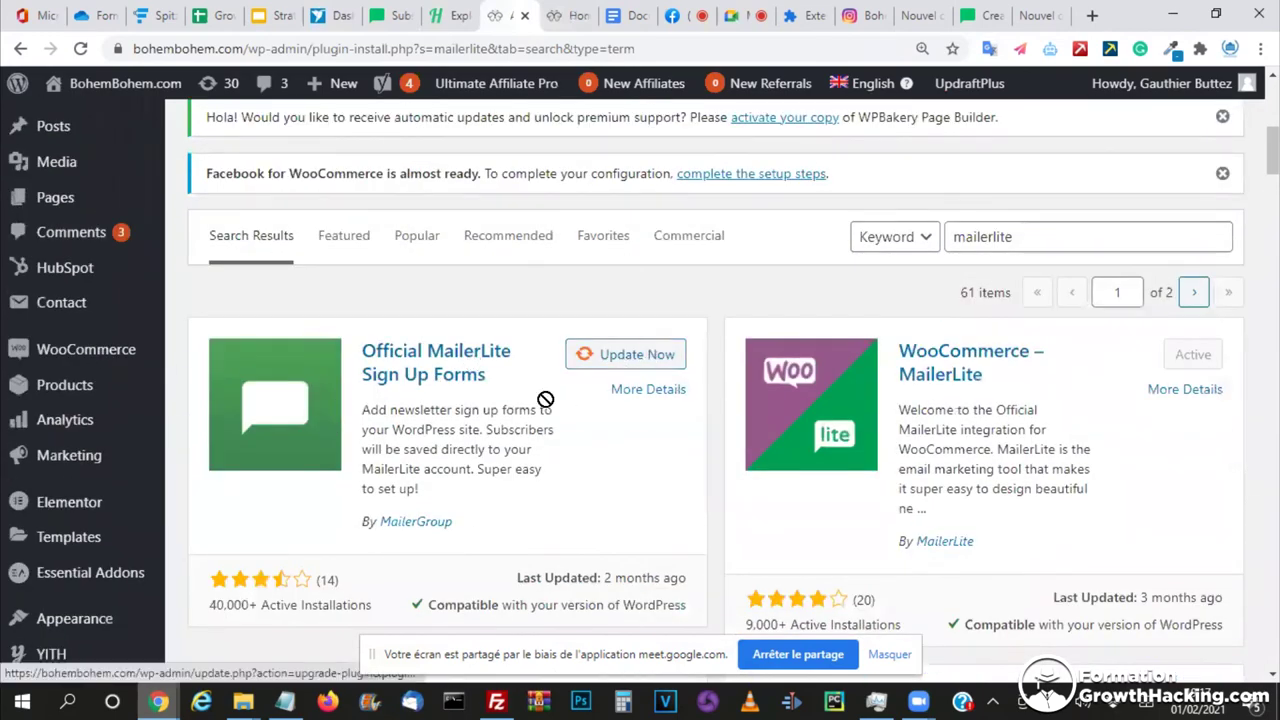
left_click(622, 356)
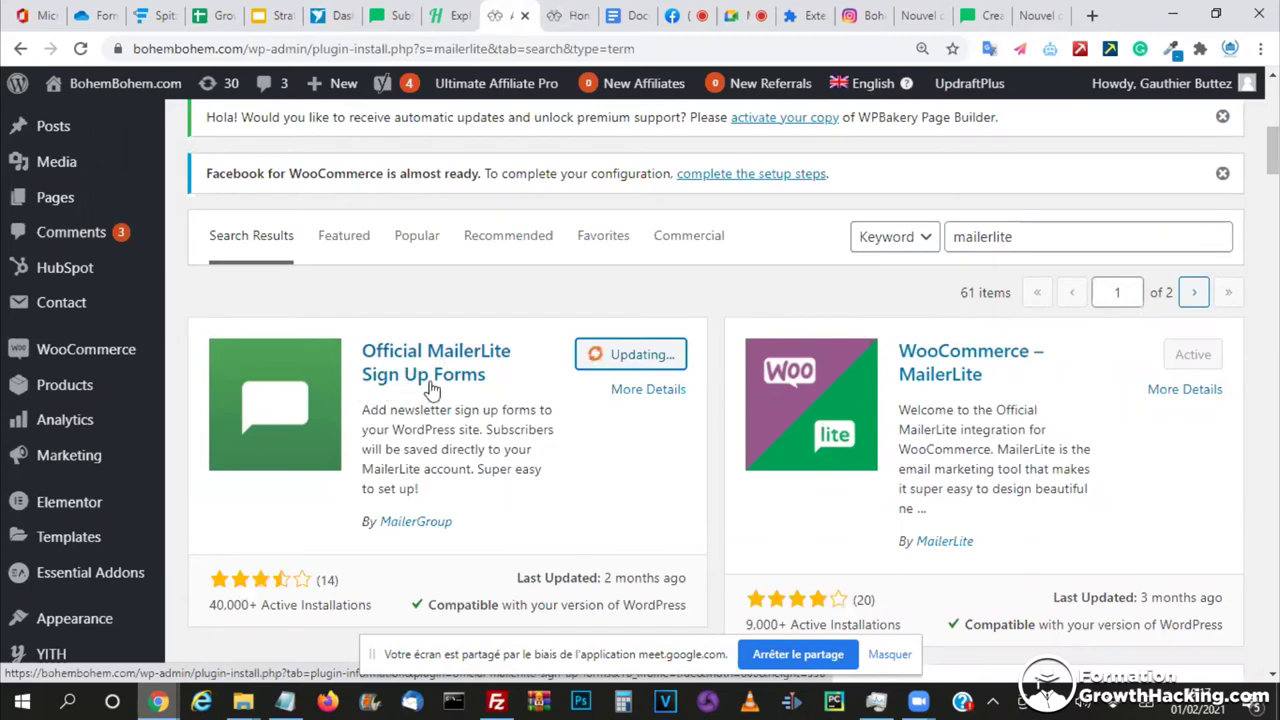
scroll(63, 423, "down", 3)
key("ctrl+f")
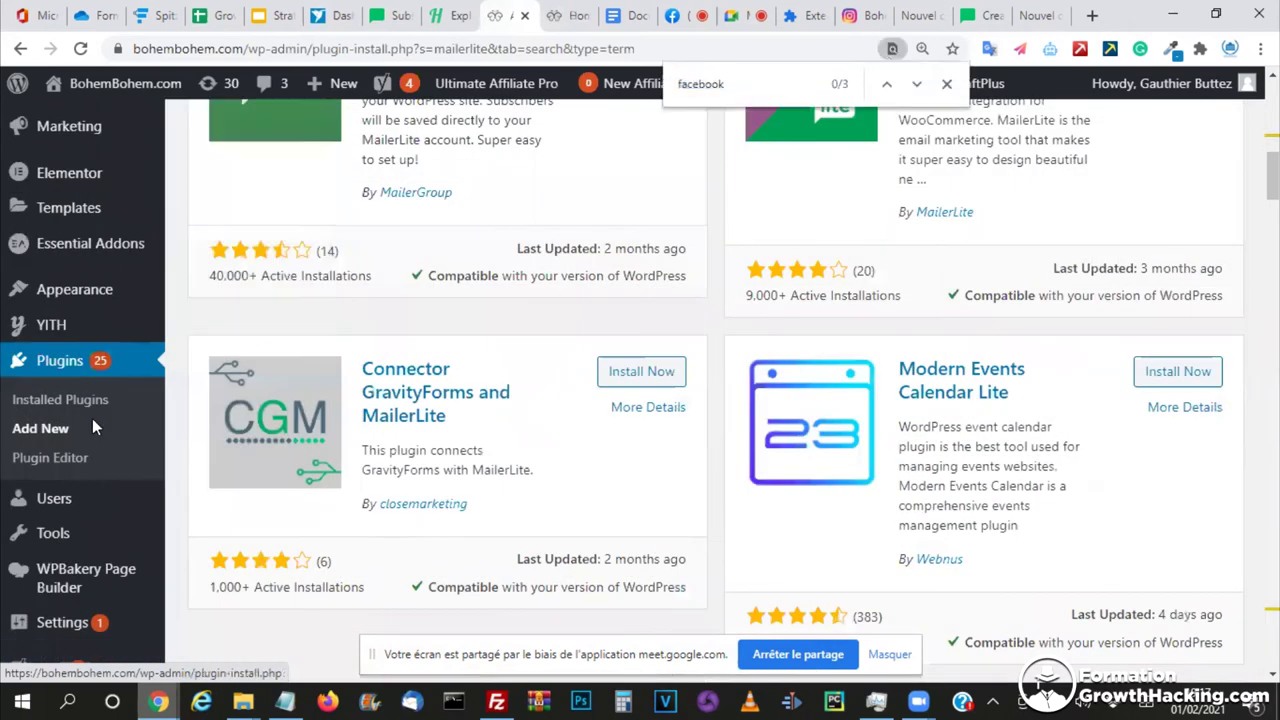
left_click(92, 428)
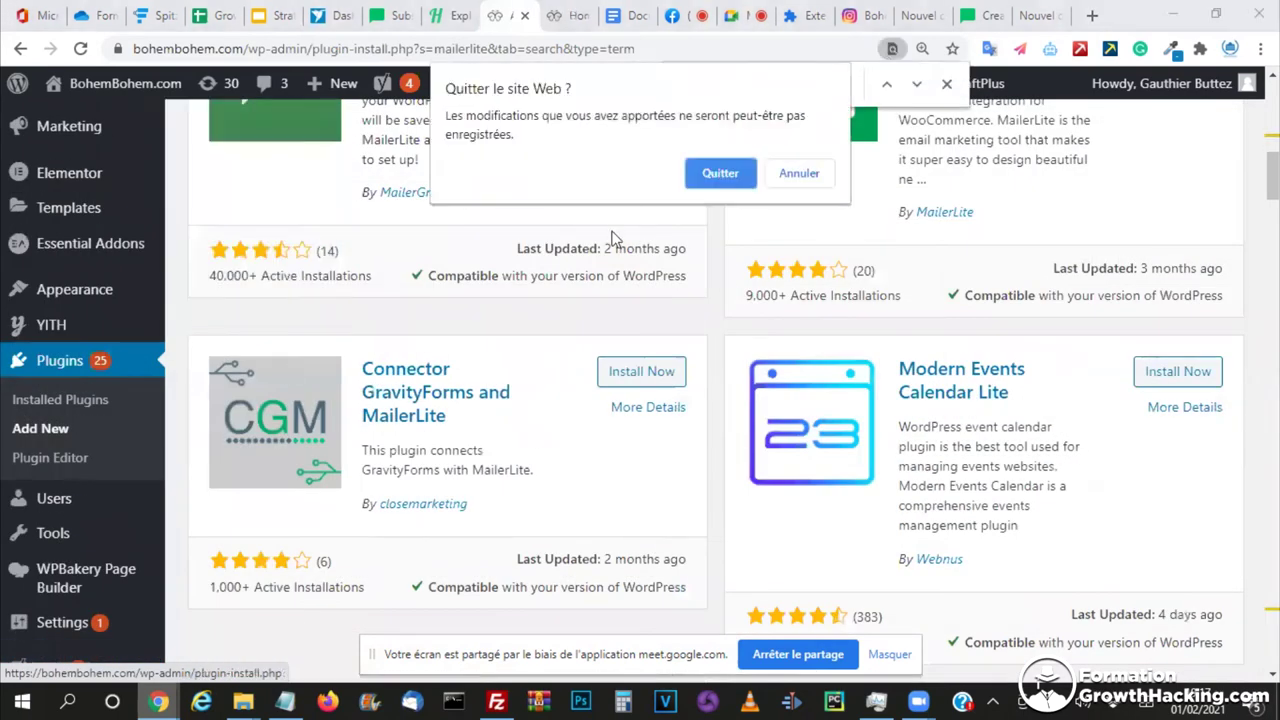
key("Escape")
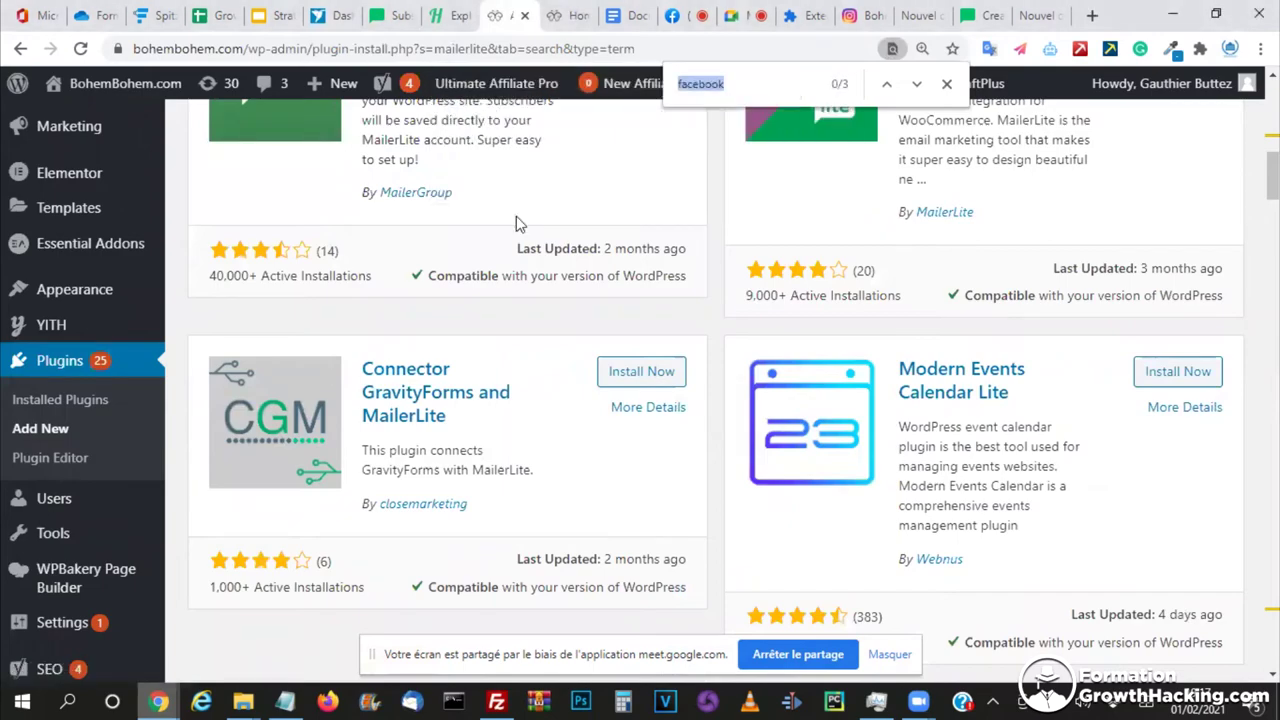
- Search the plugin page for "mailer" and open the MailerLite plugin's signup forms page in a separate tab
type("mailer")
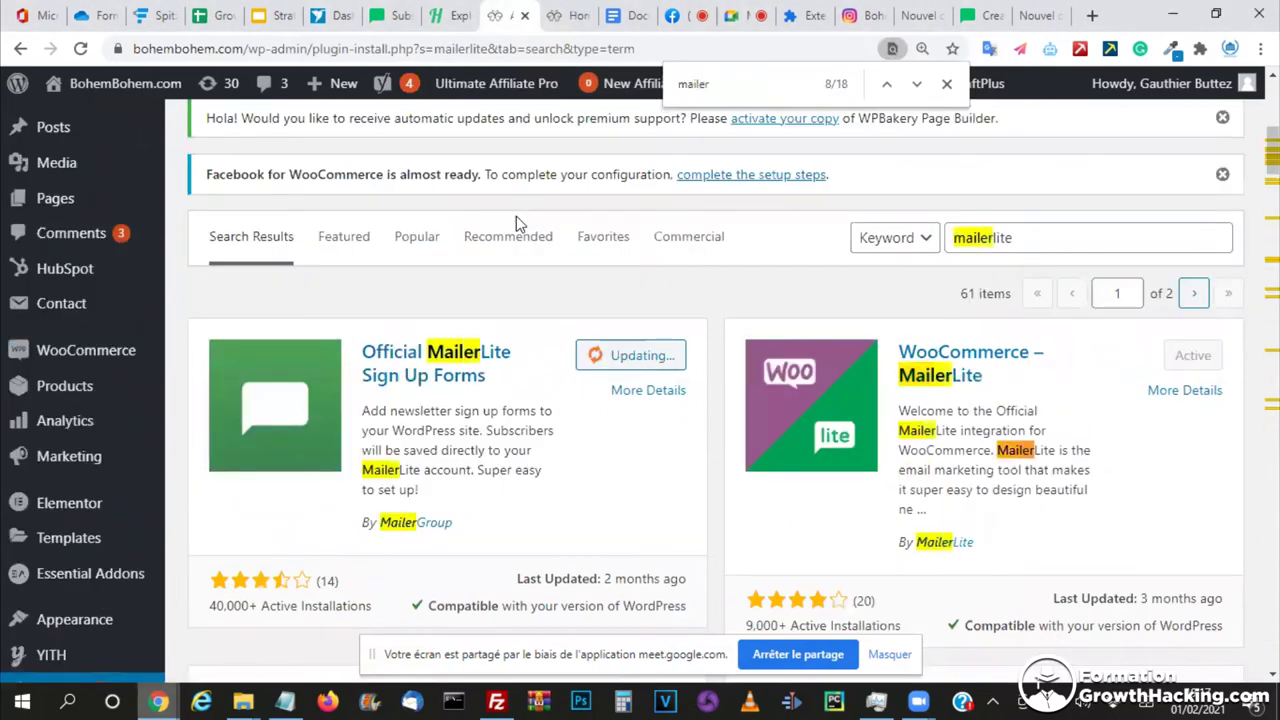
key("Return")
key("Return")
key("Return")
key("Return")
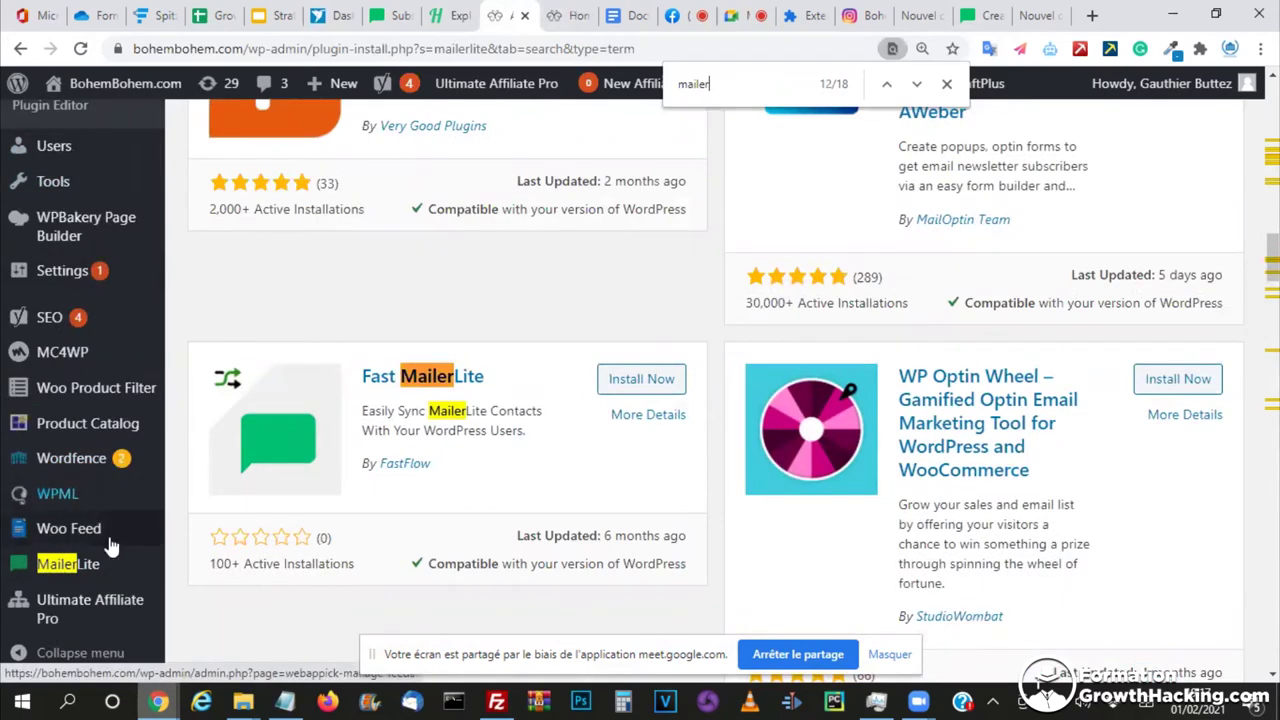
mouse_move(84, 550)
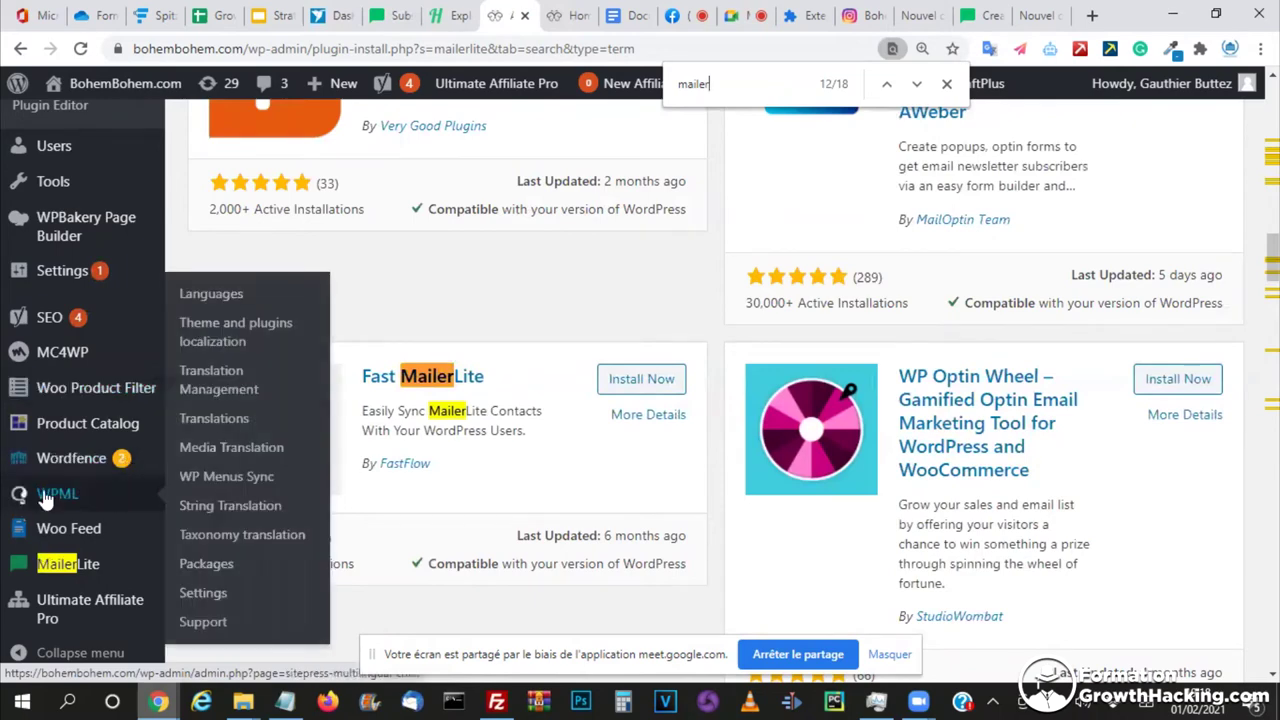
mouse_move(74, 465)
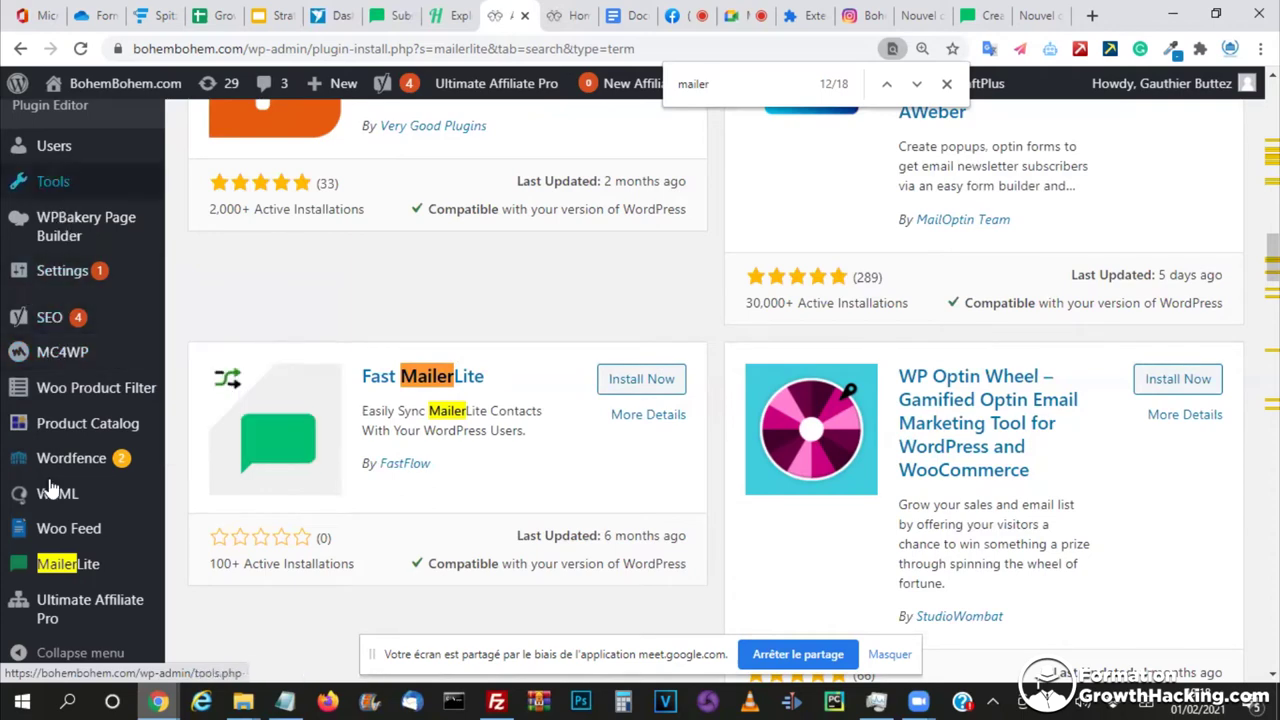
left_click(85, 566)
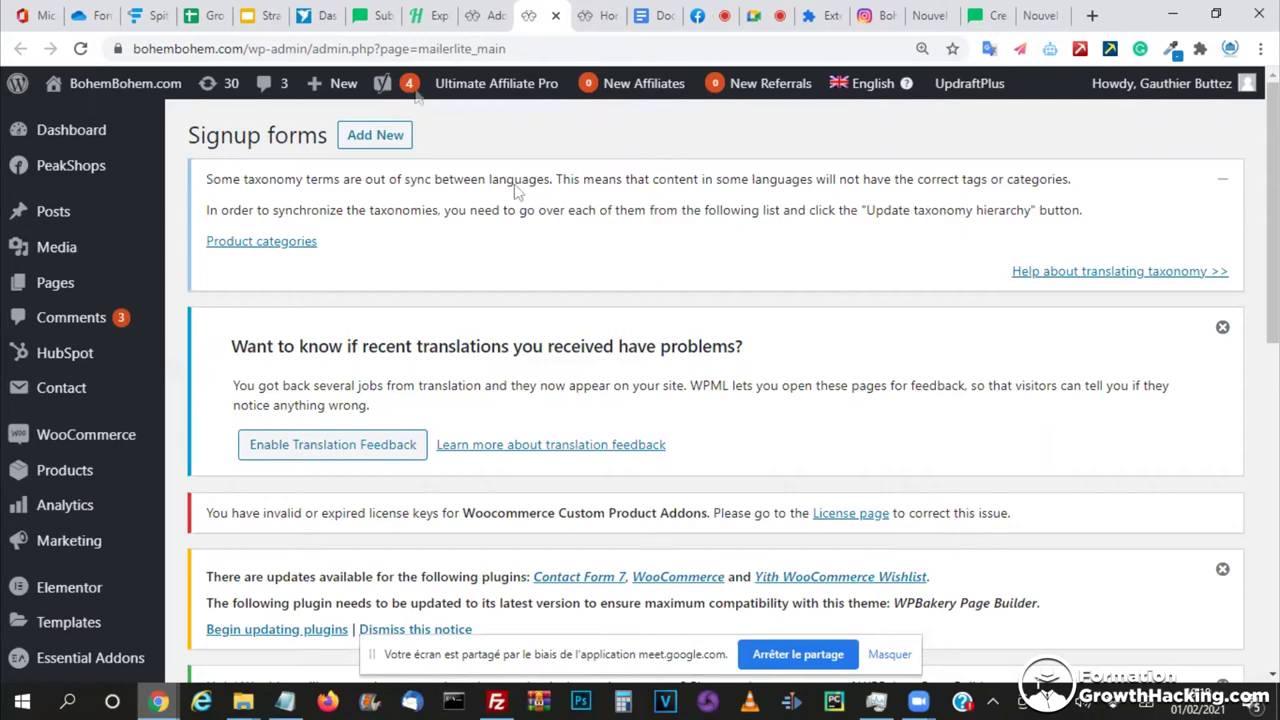
- Show the Spitzpomeranian.com funnel map in Funnelytics again and return to the MailerLite list of signup forms in WordPress
left_click(138, 15)
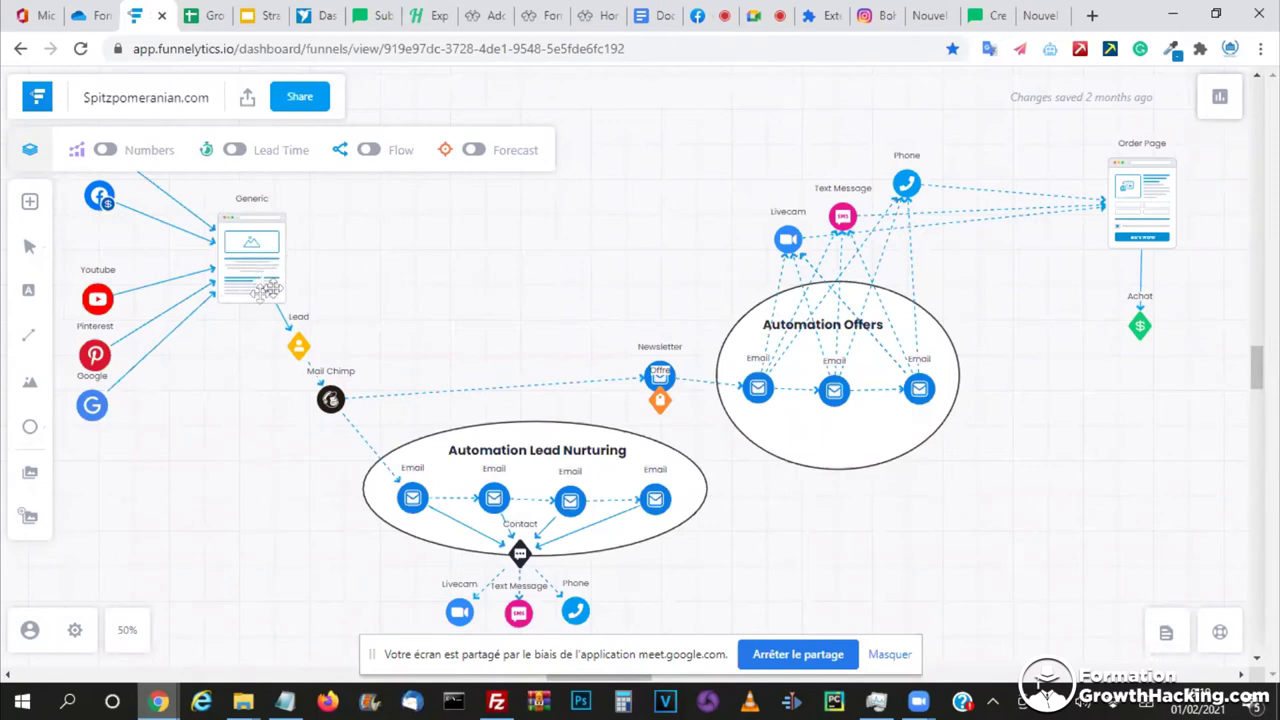
left_click(545, 12)
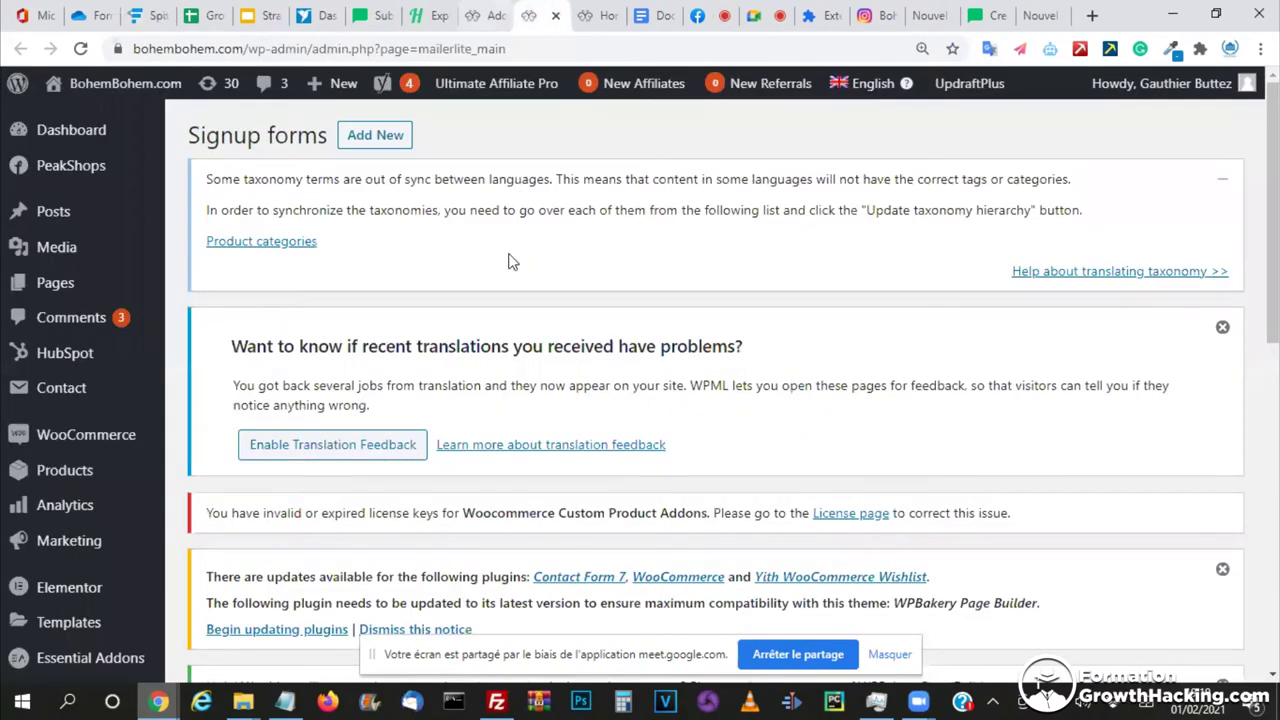
scroll(508, 262, "down", 4)
scroll(523, 271, "down", 2)
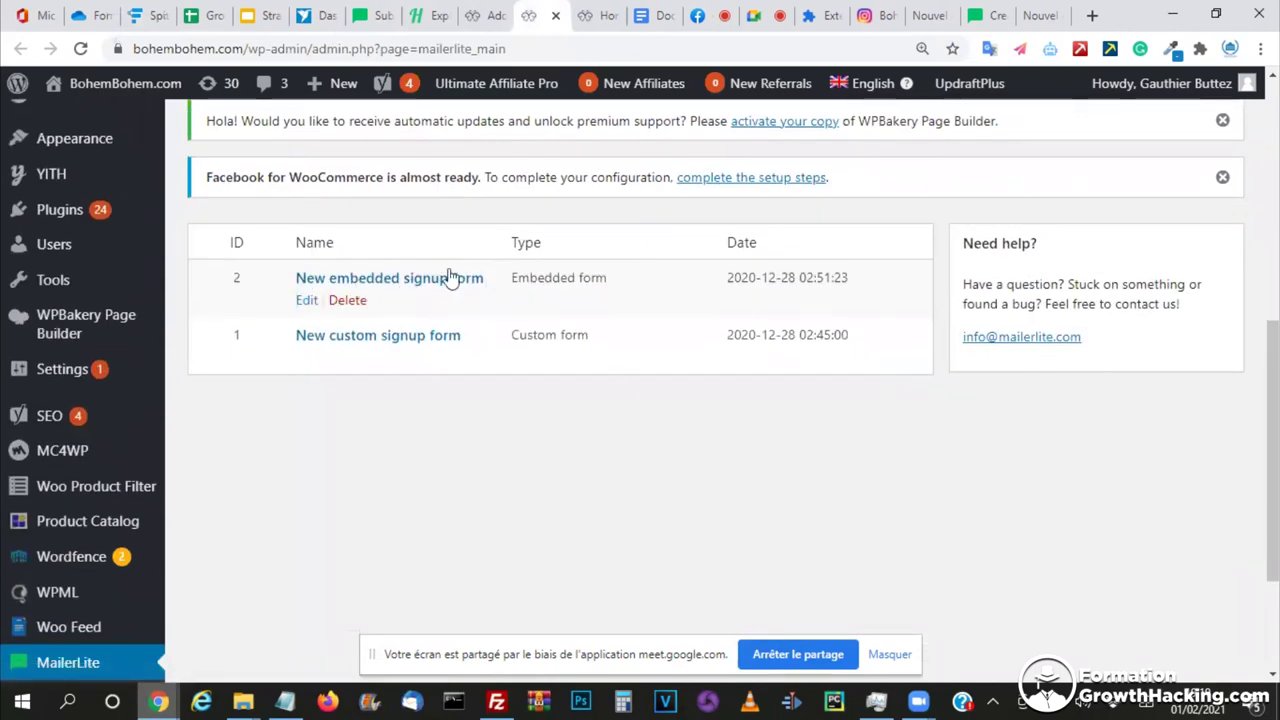
- Open the "New embedded signup form" in a separate tab and examine its shortcode, webform selection and form preview
left_click(322, 286, "ctrl")
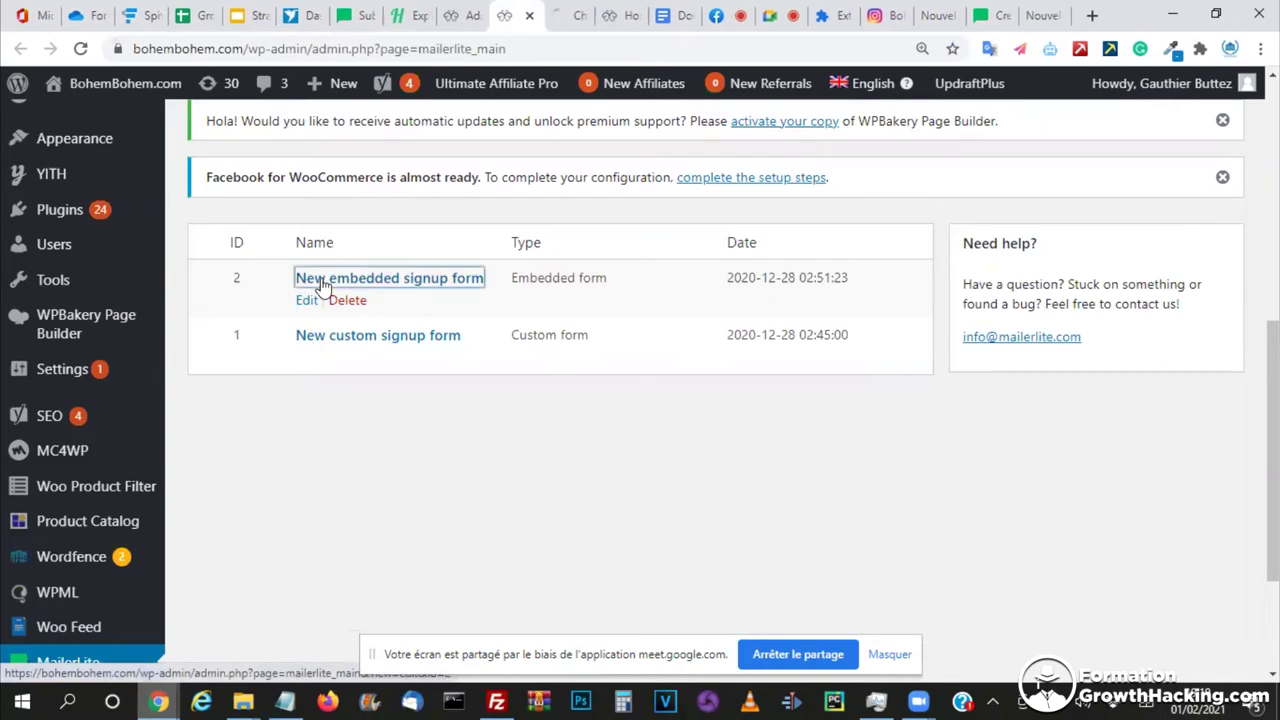
left_click(565, 10)
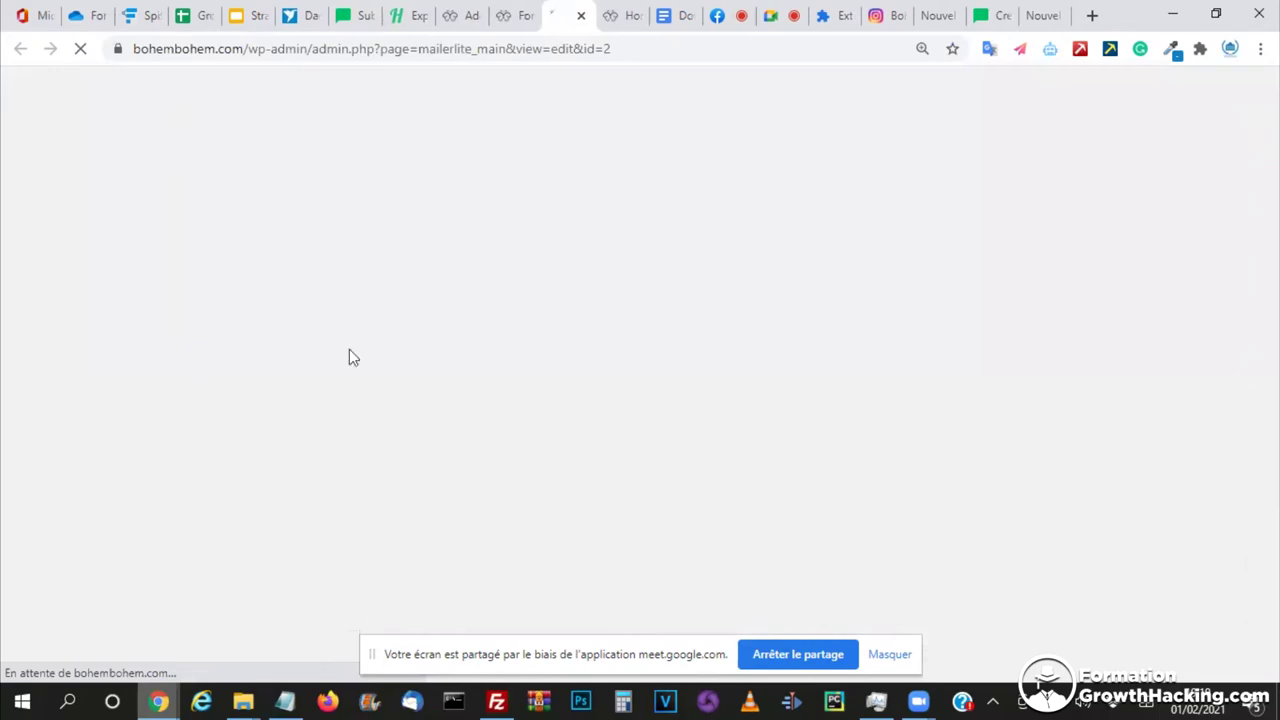
scroll(355, 345, "down", 5)
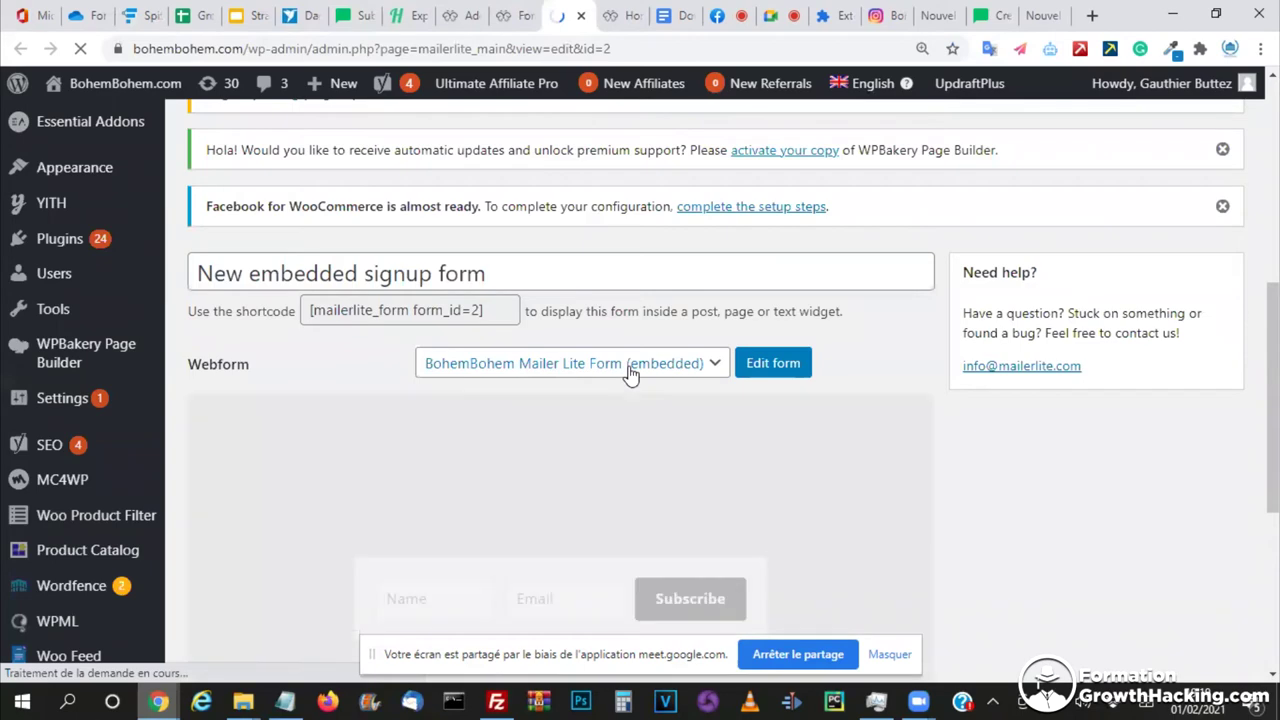
scroll(606, 332, "down", 4)
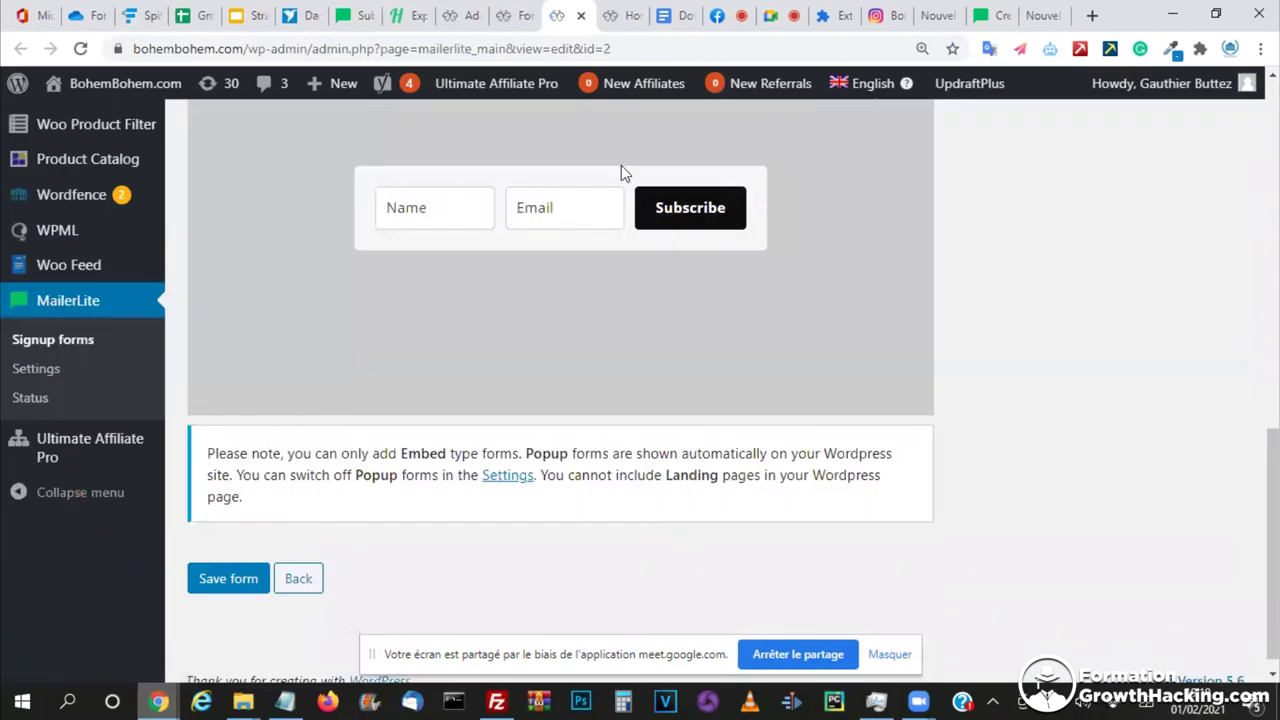
- Open the "New custom signup form" from the forms list in a separate tab and examine its form details
left_click(506, 17)
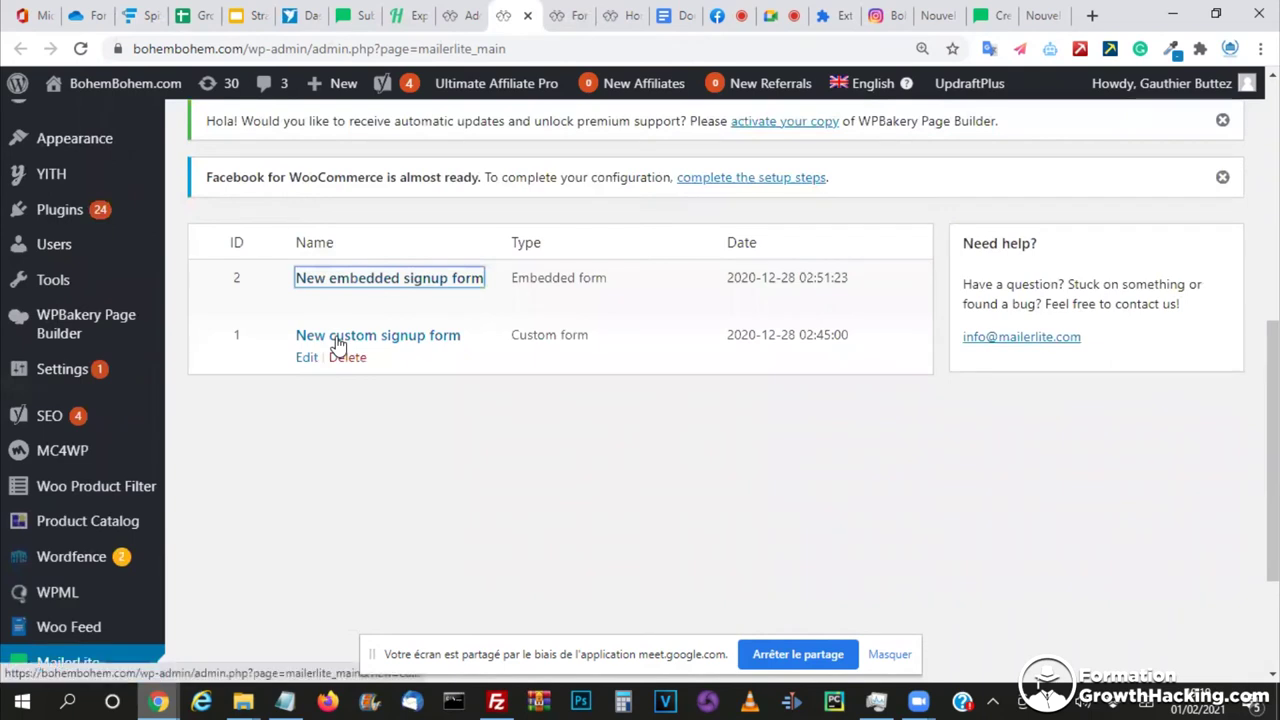
left_click(440, 338, "ctrl")
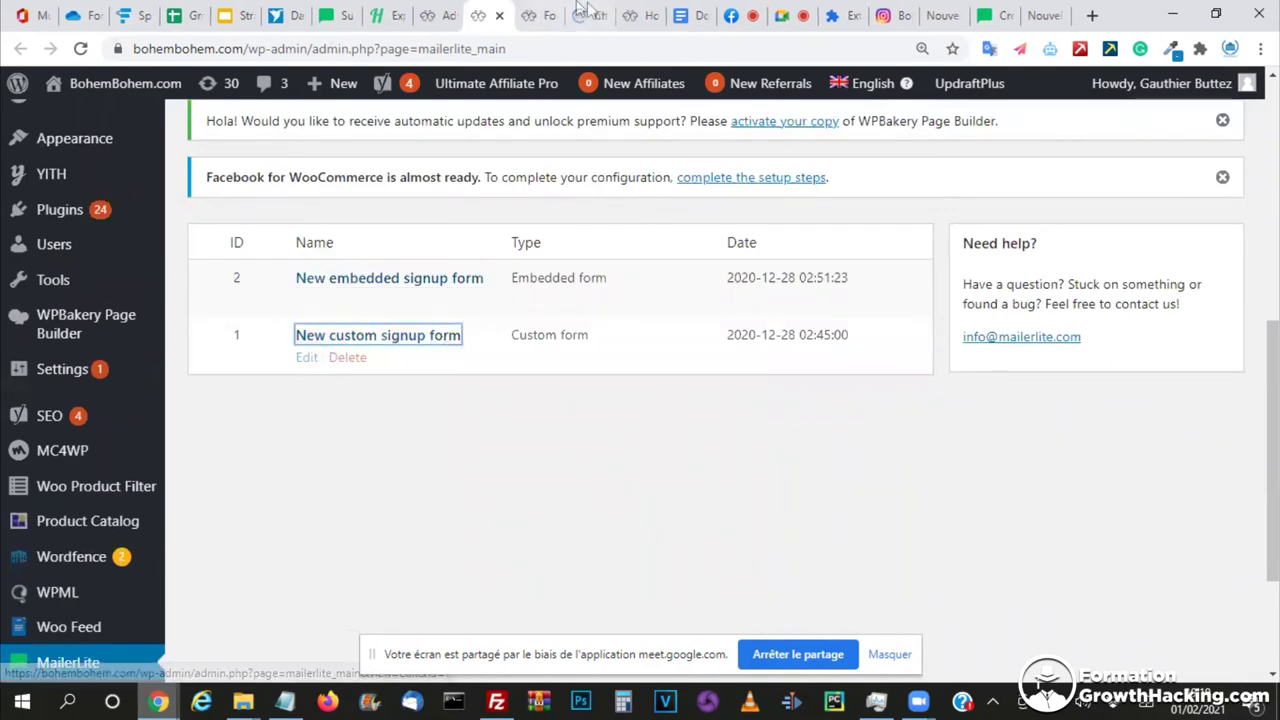
key("ctrl+Tab")
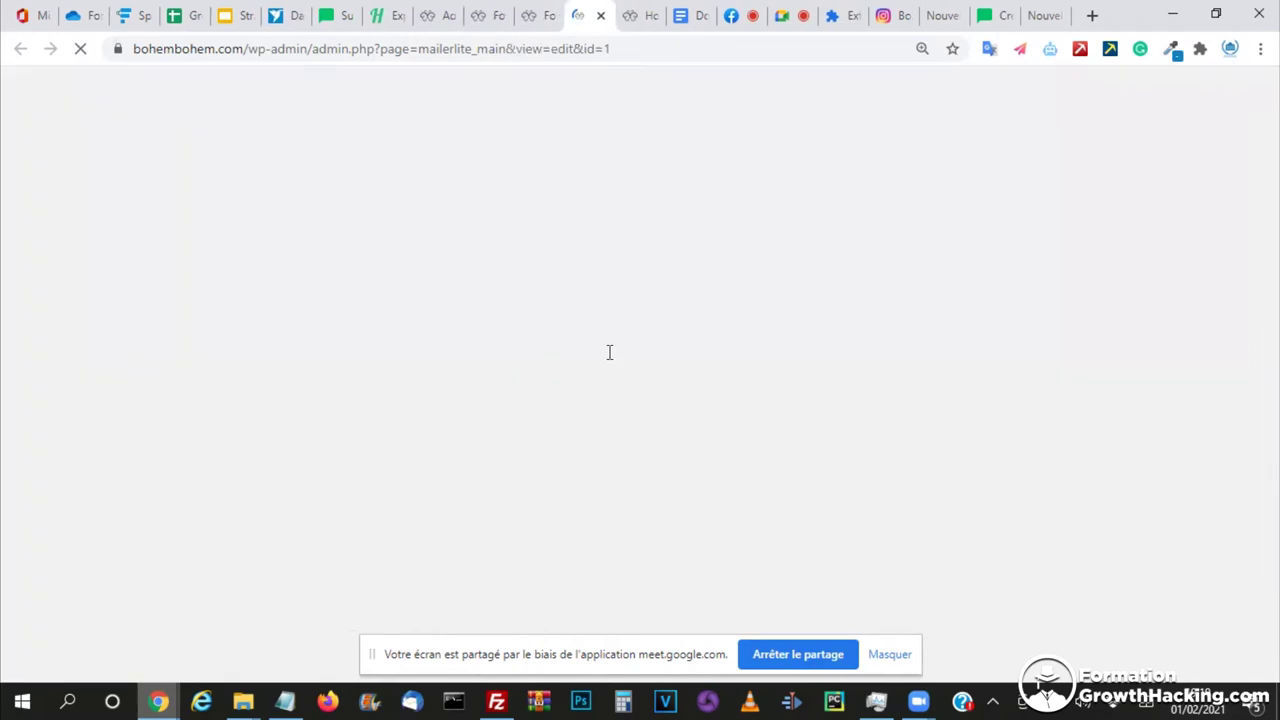
scroll(610, 356, "down", 10)
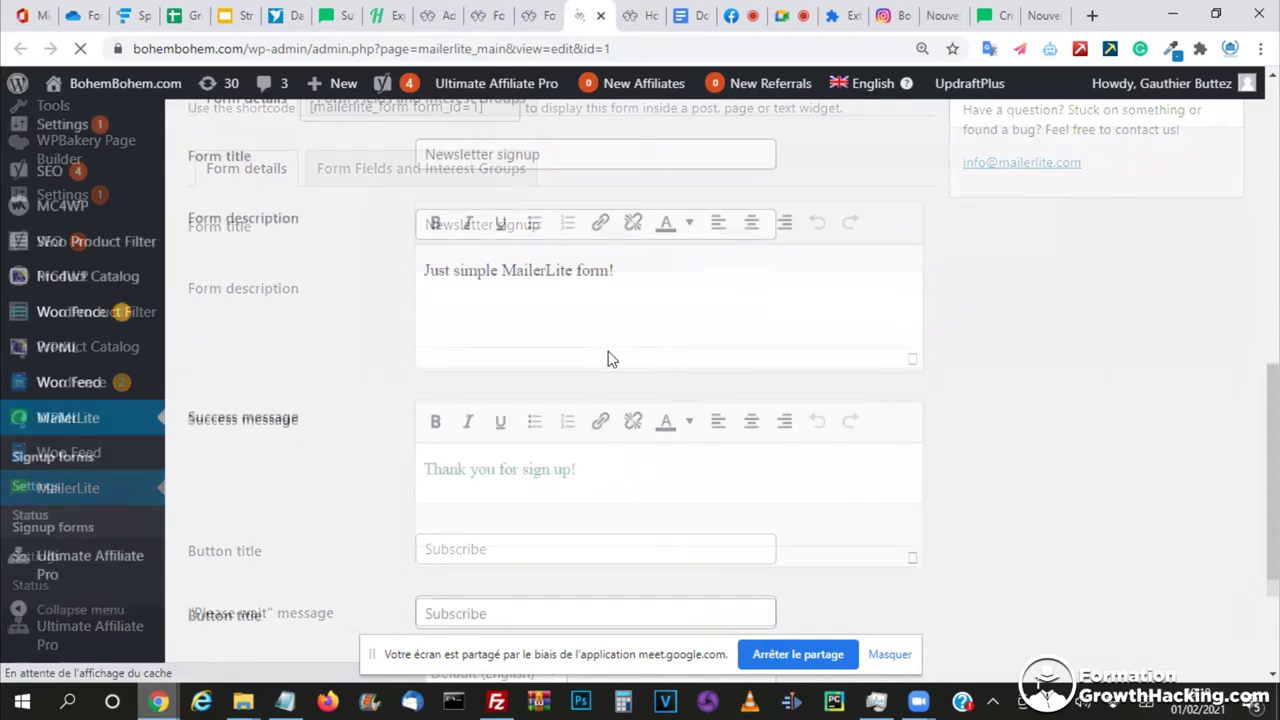
scroll(608, 357, "down", 3)
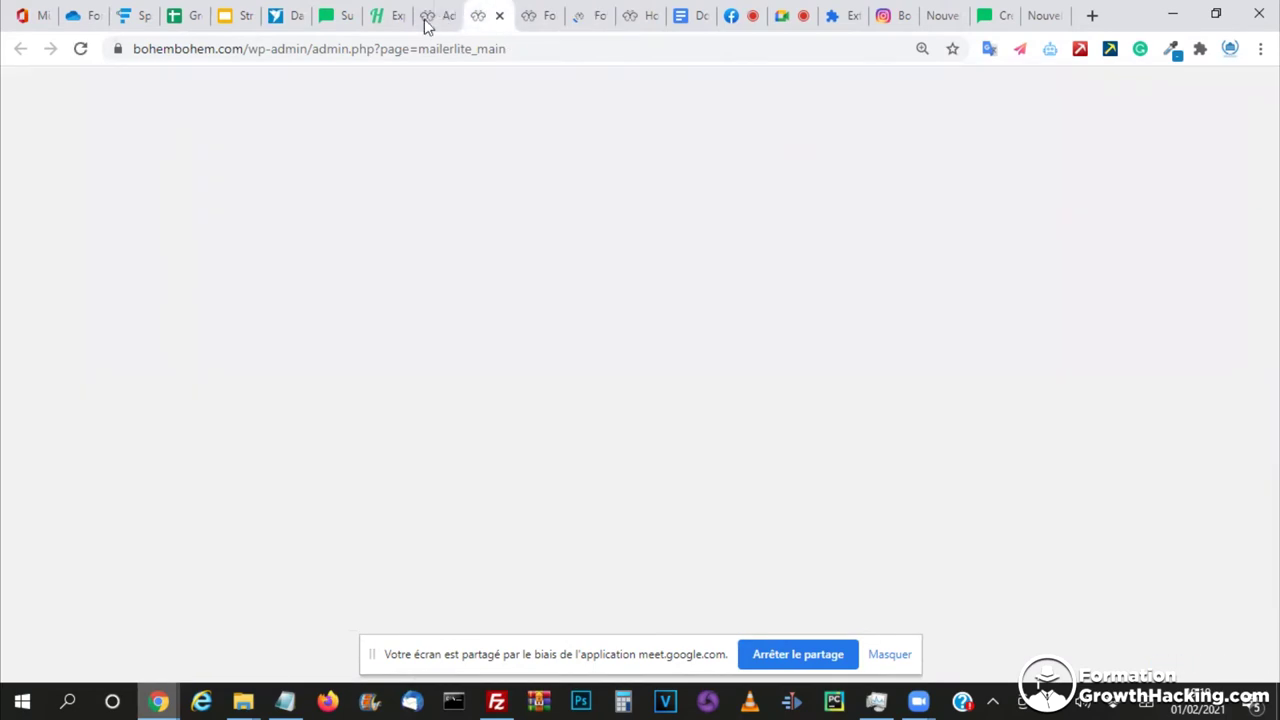
- Revisit the plugin search and both signup form editors, and close the embedded and custom form tabs
left_click(430, 20)
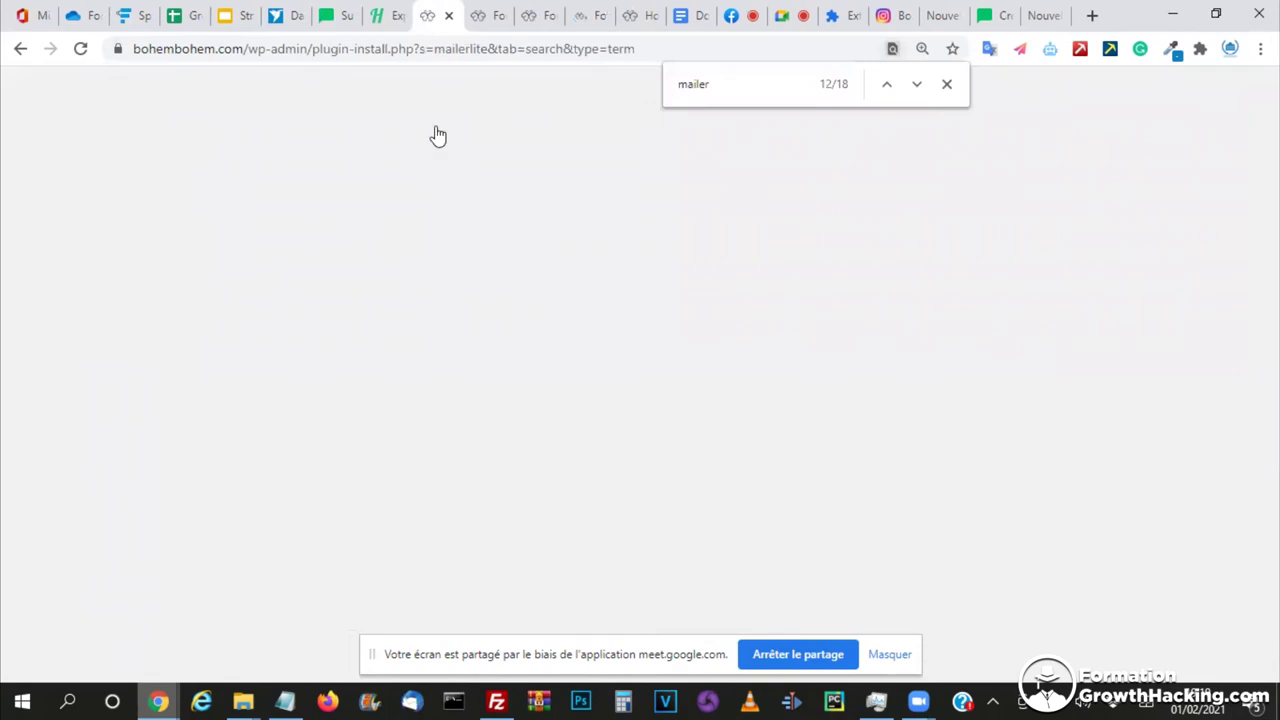
left_click(533, 18)
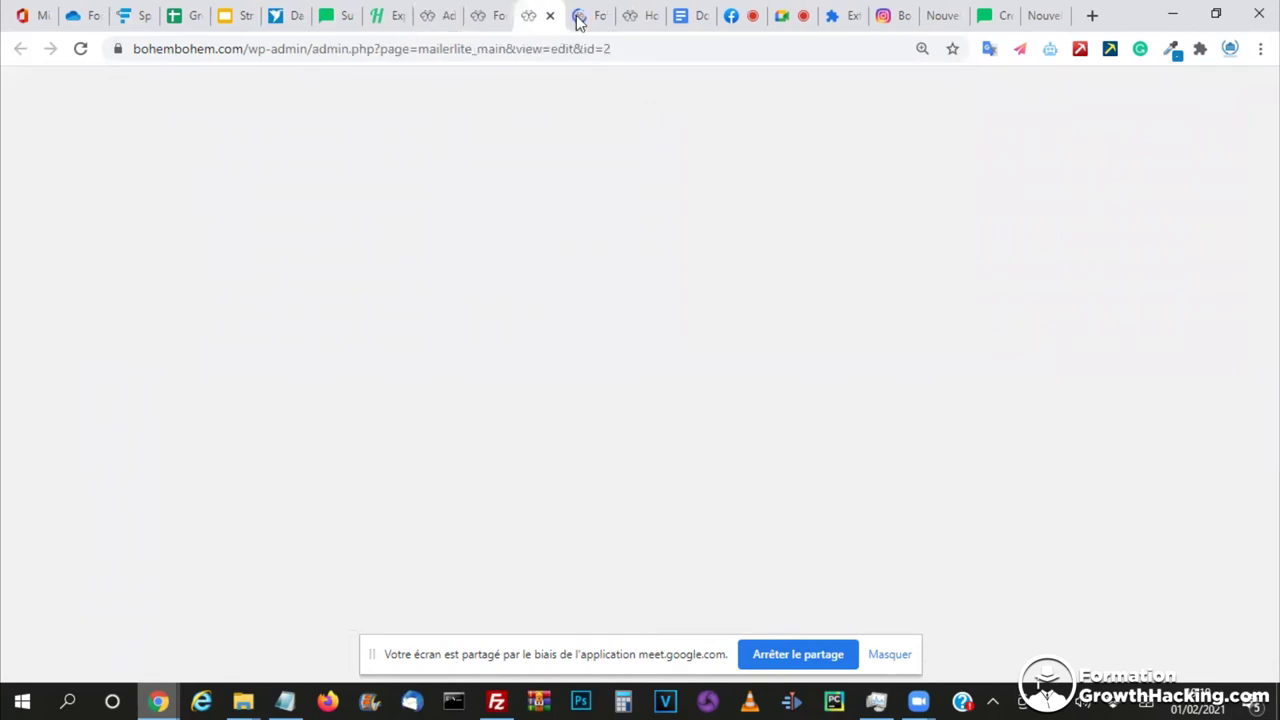
left_click(578, 18)
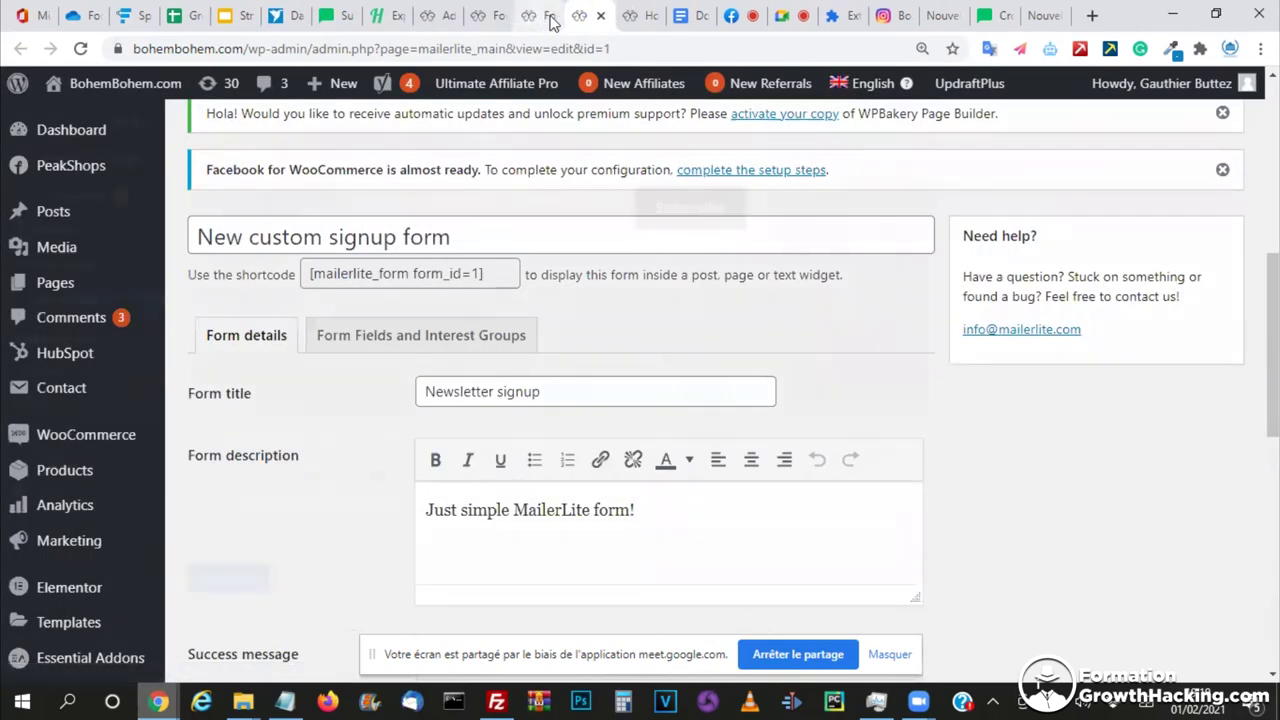
left_click(551, 20)
left_click(551, 20)
left_click(551, 20)
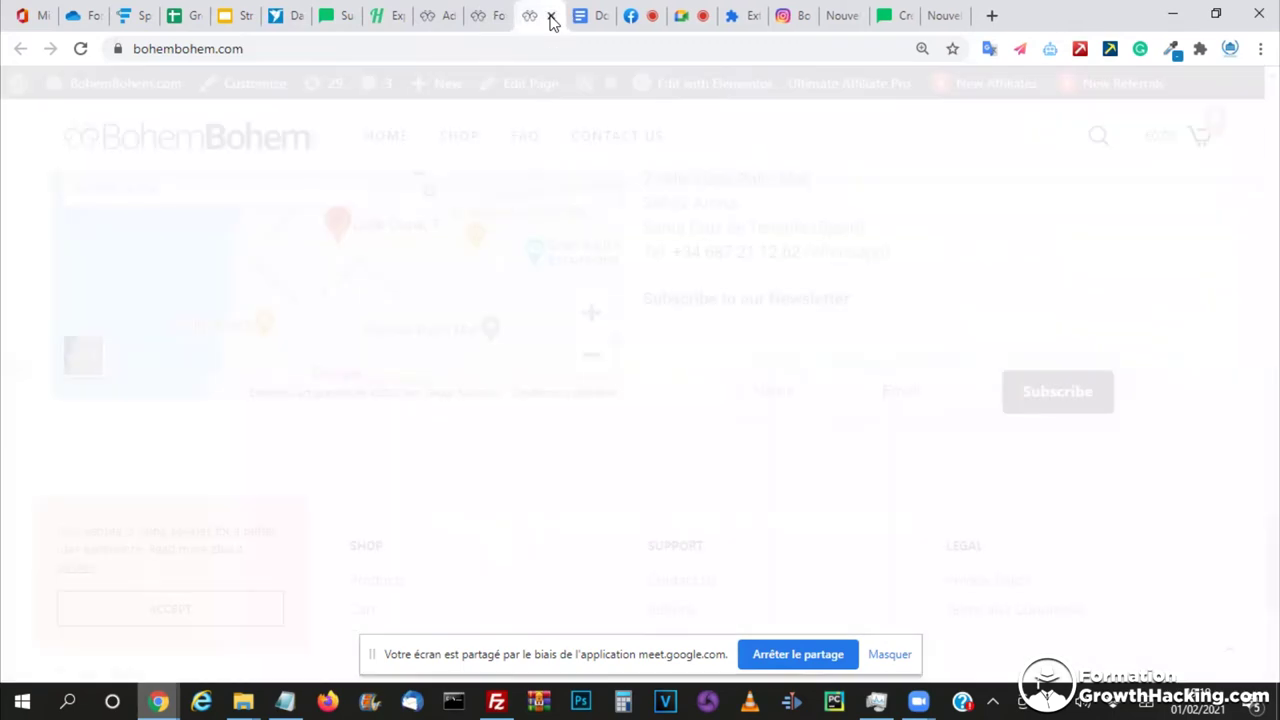
- Return to the beginning of the MailerLite forms list page and highlight the "Signup forms" heading beside the Add New option
left_click(485, 15)
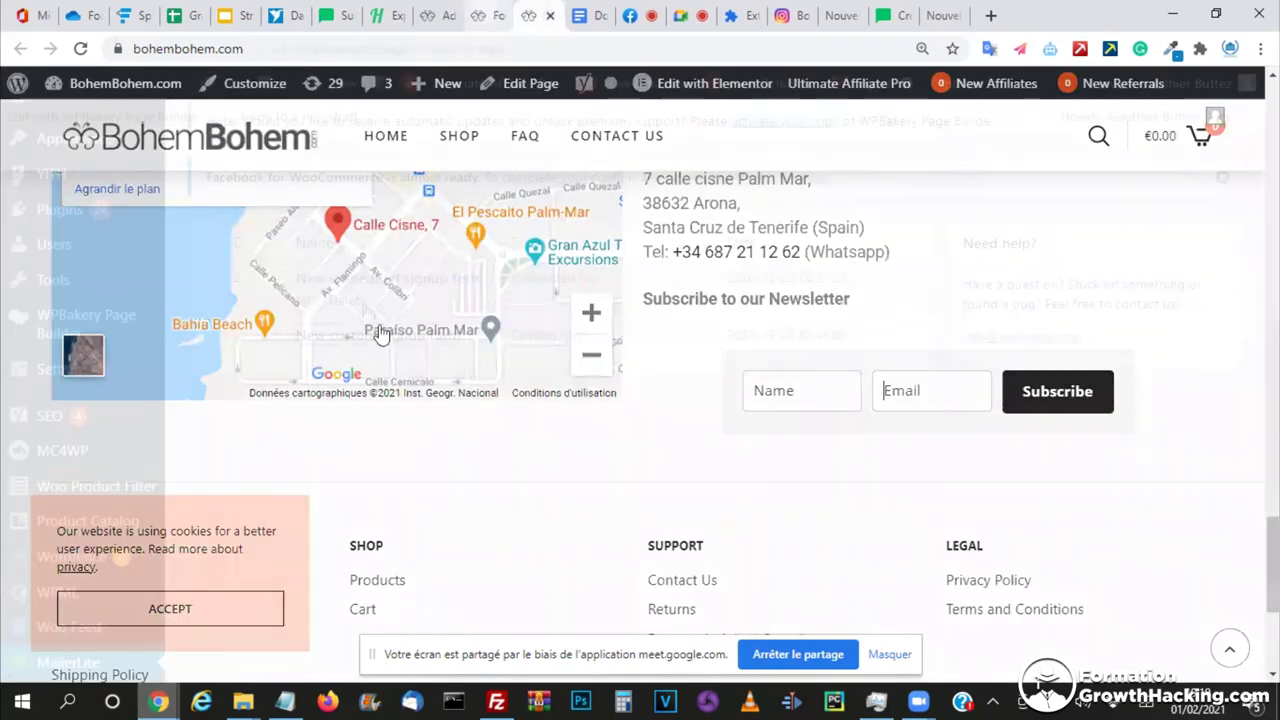
scroll(366, 312, "up", 3)
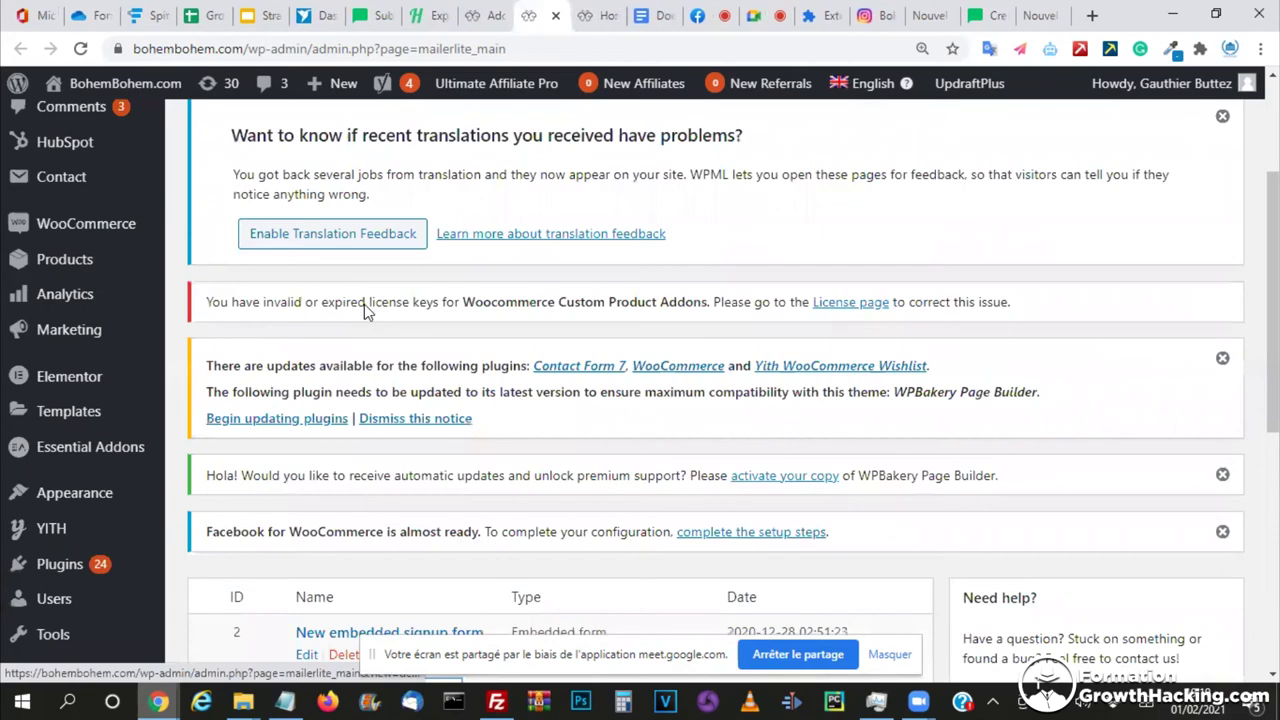
scroll(364, 304, "up", 2)
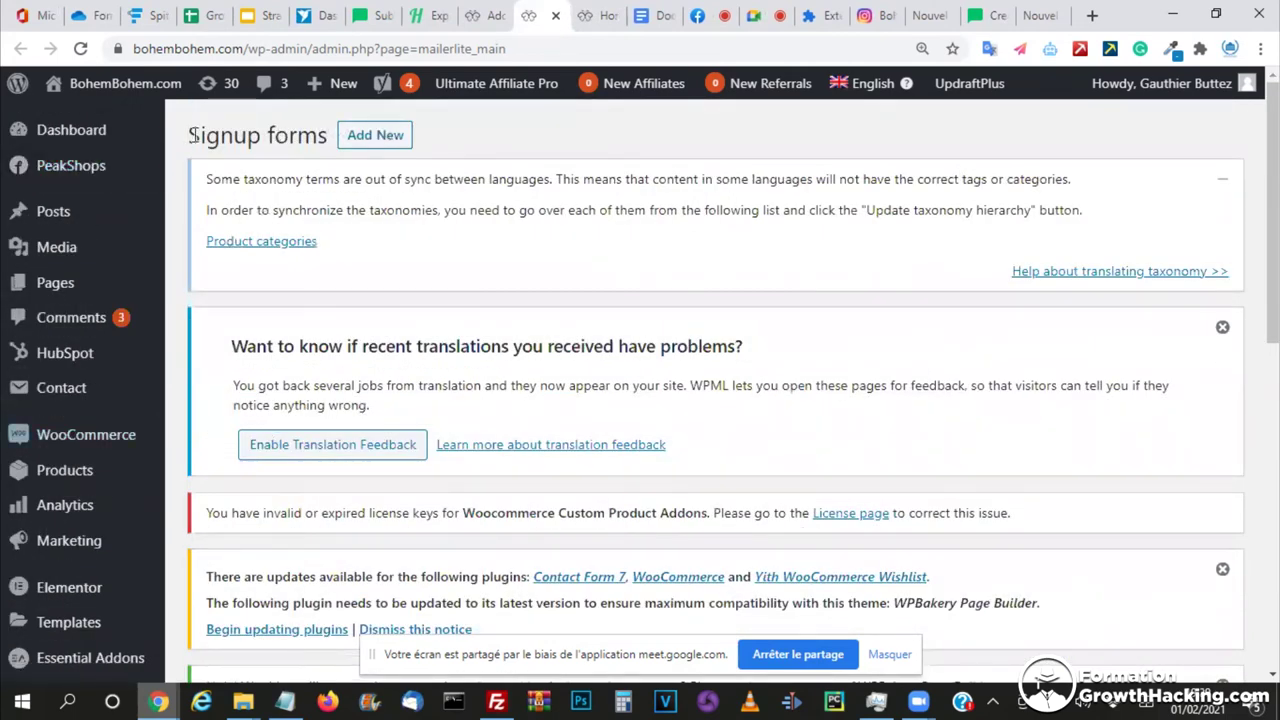
left_click_drag(201, 135, 376, 140)
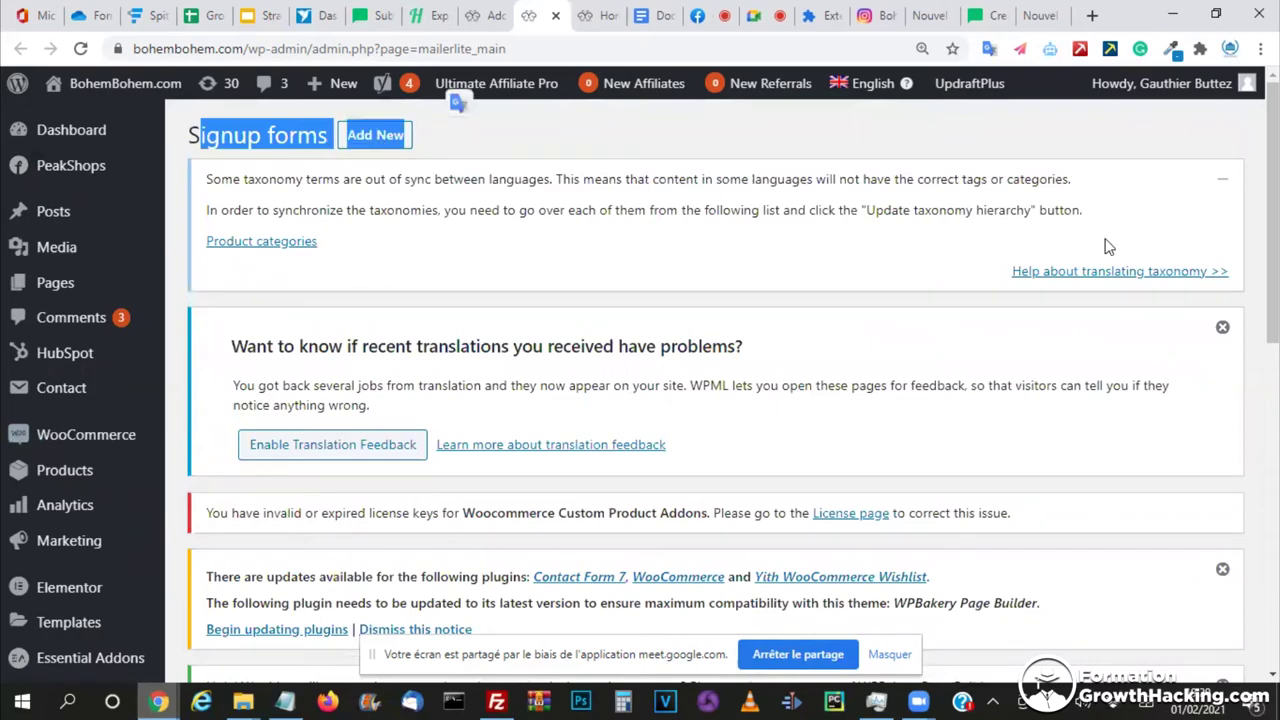
- Dismiss the translation feedback, plugin update, WPBakery and Facebook for WooCommerce notices on the Signup forms page
left_click(1222, 329)
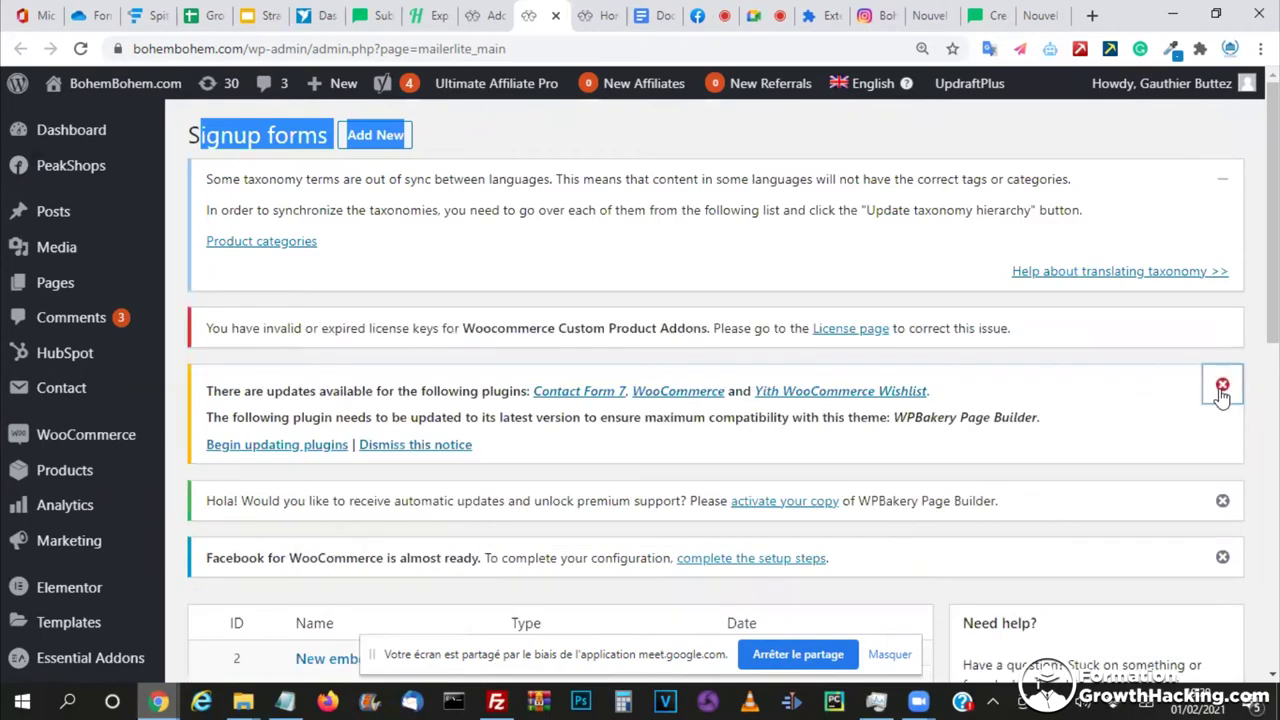
left_click(1222, 388)
left_click(1223, 388)
left_click(1223, 386)
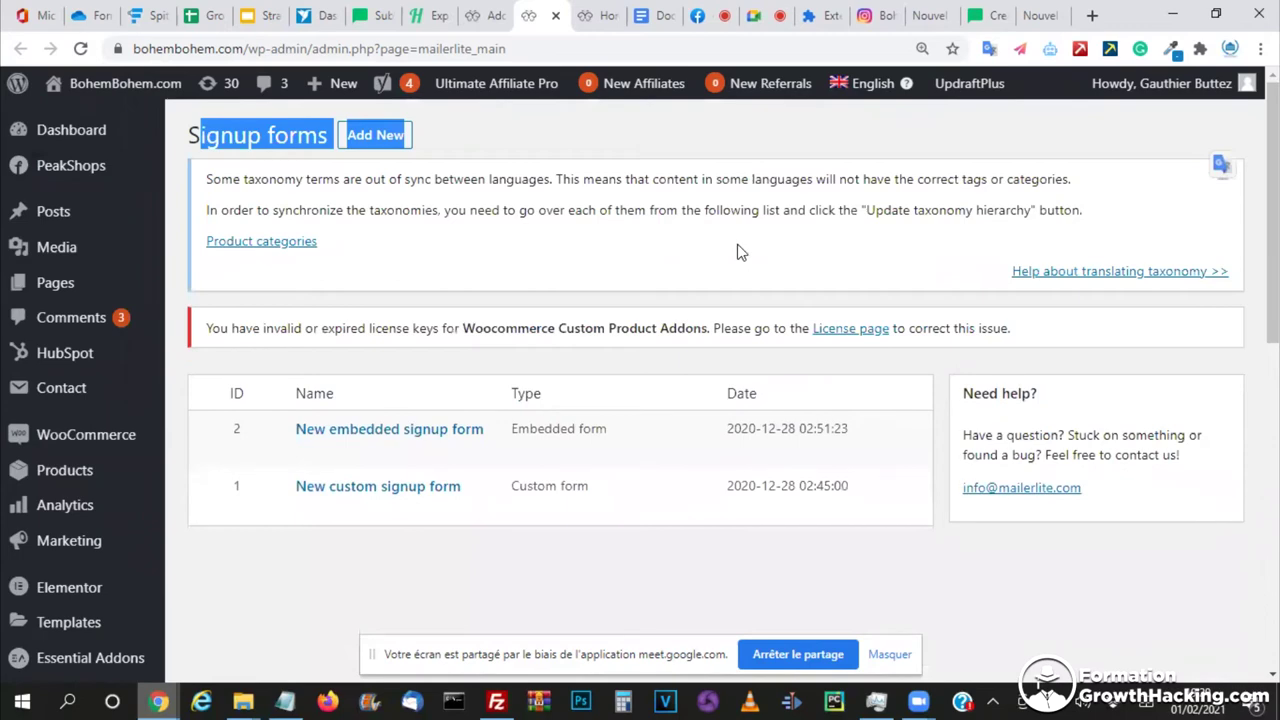
scroll(740, 253, "down", 5)
scroll(740, 253, "up", 5)
left_click(295, 393)
left_click(733, 486, "shift")
double_click(394, 405)
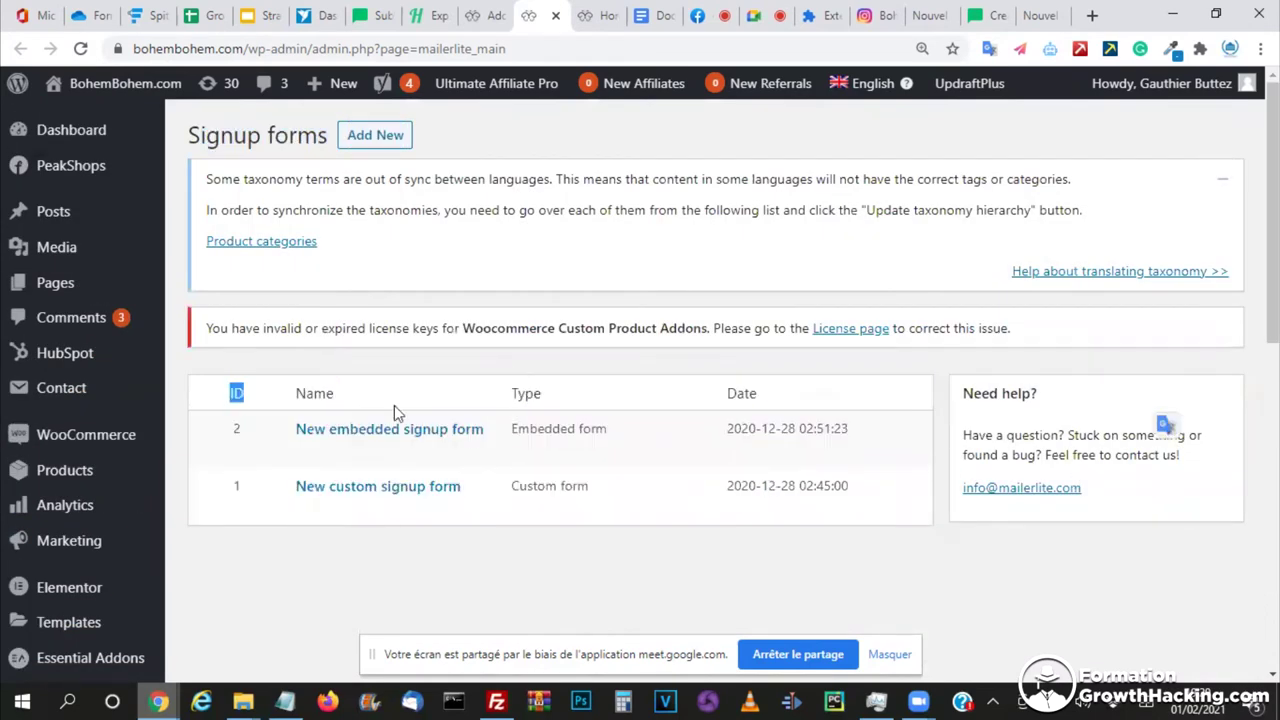
- Start adding a new signup form, dismiss the plugin updates notice and collapse the taxonomy sync notice
left_click(378, 140)
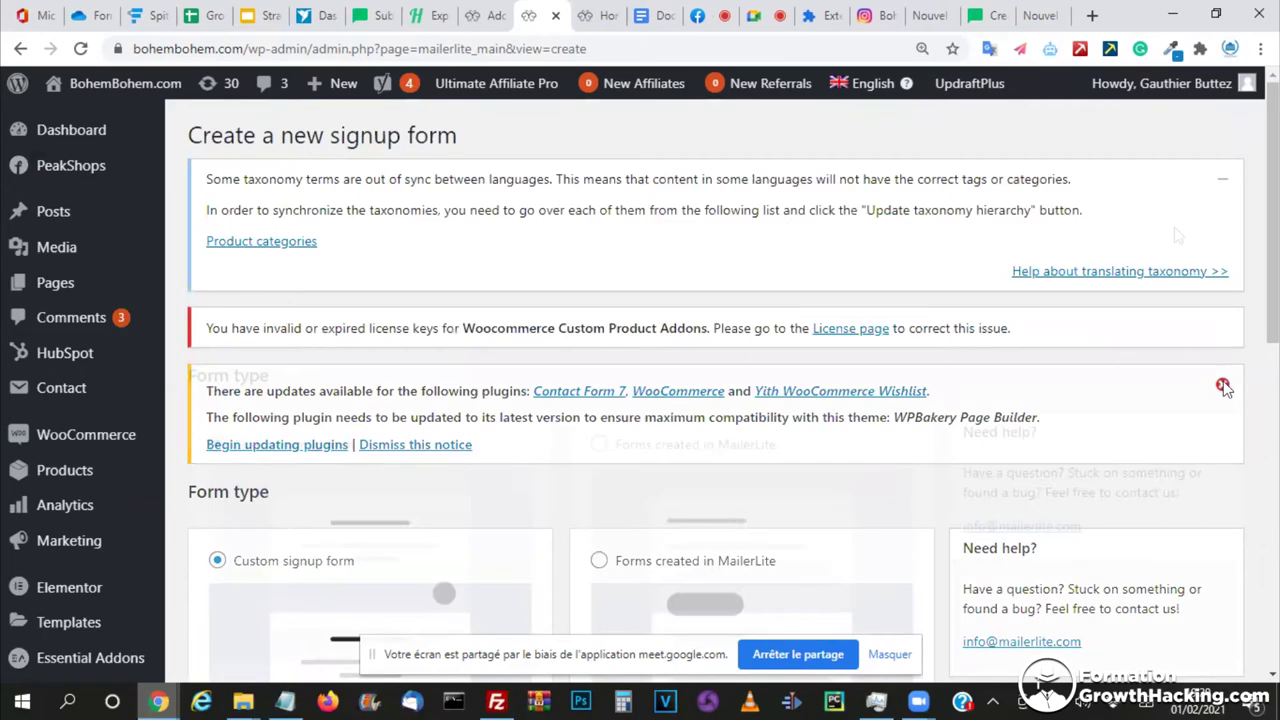
left_click(1222, 387)
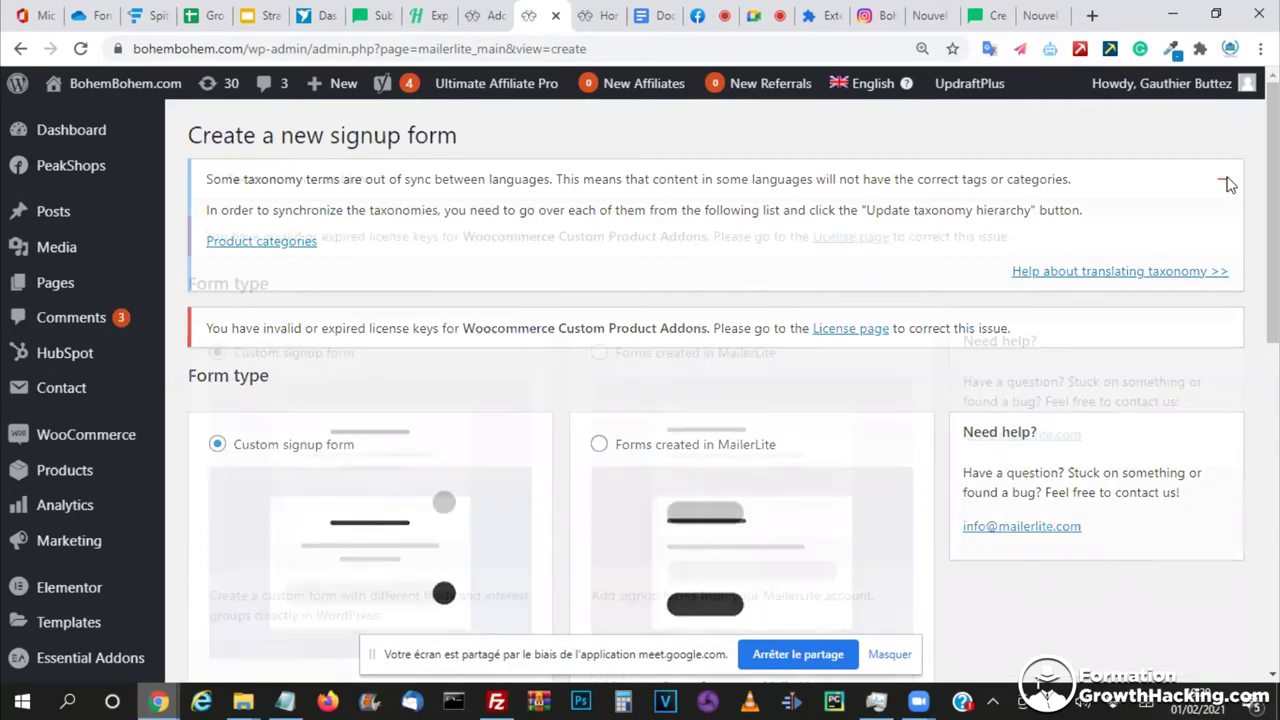
left_click(1222, 181)
scroll(700, 295, "down", 2)
scroll(234, 480, "up", 2)
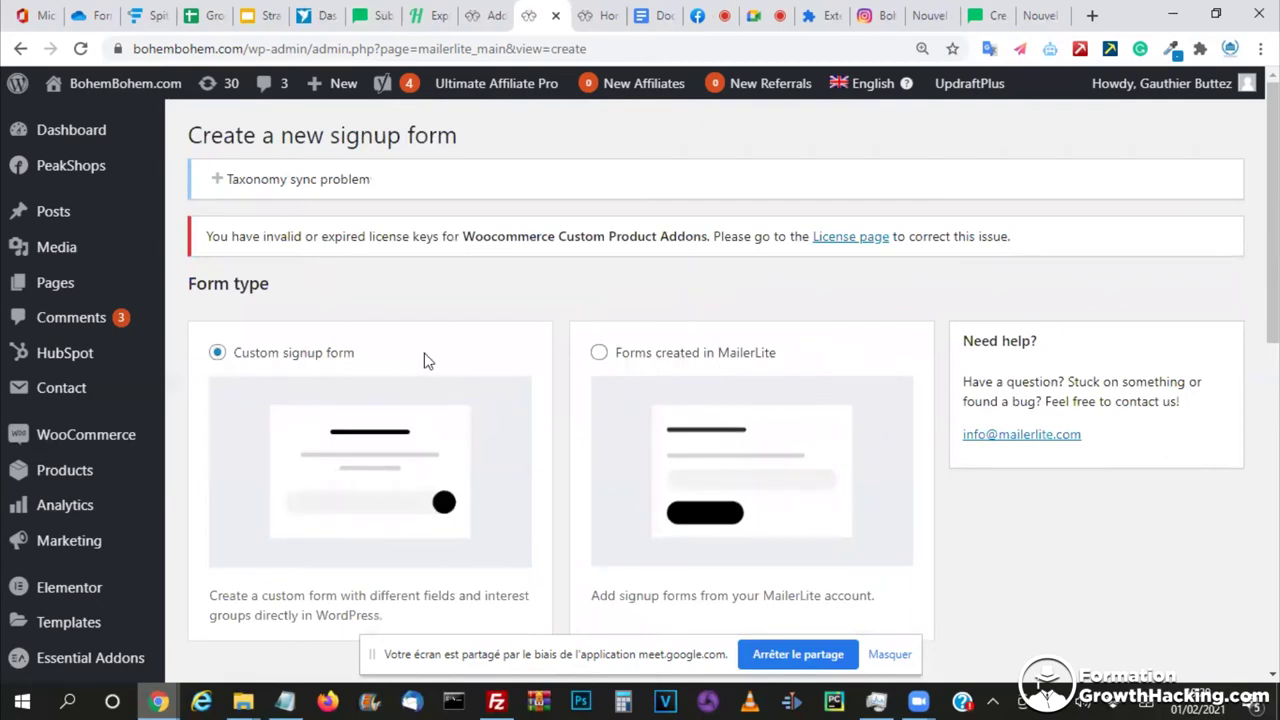
scroll(290, 236, "down", 1)
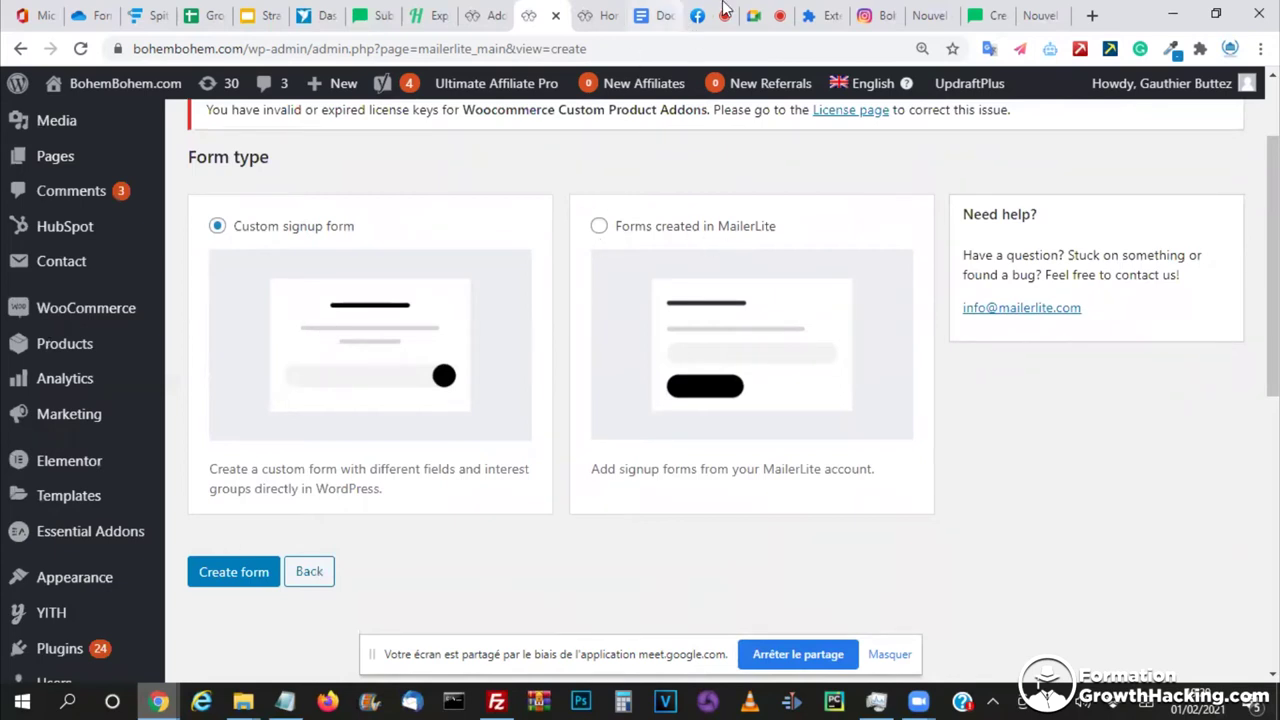
- Switch to the MailerLite web app and open its Forms page in a separate tab to view the embedded forms
left_click(370, 16)
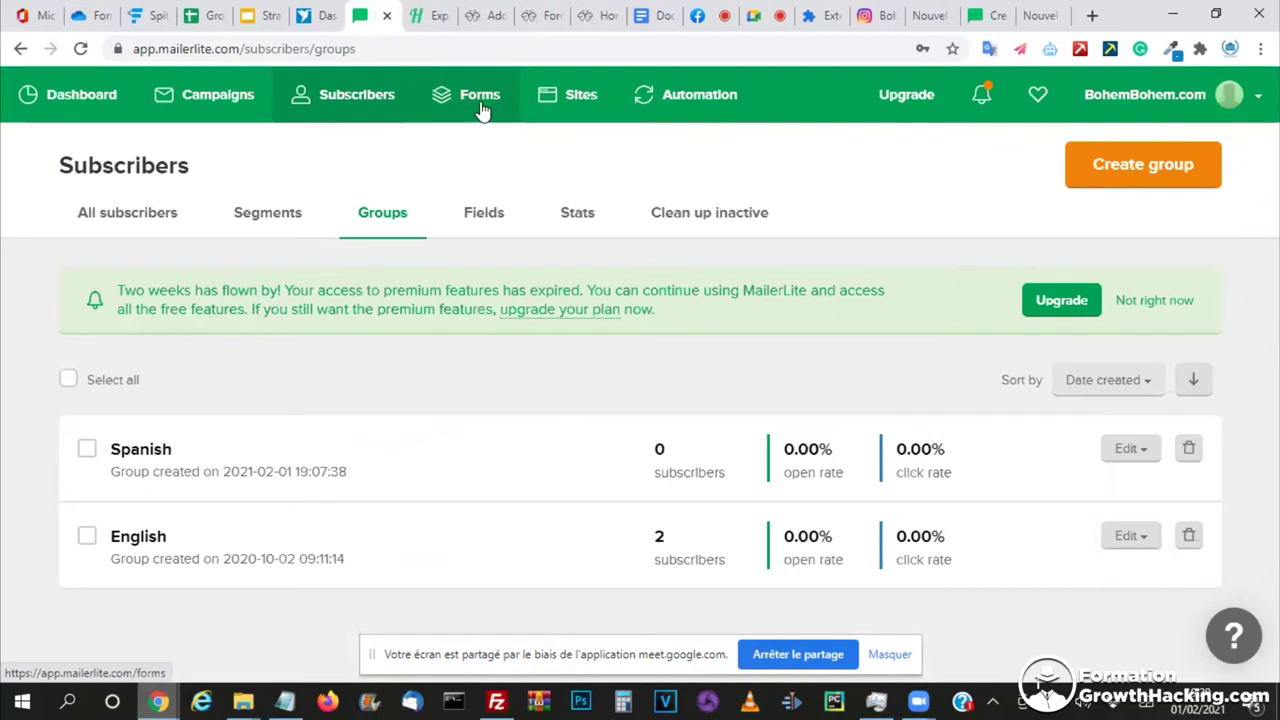
middle_click(482, 110)
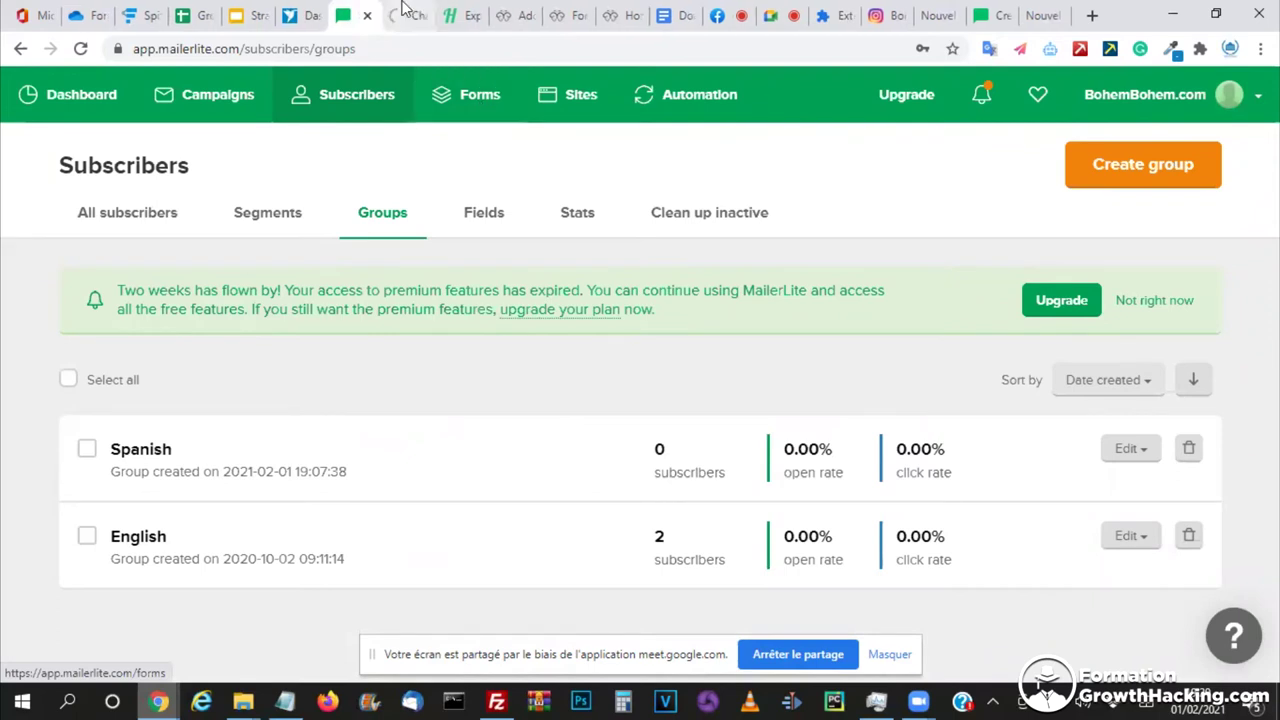
key("ctrl+Tab")
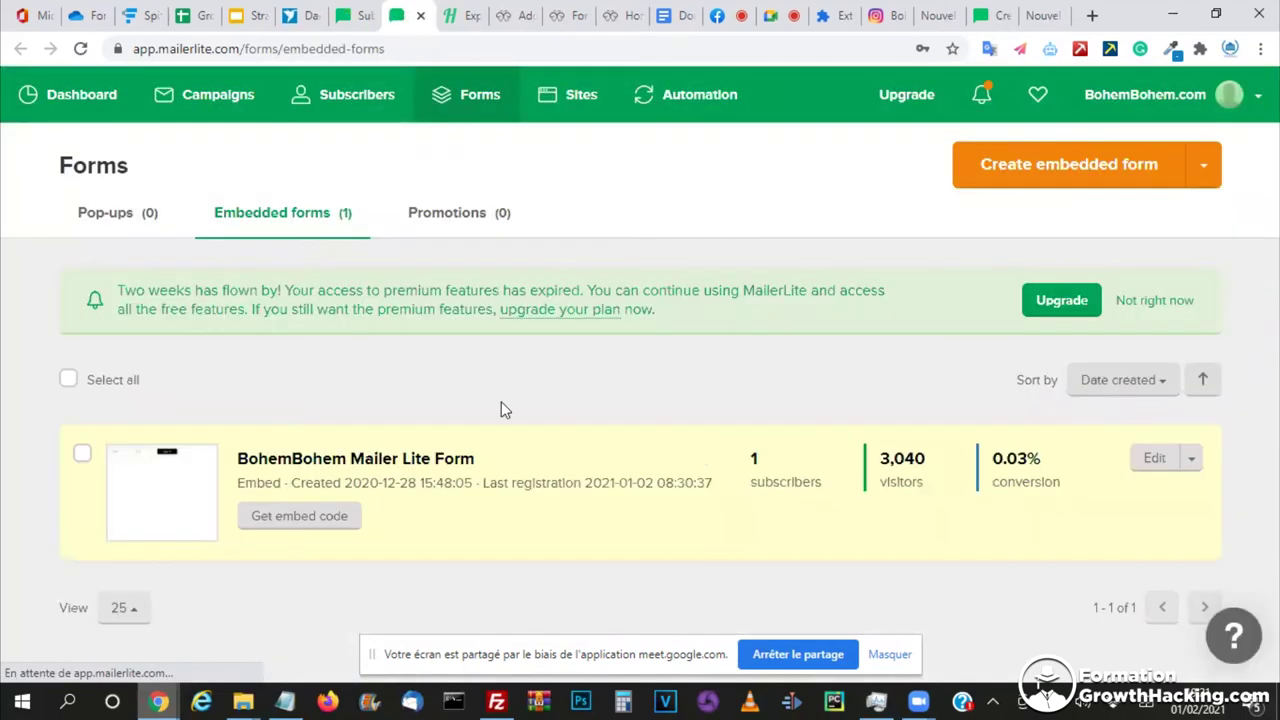
- Return to WordPress's new signup form page and proceed with the Custom signup form type
left_click(565, 14)
mouse_move(18, 538)
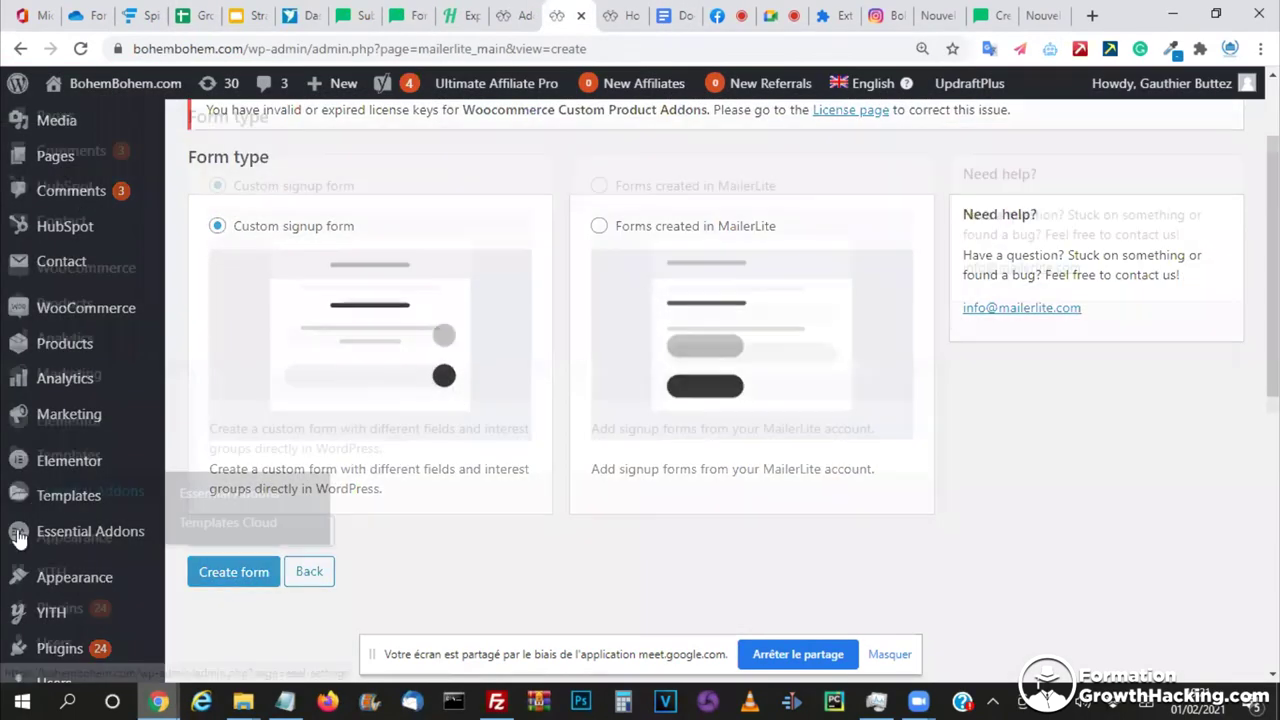
scroll(17, 531, "down", 6)
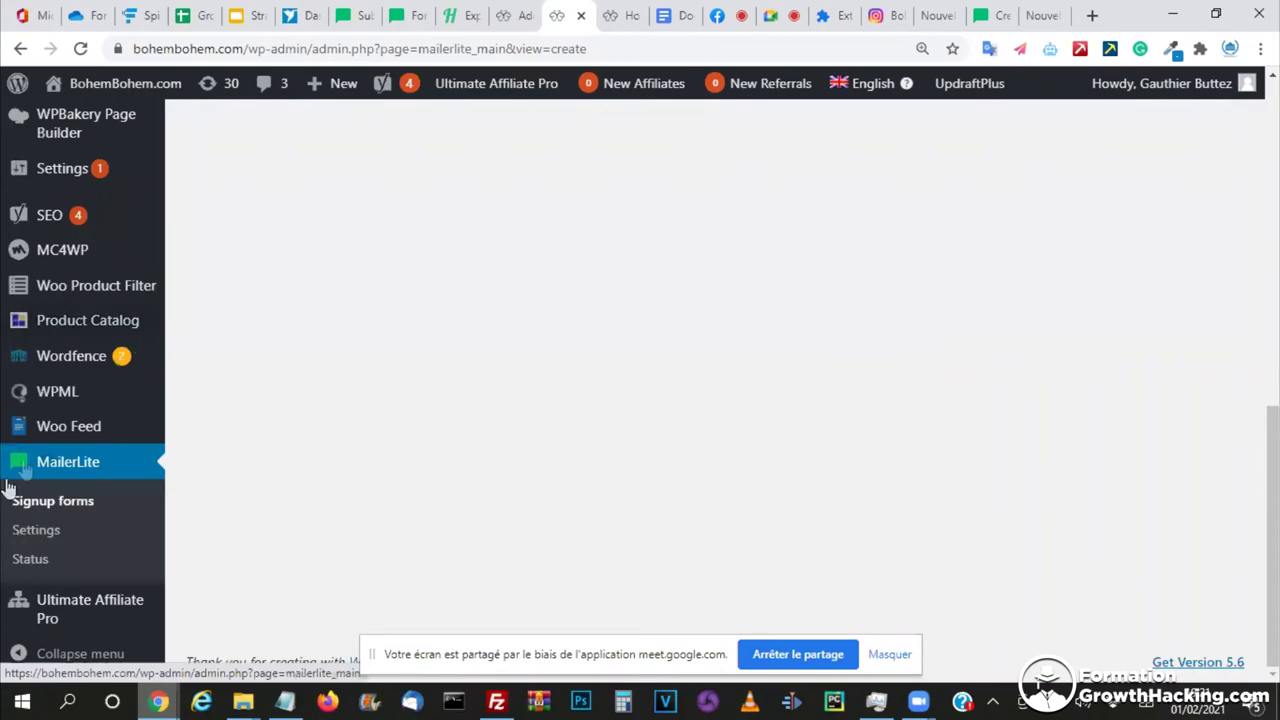
left_click(57, 477)
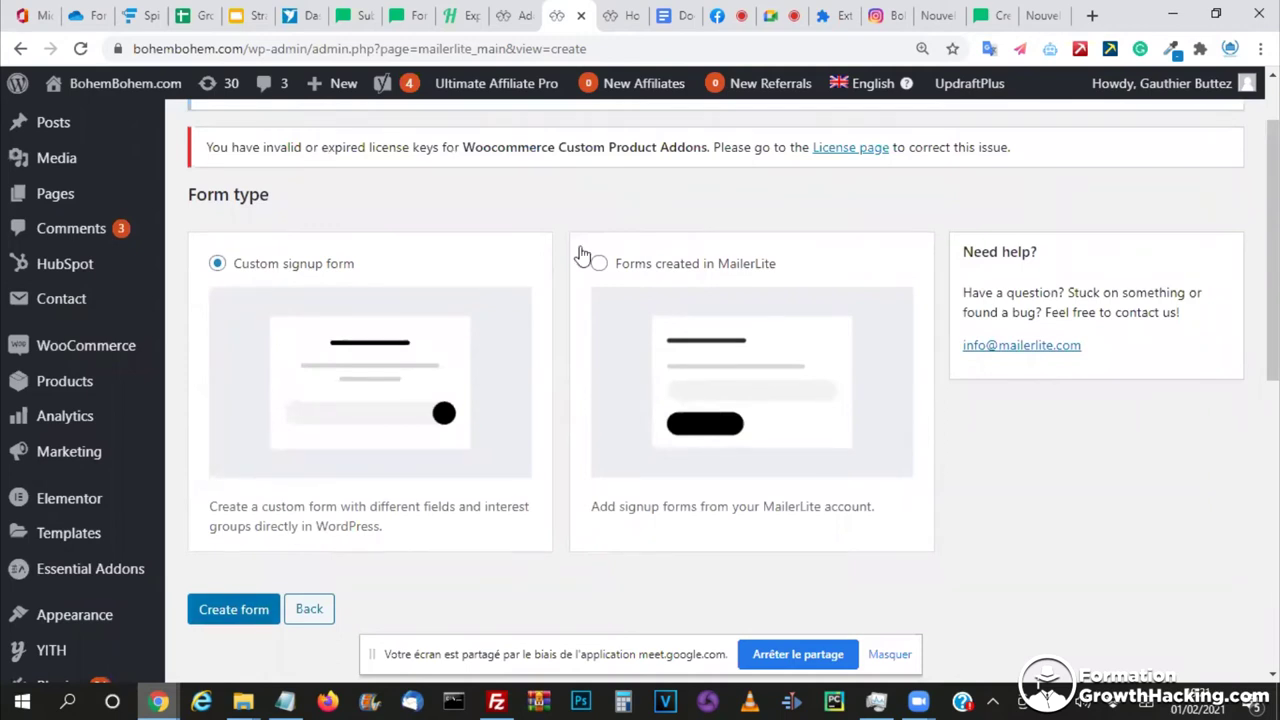
key("Return")
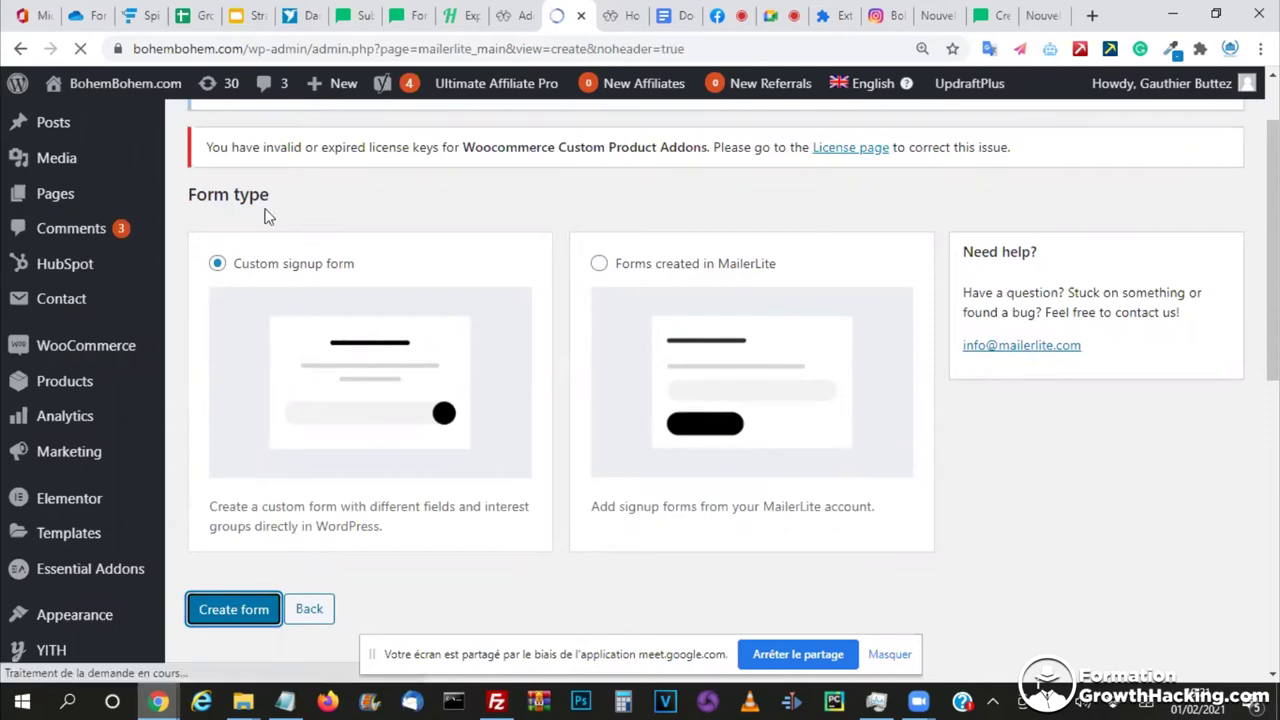
- Name the new custom signup form "Affiliate Influenceurs EN"
scroll(443, 160, "down", 3)
key("Tab")
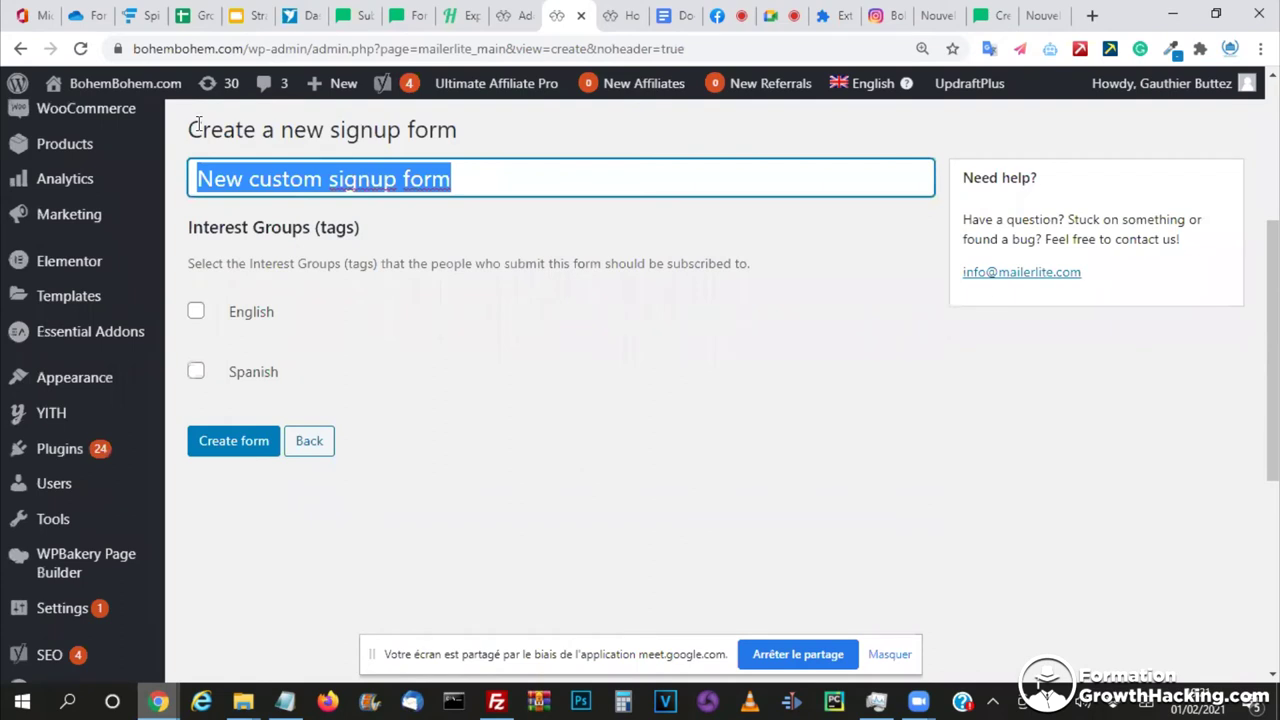
type("Affiliate EN")
key("Left")
key("Left")
key("Left")
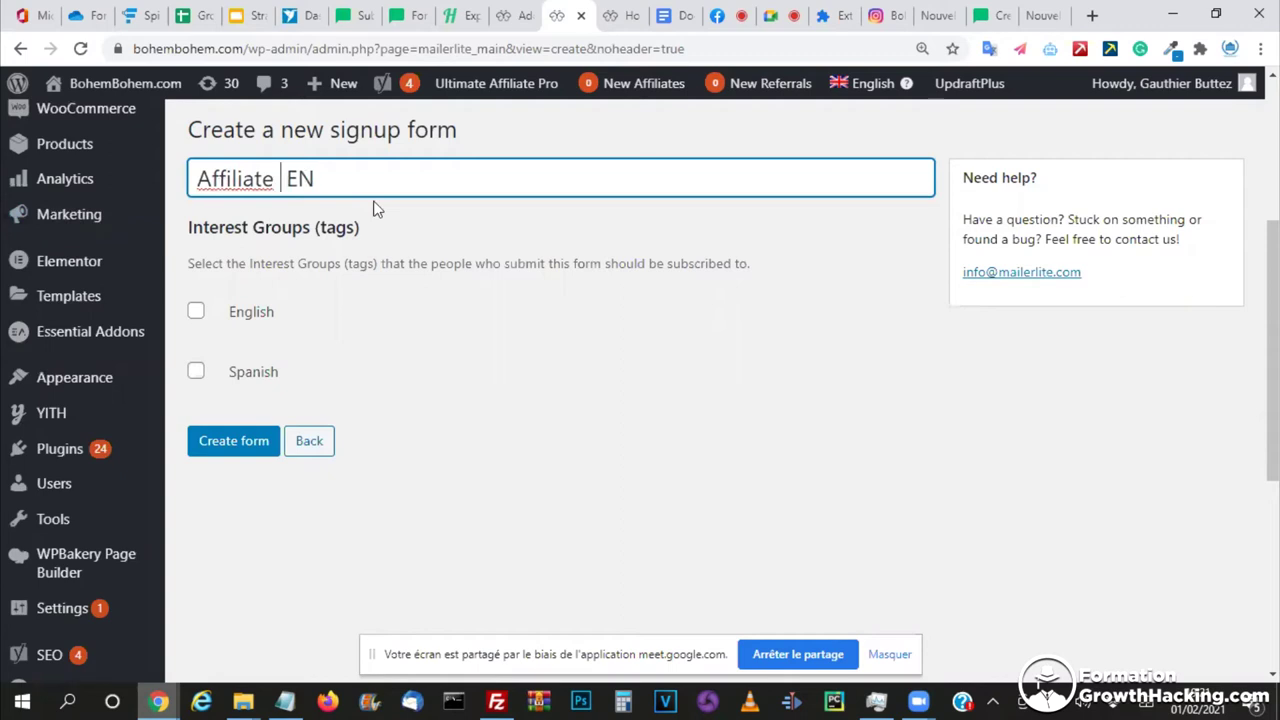
type("Influ")
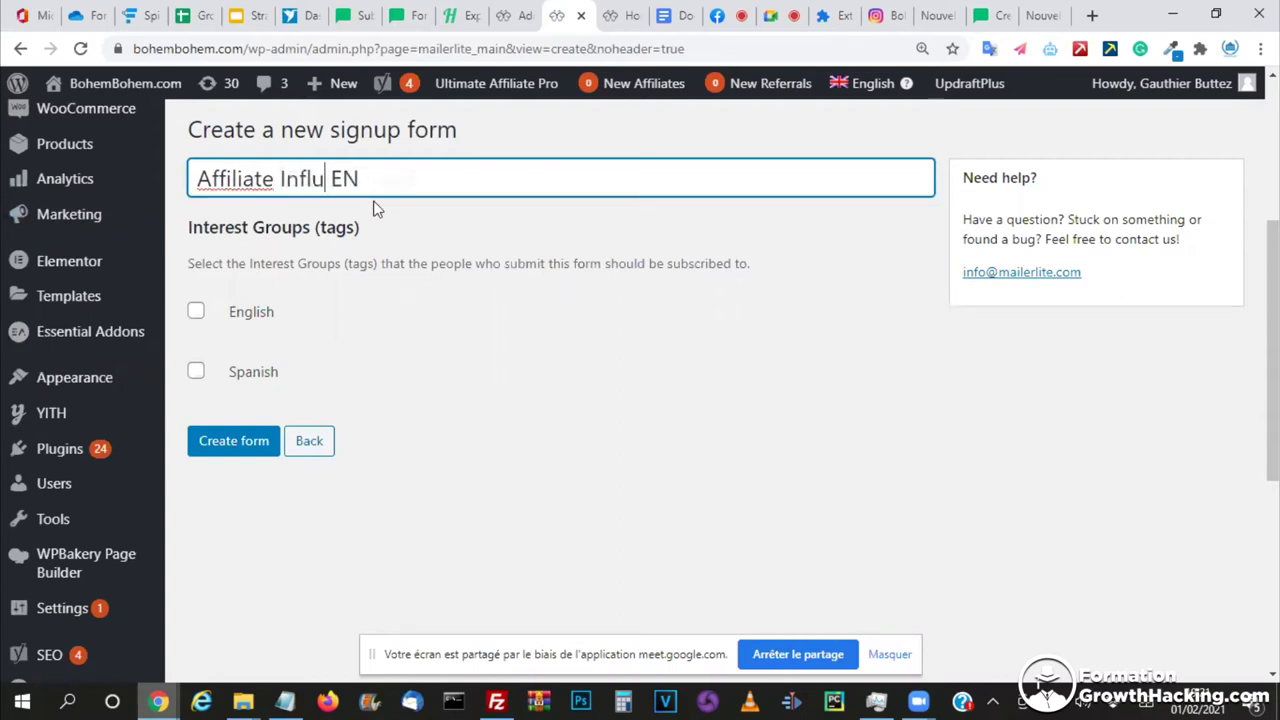
type("enceurs")
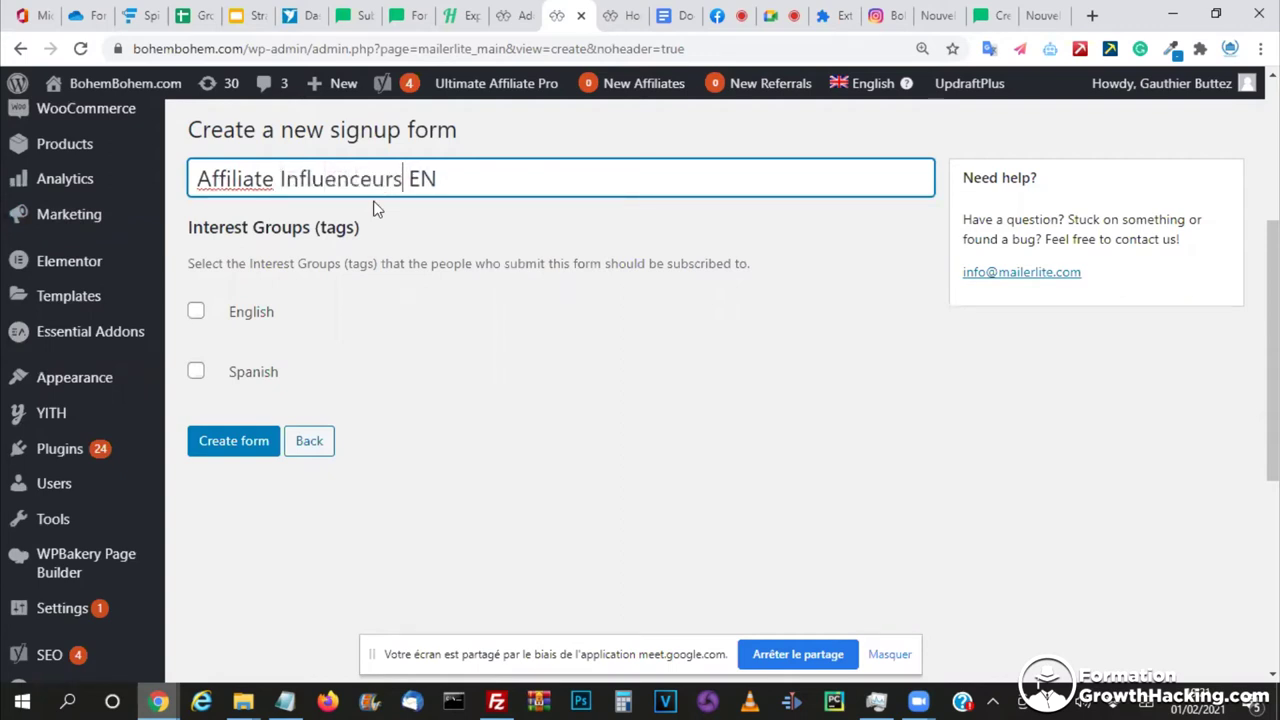
- Assign only the English interest group to the signup form and create the form
left_click(193, 314)
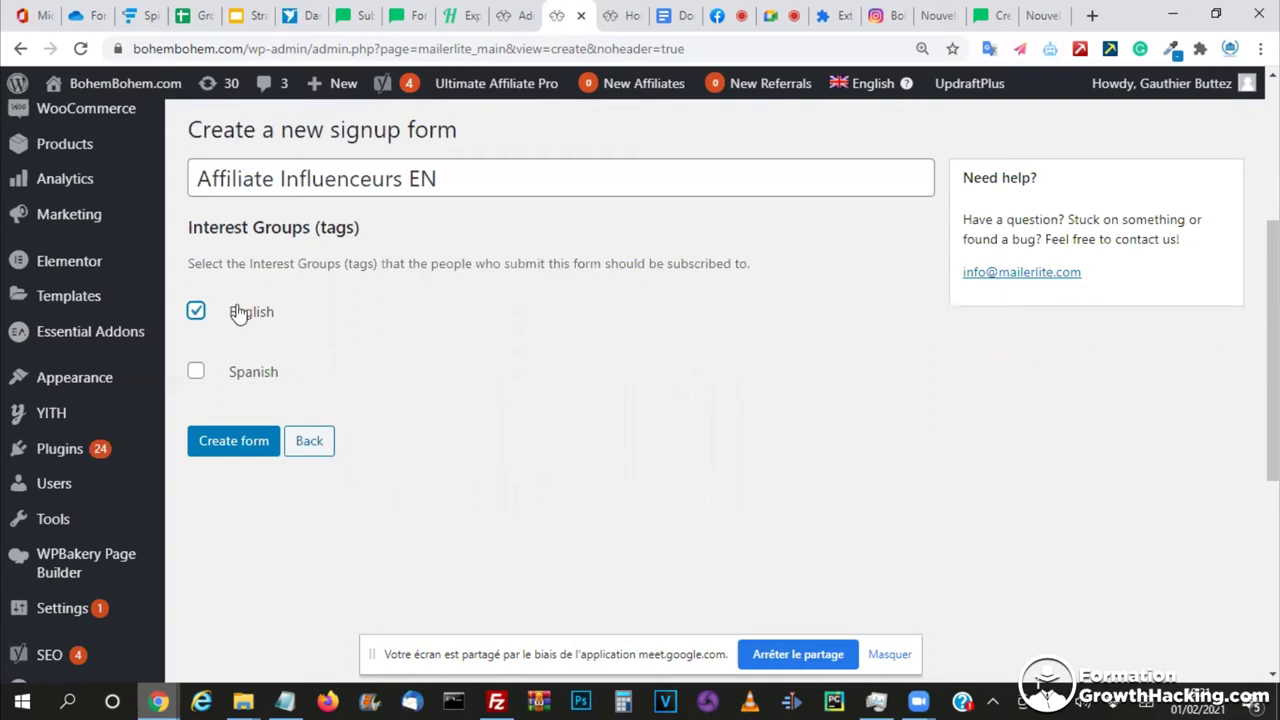
left_click(471, 177)
left_click_drag(471, 177, 160, 167)
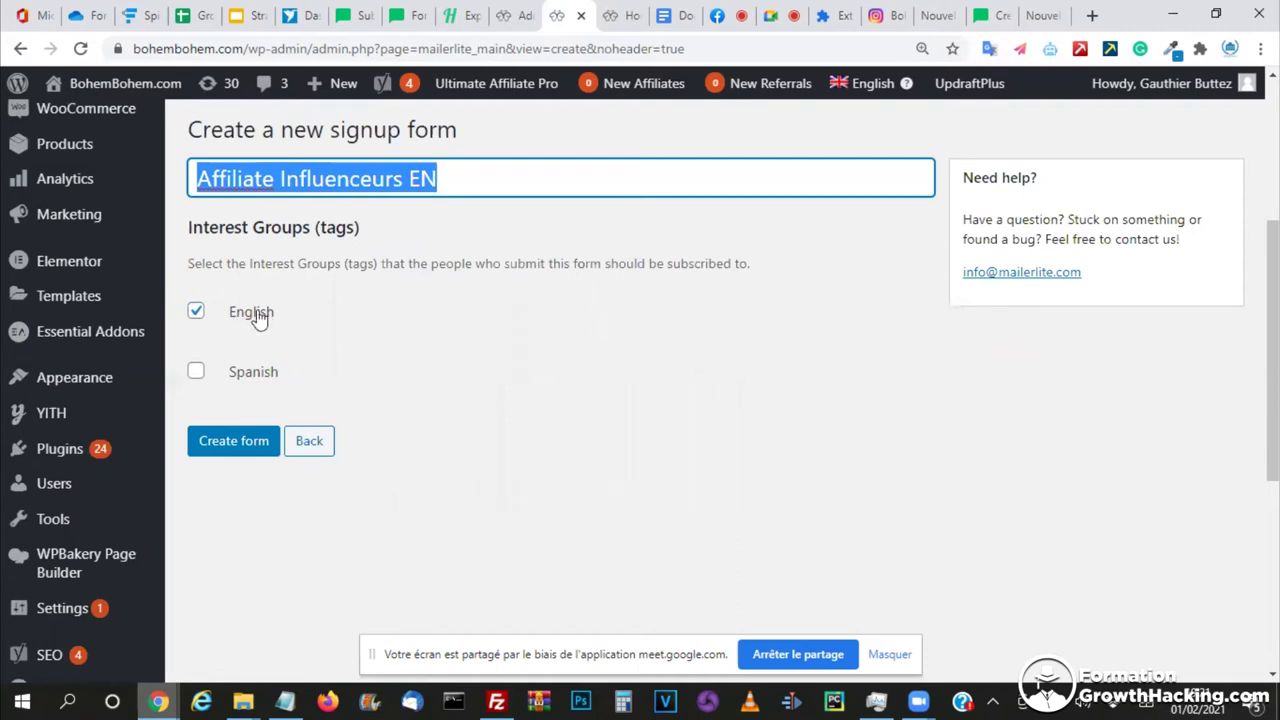
left_click(197, 371)
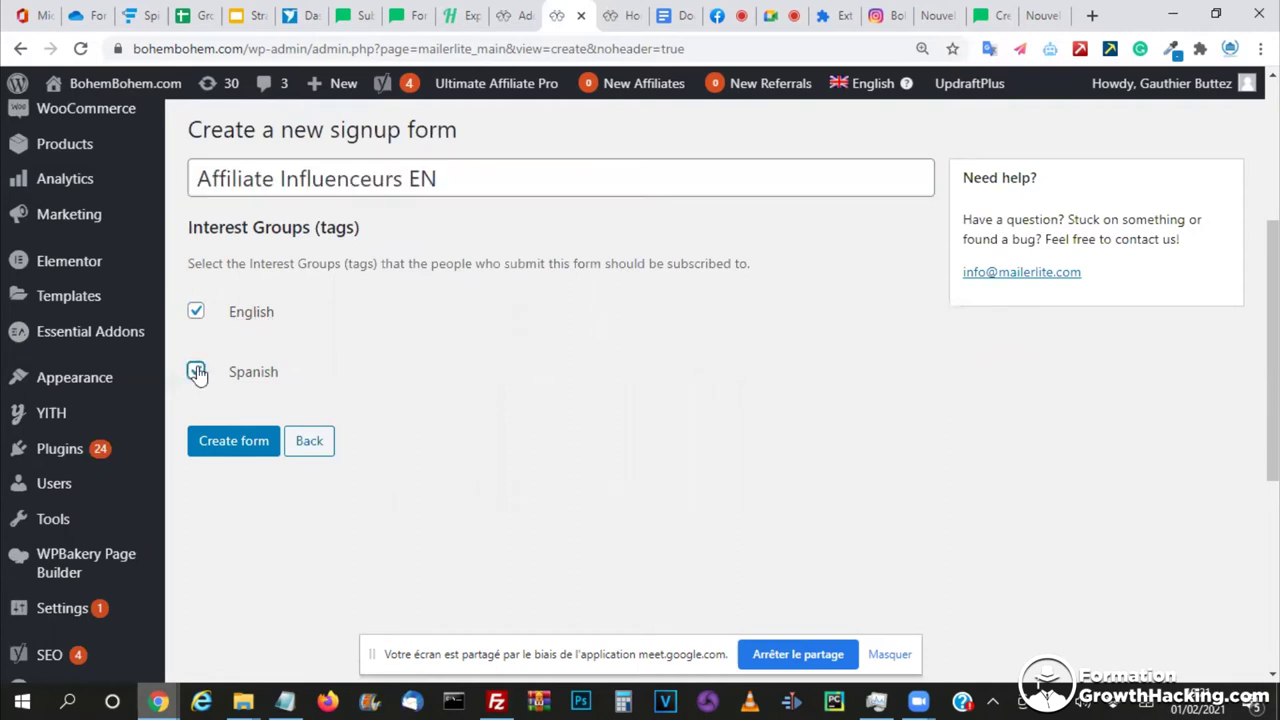
left_click(195, 315)
left_click(226, 378)
double_click(225, 378)
left_click_drag(223, 373, 197, 371)
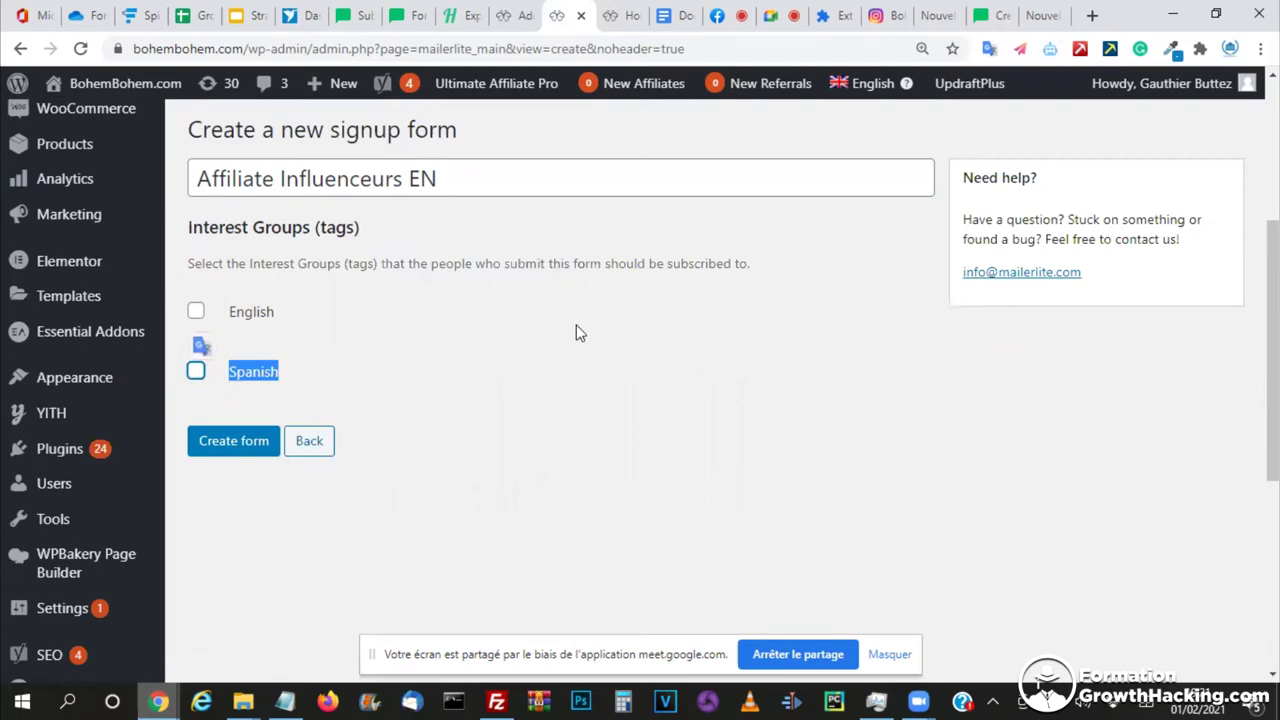
scroll(576, 331, "down", 1)
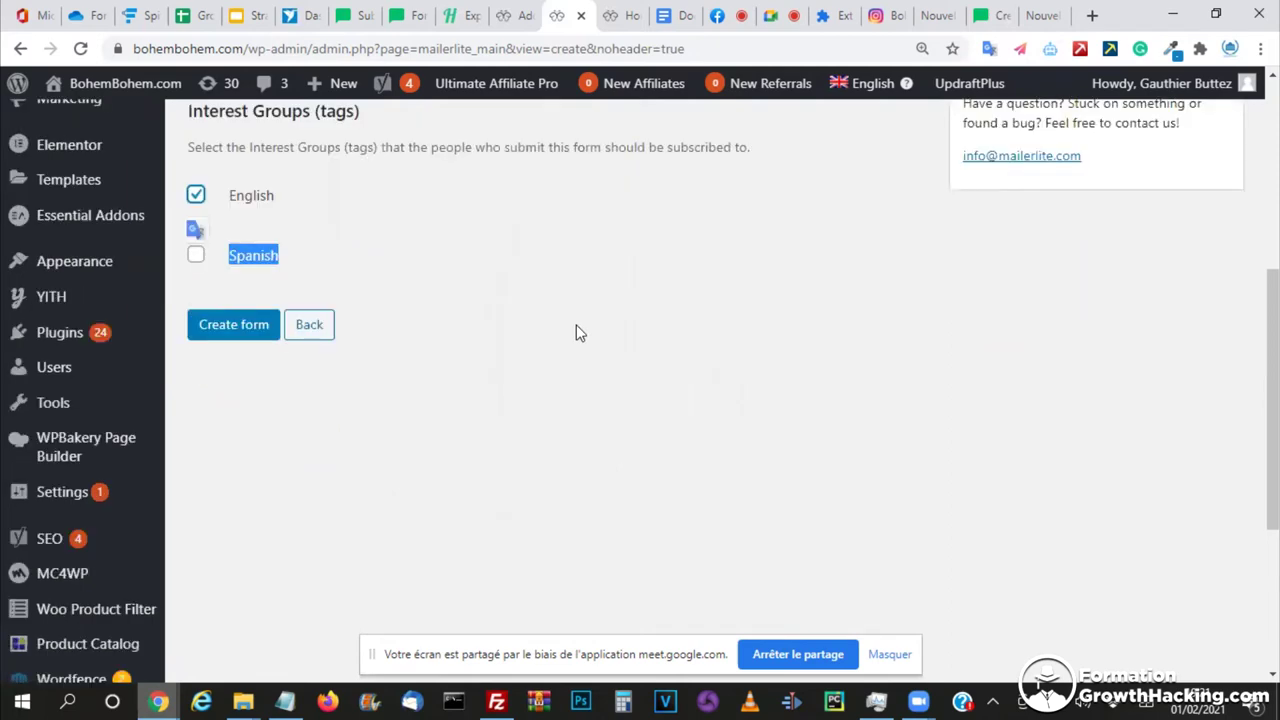
left_click(231, 326)
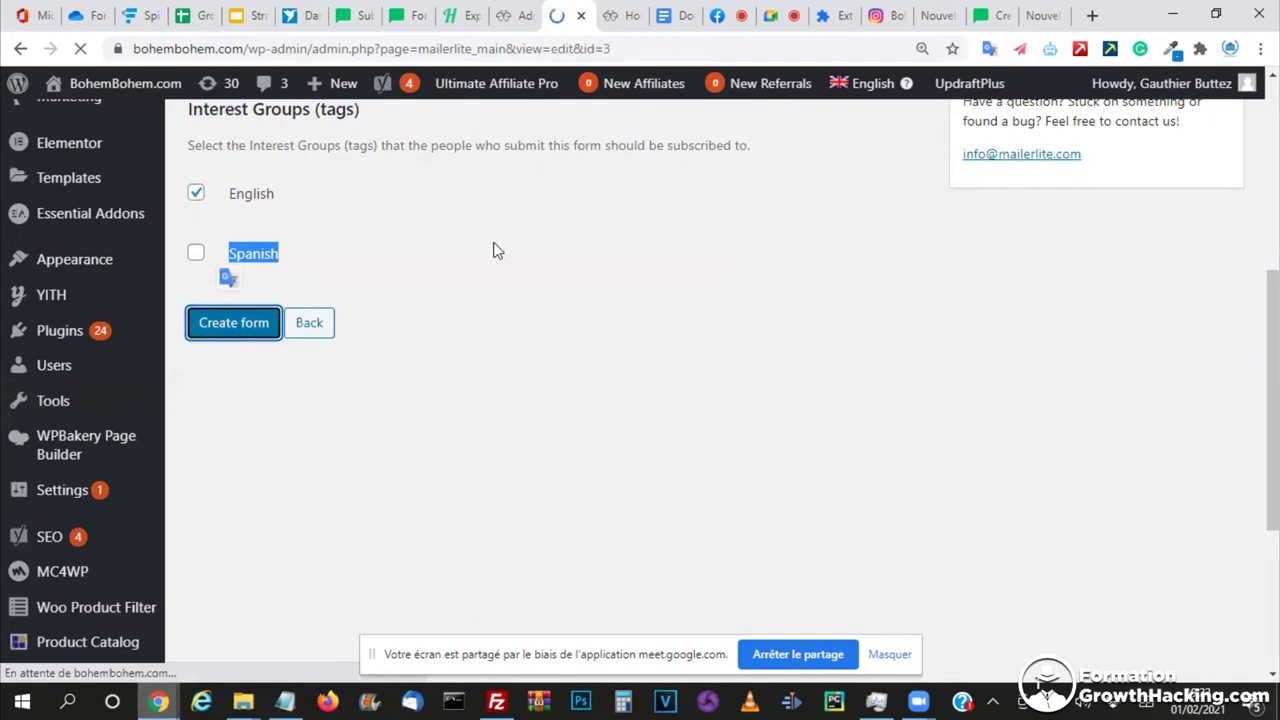
- Replace the form title with "Influencer Registration"
scroll(240, 425, "down", 3)
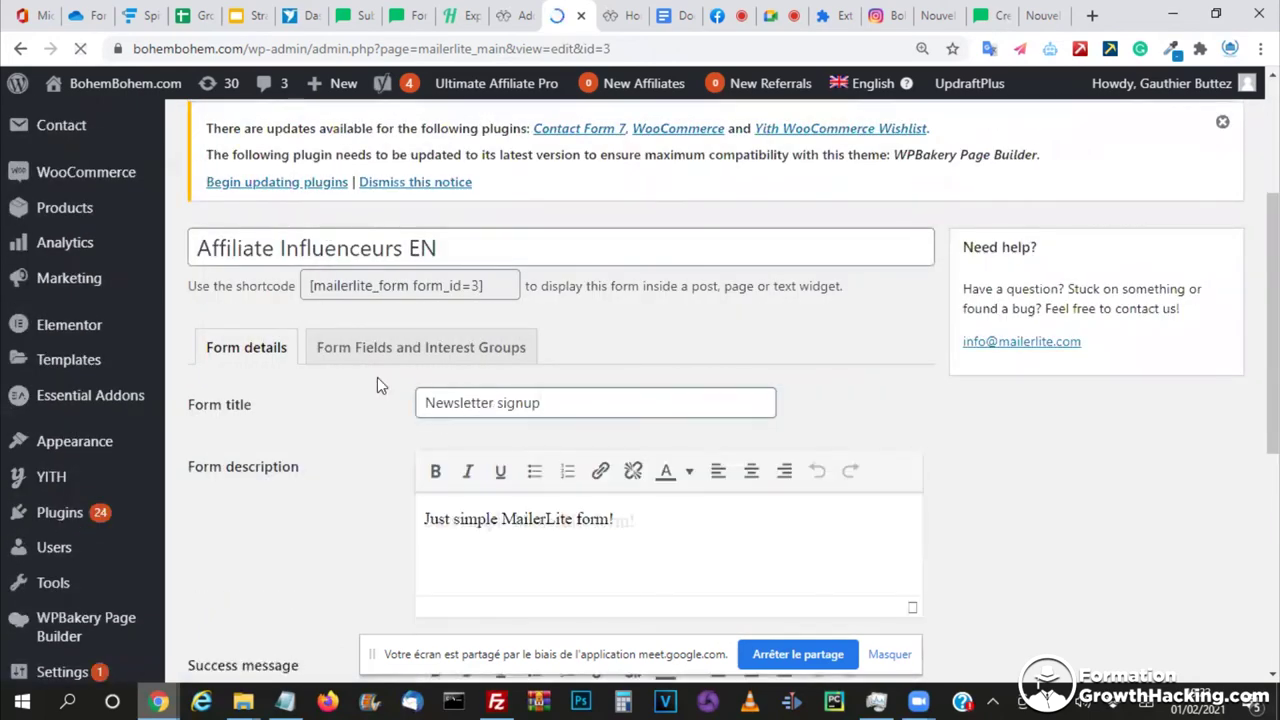
key("ctrl+a")
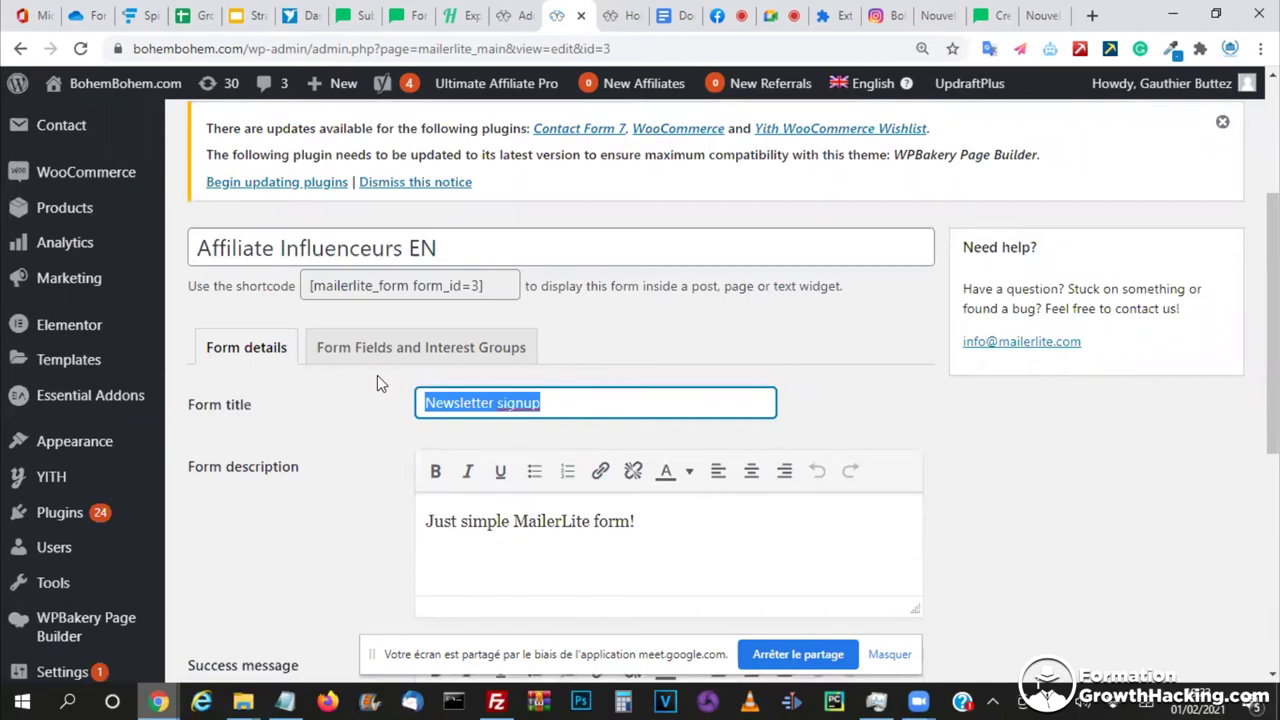
key("BackSpace")
type("Reg")
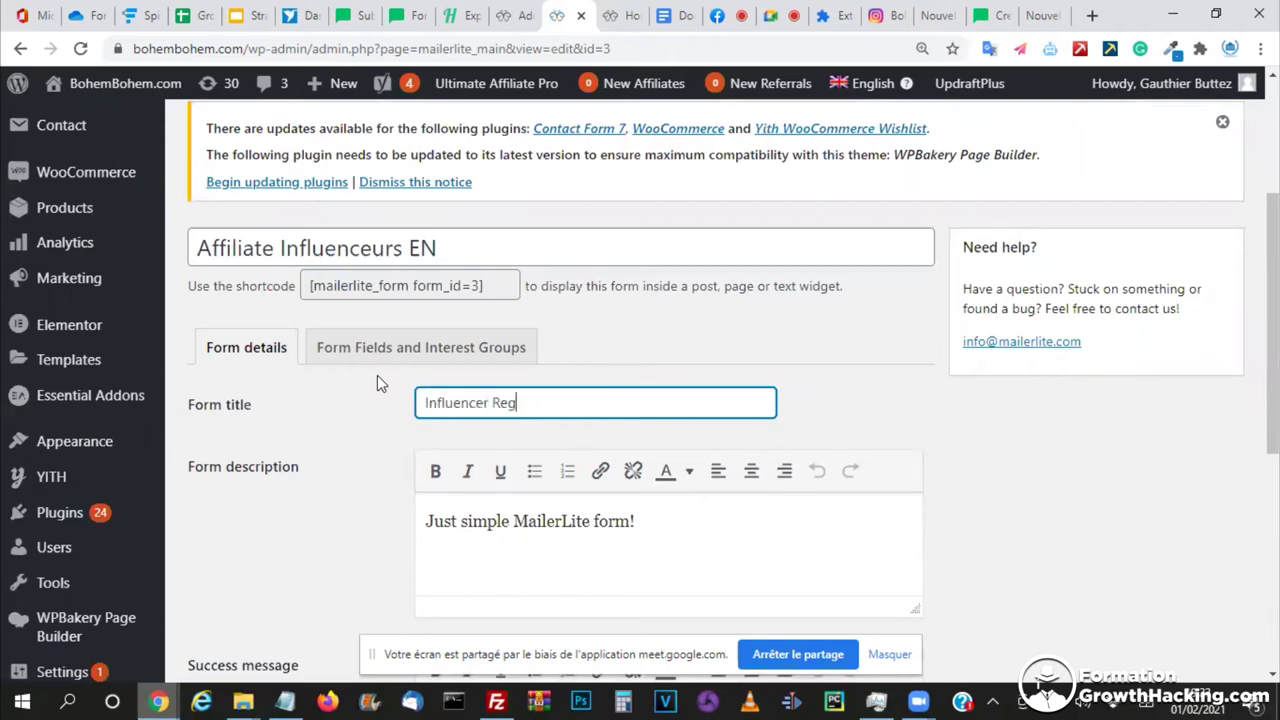
type("istration")
scroll(555, 340, "down", 1)
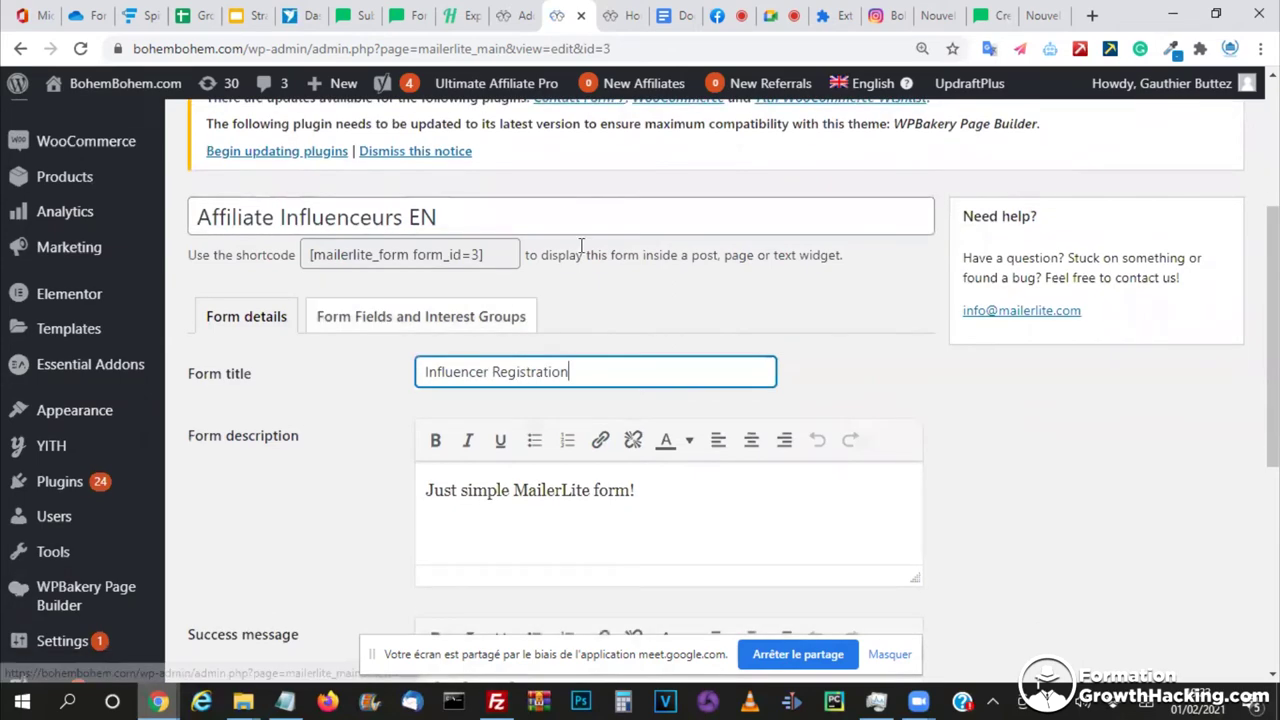
- Replace the form description with "Registration form for Influencers and send a serie of 4 mails"
scroll(583, 247, "down", 2)
key("ctrl+a")
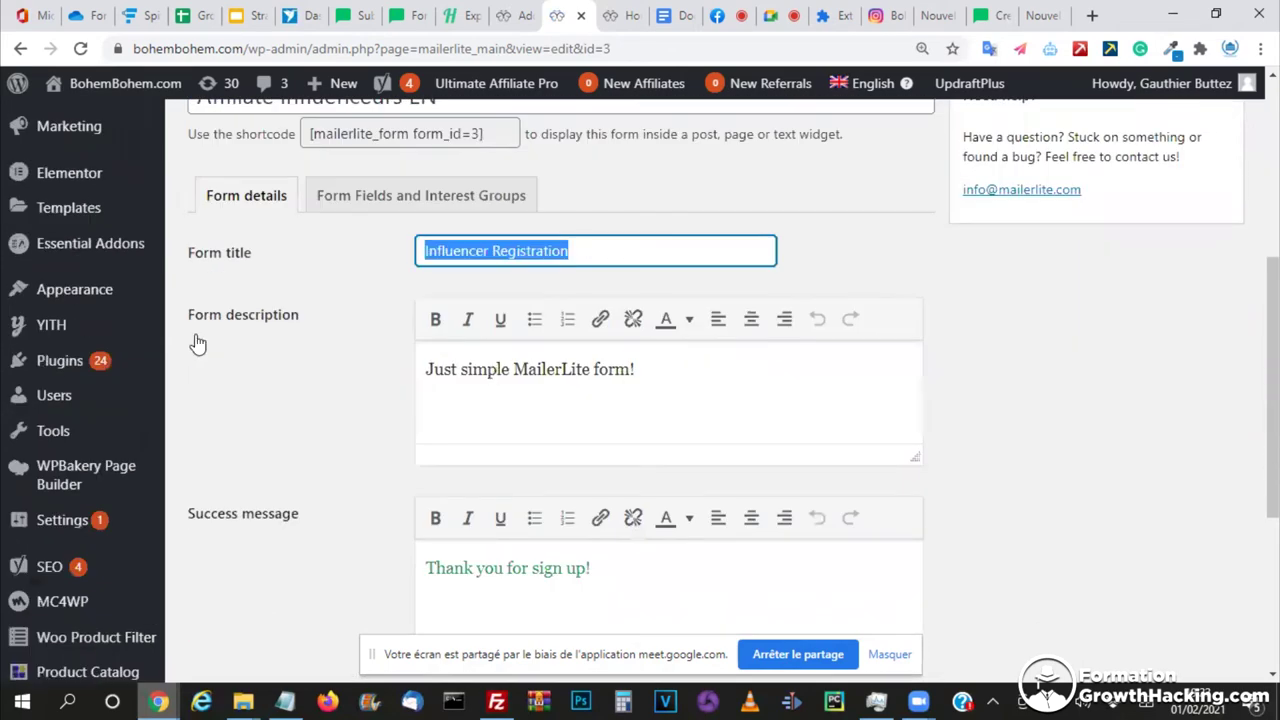
left_click(666, 366)
key("ctrl+a")
type("Formulai")
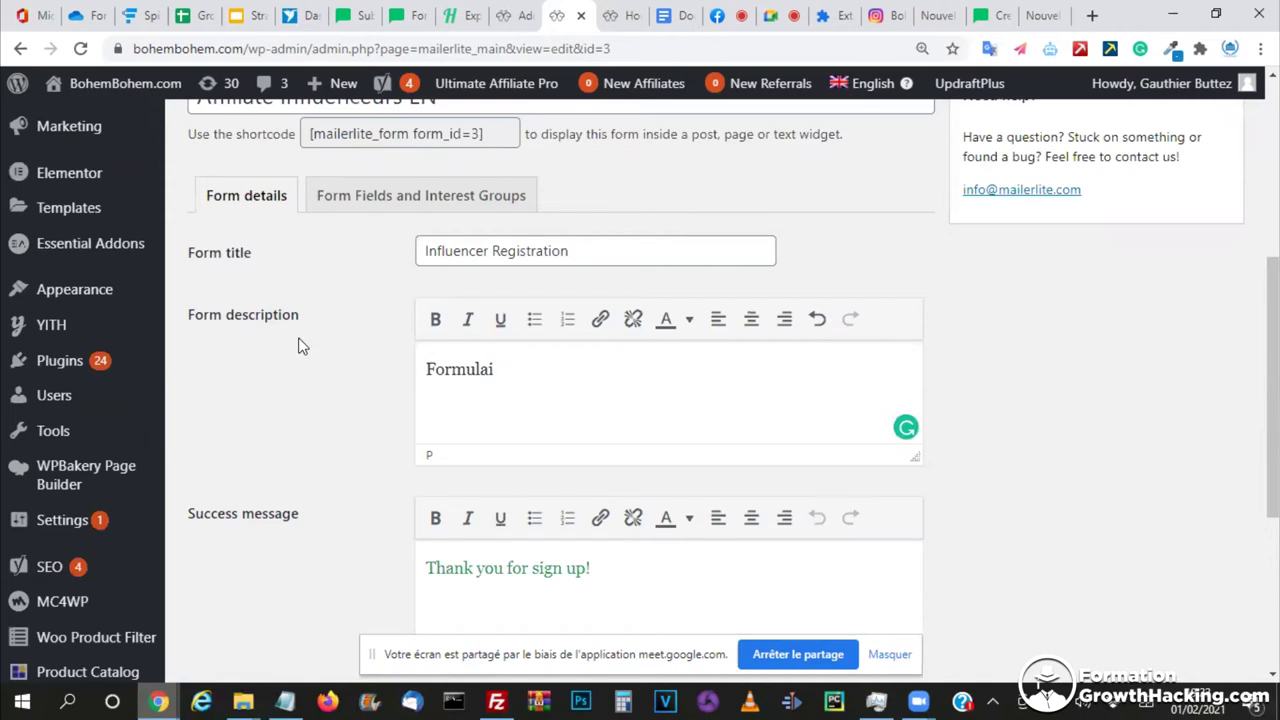
key("ctrl+a")
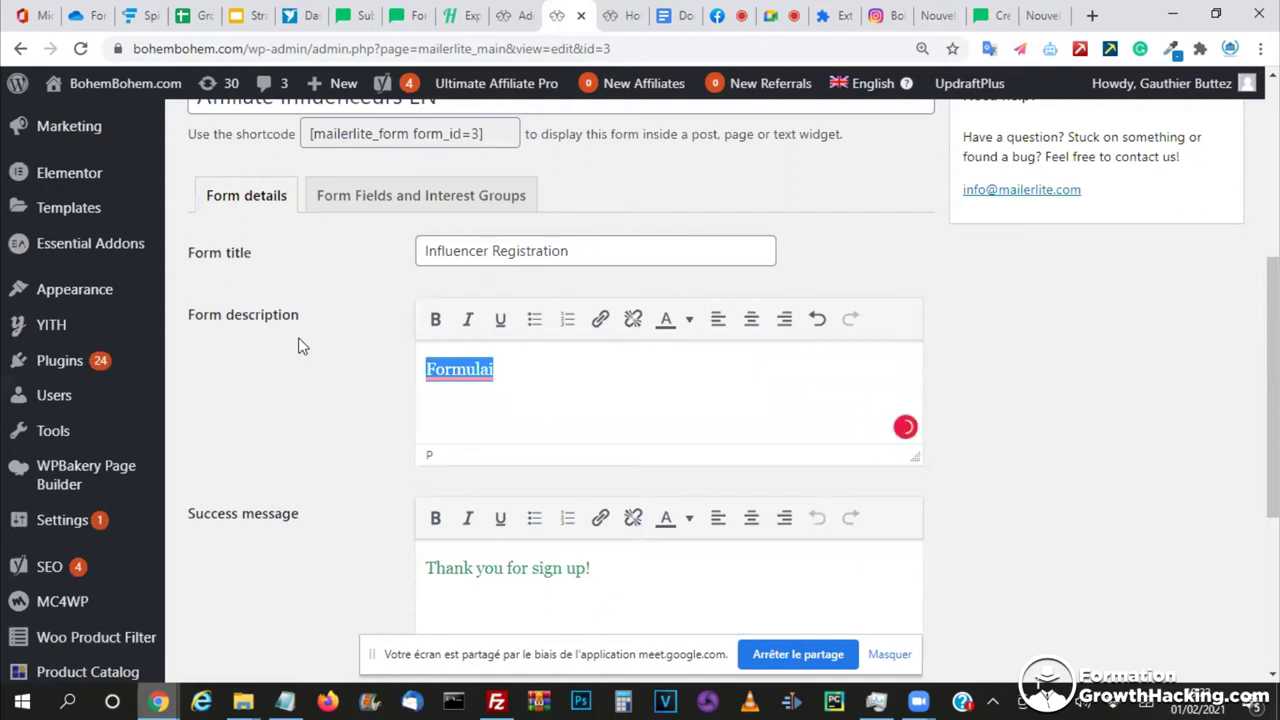
type("Registration form for Influe")
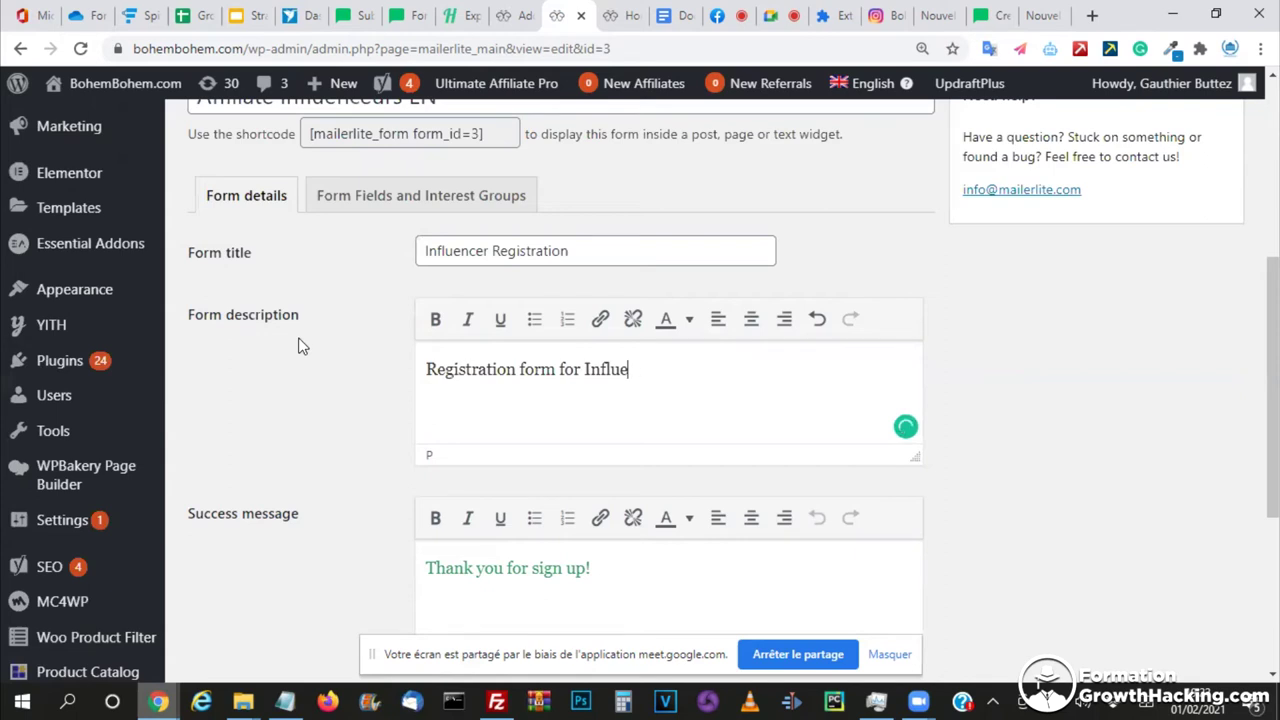
type("ncers and send a se")
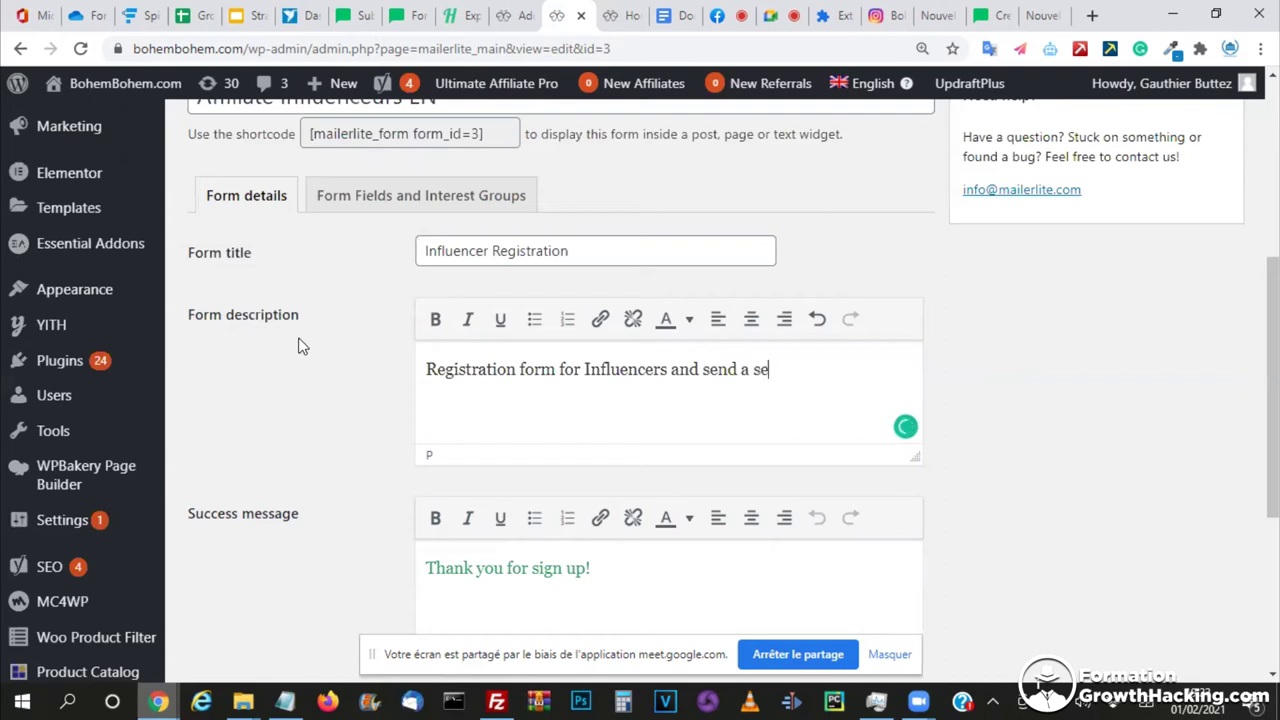
type("rie of 4 mai")
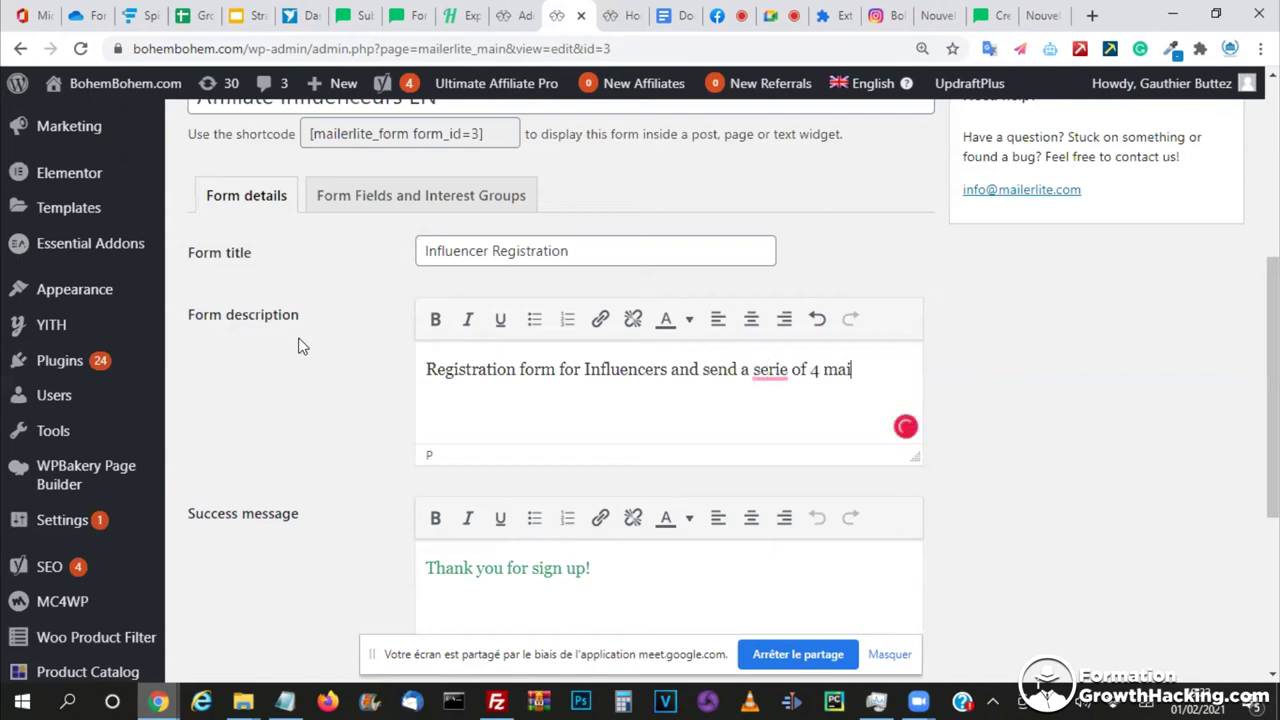
type("ls")
scroll(270, 362, "down", 2)
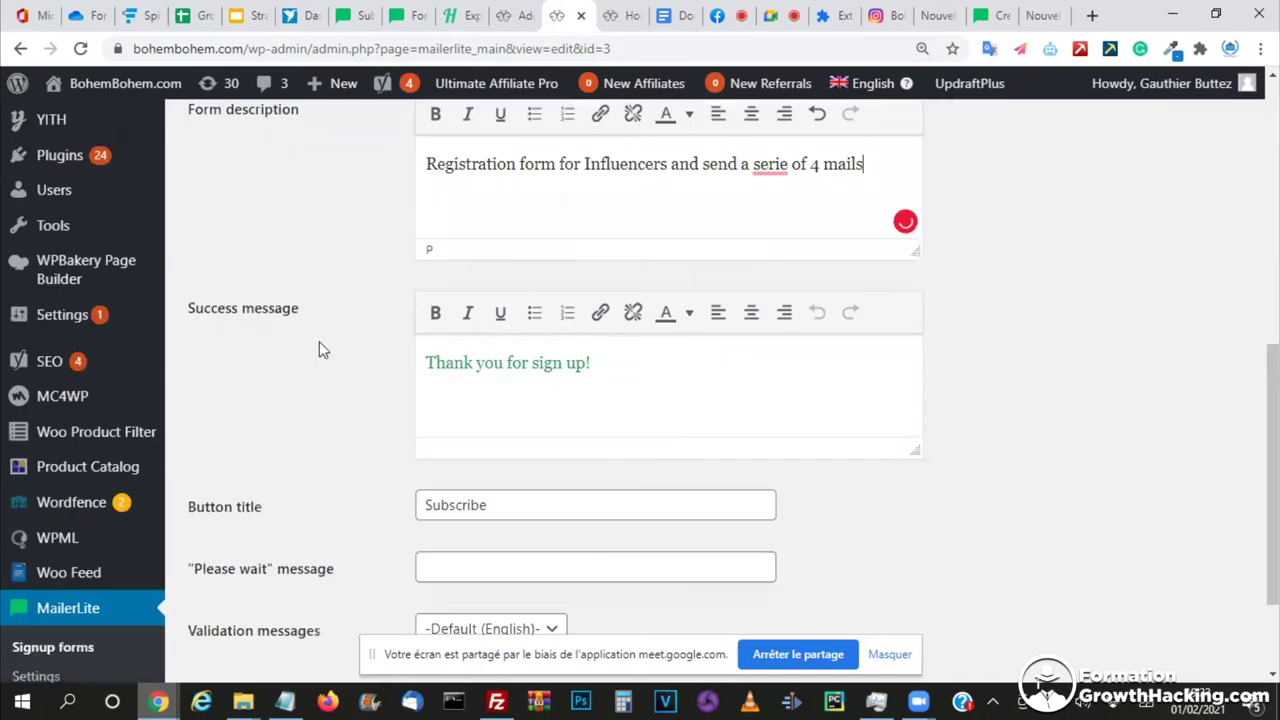
- Review the signup form's success message and the remaining form settings below it
scroll(340, 318, "up", 1)
scroll(437, 306, "up", 1)
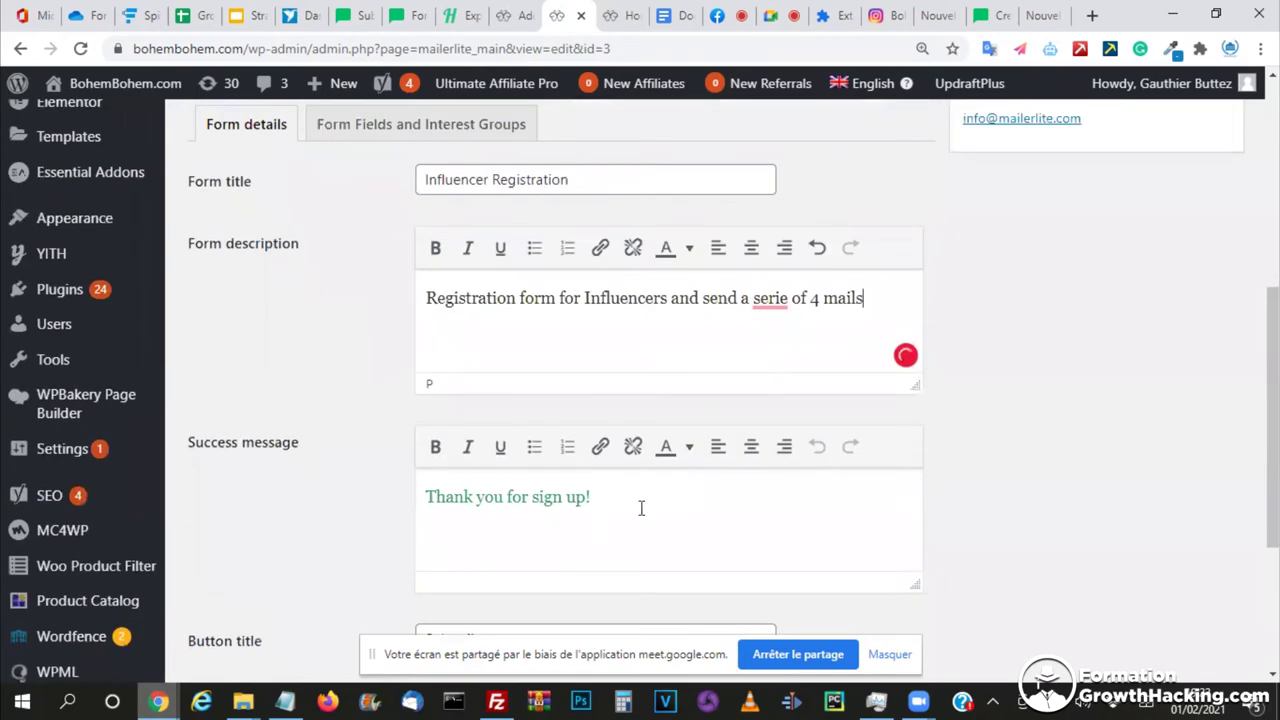
left_click_drag(380, 487, 379, 488)
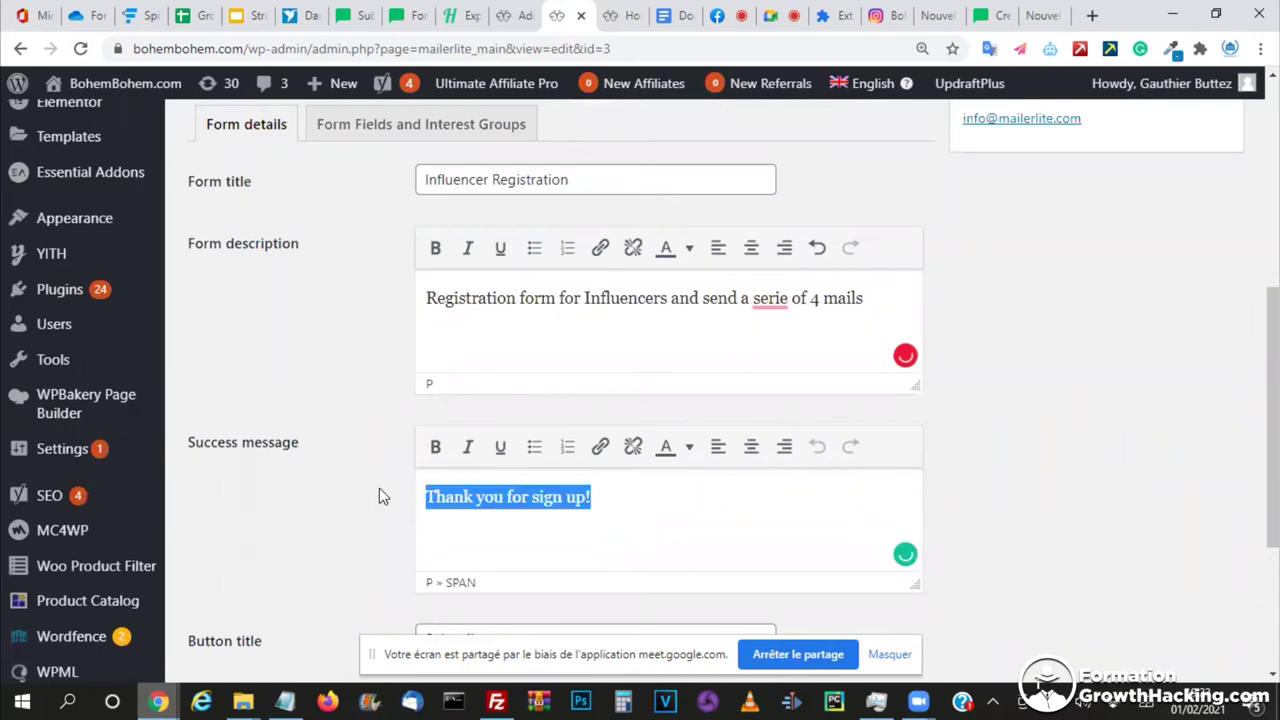
scroll(379, 488, "down", 2)
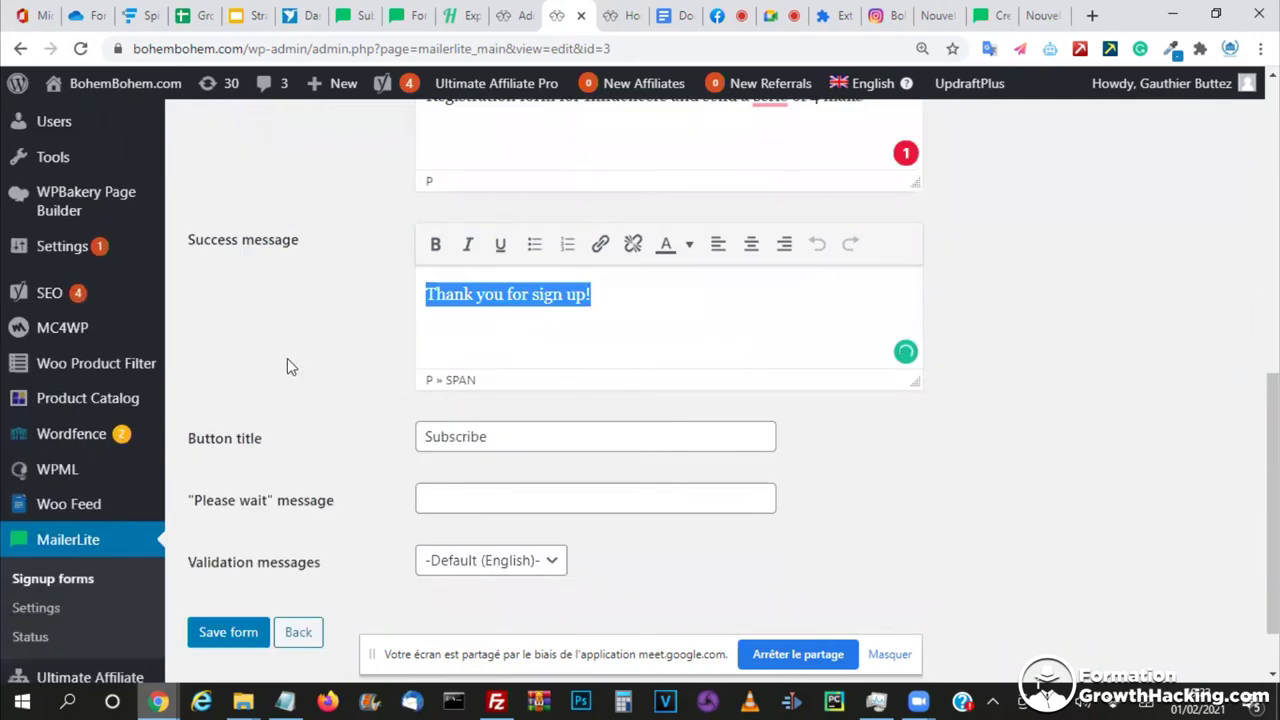
- Examine the San Francisco entrepreneur's profile in Heepsy, the embedded forms in MailerLite, and the newsletter form on the BohemBohem website
left_click(466, 12)
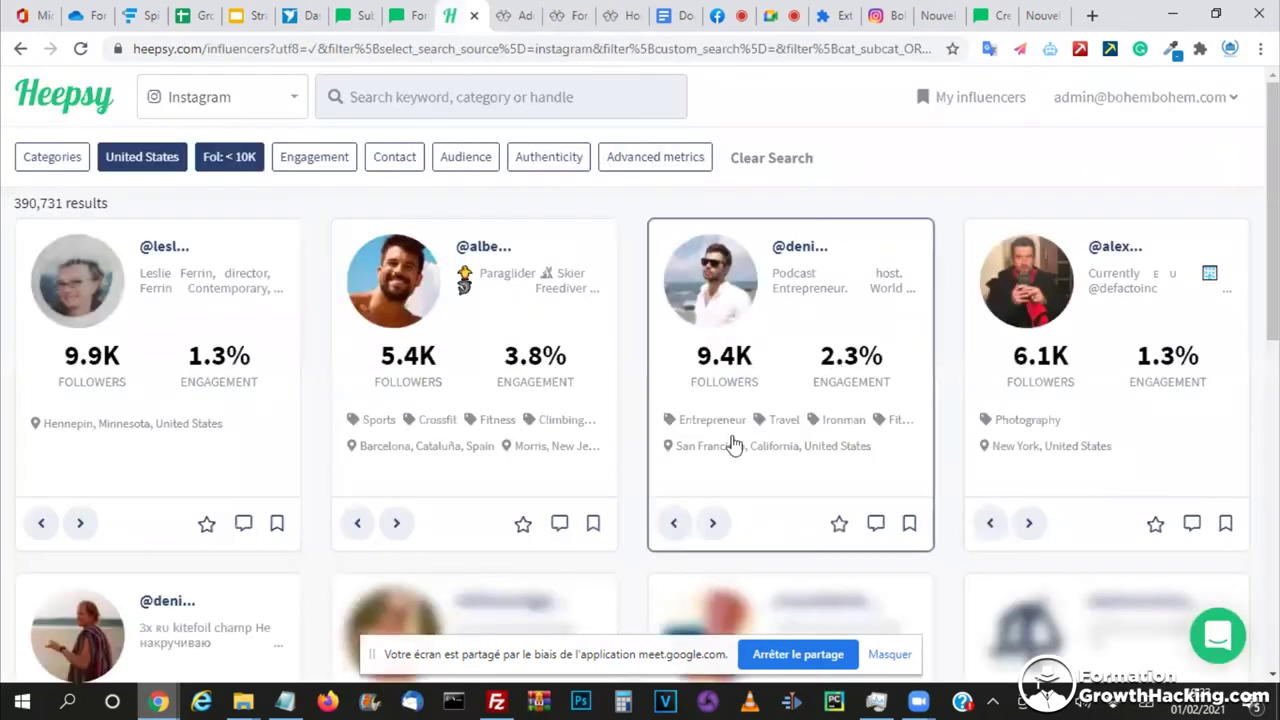
left_click(737, 405)
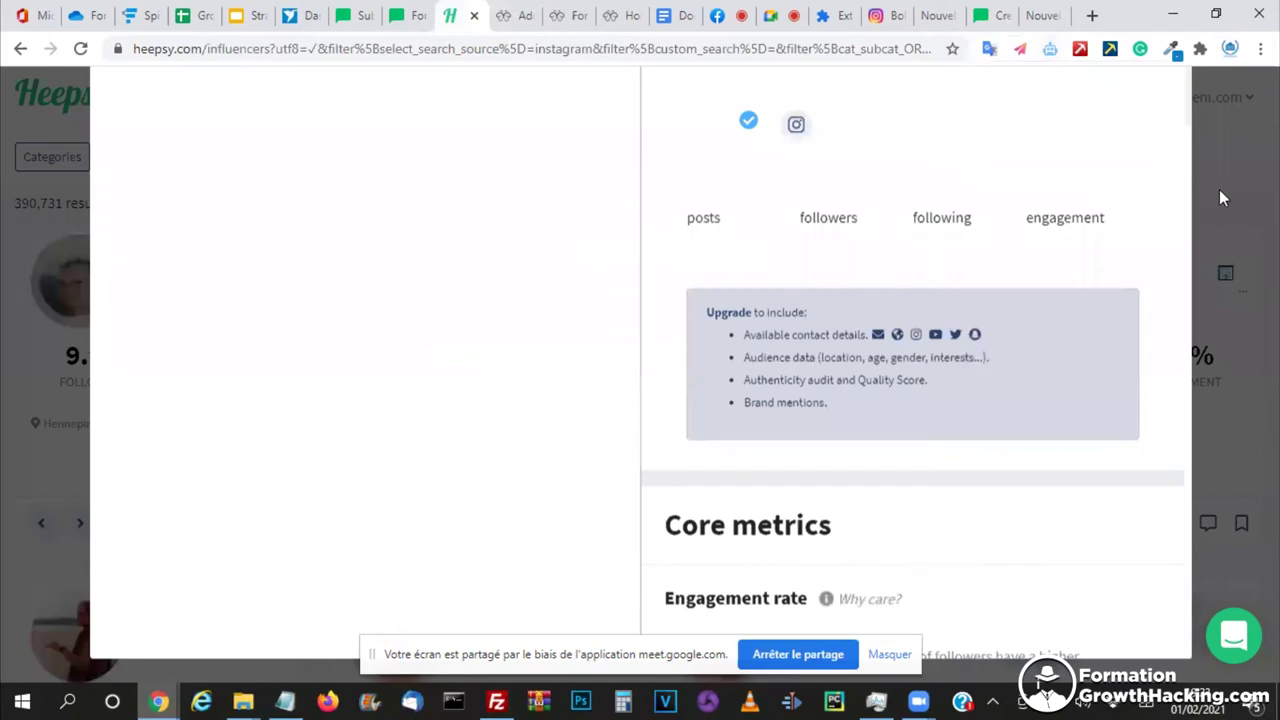
left_click(402, 17)
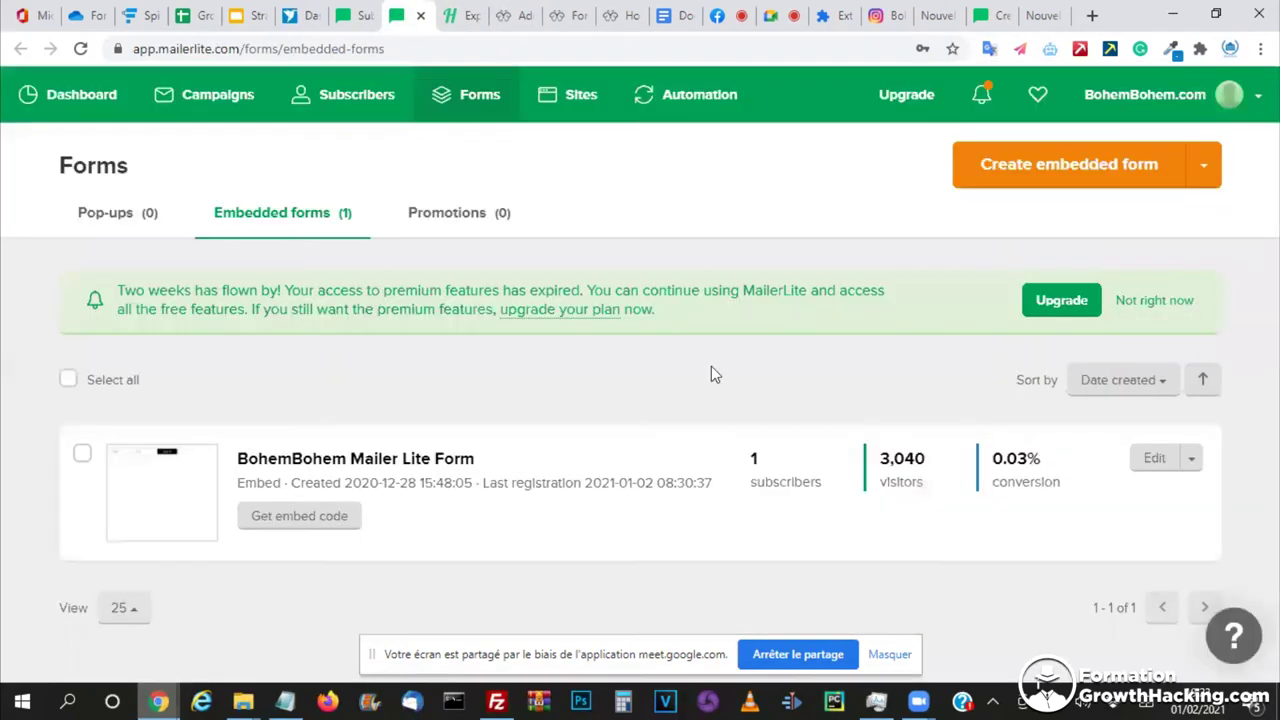
left_click(487, 14)
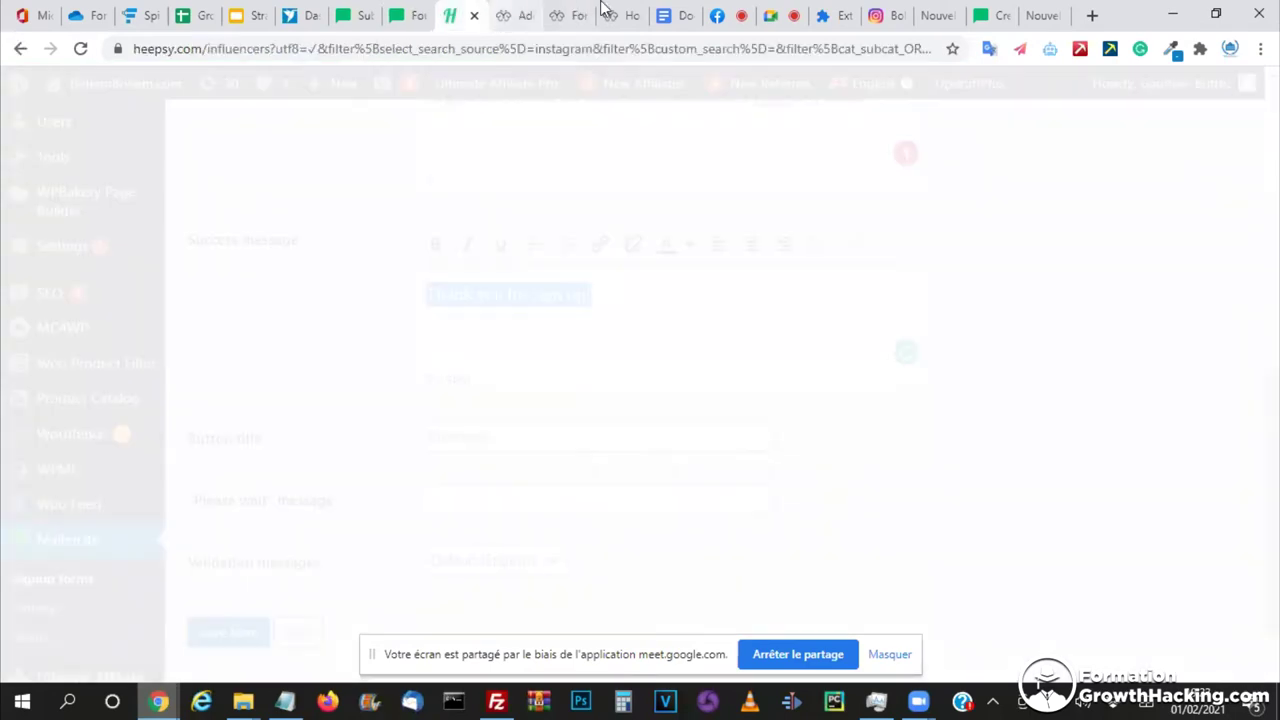
left_click(598, 12)
left_click(614, 10)
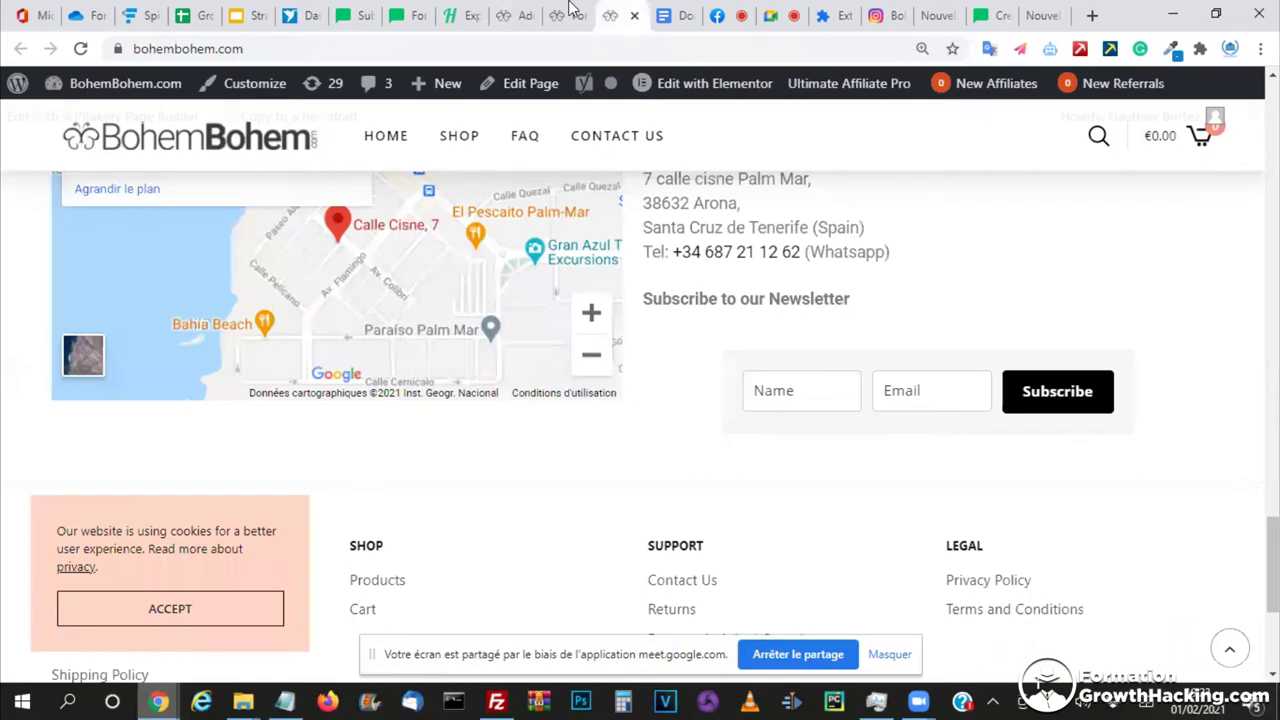
- Return to the WordPress signup form and compare its success message and button settings with the website's newsletter form
left_click(570, 12)
scroll(525, 513, "up", 2)
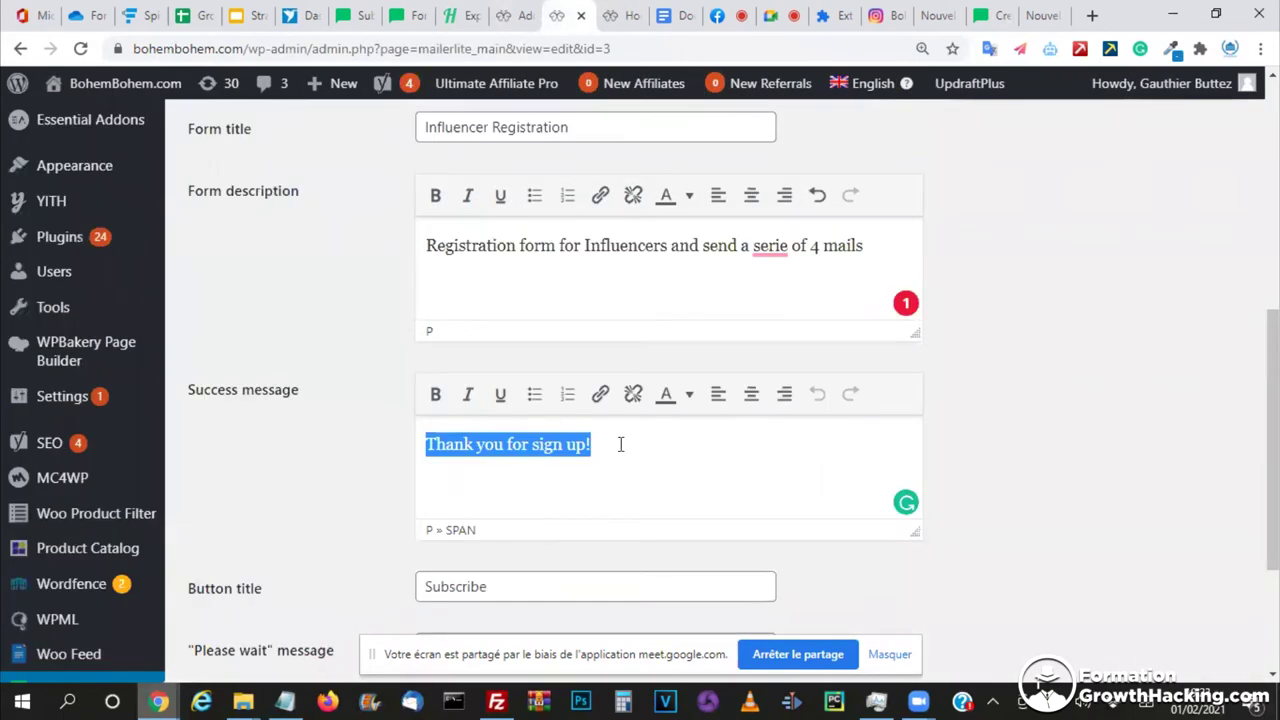
left_click(453, 440)
key("shift+End")
left_click(522, 13)
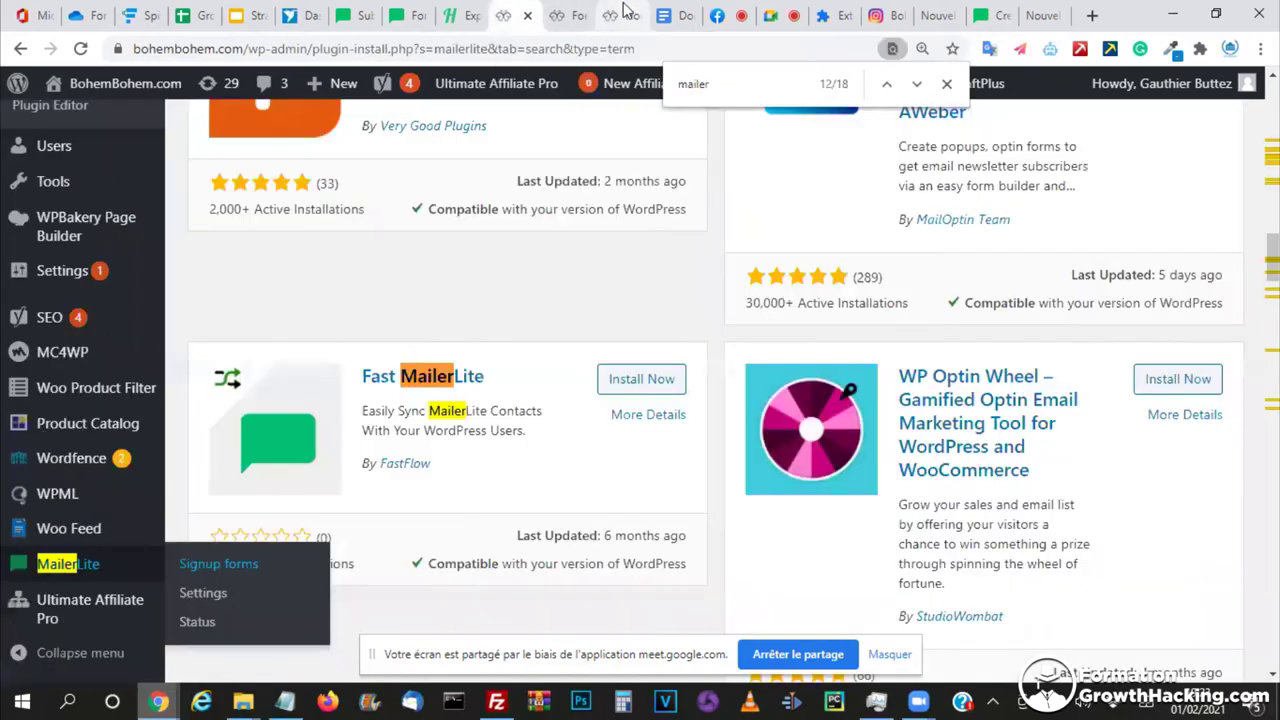
left_click(588, 12)
key("ctrl+Tab")
left_click(938, 388)
key("ctrl+shift+Tab")
scroll(705, 446, "down", 2)
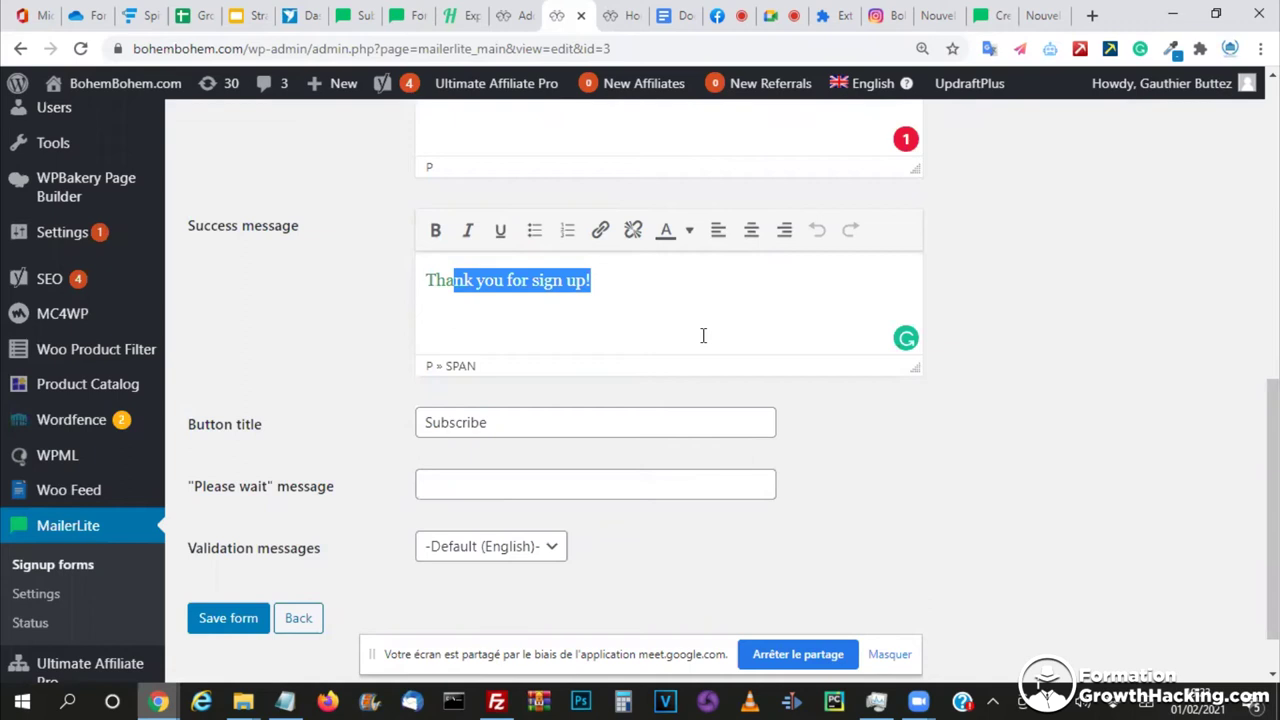
- Switch to Google Docs and create a blank document
left_click(674, 12)
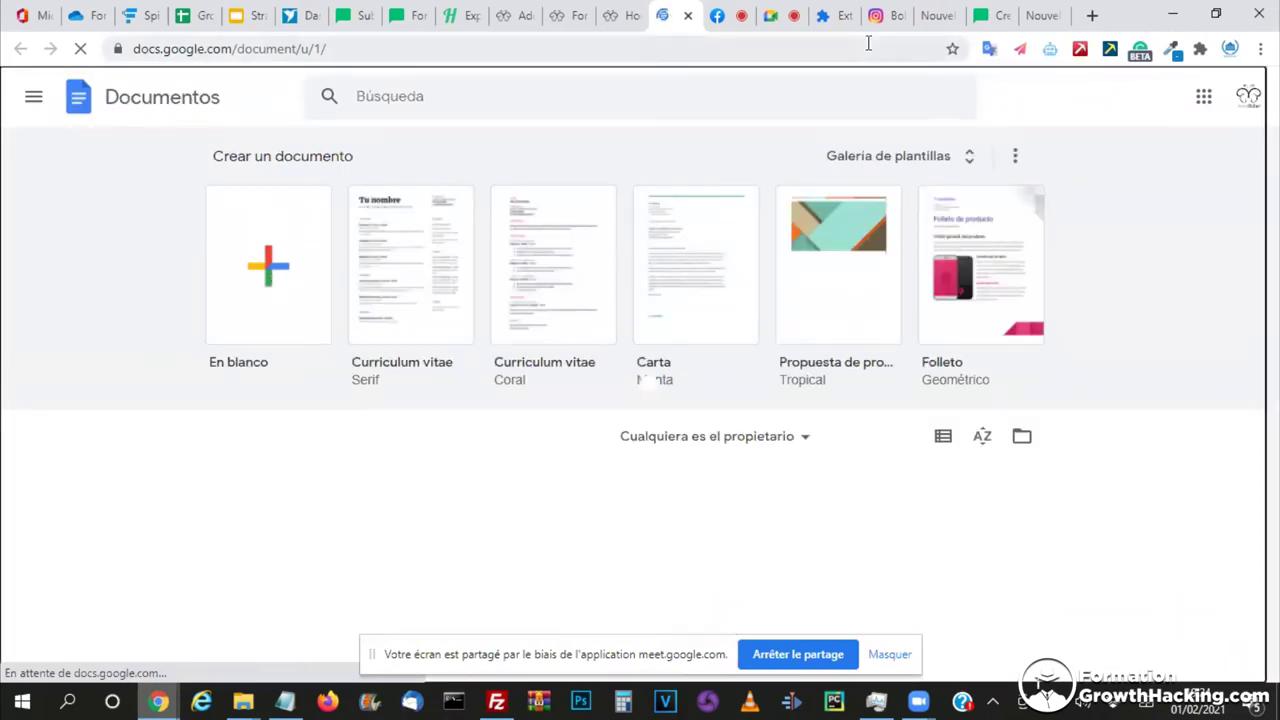
scroll(451, 209, "down", 2)
left_click(337, 258)
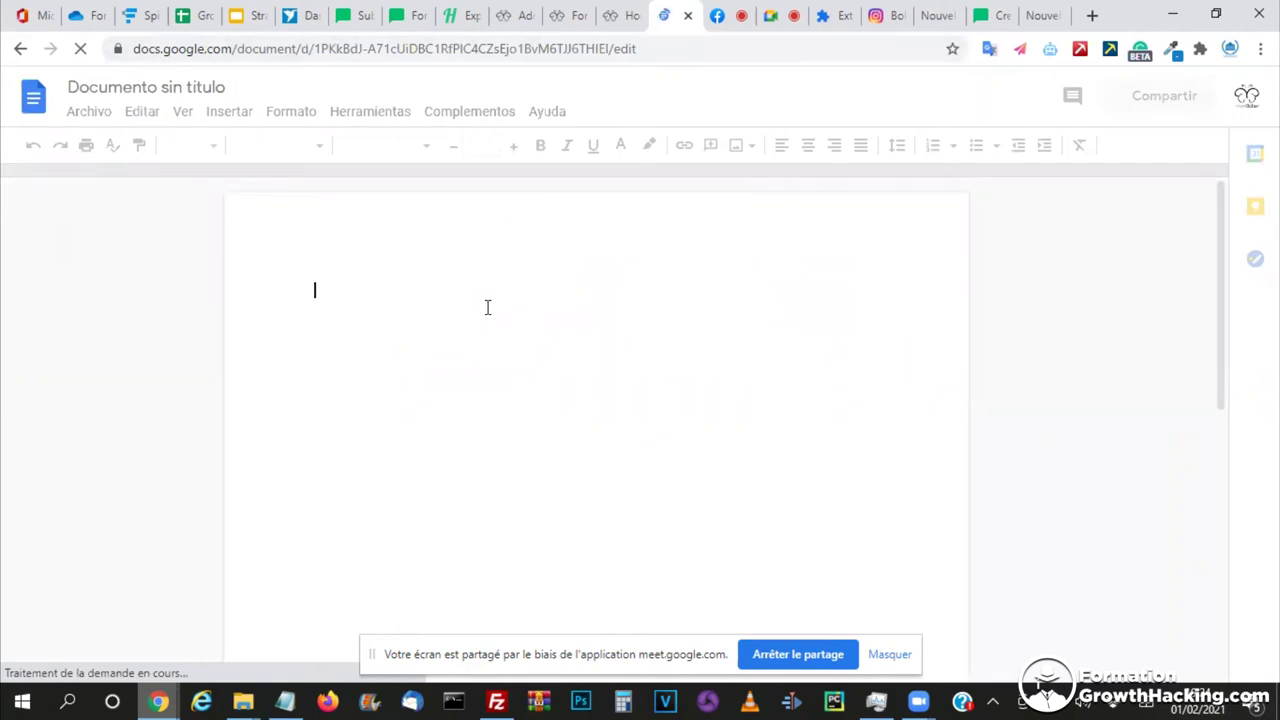
- Start the message with "Bonjour" and the influencer's first name, followed by the line "Je vous ai vu sur la plateforme Heepsy."
type("Bonjour Jean")
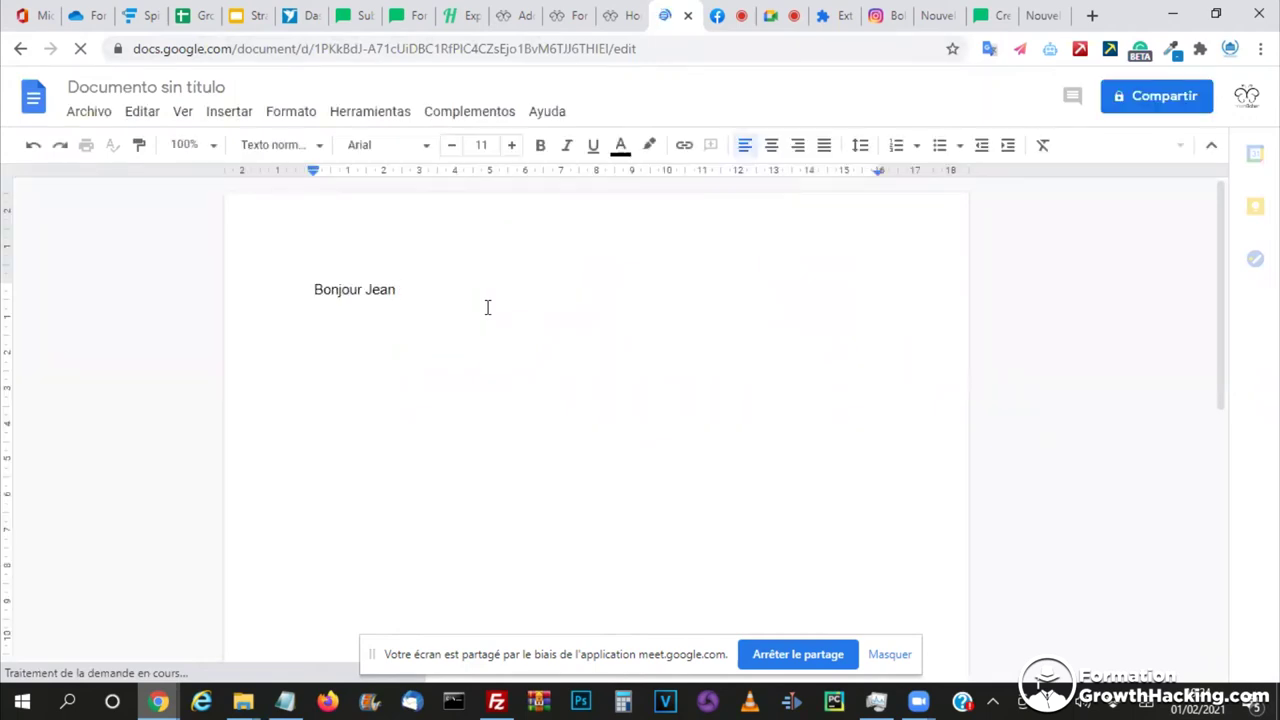
type(",")
key("Return")
key("Return")
type("J'")
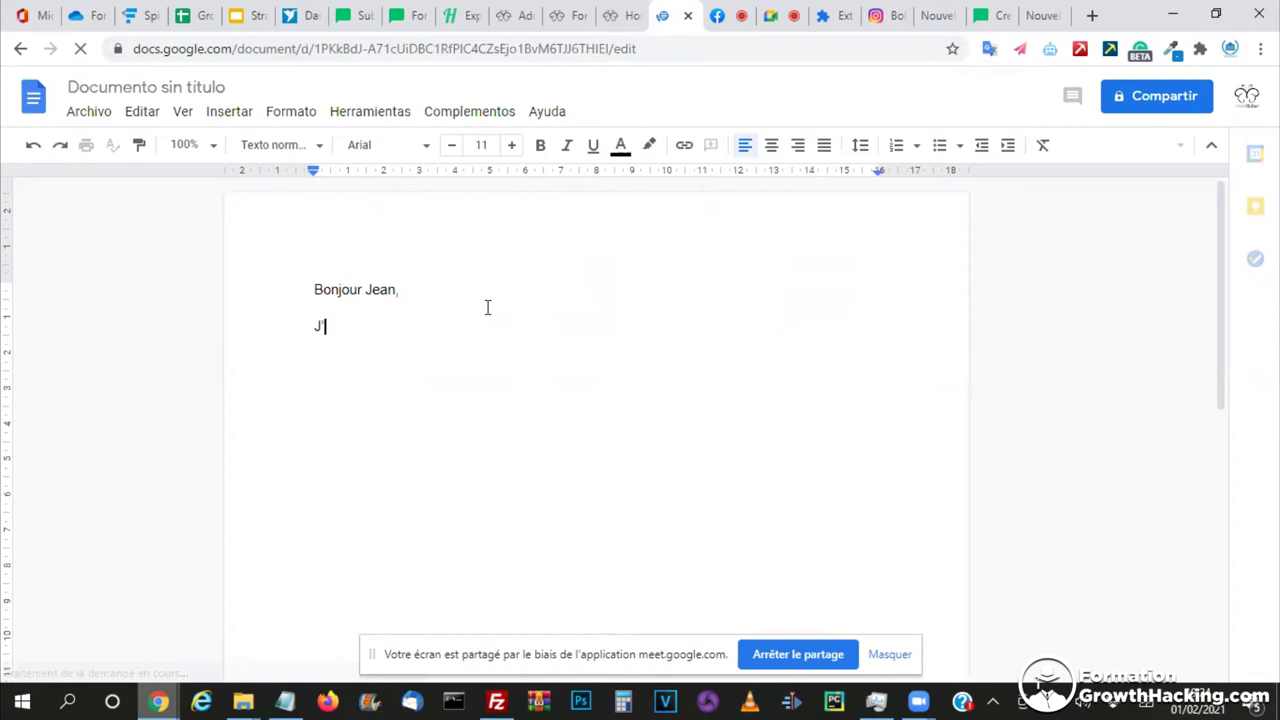
type("e vous ")
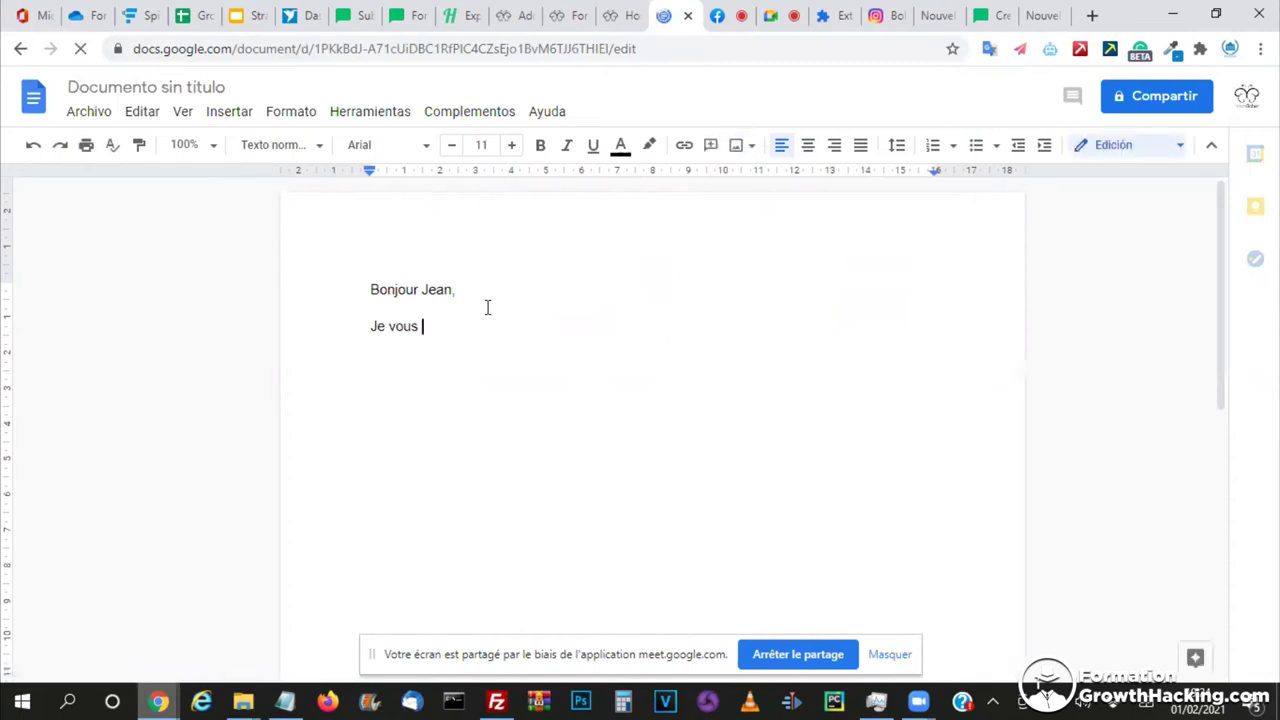
type("ai vu sur la plateforme")
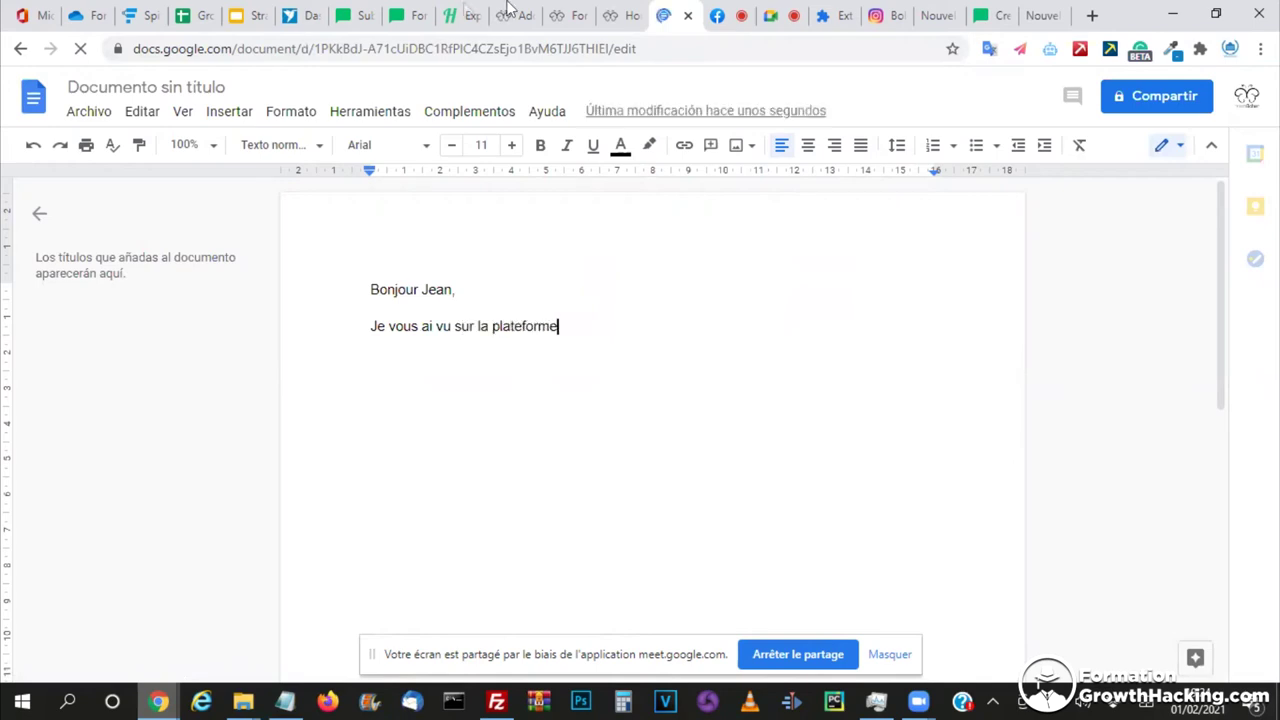
left_click(462, 15)
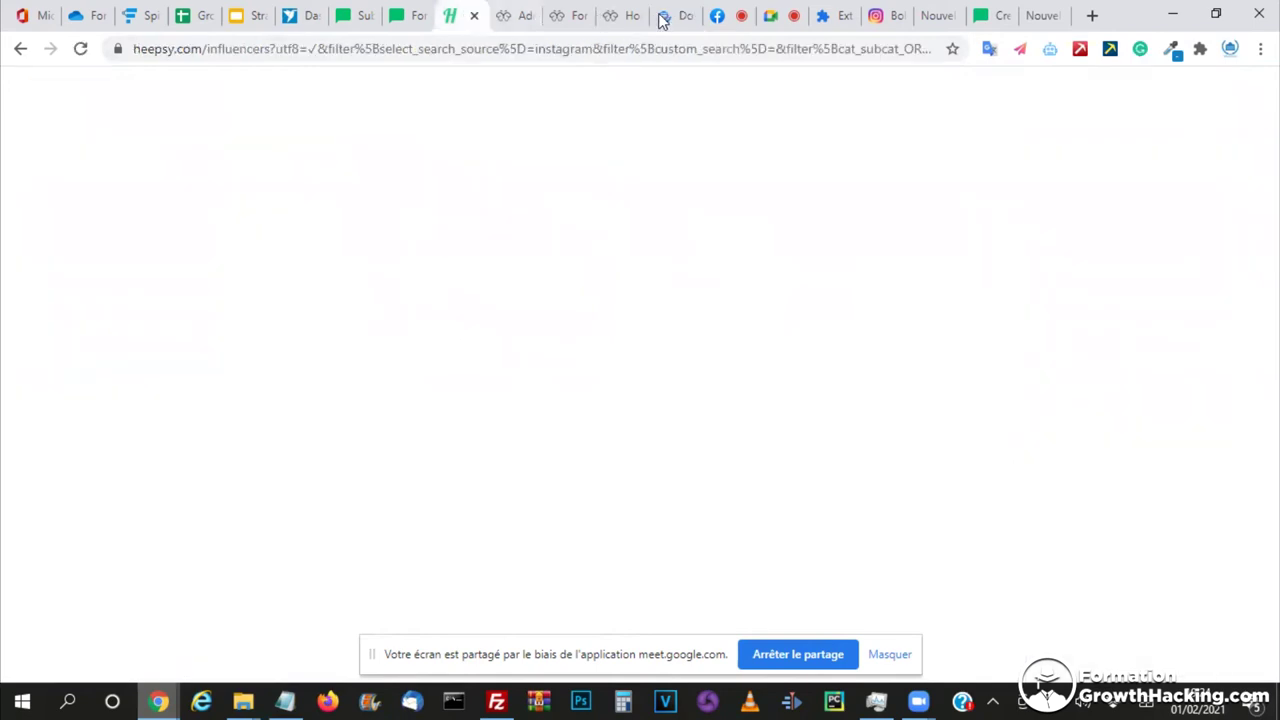
left_click(662, 15)
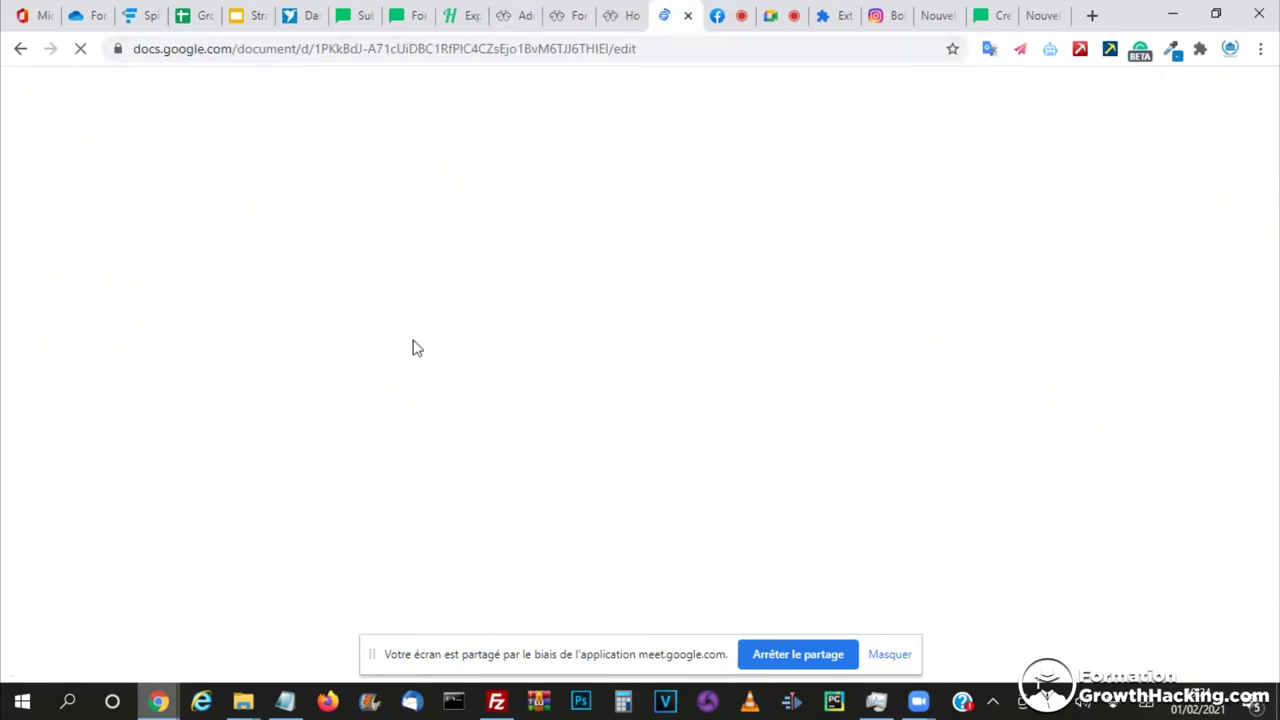
left_click(602, 395)
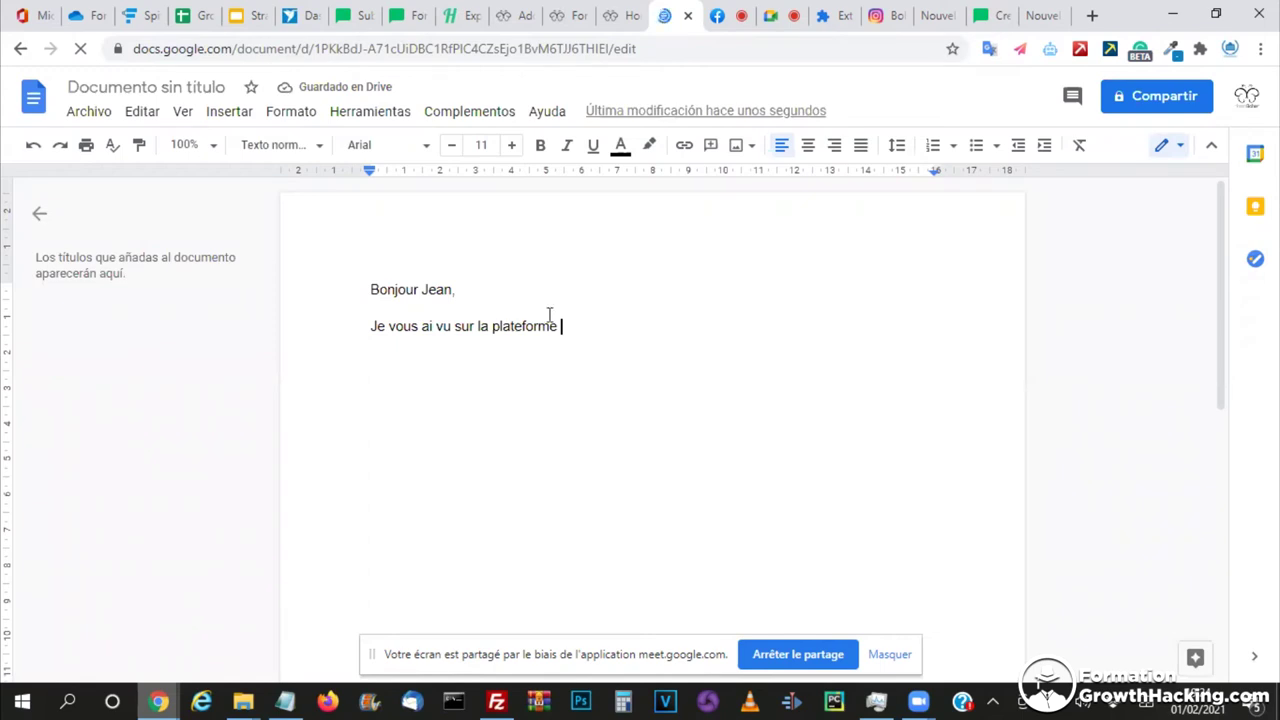
type("Heepsy.")
key("Return")
- Begin the line below the Heepsy sentence with "Nous produisons des bijoux personalisées en or 24K et"
type("Nous")
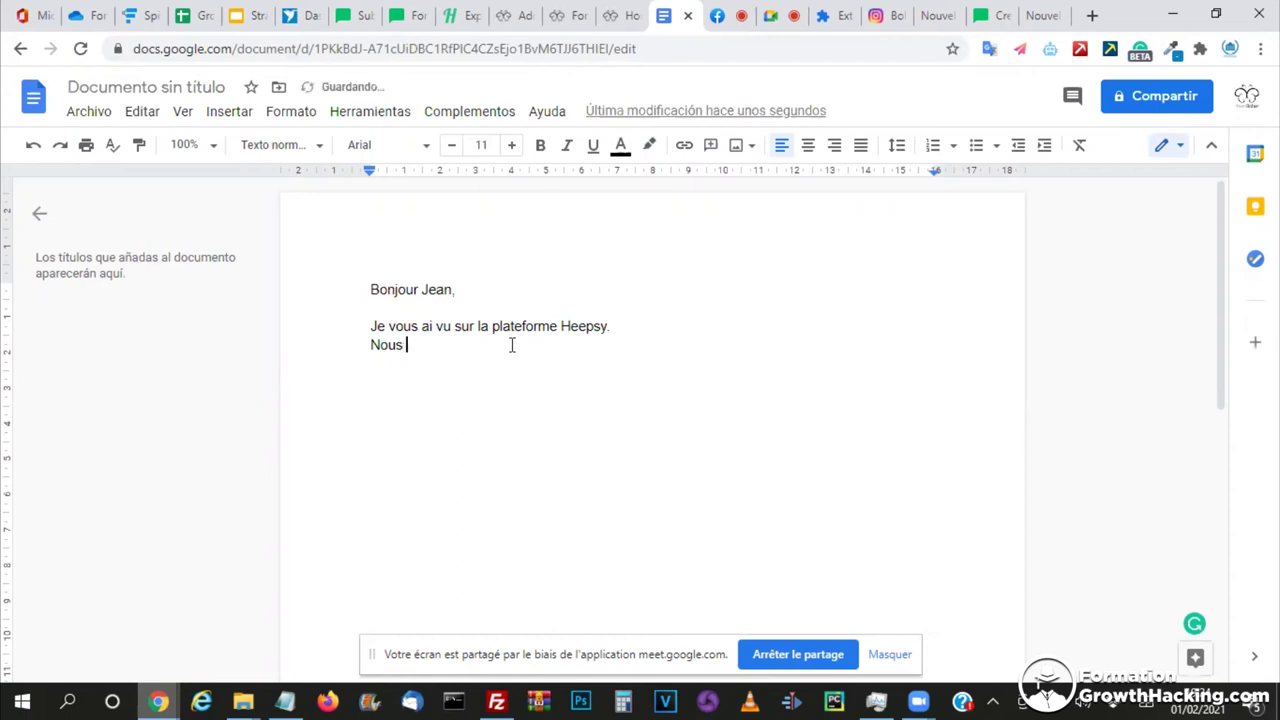
type("produisons des bijoux p")
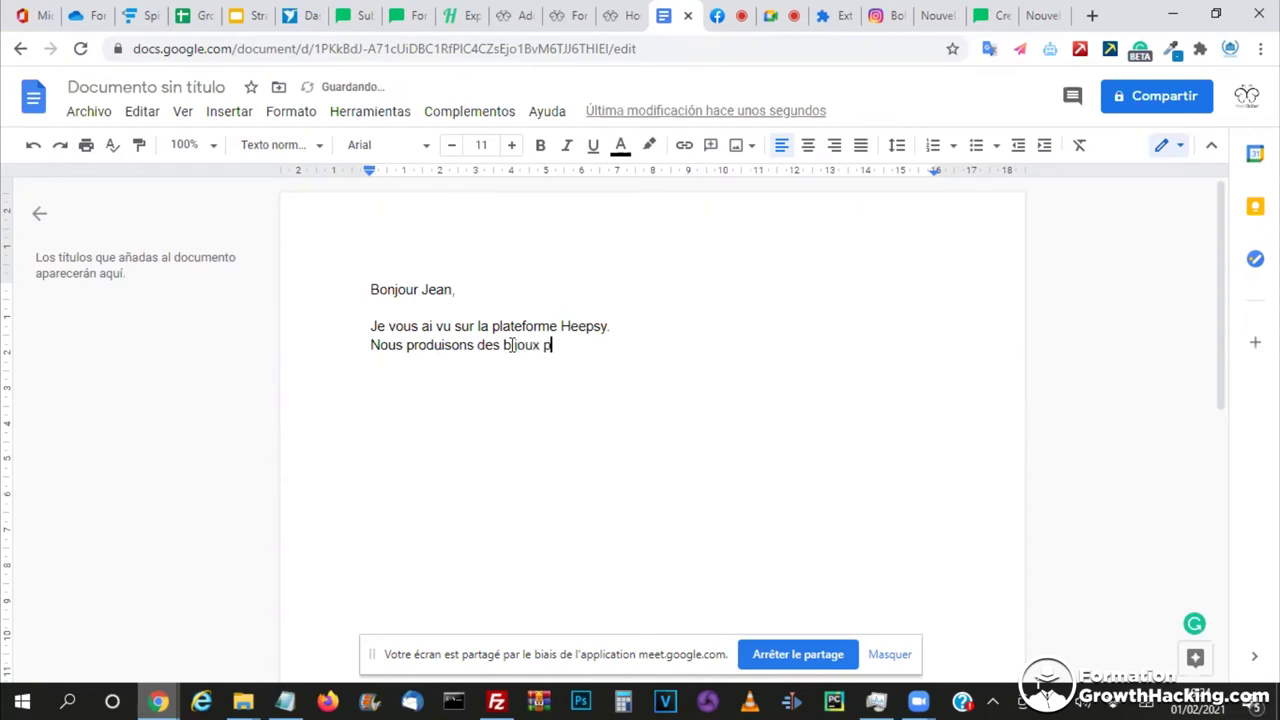
type("ersonalis")
type("ées en")
type(" or ")
type("24K")
type(",")
type(" argent ")
type("e")
key("BackSpace")
key("BackSpace")
key("BackSpace")
key("BackSpace")
key("BackSpace")
key("BackSpace")
key("BackSpace")
key("BackSpace")
key("BackSpace")
key("BackSpace")
type("et ")
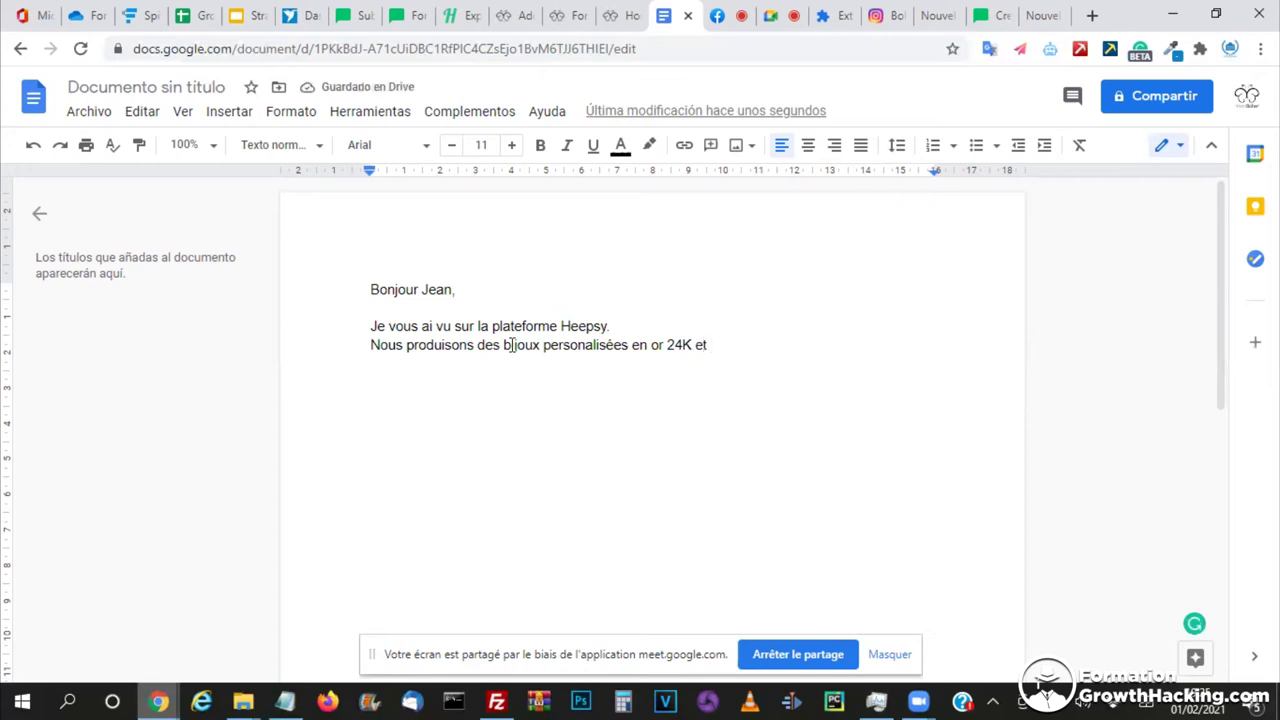
- Continue the paragraph with "en argent. Nous recherchons un influenceur tel que vous pour nous aider à lancer notre activité."
type("argent")
left_click(708, 344)
type("en argent. Nous recherchons un influenceur tel que vous pour nous aider à lancer")
type("activité.")
key("Return")
key("Return")
- Add a separate paragraph reading "Seriez-vous intéressé? L'avez vous déjà fait?" below the introduction
type("S")
key("BackSpace")
type("A")
key("BackSpace")
type("Seriez-vous ")
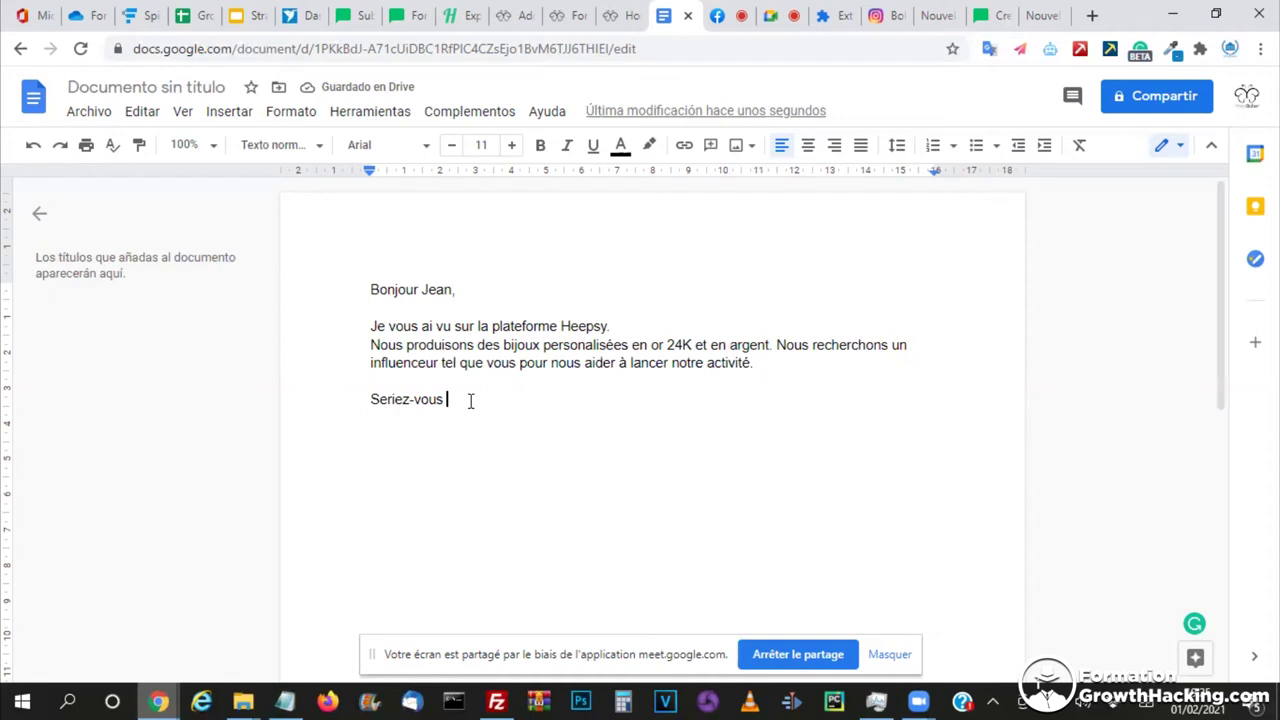
type("intéressé?")
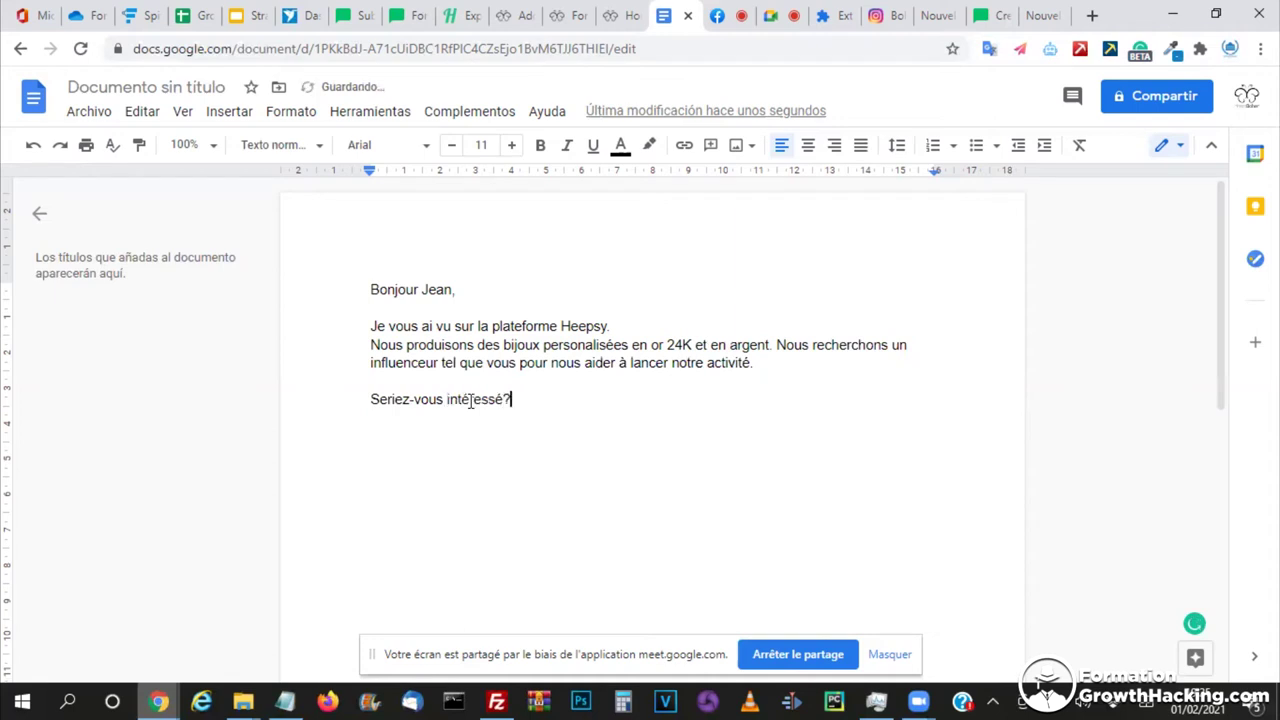
type(" L'avez vous déjà fait?")
key("Return")
key("Return")
key("Return")
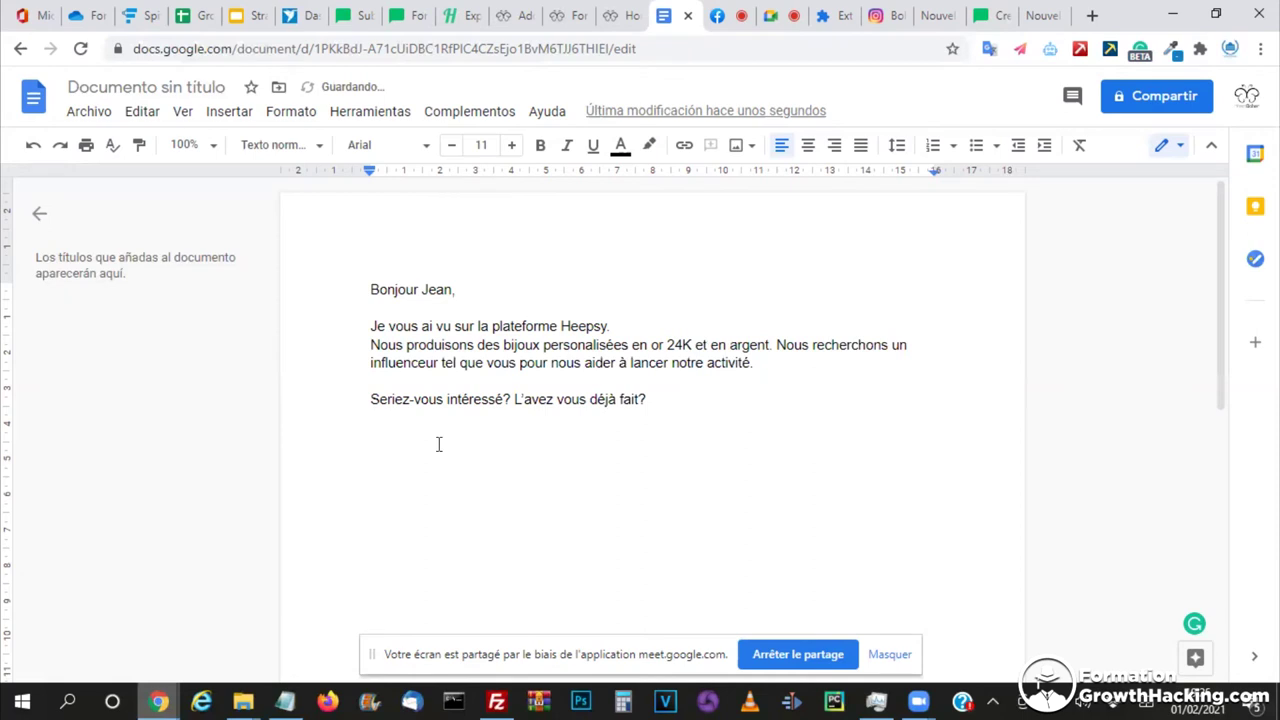
- Close the message with "Cordialement" and the sender's full name on the line below
type("Cordialement")
key("Return")
type("Gauthier Buttez")
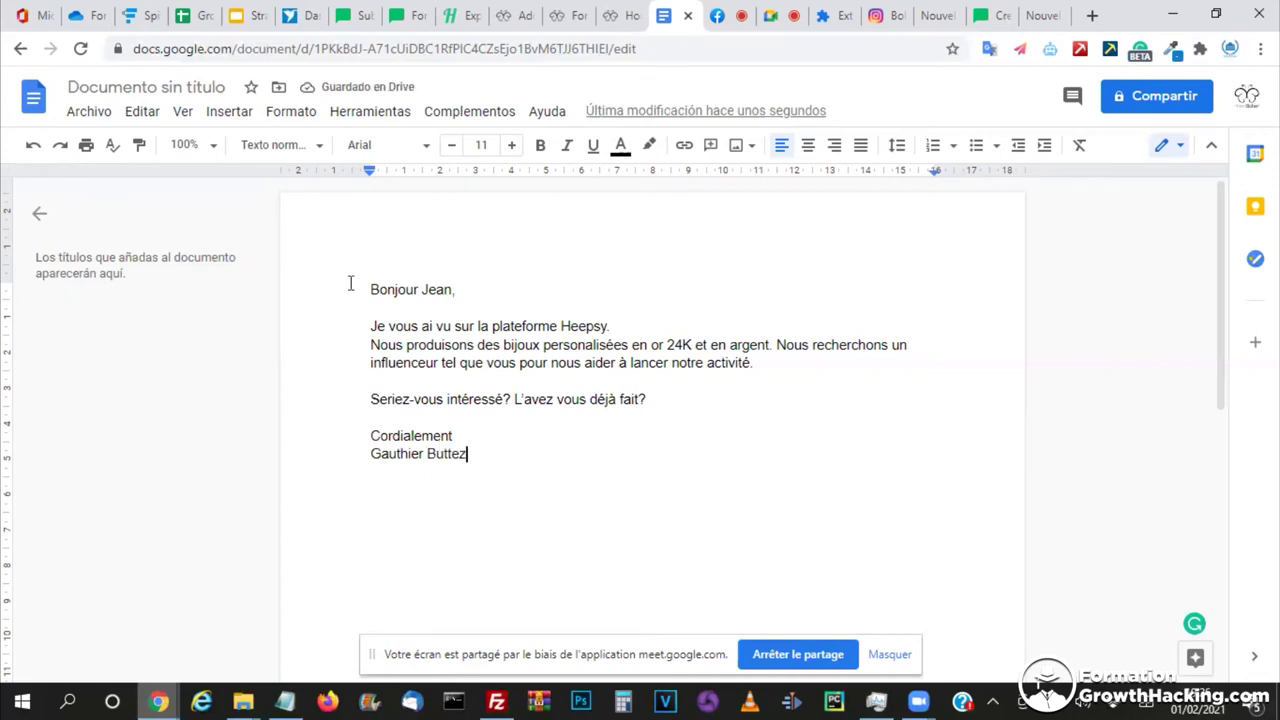
- Review the drafted message and the influencer's contact options in Heepsy, and return to the WordPress signup form
key("ctrl+a")
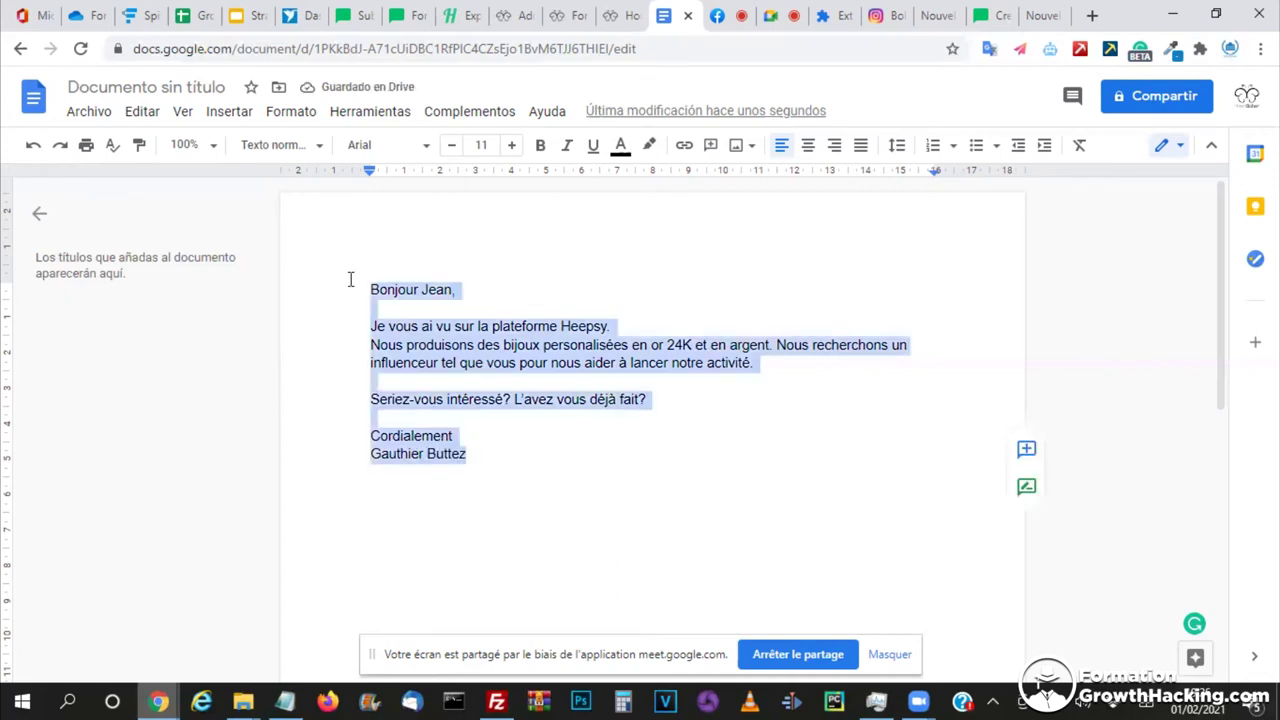
left_click(455, 15)
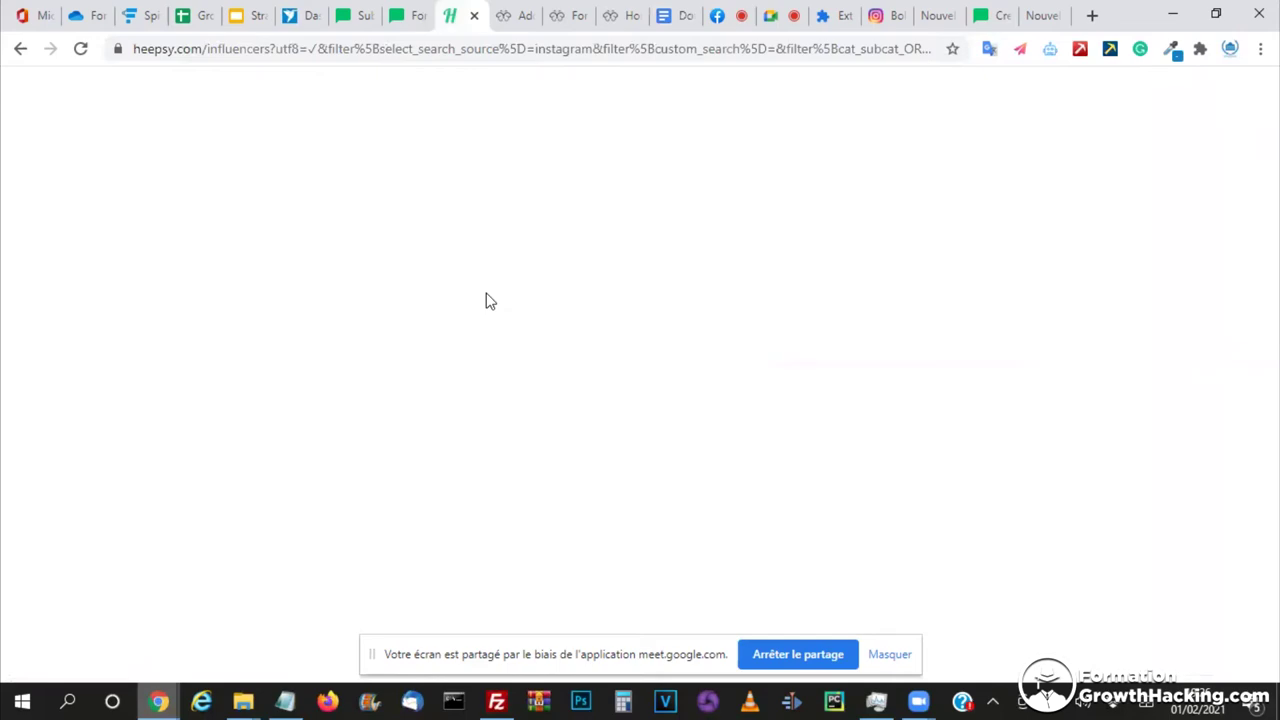
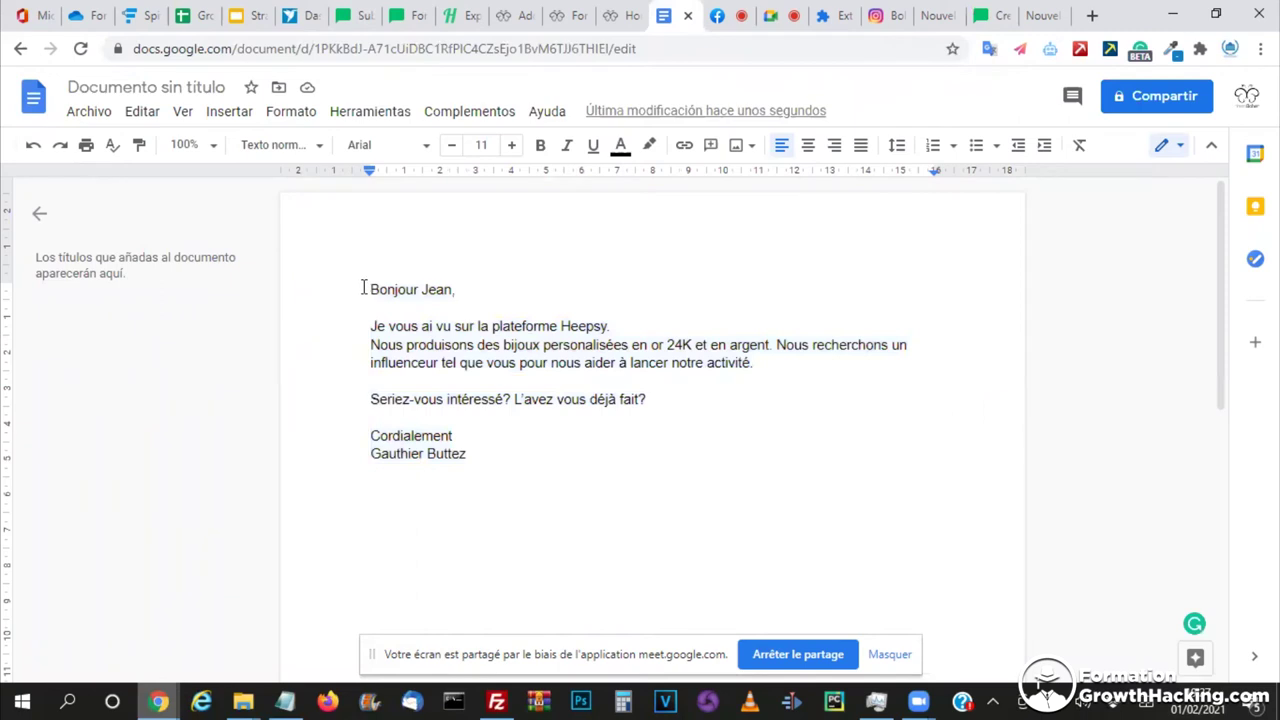
left_click_drag(405, 344, 578, 344)
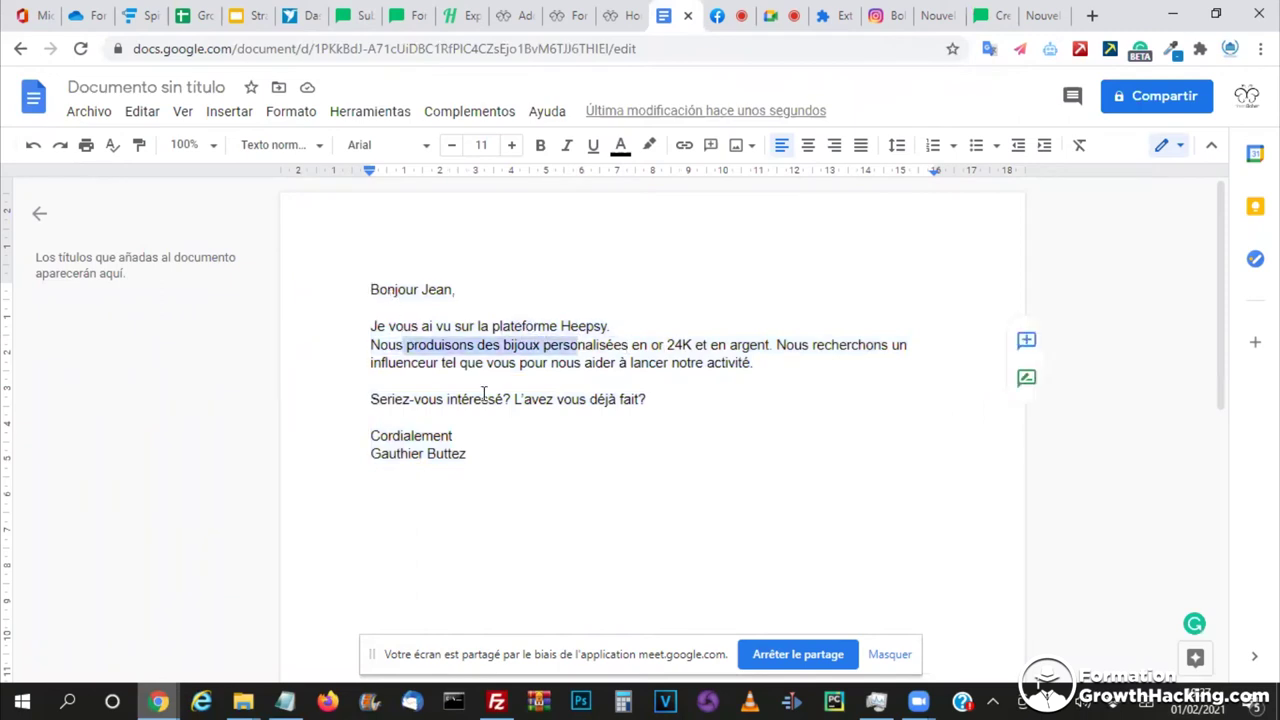
left_click(480, 470)
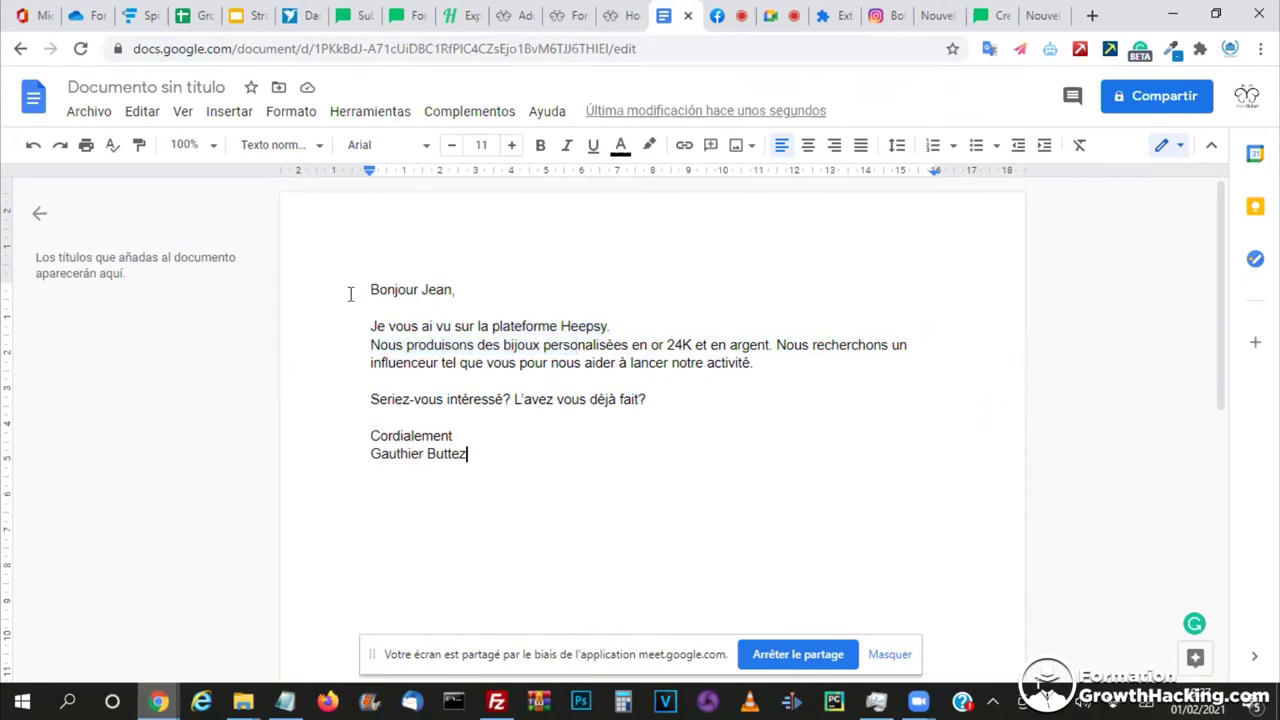
left_click(454, 16)
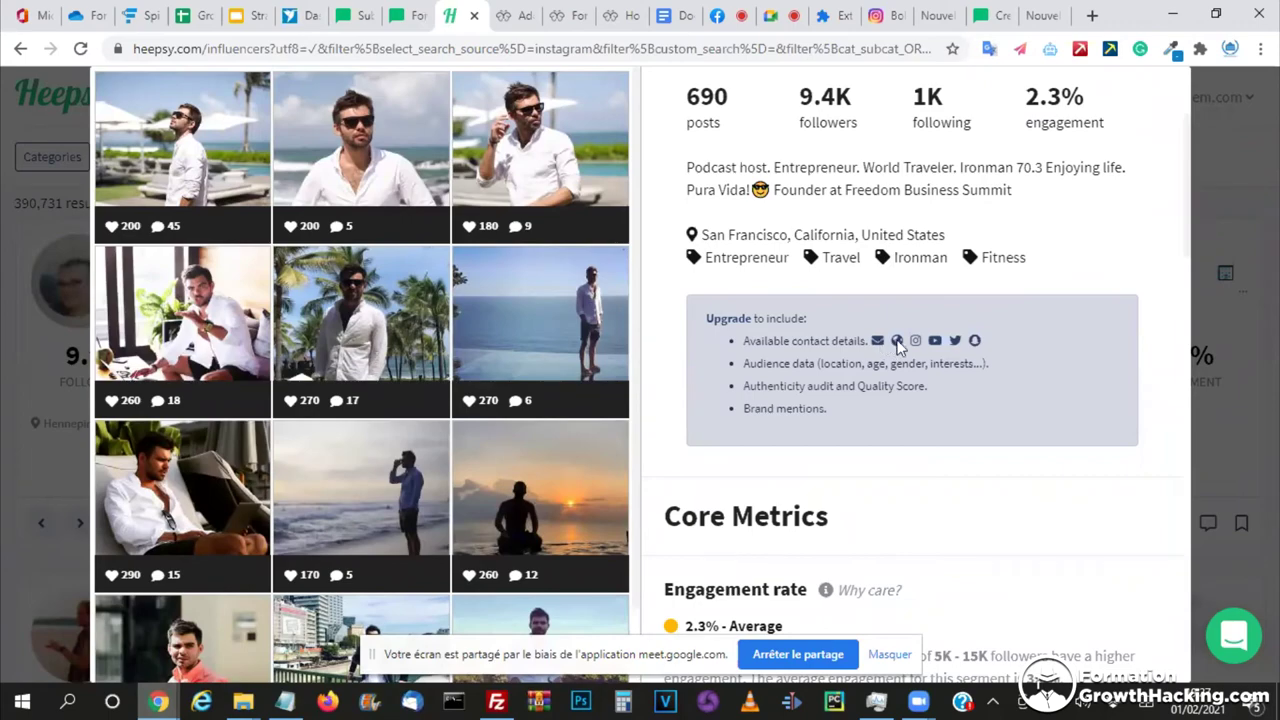
left_click(519, 10)
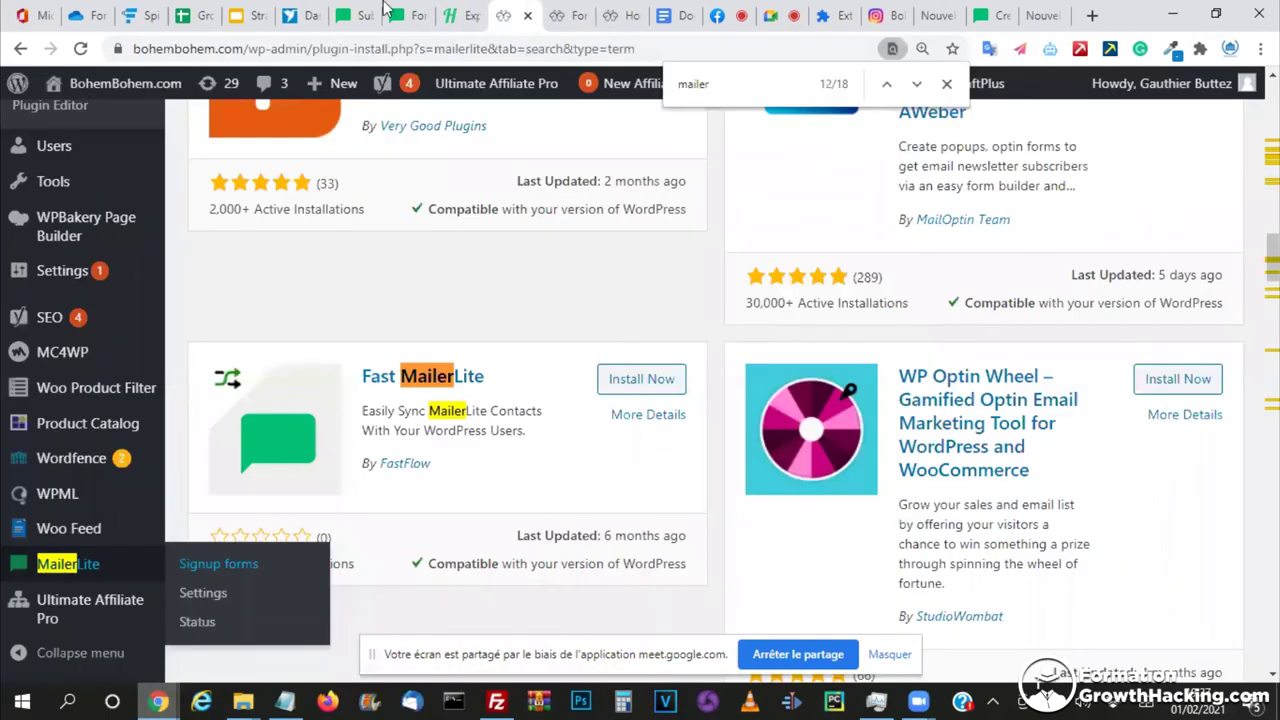
left_click(565, 12)
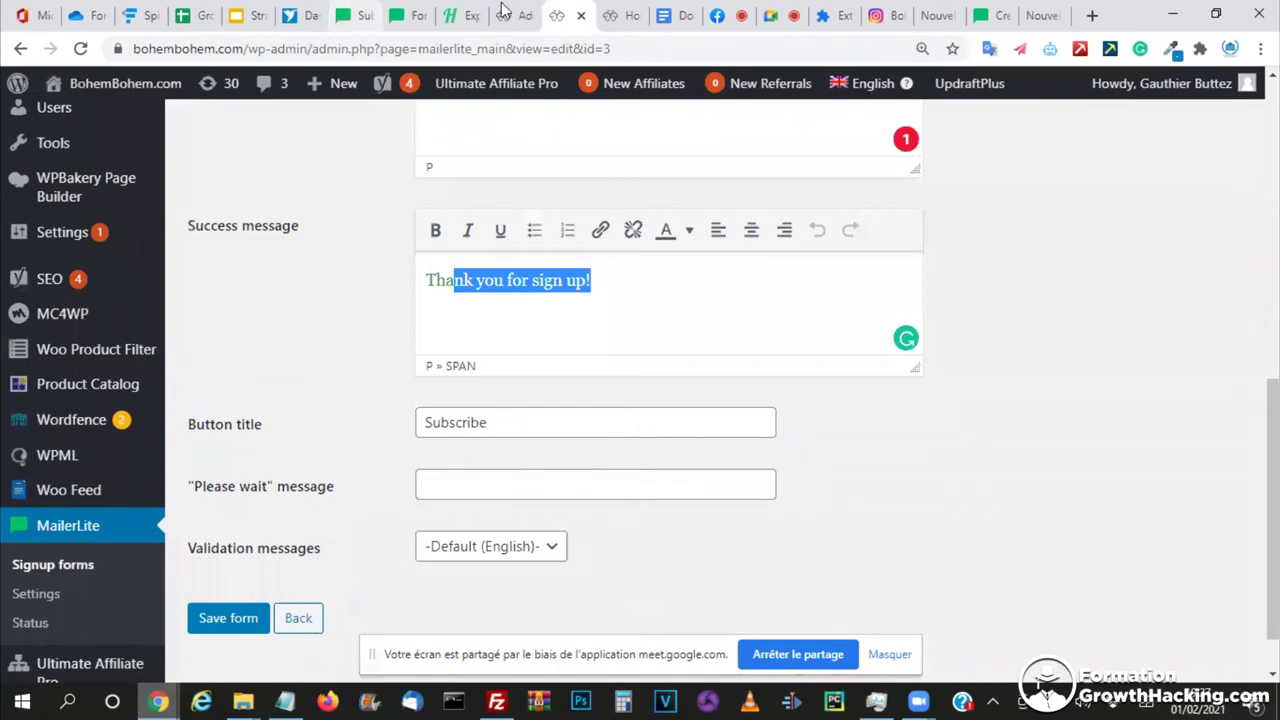
- Check the MailerLite subscriber groups and the Stratégie Emailing slide, and return to the WordPress signup form
left_click(350, 14)
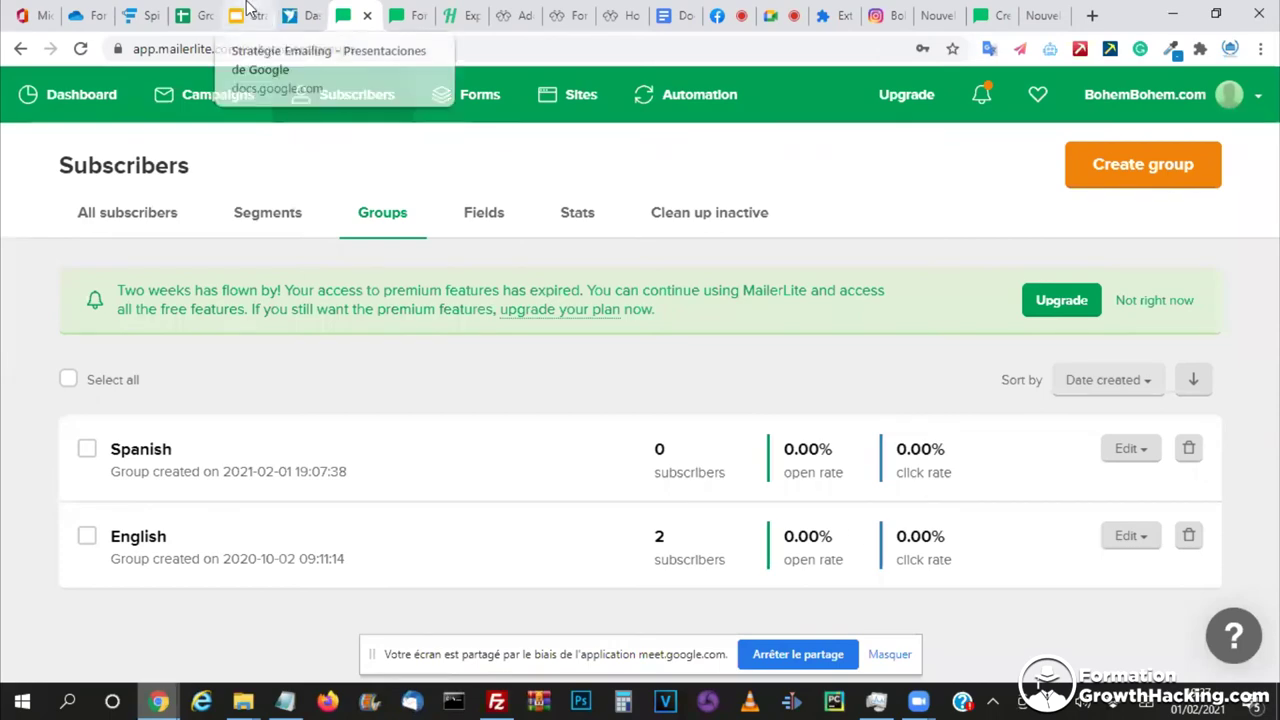
left_click(249, 8)
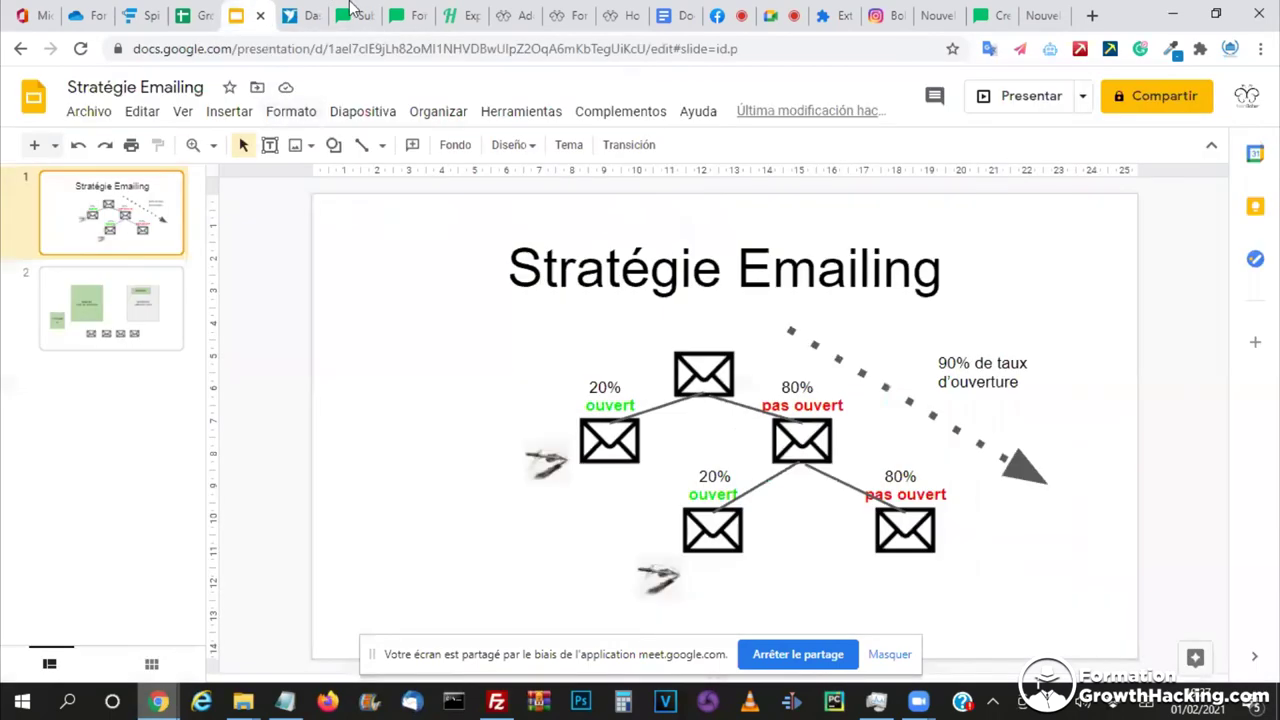
left_click(350, 10)
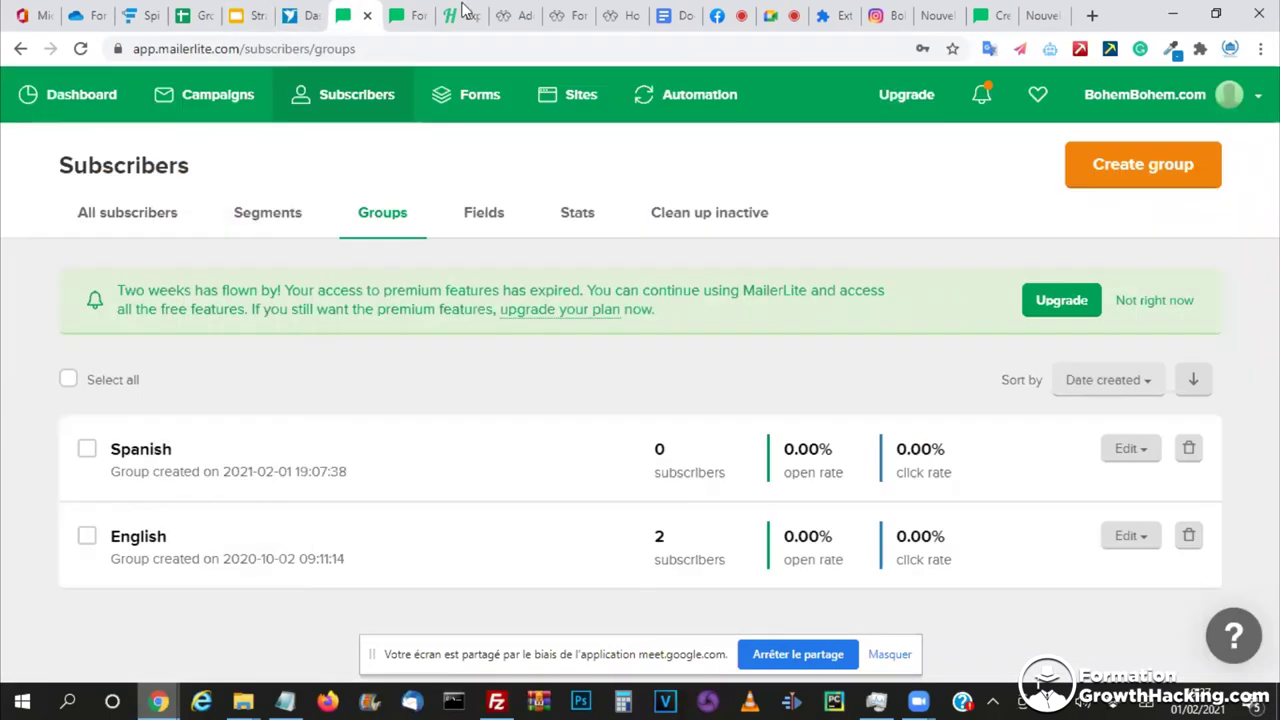
left_click(566, 10)
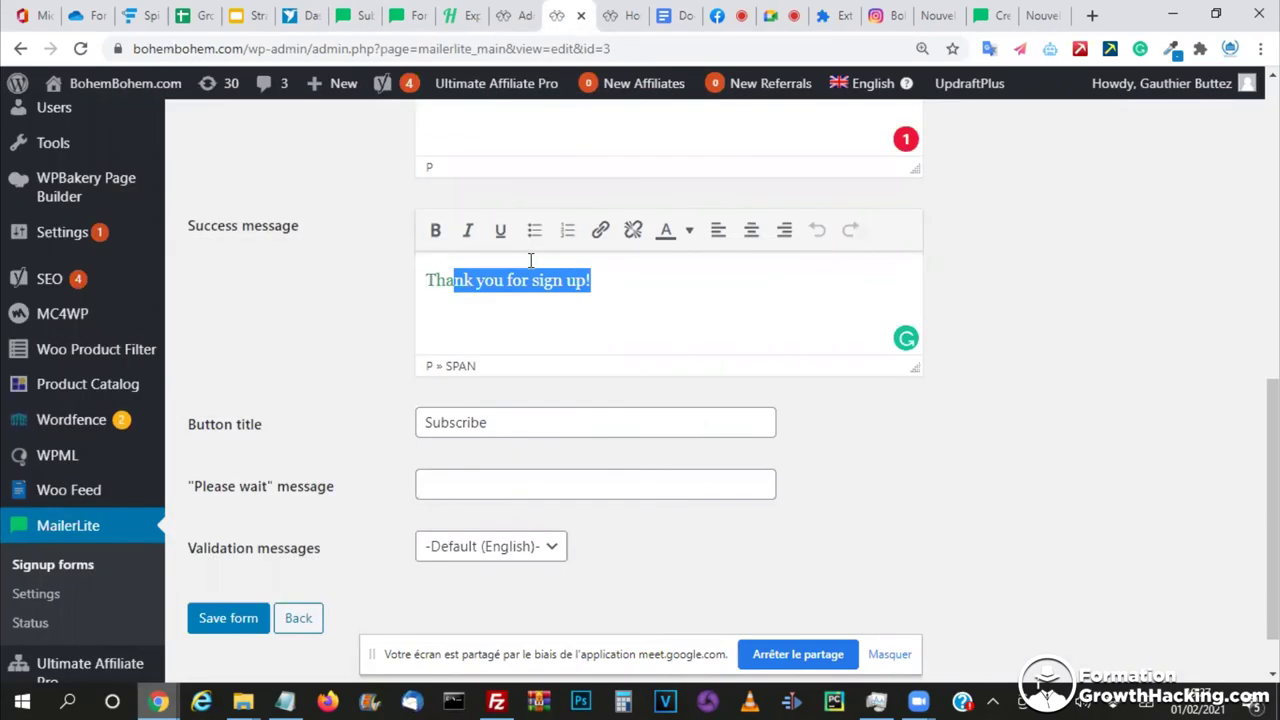
- Review the form description and success message of the Affiliate Influenceurs EN signup form
scroll(529, 270, "up", 1)
scroll(468, 330, "up", 1)
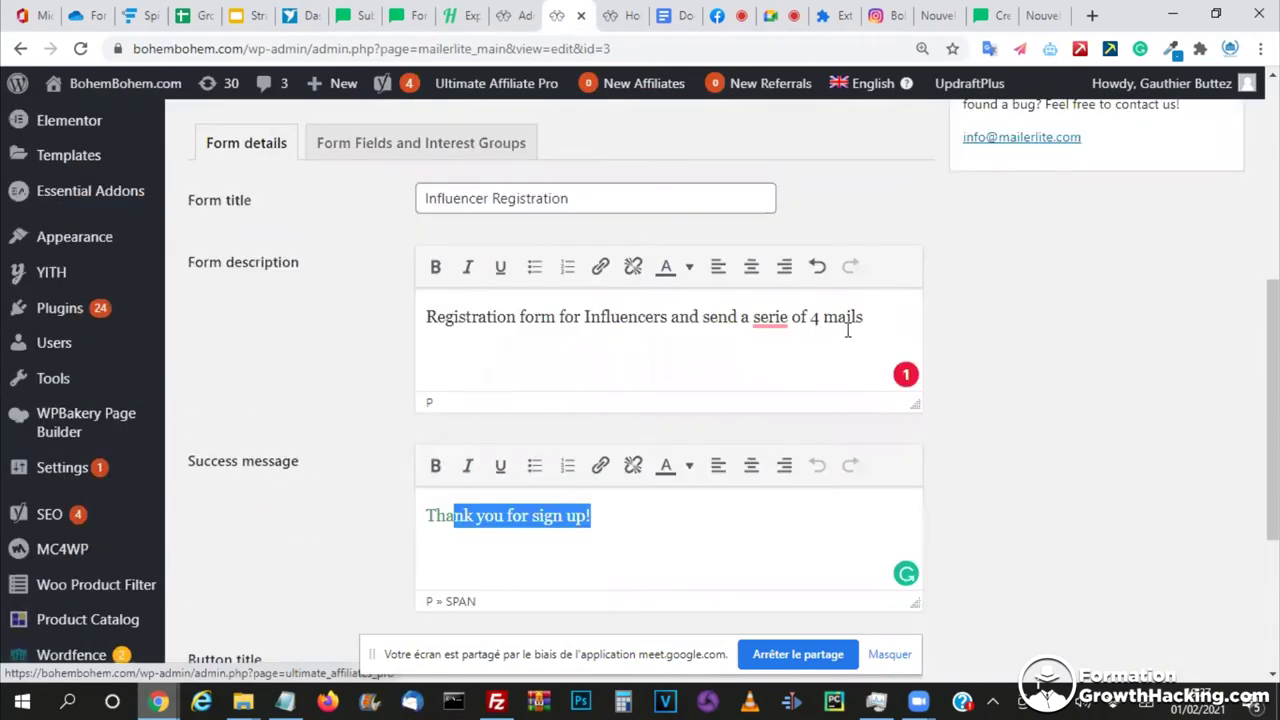
left_click_drag(466, 317, 847, 330)
scroll(503, 209, "down", 2)
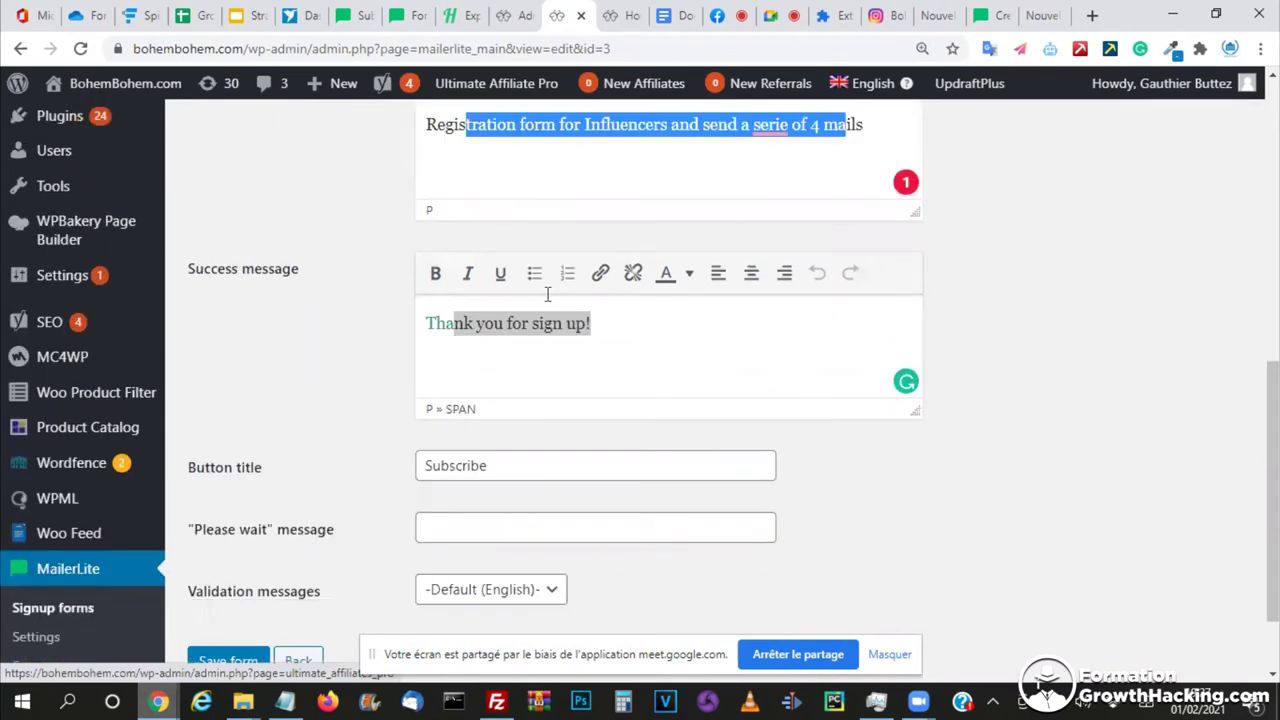
left_click_drag(474, 308, 423, 302)
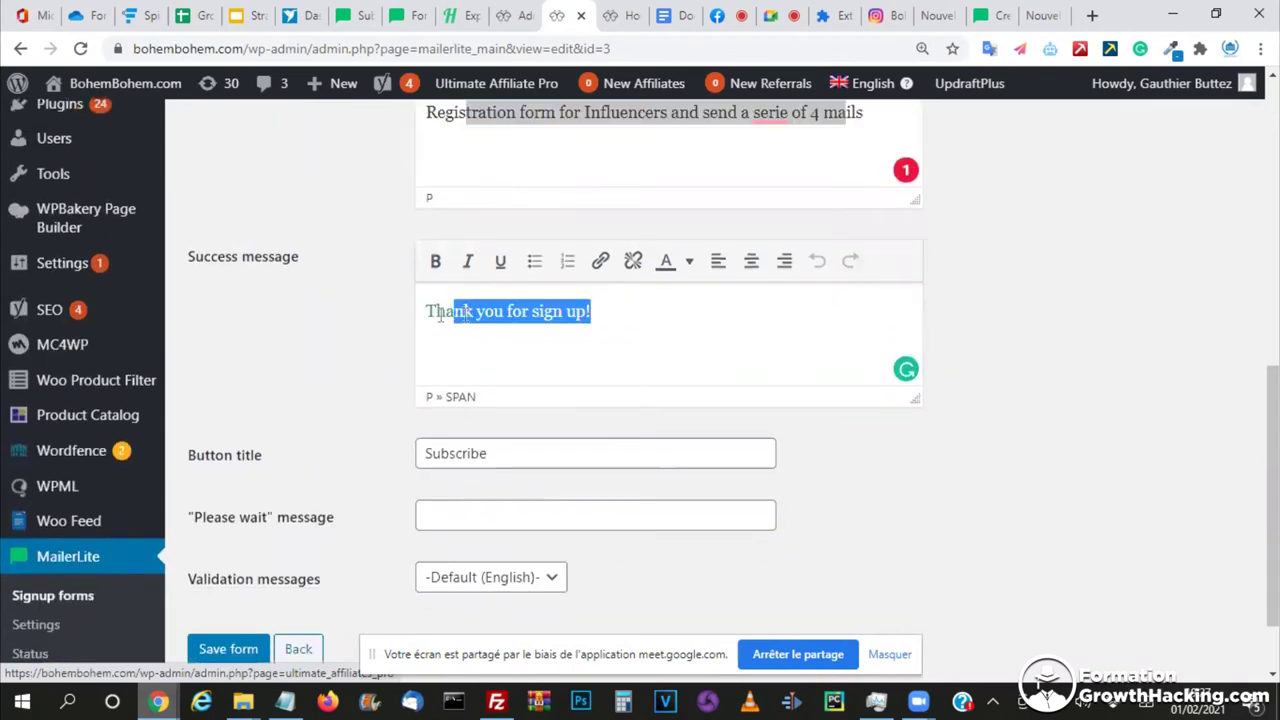
left_click(424, 312)
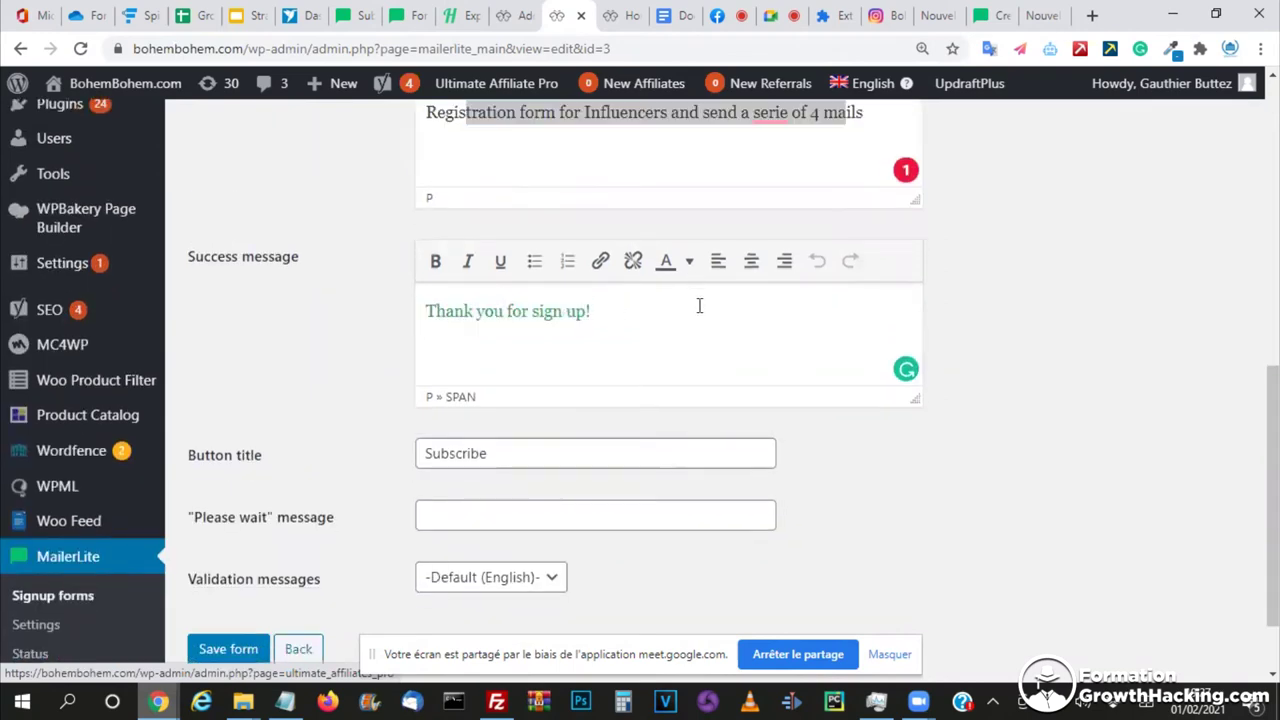
scroll(460, 283, "down", 1)
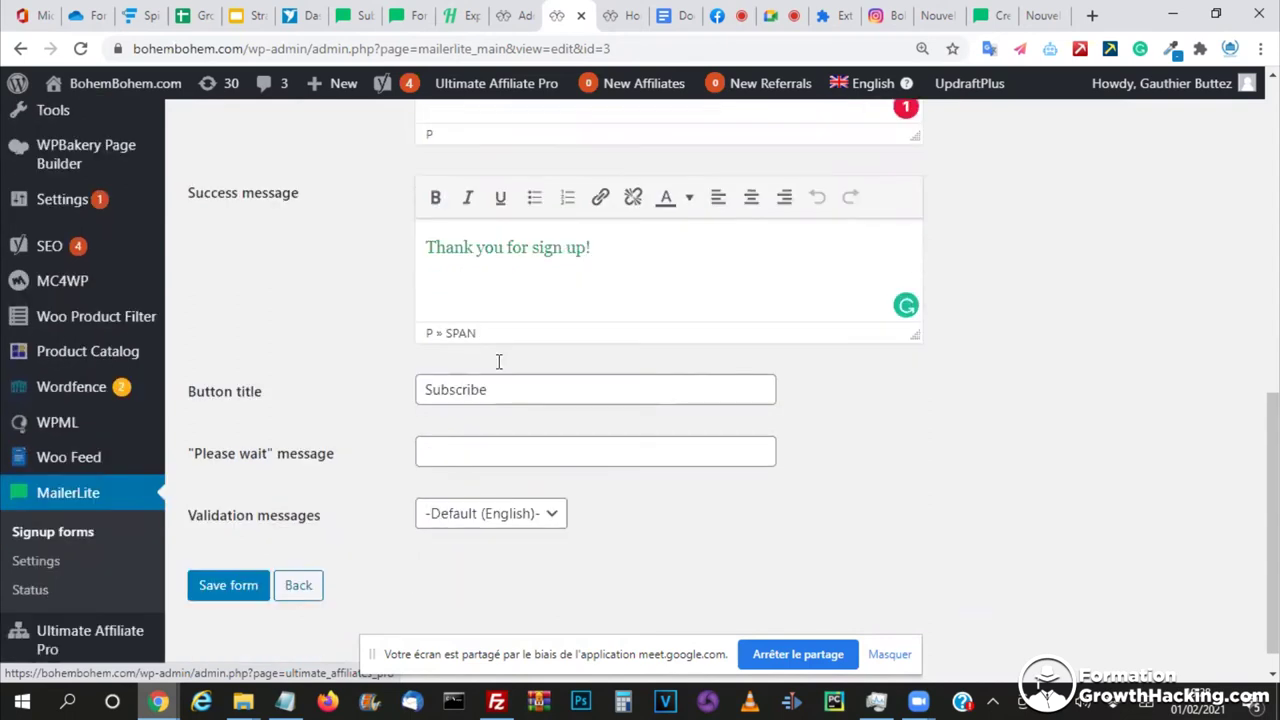
- Set the form's button title to "Registration"
scroll(346, 346, "down", 1)
key("Tab")
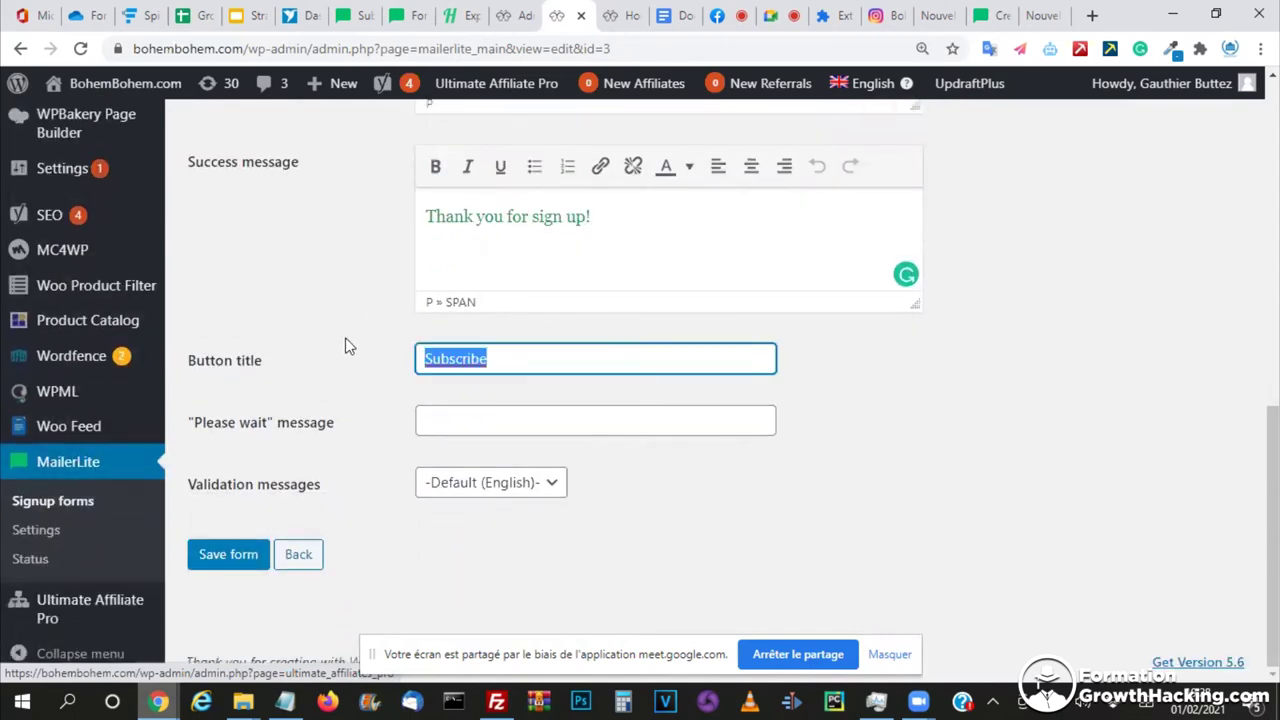
type("Inscri")
key("ctrl+a")
type("Registration")
key("Tab")
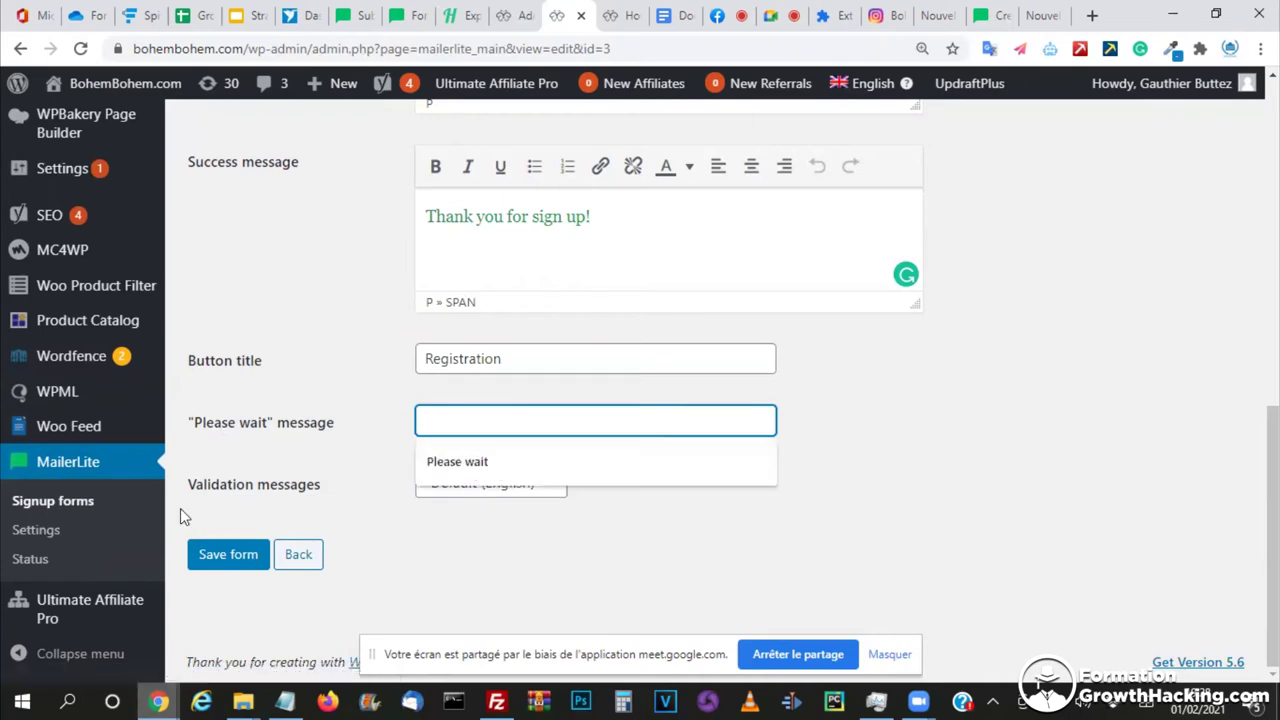
- Try to save the form with the "Please wait" message empty and the default English validation messages
key("Tab")
key("Tab")
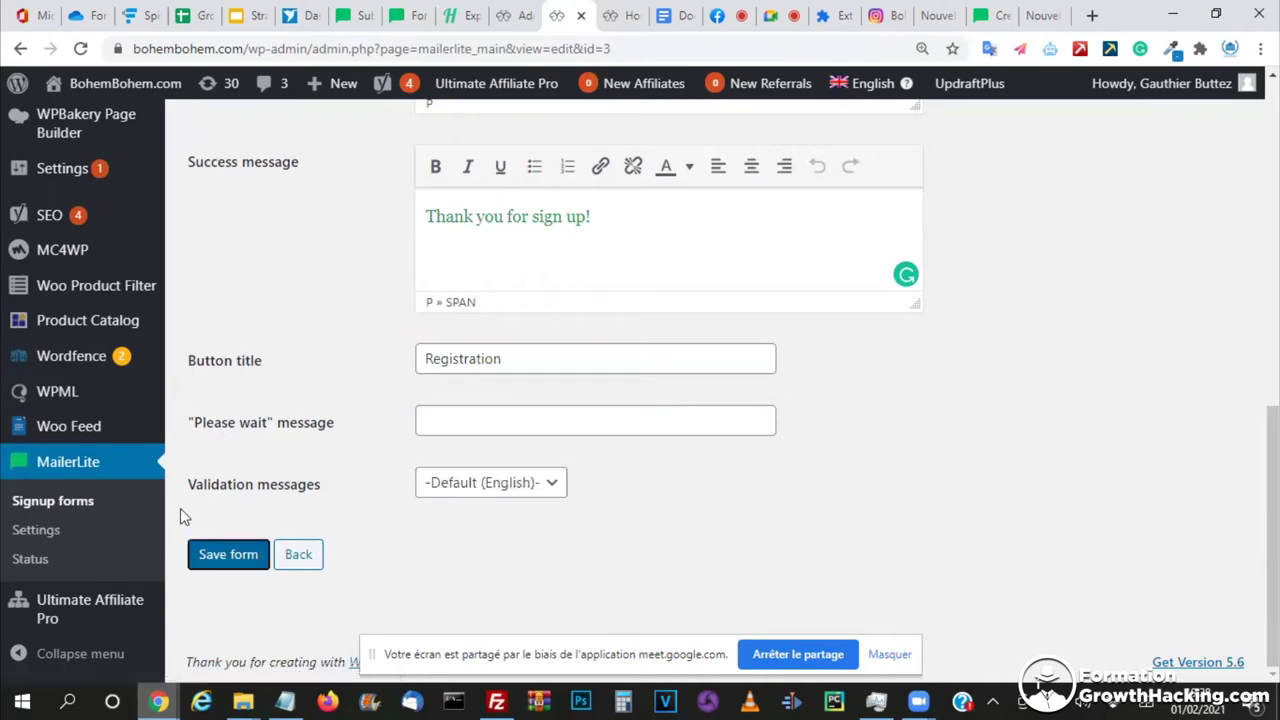
key("Return")
scroll(277, 460, "down", 1)
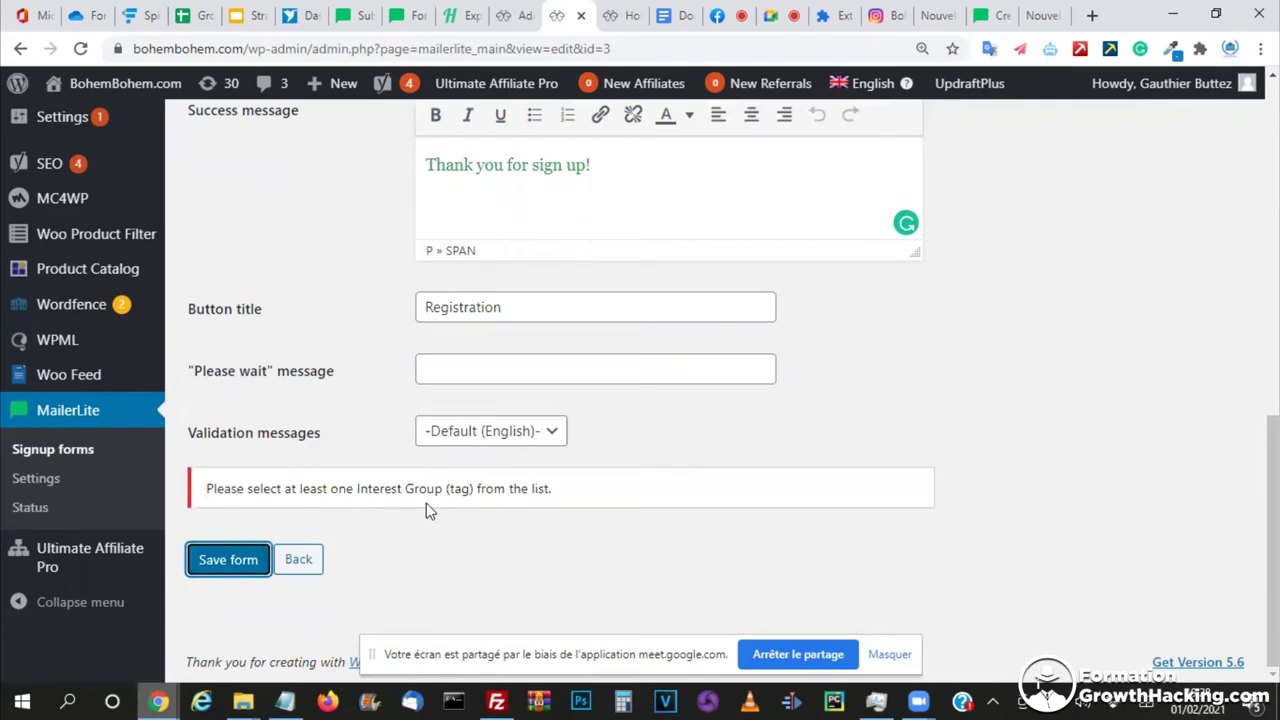
- Subscribe people who submit the form to the unlabelled interest group listed above Spanish
scroll(426, 503, "up", 1)
scroll(426, 503, "up", 5)
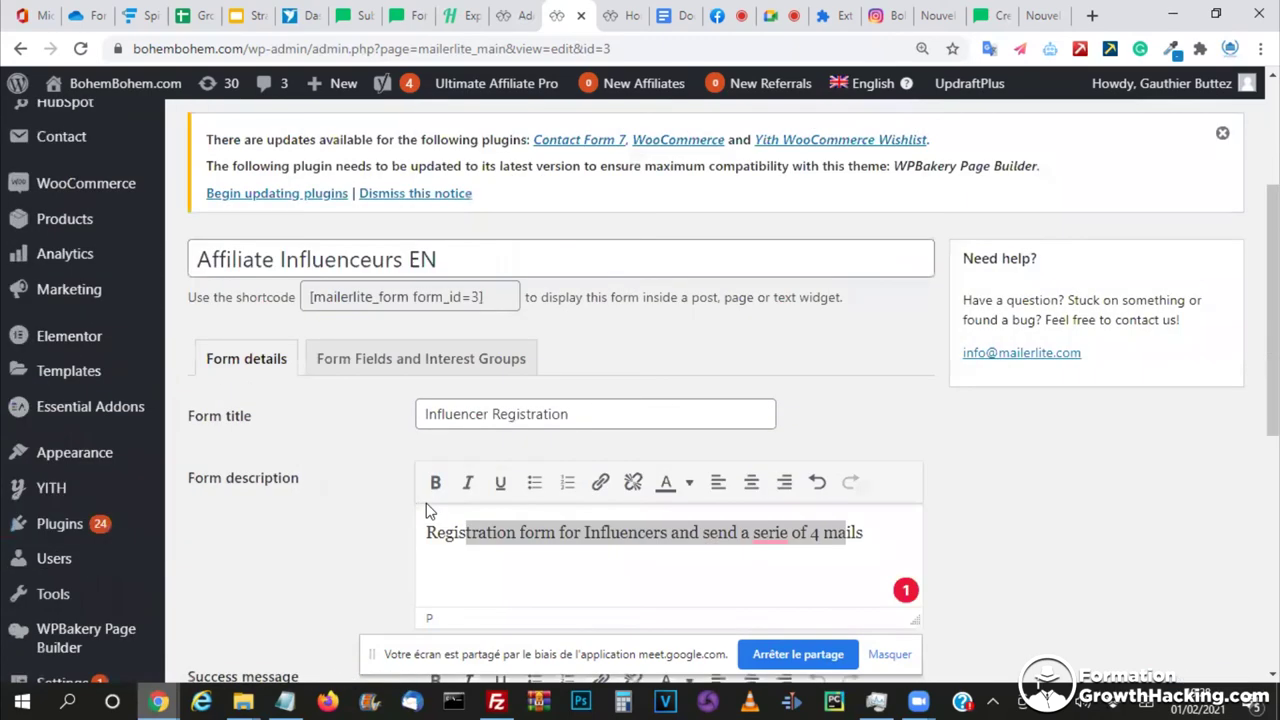
scroll(426, 499, "down", 1)
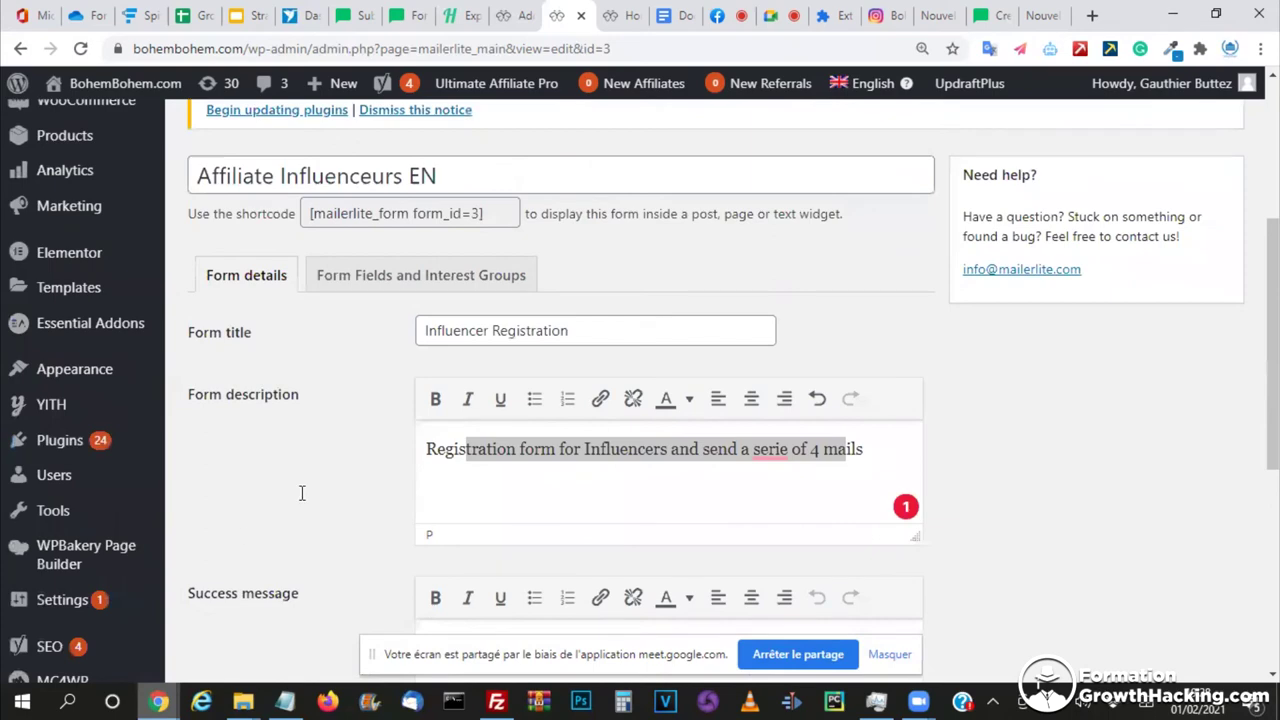
scroll(300, 491, "down", 4)
scroll(277, 500, "up", 2)
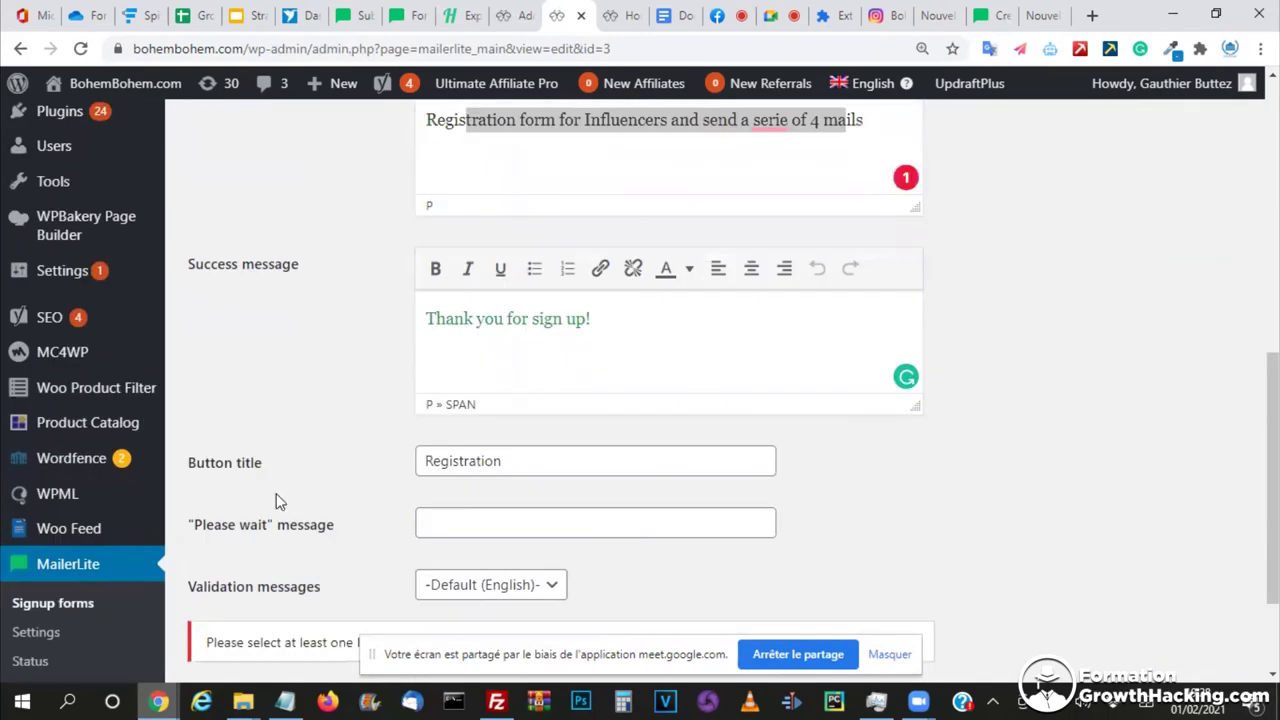
scroll(277, 500, "up", 3)
scroll(371, 294, "up", 1)
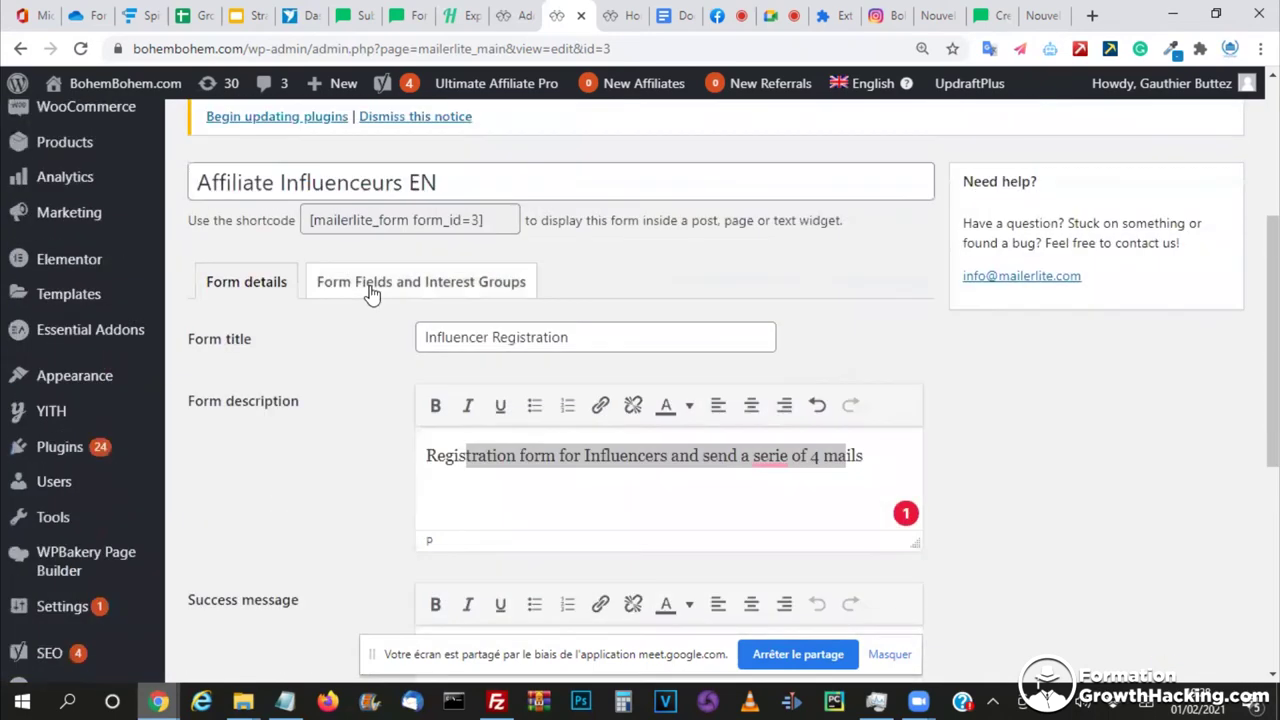
left_click(371, 284)
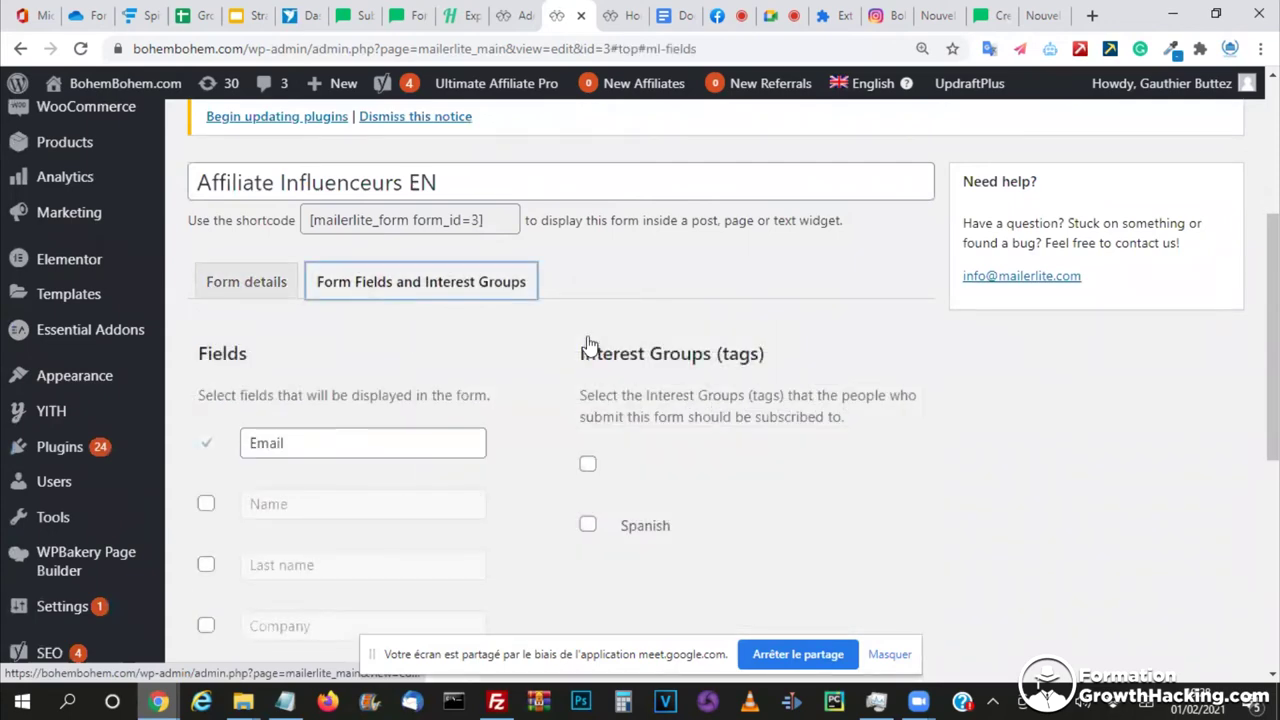
scroll(590, 344, "down", 2)
left_click(630, 339)
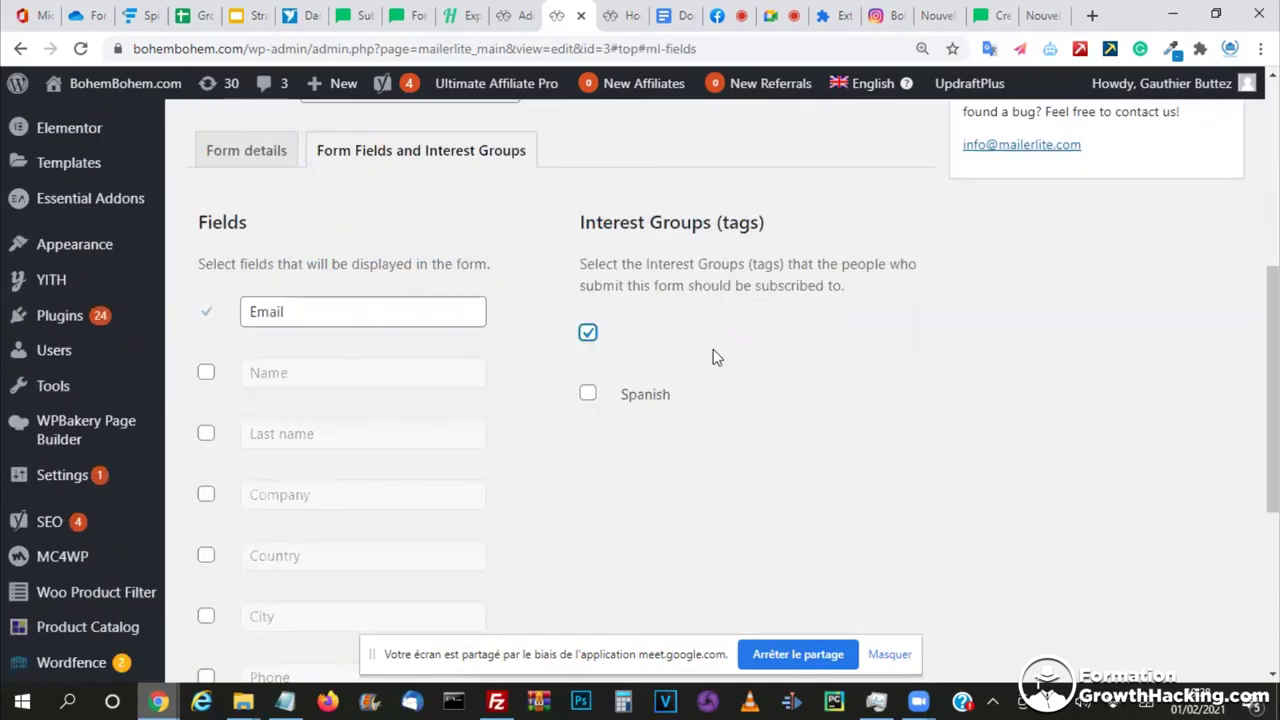
- Display the Name field in the form and relabel it "First name"
left_click(205, 376)
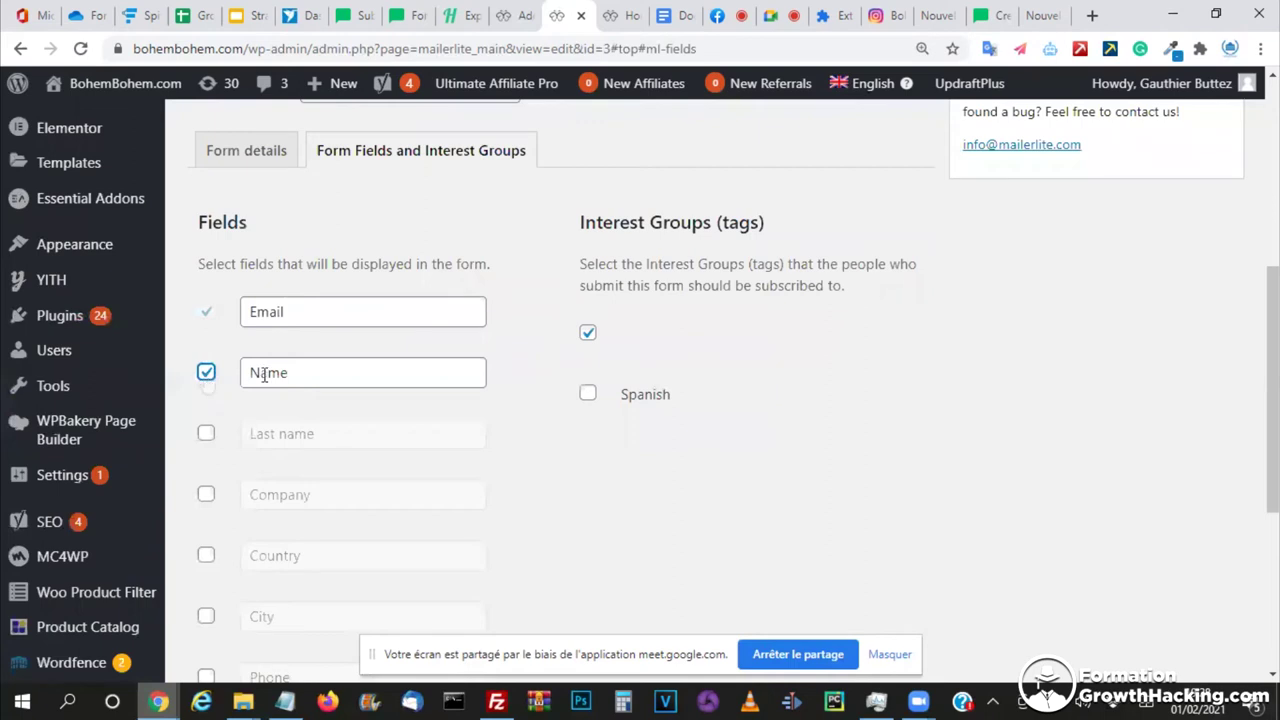
key("Tab")
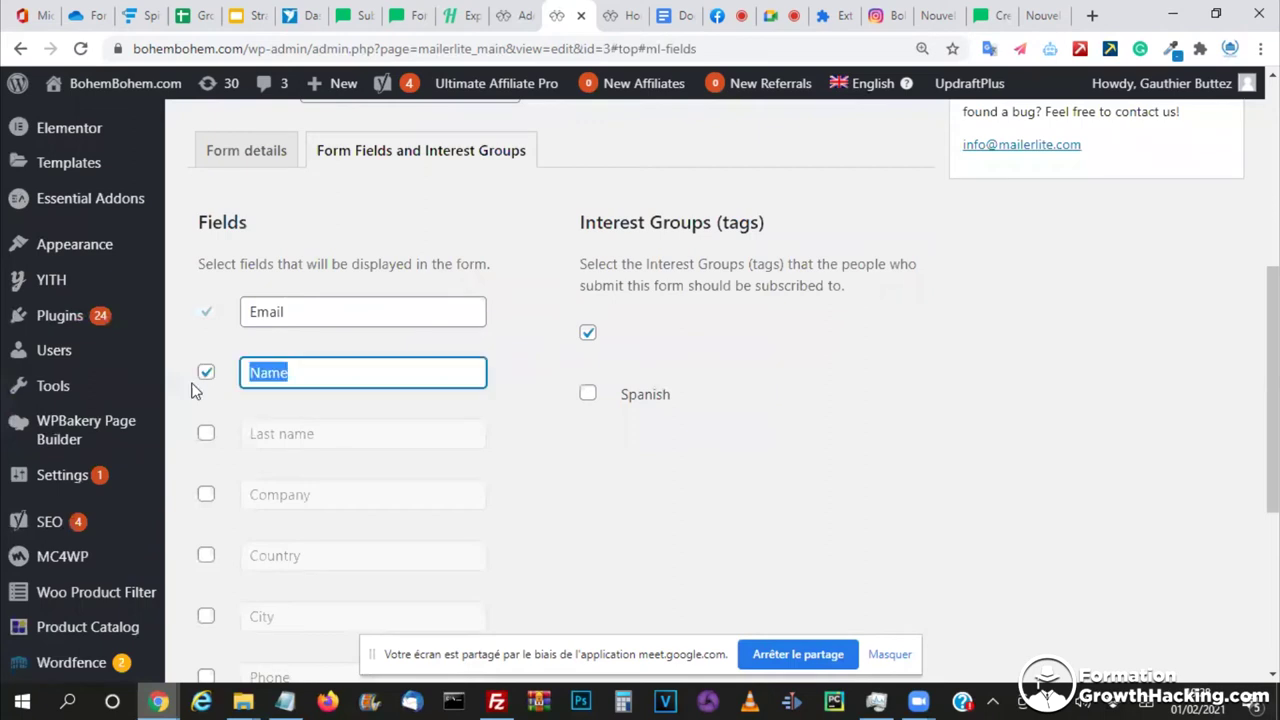
type("Prénom")
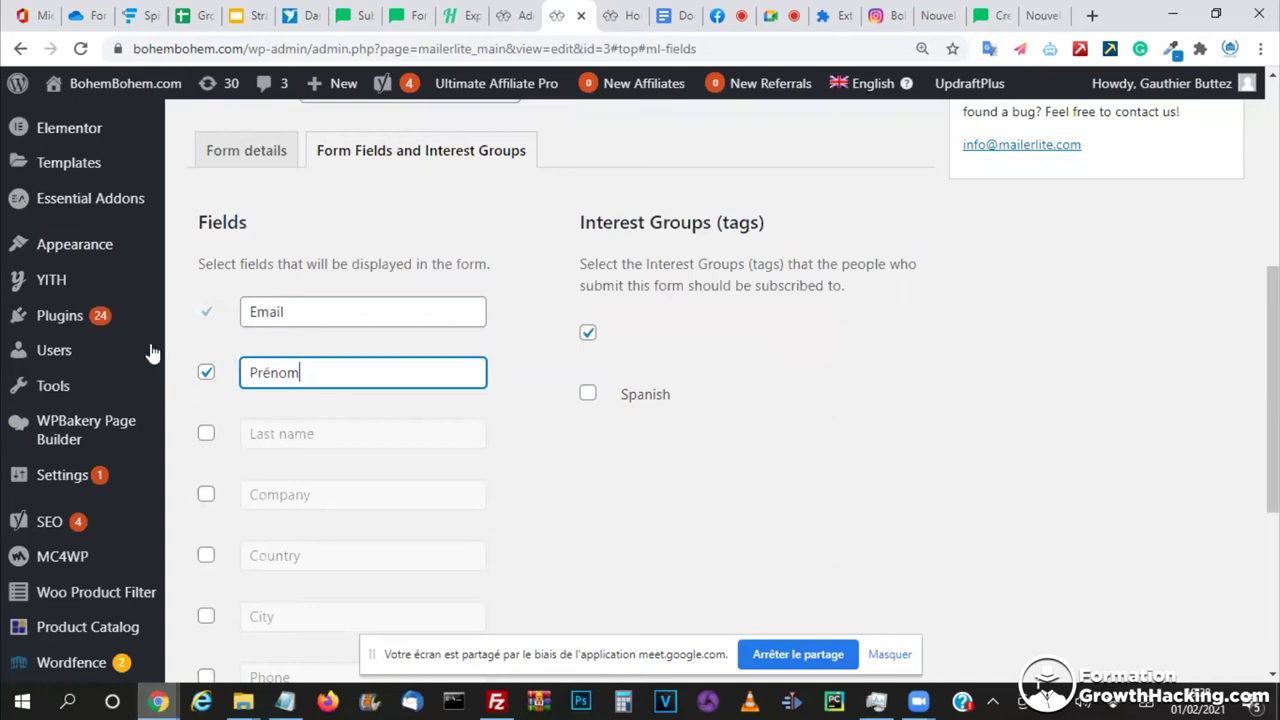
mouse_move(150, 352)
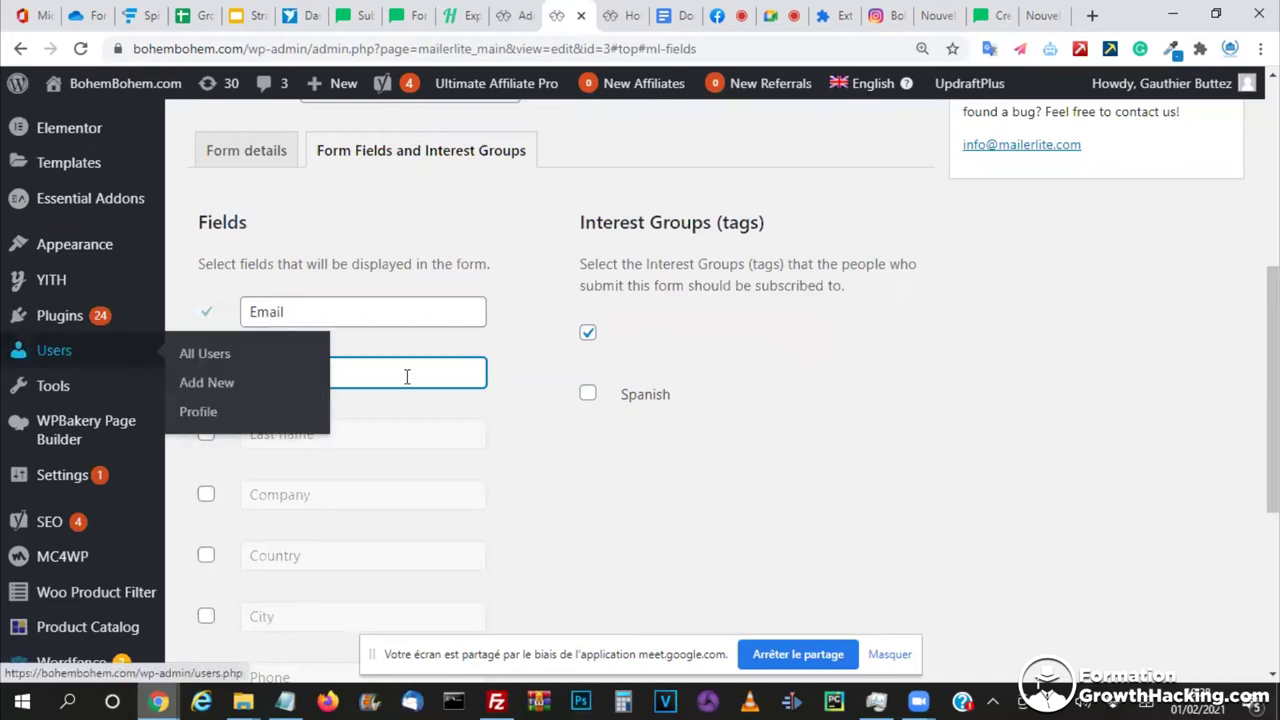
left_click(279, 372)
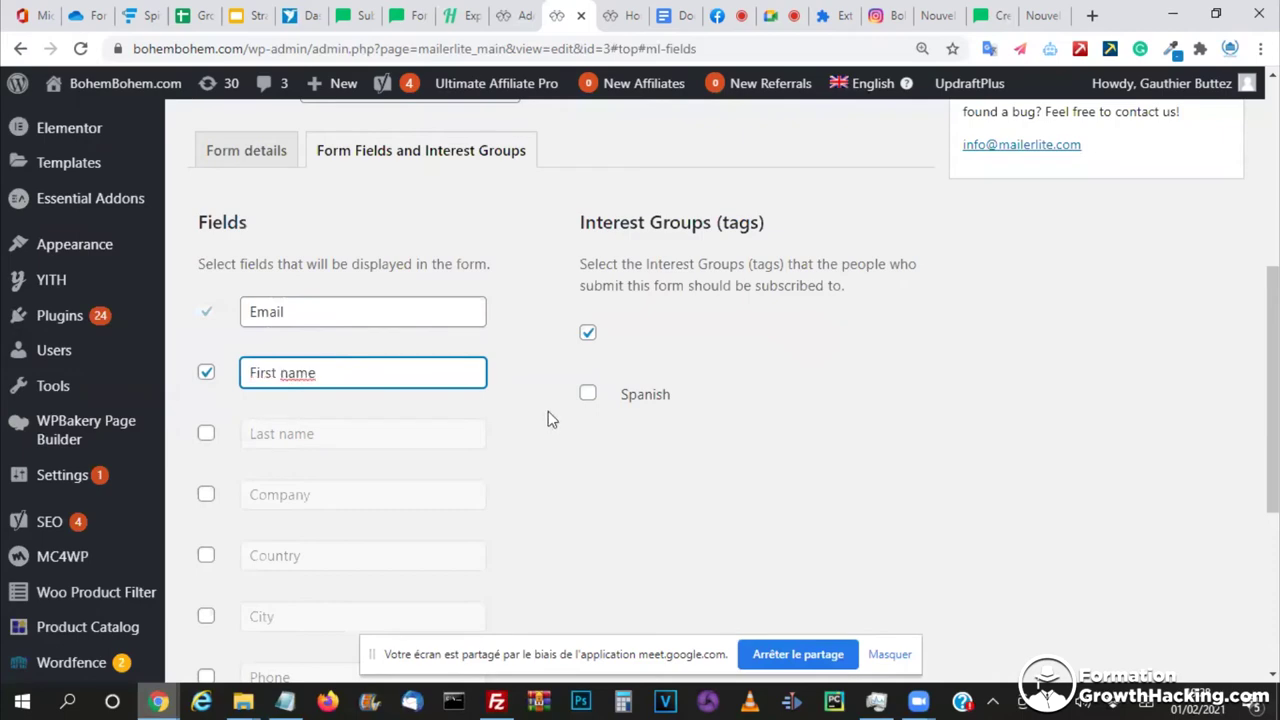
key("Return")
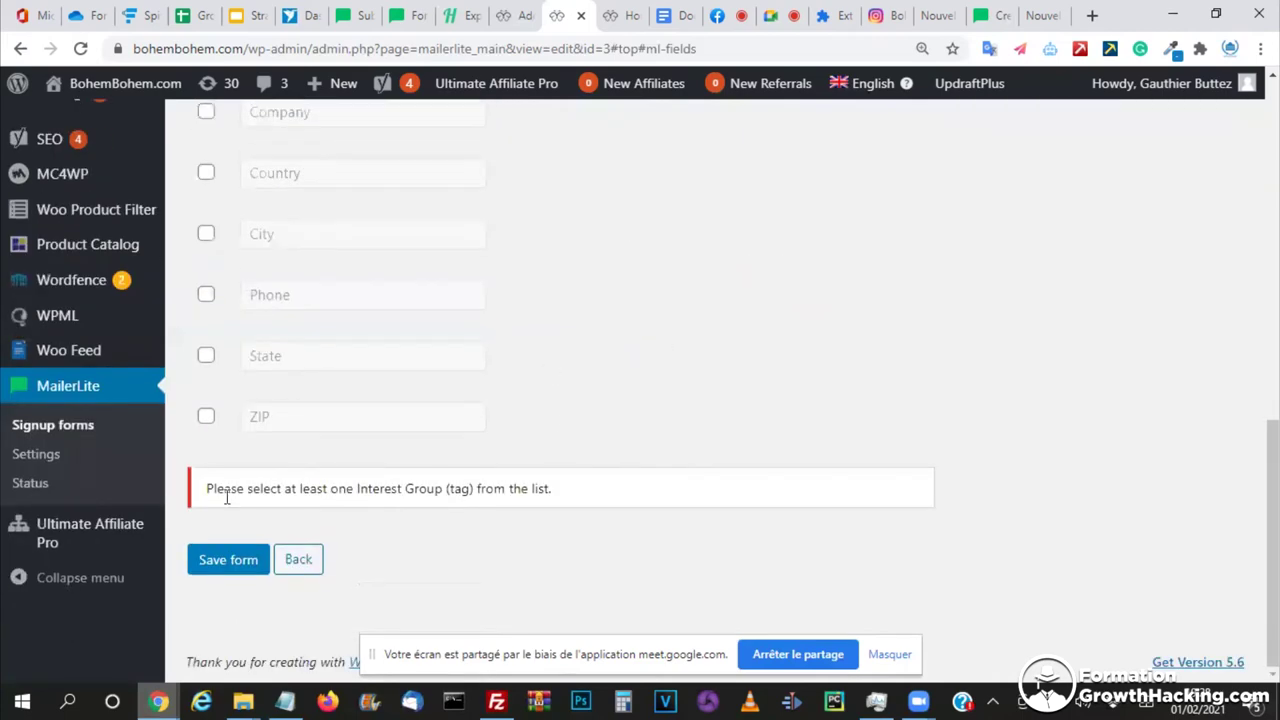
- Enable the Last name, Company and Country fields in the form
scroll(439, 310, "up", 4)
left_click(206, 444)
left_click(206, 505)
left_click(206, 566)
scroll(221, 230, "down", 3)
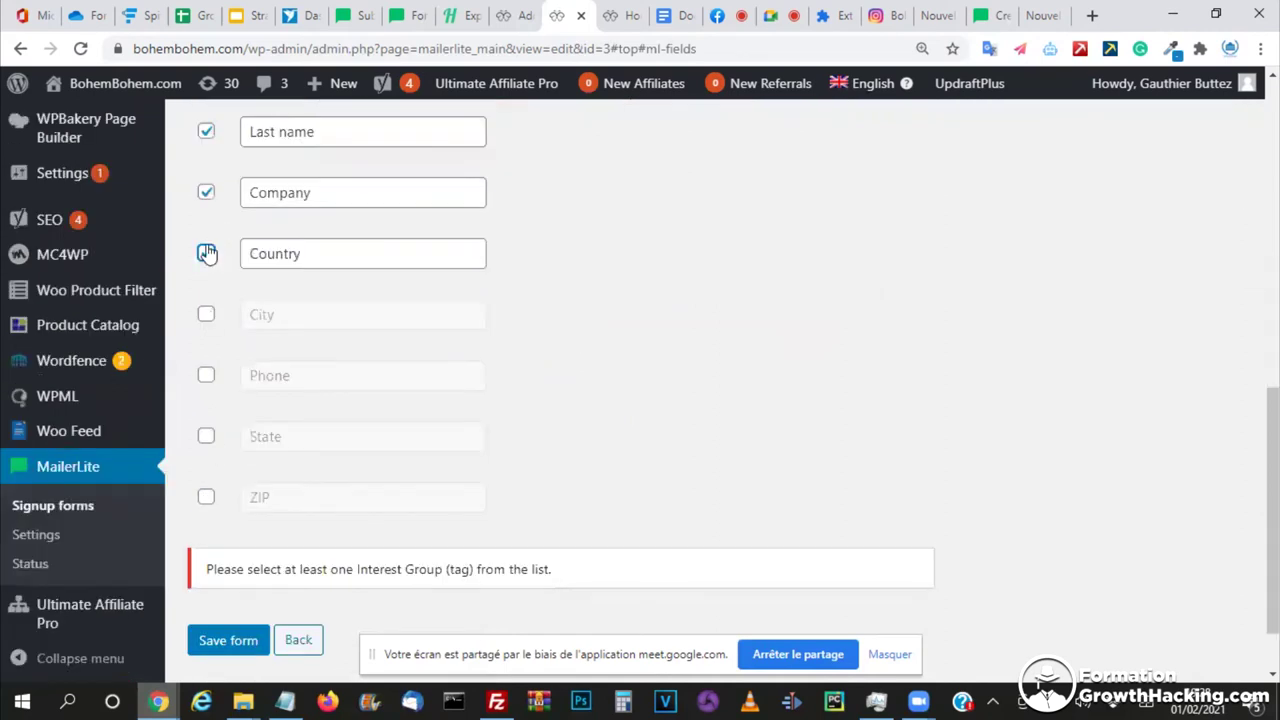
- Disable the extra Last name, Company and Country fields, keeping only Email and First name in the form
left_click(205, 193)
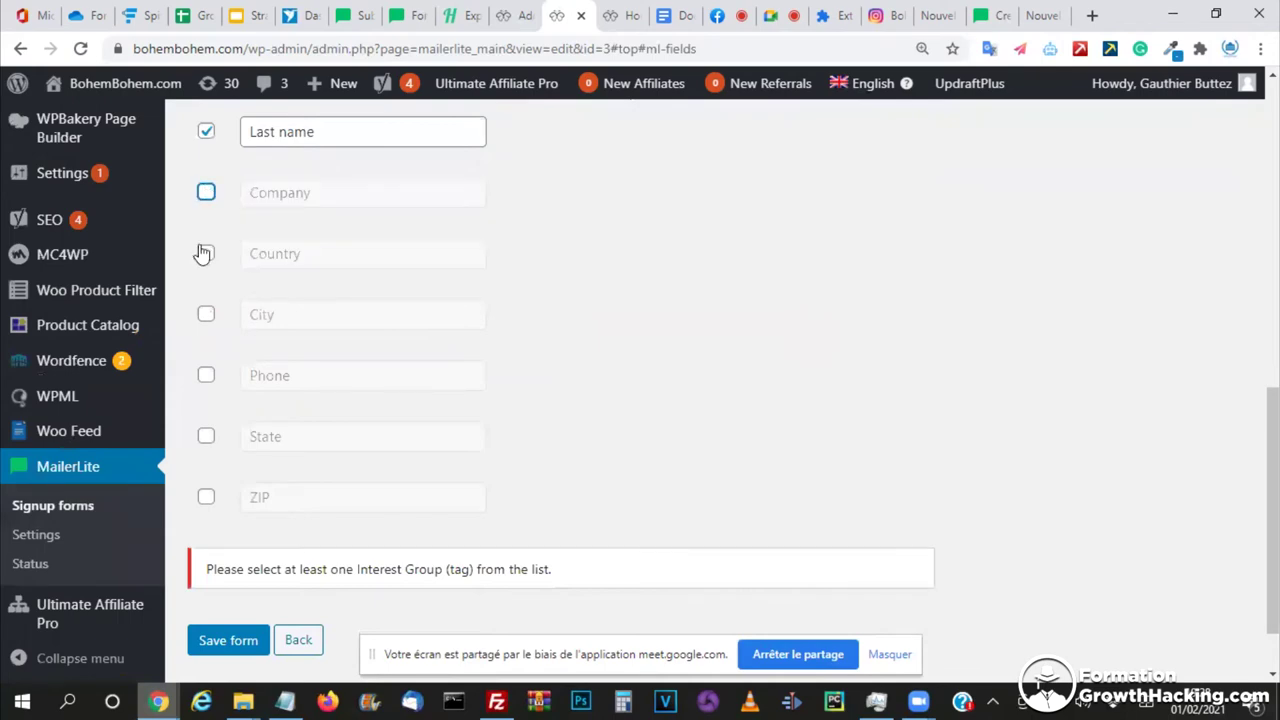
scroll(200, 240, "up", 1)
left_click(197, 199)
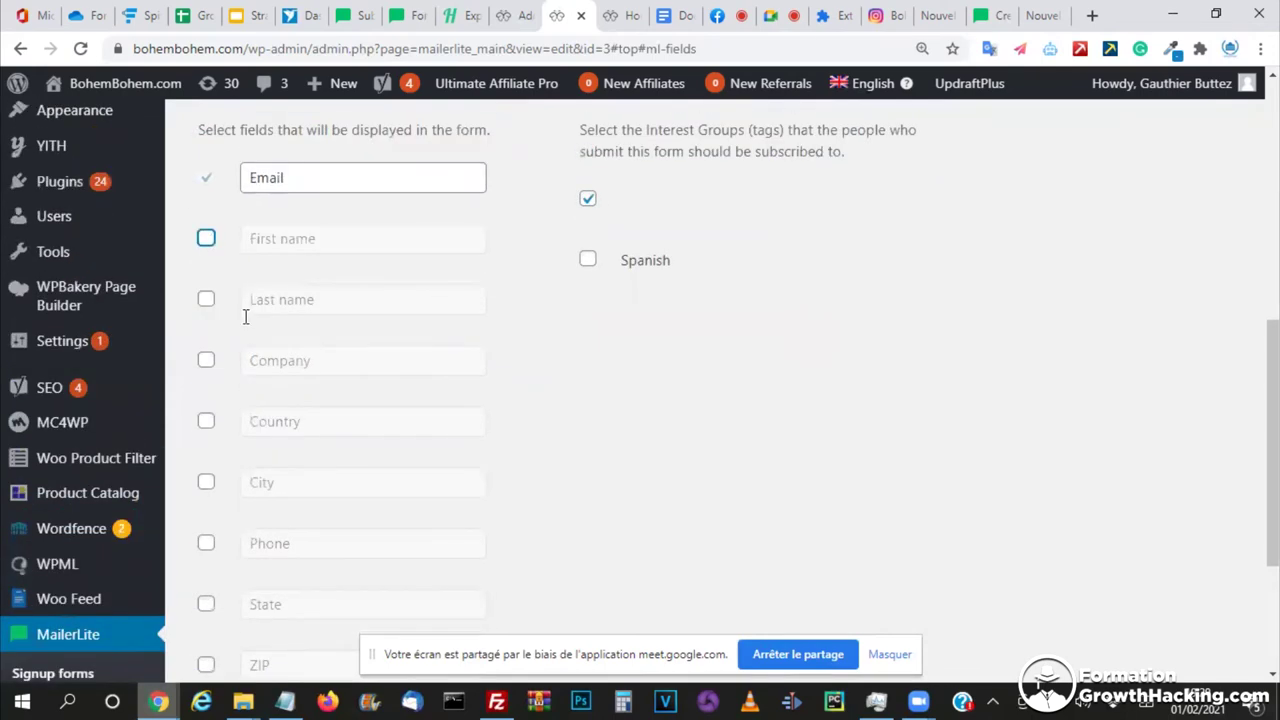
scroll(243, 314, "up", 1)
key("space")
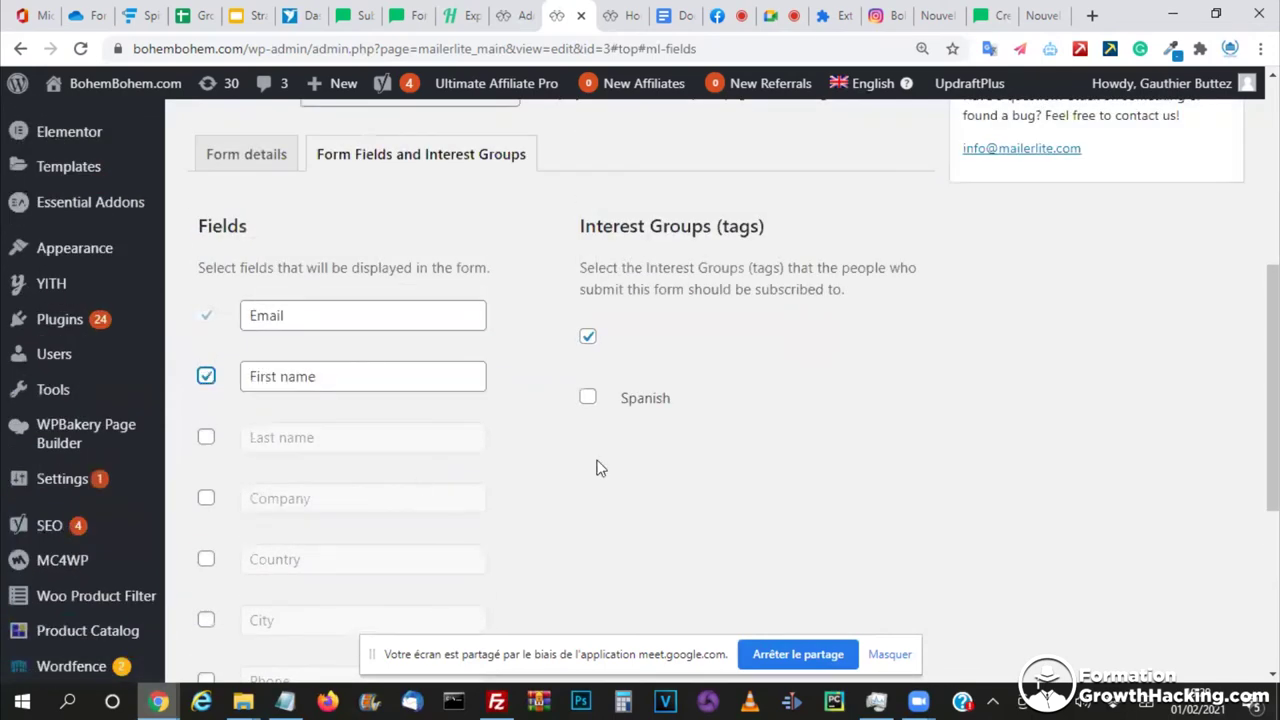
- Save the signup form and review its details and shortcode on the saved form page
scroll(600, 468, "down", 2)
scroll(600, 468, "down", 2)
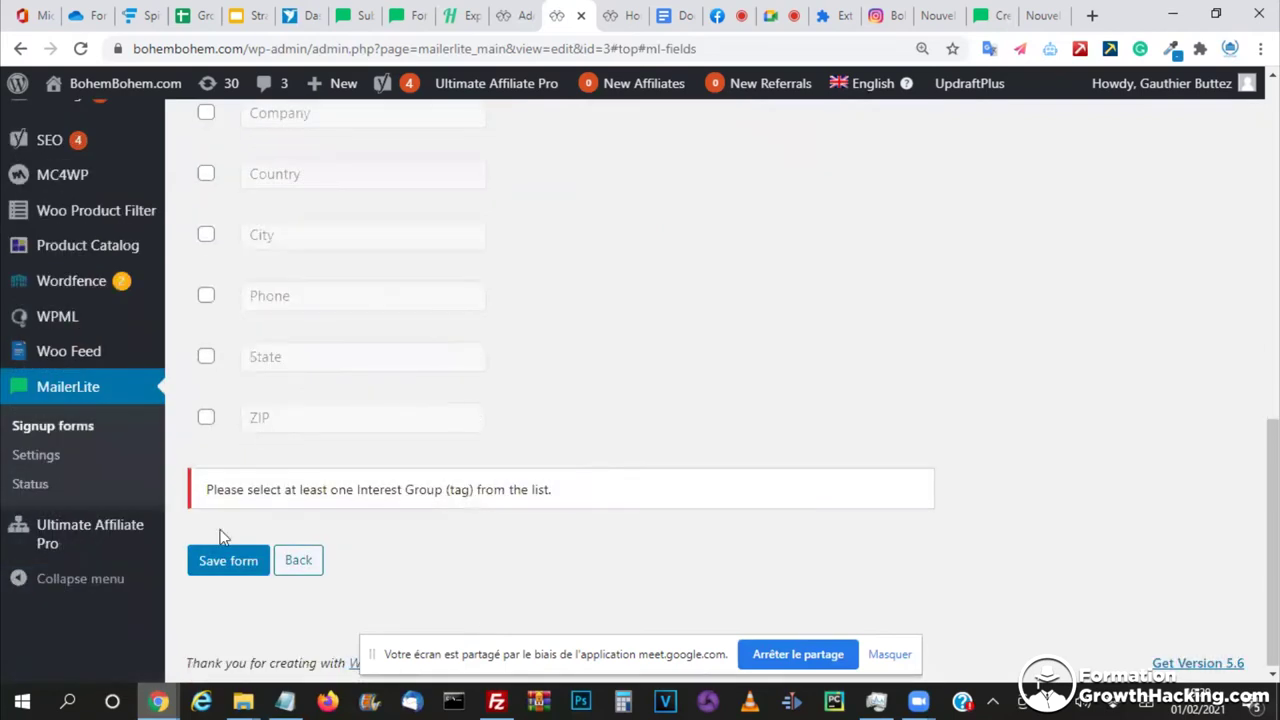
left_click(224, 547)
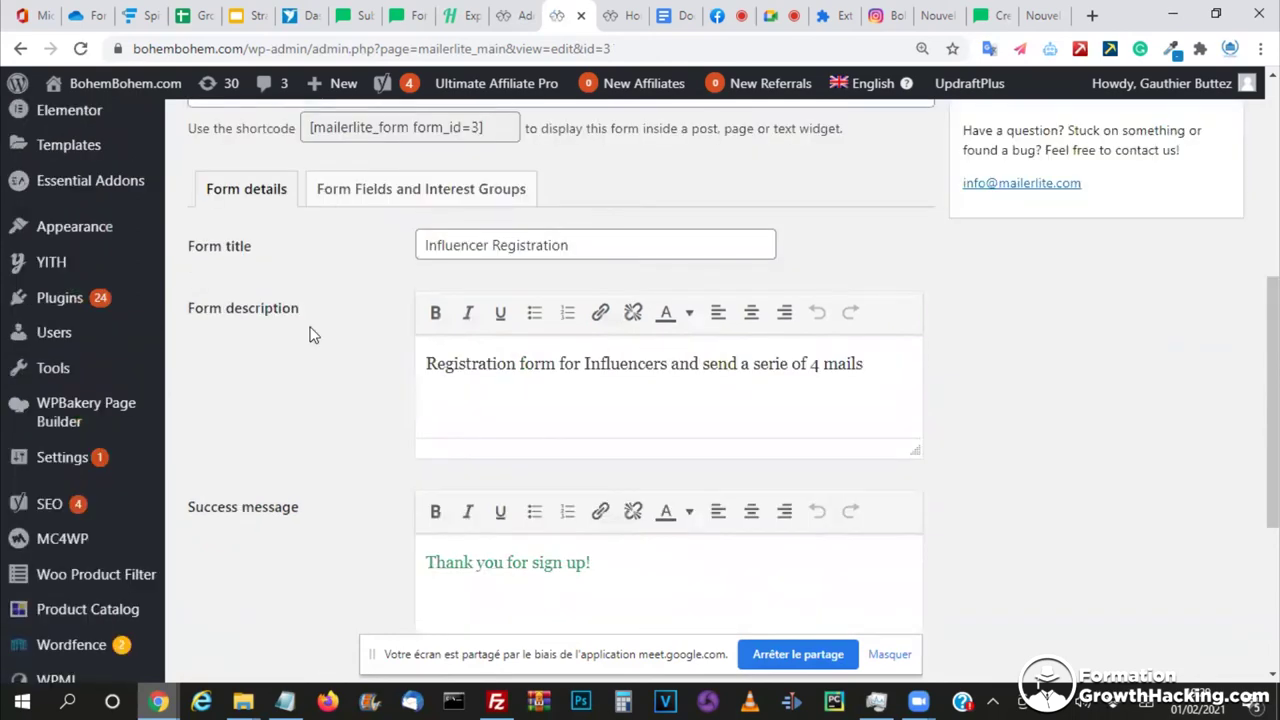
scroll(363, 362, "up", 4)
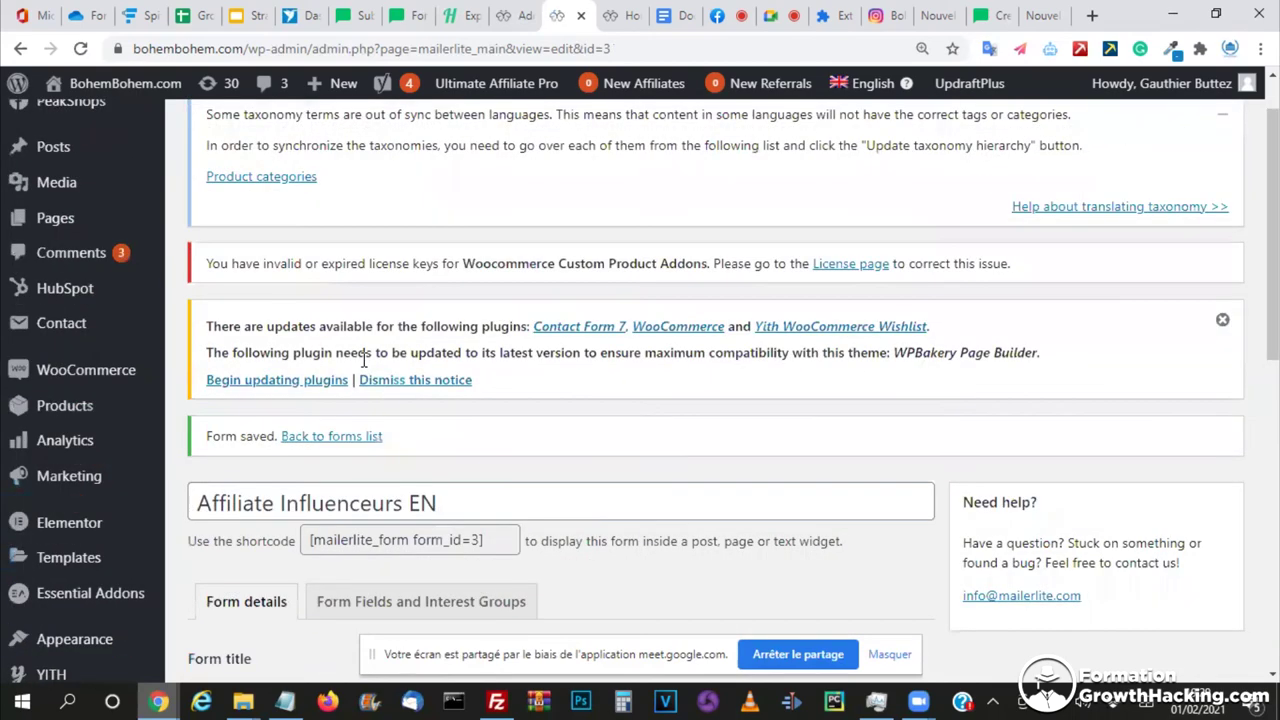
scroll(363, 362, "down", 4)
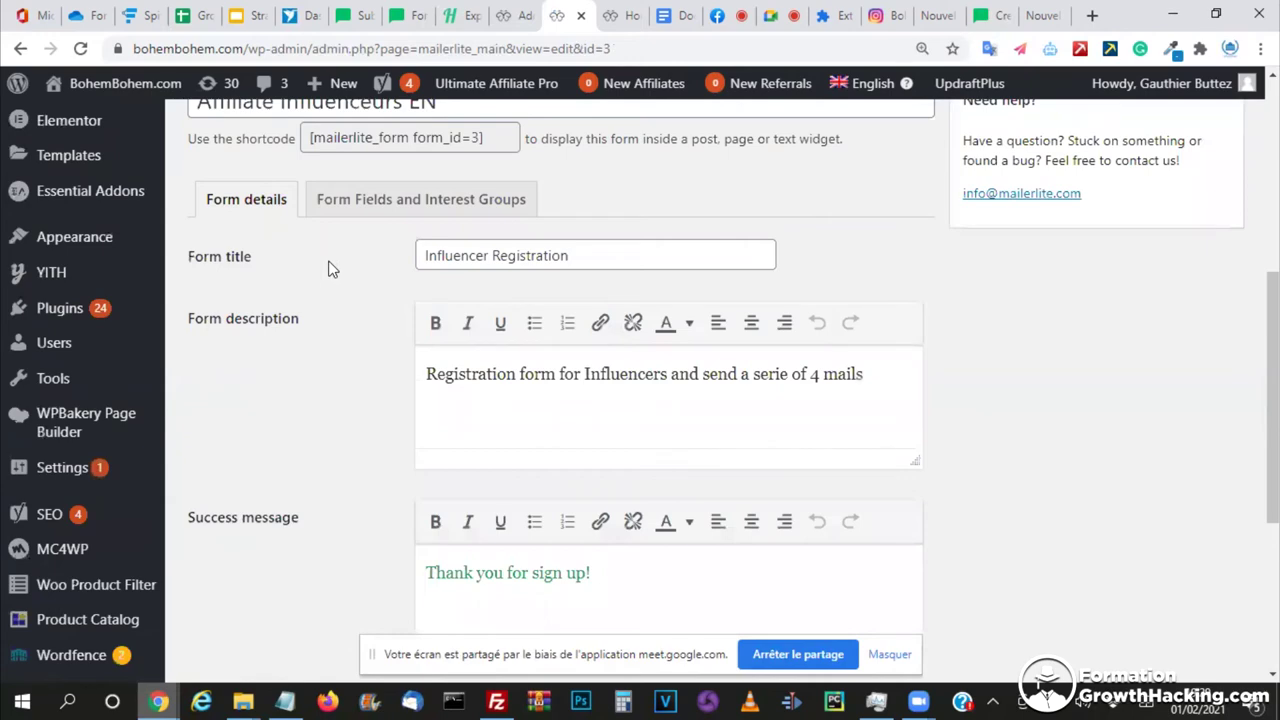
scroll(249, 251, "down", 2)
scroll(300, 175, "up", 2)
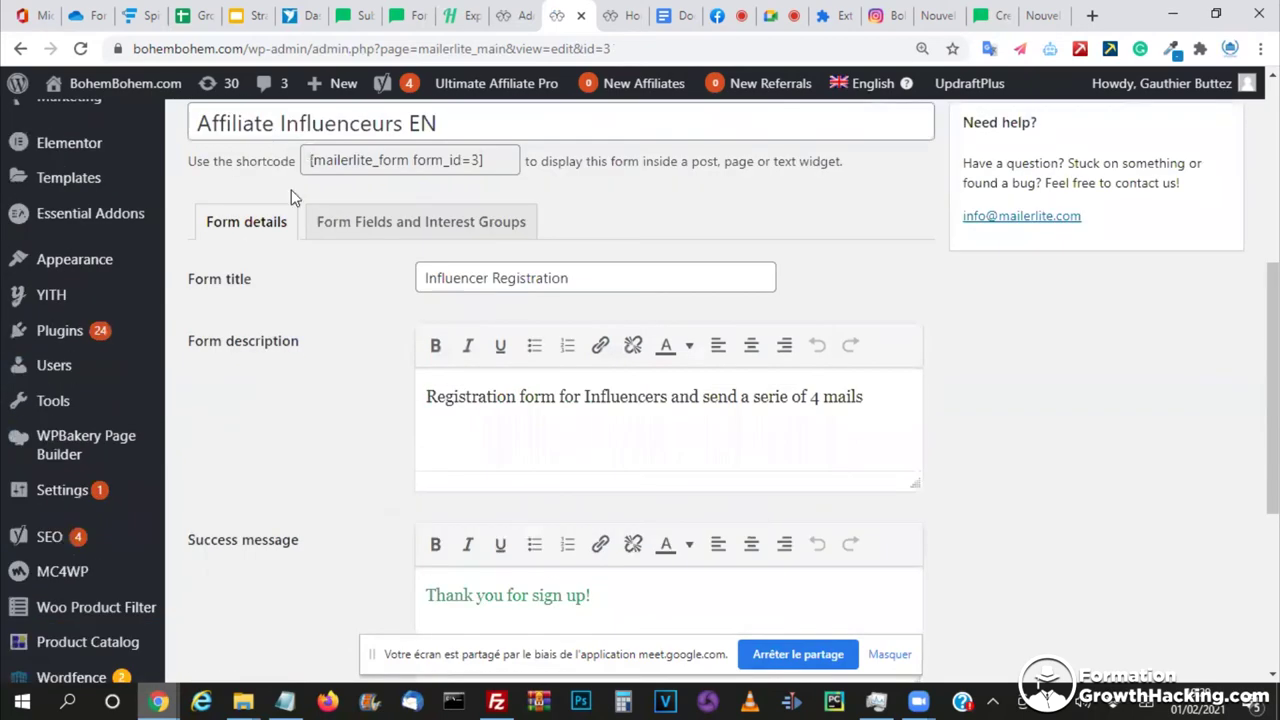
scroll(291, 189, "up", 2)
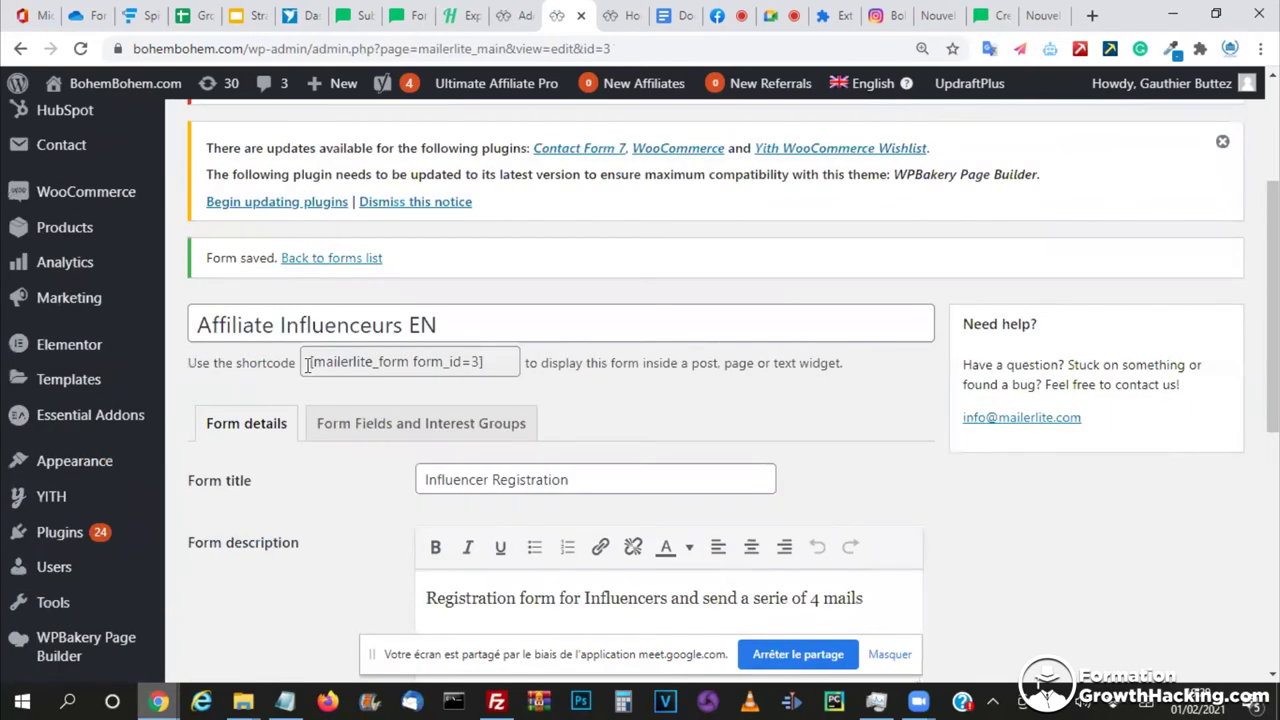
- Dismiss the plugin update notice and collapse the taxonomy sync notice above the signup form
left_click(308, 364)
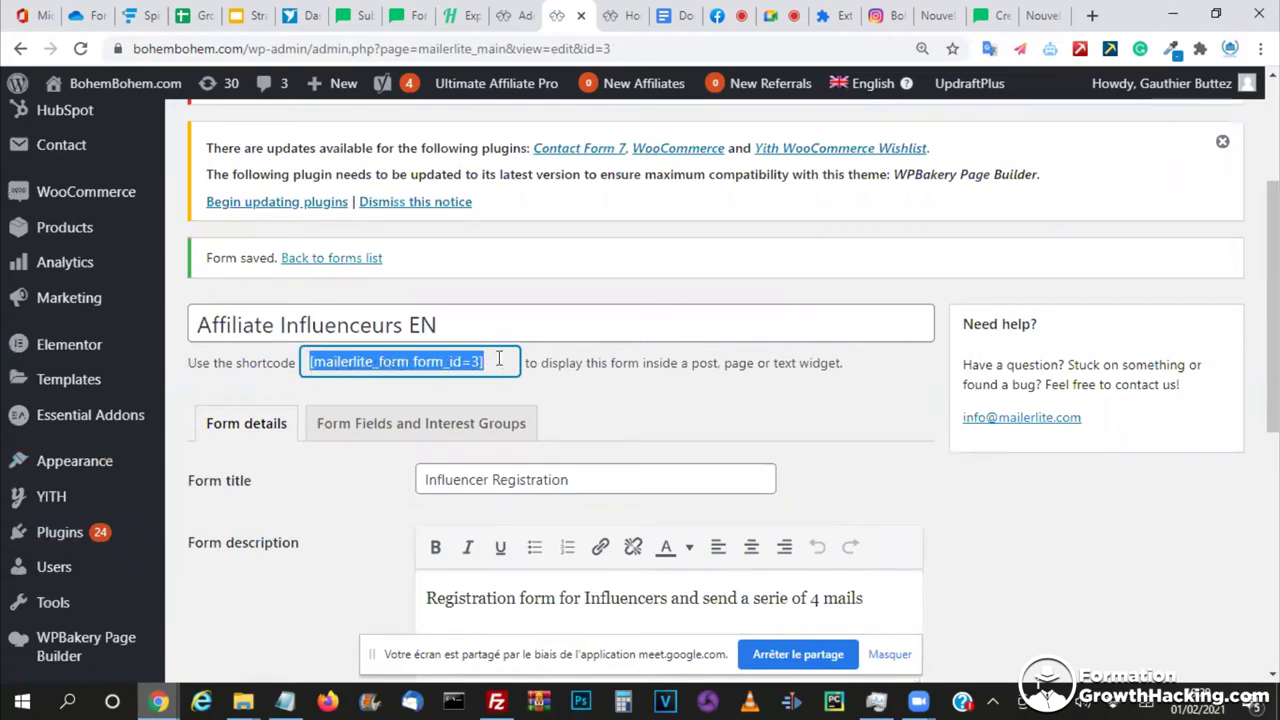
scroll(1175, 372, "up", 3)
left_click(1222, 386)
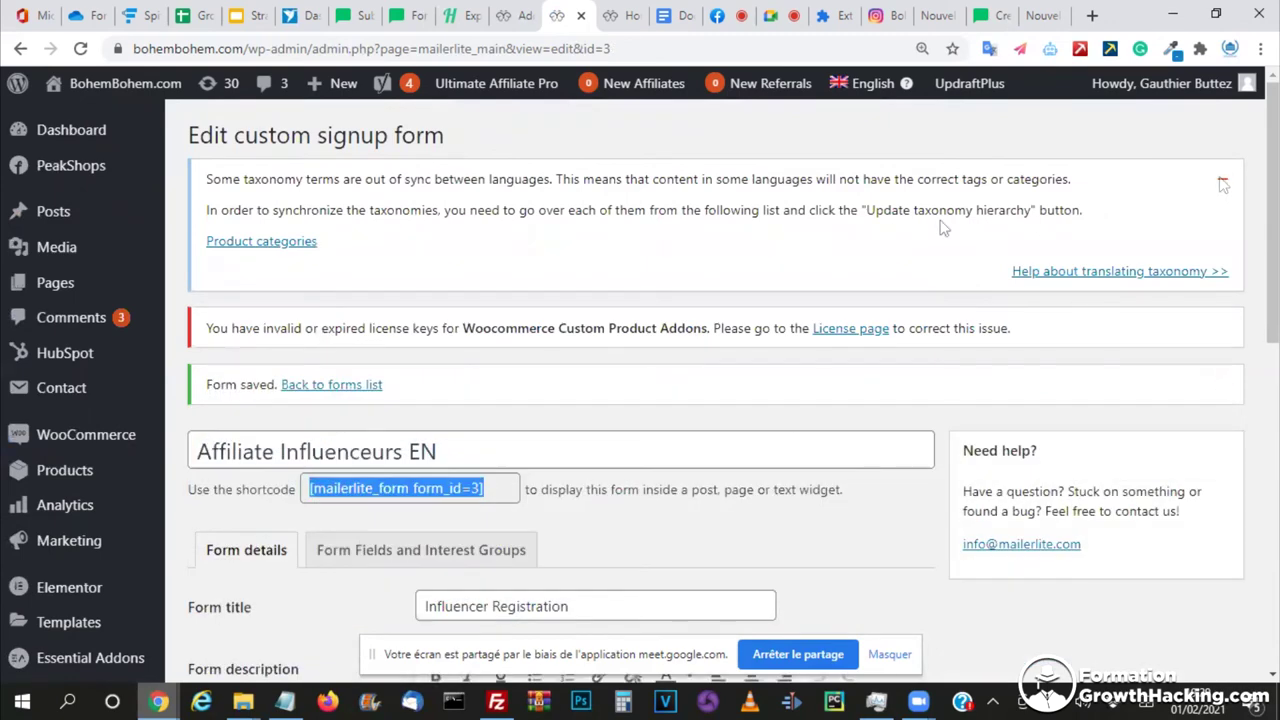
left_click(1219, 182)
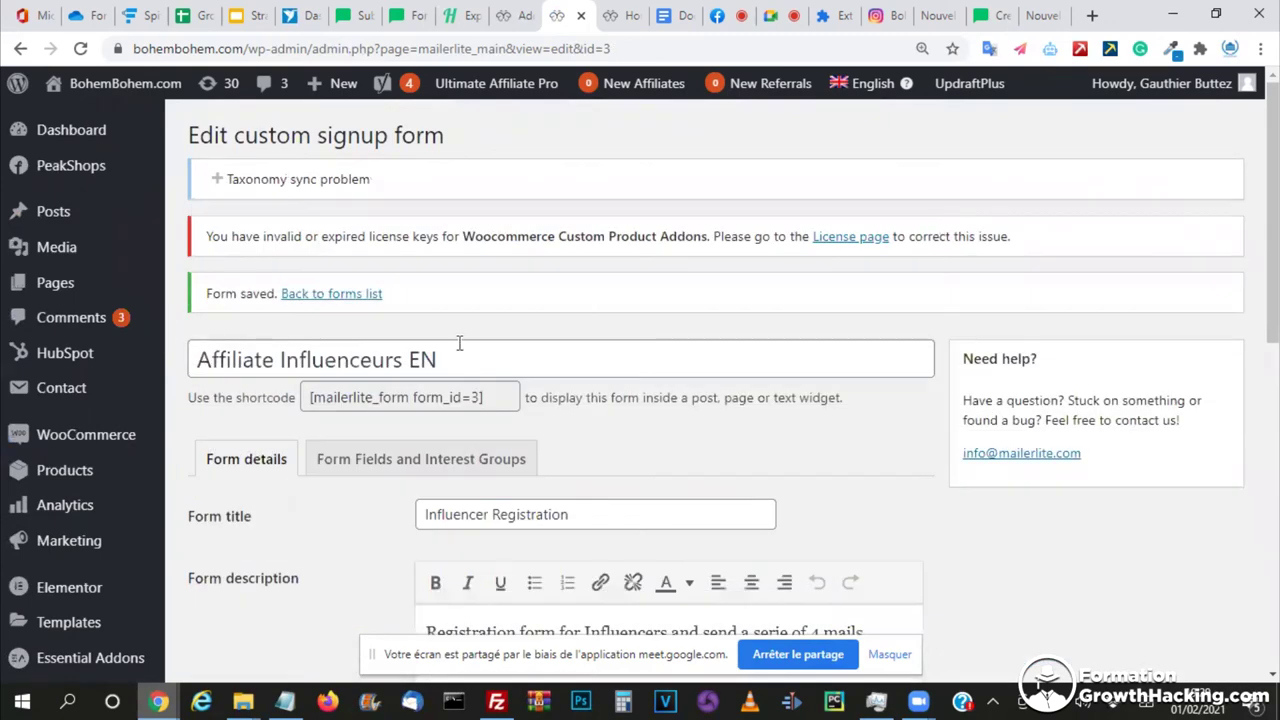
- Copy the shortcode [mailerlite_form form_id=3] of the Affiliate Influenceurs EN form
triple_click(509, 355)
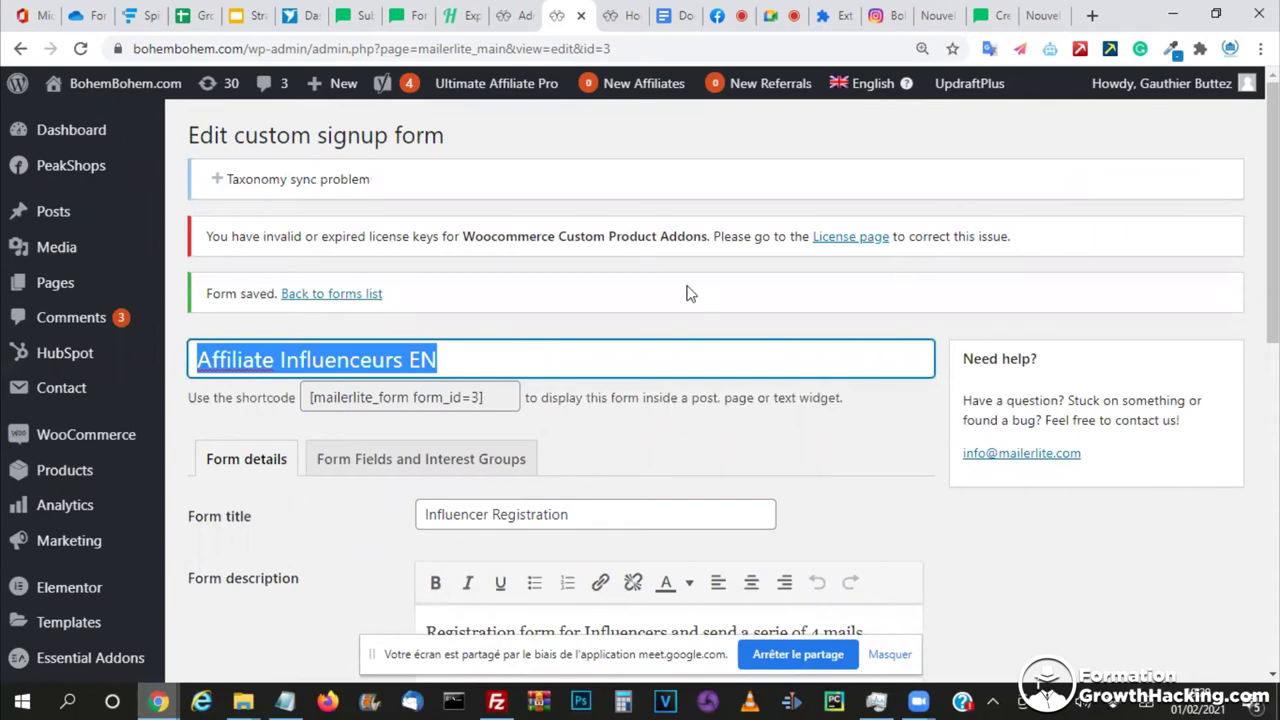
left_click(445, 398)
key("ctrl+c")
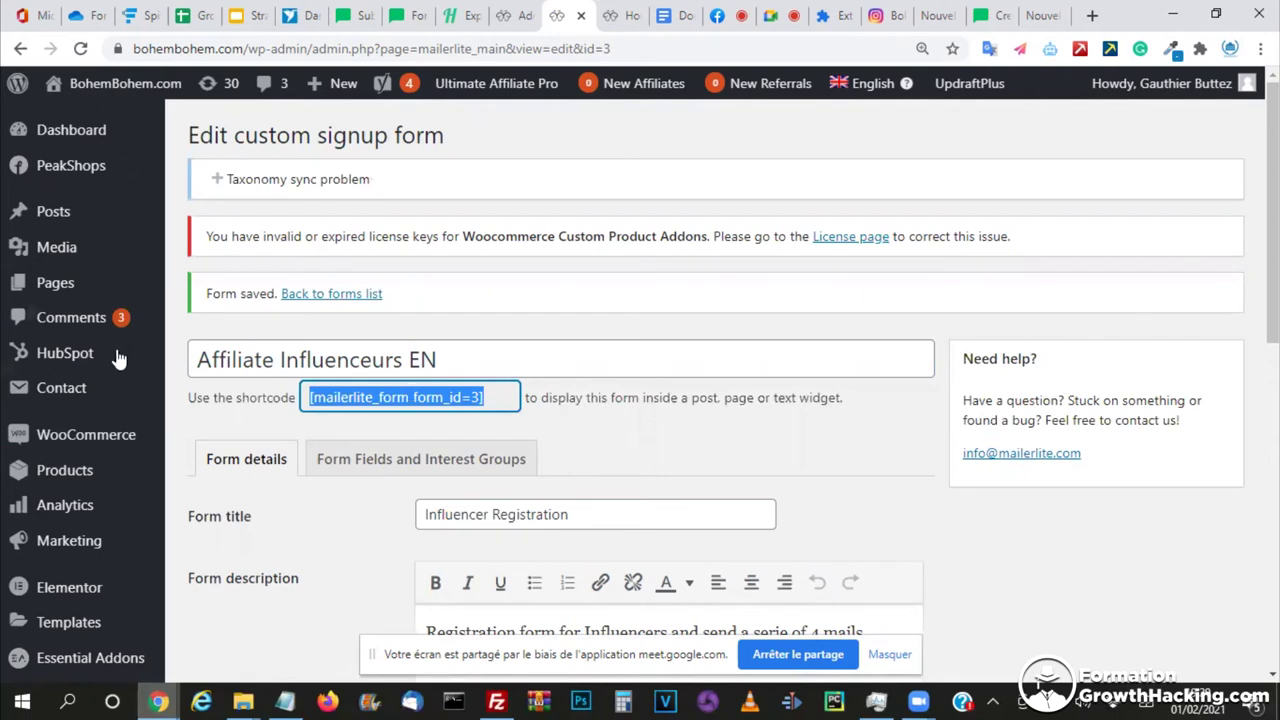
- Start a new WordPress page in a separate browser tab and close the editor's introductory pop-ups
mouse_move(52, 290)
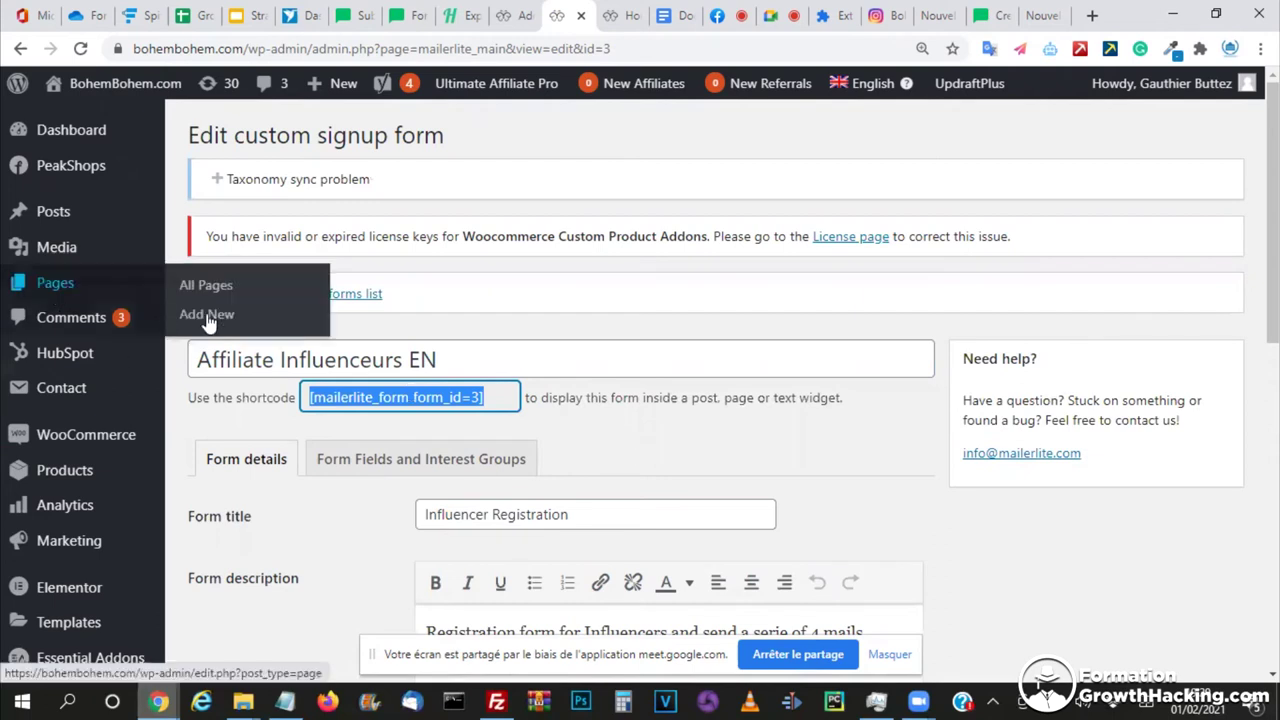
left_click(208, 316, "ctrl")
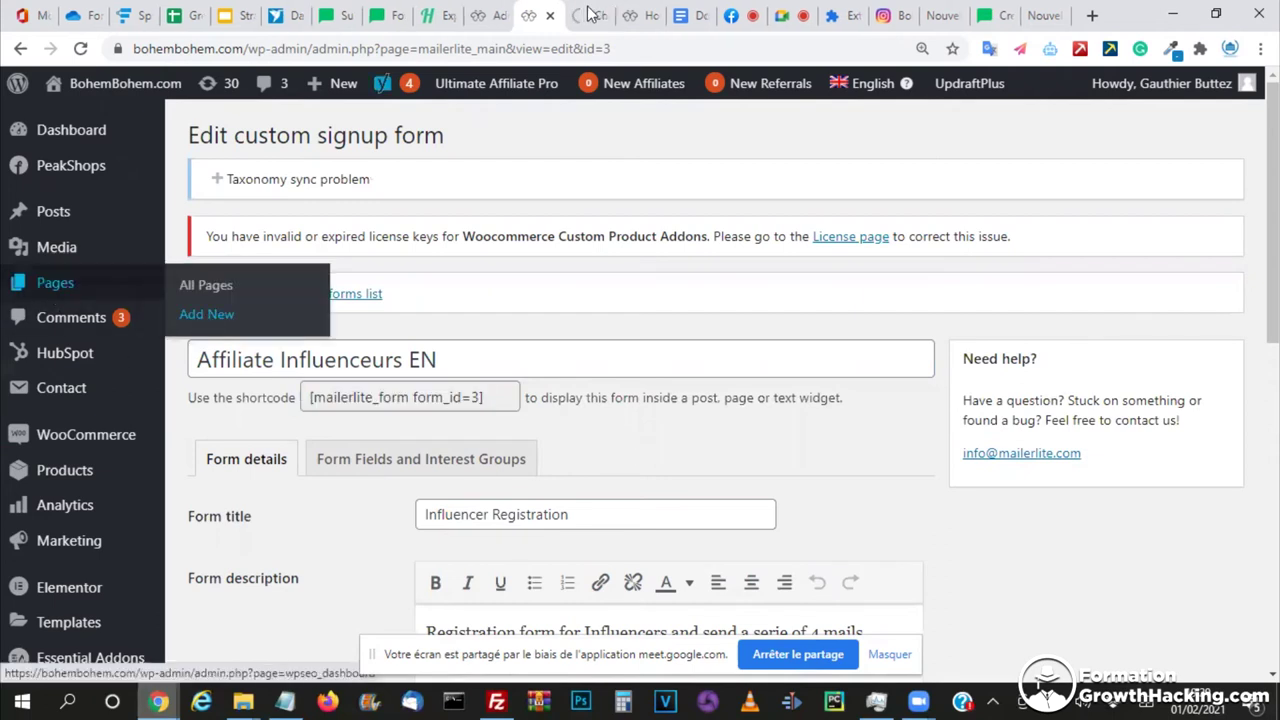
key("ctrl+Tab")
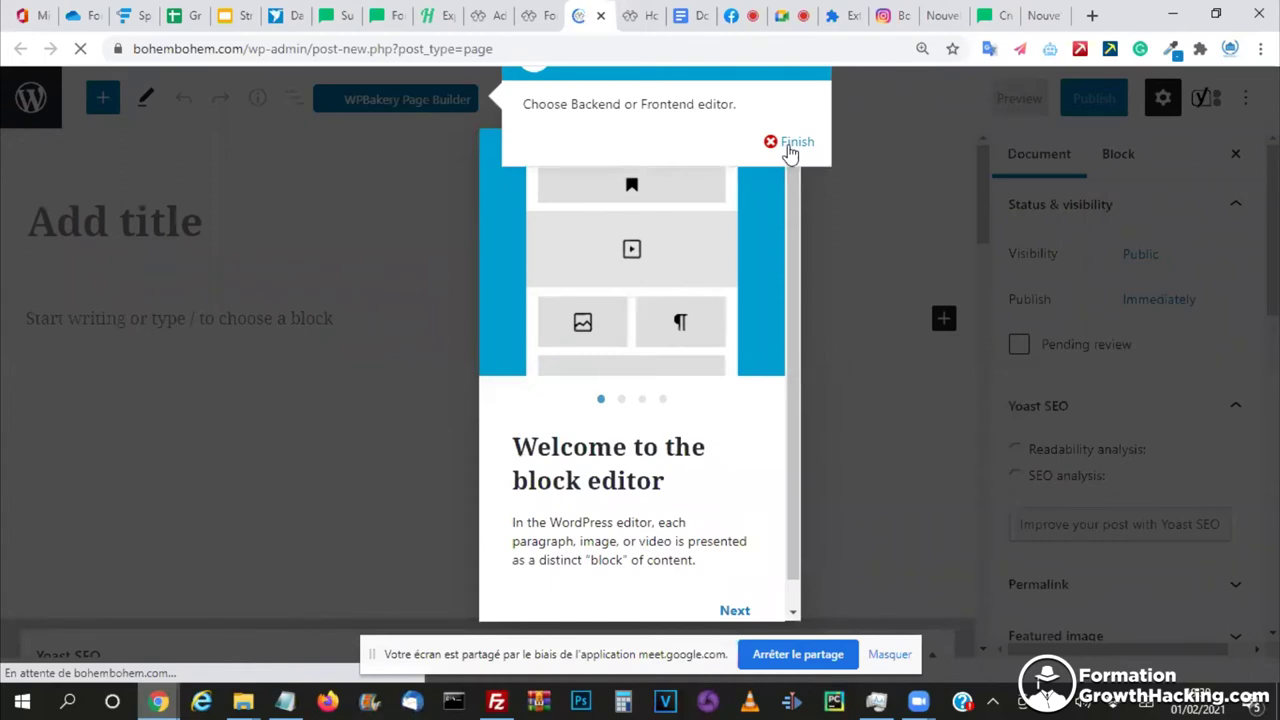
left_click(790, 146)
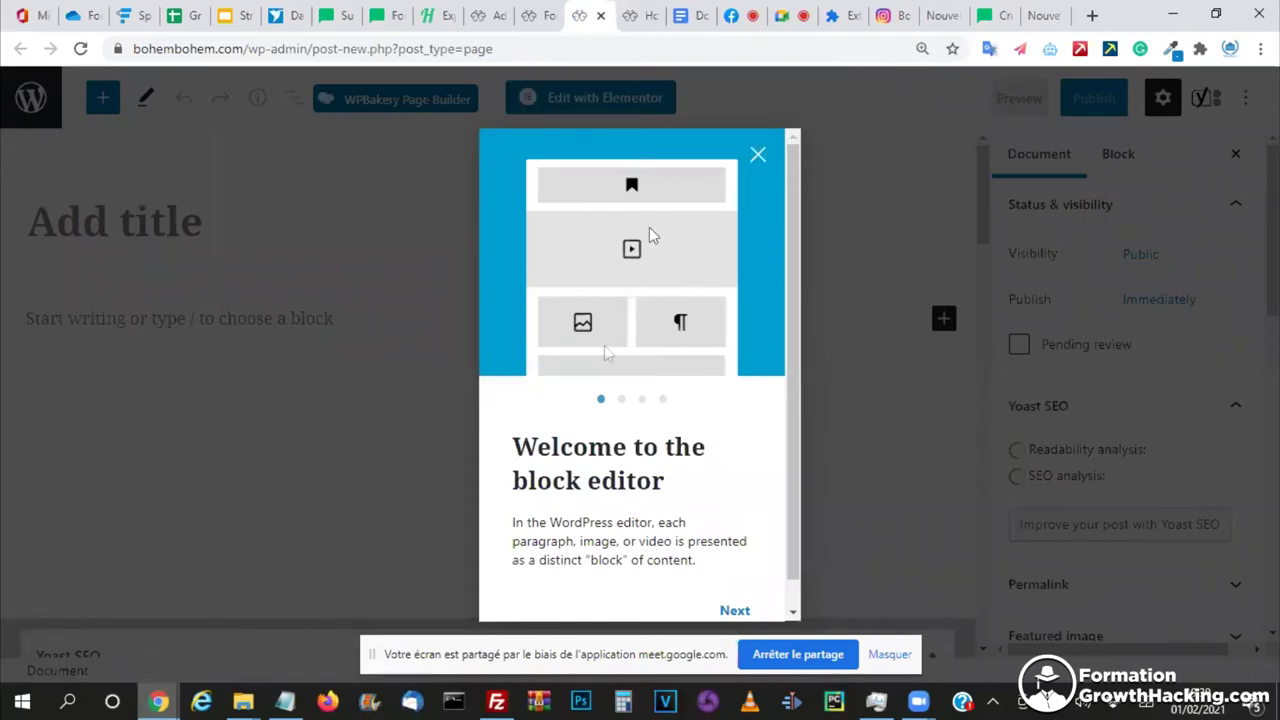
key("Escape")
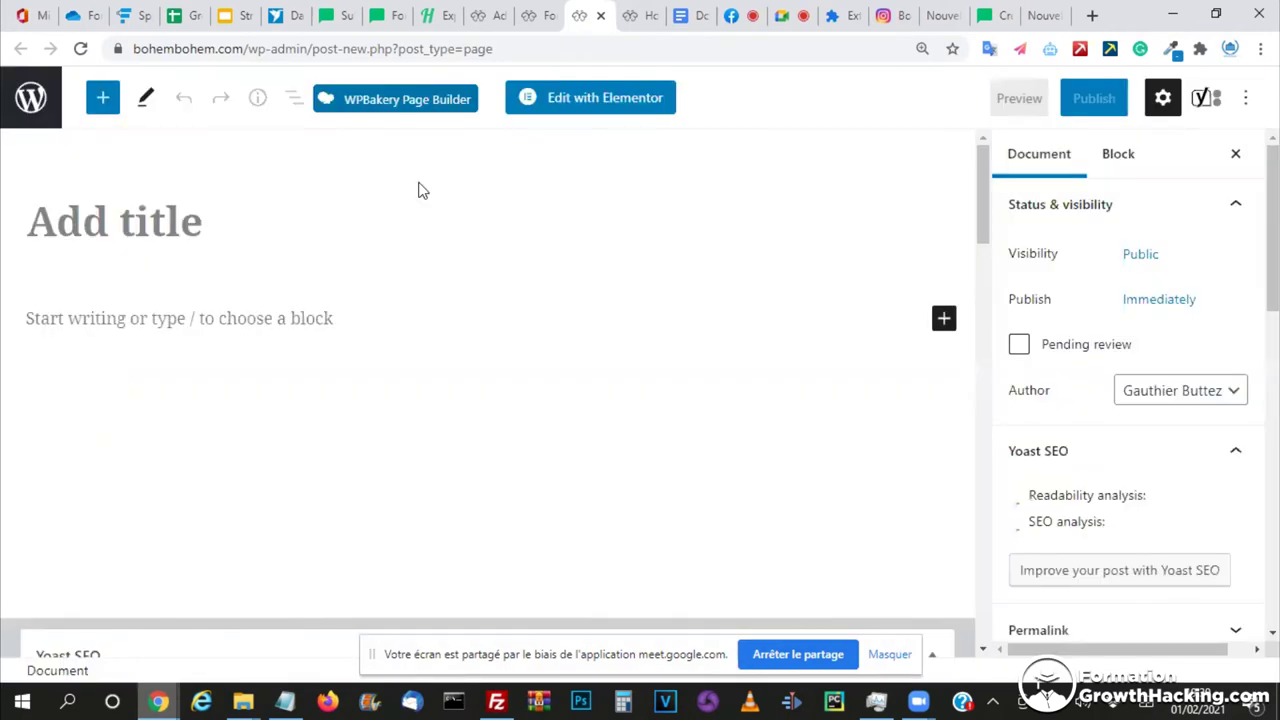
left_click(213, 230)
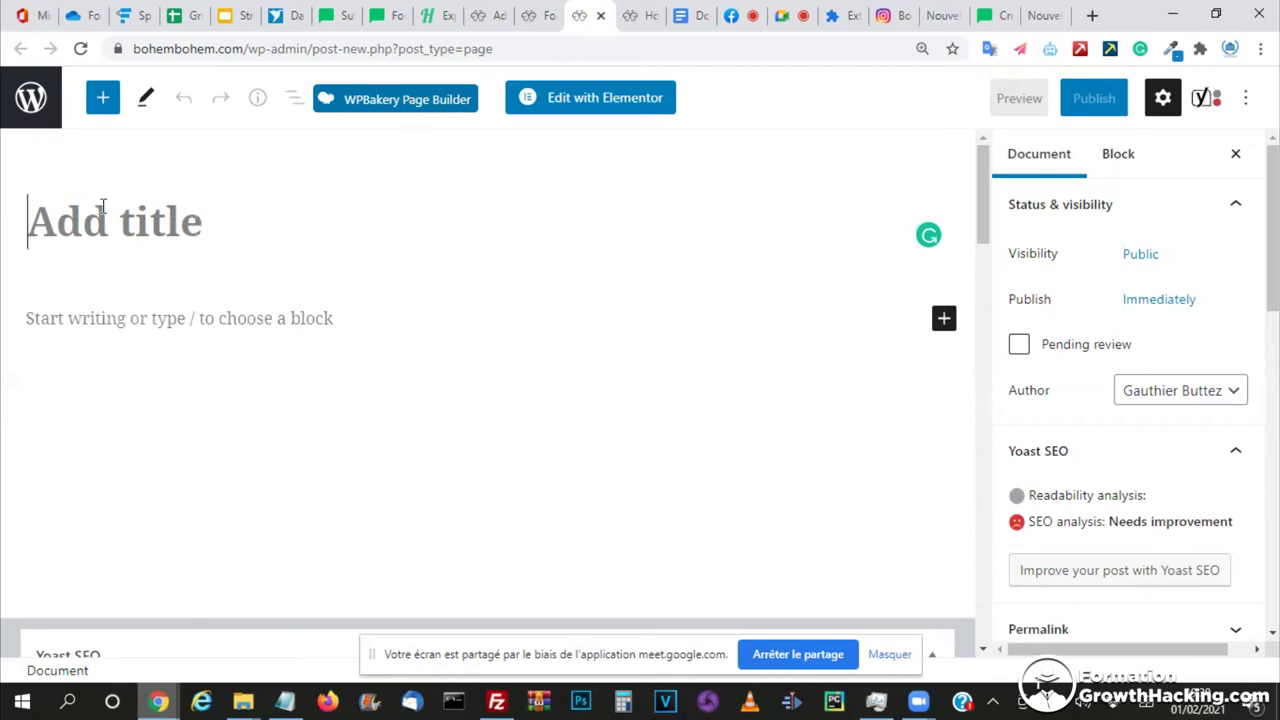
left_click(533, 10)
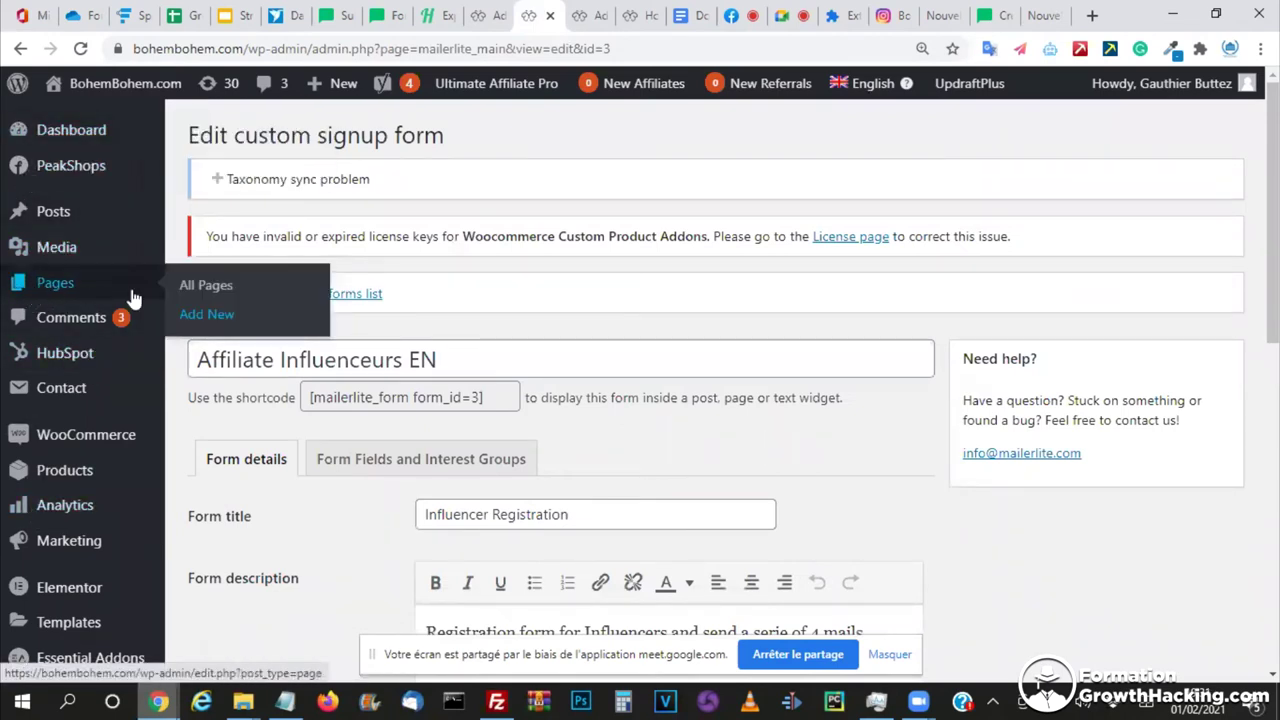
left_click(274, 318)
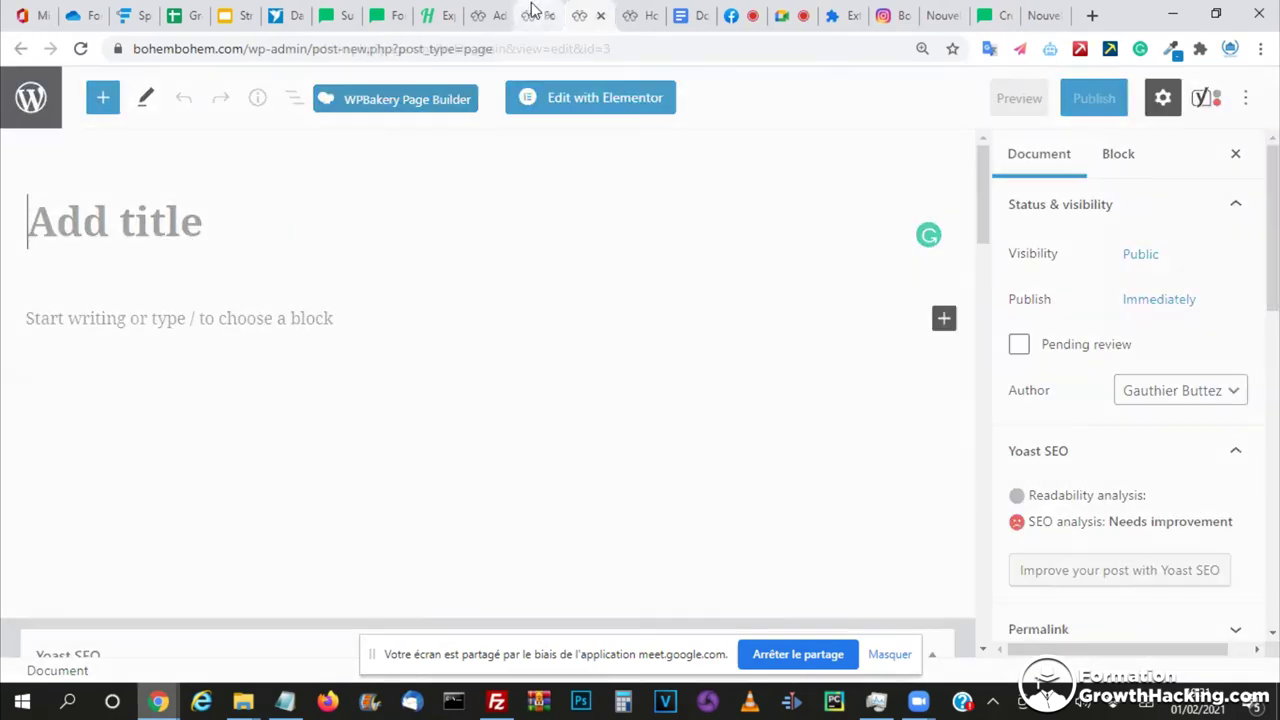
left_click(538, 13)
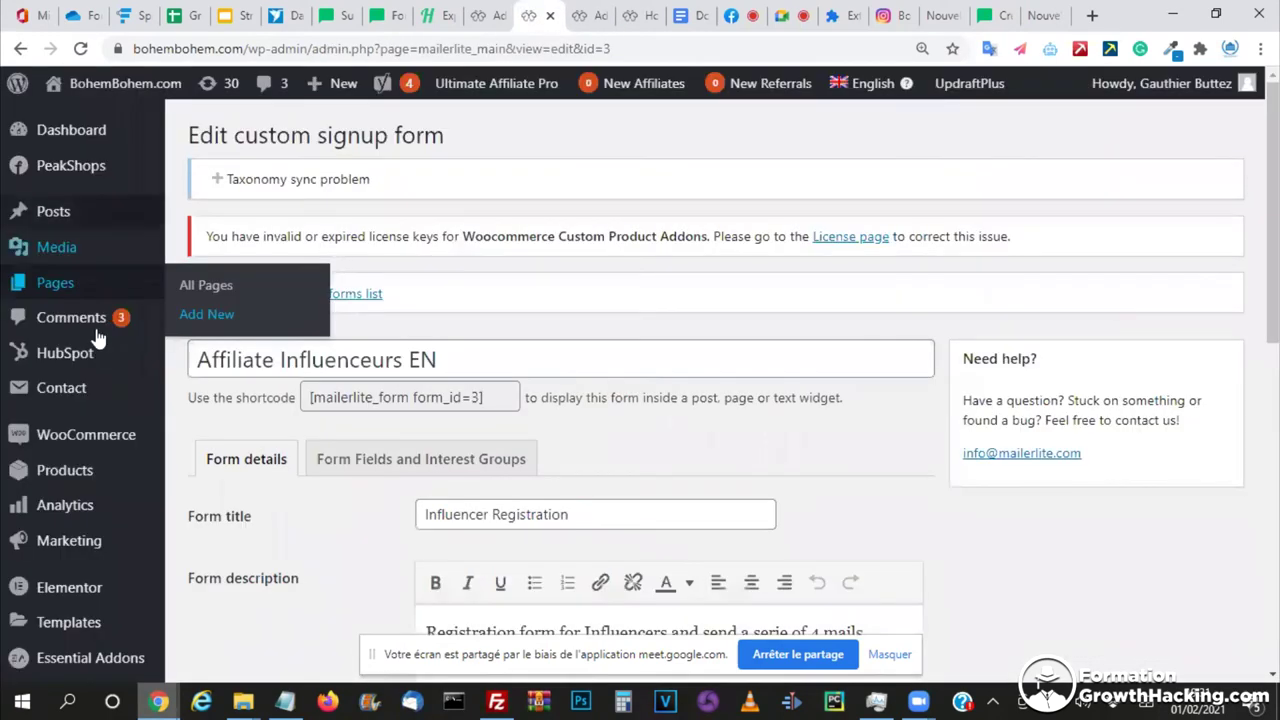
left_click(583, 15)
- Title the new page "Influencer Registration Form"
left_click(105, 236)
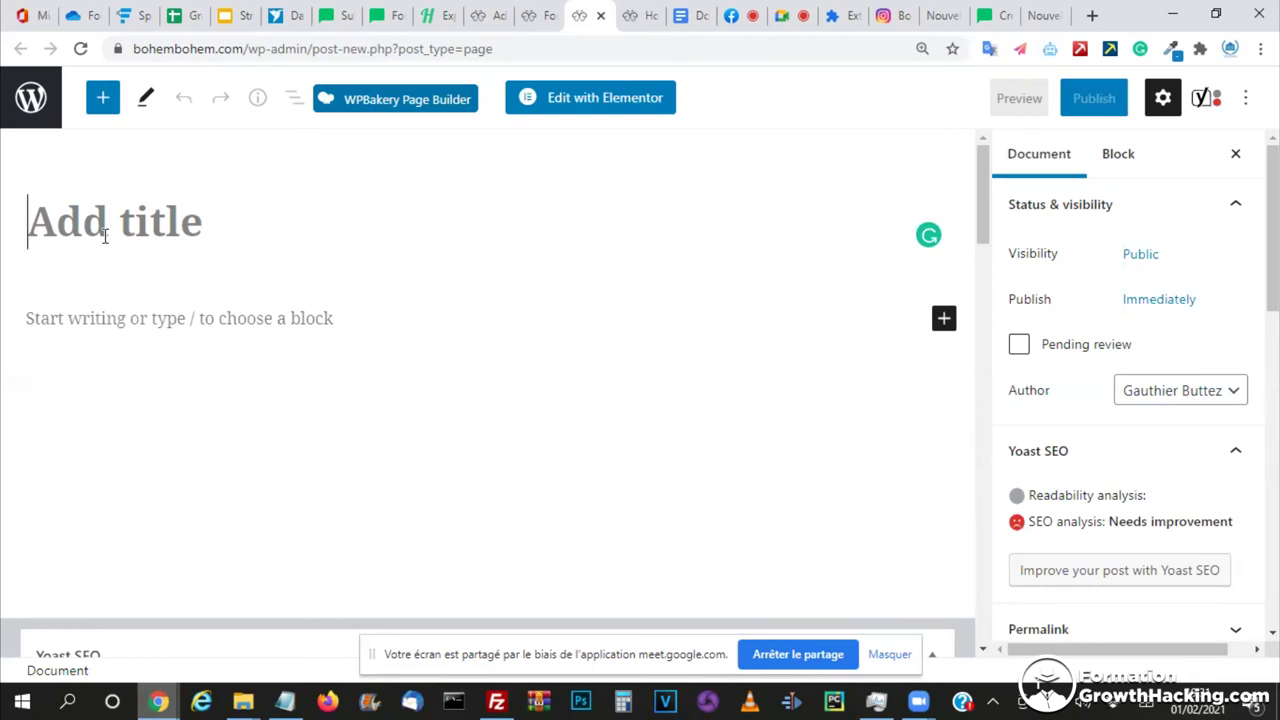
type("F")
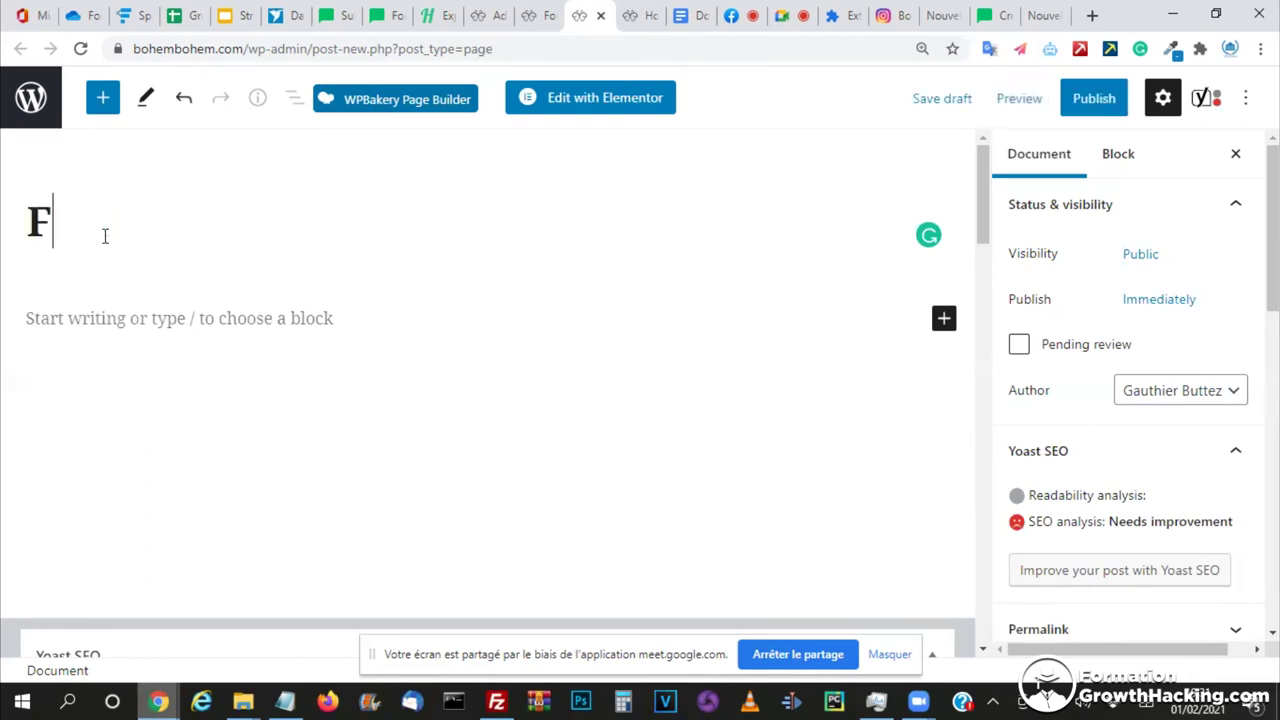
type("or")
double_click(105, 236)
type("Inf")
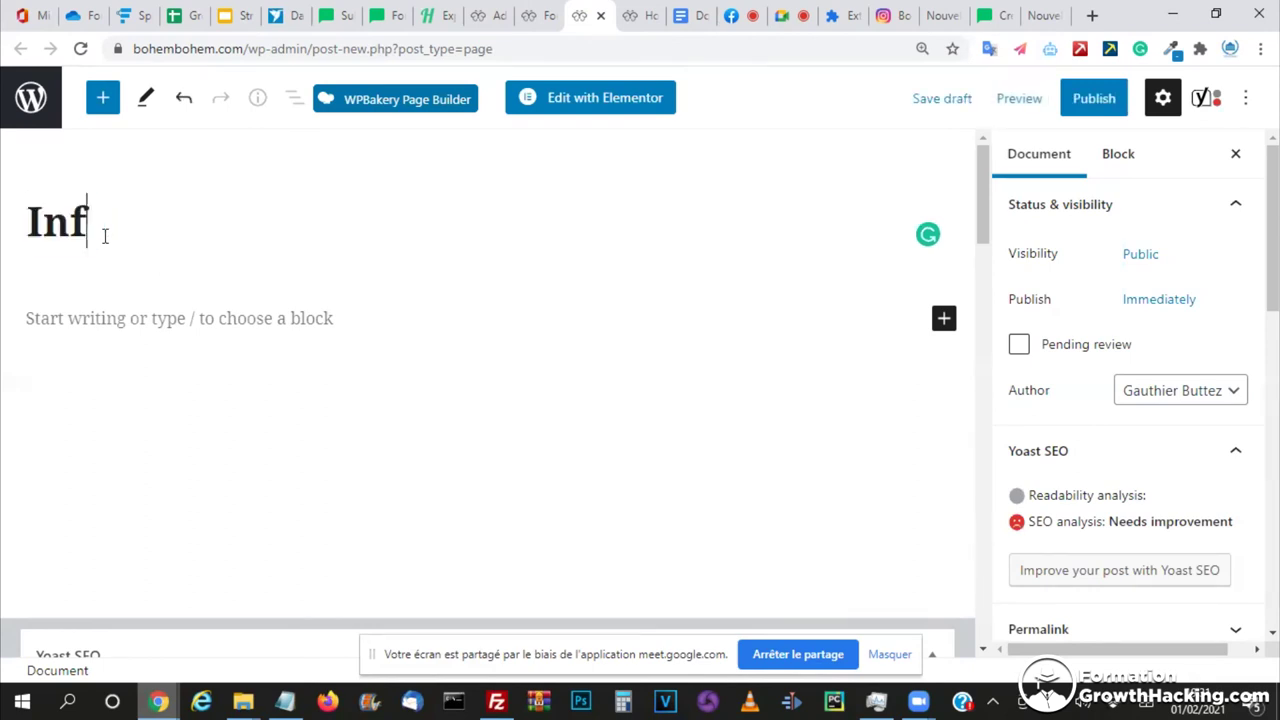
type("luencer Registr")
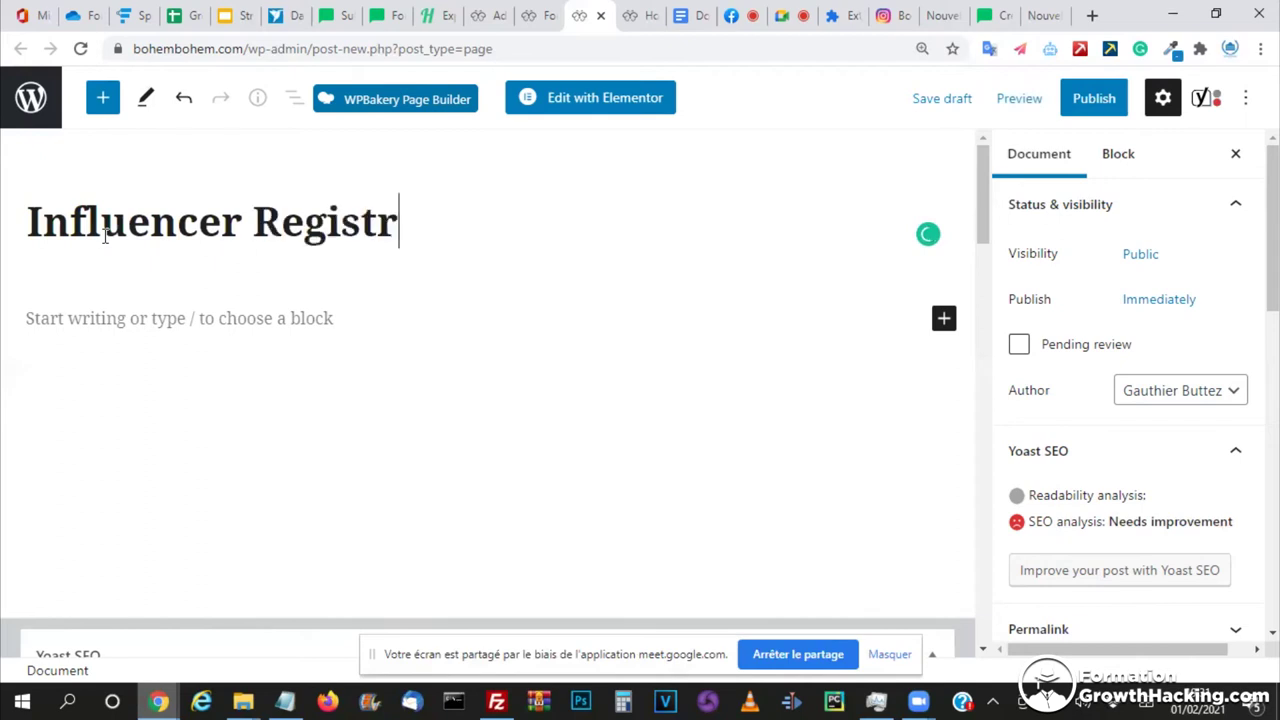
type("ation Form")
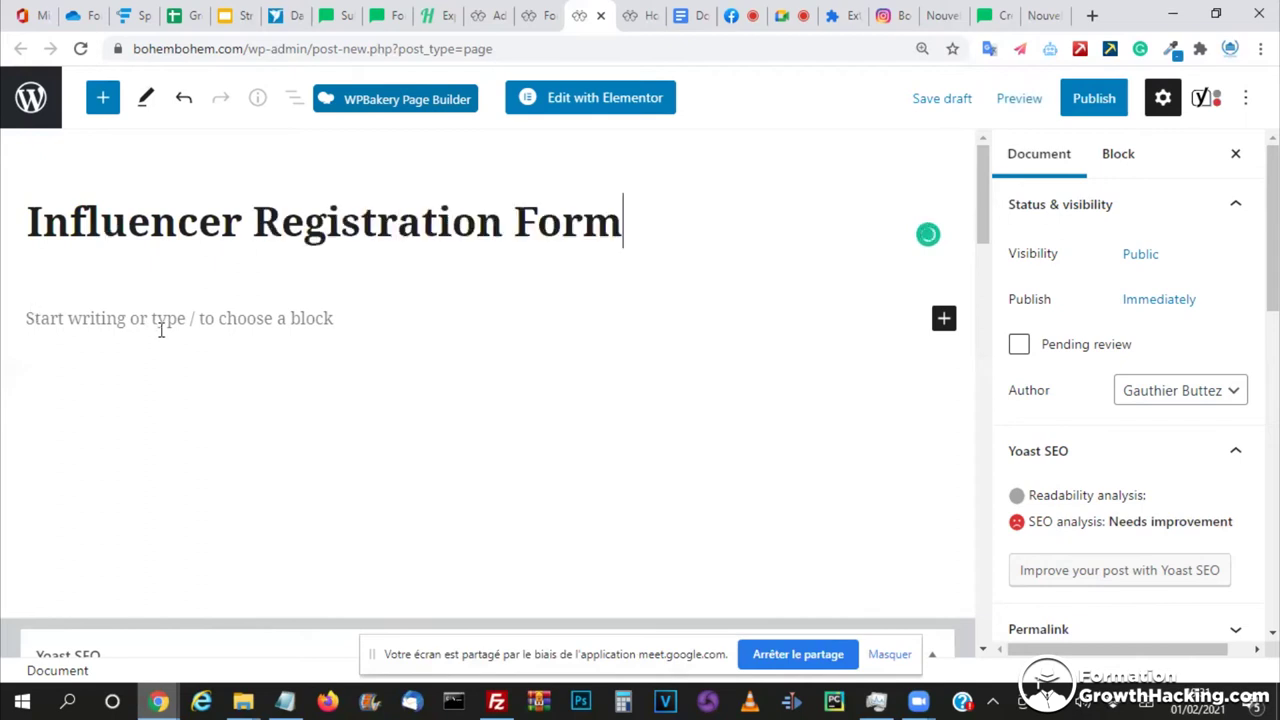
- Insert the copied shortcode [mailerlite_form form_id=3] into the page body as a Shortcode block
left_click(446, 323)
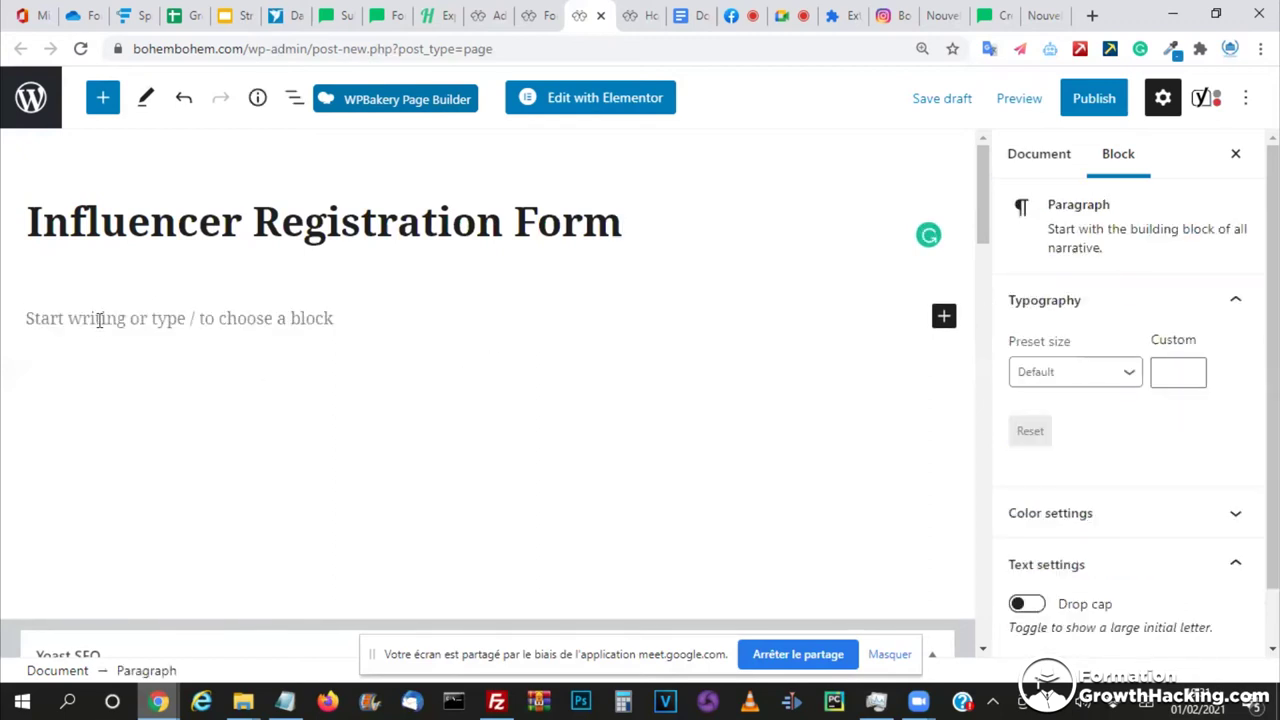
key("ctrl+v")
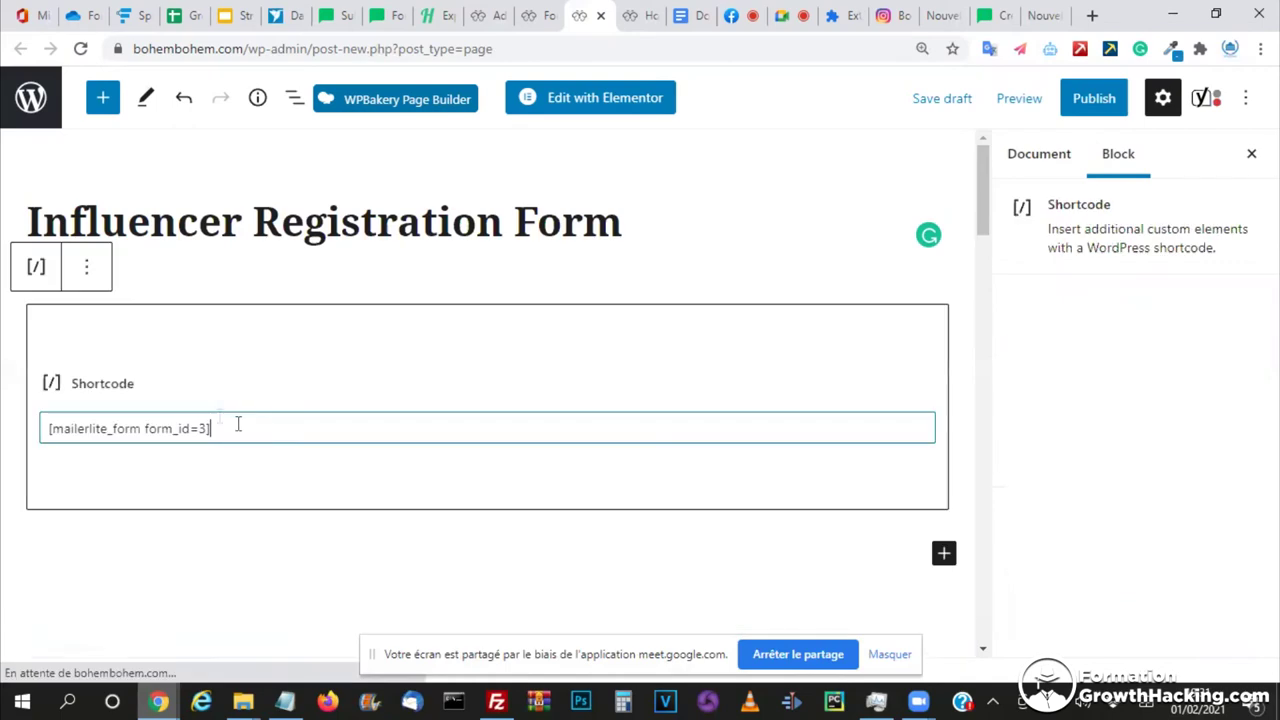
key("ctrl+a")
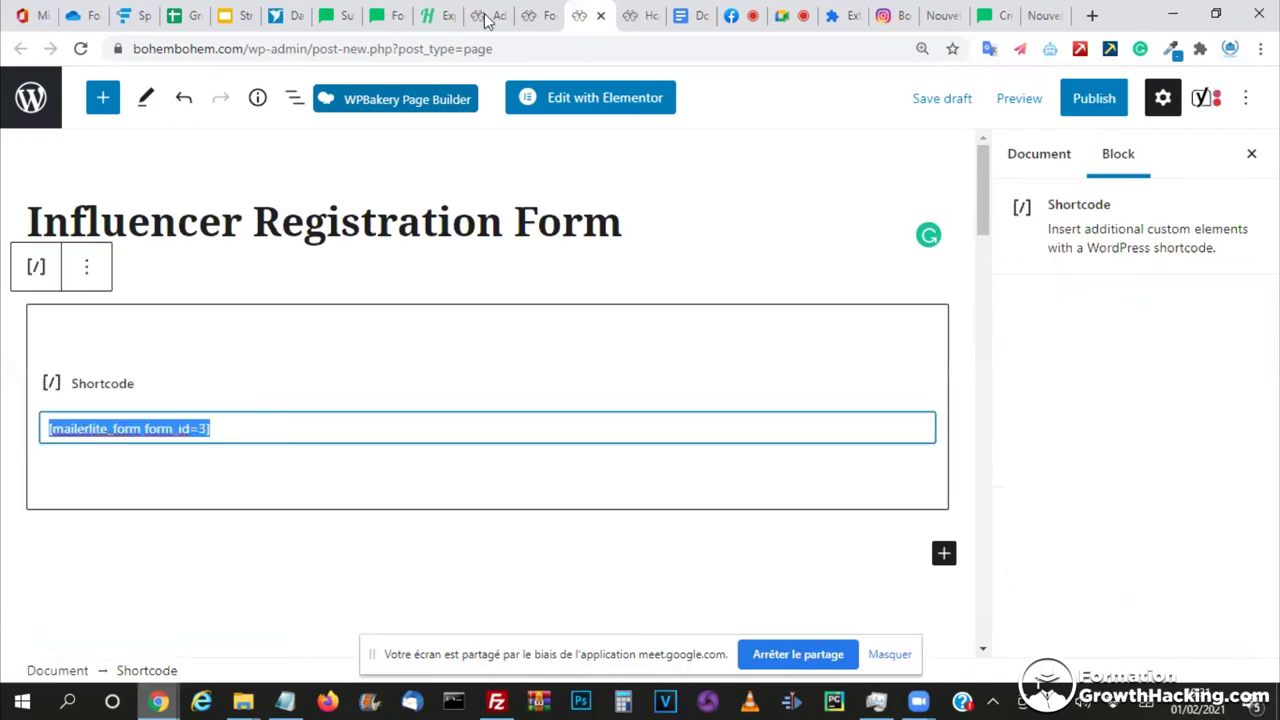
- Copy the form's shortcode again from the signup form page and return to the page's Shortcode block
key("ctrl+shift+Tab")
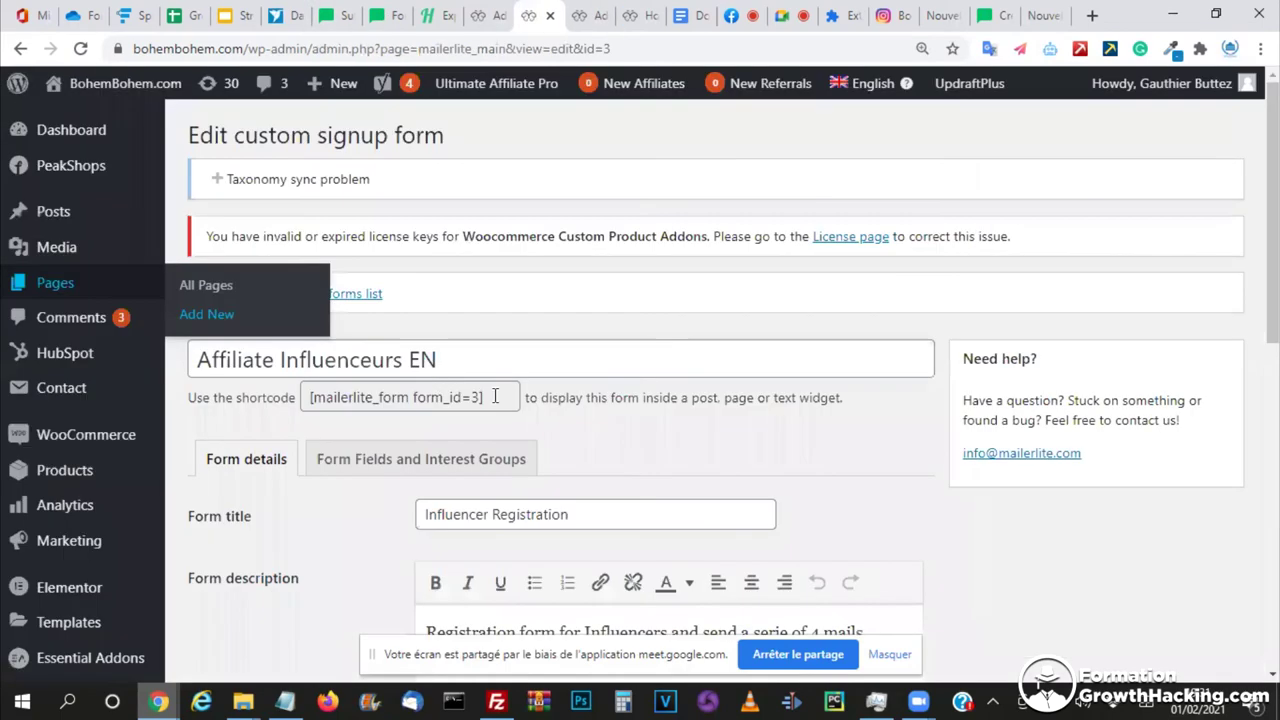
left_click(376, 400)
right_click(373, 405)
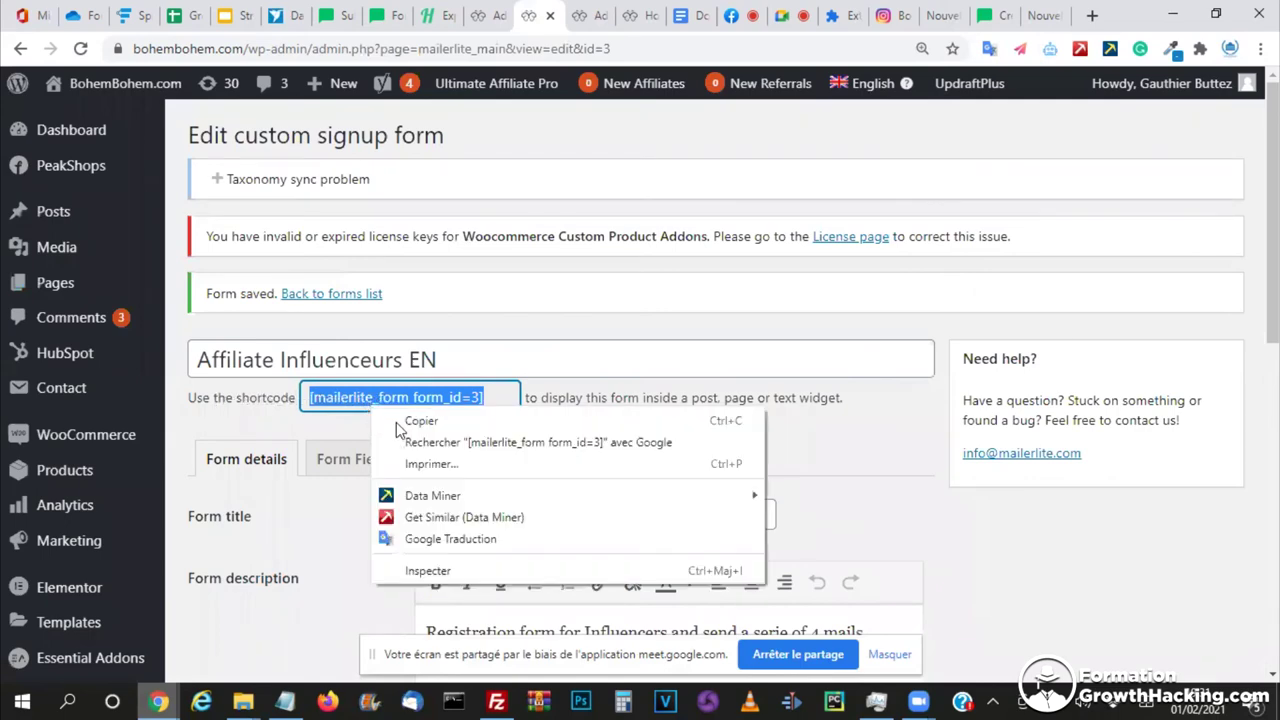
left_click(421, 421)
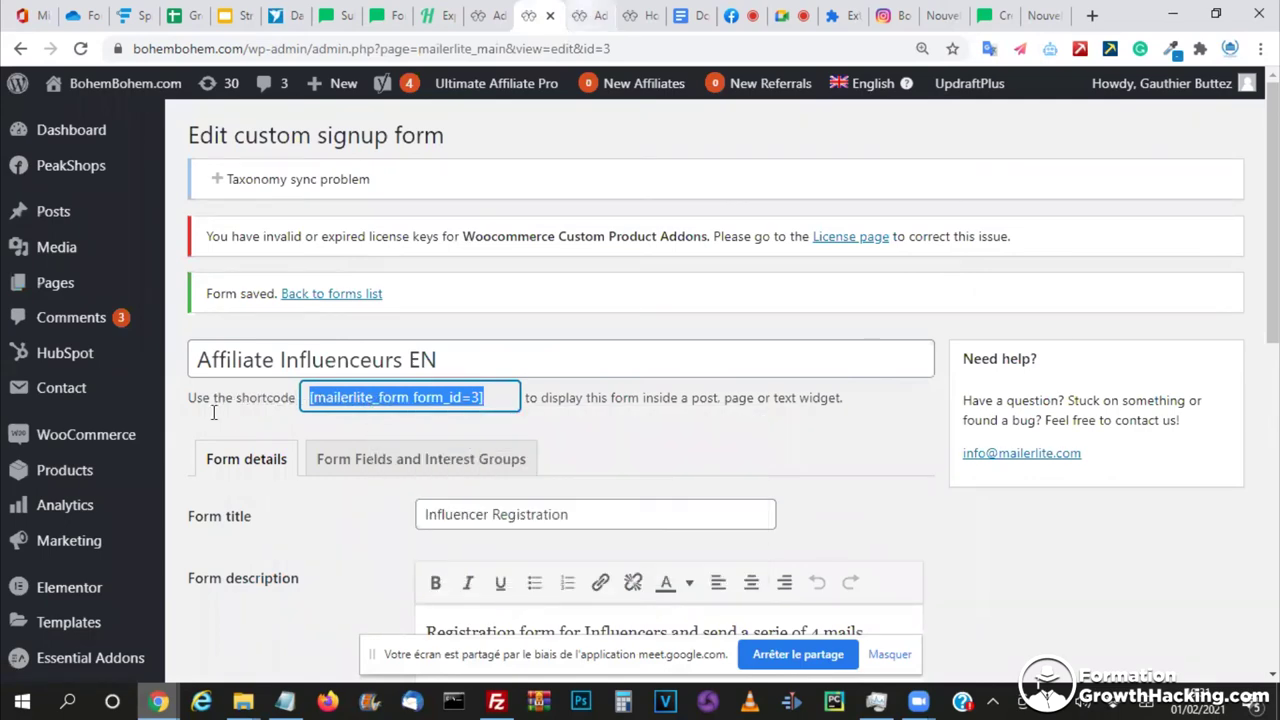
key("ctrl+Tab")
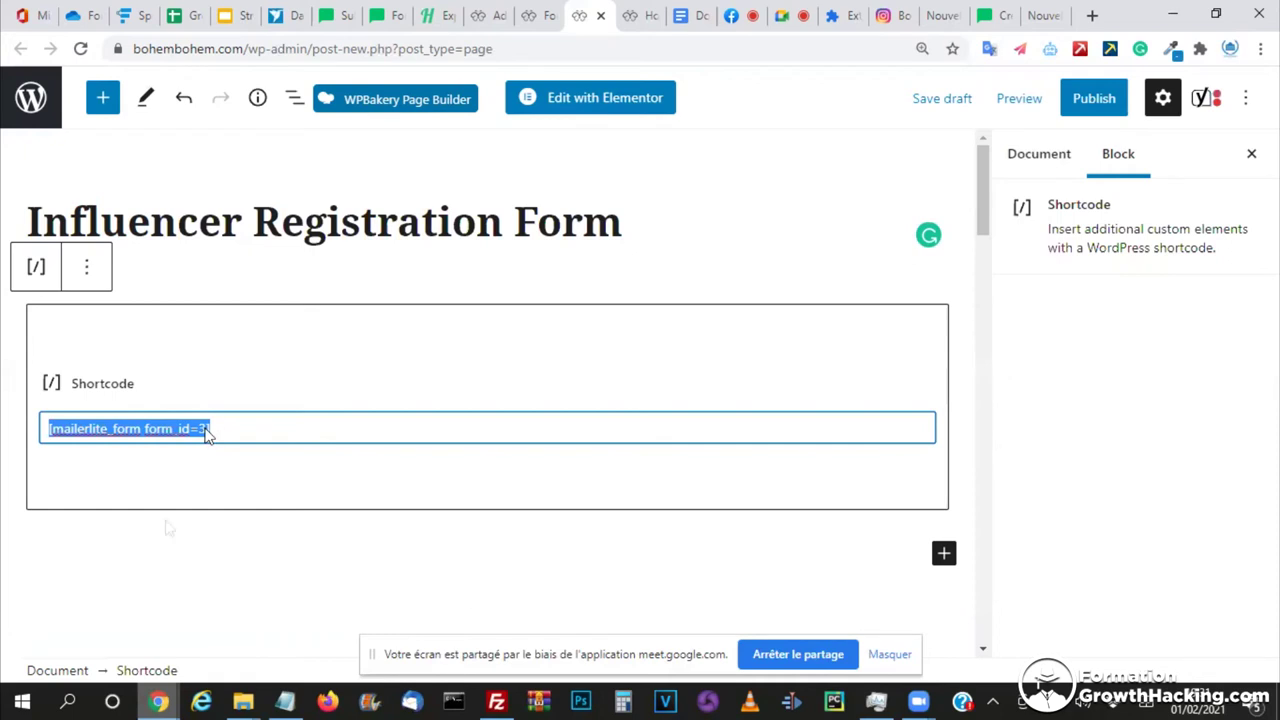
right_click(205, 362)
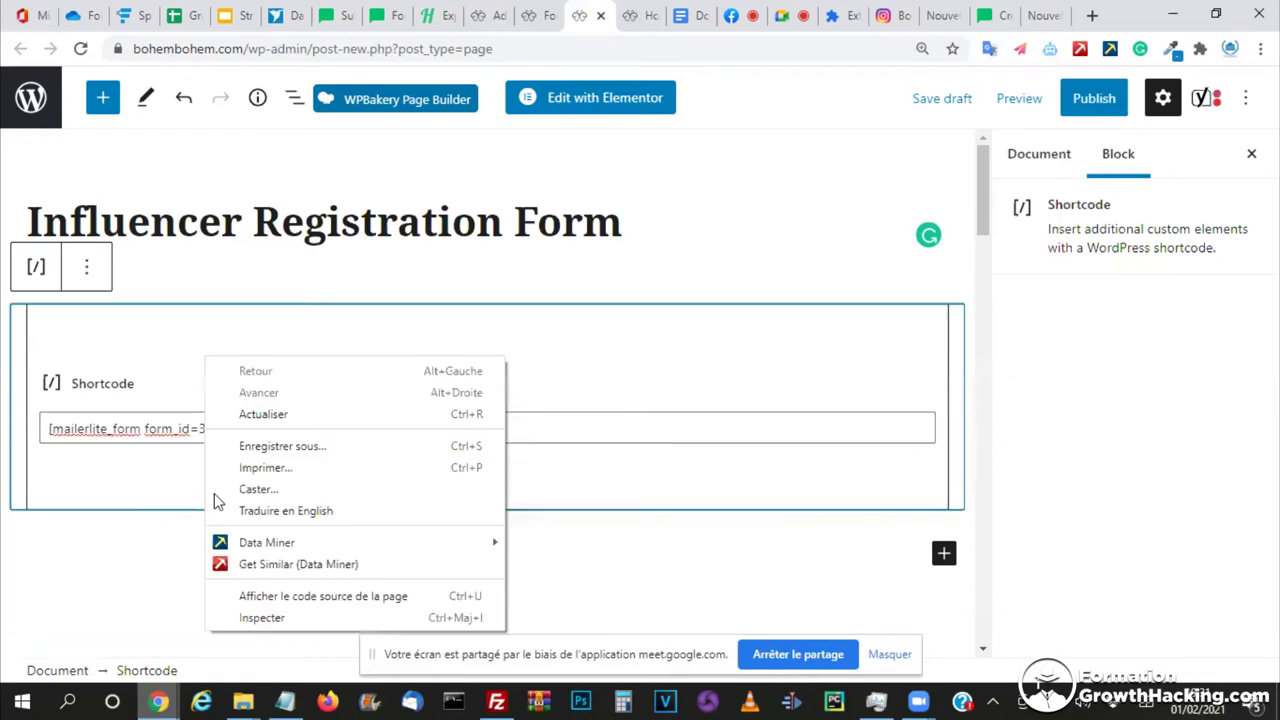
left_click(128, 488)
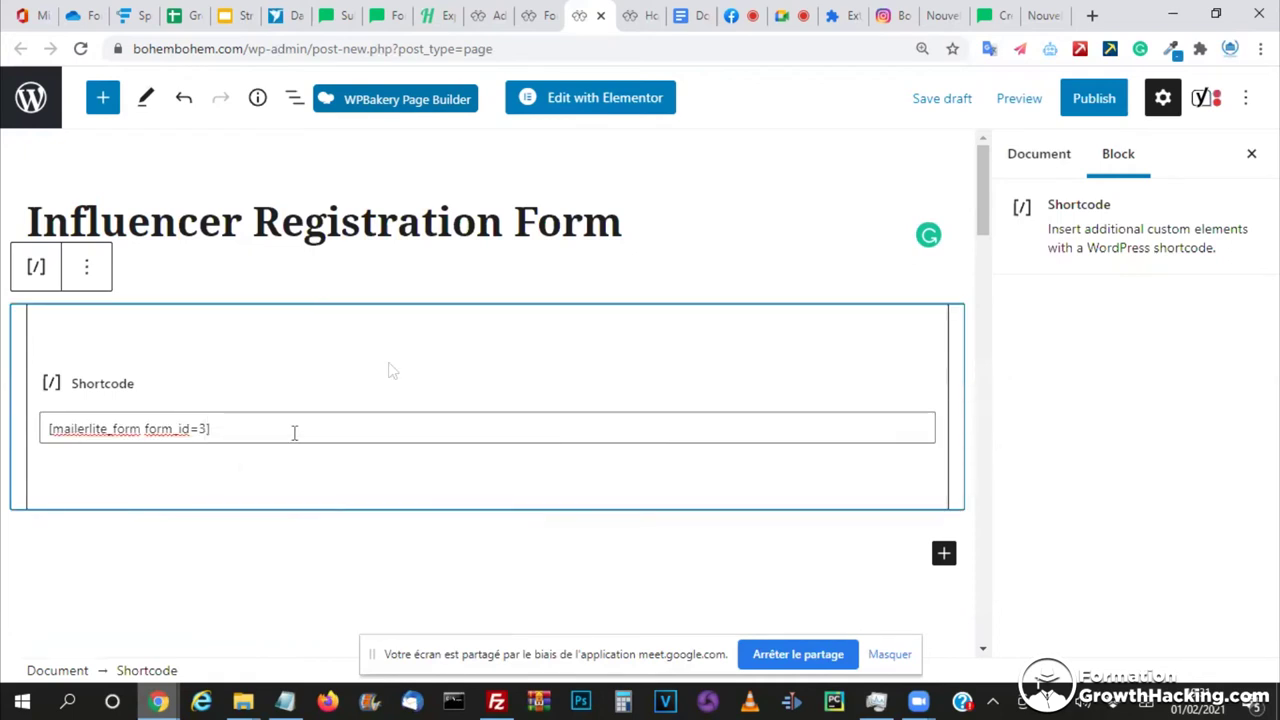
- Publish the Influencer Registration Form page, confirming the pre-publish check
scroll(392, 368, "down", 1)
left_click(1075, 113)
left_click(1069, 104)
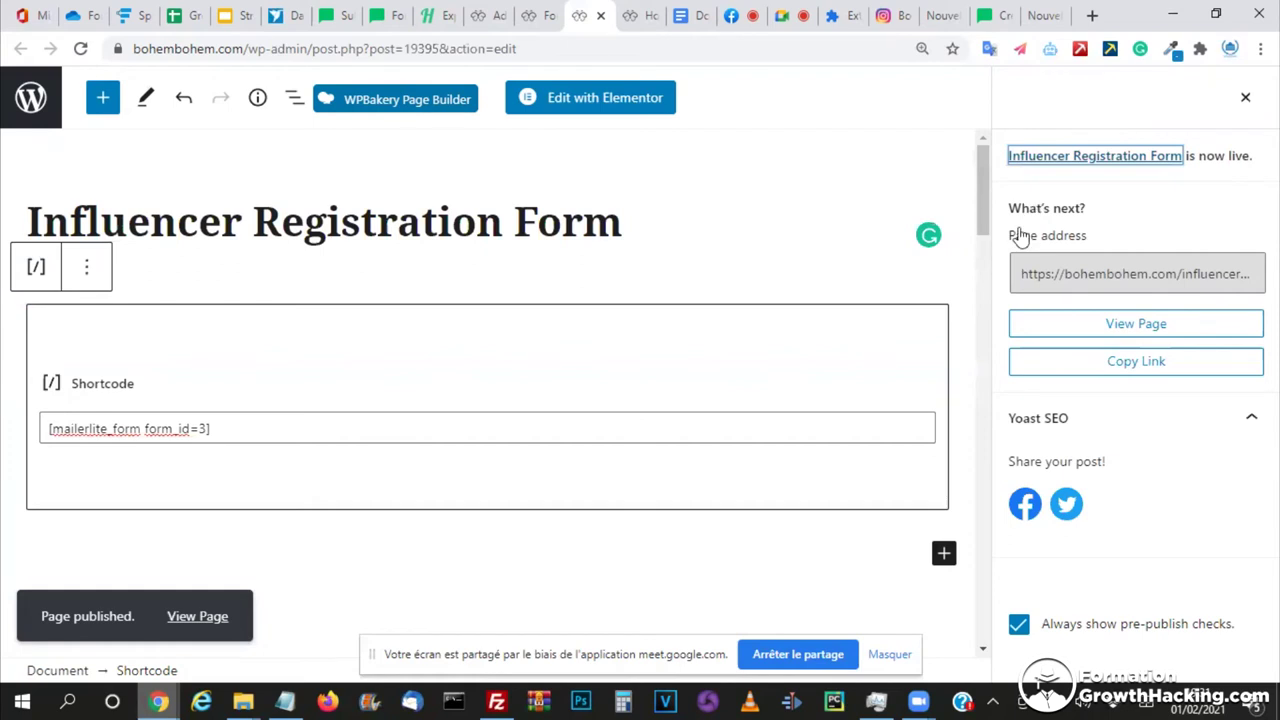
- Open the published Influencer Registration Form page and review its web address and signup form
left_click(1118, 328)
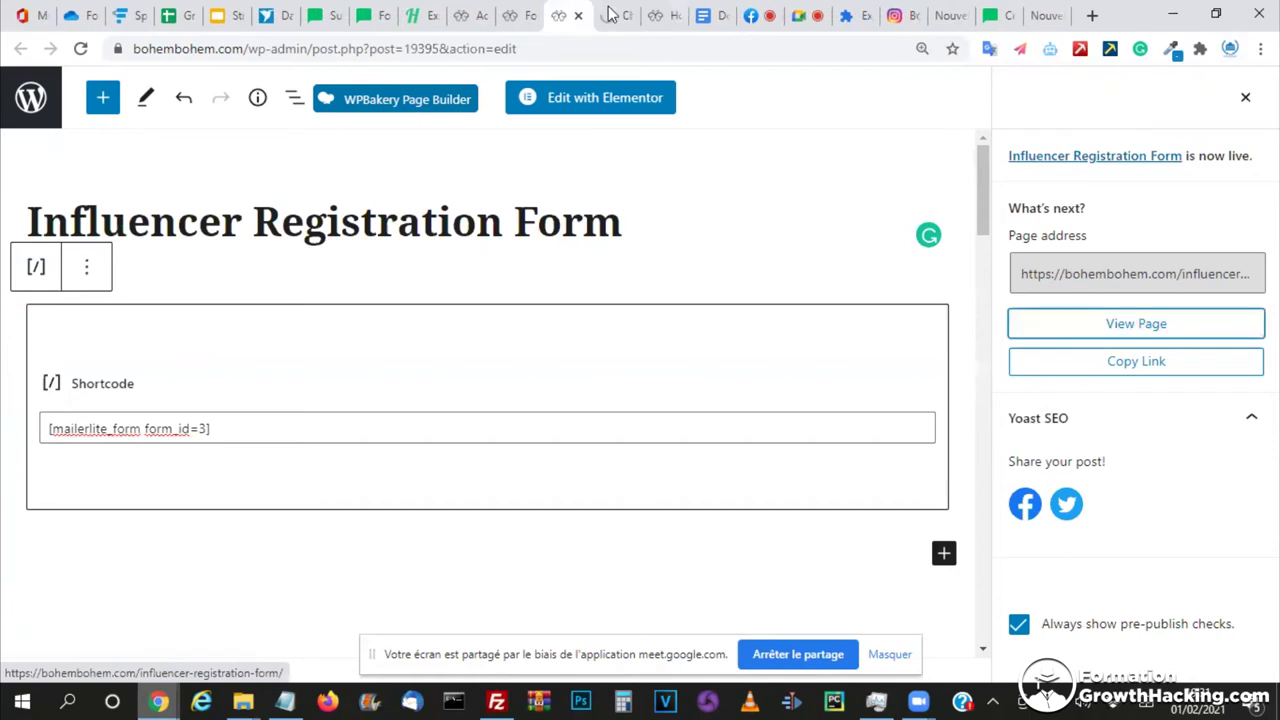
left_click(608, 14)
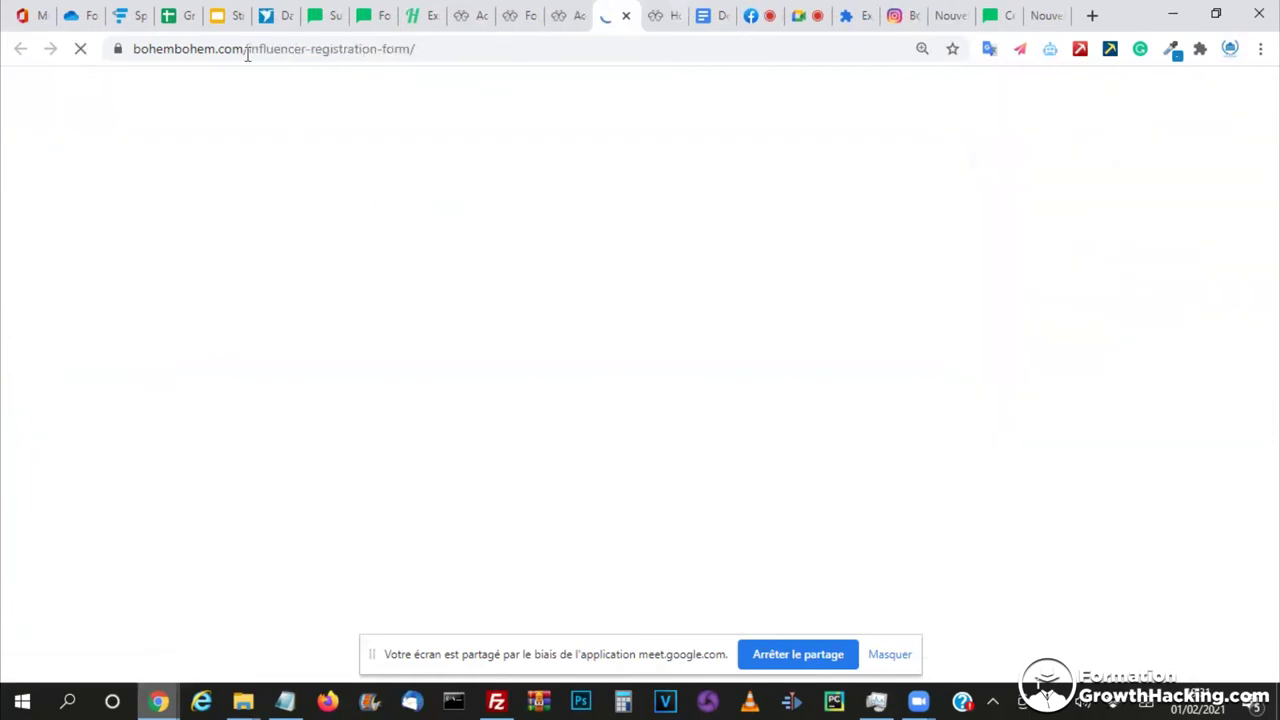
left_click_drag(250, 48, 491, 47)
key("End")
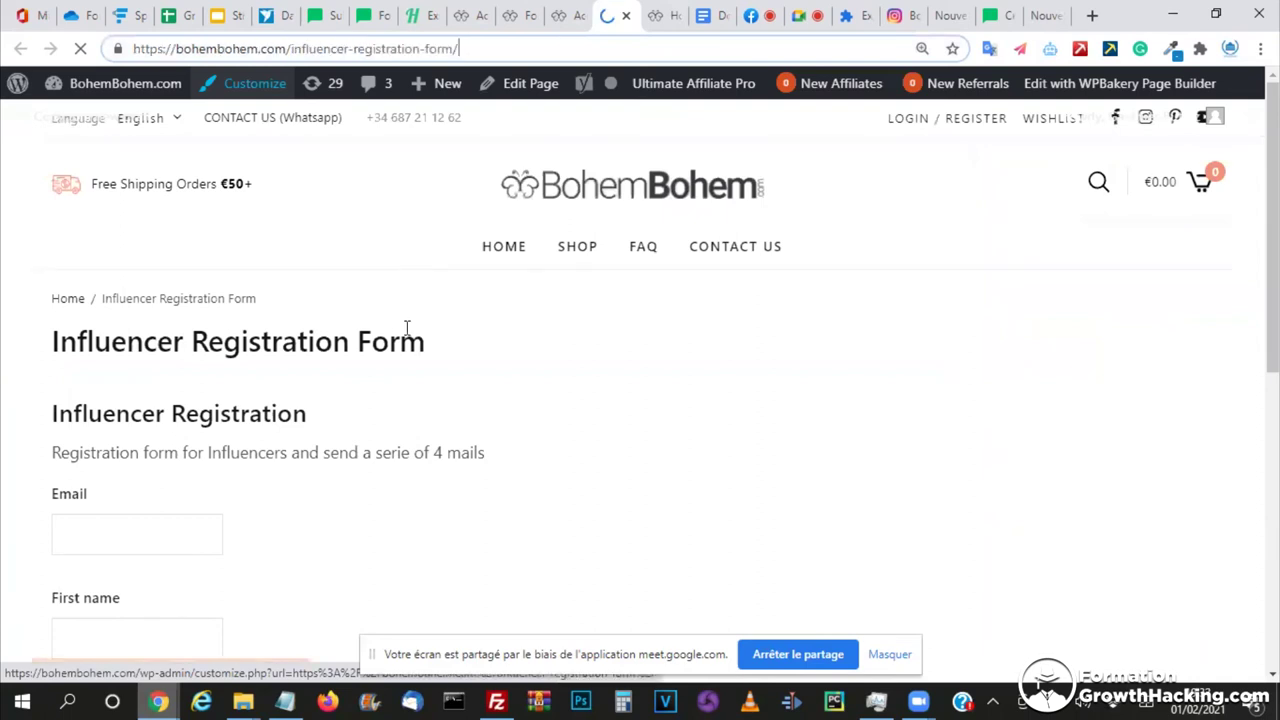
scroll(123, 274, "down", 3)
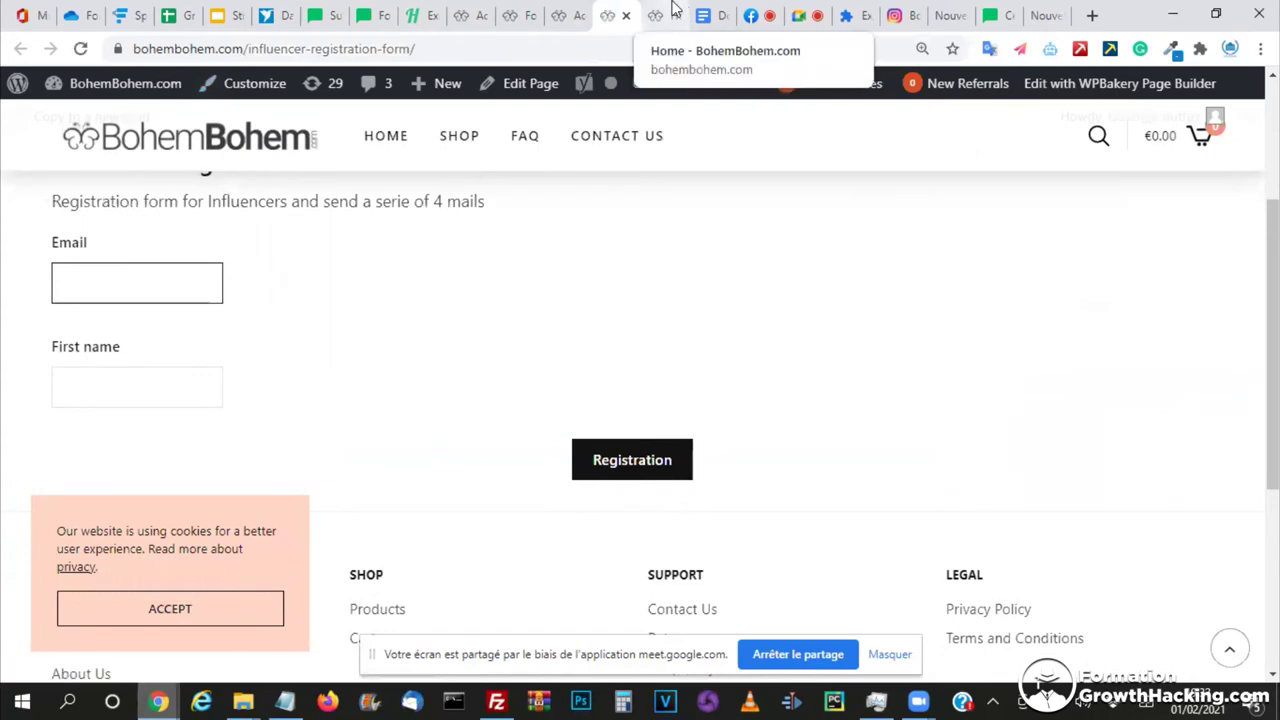
left_click(672, 10)
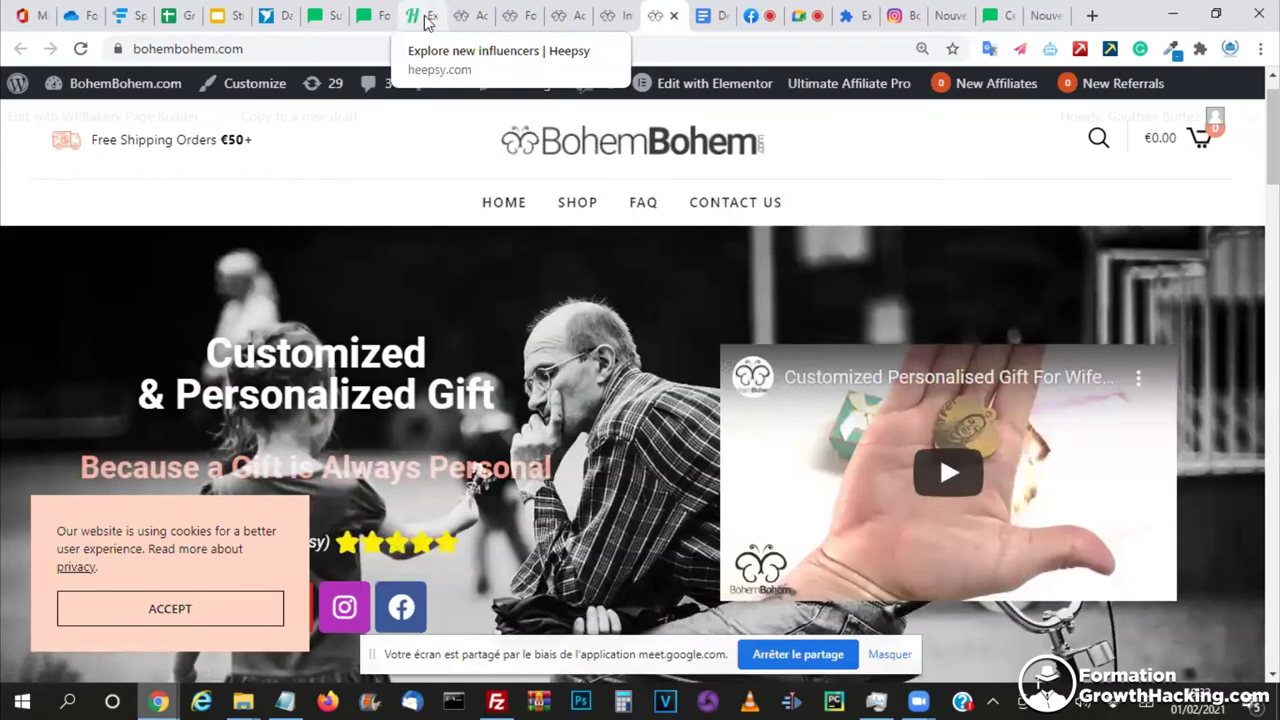
left_click(607, 14)
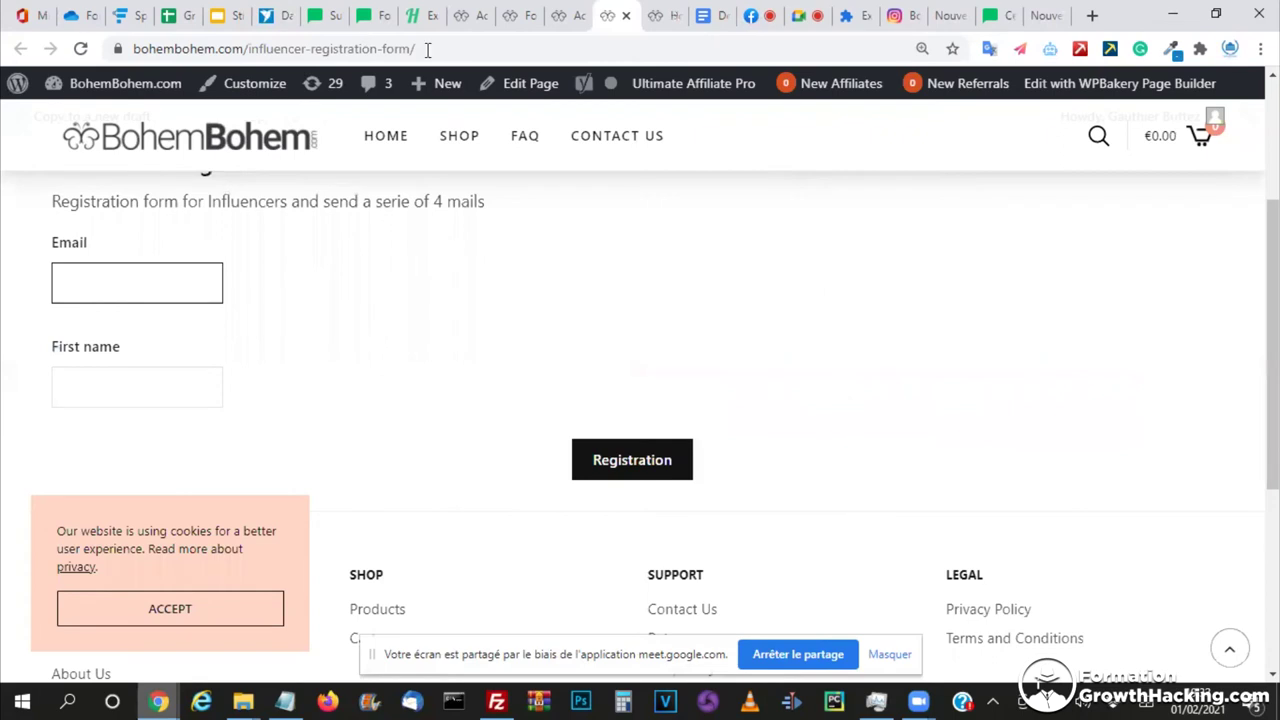
- Review the published registration page's web address and its Email and First name fields
key("ctrl+l")
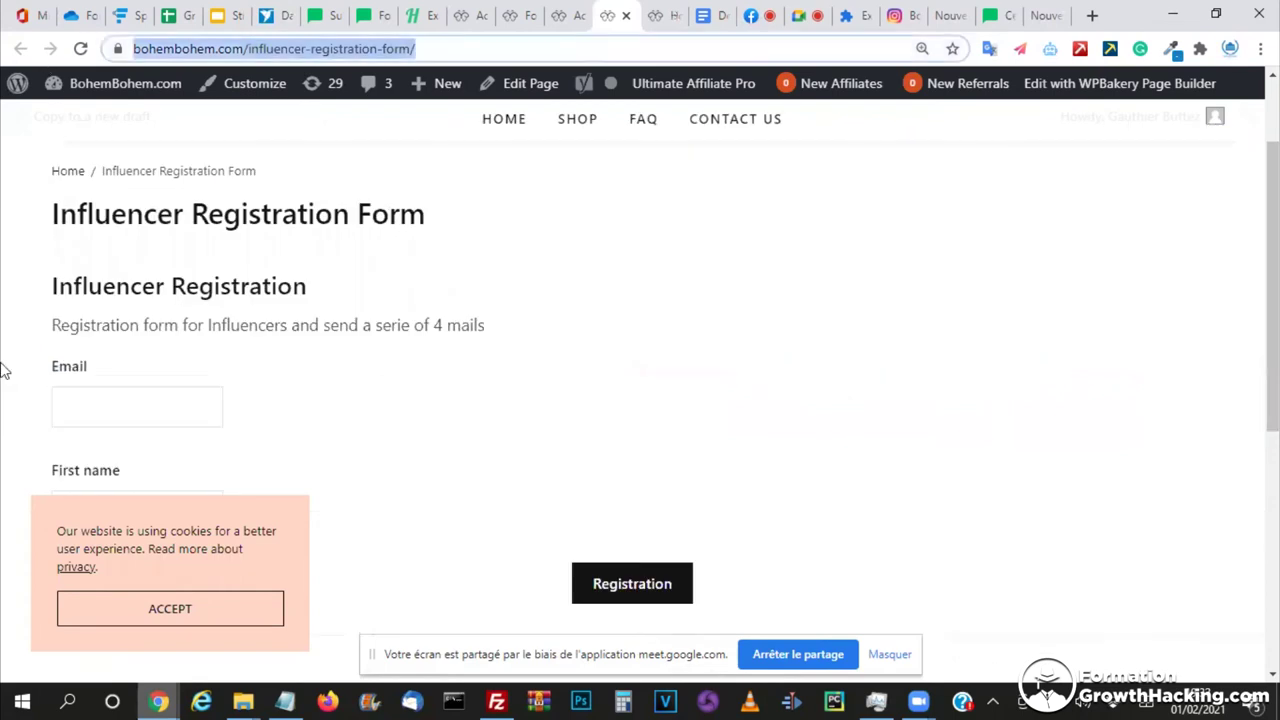
scroll(165, 350, "down", 2)
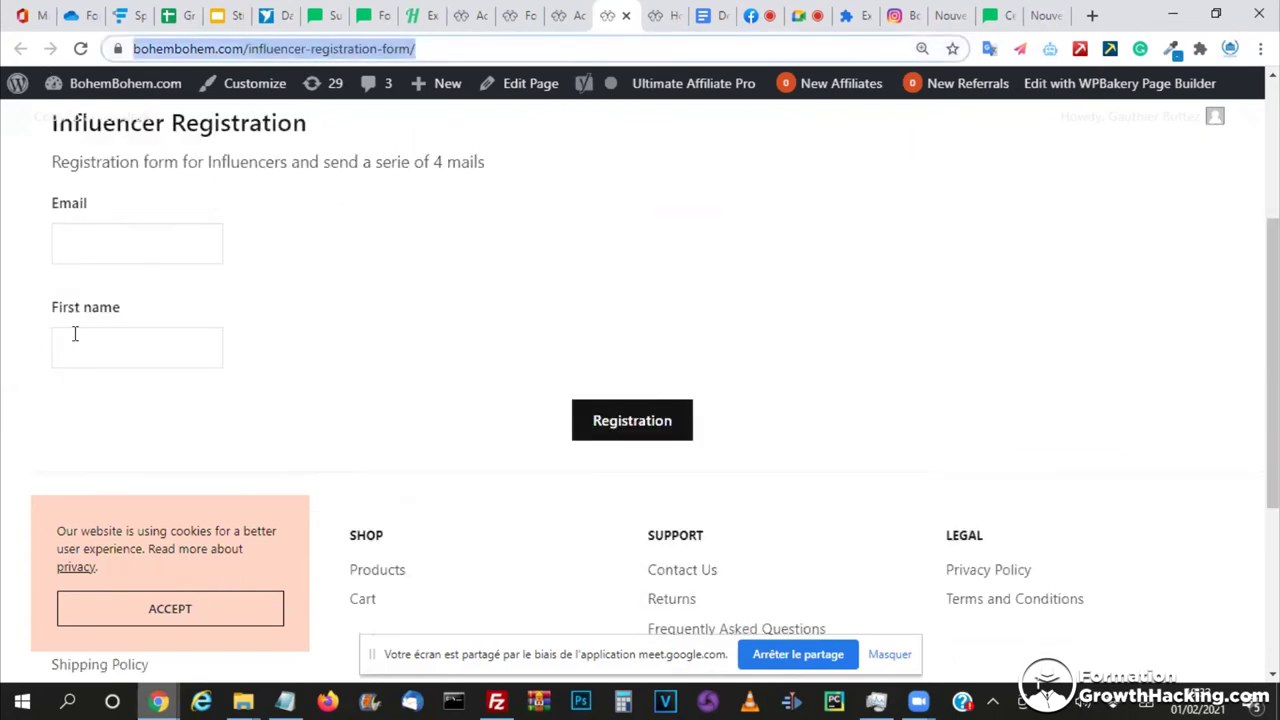
left_click(100, 240)
key("Tab")
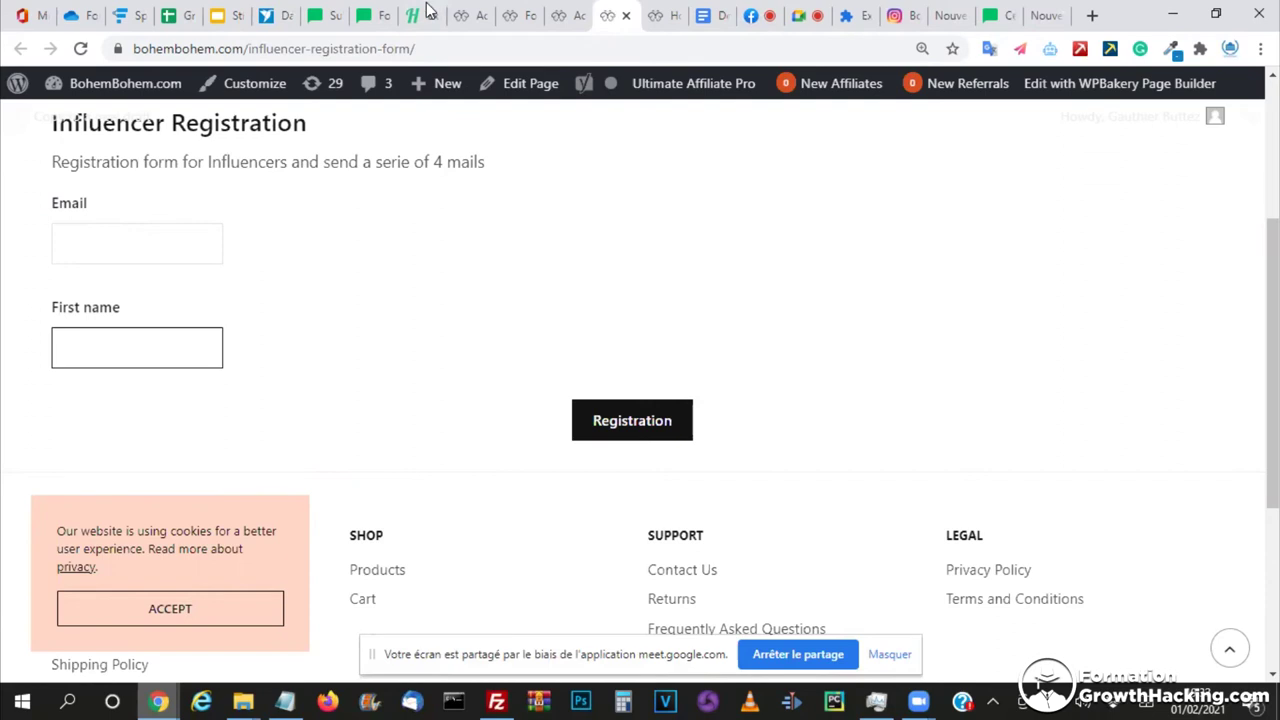
- Switch to the Google Docs outreach draft, add blank lines below the signature, and select the entire first message
left_click(707, 15)
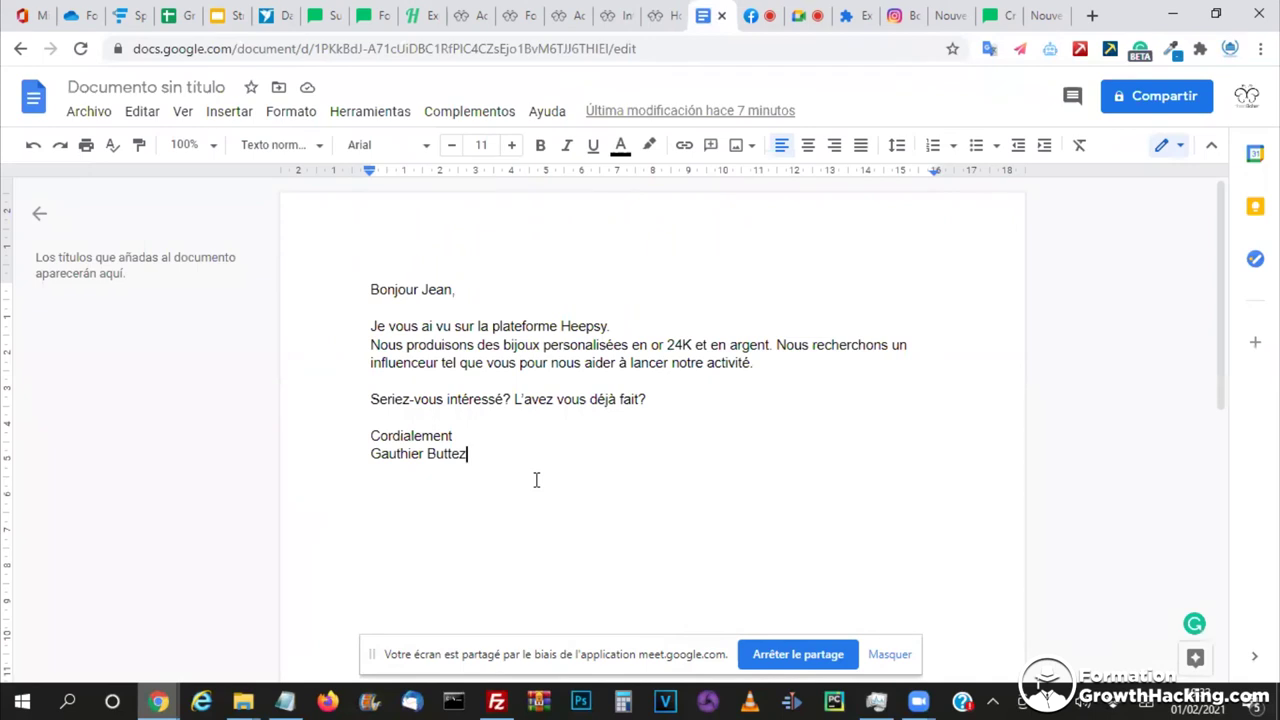
key("Return")
key("Return")
key("Return")
key("ctrl+Home")
left_click(637, 410, "shift")
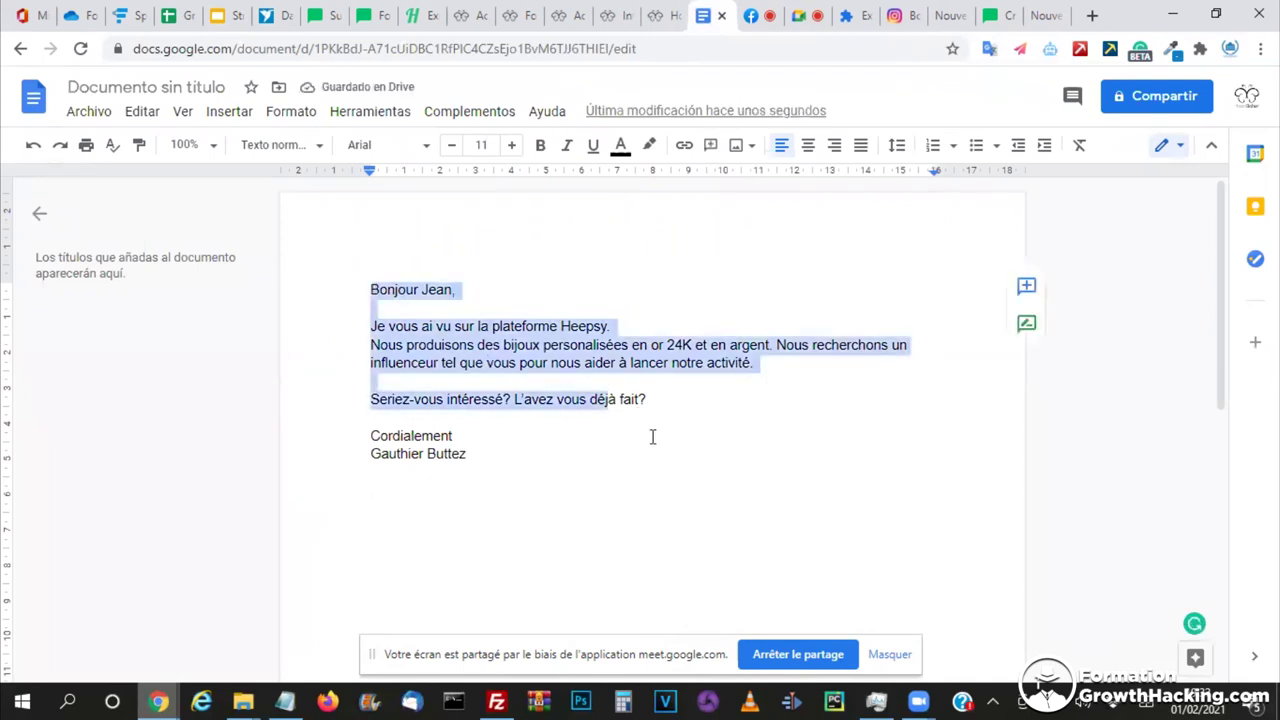
left_click(483, 441, "shift")
left_click(564, 474, "shift")
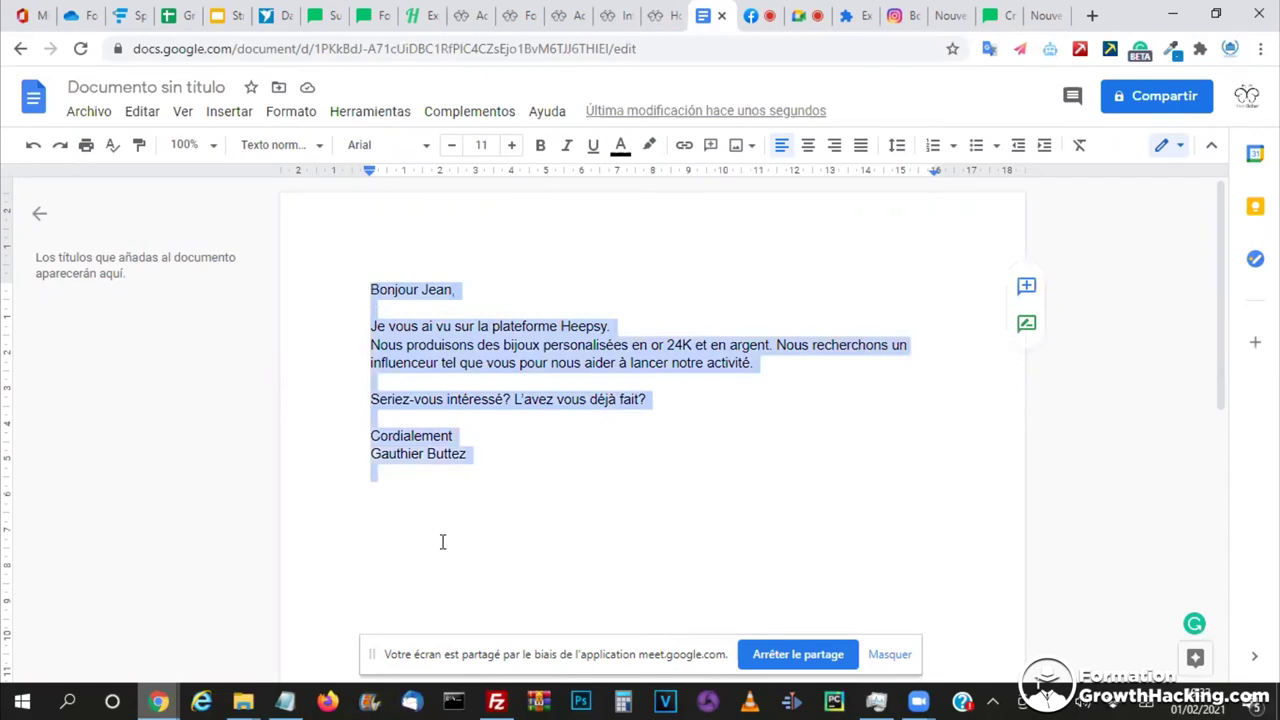
- Below the first message, add a "====" separator and the line "Permettez moi de vous envoyer notre proposition. Avez-vous mail?"
left_click(488, 547)
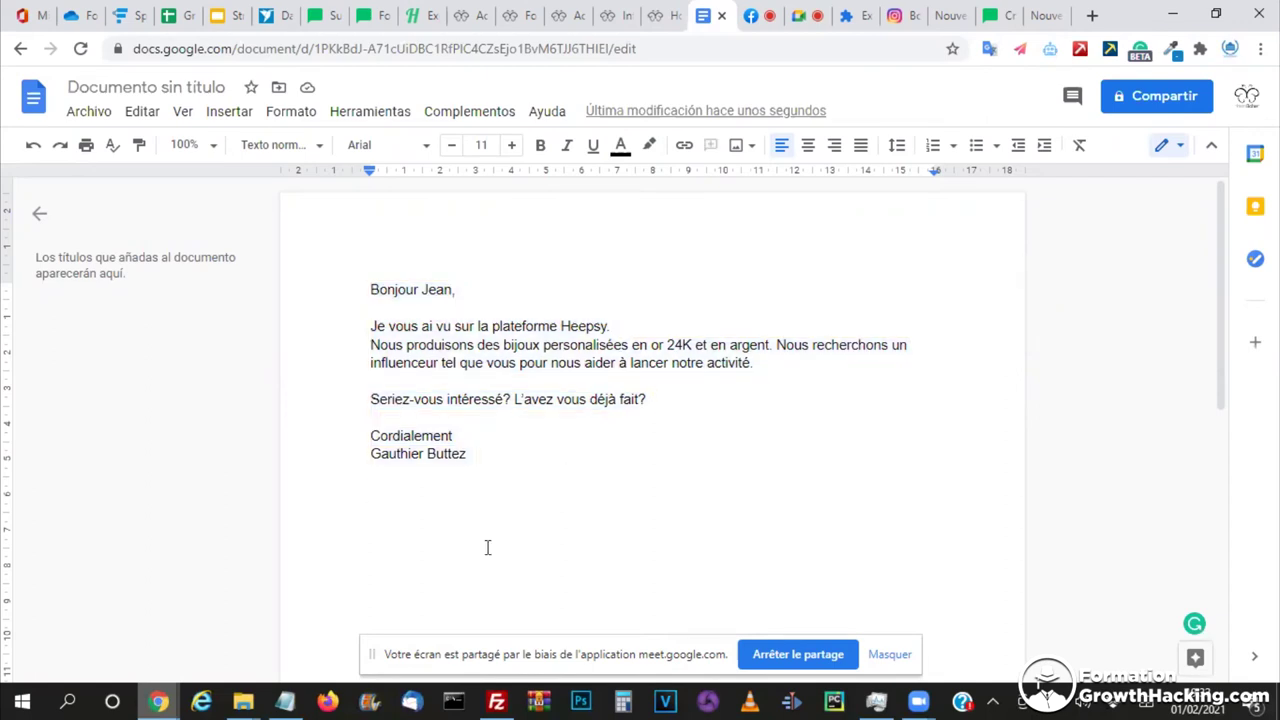
type("====")
key("Return")
type("Permettez moi d")
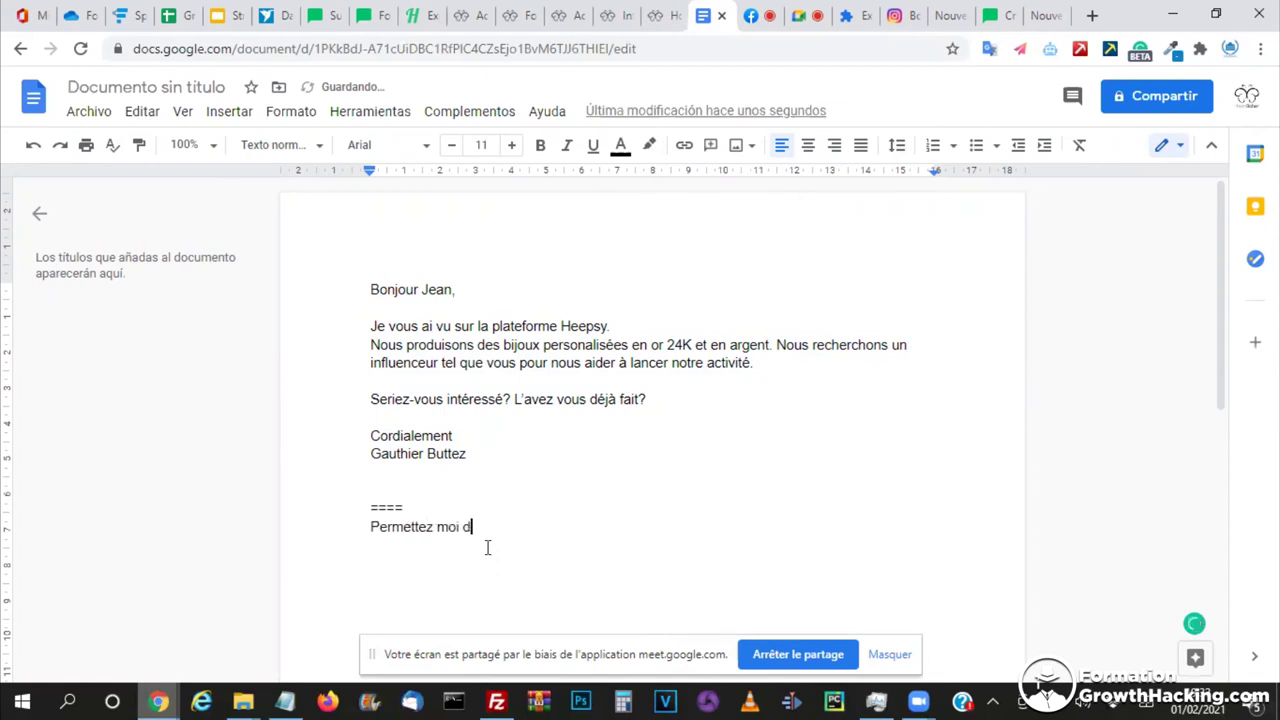
type("e vous envoyer notre proposition. Avez-vous mail?")
key("Return")
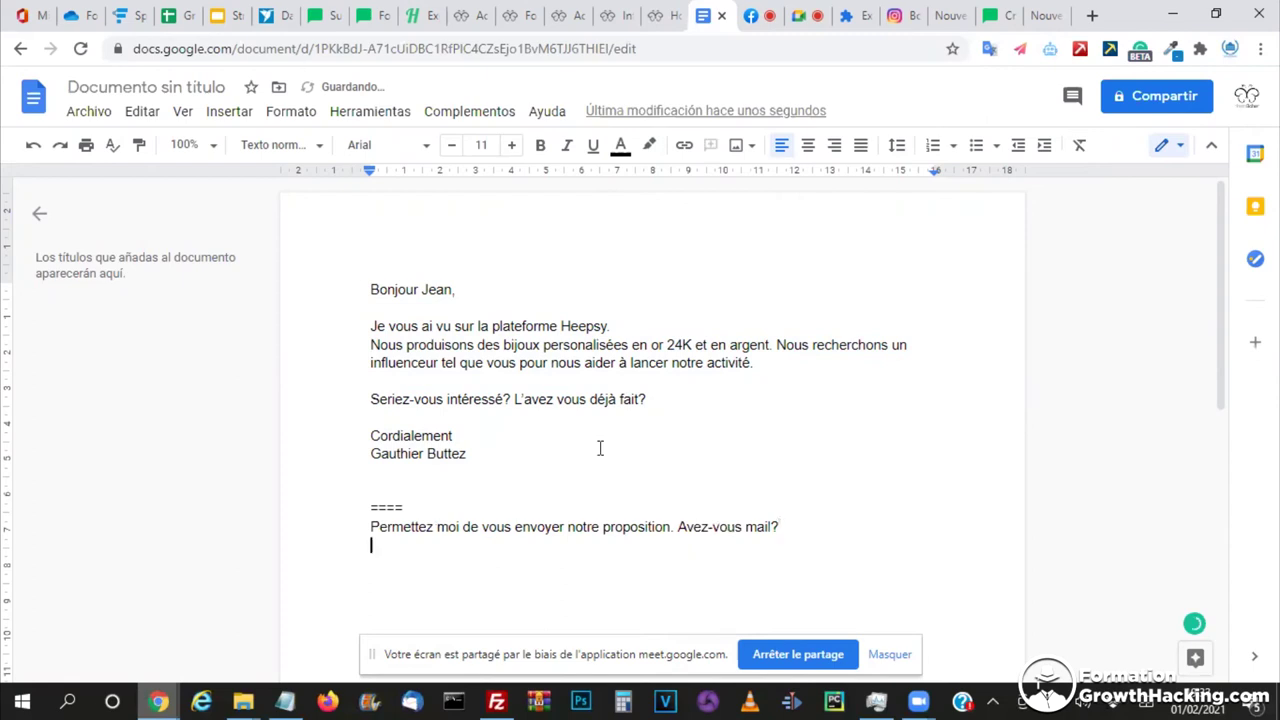
- Add blank lines and a "======" separator below the follow-up line
scroll(600, 448, "down", 1)
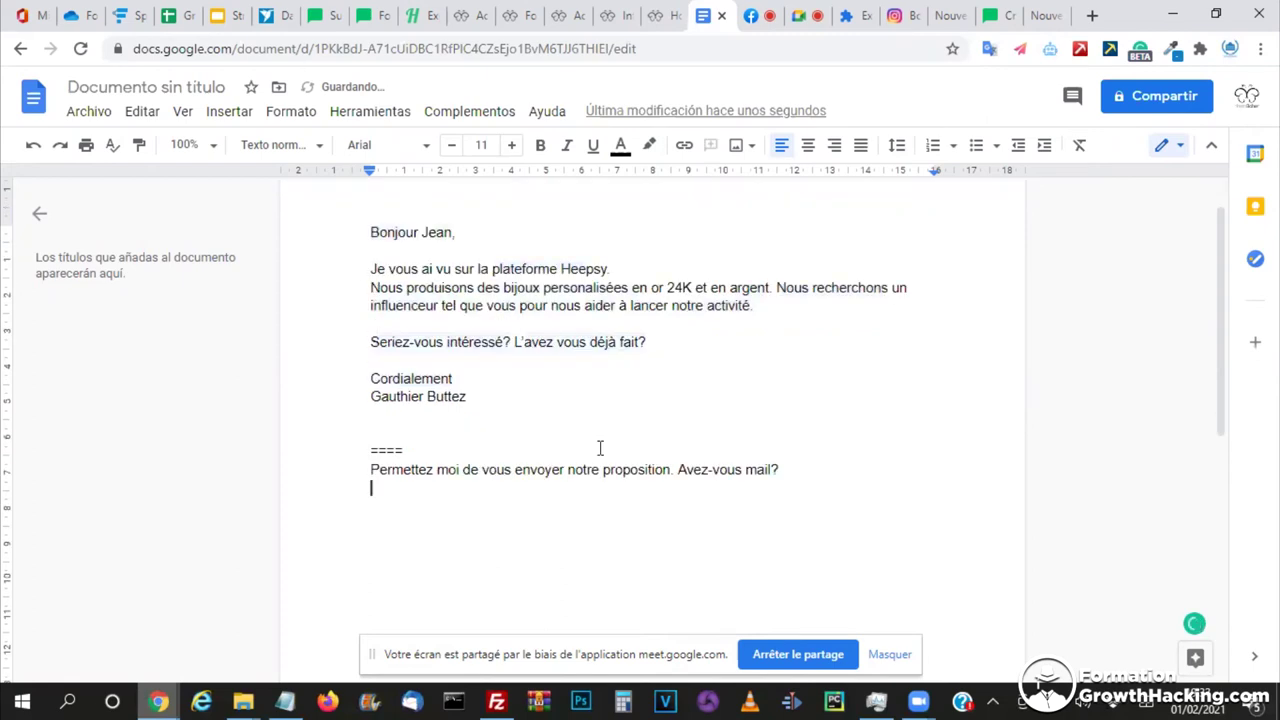
key("Return")
key("Return")
key("Return")
type("======")
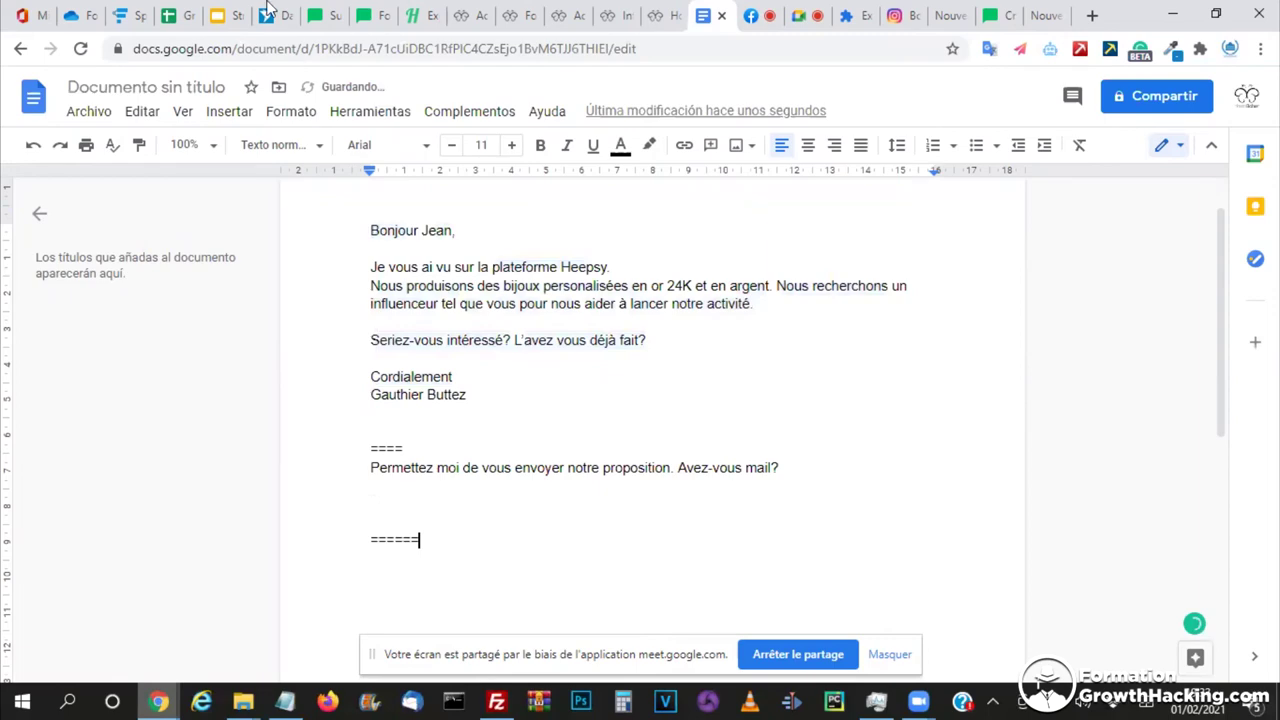
- Switch to the Stratégie Emailing slides and examine the opened and unopened email branches of the diagram
key("ctrl+5")
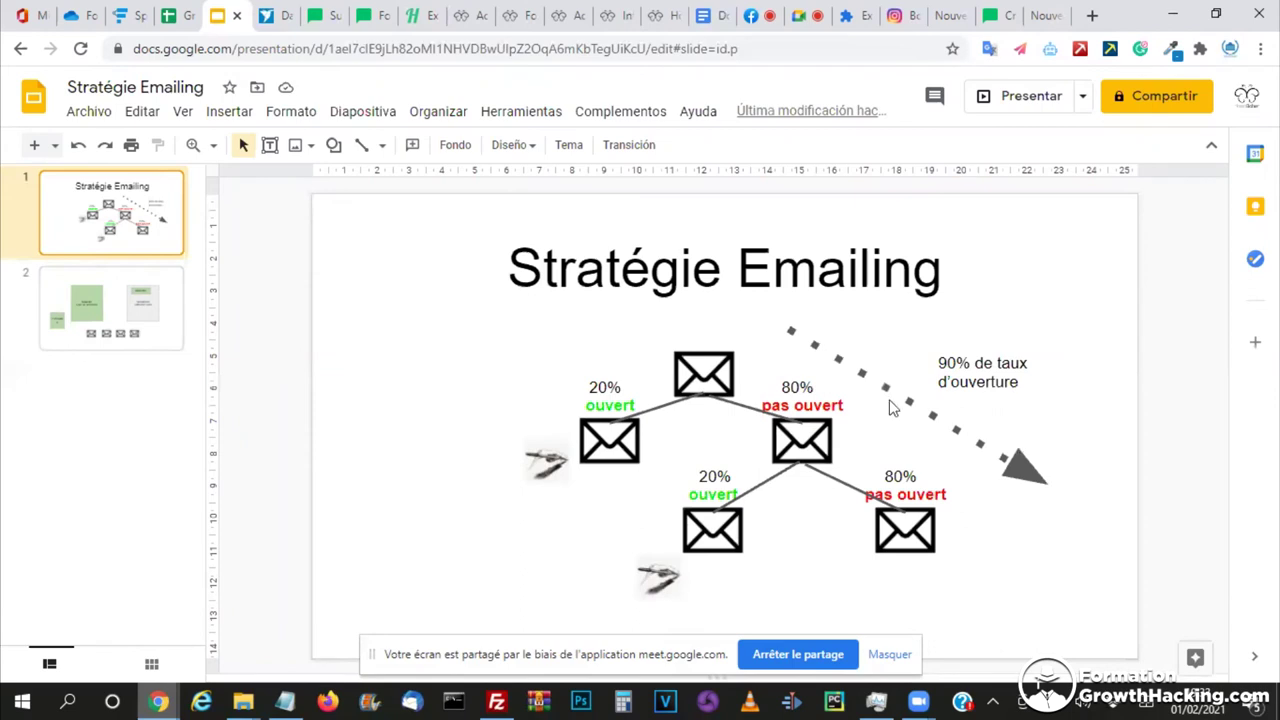
left_click(700, 370)
left_click(825, 455)
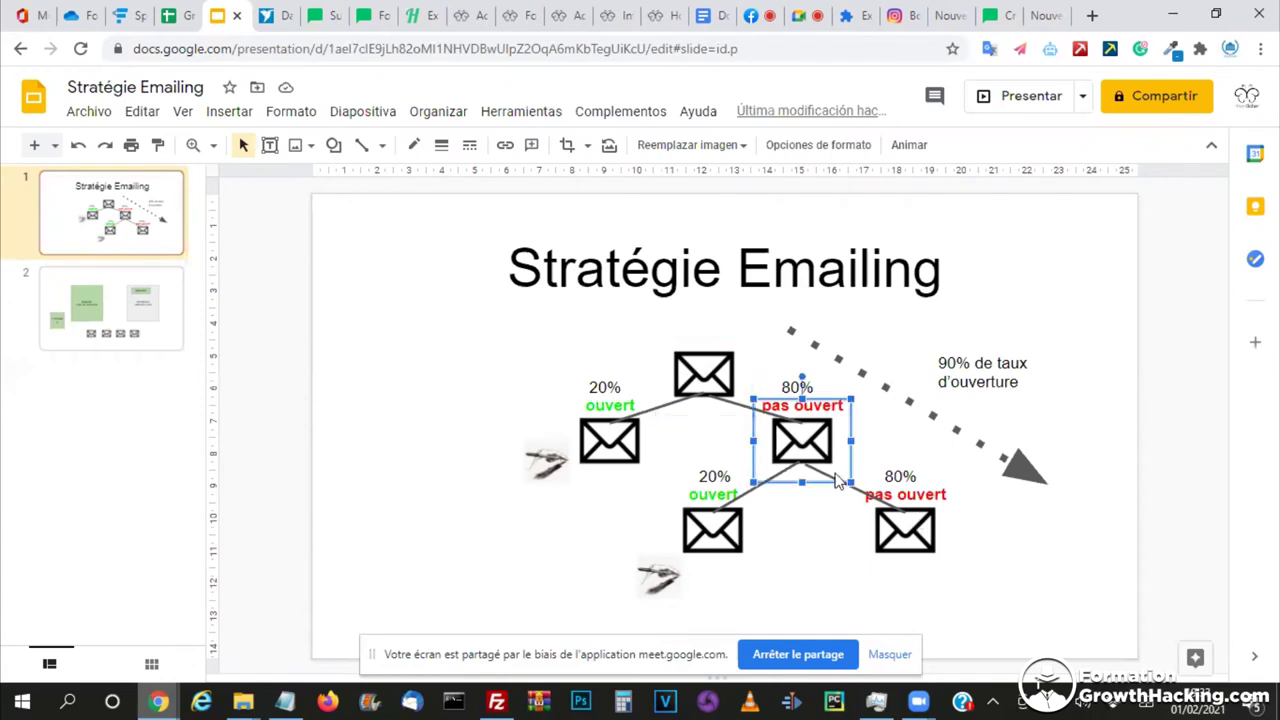
left_click(955, 508)
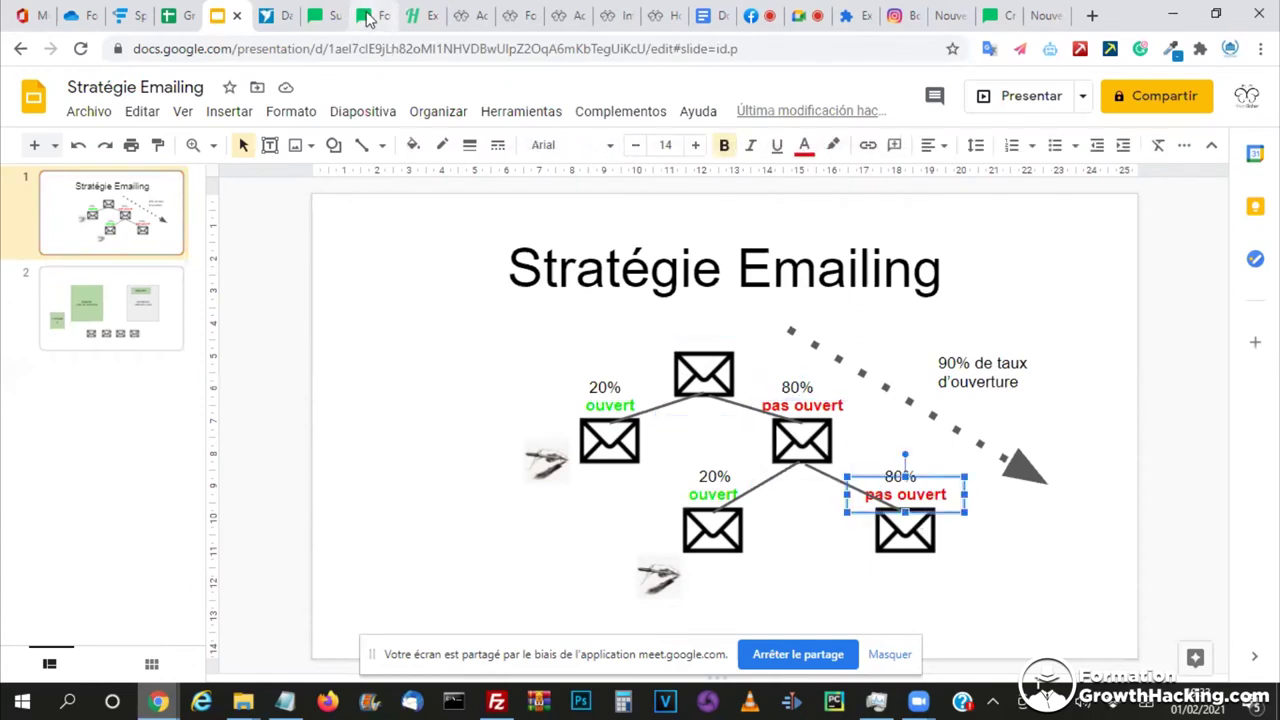
- Review the Heepsy influencer profile, the WordPress page editor and the MailerLite subscriber groups
left_click(411, 16)
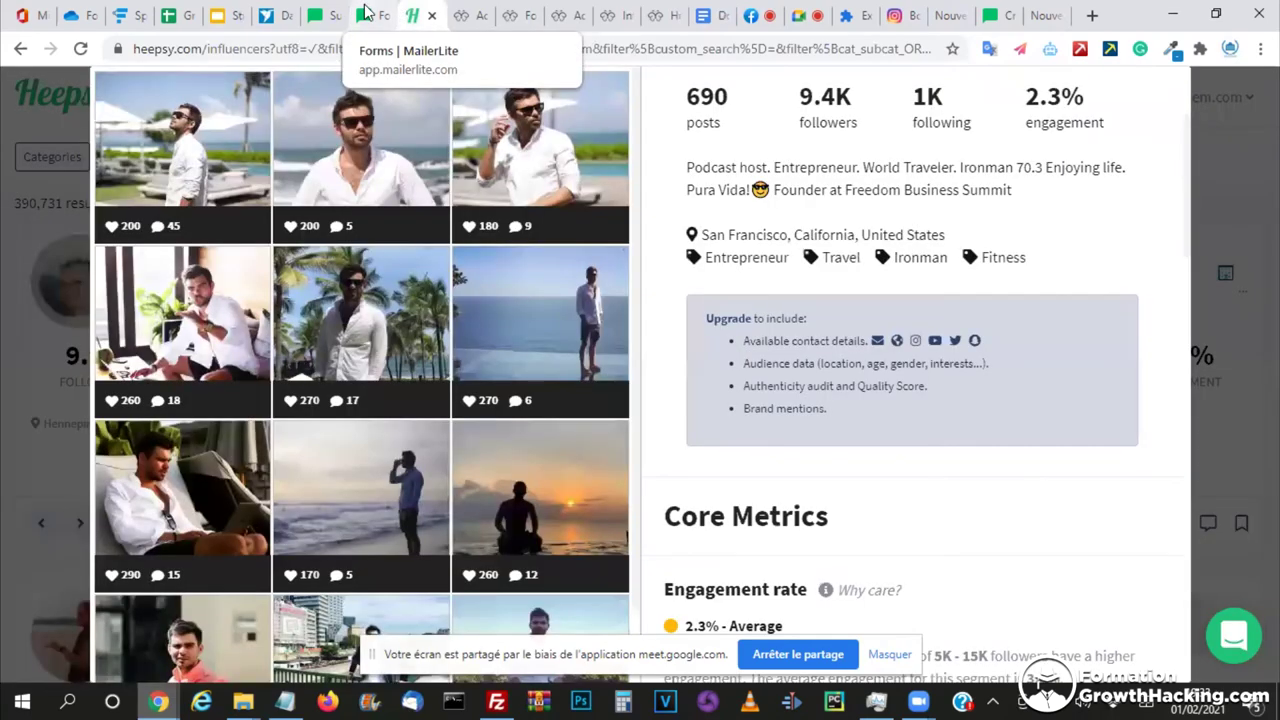
left_click(367, 14)
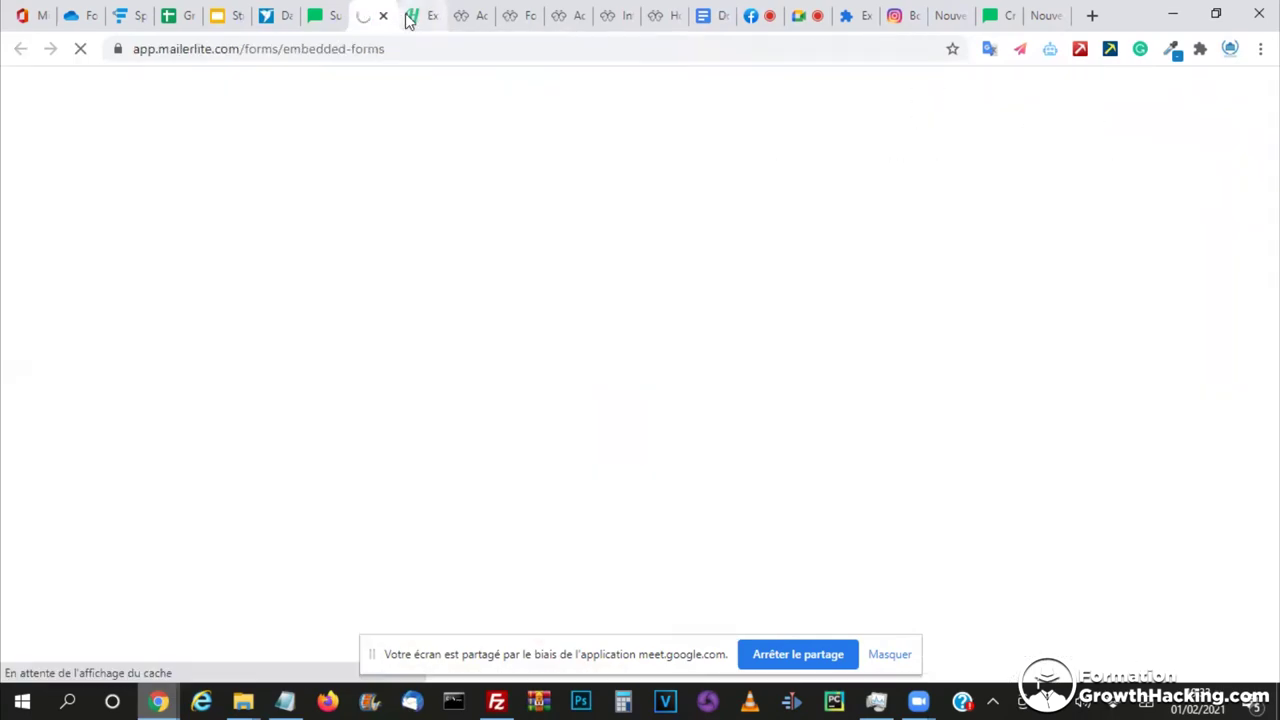
left_click(409, 20)
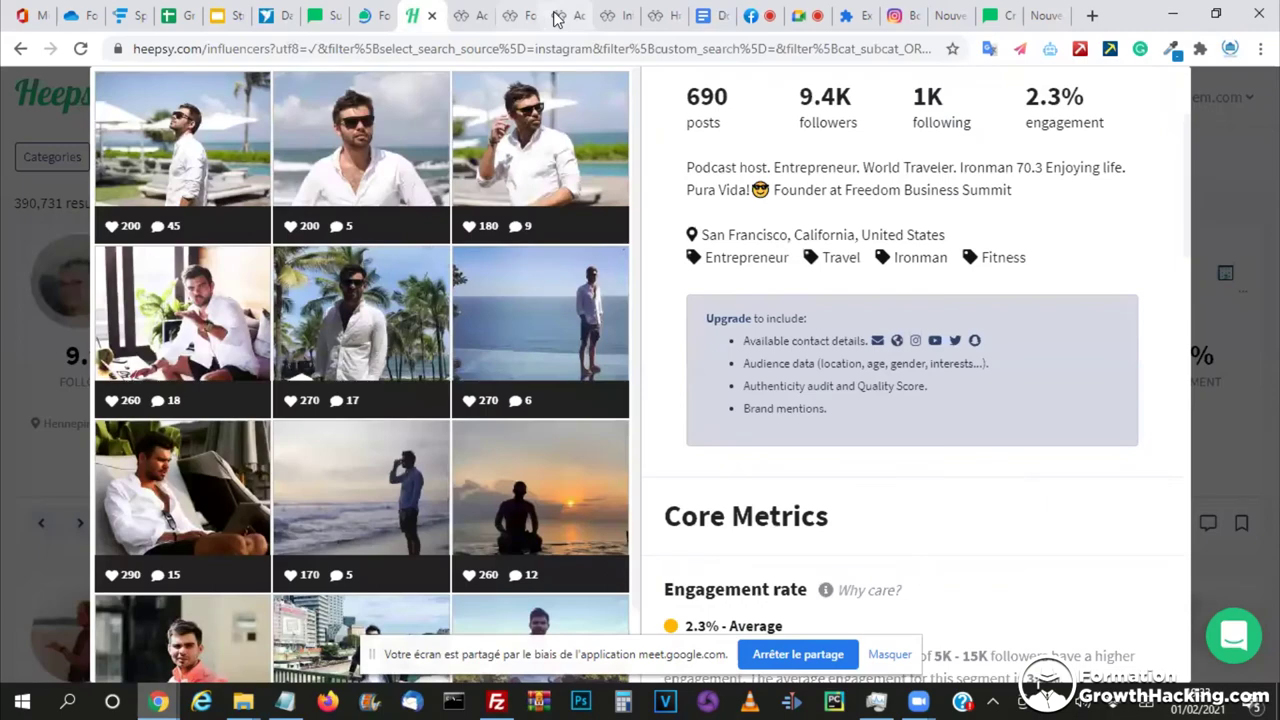
left_click(557, 17)
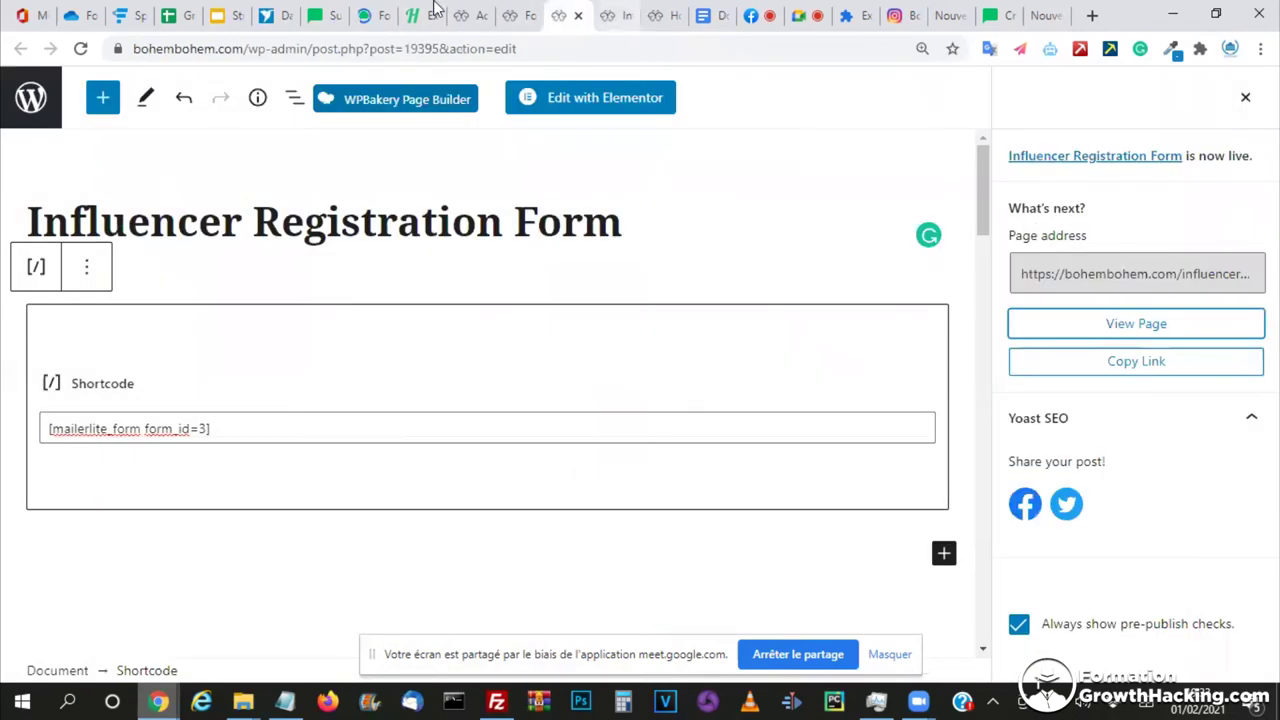
left_click(612, 15)
left_click(344, 8)
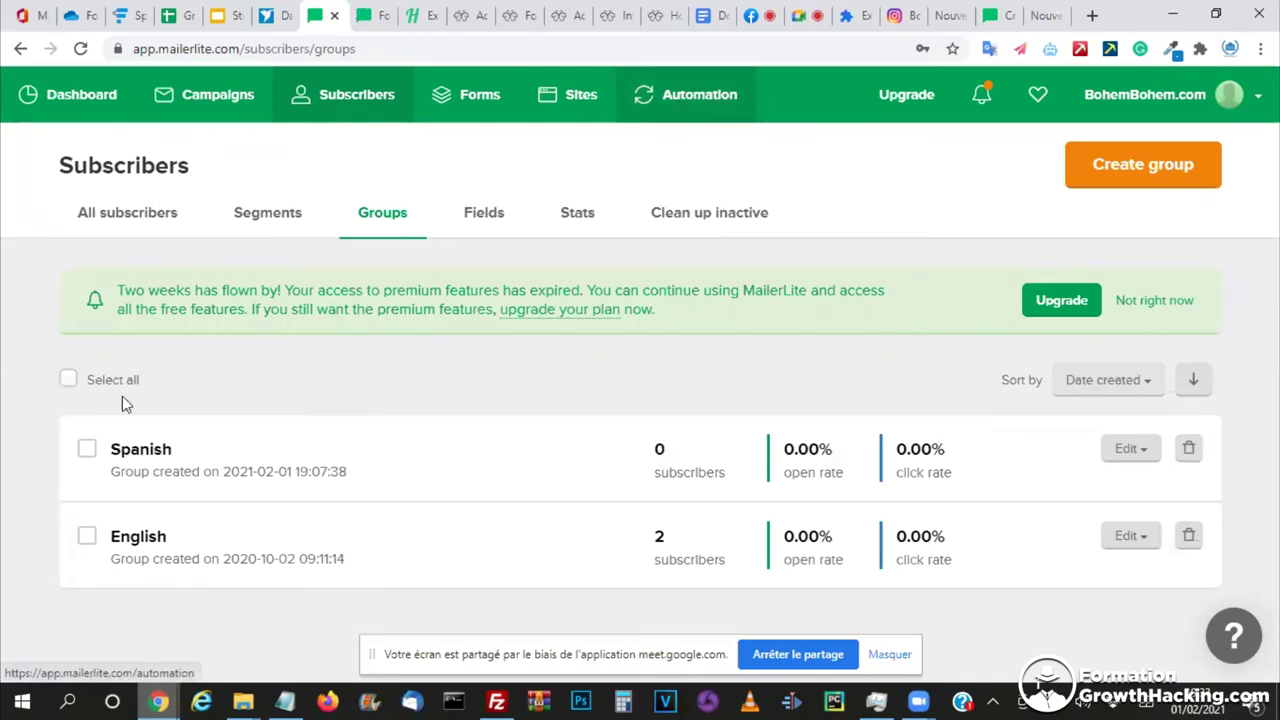
- Review the published registration form alongside the outreach messages drafted in Google Docs
left_click(660, 15)
left_click(608, 12)
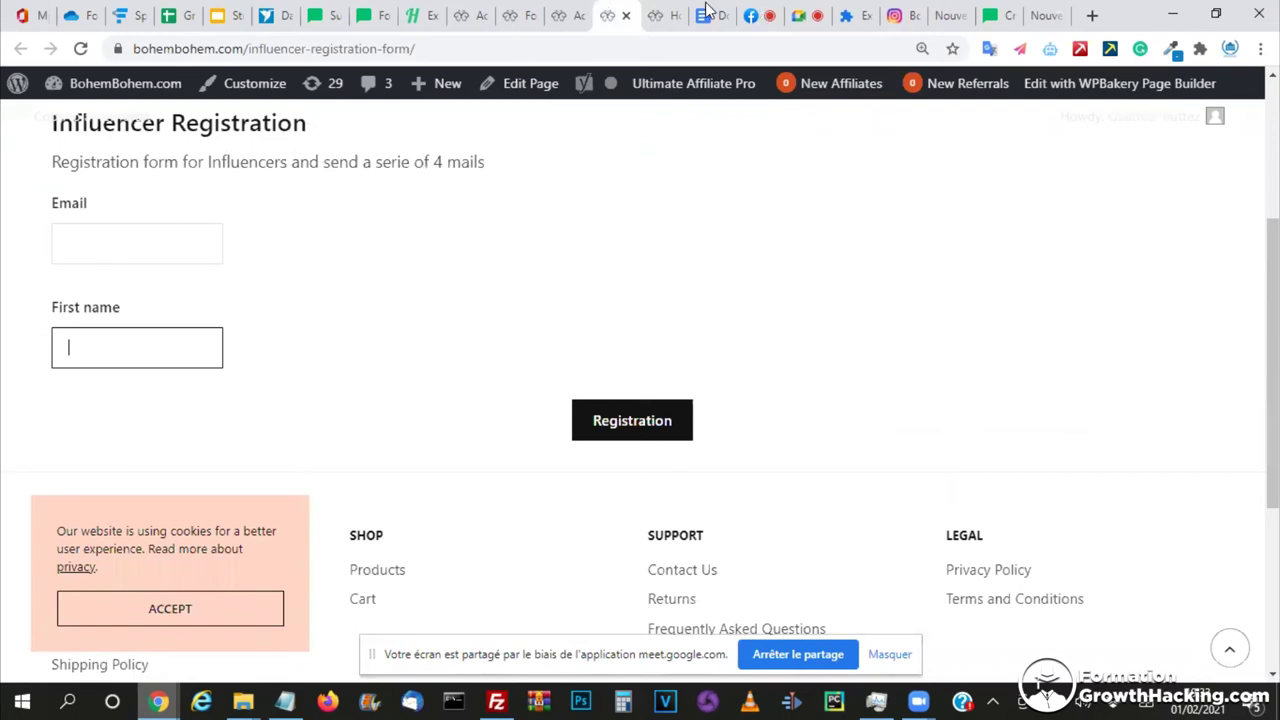
key("ctrl+Tab")
key("ctrl+Tab")
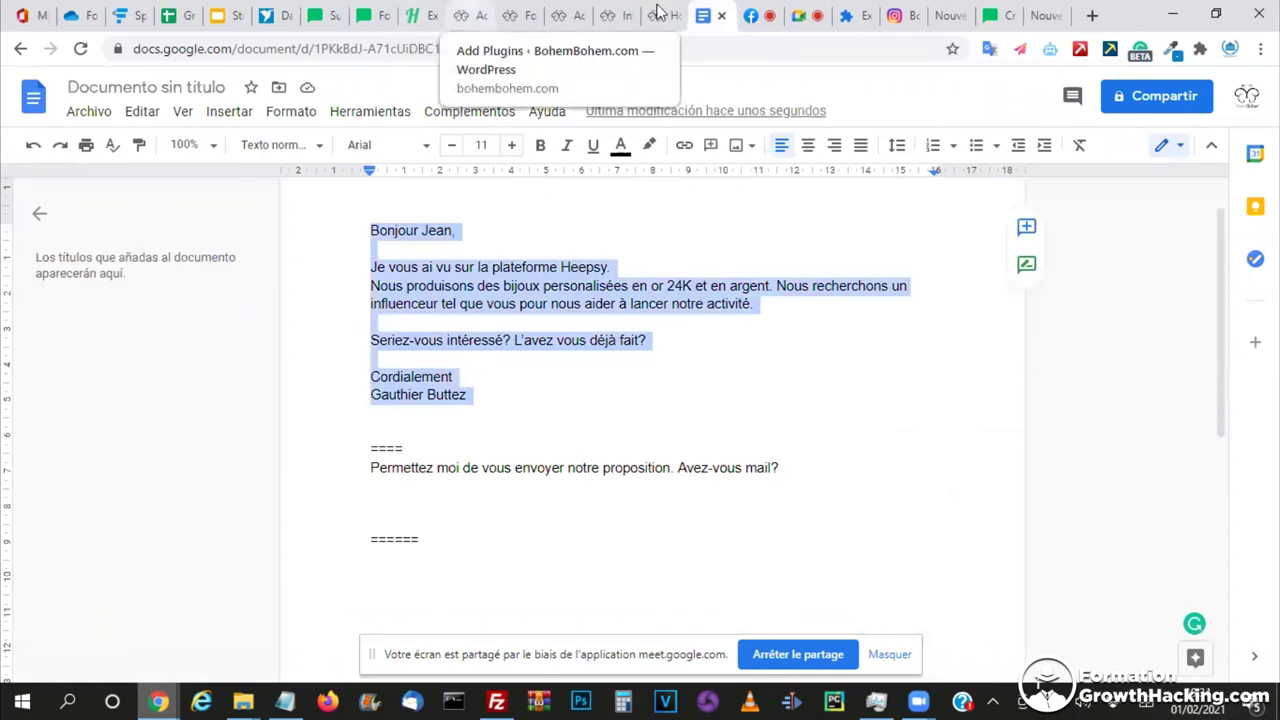
left_click(618, 15)
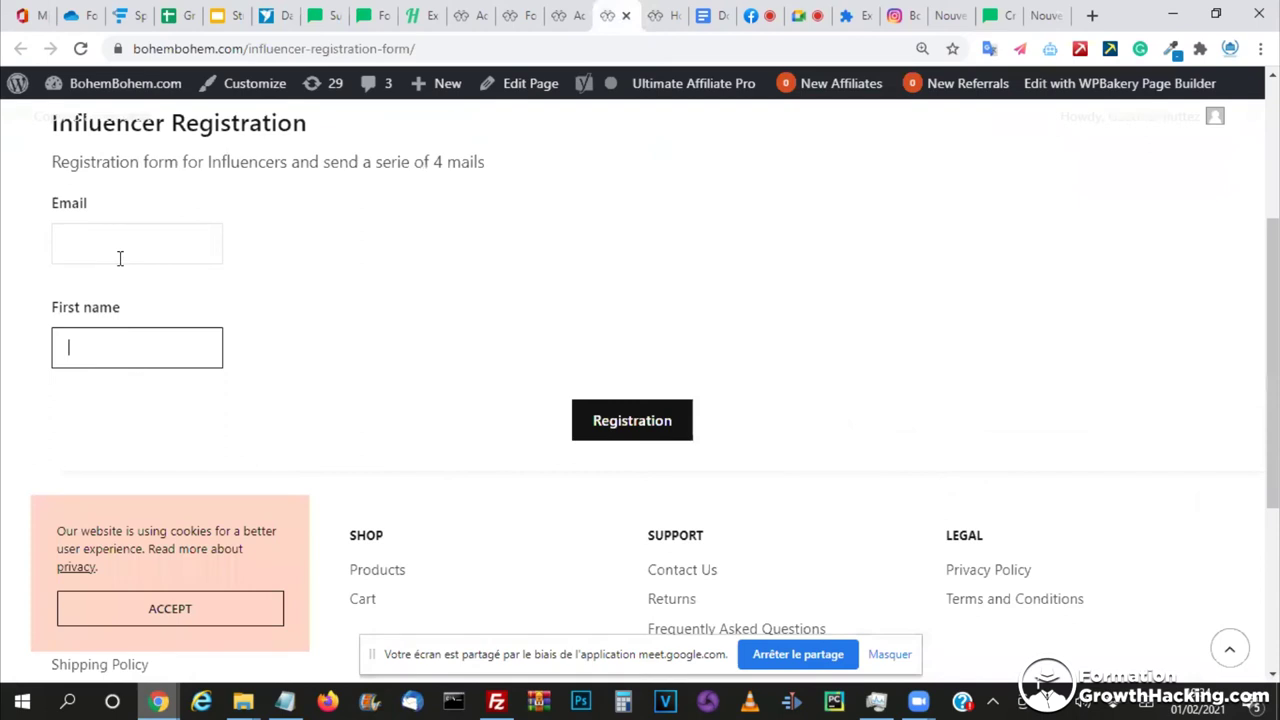
left_click(120, 258)
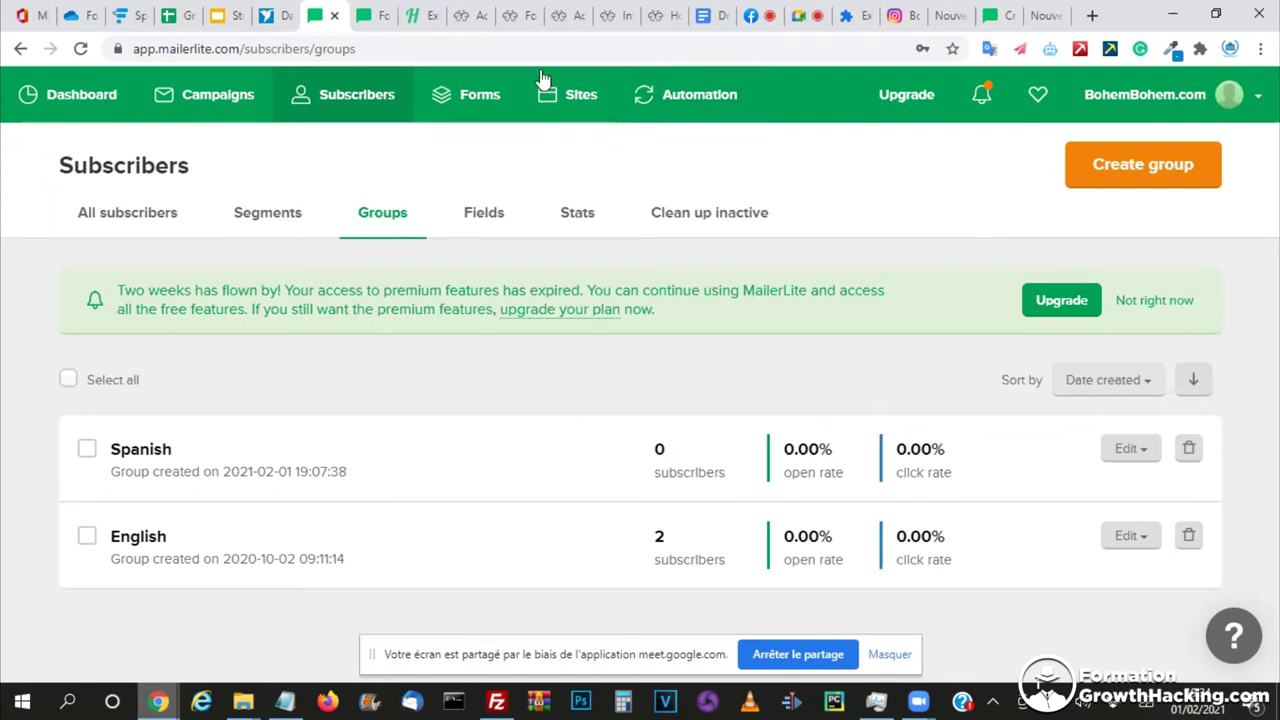
- Create a new automation workflow in MailerLite and name it "Workflow Influenceurs EN"
left_click(676, 98)
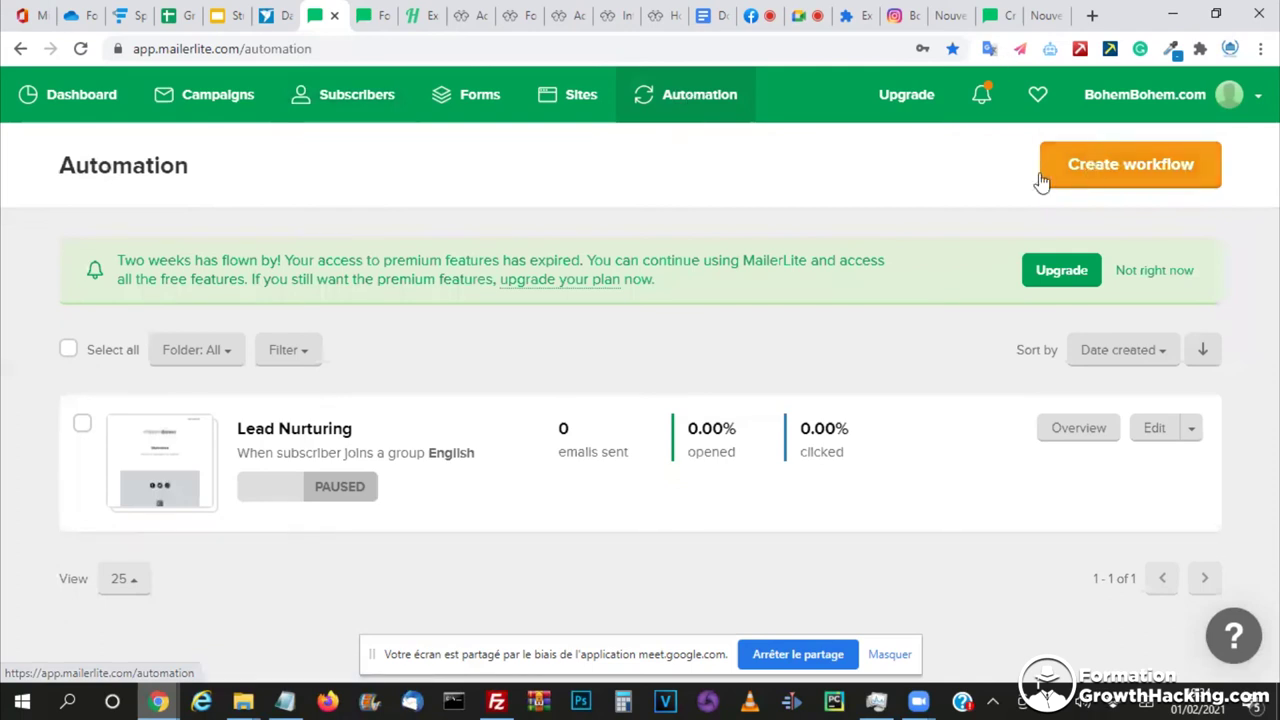
left_click(1120, 170)
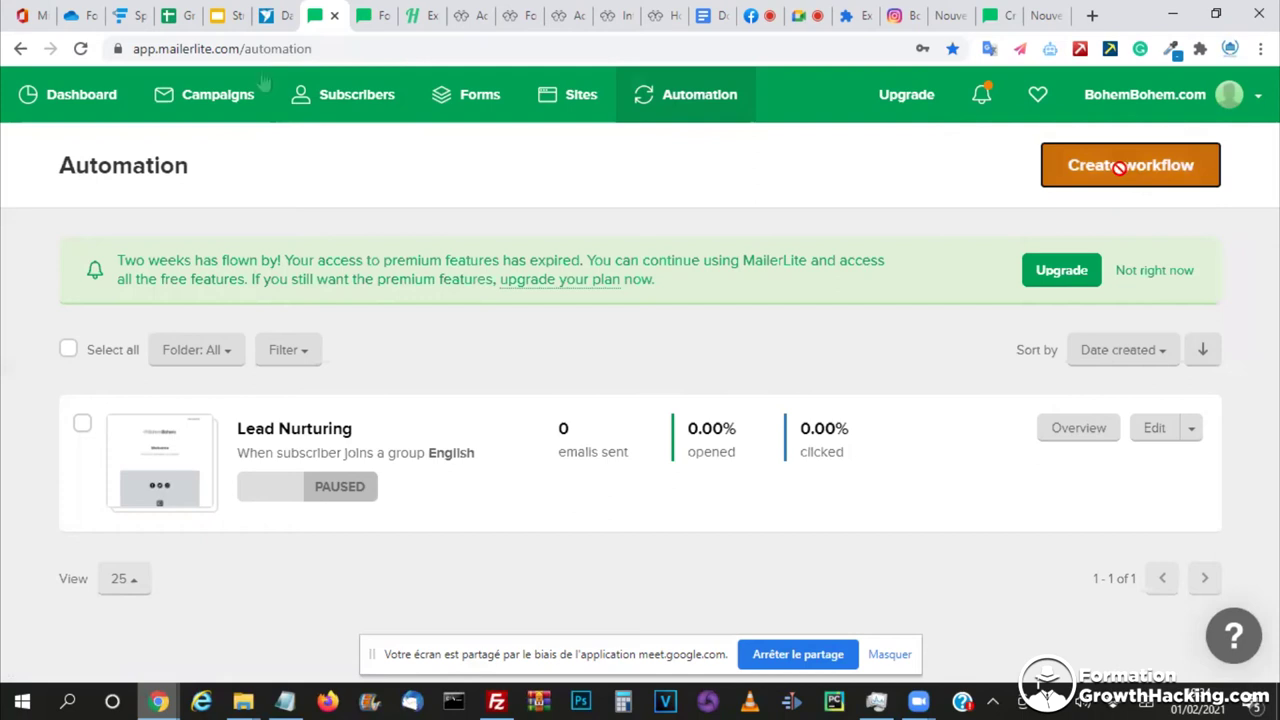
left_click(208, 97)
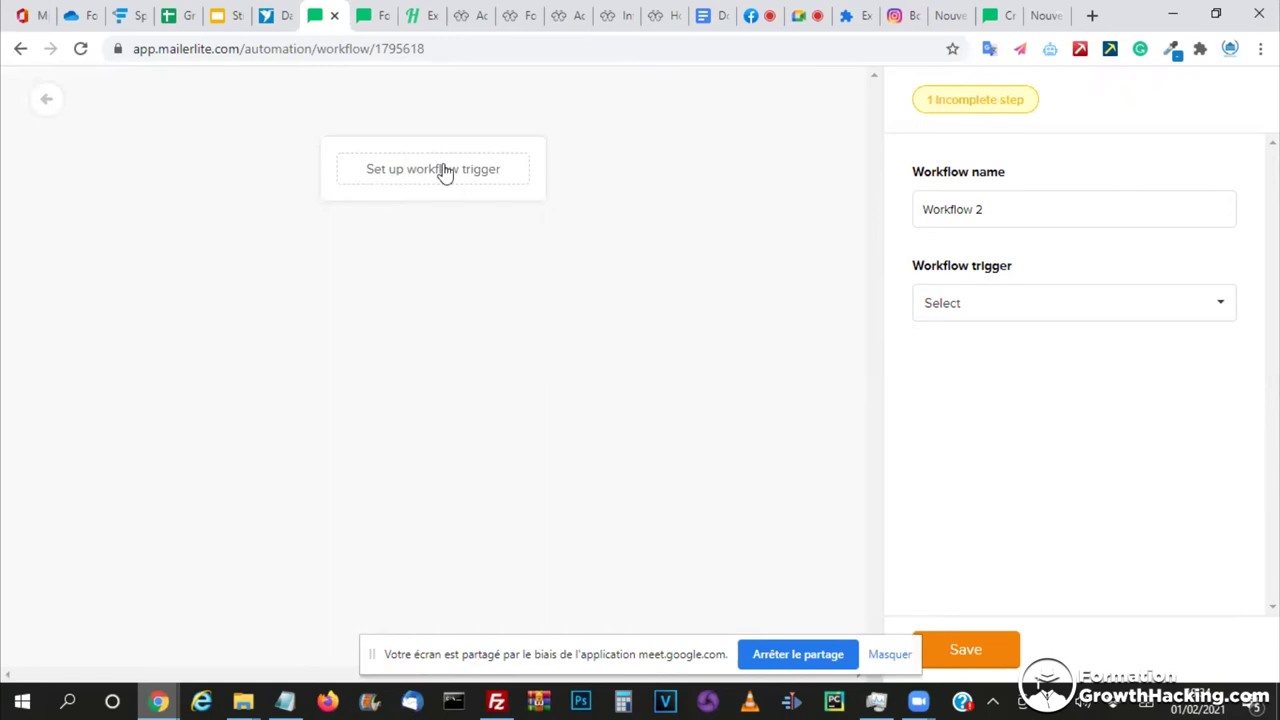
triple_click(999, 210)
left_click(994, 207)
type("Influenceurs EN")
- Set the workflow trigger to "When subscriber joins a group" and look through the other available triggers
left_click(986, 312)
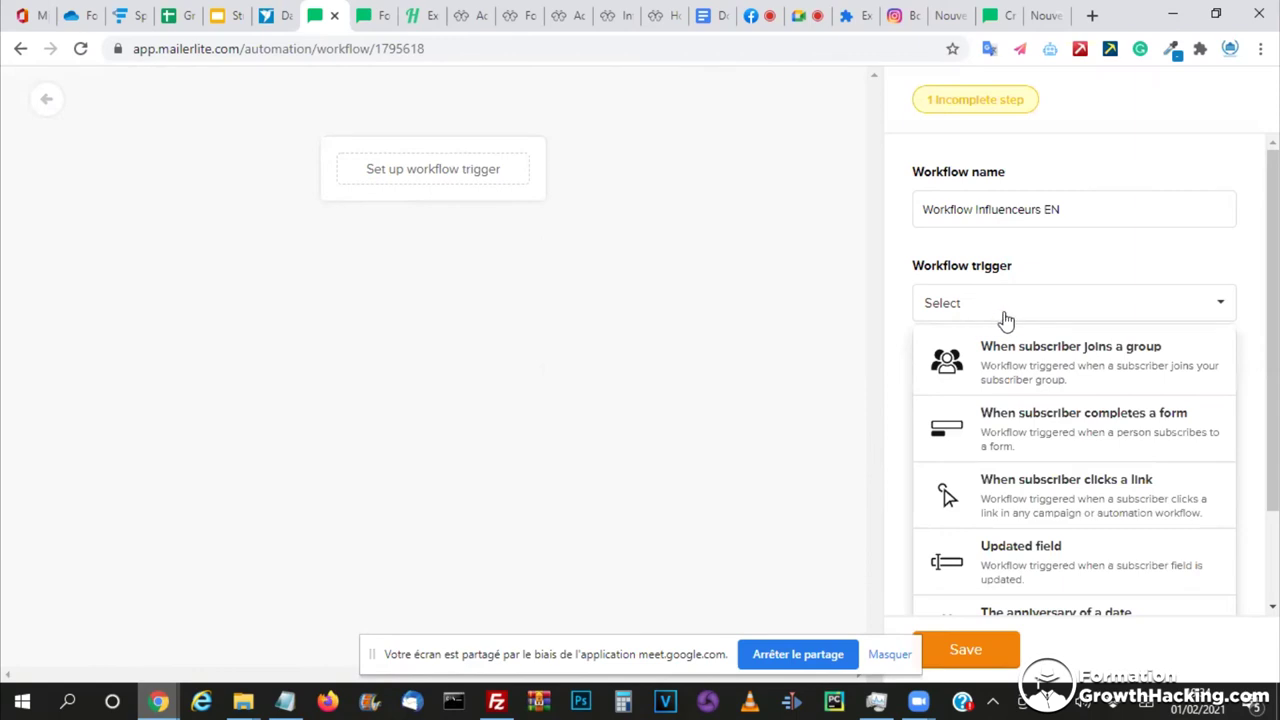
left_click(1083, 370)
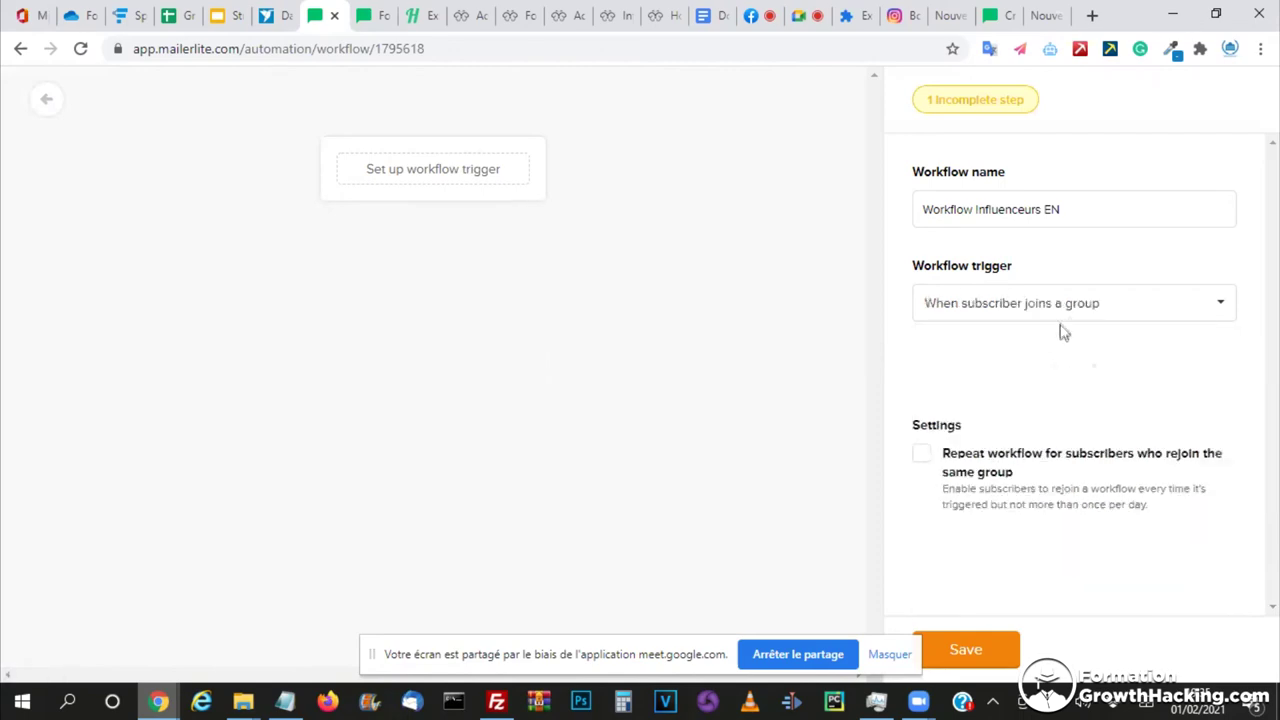
left_click(1090, 313)
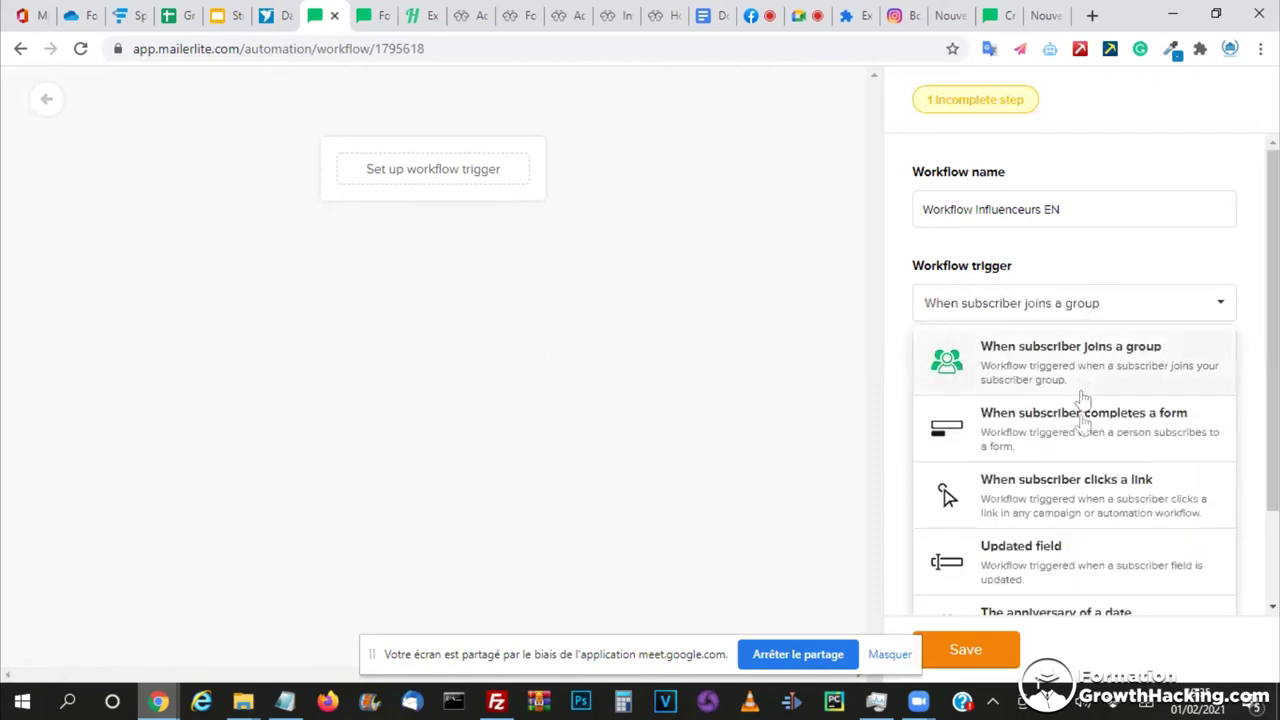
scroll(1100, 460, "down", 2)
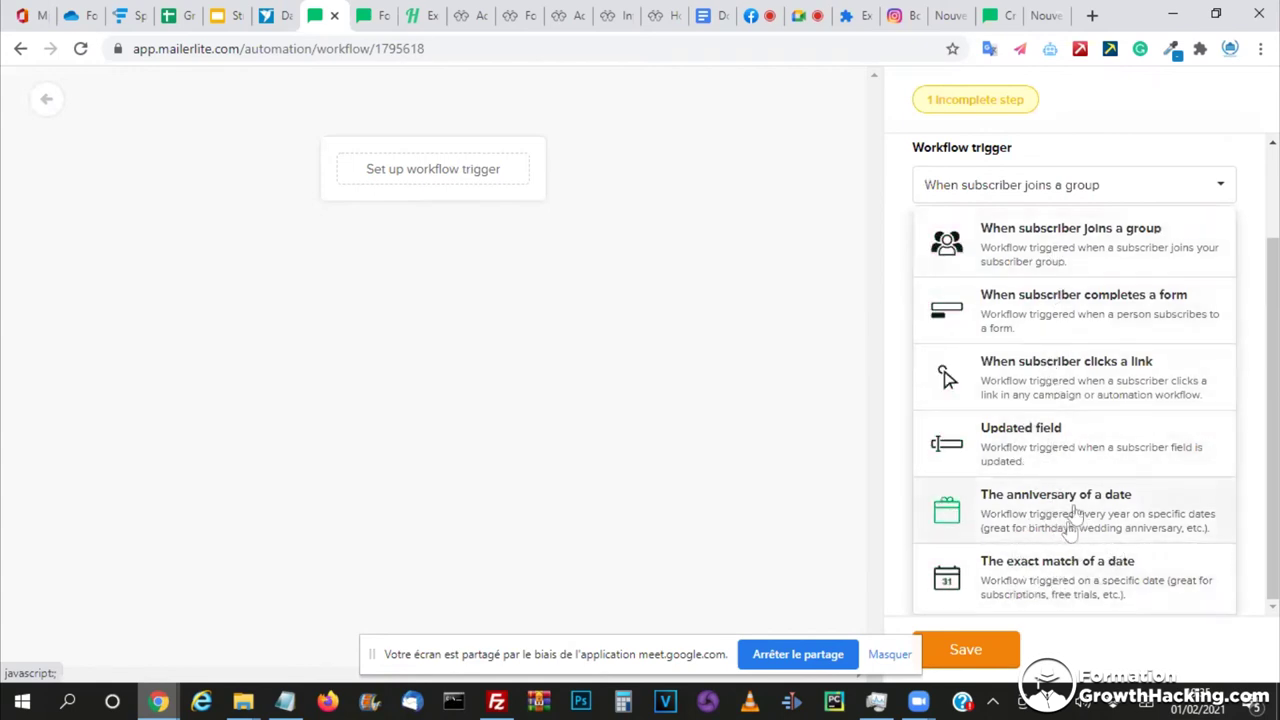
left_click(1100, 168)
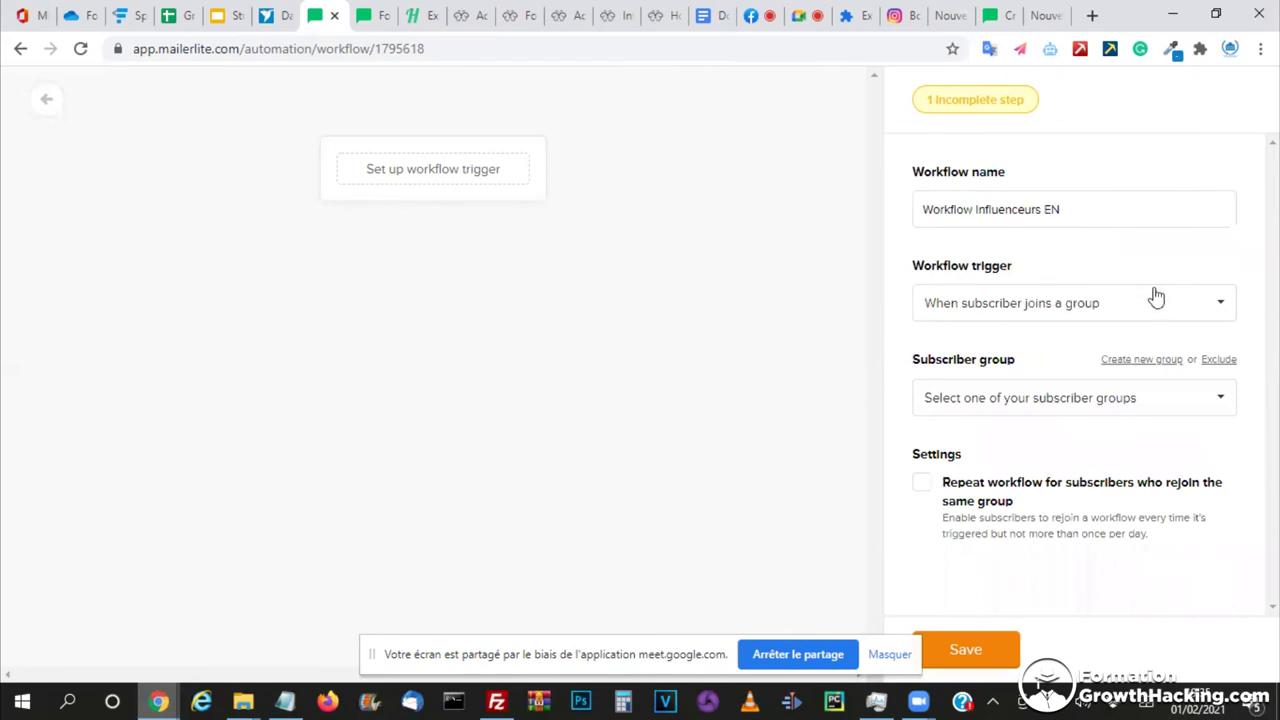
- Choose English as the trigger's subscriber group and save the workflow trigger
left_click(1000, 412)
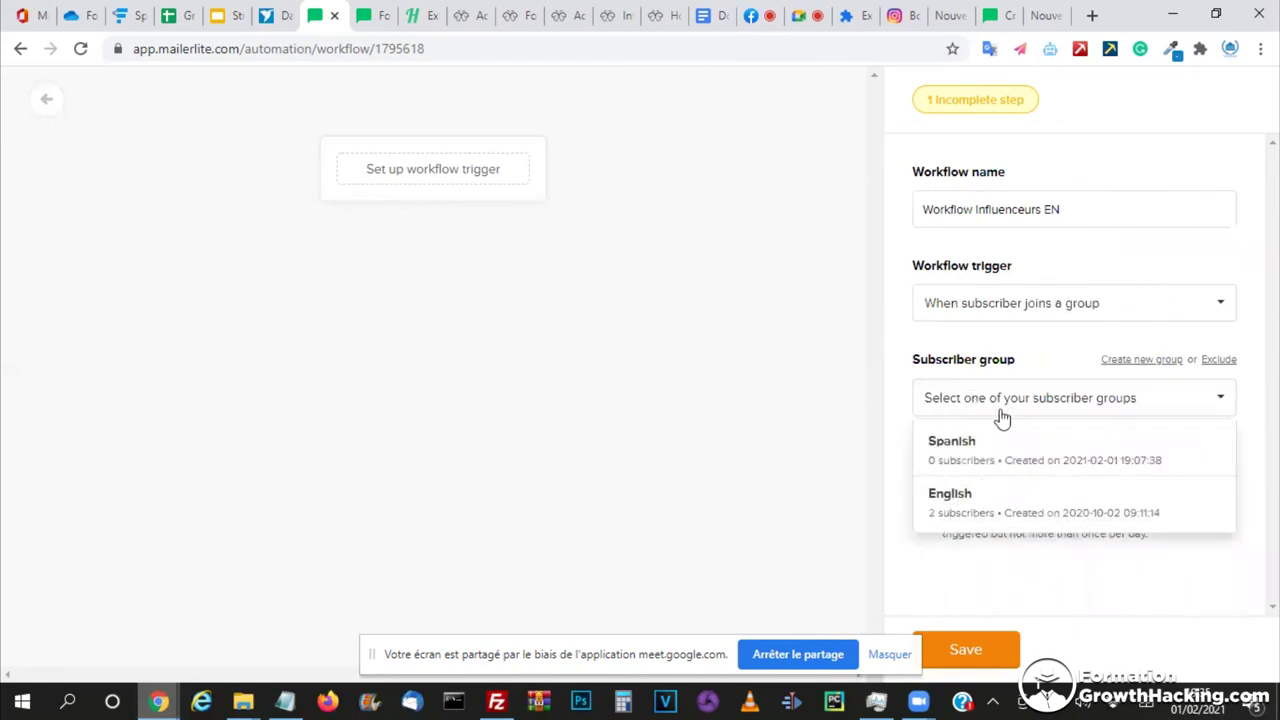
left_click(963, 512)
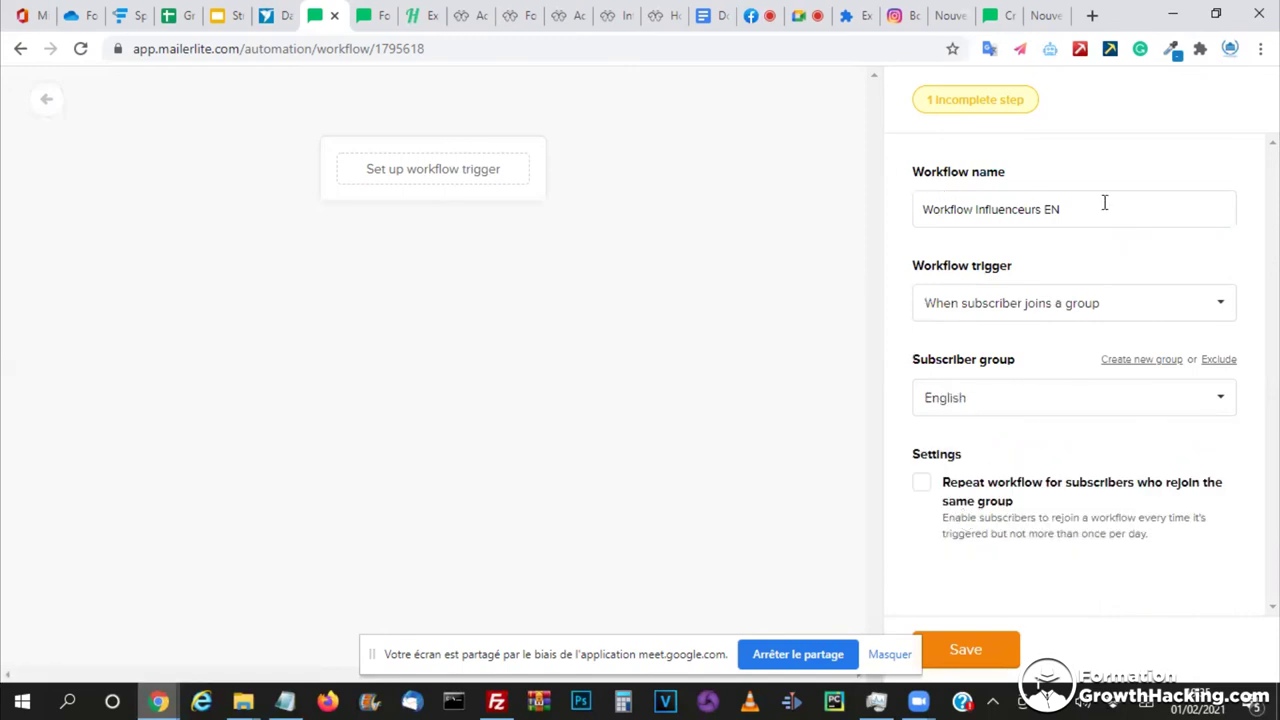
left_click_drag(1104, 203, 870, 192)
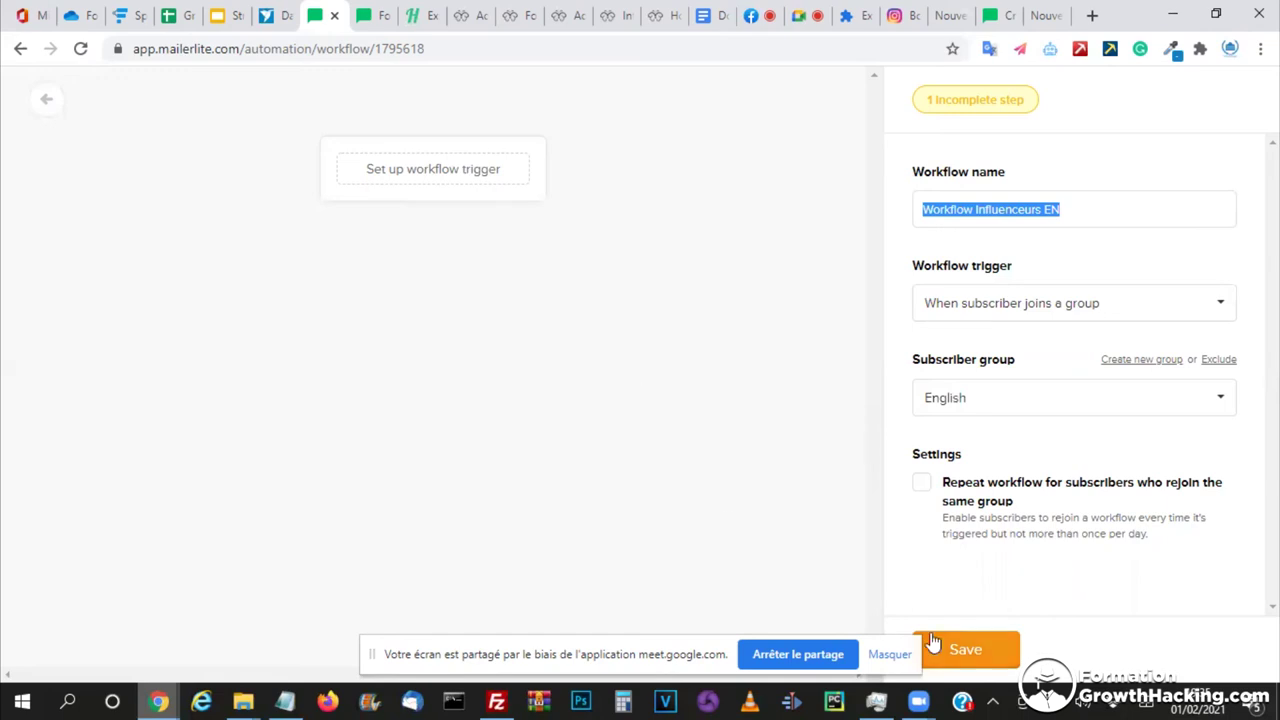
left_click(965, 651)
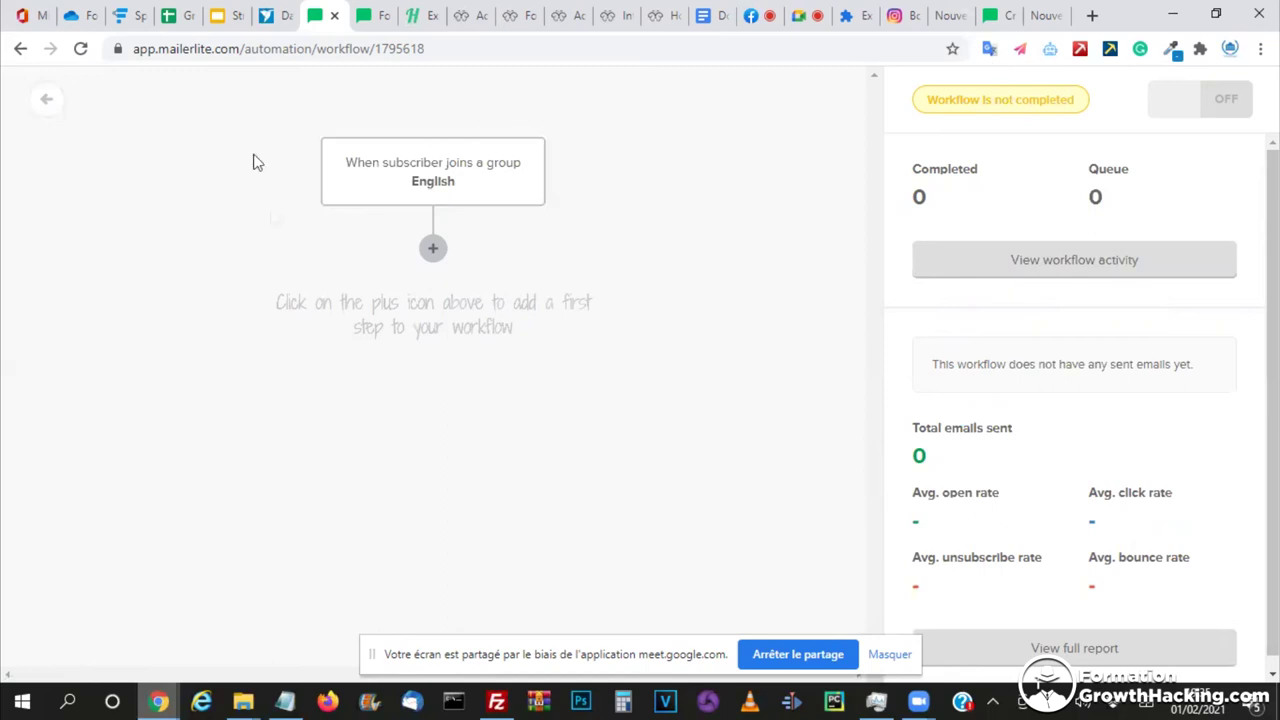
- Add an email as the first step after the English group trigger in the workflow
left_click(425, 181)
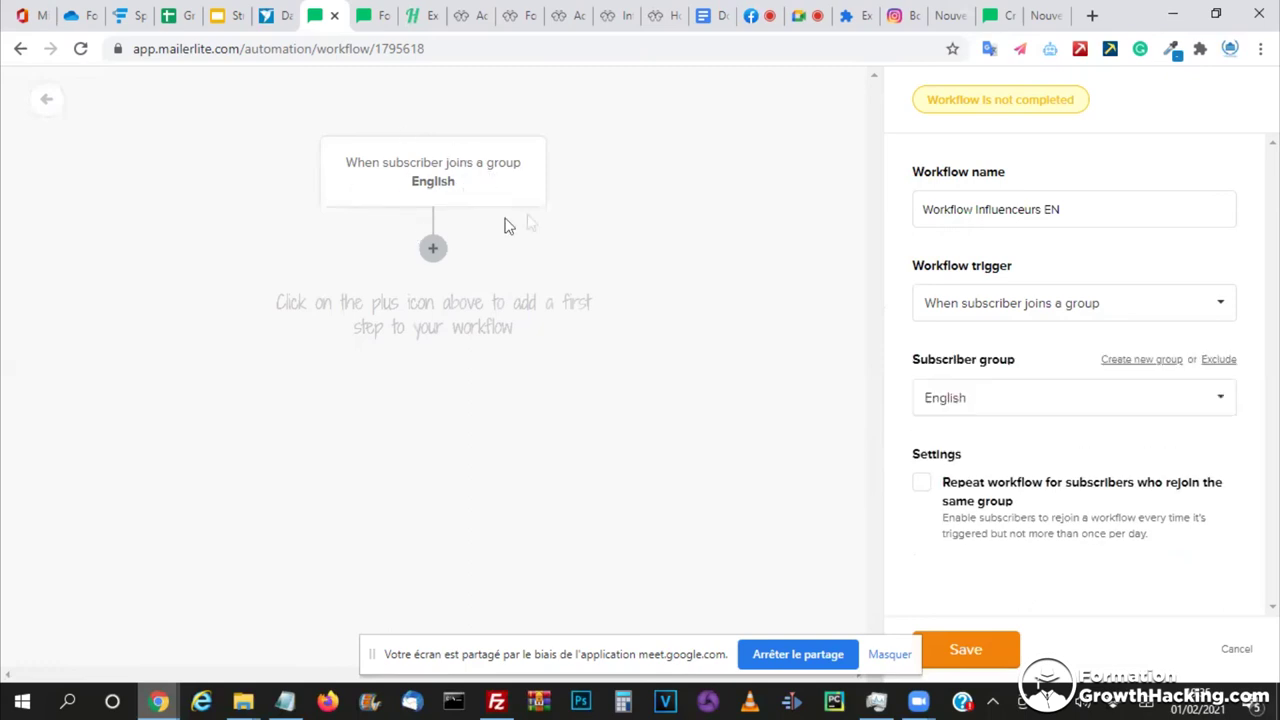
left_click(433, 249)
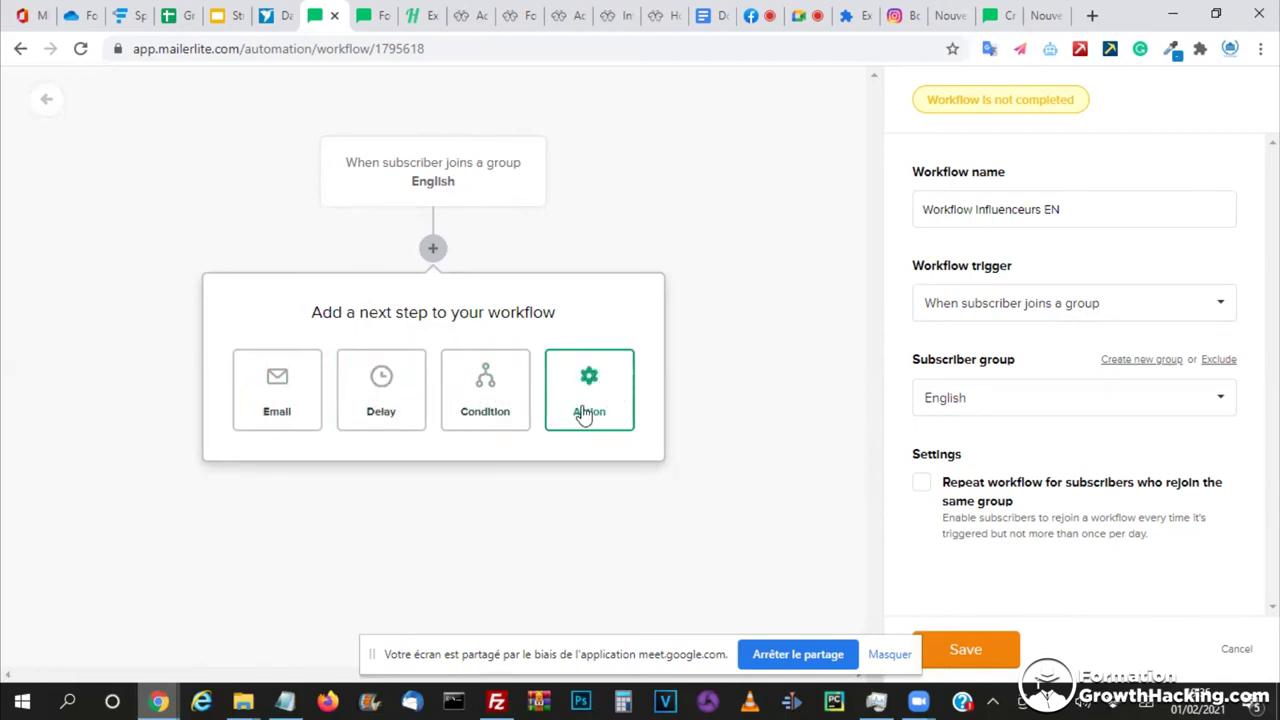
left_click(279, 399)
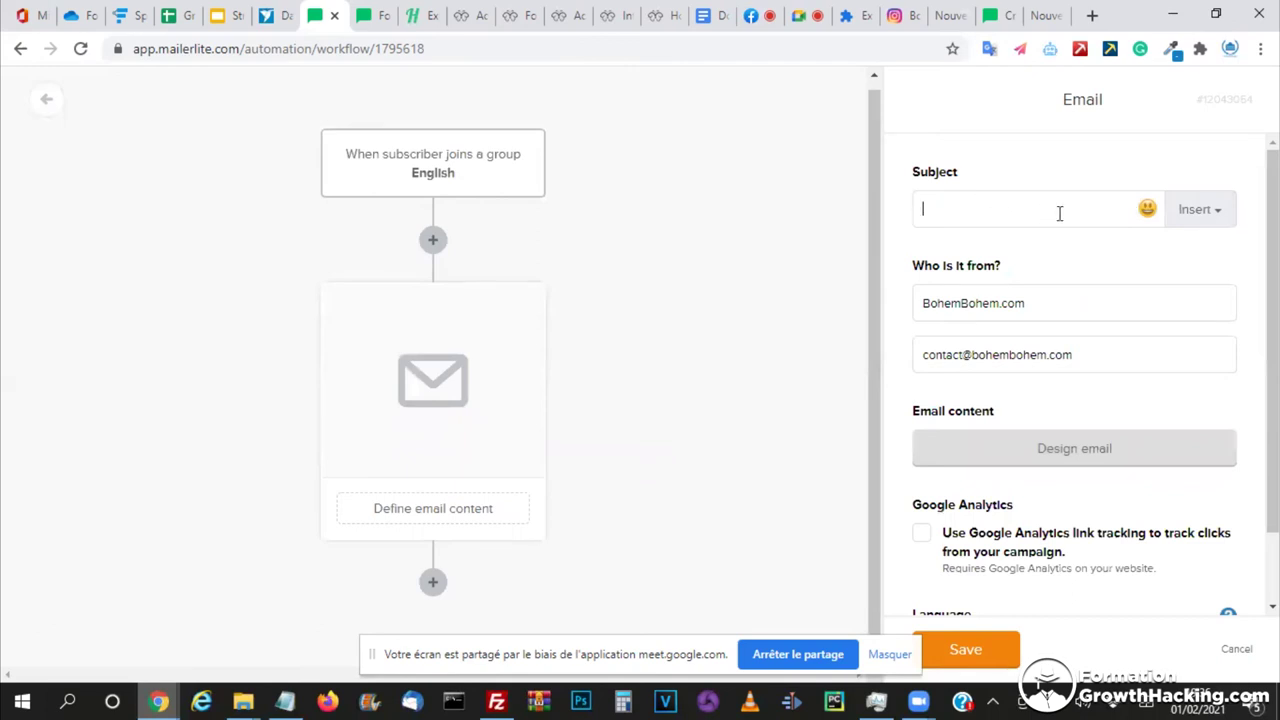
- Set the email's subject to "Bonjour {$name}, voici notre offre", using the subscriber's Name variable for personalization
type("onjour")
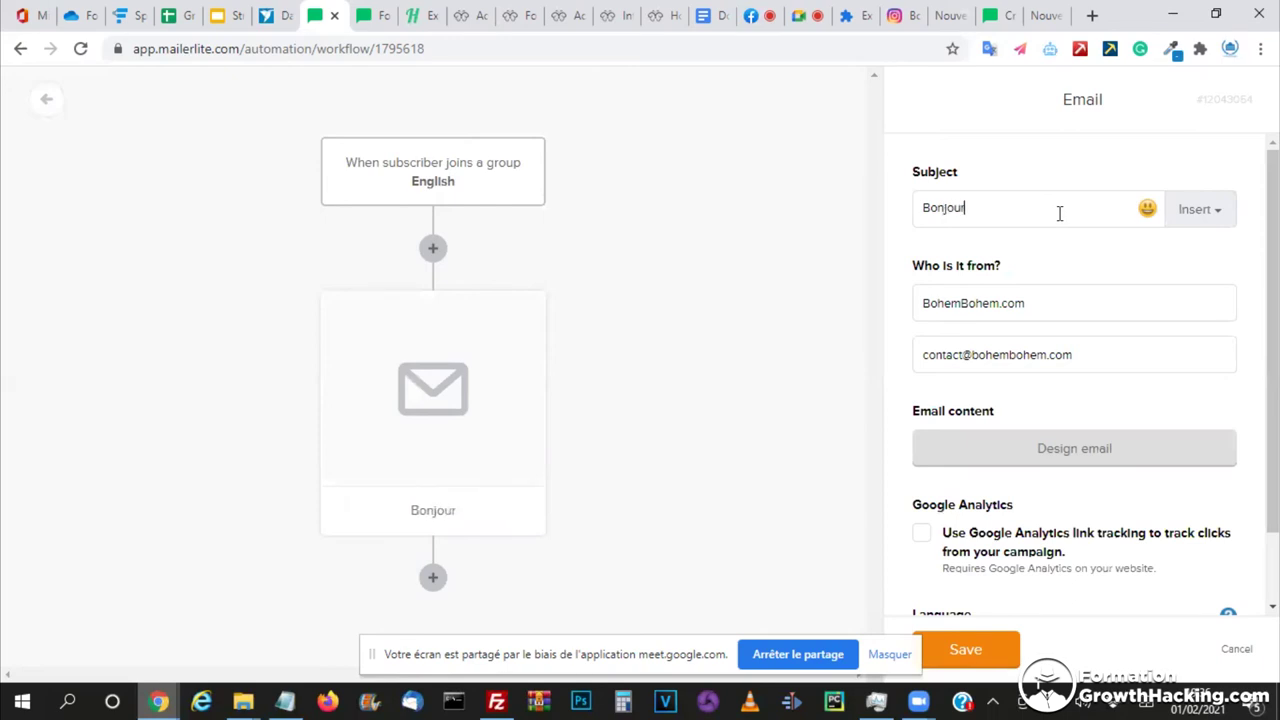
left_click(1199, 212)
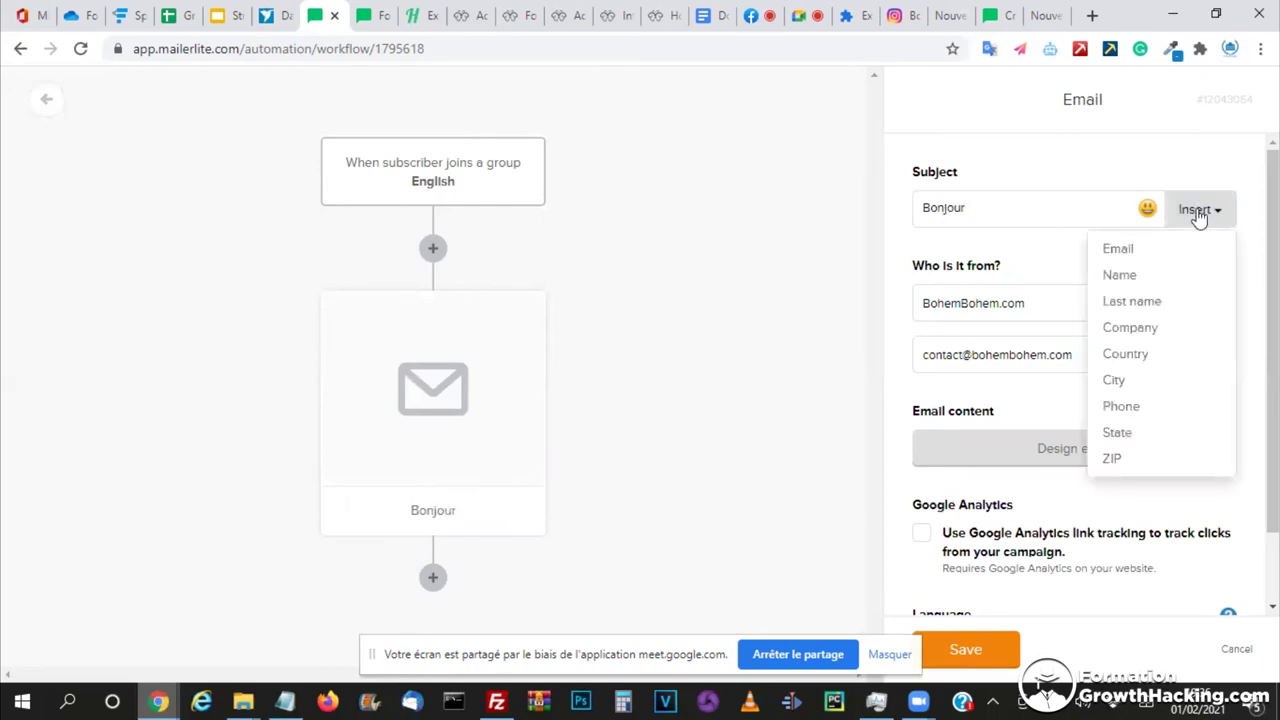
left_click(1116, 275)
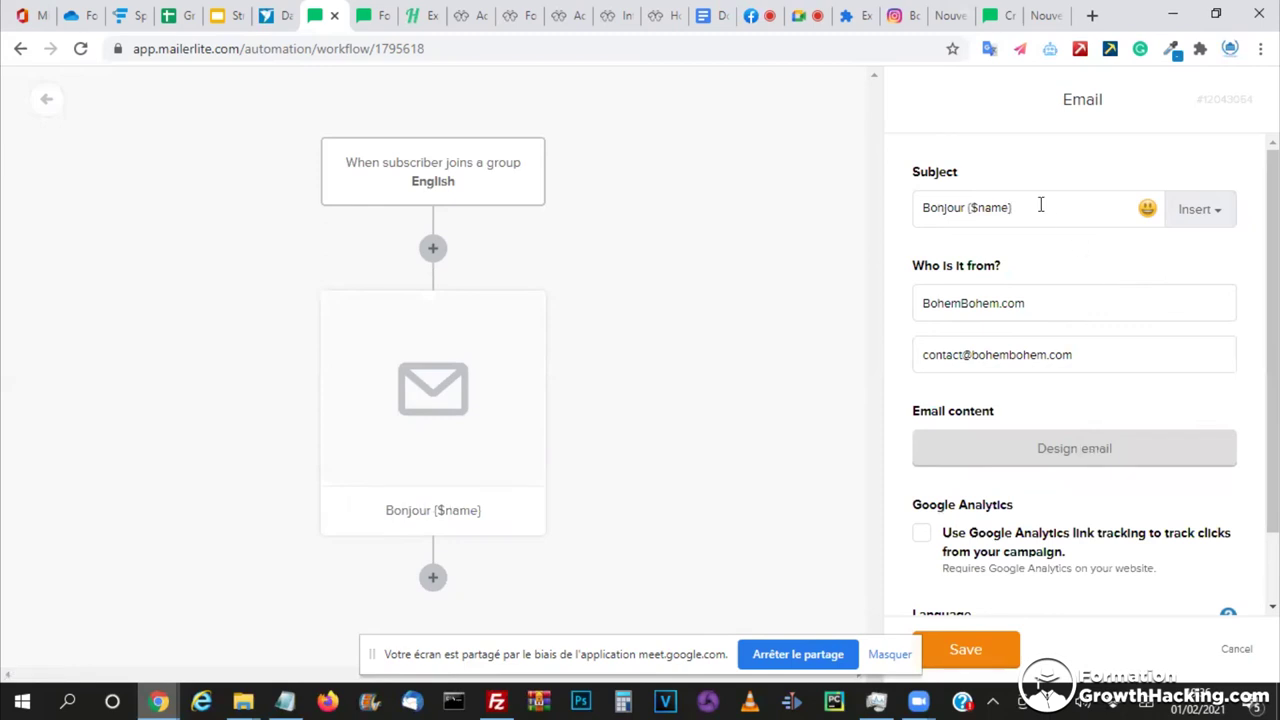
type(", voic")
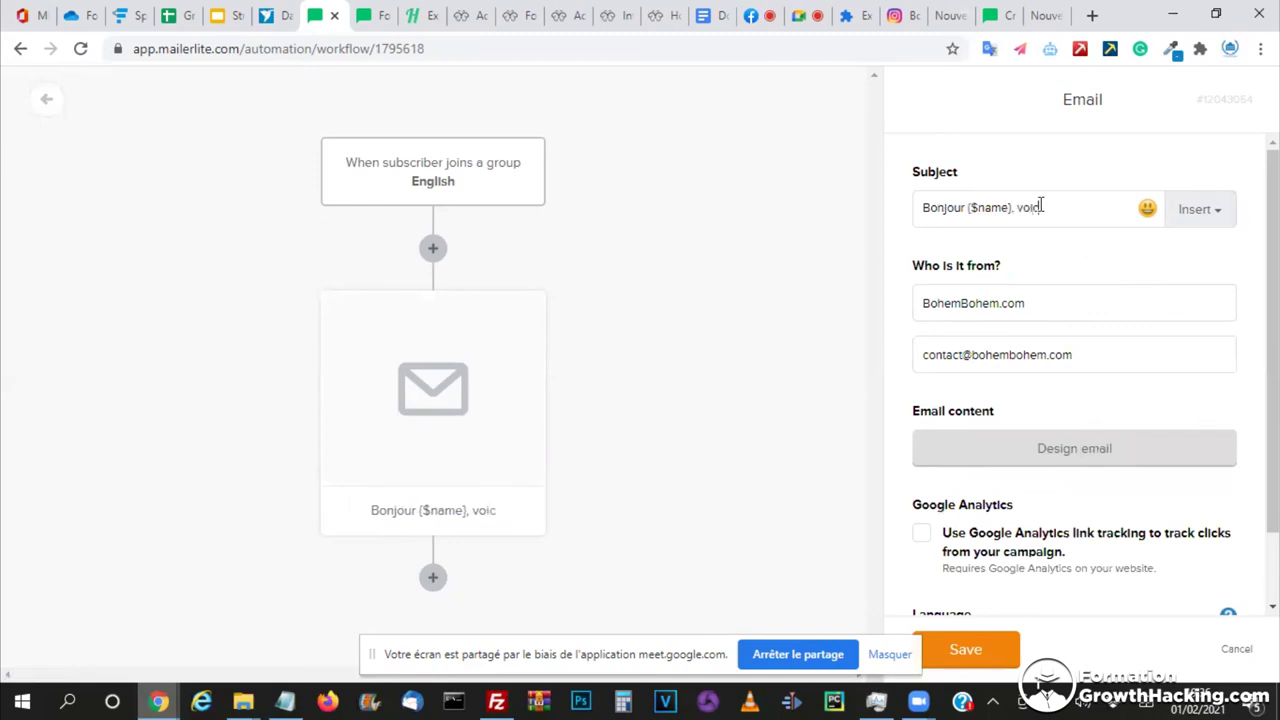
type("i notre offre")
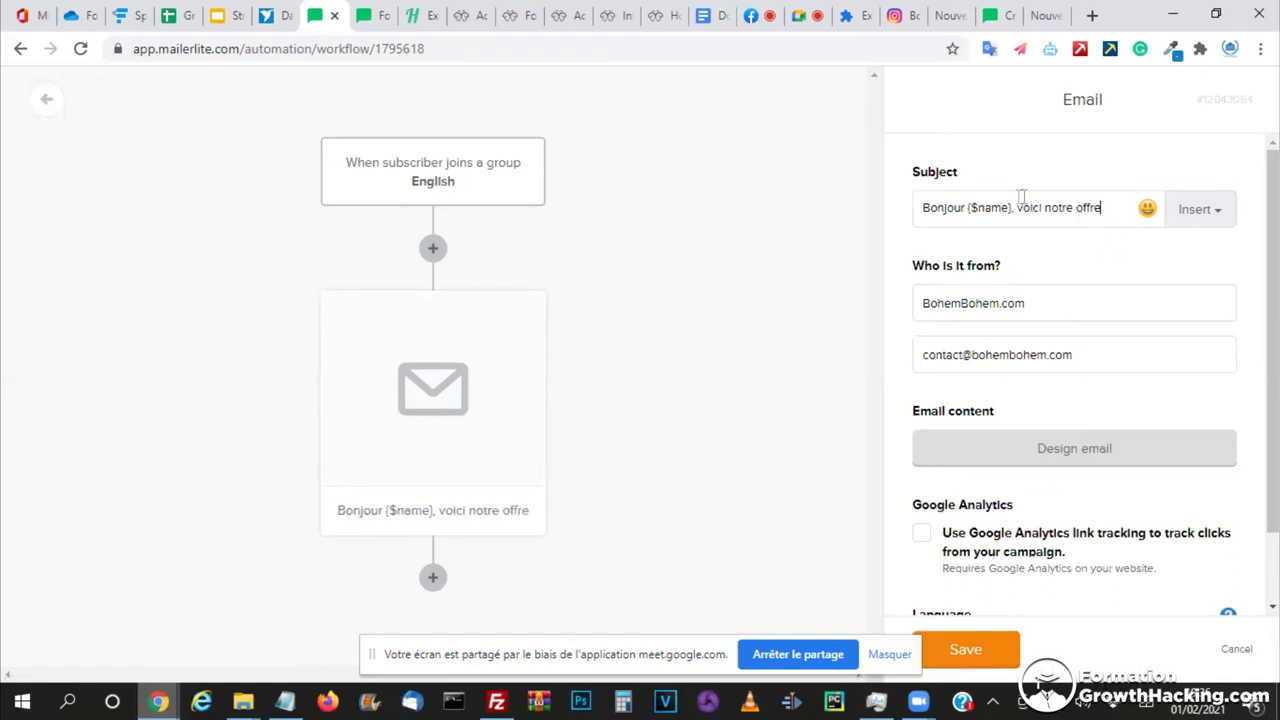
left_click_drag(1098, 210, 833, 227)
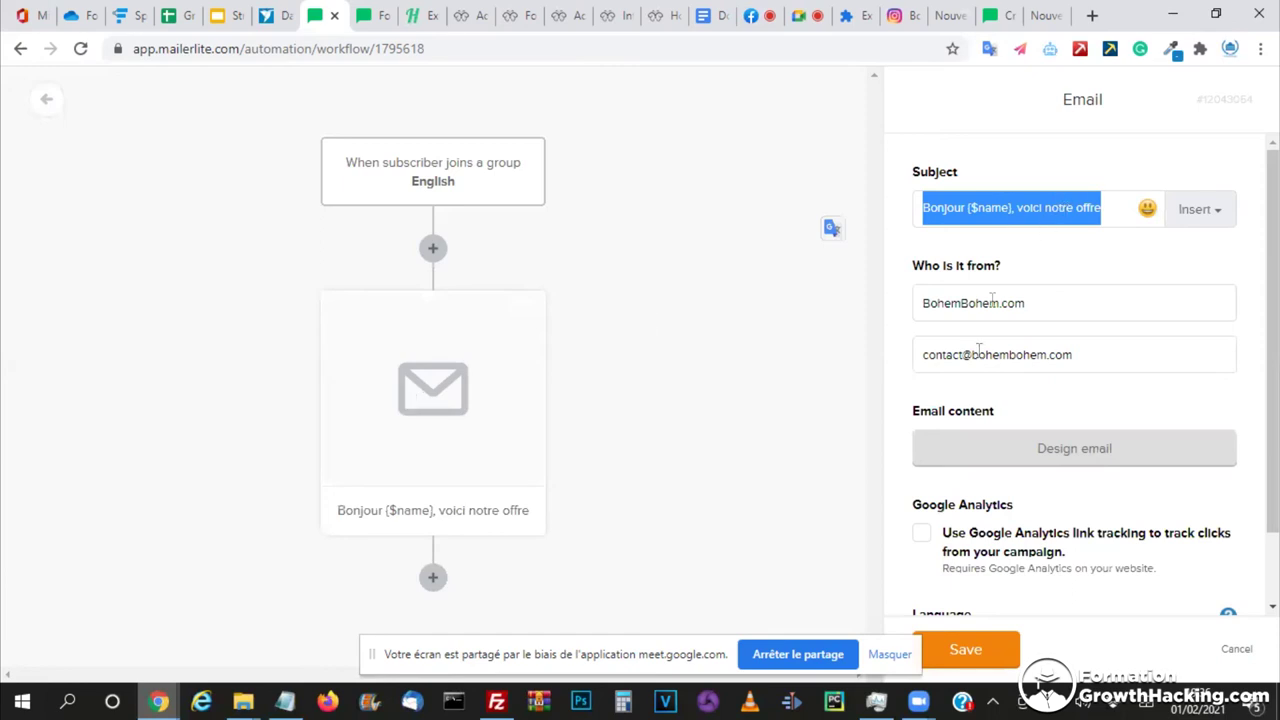
- Enable Google Analytics link tracking for the email and start designing its content
scroll(988, 363, "down", 1)
left_click(921, 453)
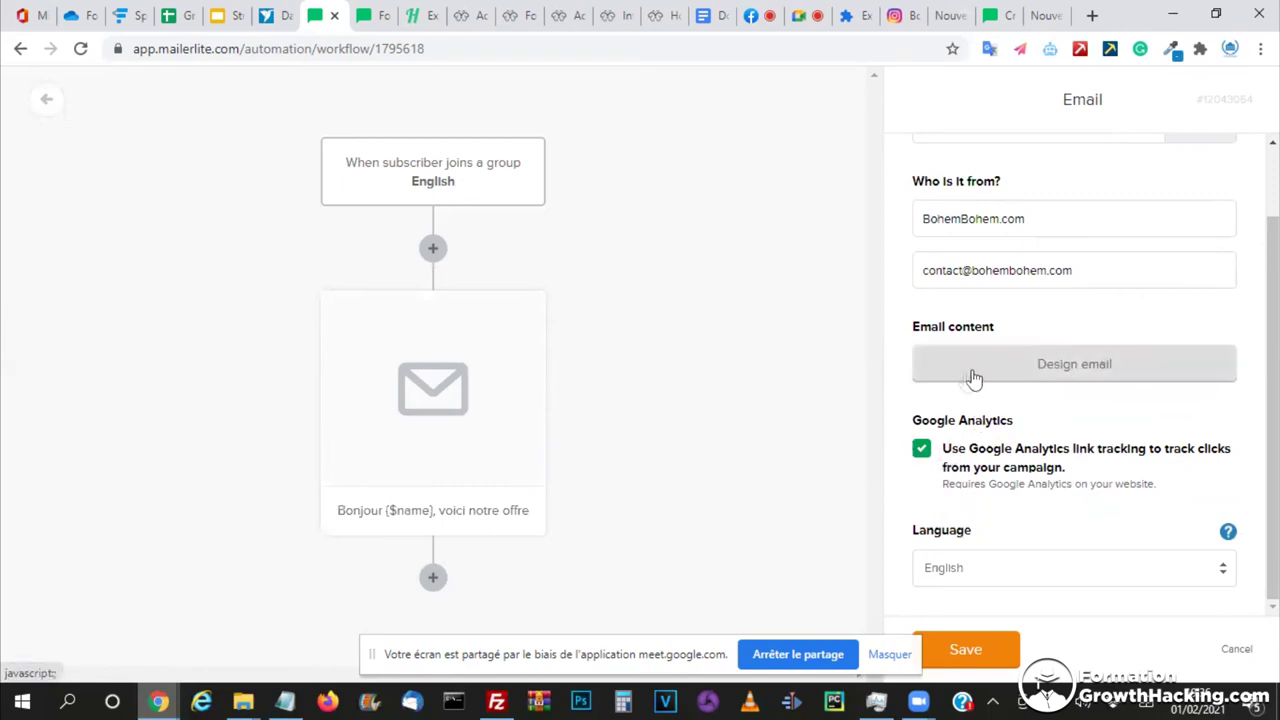
left_click(1026, 379)
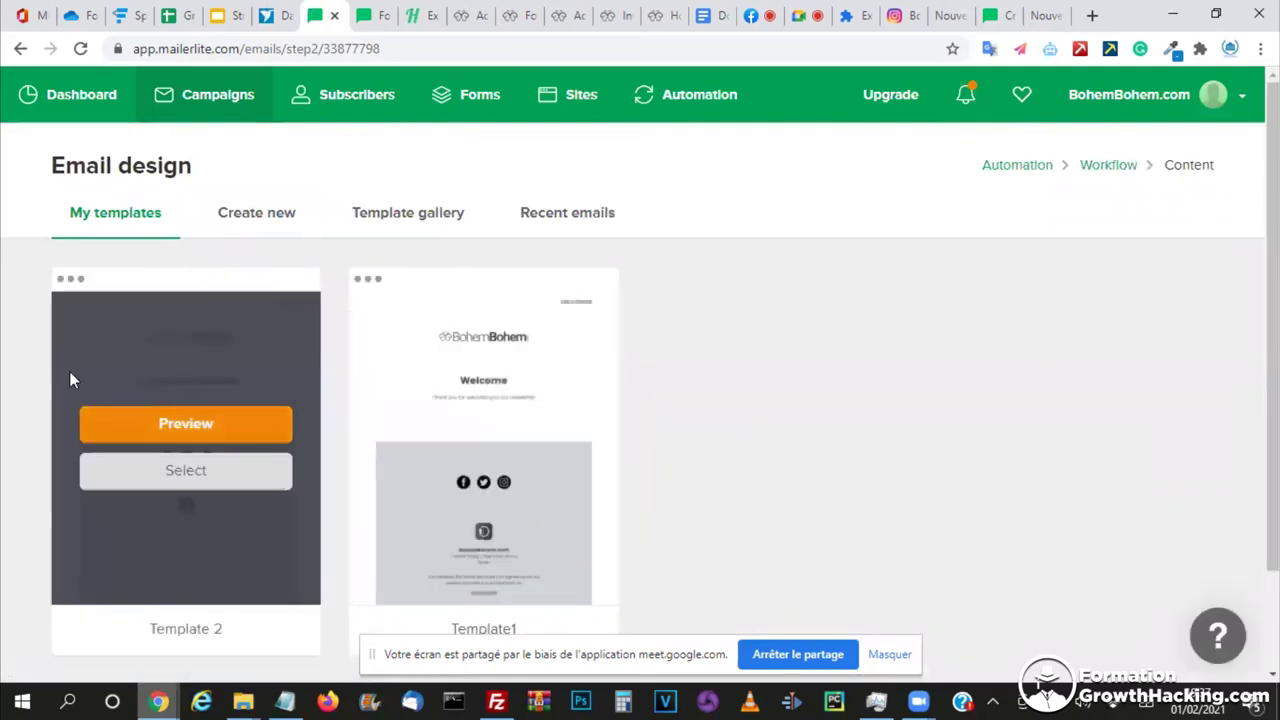
- Browse the template gallery, the saved templates and the editors available for creating a new email
left_click(417, 214)
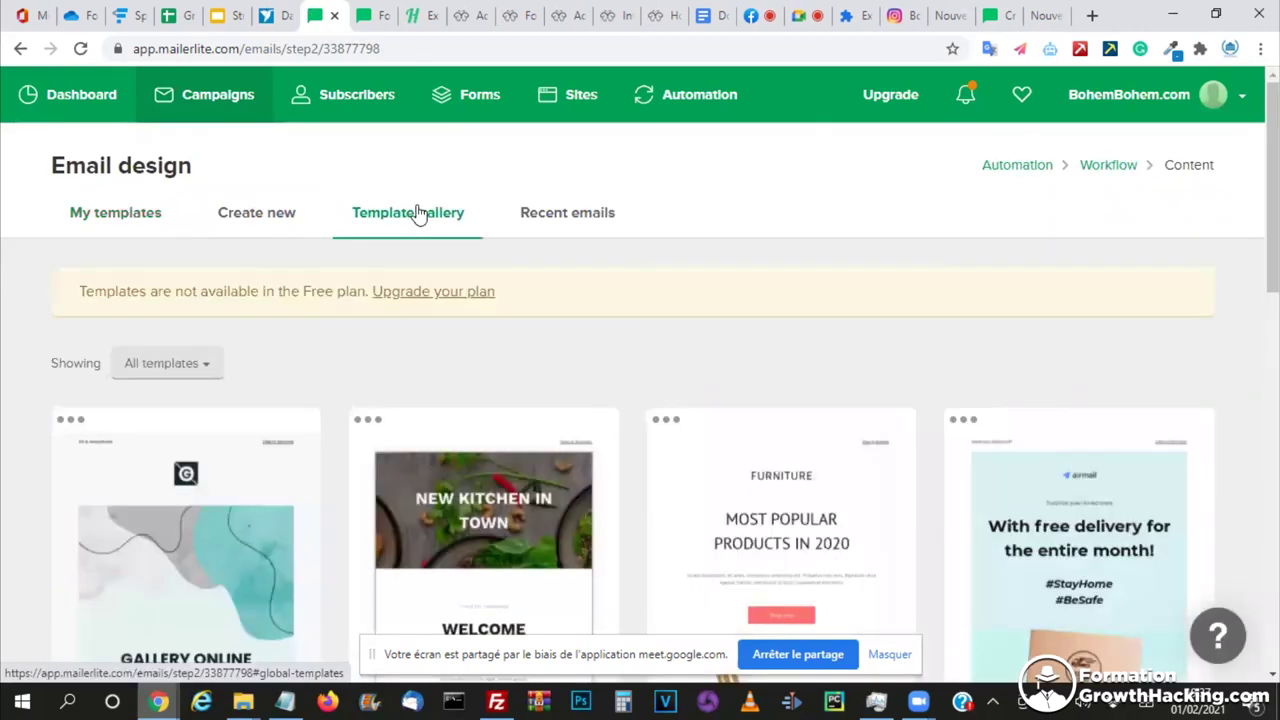
scroll(990, 240, "down", 4)
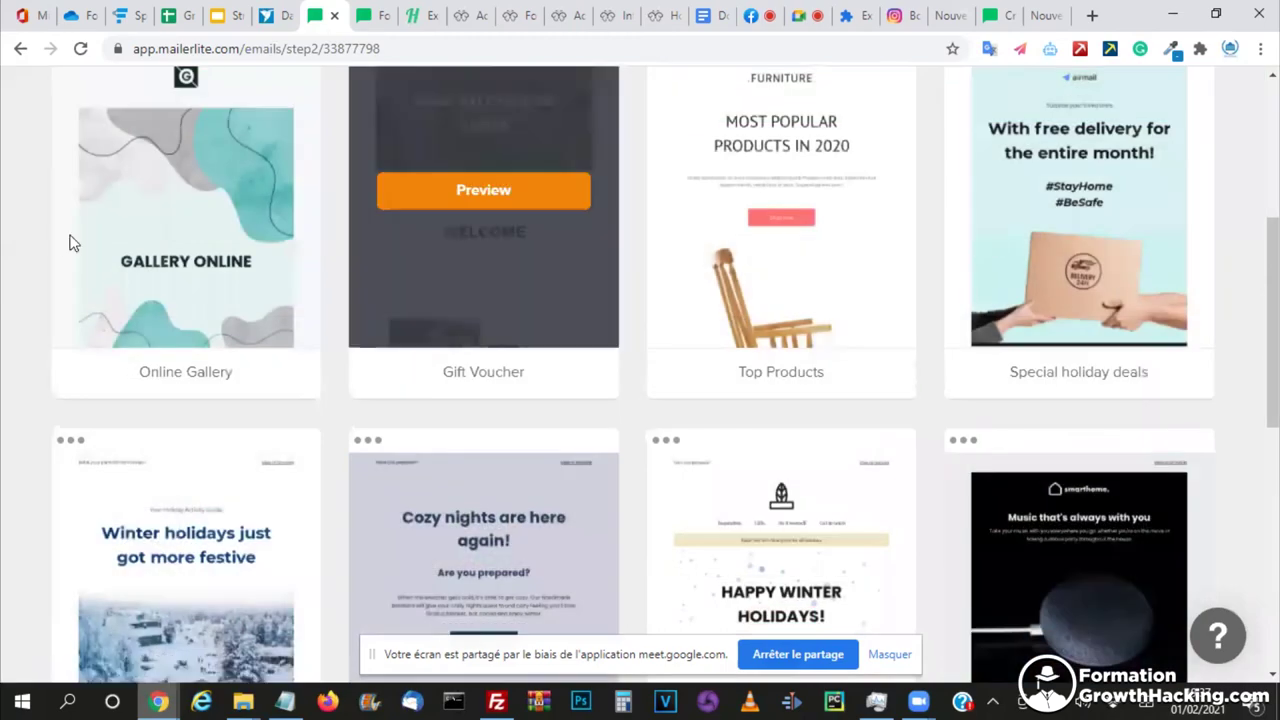
scroll(918, 301, "down", 3)
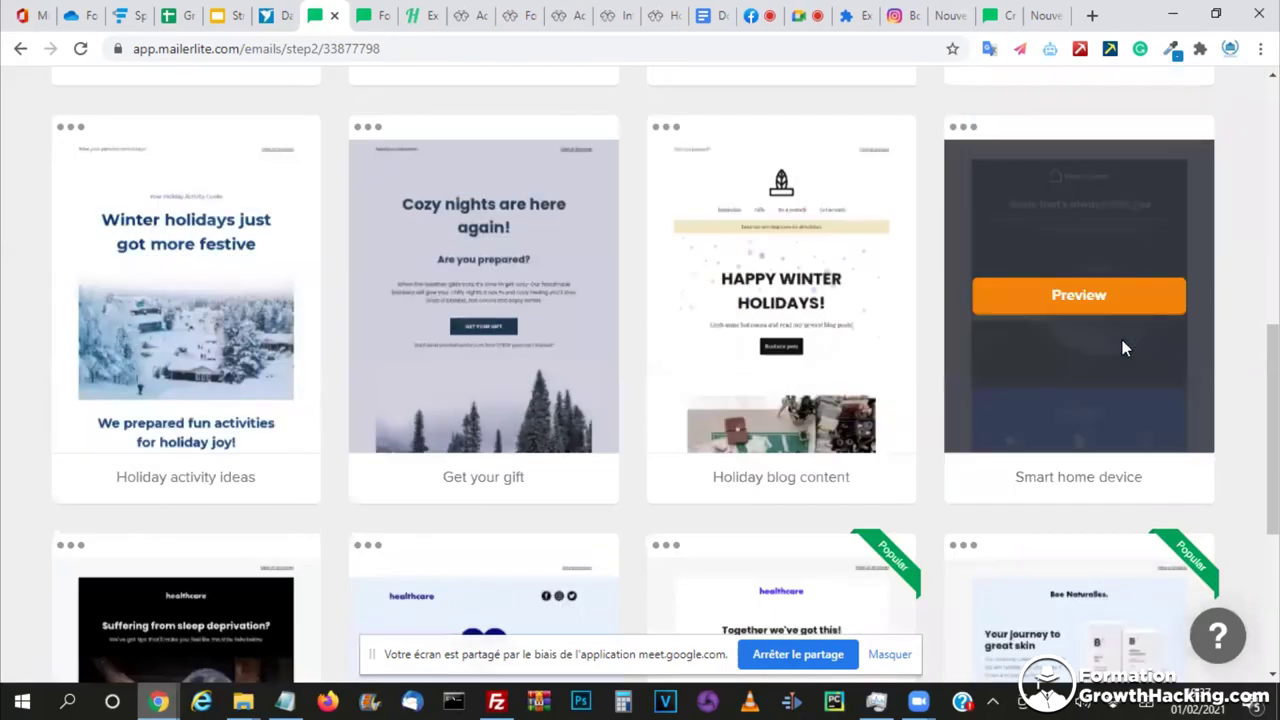
scroll(297, 350, "down", 4)
scroll(297, 350, "up", 2)
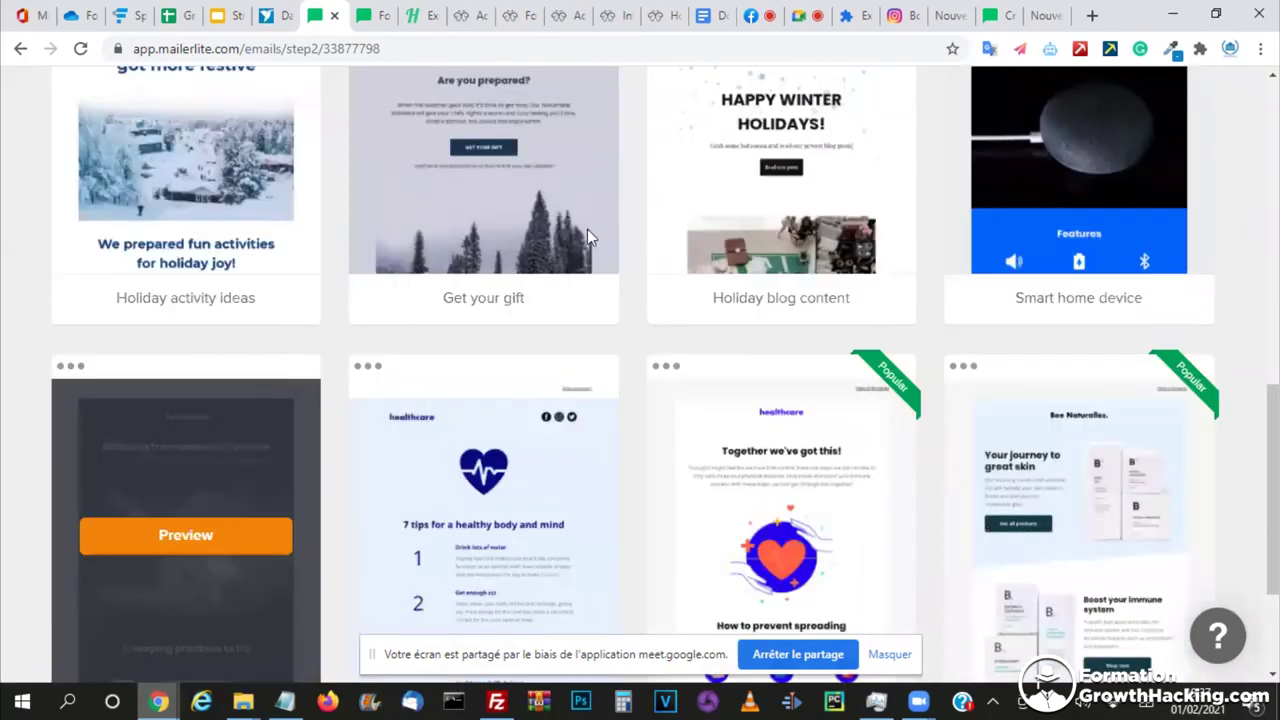
scroll(548, 221, "up", 6)
scroll(886, 423, "up", 2)
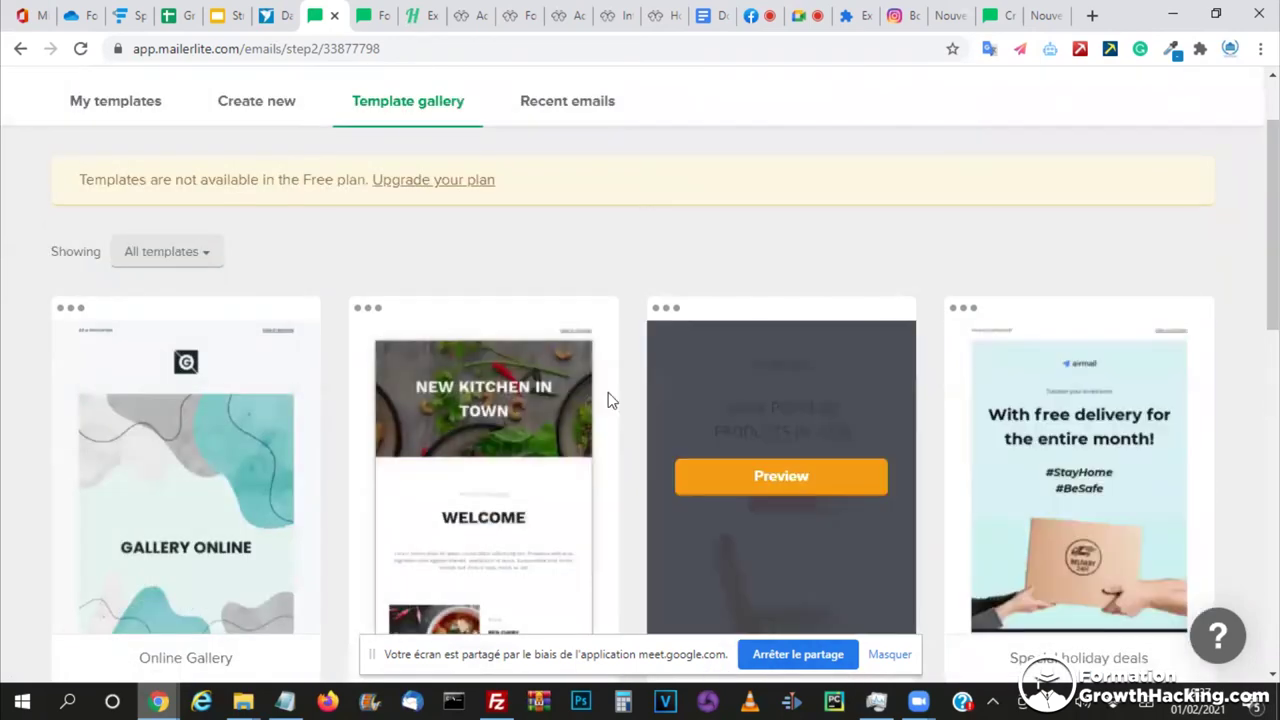
left_click(147, 106)
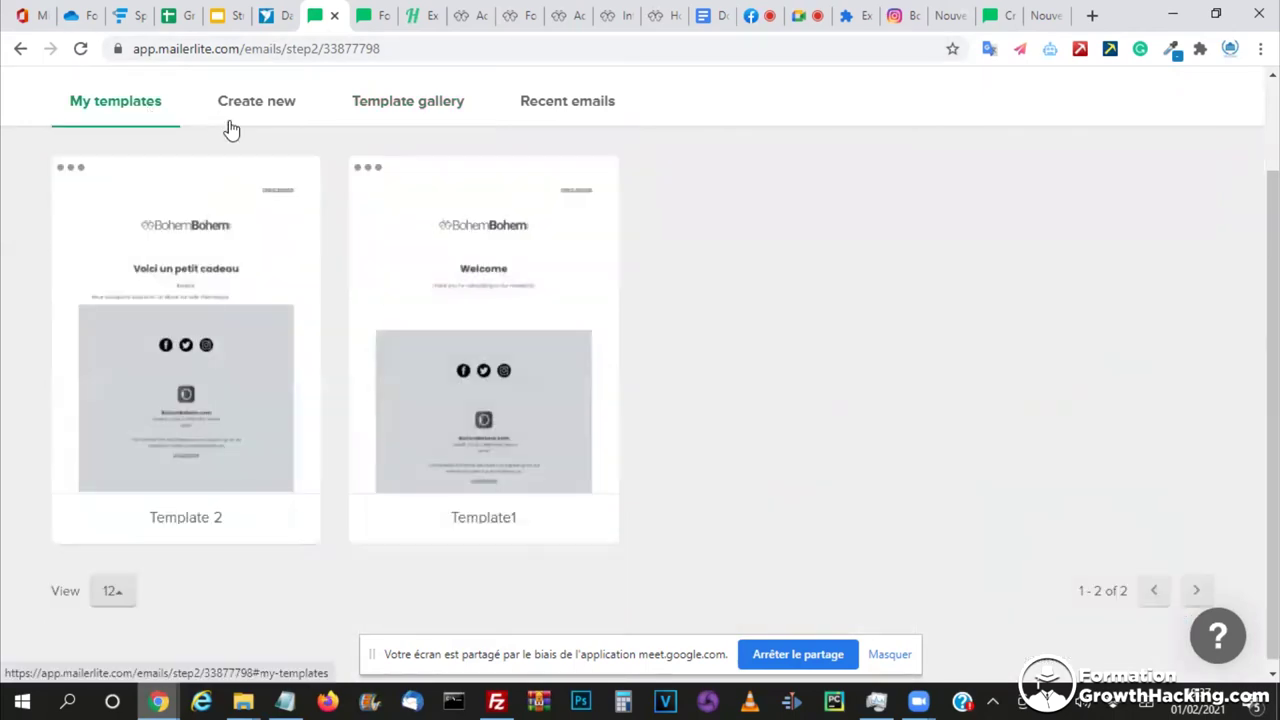
left_click(248, 114)
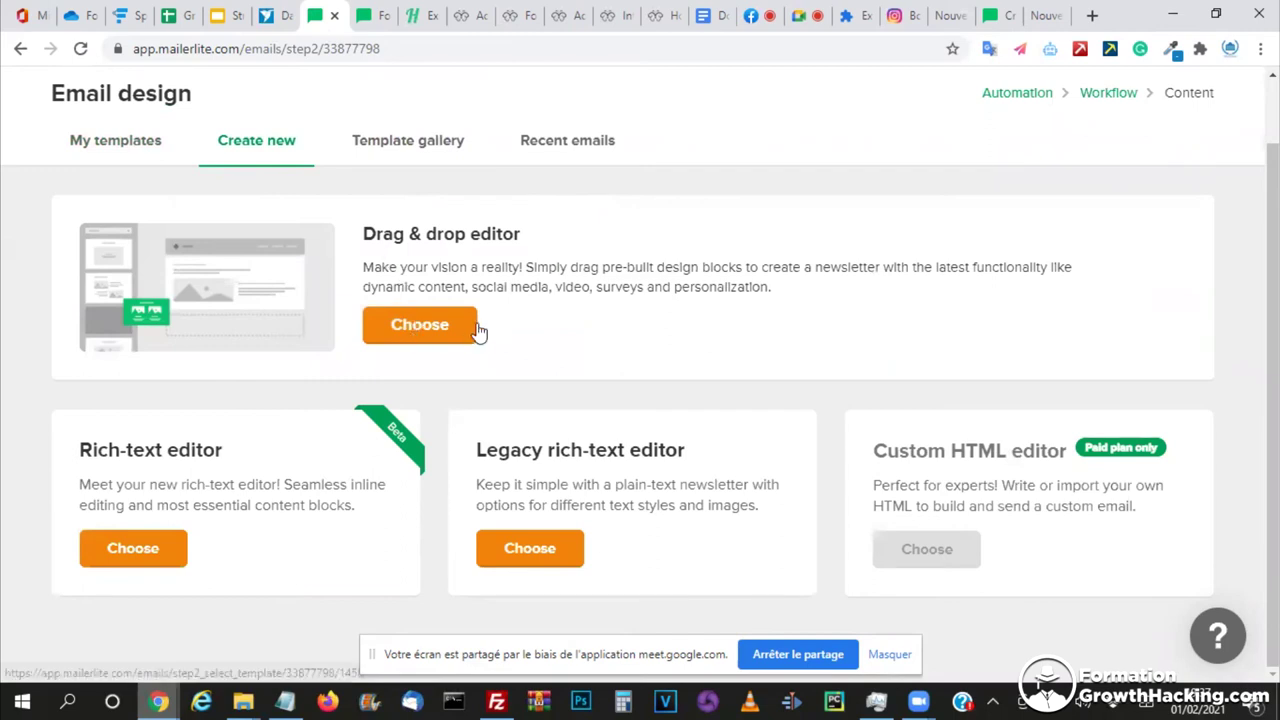
- Choose Template1 from the saved templates as the email's design
left_click(132, 142)
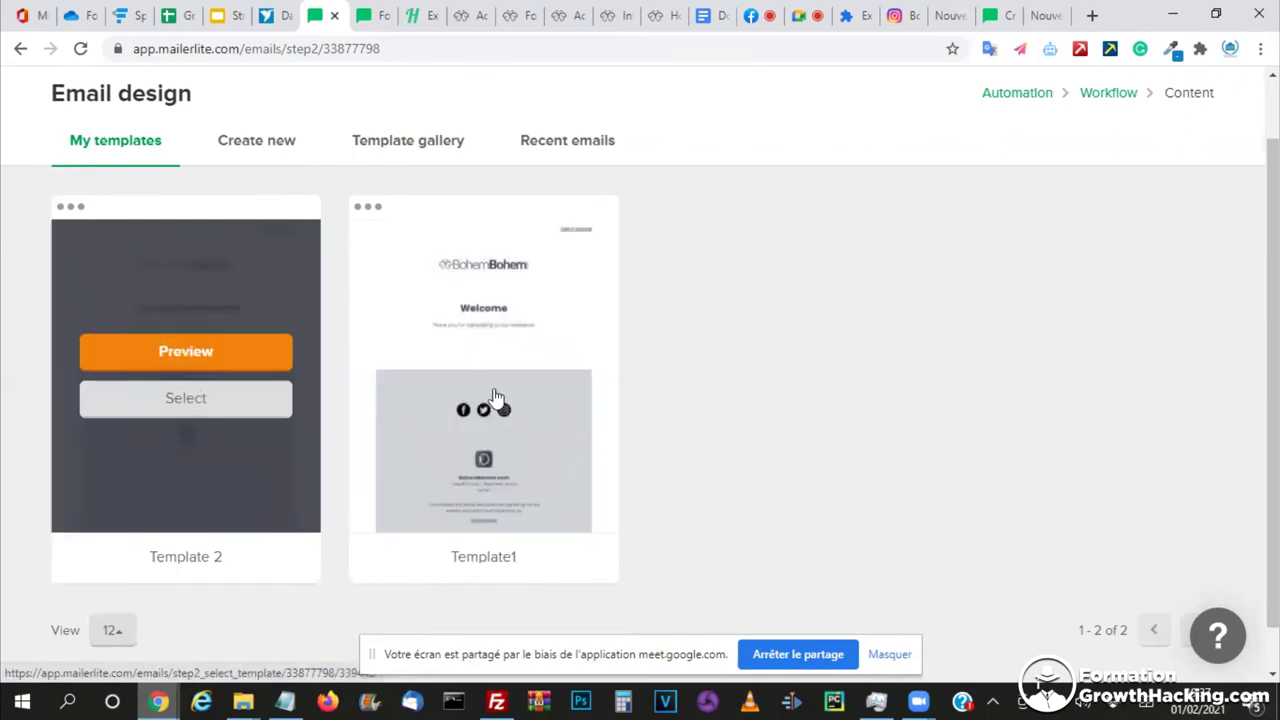
left_click(503, 408)
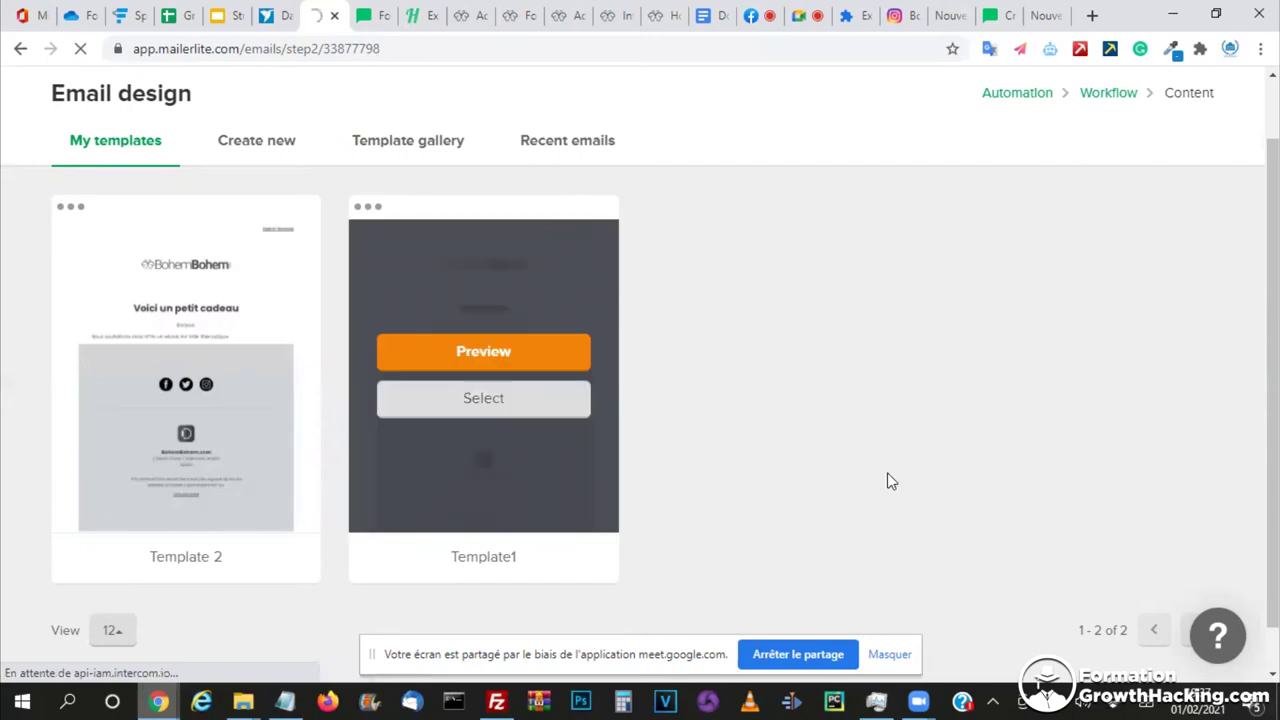
left_click(483, 352)
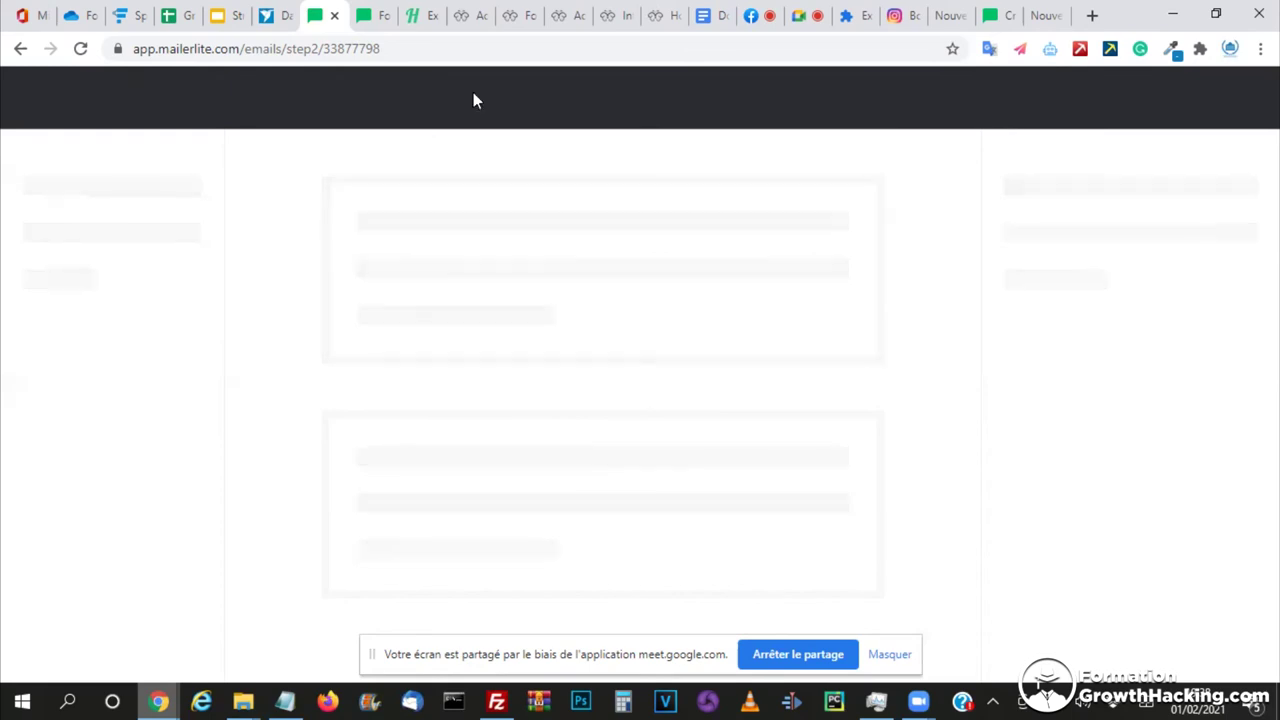
left_click(812, 15)
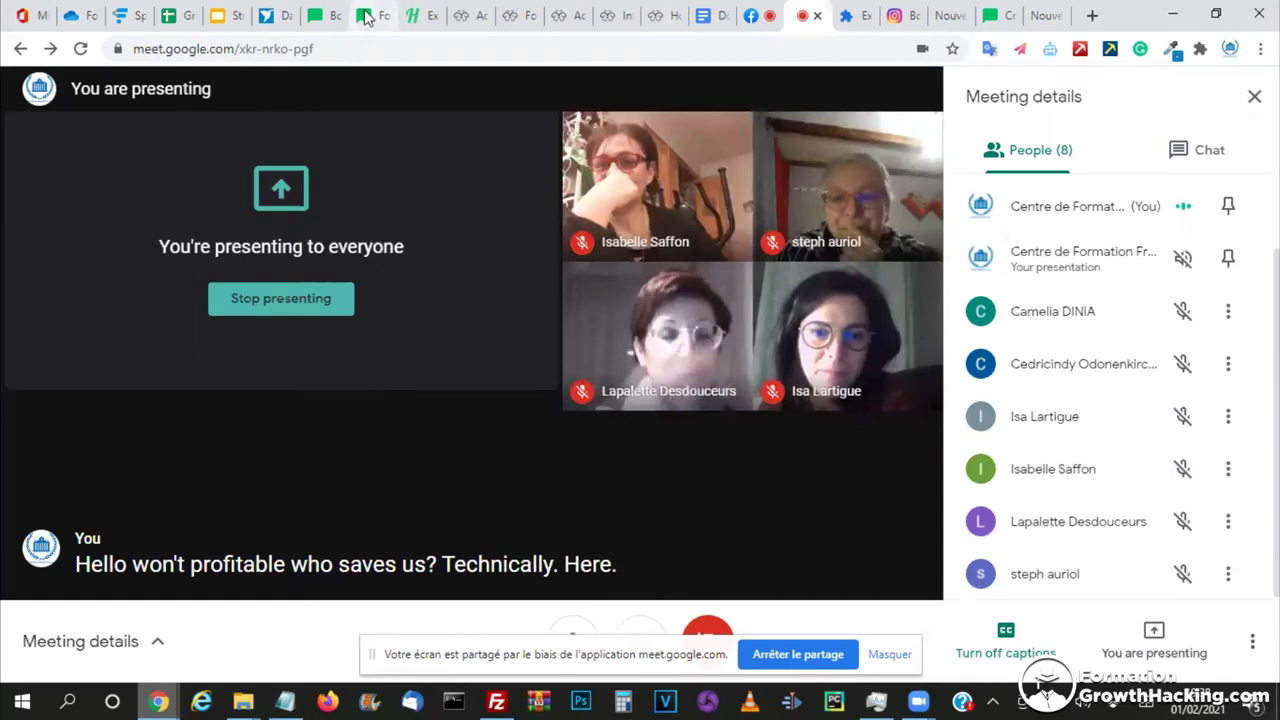
left_click(325, 12)
left_click(325, 12)
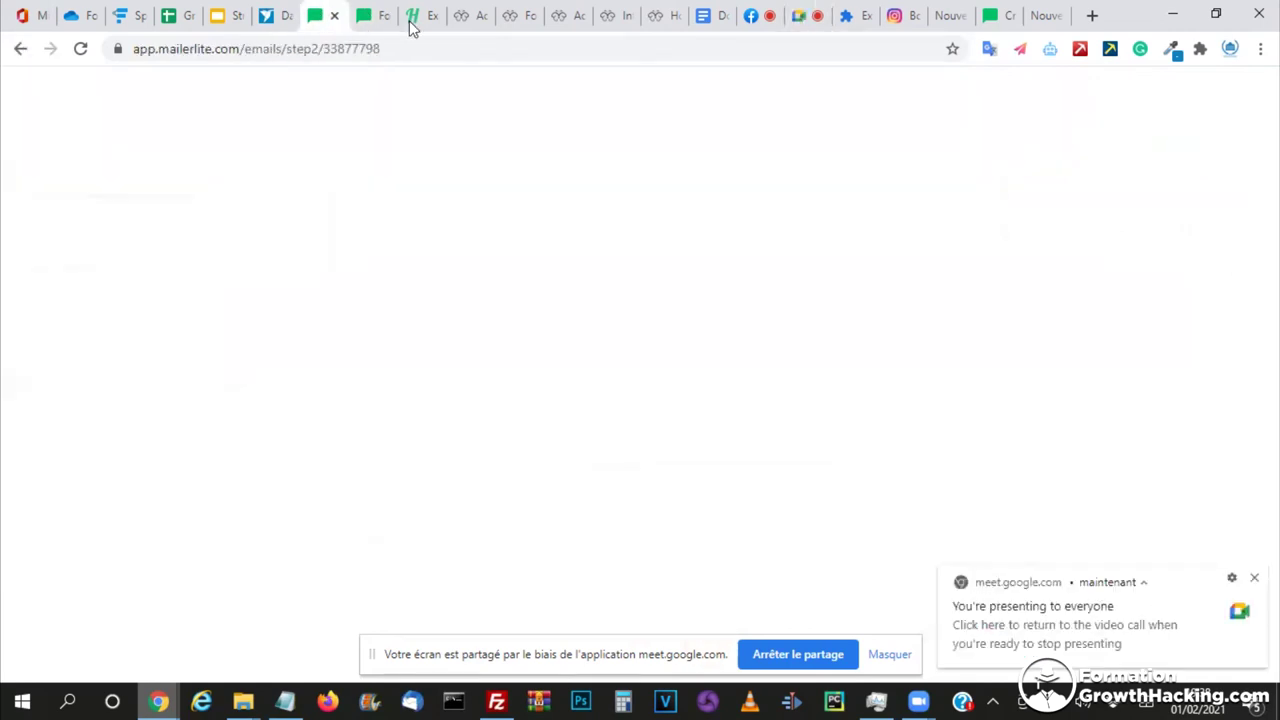
left_click(408, 26)
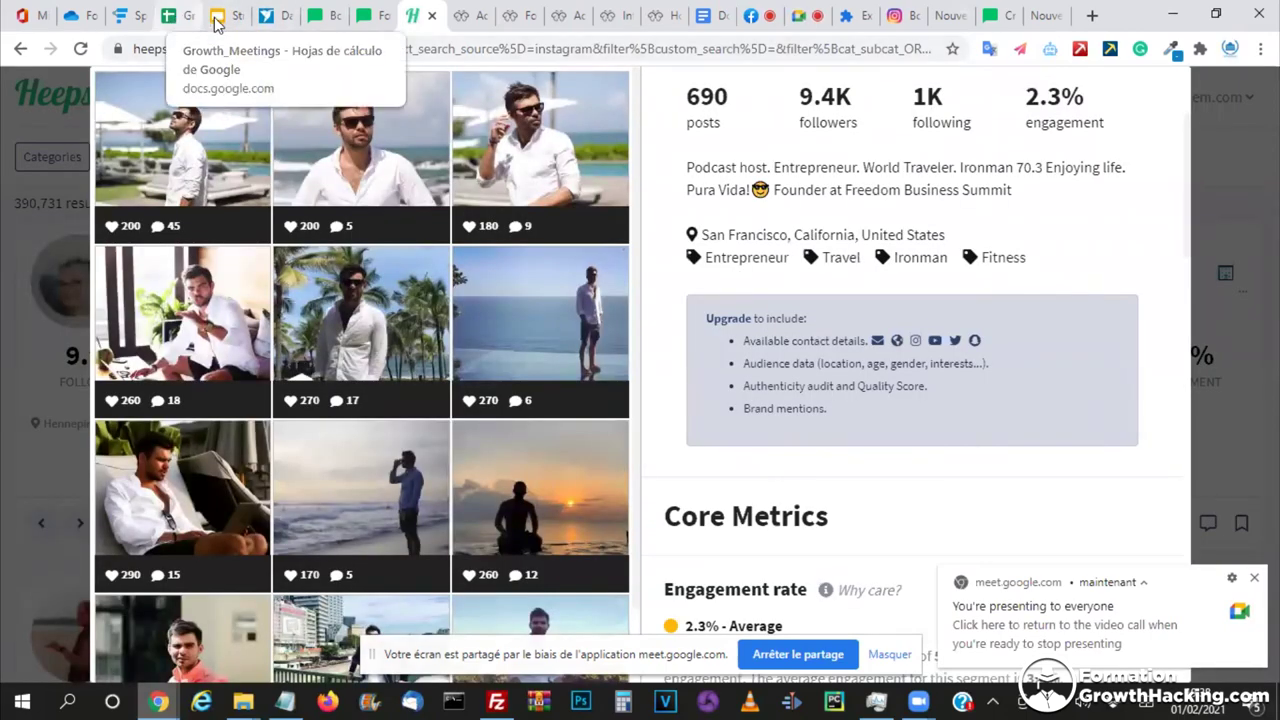
left_click(216, 20)
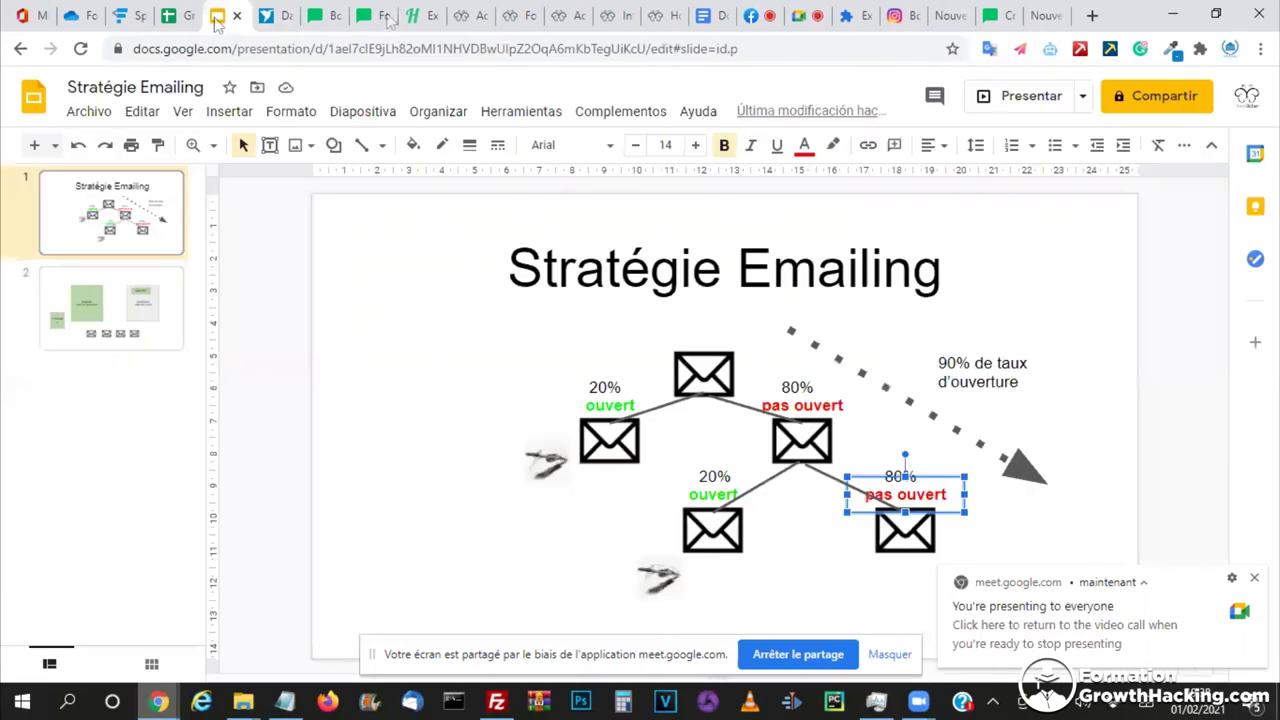
left_click(345, 18)
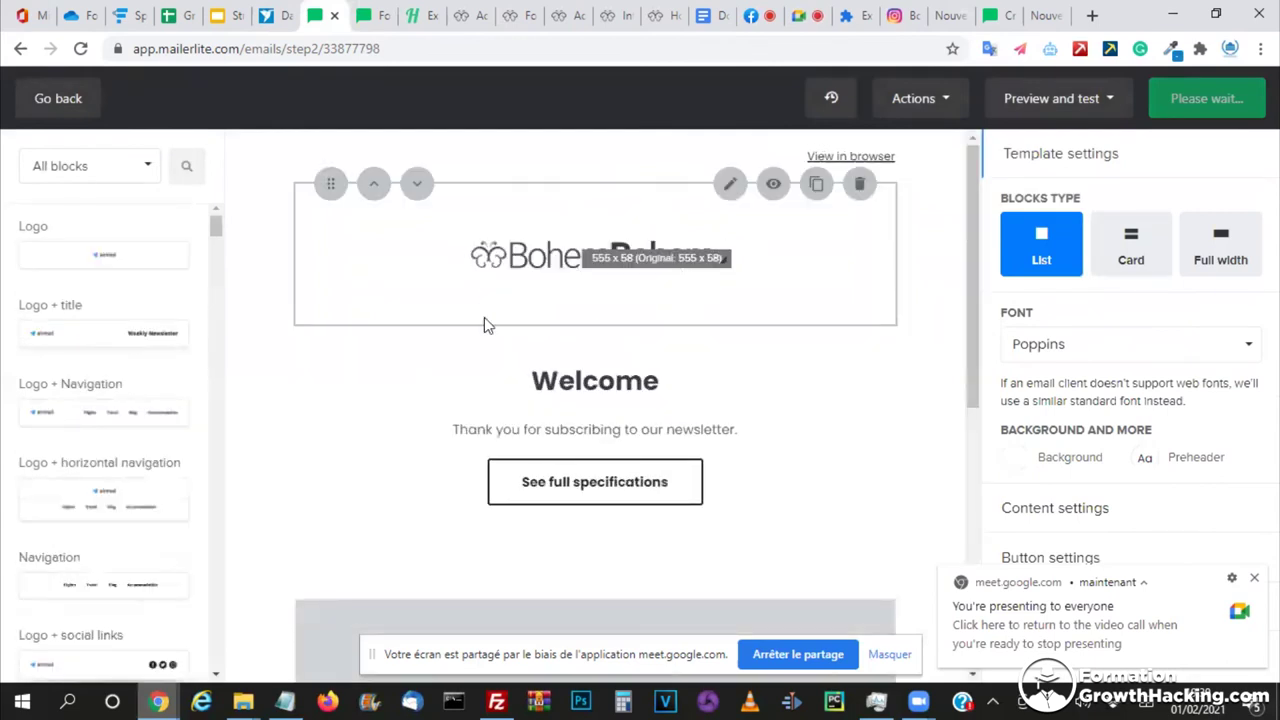
- Look over the template's layout from logo to footer and open the logo block's content options
scroll(484, 318, "down", 2)
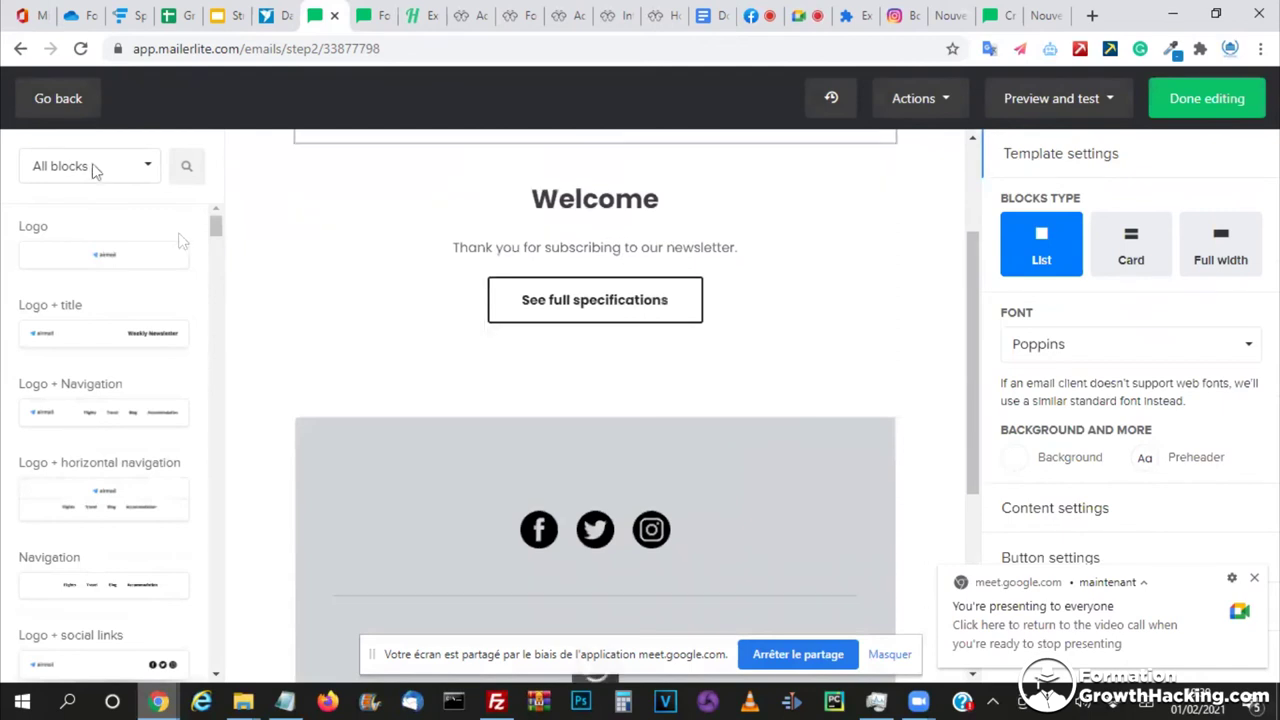
scroll(677, 348, "up", 2)
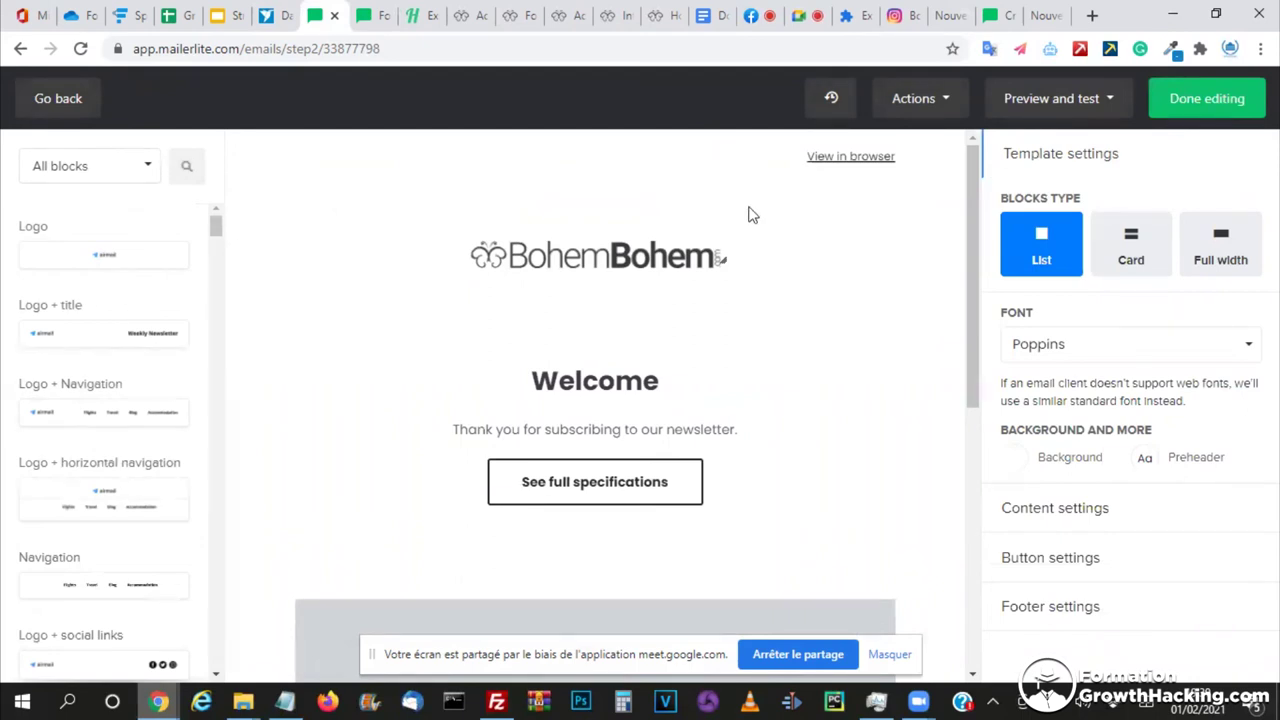
mouse_move(729, 191)
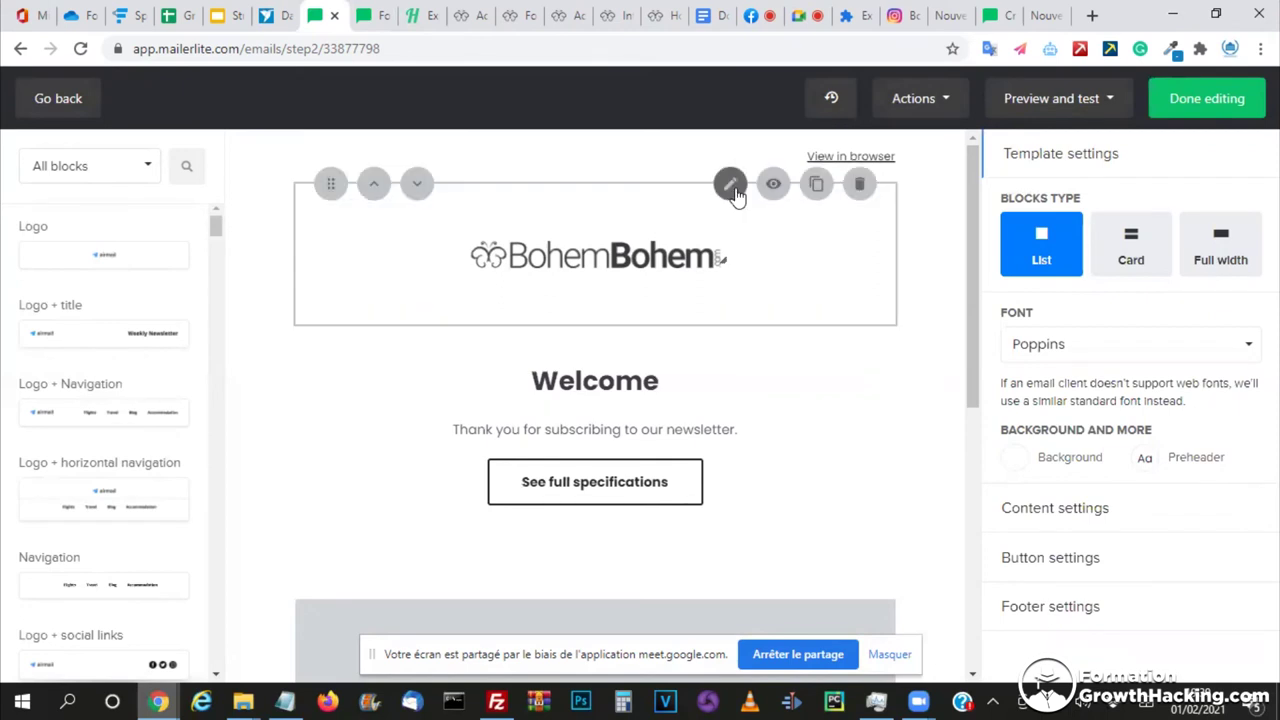
left_click(731, 186)
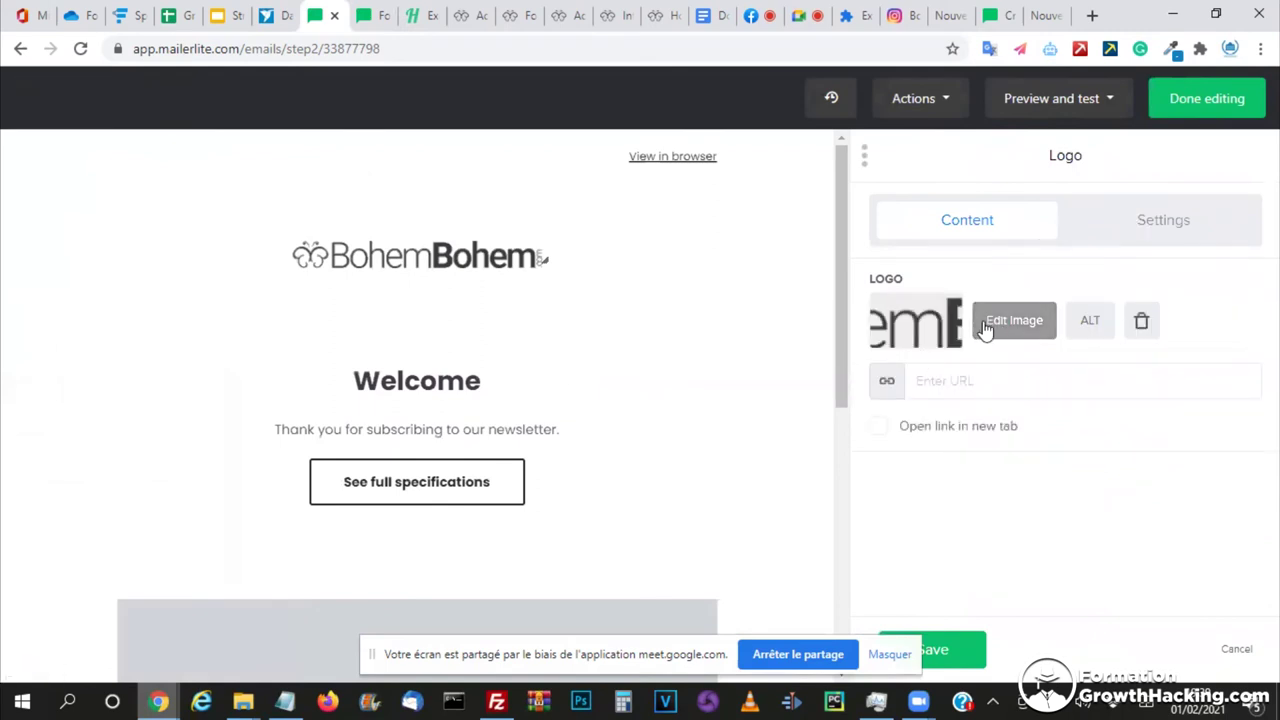
scroll(490, 322, "down", 3)
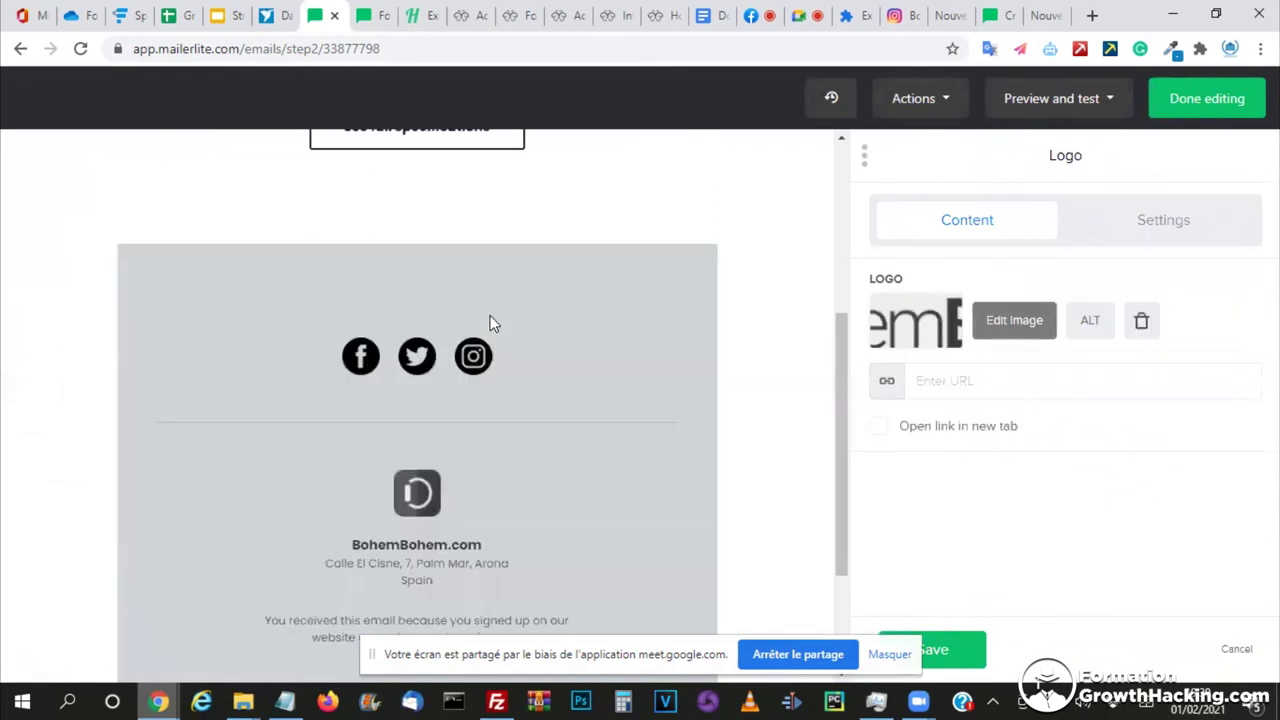
scroll(490, 322, "up", 2)
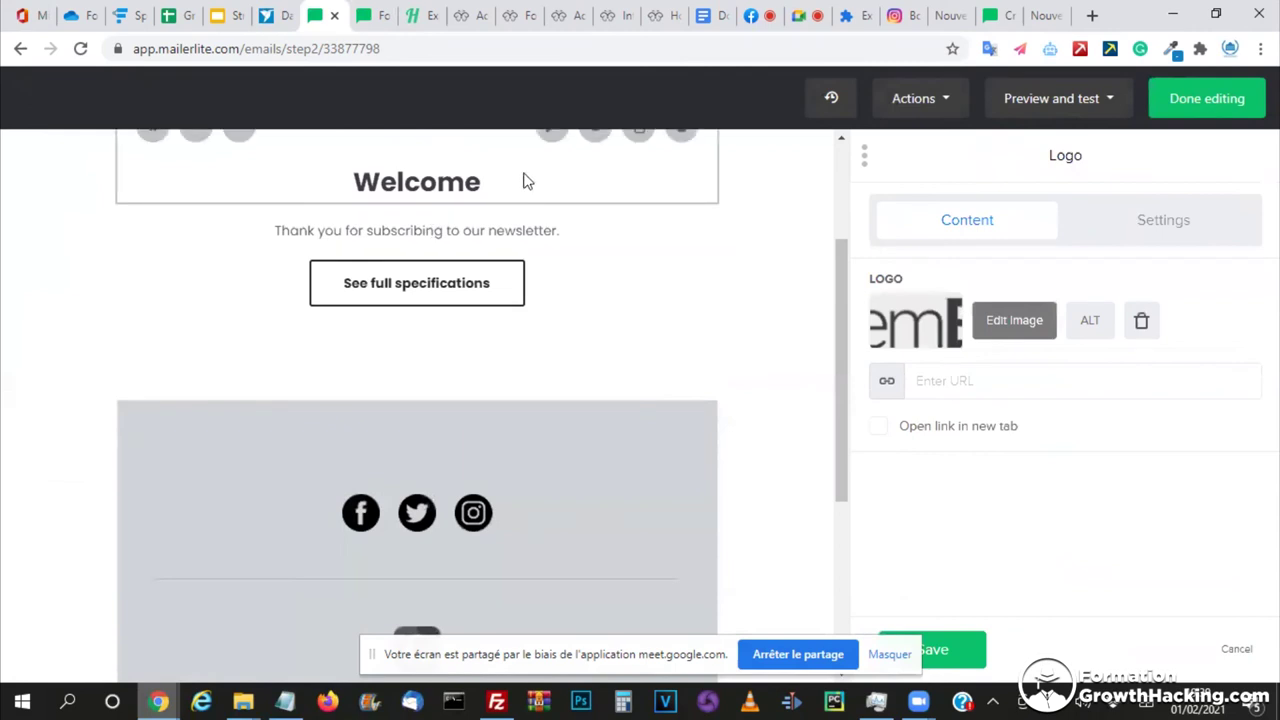
scroll(555, 218, "up", 1)
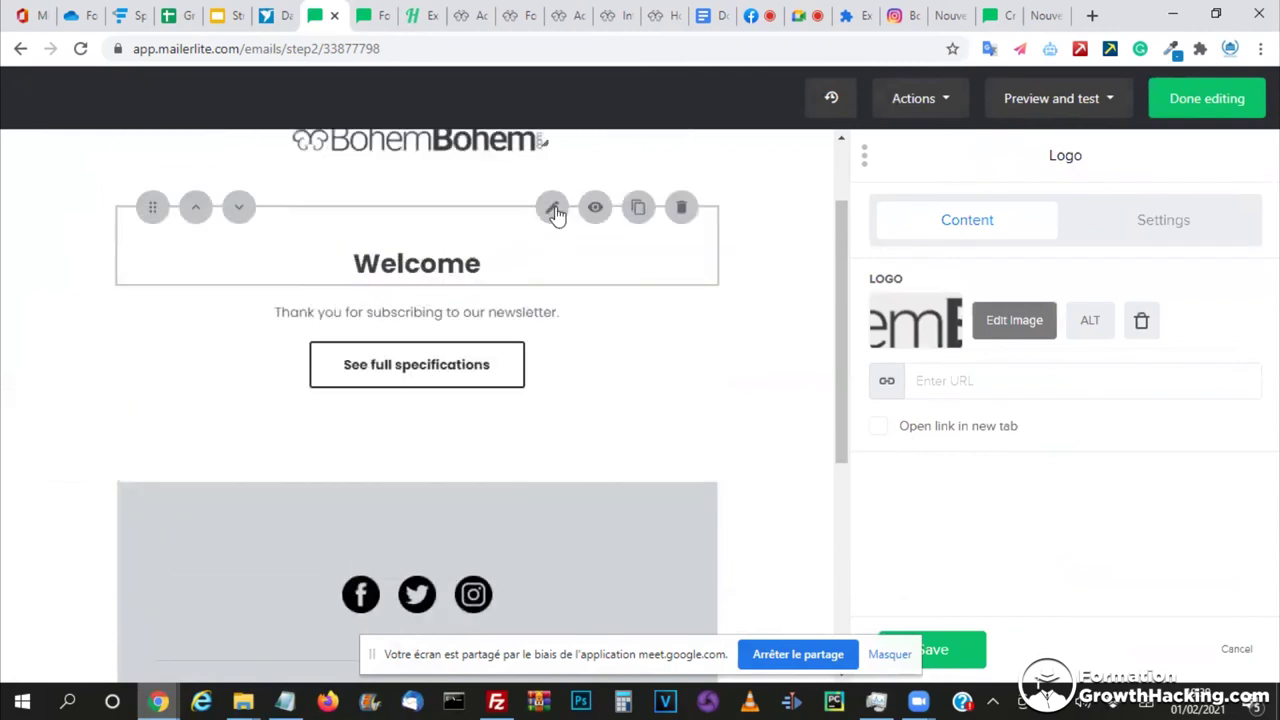
- Replace the email's "Welcome" title heading with "Notre offre"
left_click(553, 209)
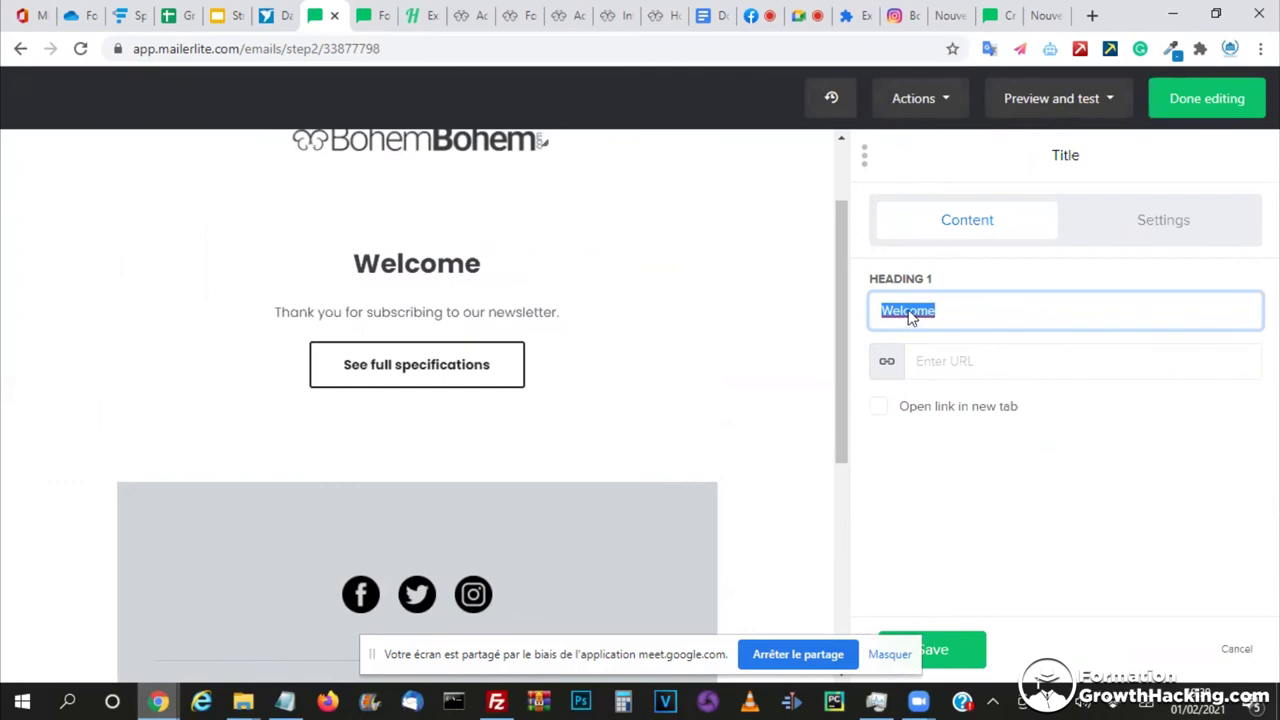
type("Notre offre")
left_click(952, 312)
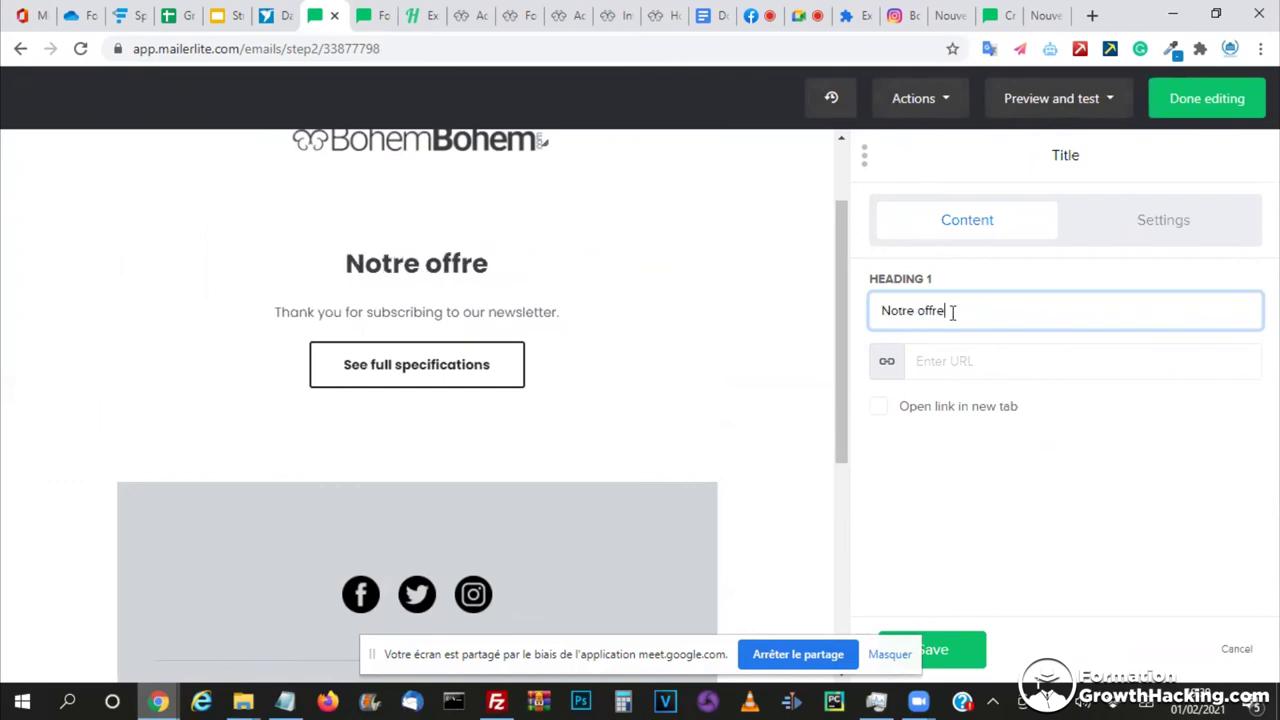
- Extend the title heading to "Notre offre de partenariat" and replace the body text with "Bonjour {$name}," using the Name variable
type("de partenariat")
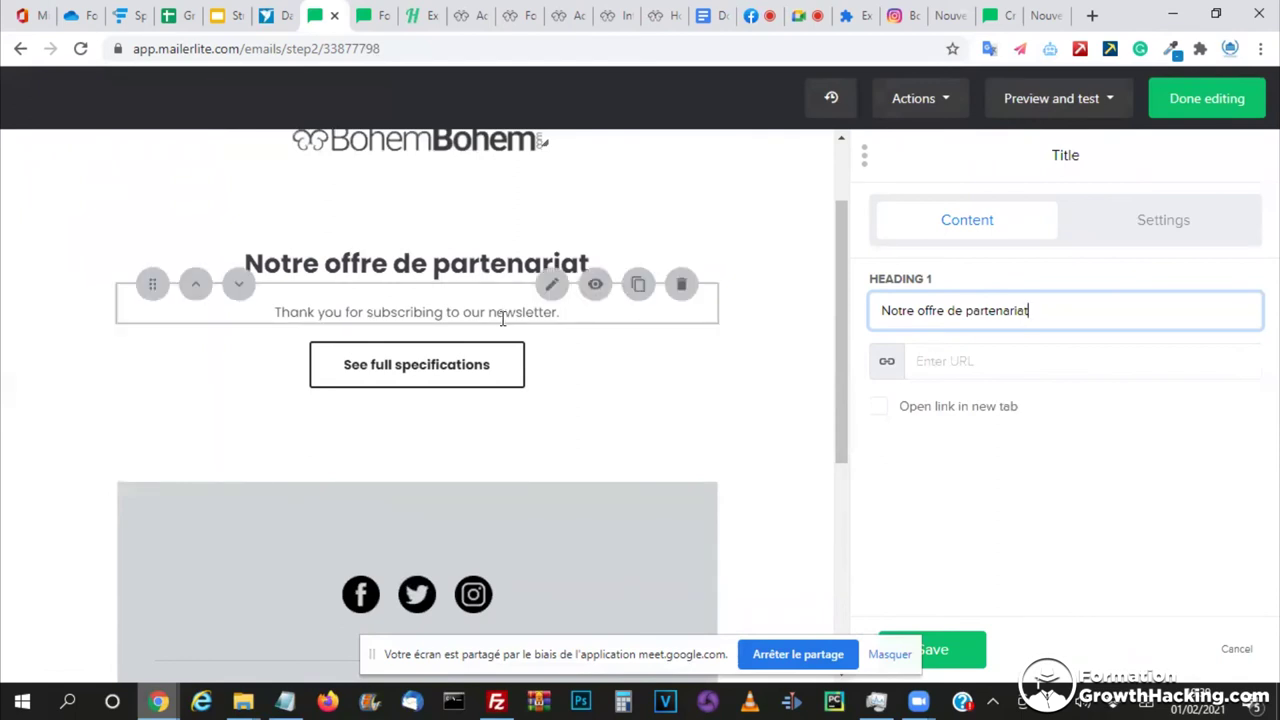
left_click(437, 312)
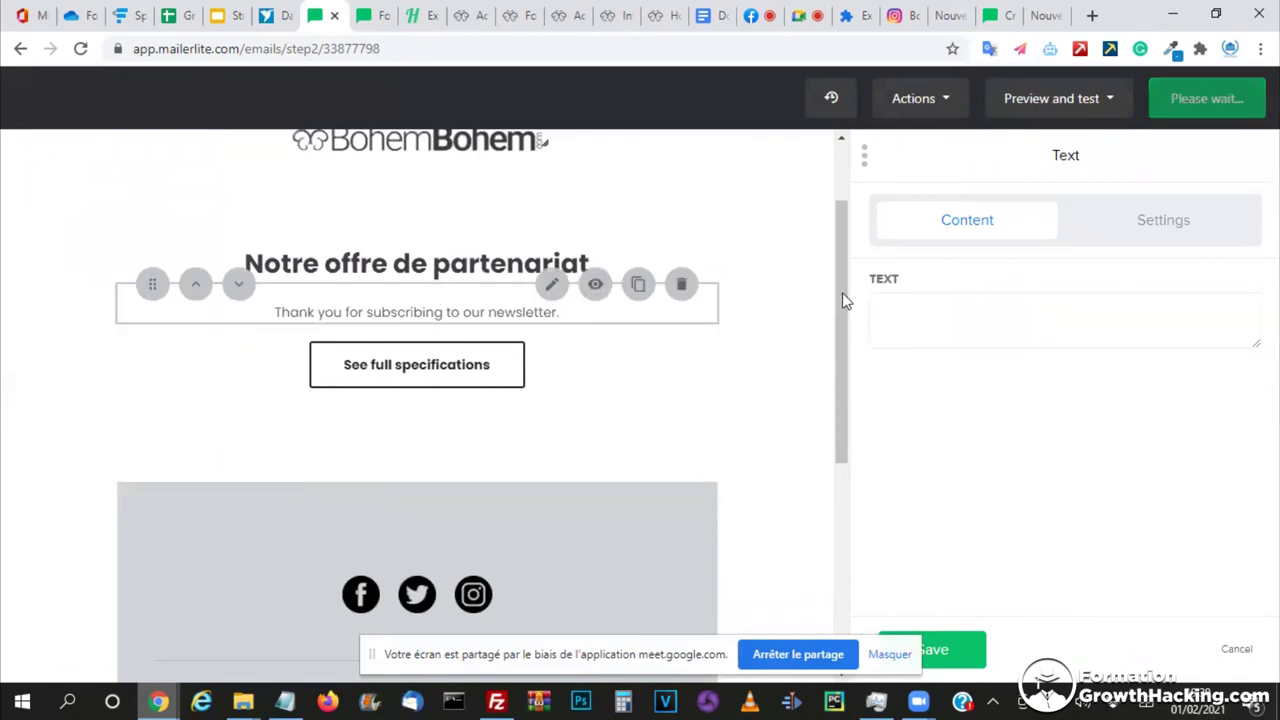
triple_click(992, 384)
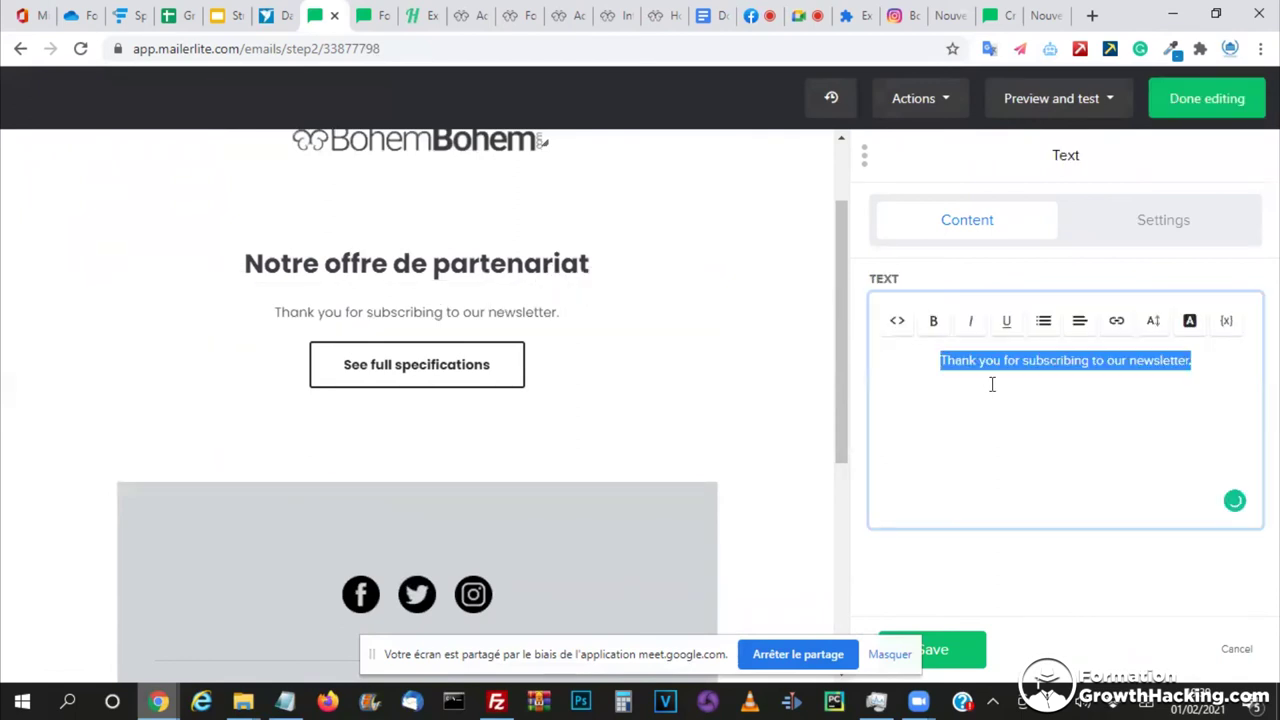
type("Bonjour")
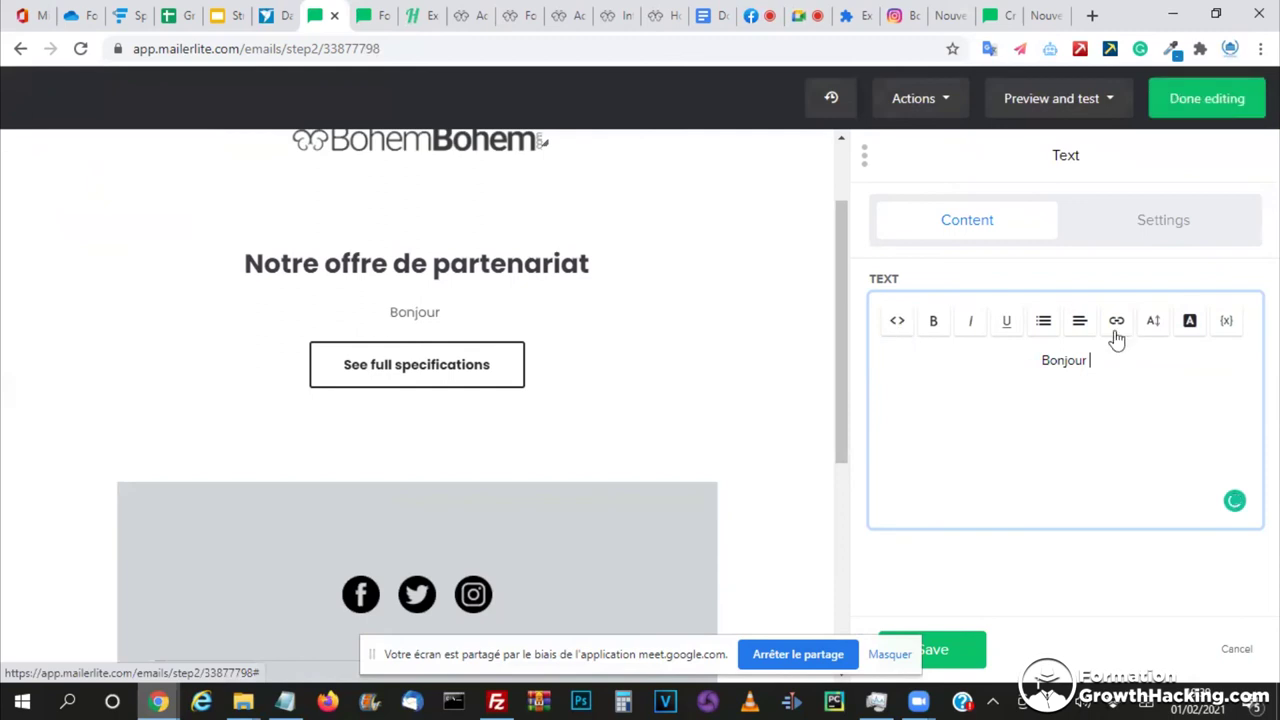
left_click(1227, 322)
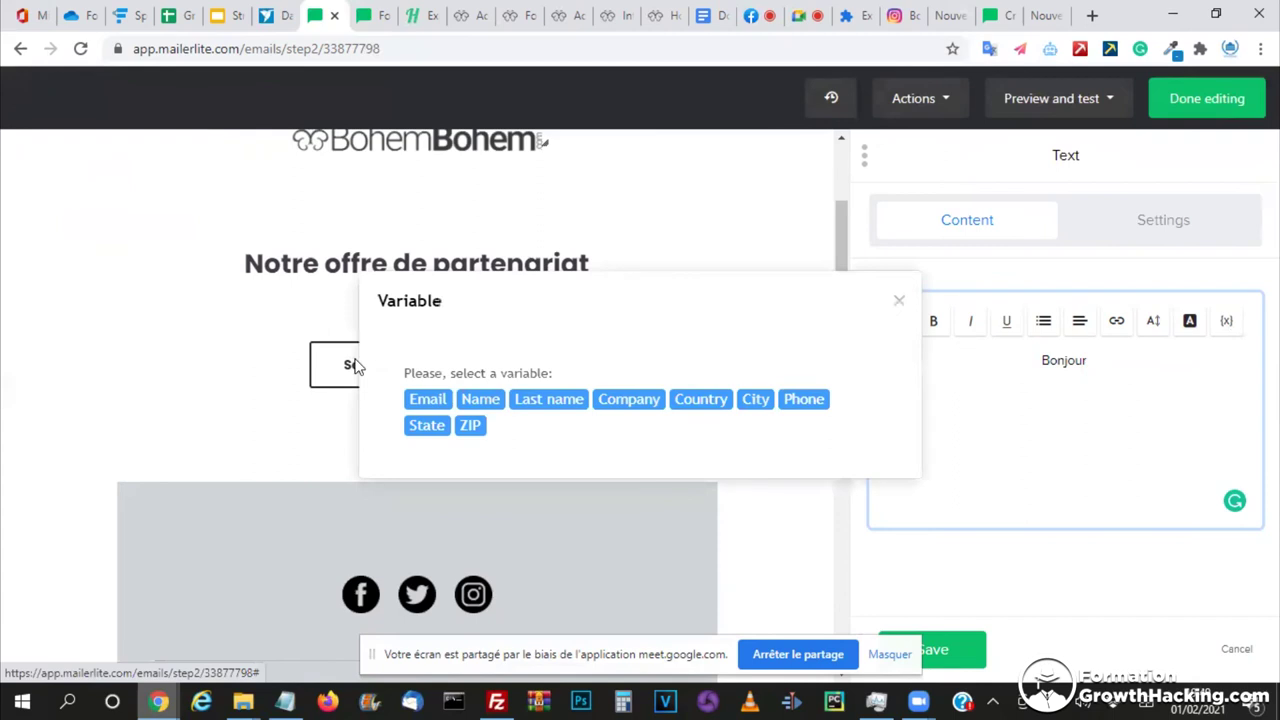
left_click(480, 399)
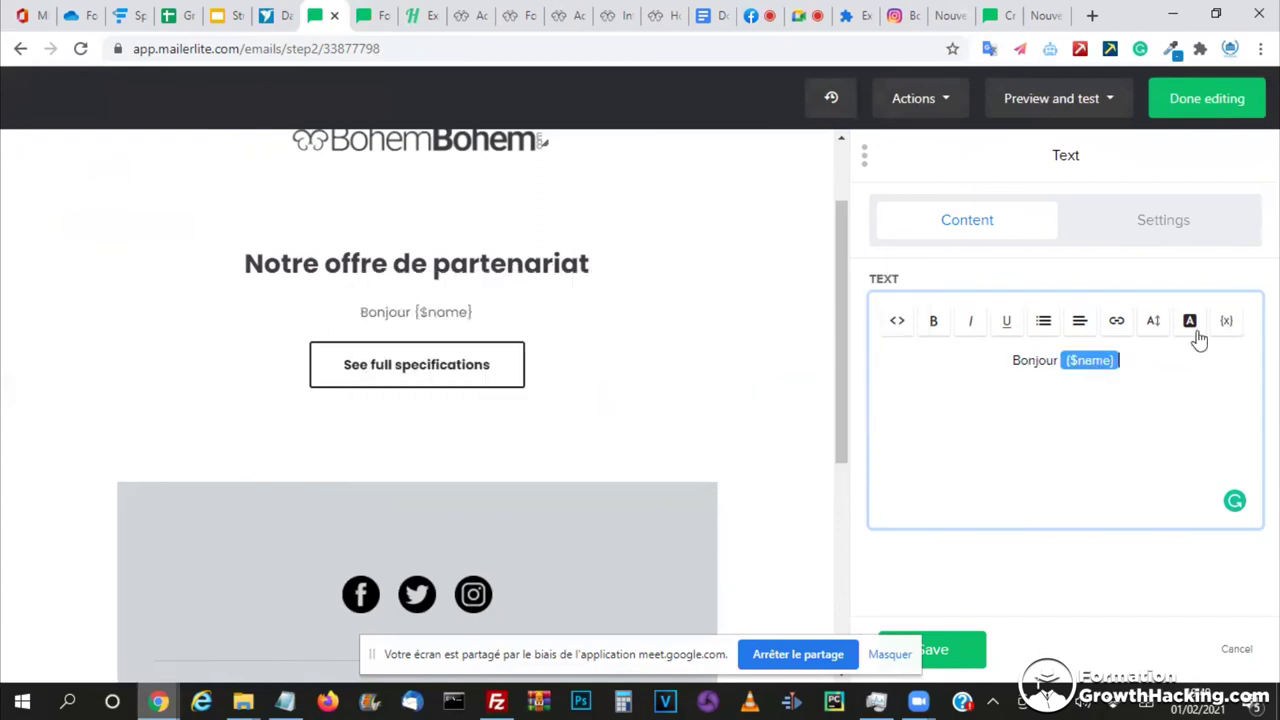
left_click(1227, 324)
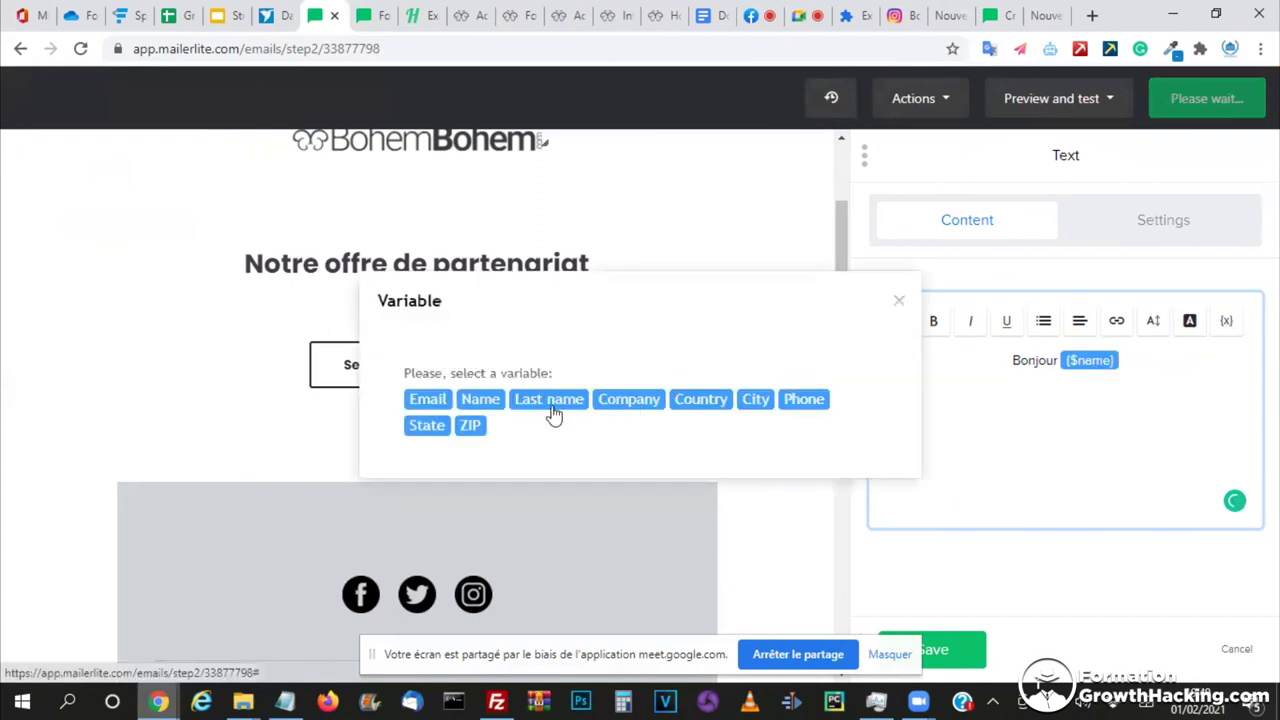
left_click(1123, 360)
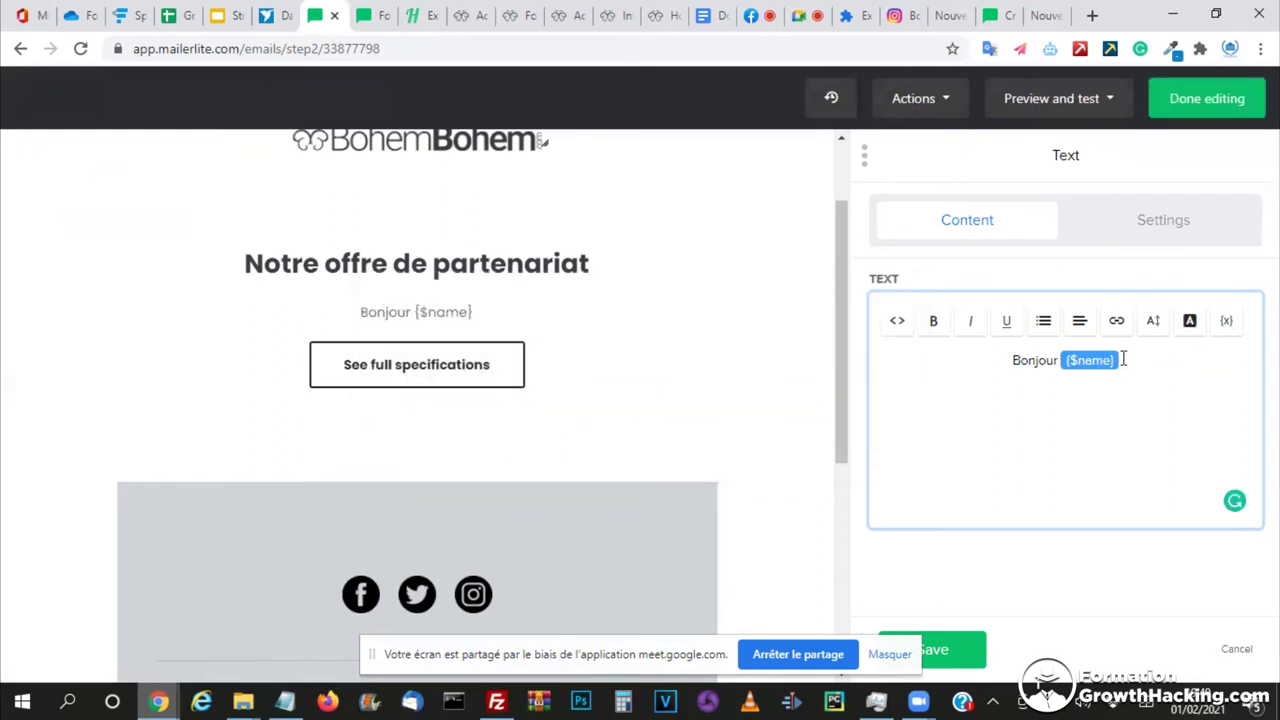
type(",")
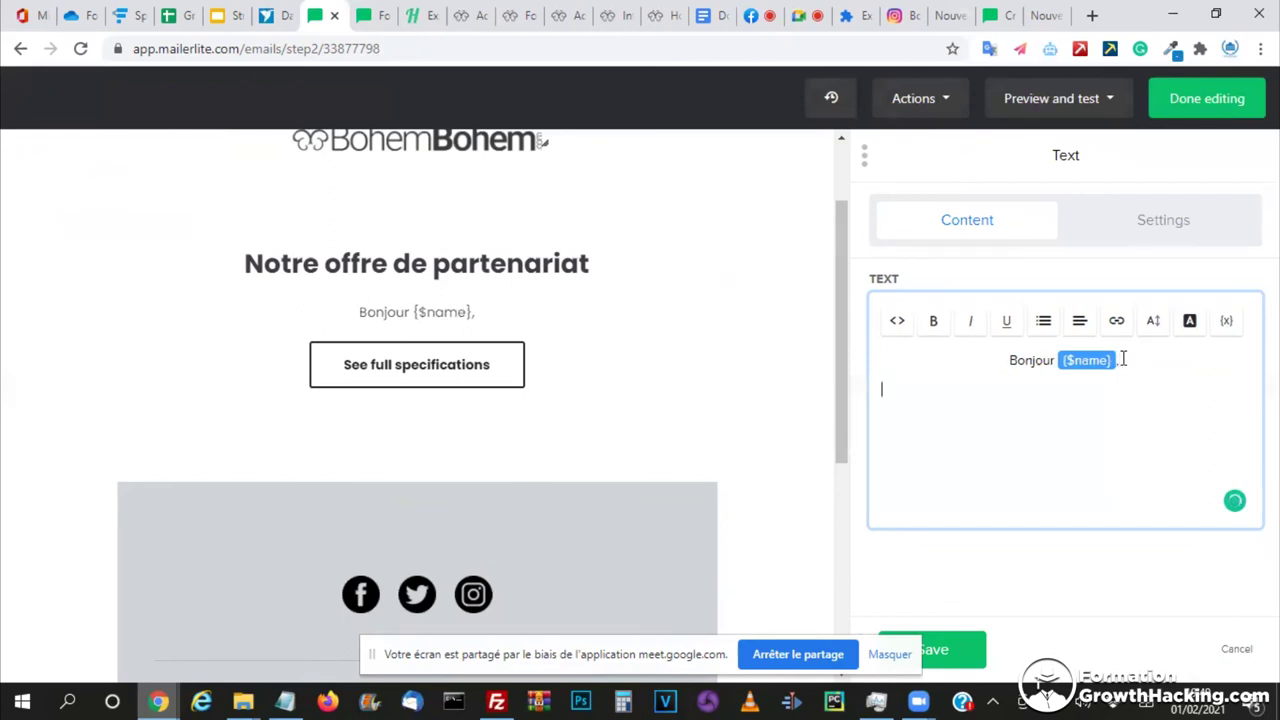
- Add the line "Je fais suite à nos échange. Voici donc notre offre:" below the greeting and look over the email layout
type(" Je fais suite ")
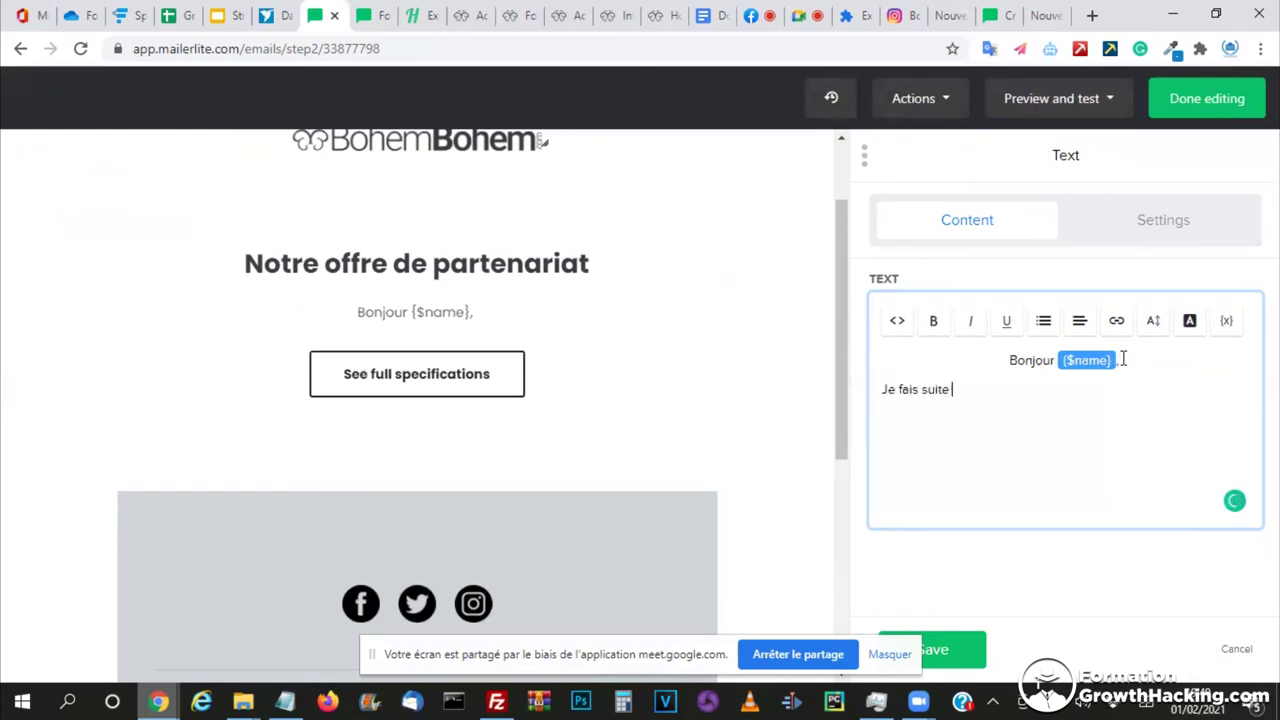
type("à nos échange. ")
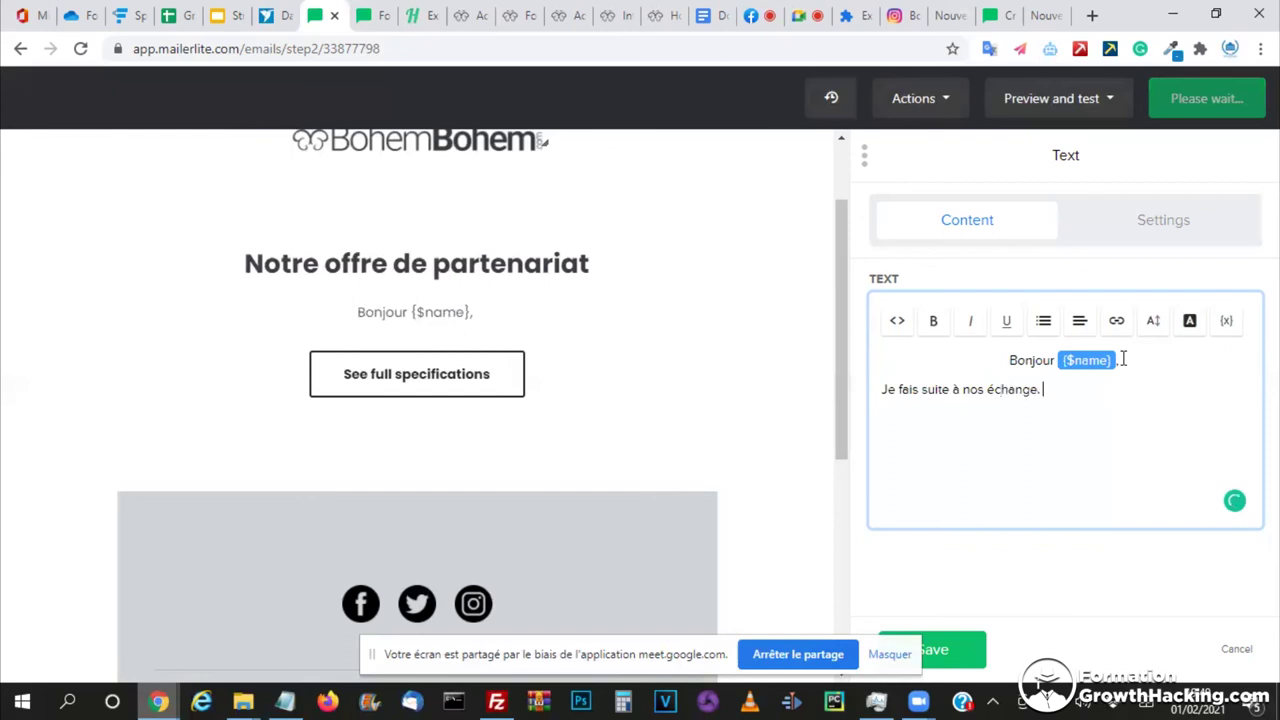
type("Voici d")
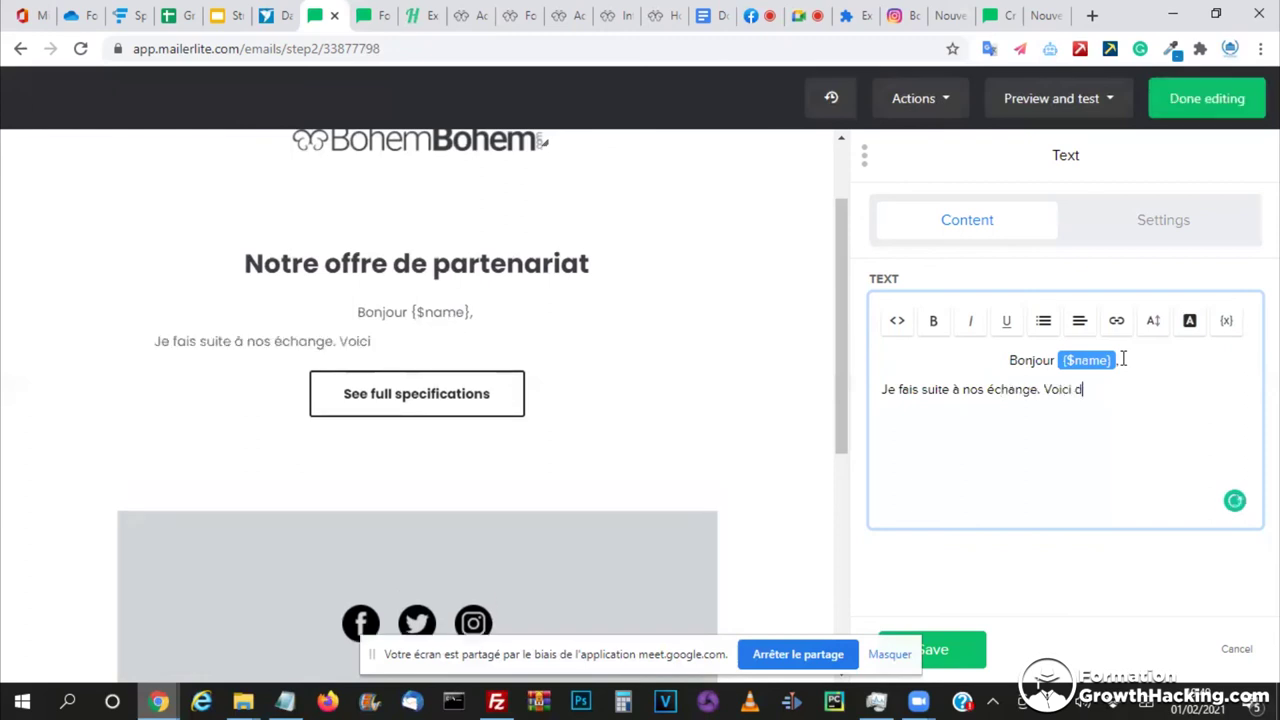
type("onc notre offre")
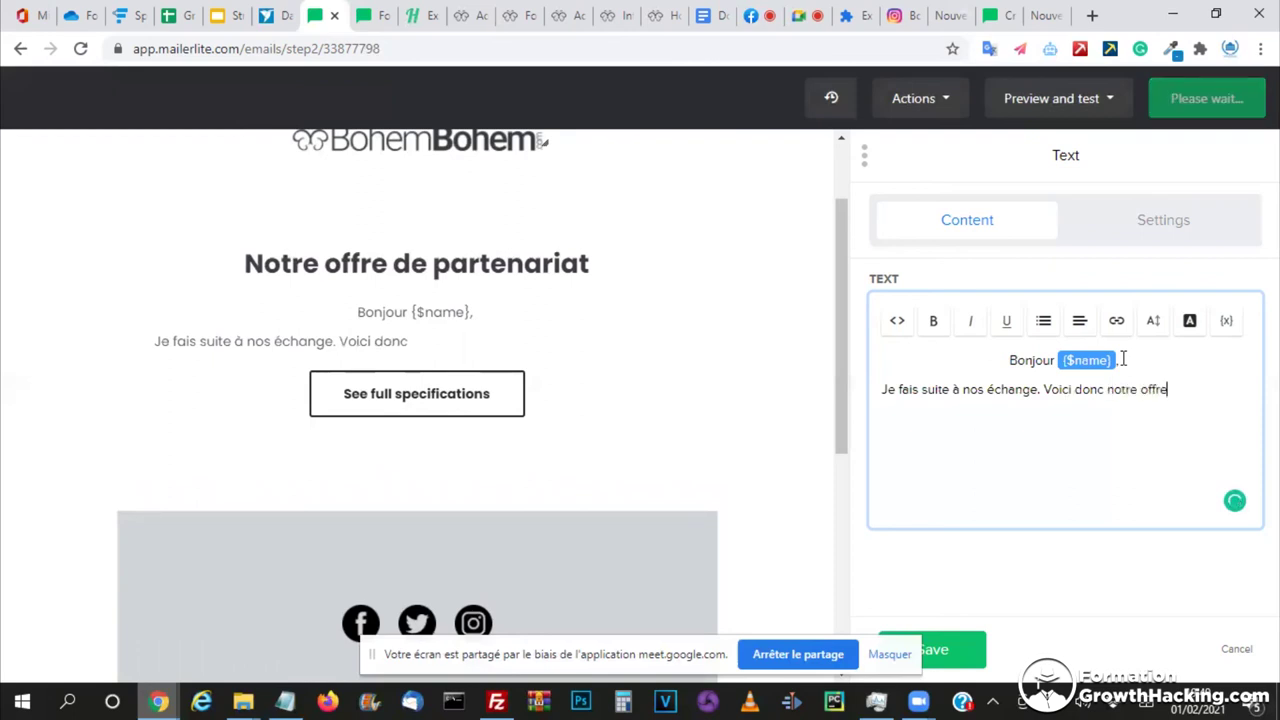
type(":")
key("Return")
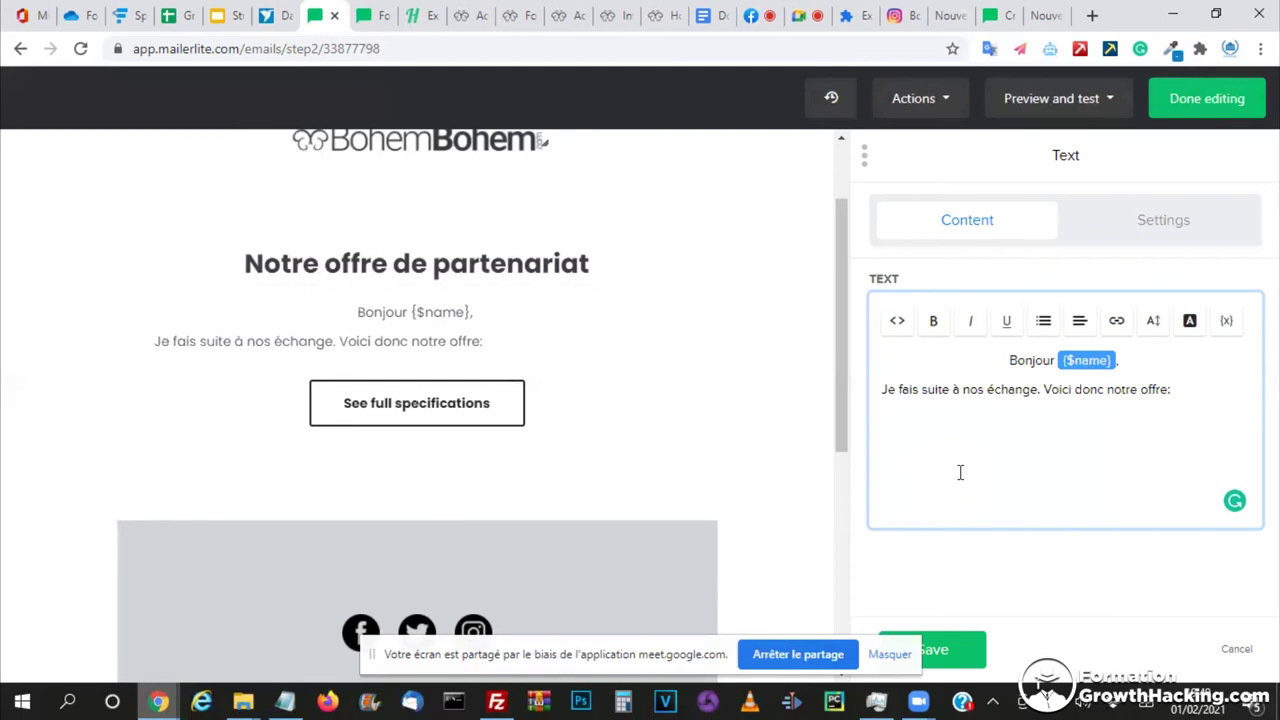
scroll(751, 421, "down", 1)
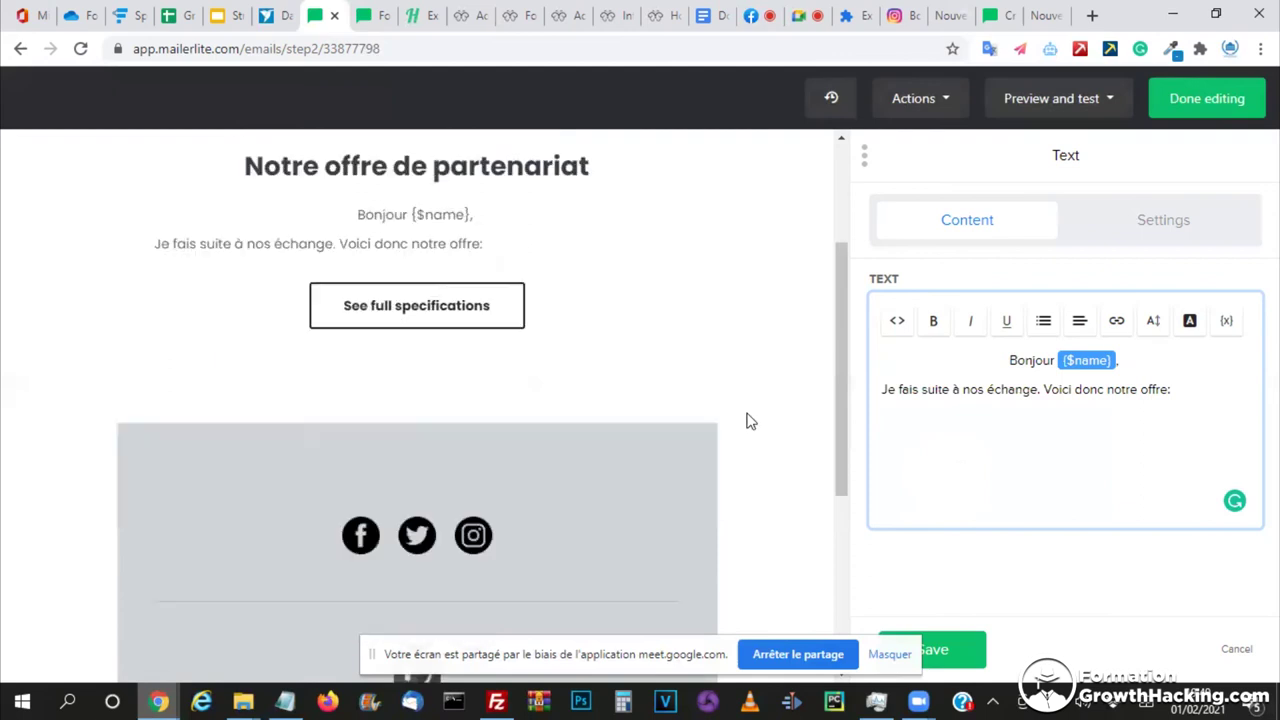
scroll(751, 421, "down", 3)
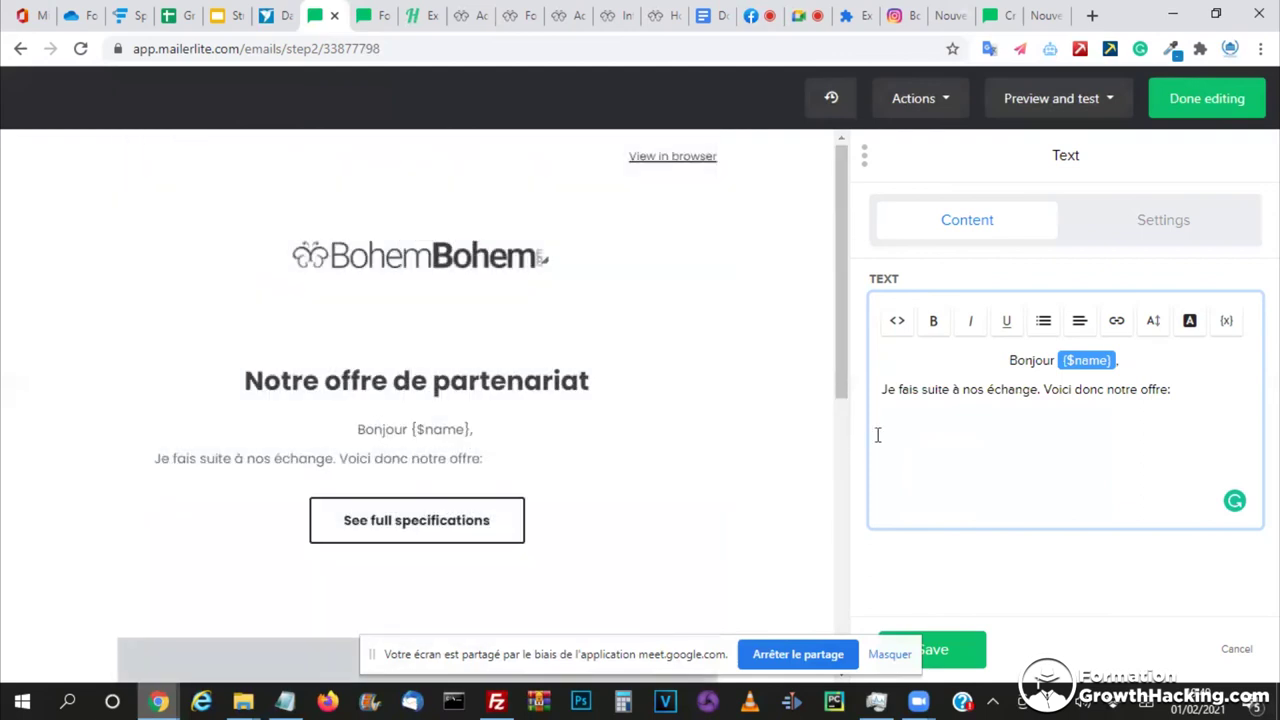
mouse_move(687, 307)
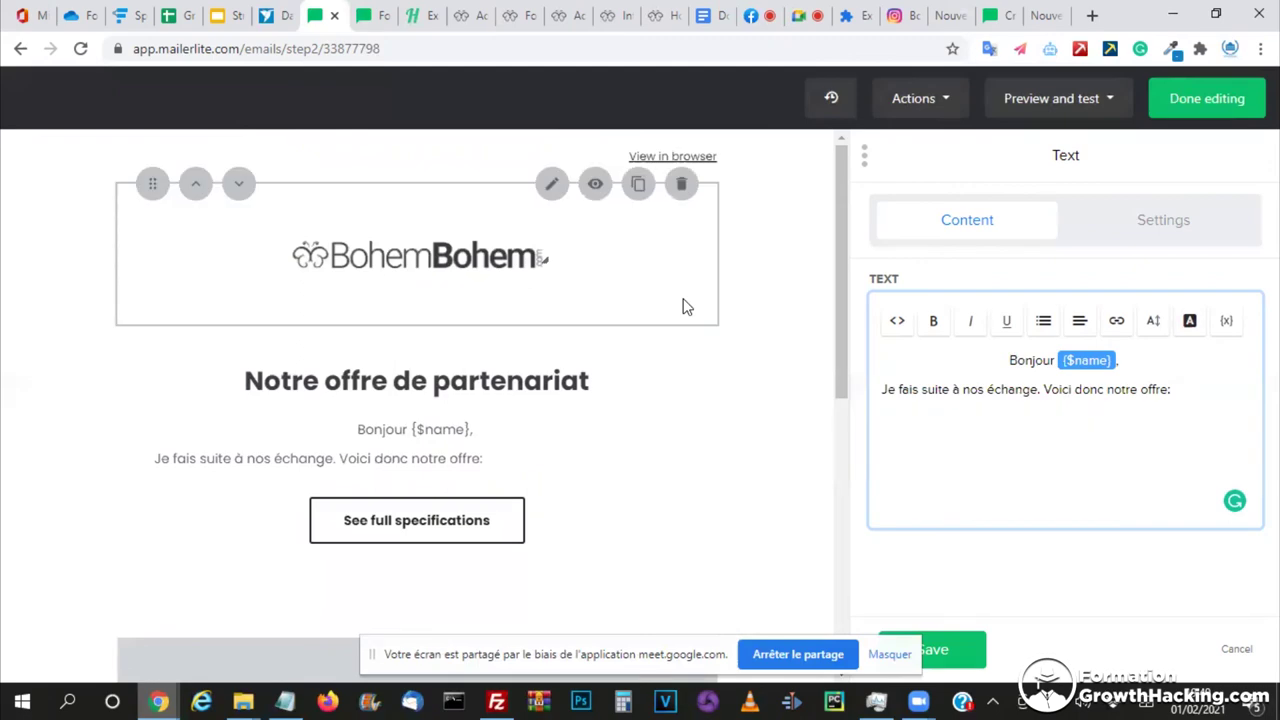
- Open the Ultimate Affiliate Pro page of the WordPress admin separately and look through the WooCommerce and other admin options
left_click(480, 8)
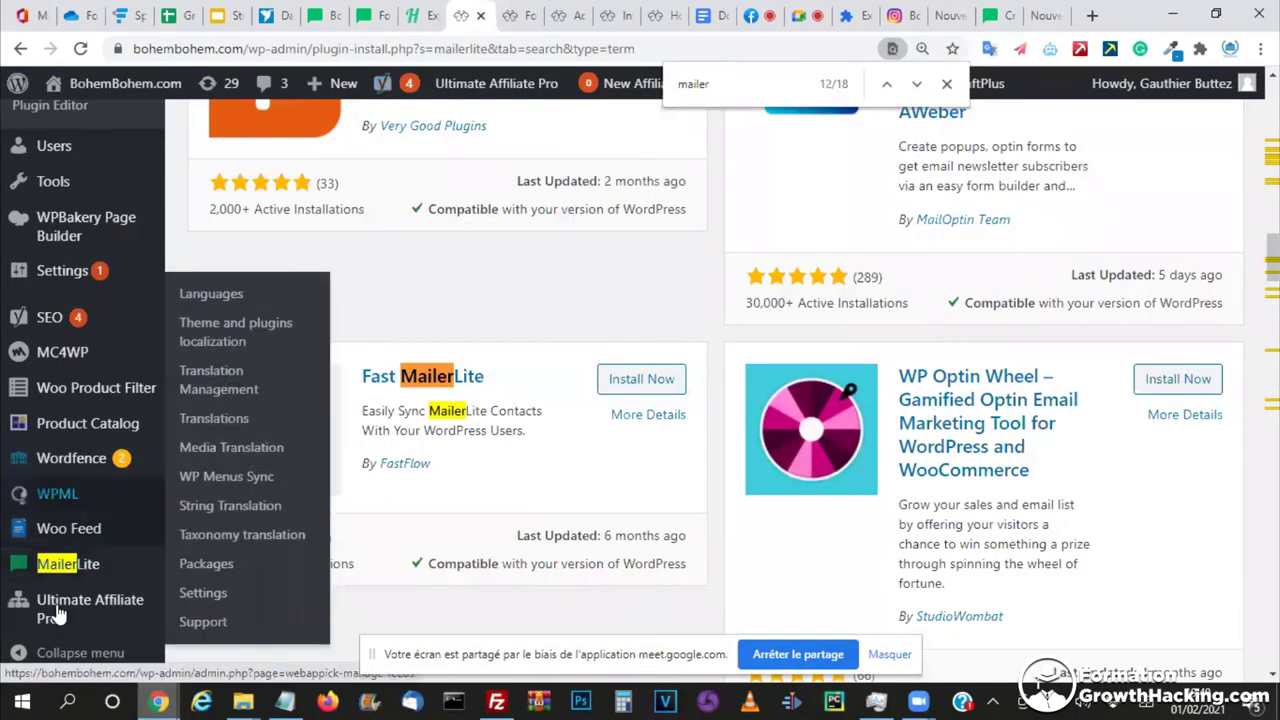
middle_click(100, 612)
left_click(490, 18)
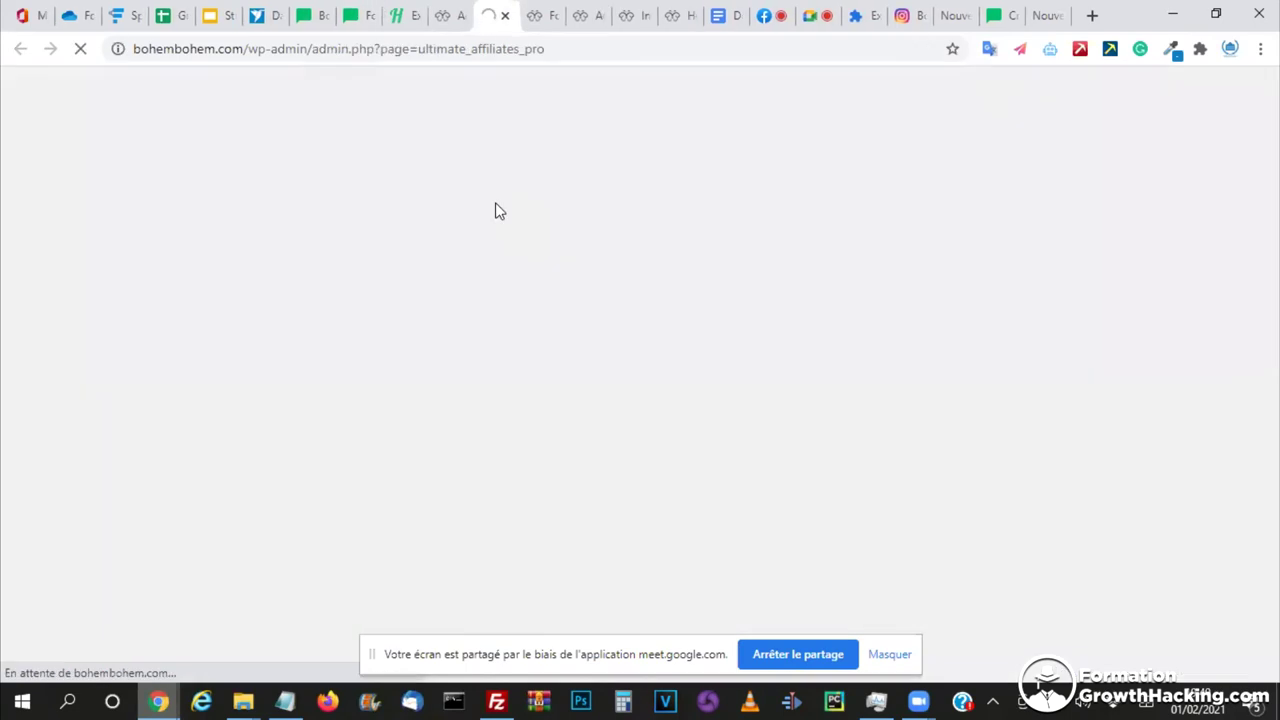
left_click(445, 12)
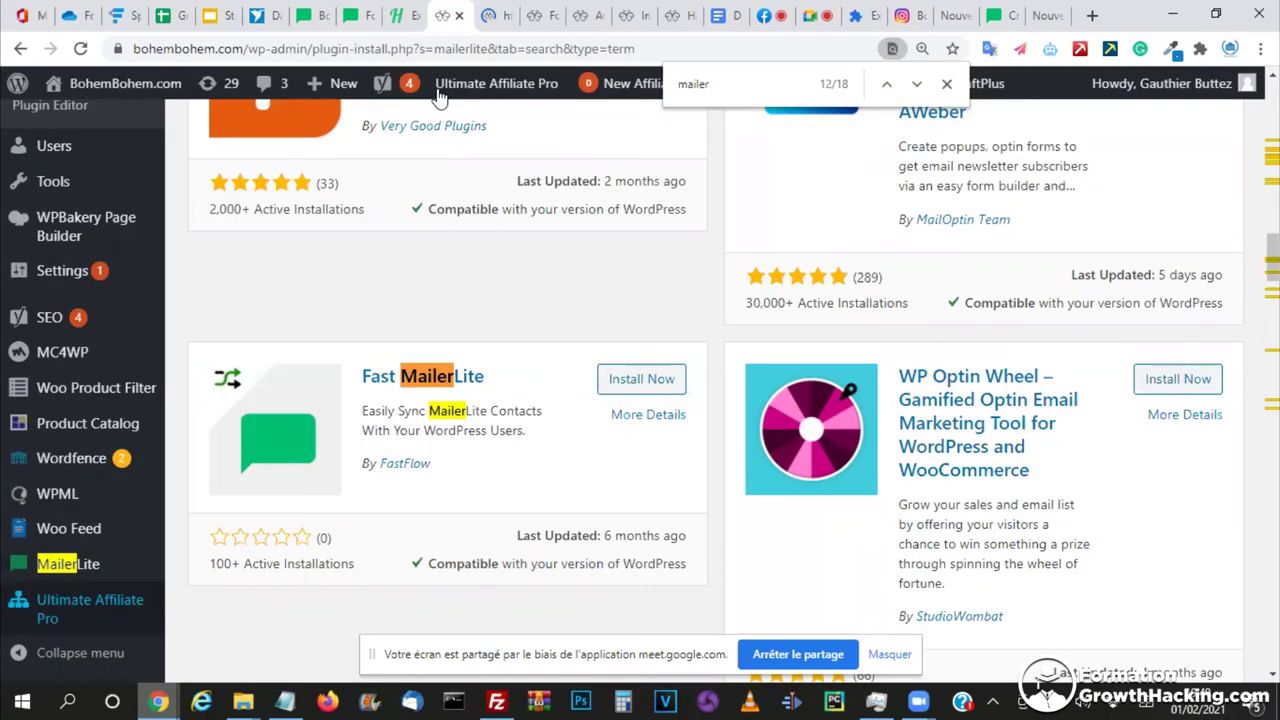
scroll(64, 240, "up", 2)
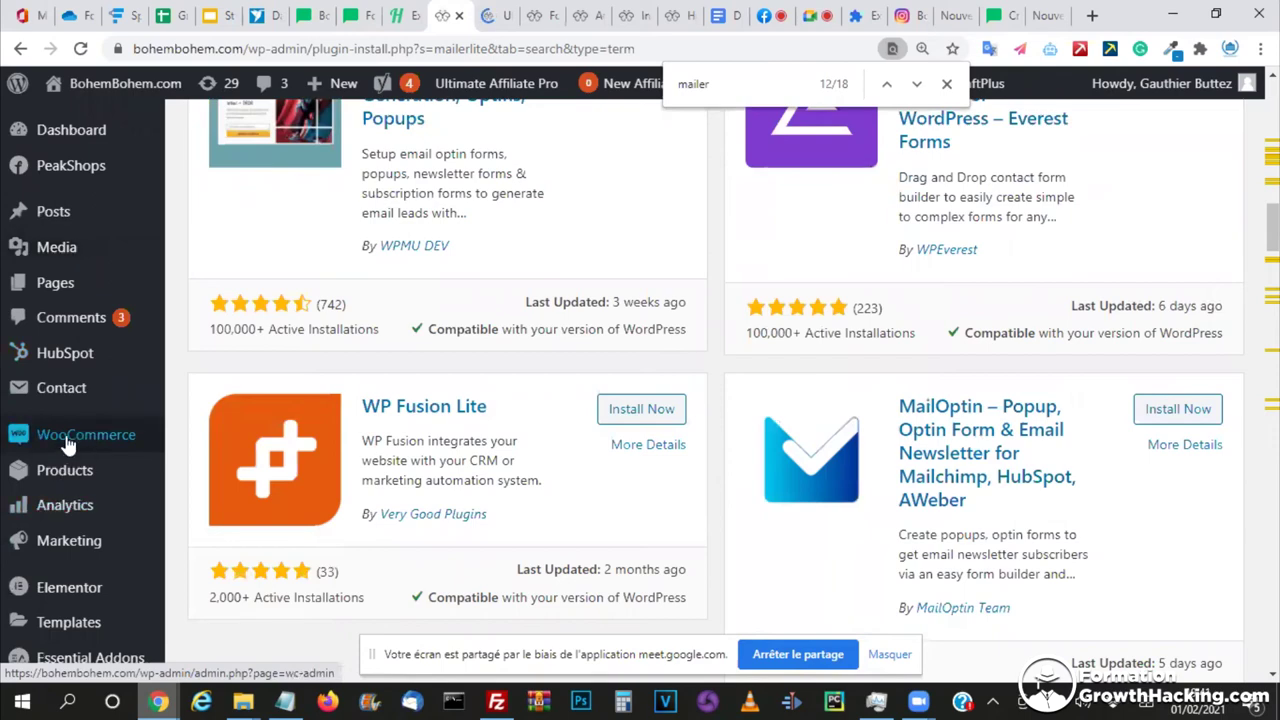
mouse_move(68, 443)
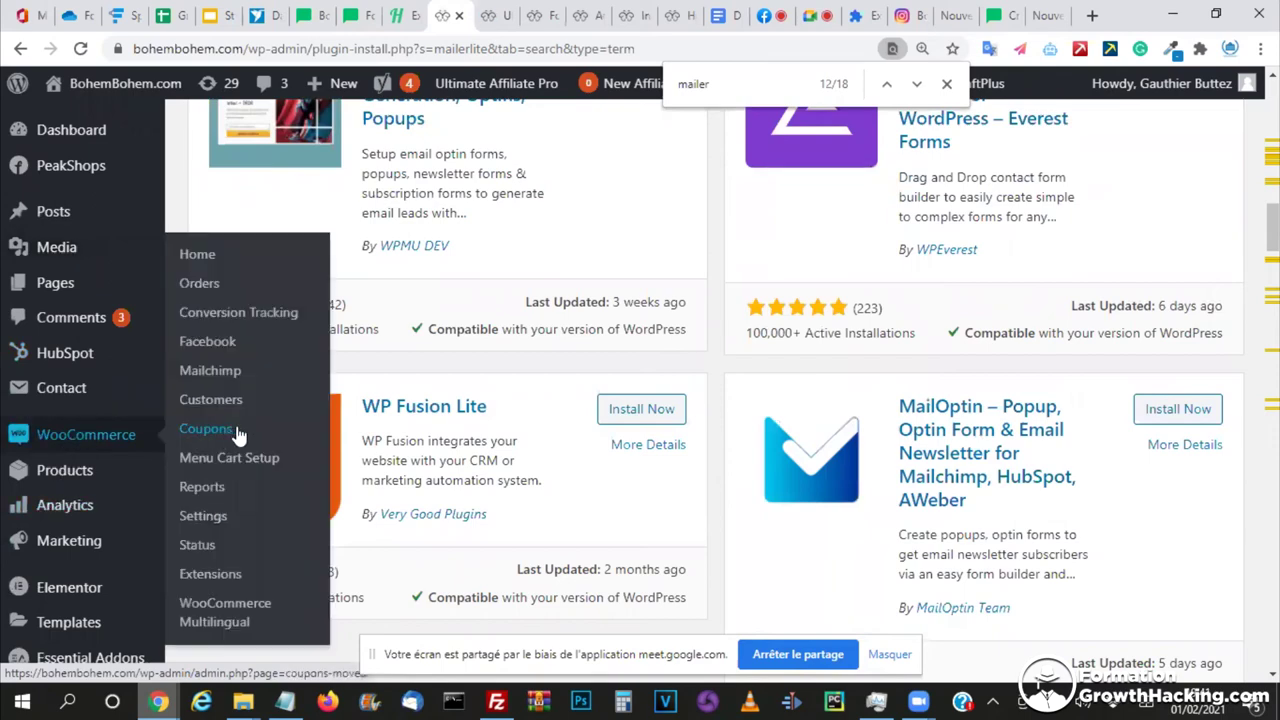
scroll(68, 425, "down", 5)
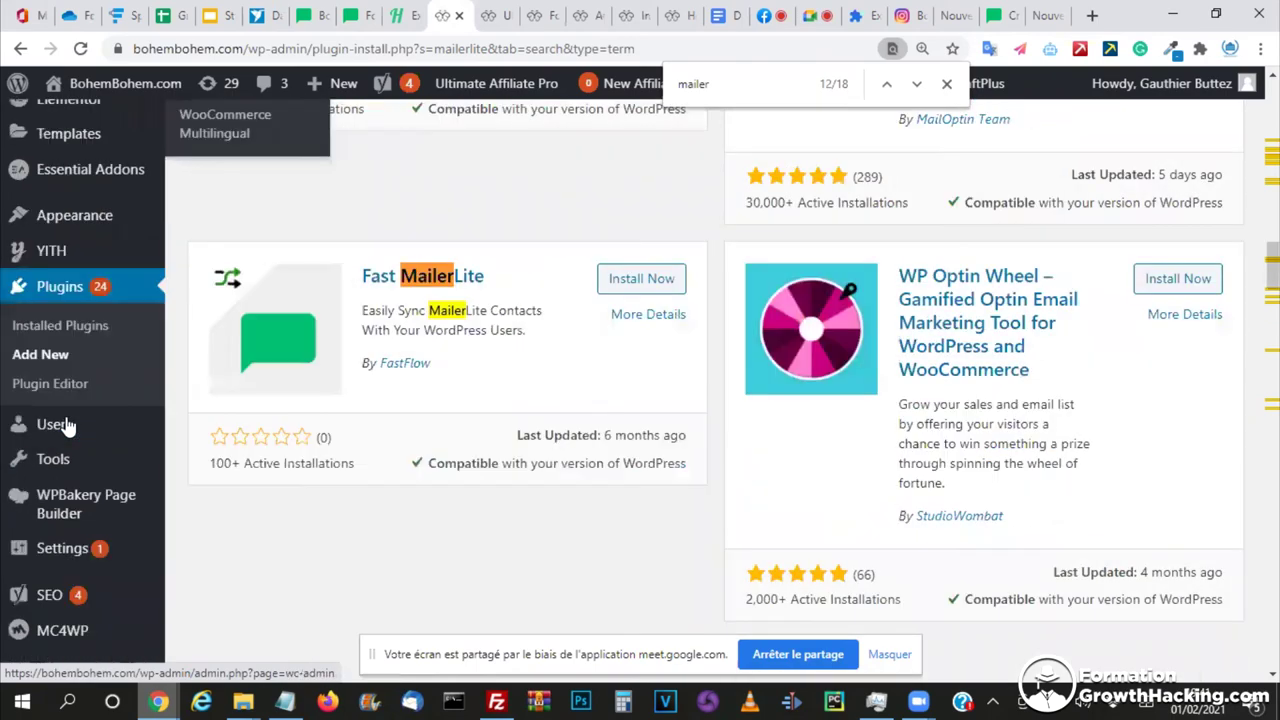
scroll(55, 600, "down", 2)
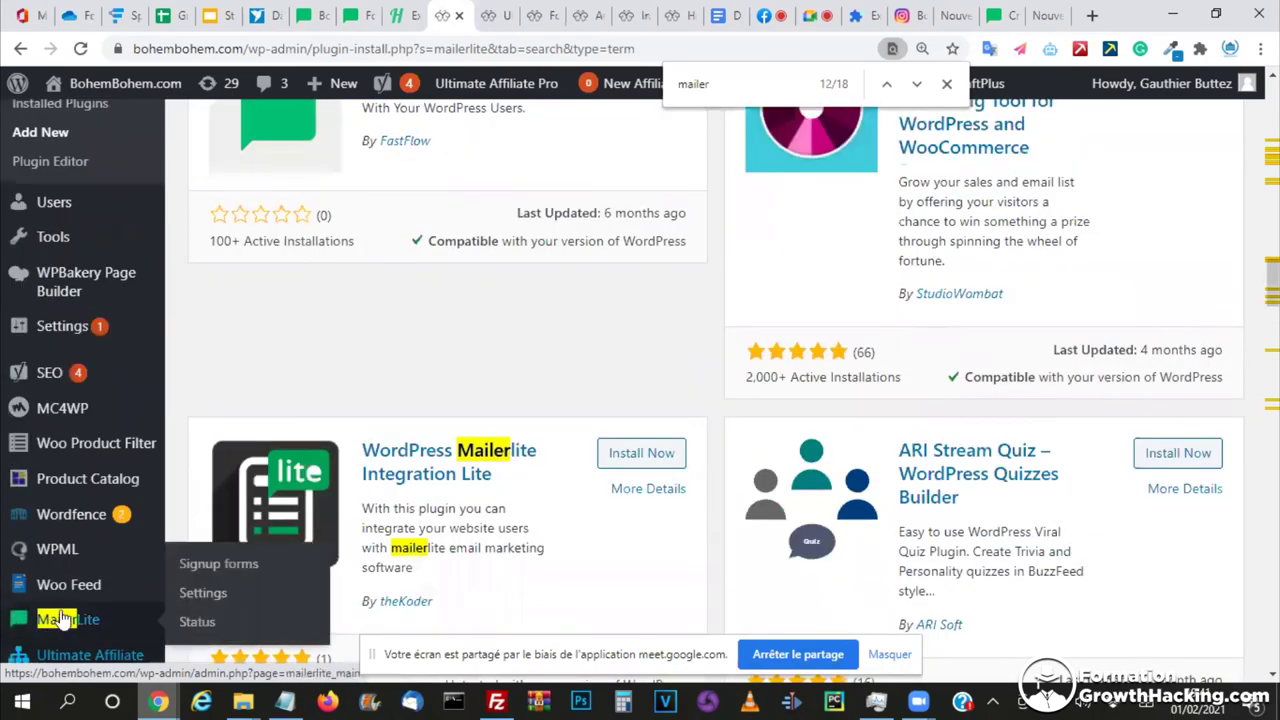
scroll(82, 614, "down", 2)
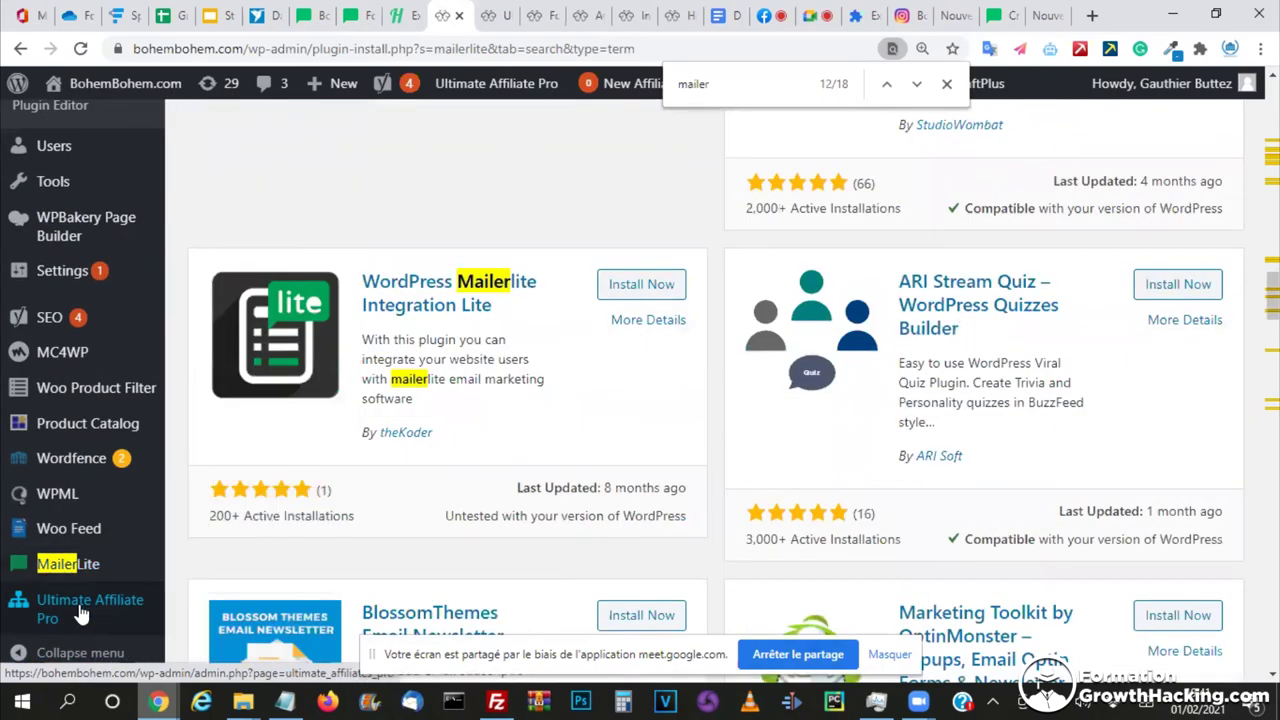
- Review the Affiliate Influenceurs EN signup form, the influencer registration page and the MailerLite home page, and close the empty browser tab
left_click(493, 17)
left_click(537, 15)
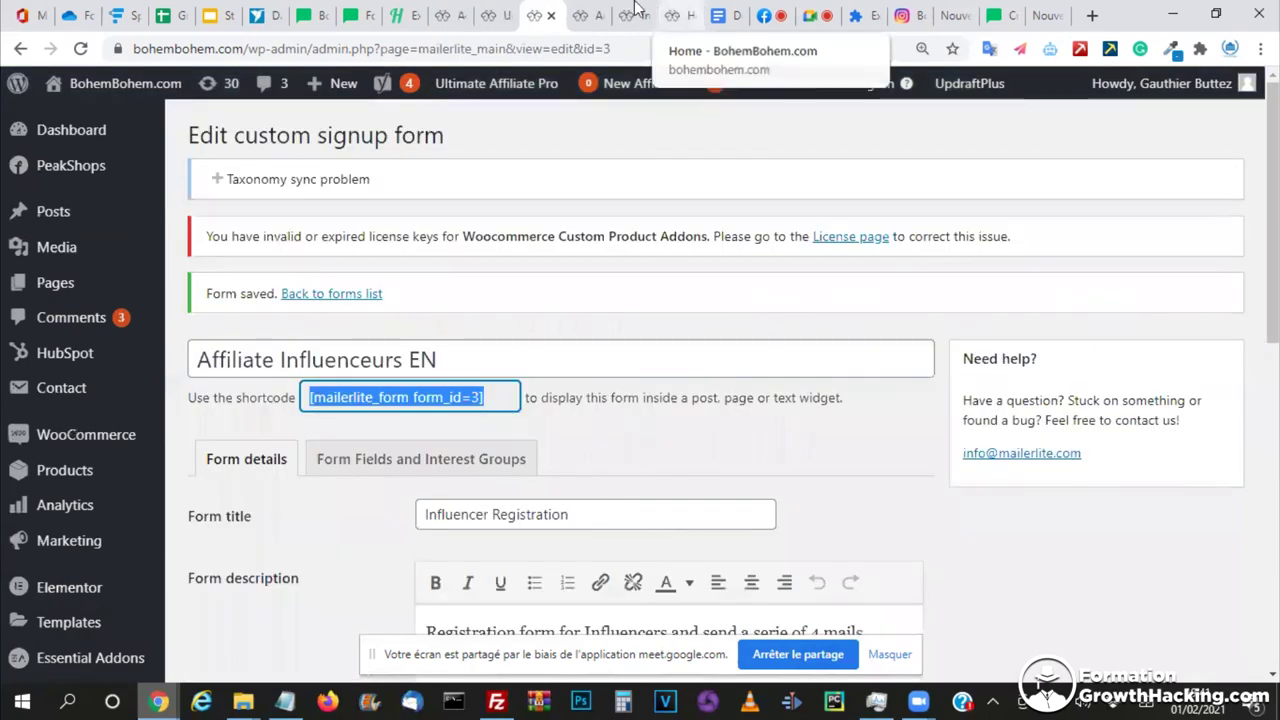
left_click(635, 12)
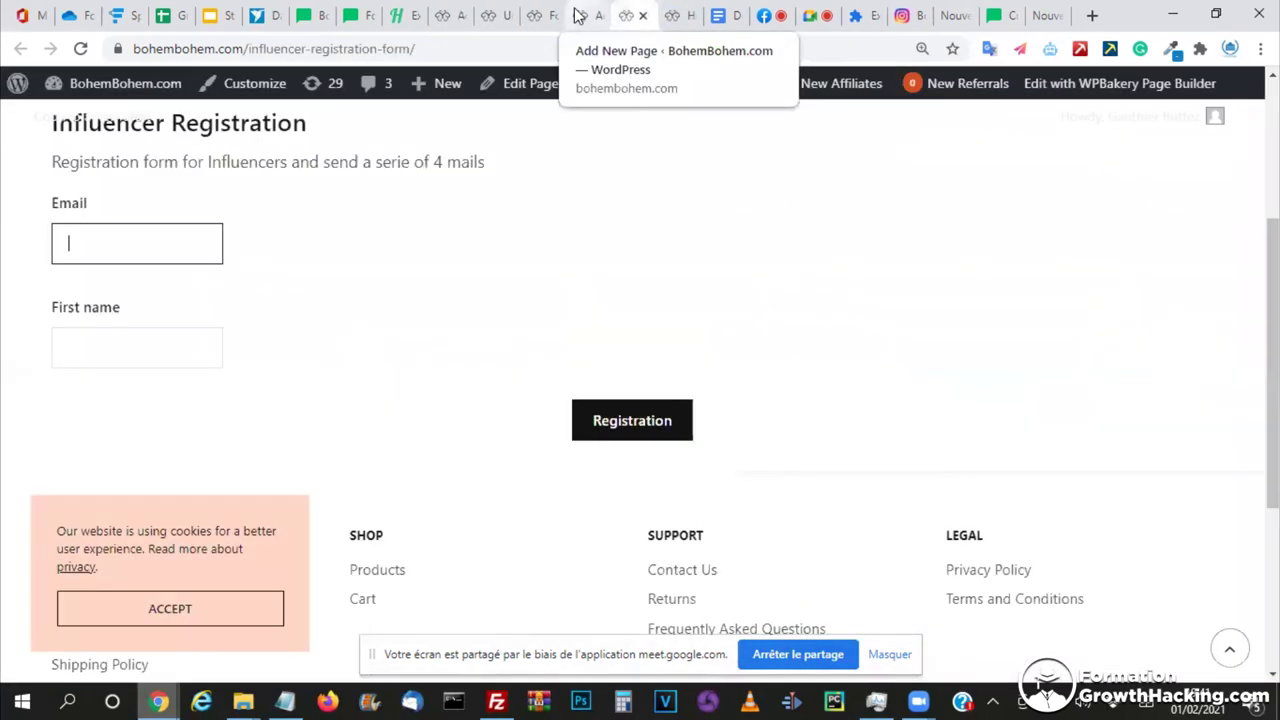
left_click(577, 15)
left_click(538, 14)
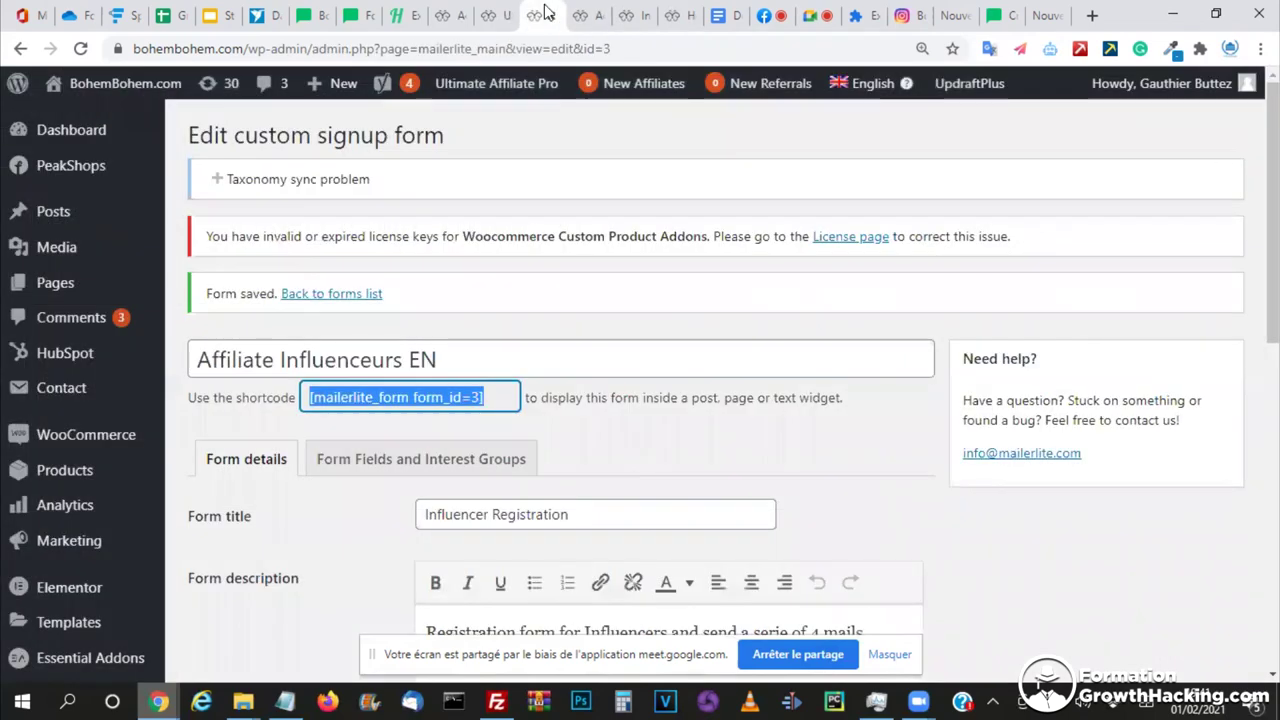
scroll(589, 307, "down", 3)
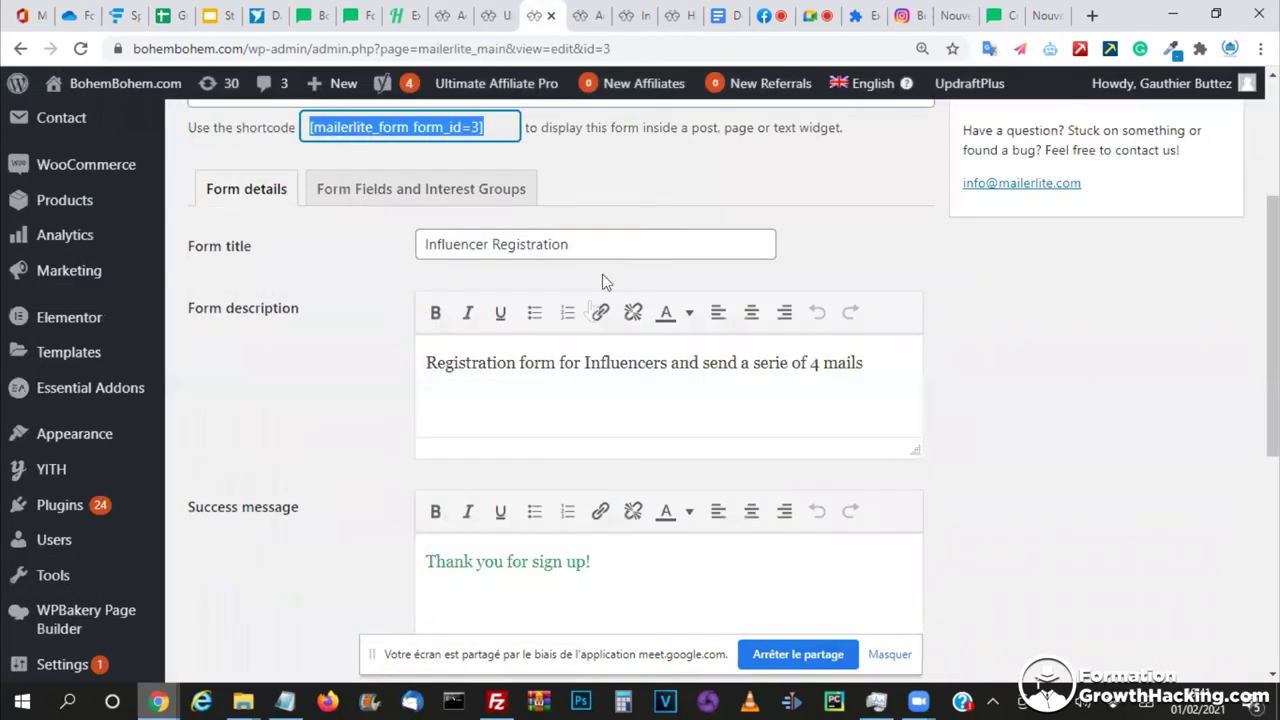
left_click(993, 15)
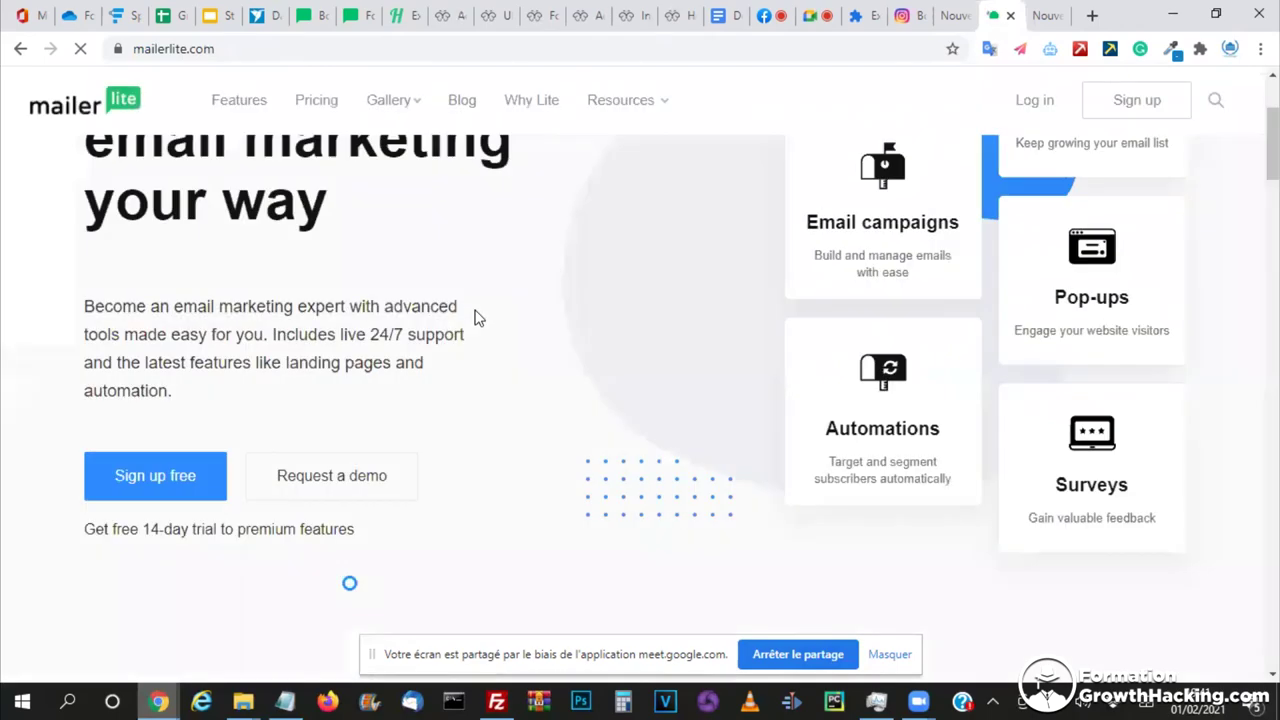
left_click(1038, 15)
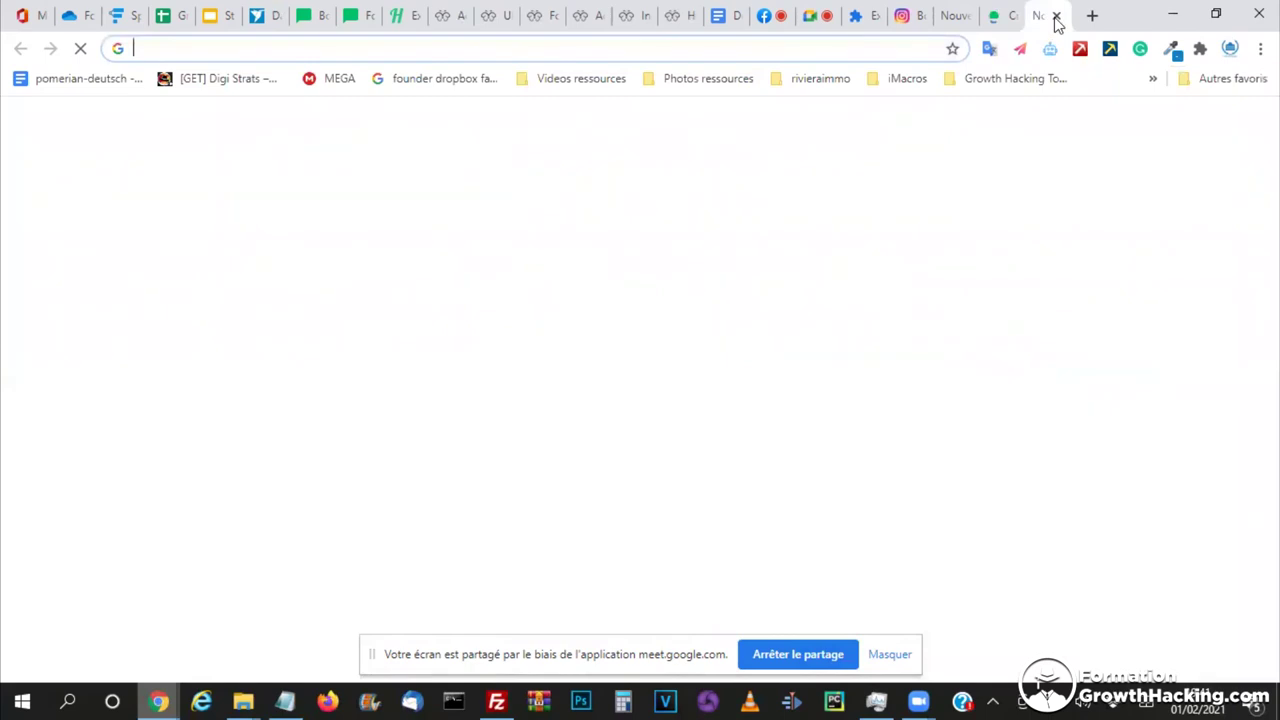
left_click(1057, 17)
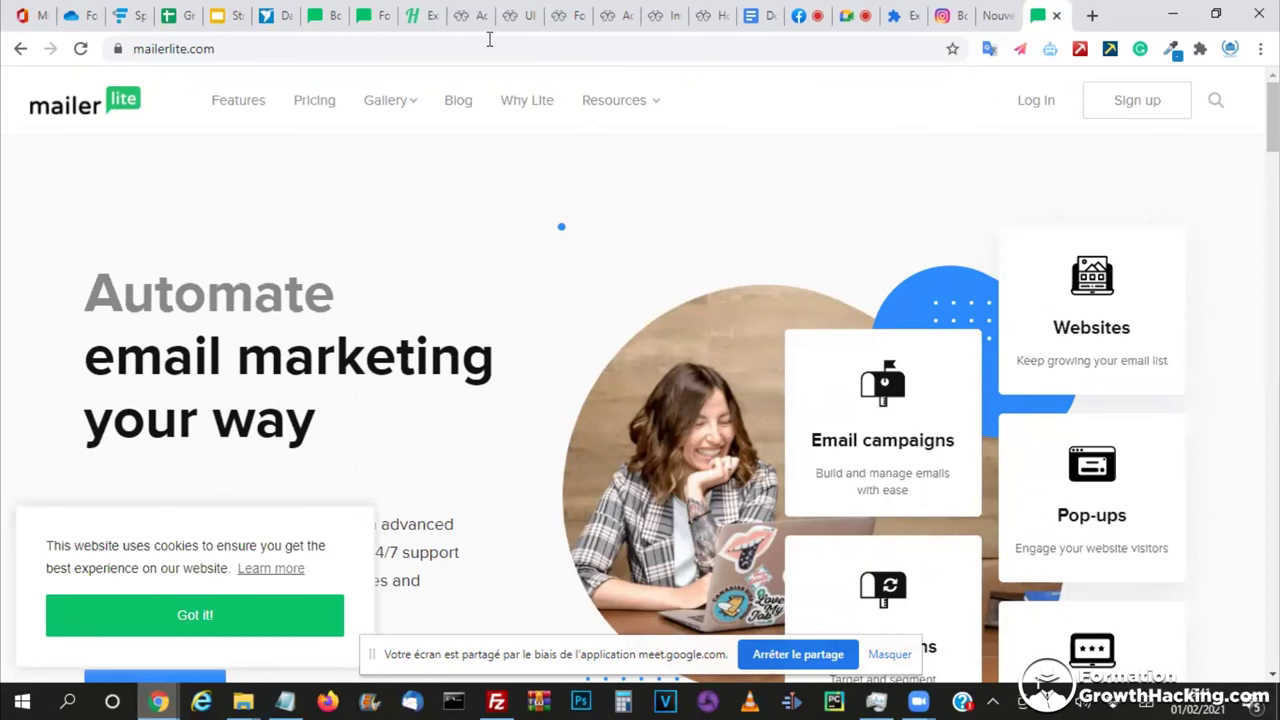
- Return to the partnership offer email, finish editing it and reload the page to get back to the automation workflow
left_click(322, 15)
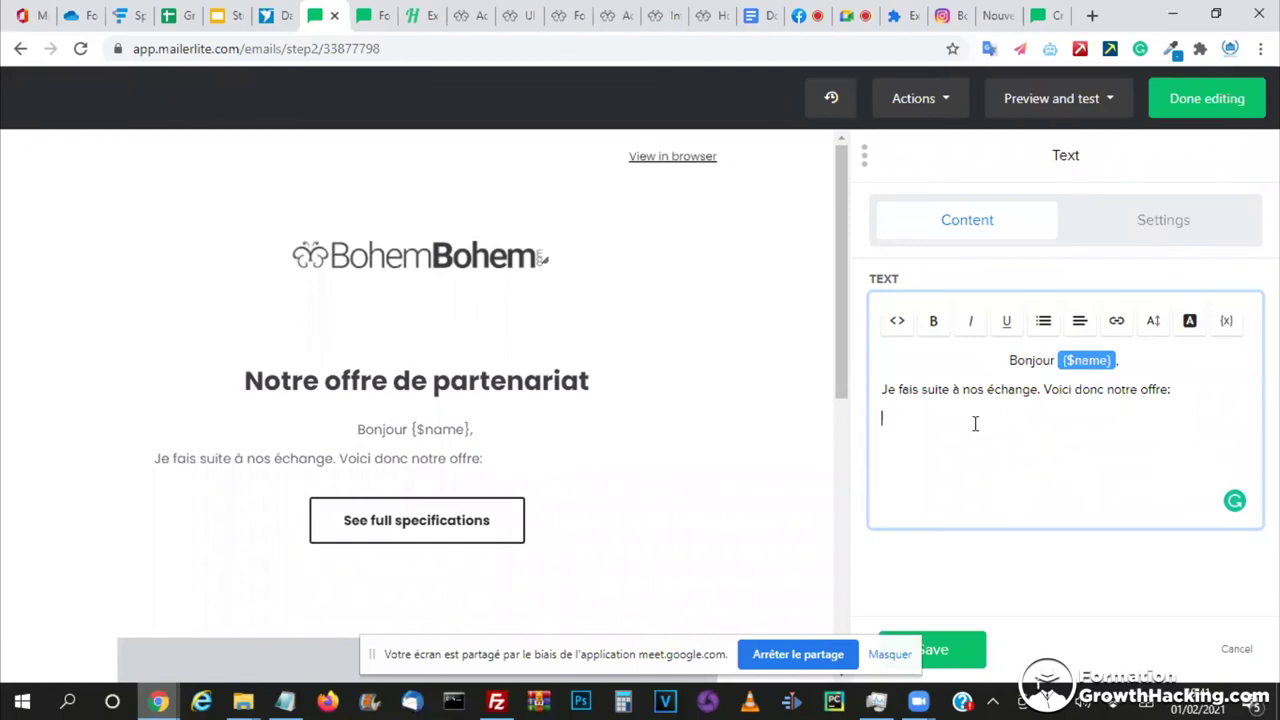
left_click(1190, 104)
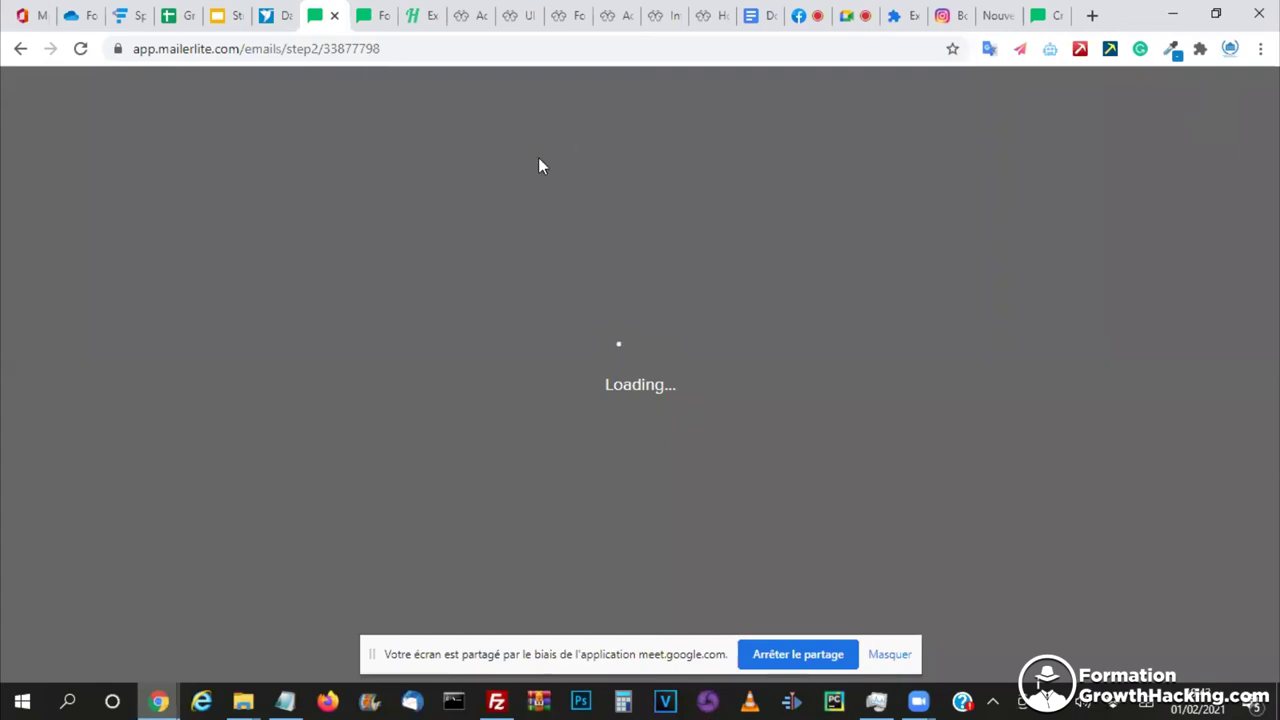
key("F5")
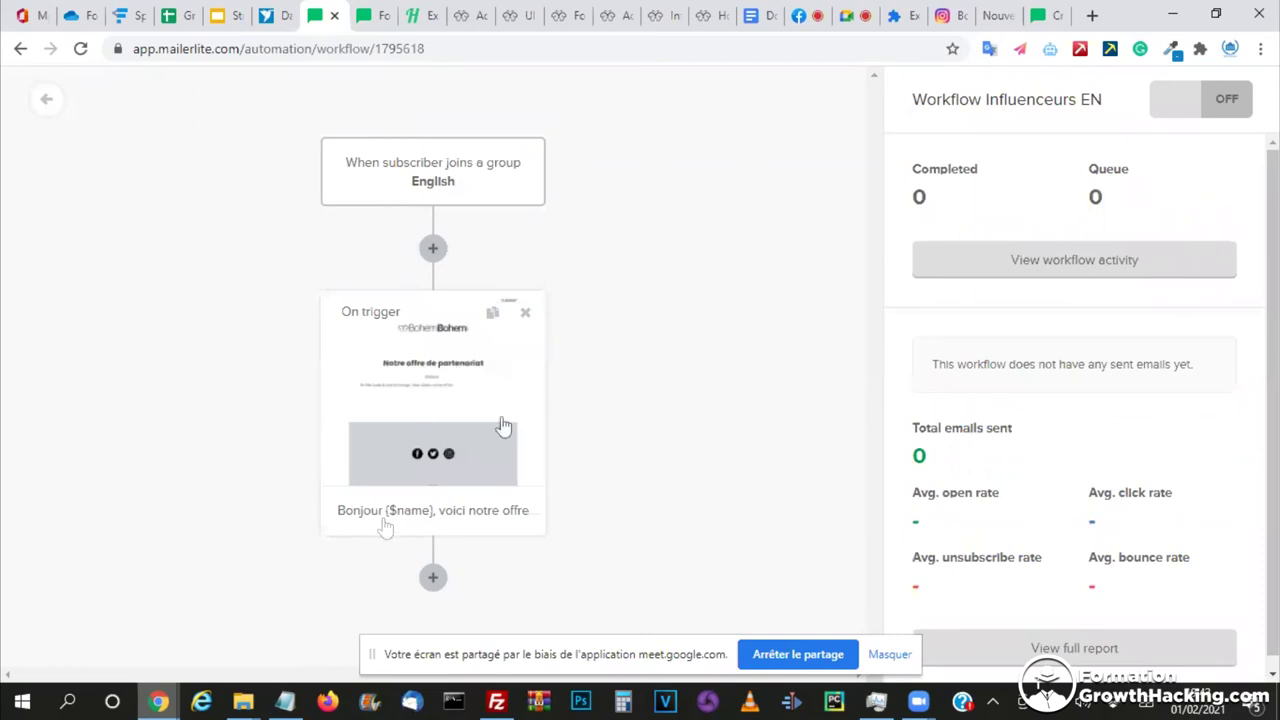
- Add a delay of 2 days after the partnership offer email in the workflow
left_click(421, 387)
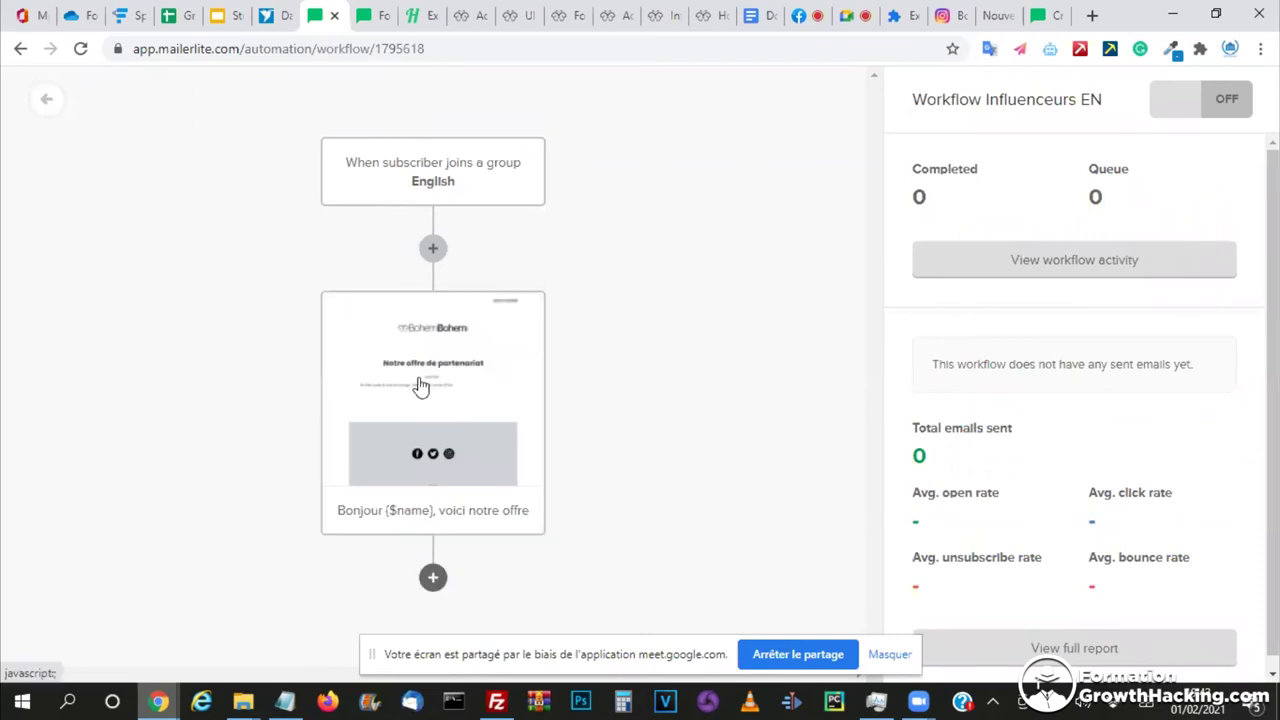
left_click(433, 577)
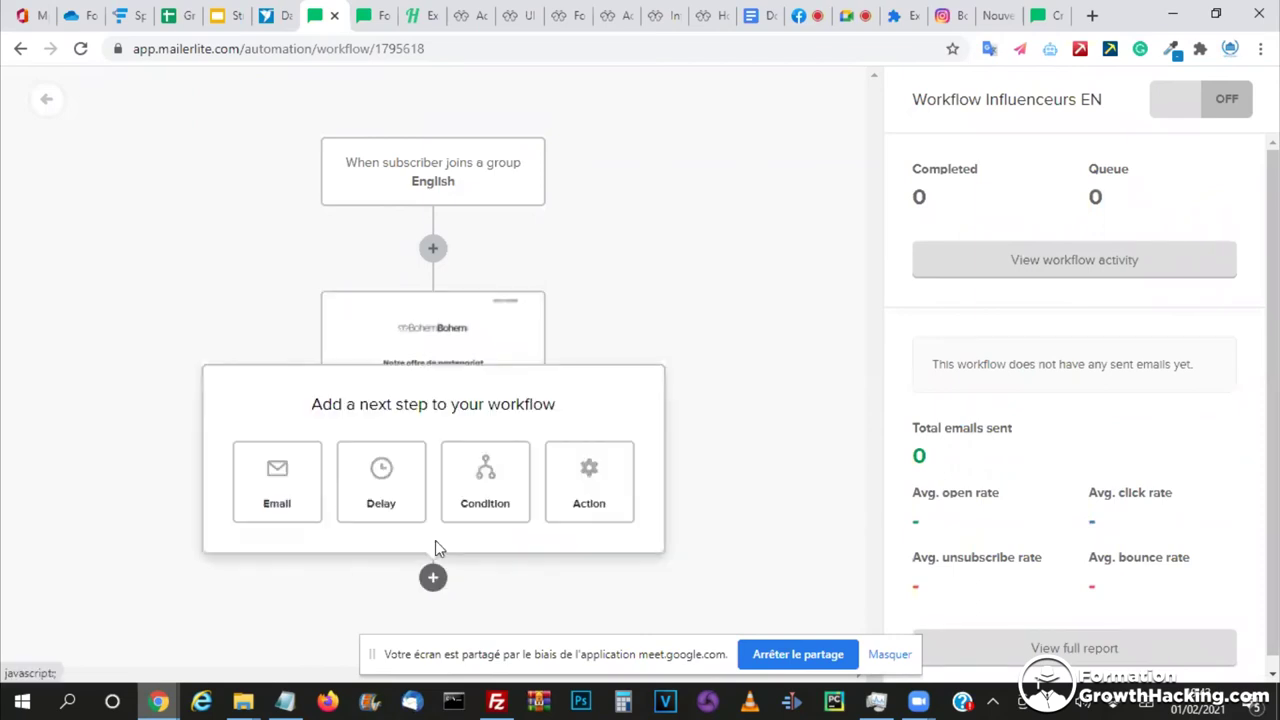
left_click(380, 482)
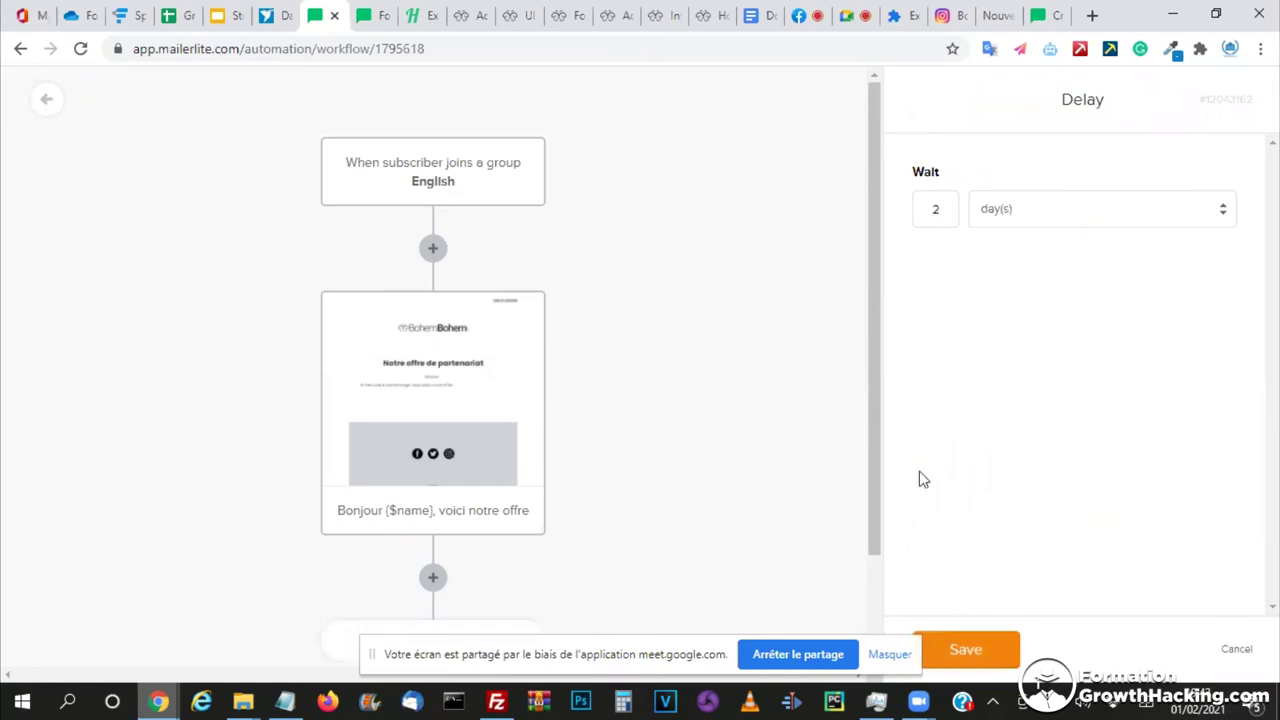
left_click(966, 650)
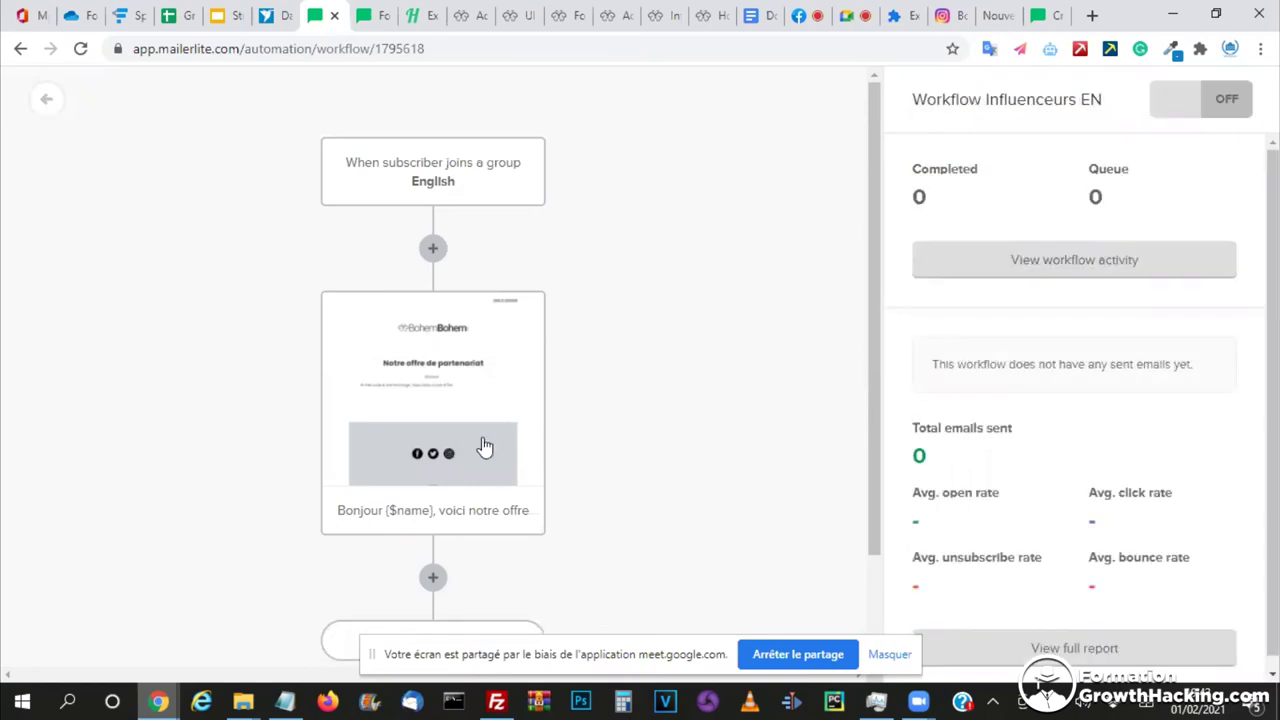
- Add a condition after the delay, based on workflow activity for the email "Bonjour {$name}, voici notre offre"
scroll(484, 447, "down", 1)
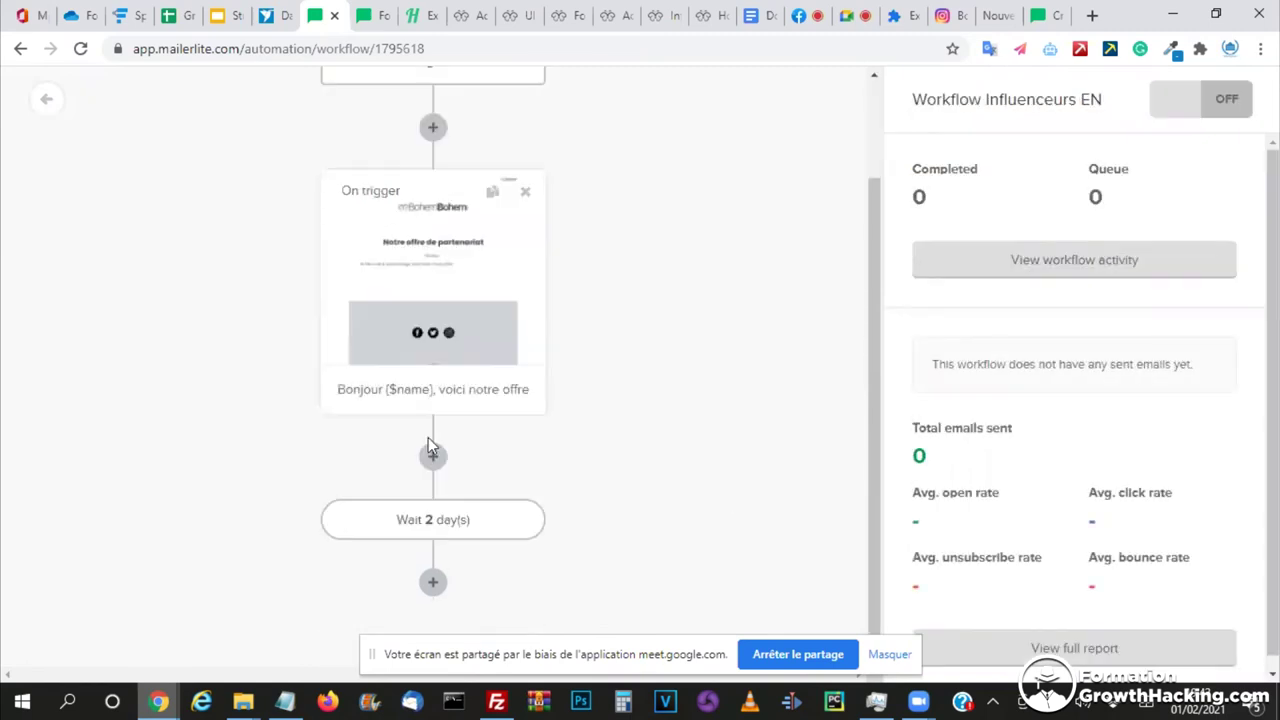
left_click(421, 538)
left_click(412, 520)
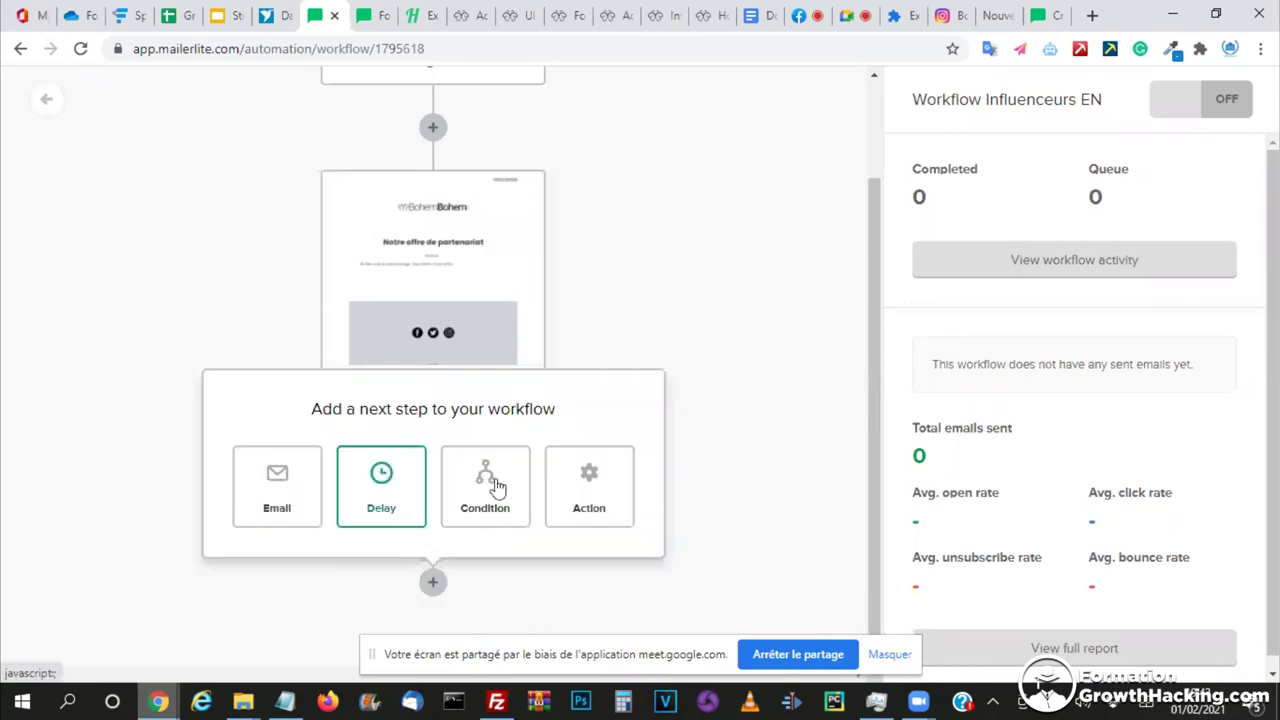
left_click(491, 486)
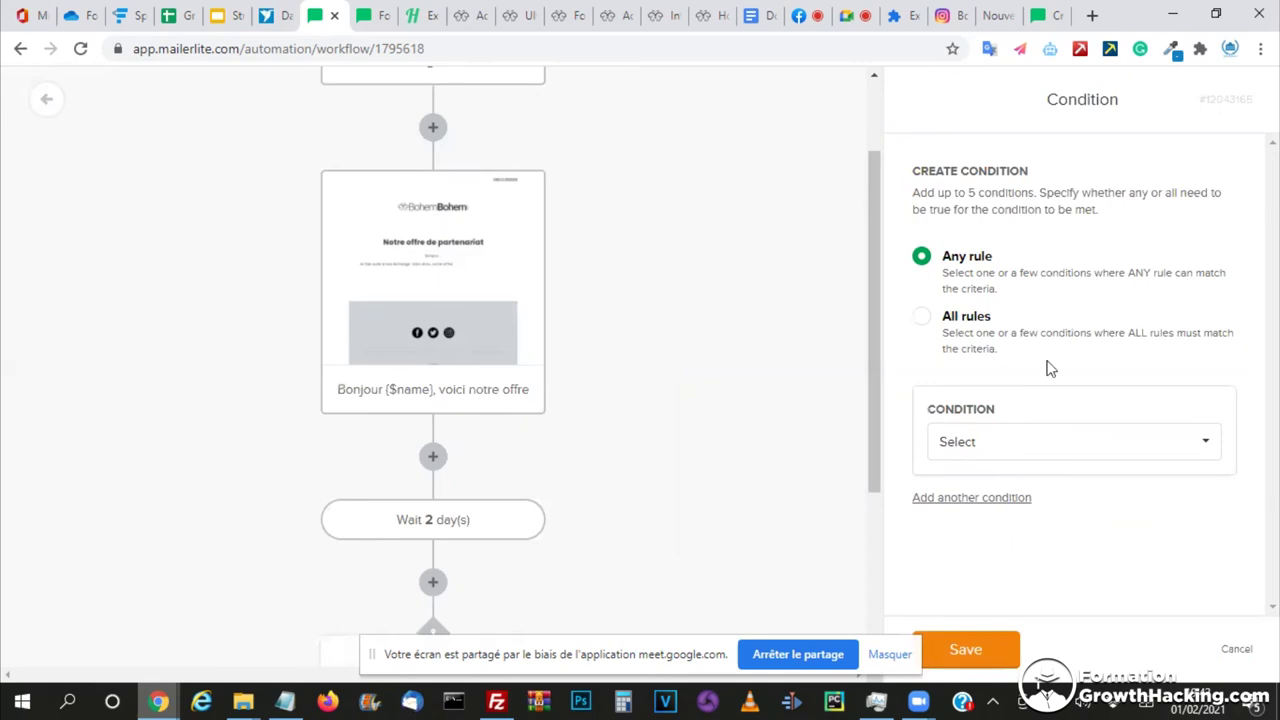
left_click(1128, 449)
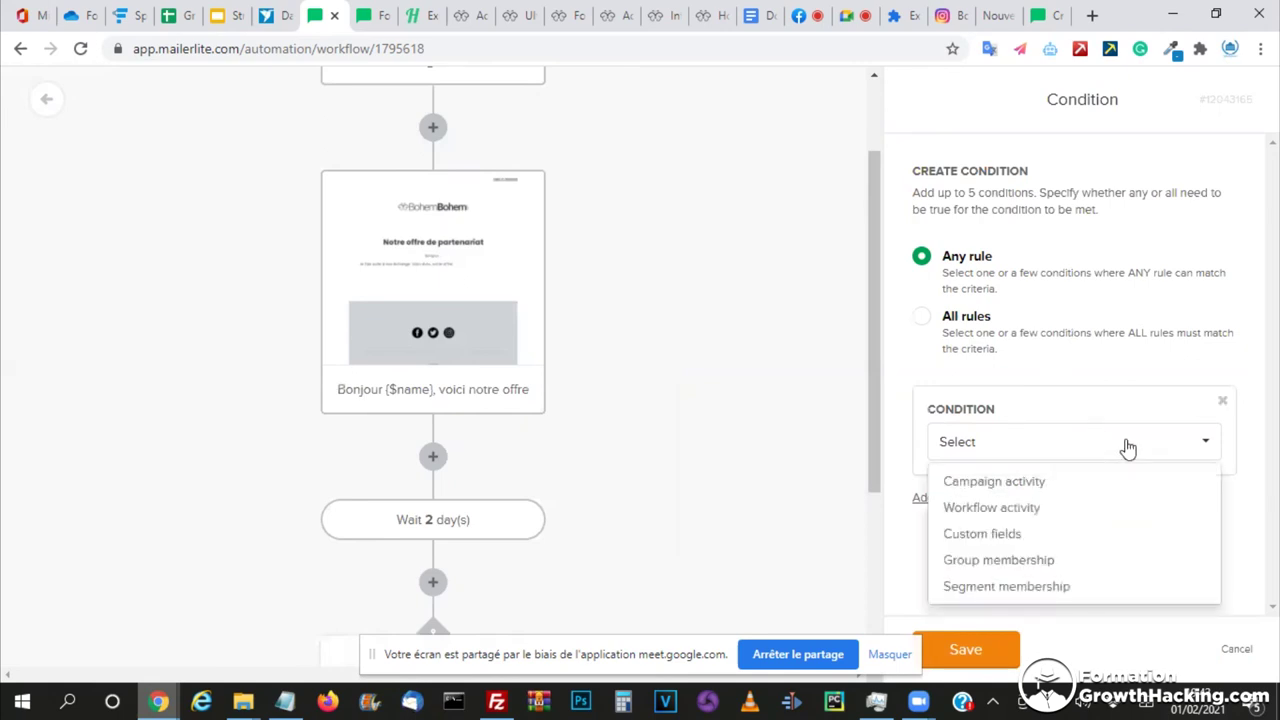
left_click(990, 510)
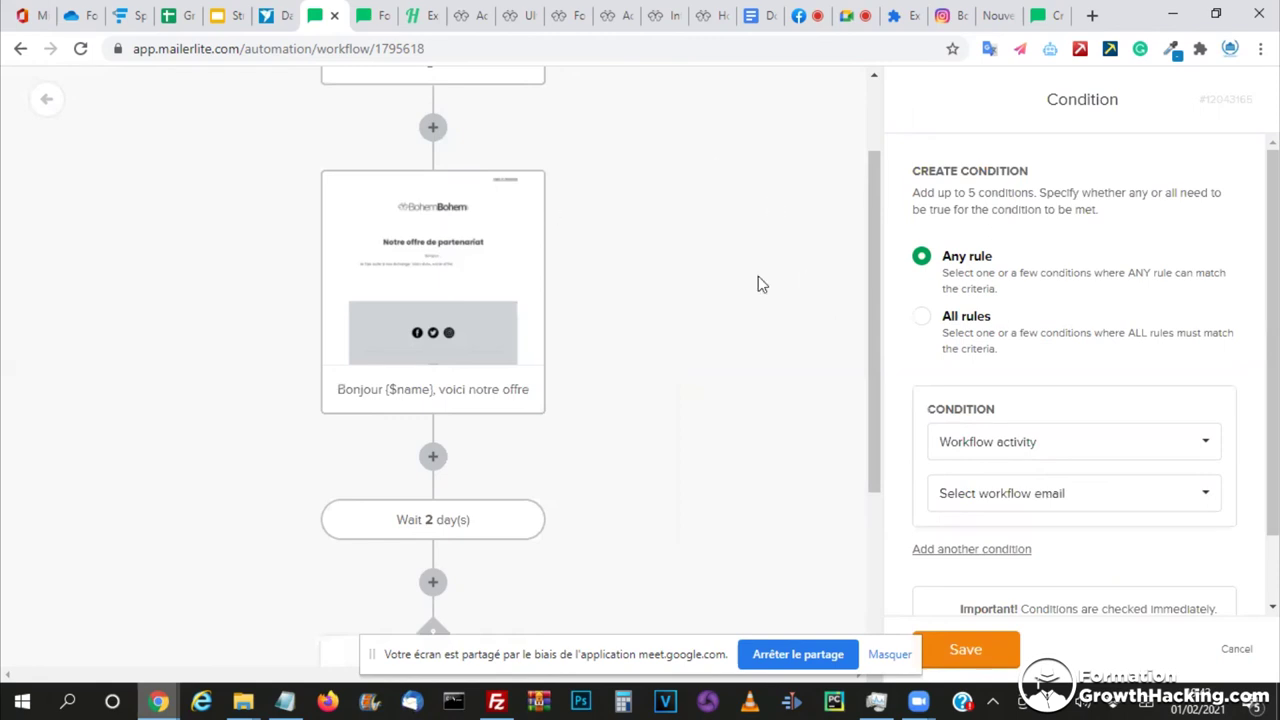
left_click(1068, 500)
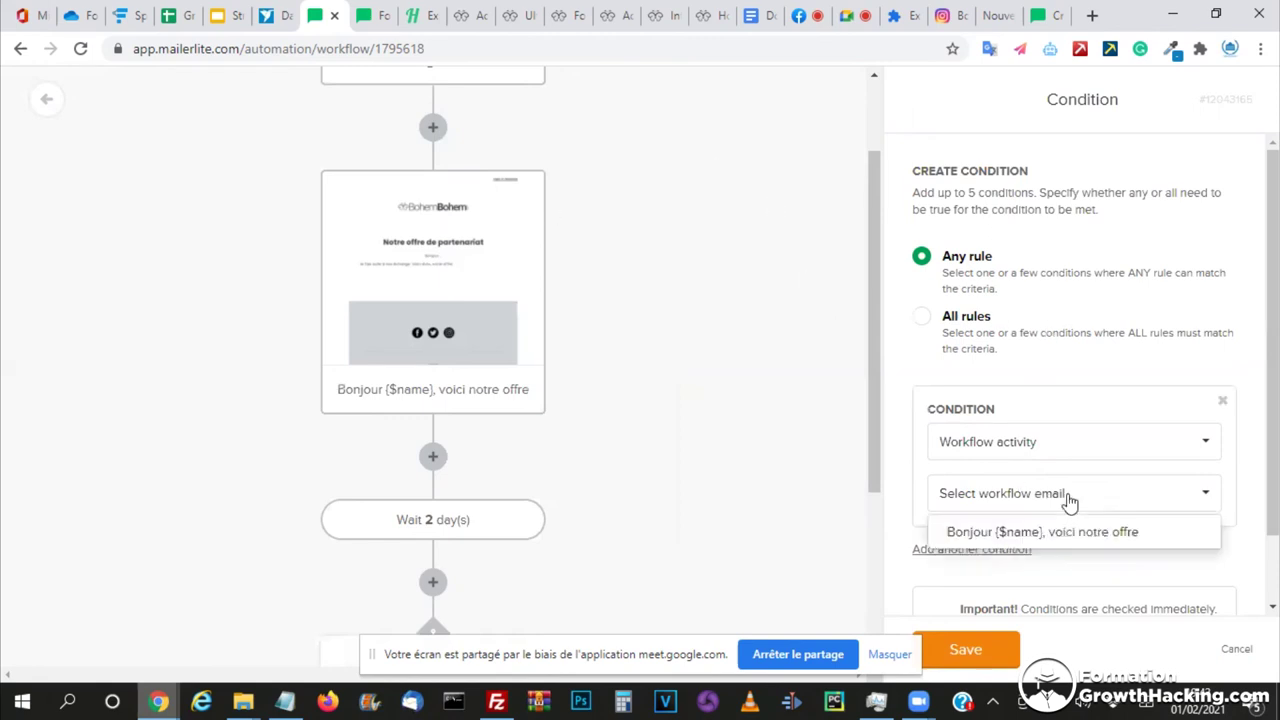
left_click(1103, 536)
left_click(1103, 544)
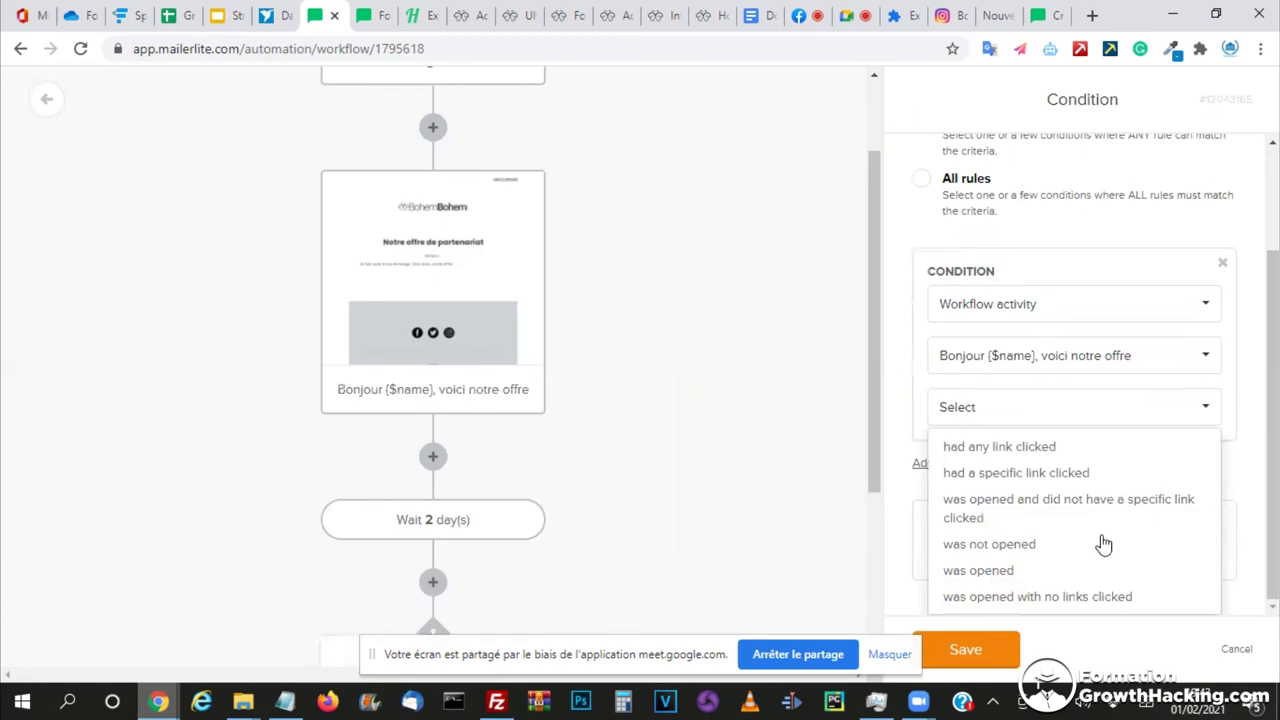
- Try "was not opened" as the condition's rule, and change it to "was opened"
left_click(960, 545)
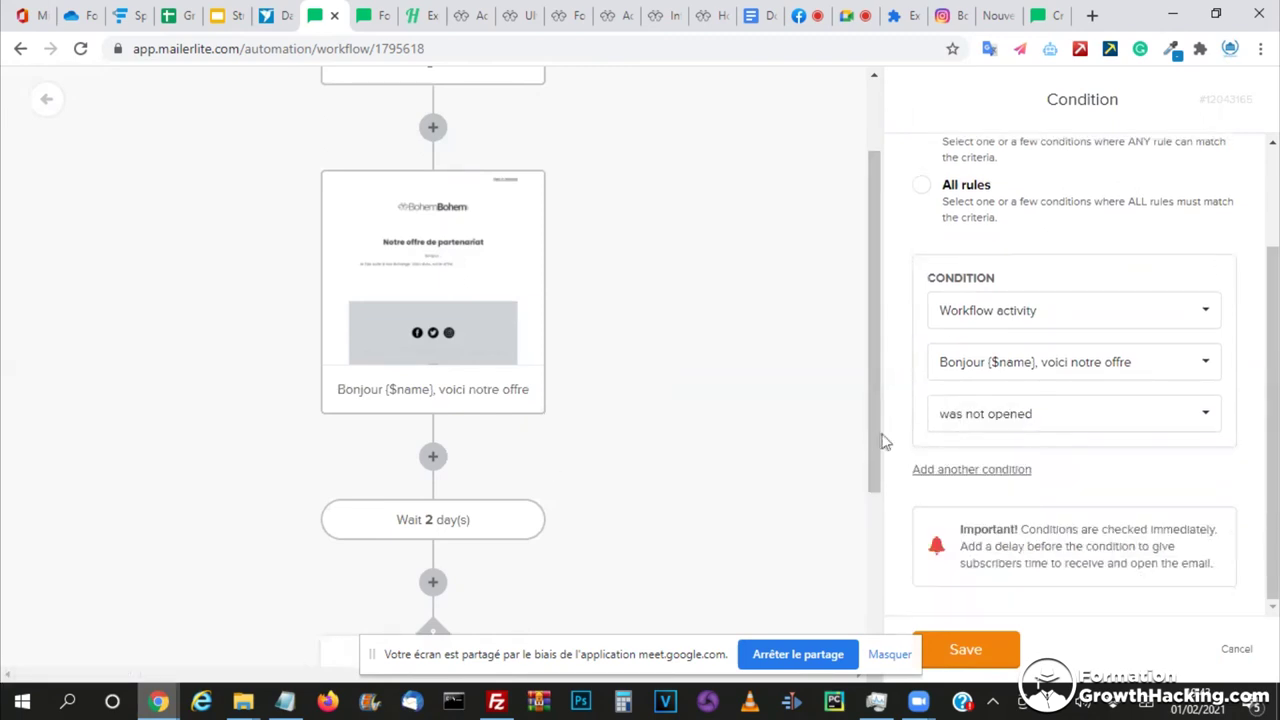
left_click_drag(874, 435, 891, 638)
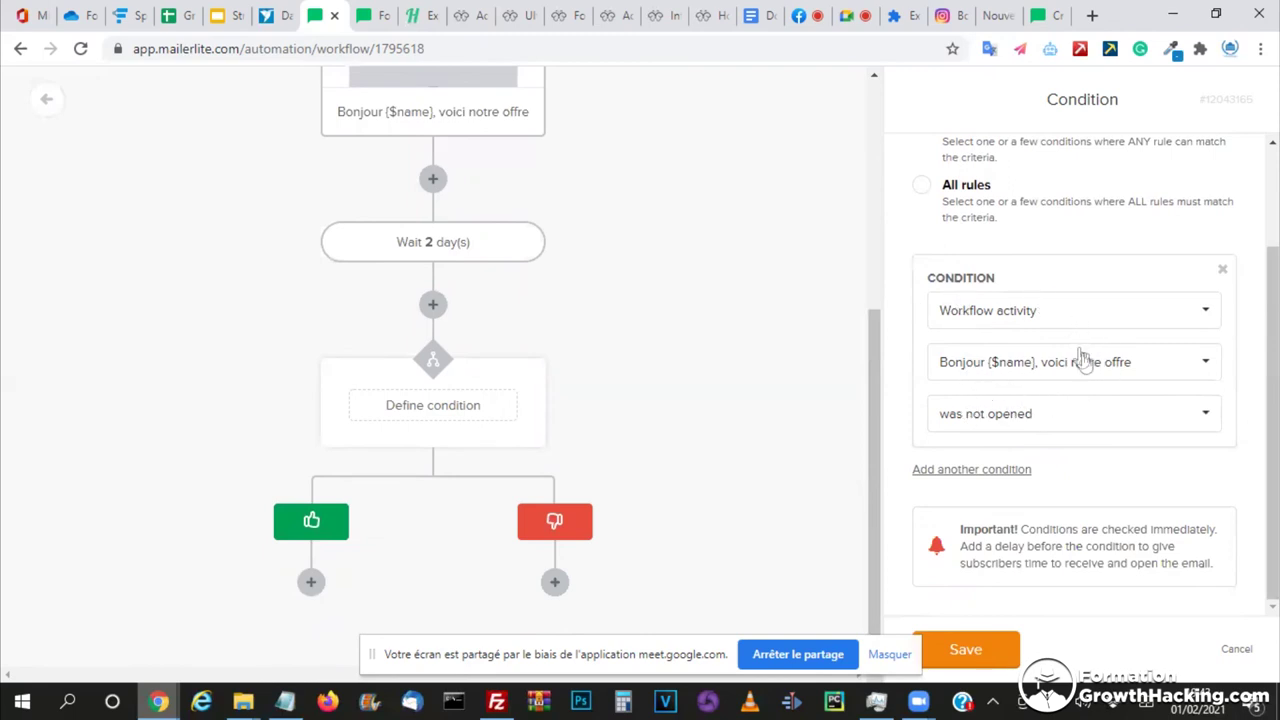
left_click(1126, 421)
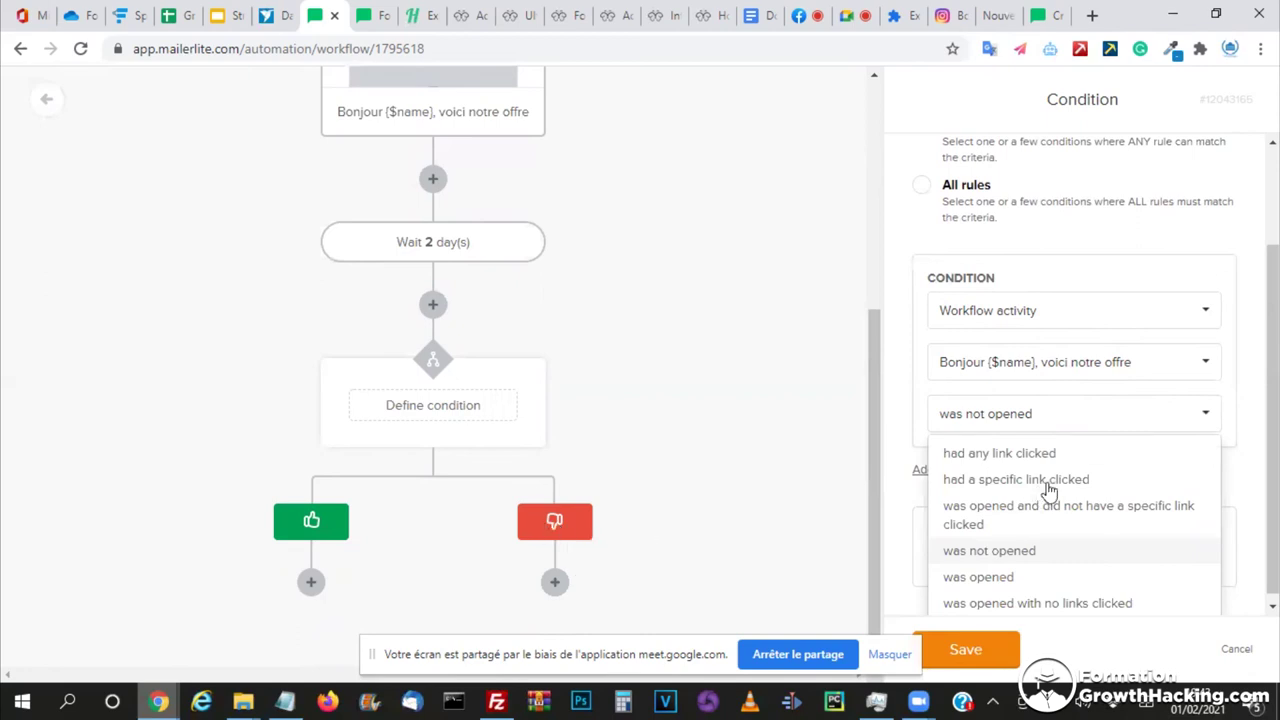
left_click(1010, 581)
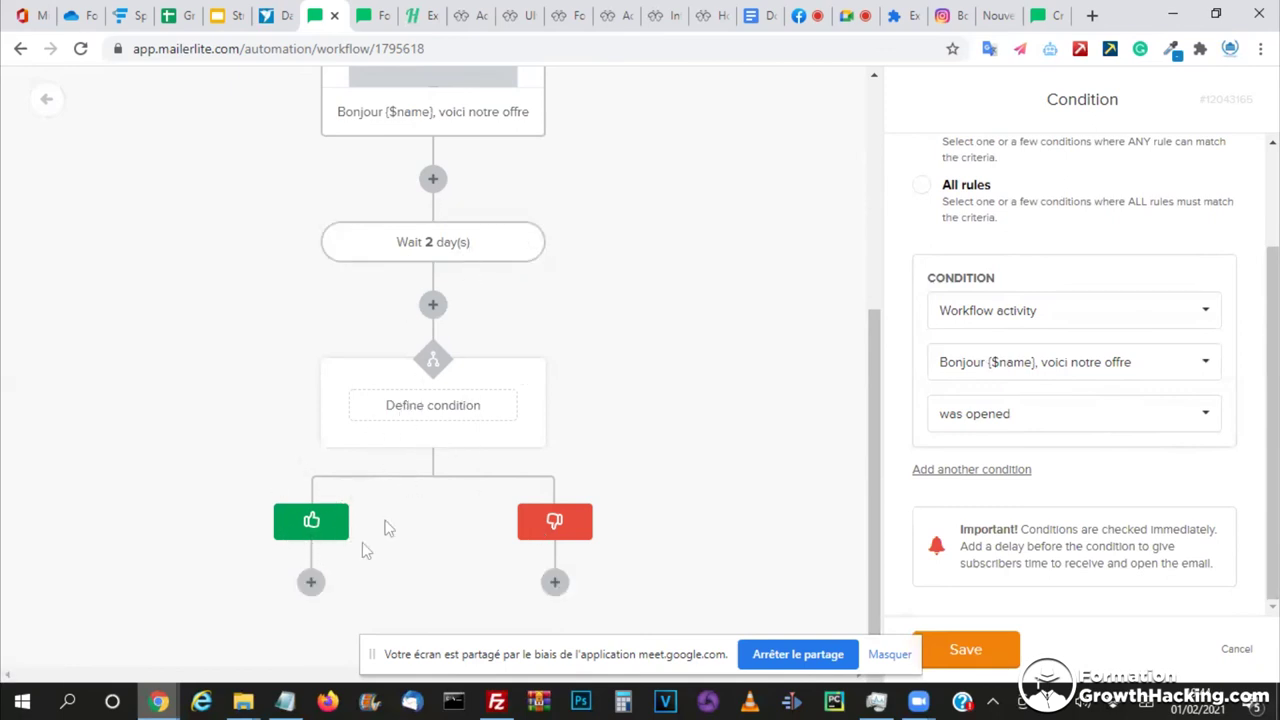
- Add an email on the condition's negative branch with the subject "Voici le deal que nous avions parlé"
left_click(580, 544)
left_click(420, 515)
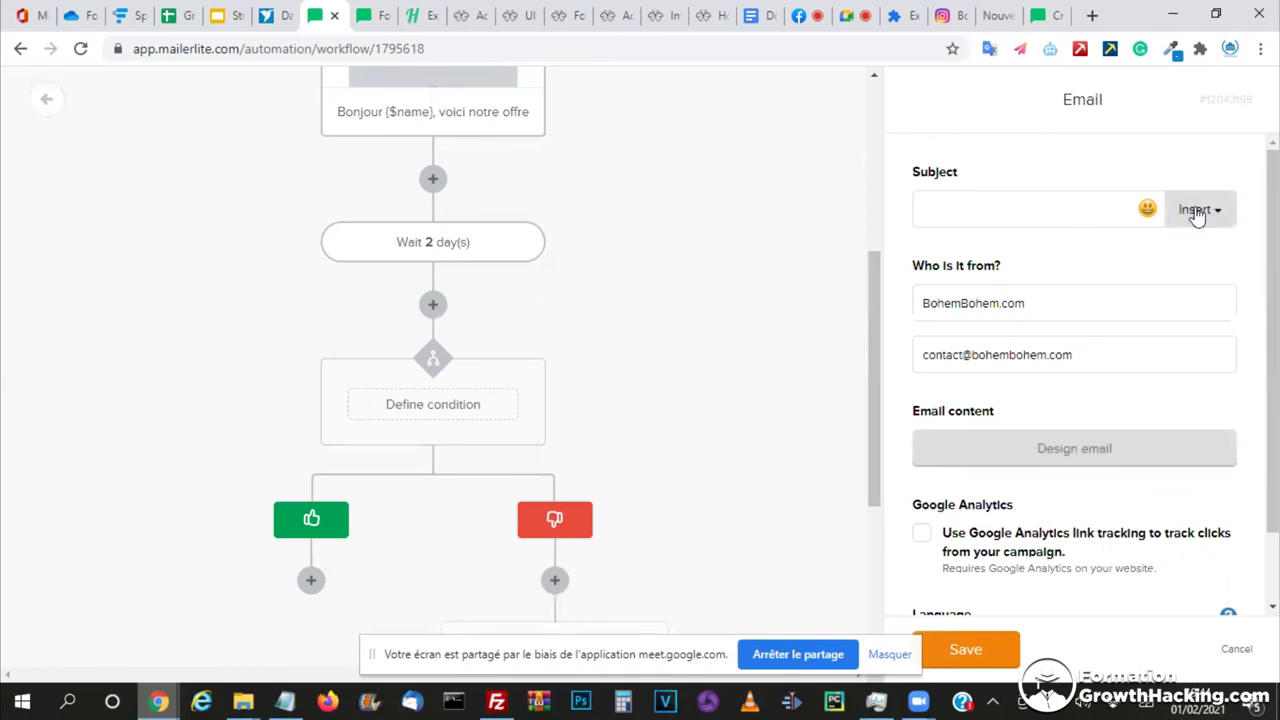
left_click(934, 203)
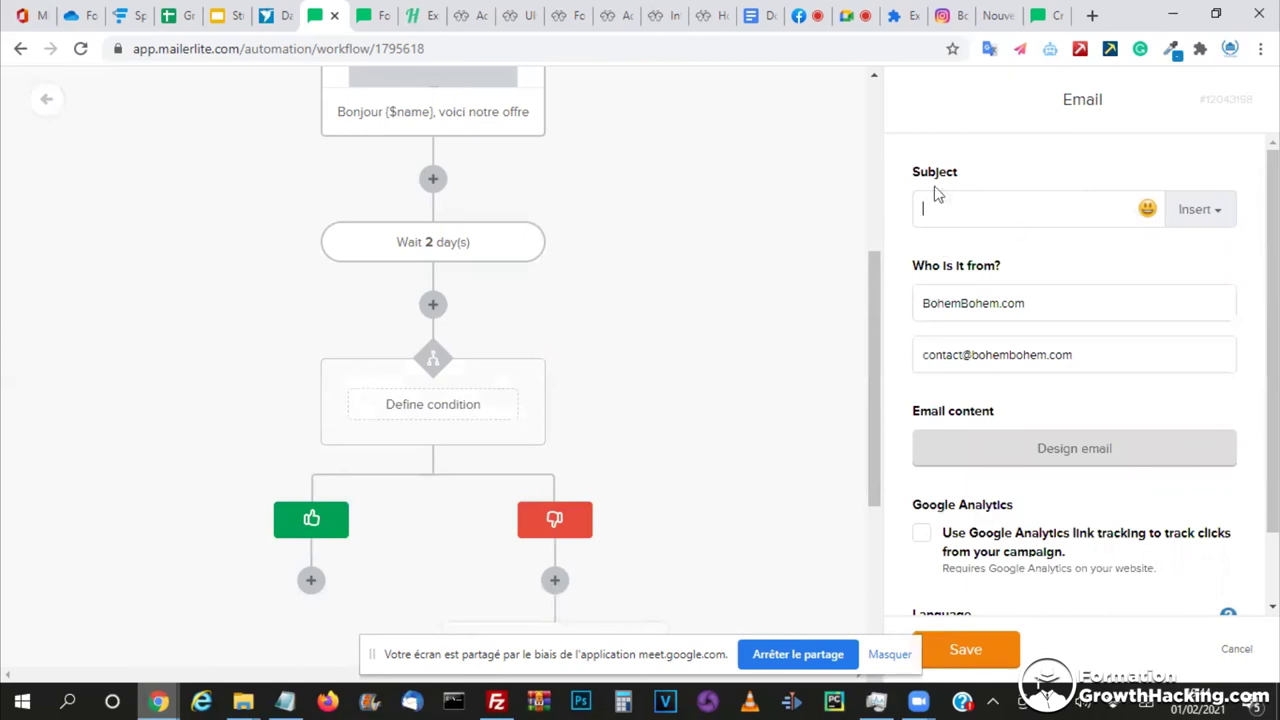
type("Bonjour (")
left_click_drag(971, 208, 920, 207)
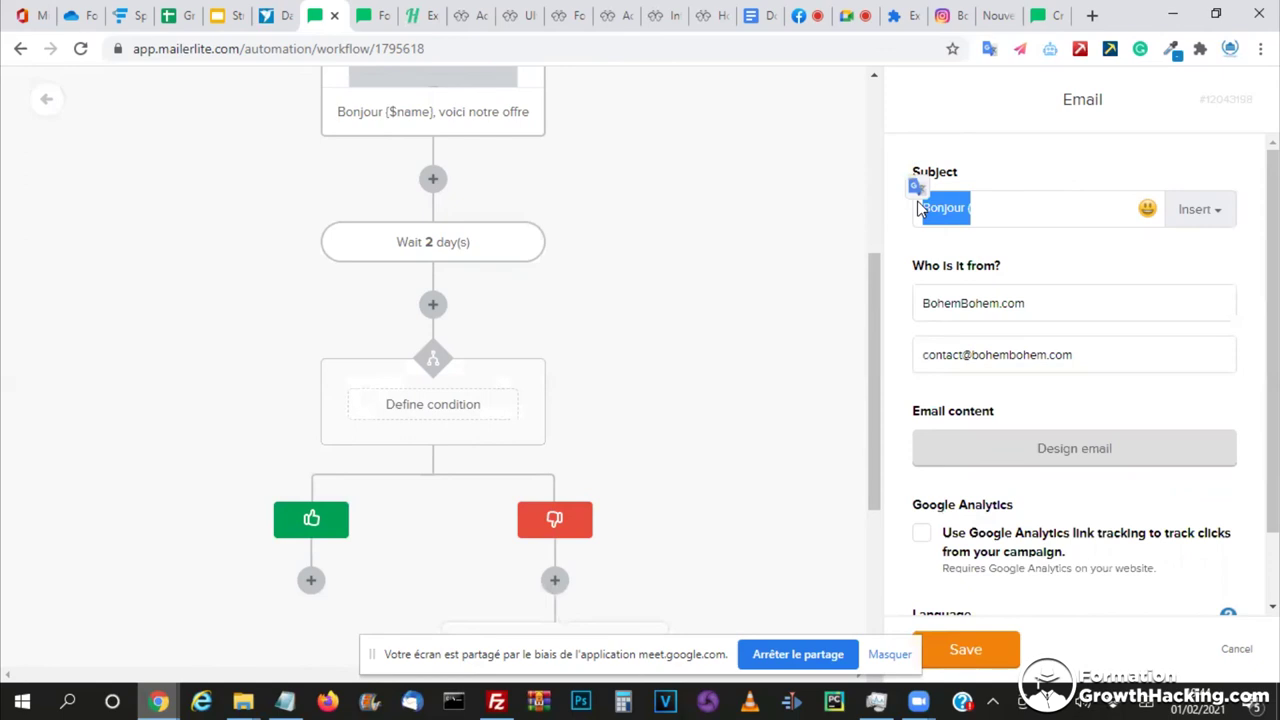
type("Voici")
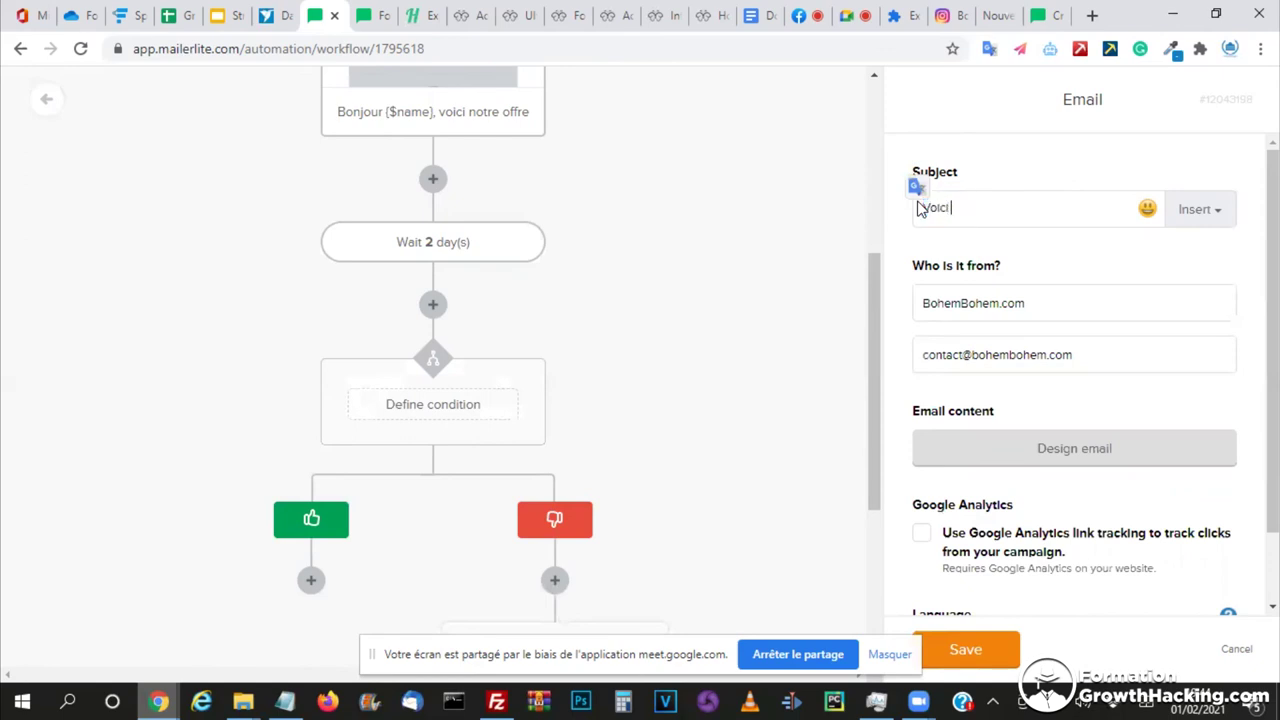
type(" no")
type("le de")
type("al")
type(" que nous avions")
type("parlé")
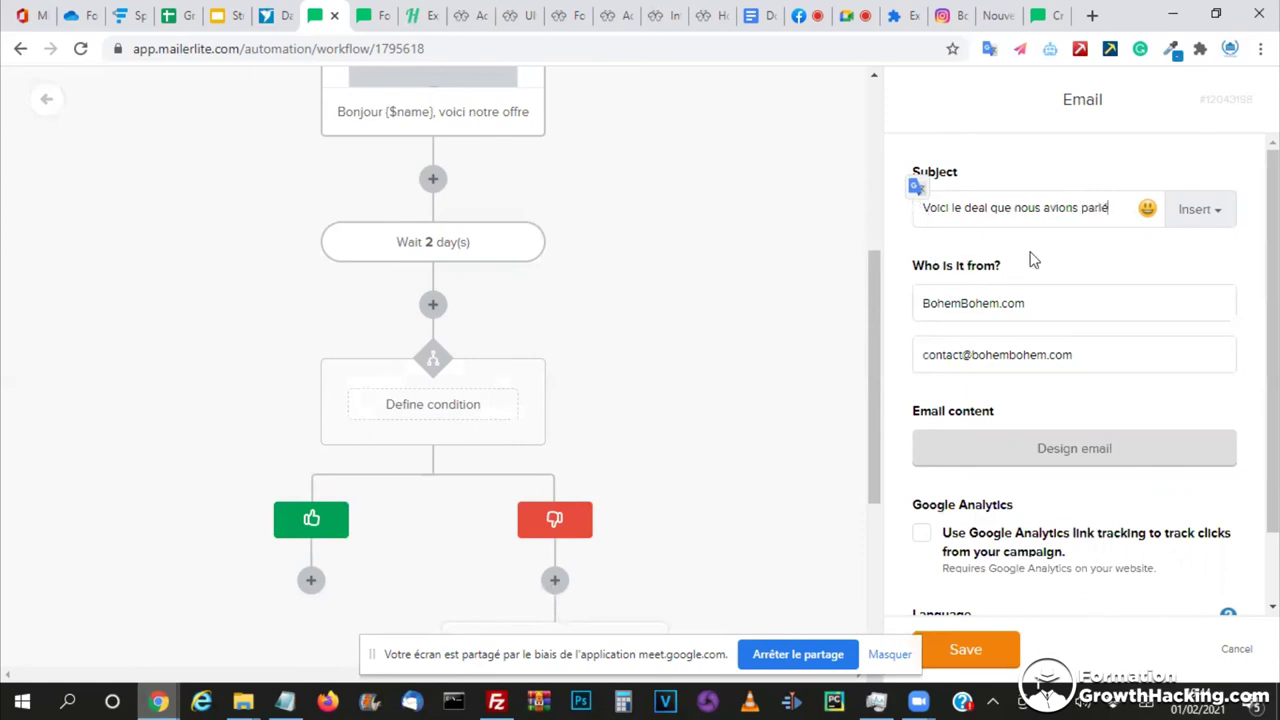
- Start designing the follow-up email and select the saved Template1 as its base
scroll(1034, 260, "down", 1)
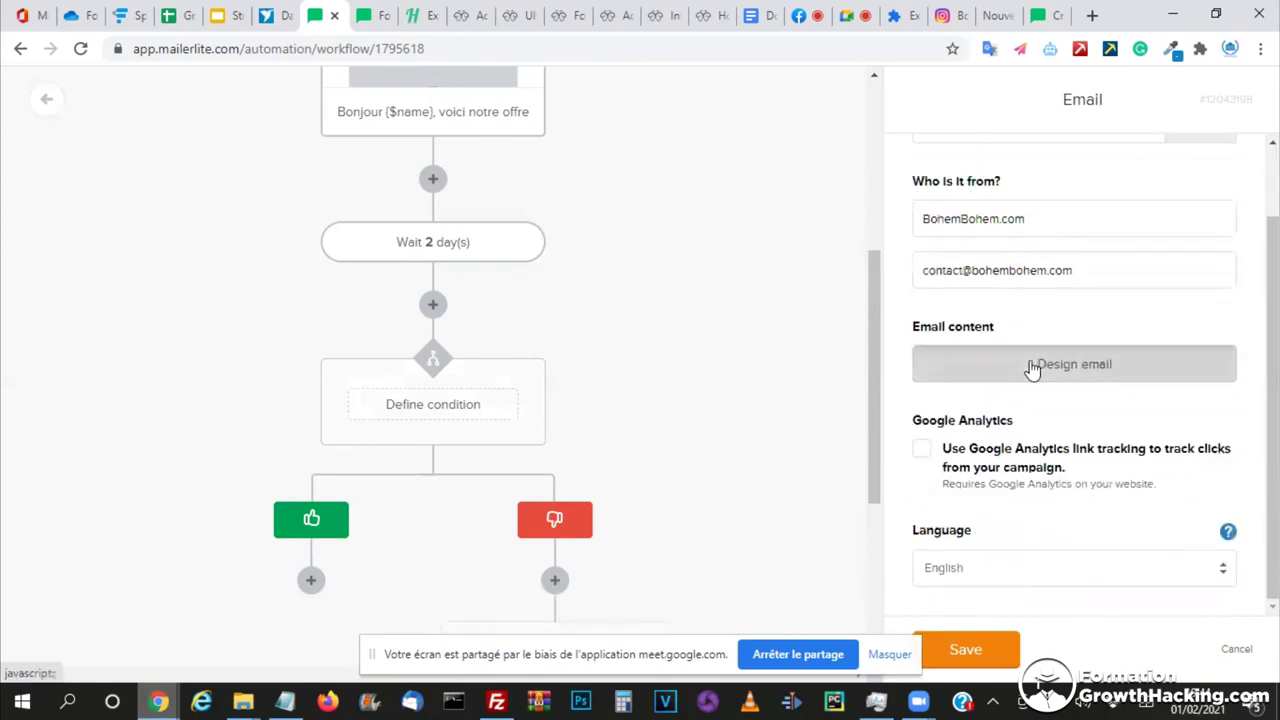
left_click(1032, 366)
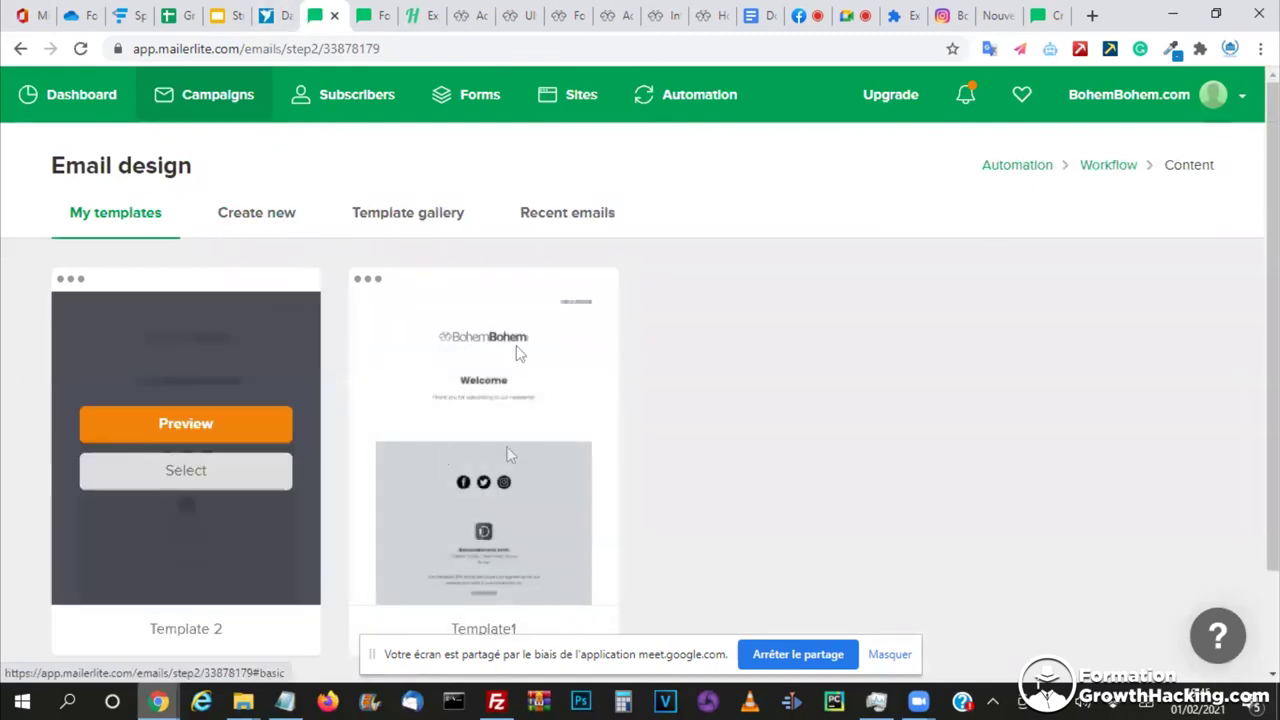
mouse_move(517, 500)
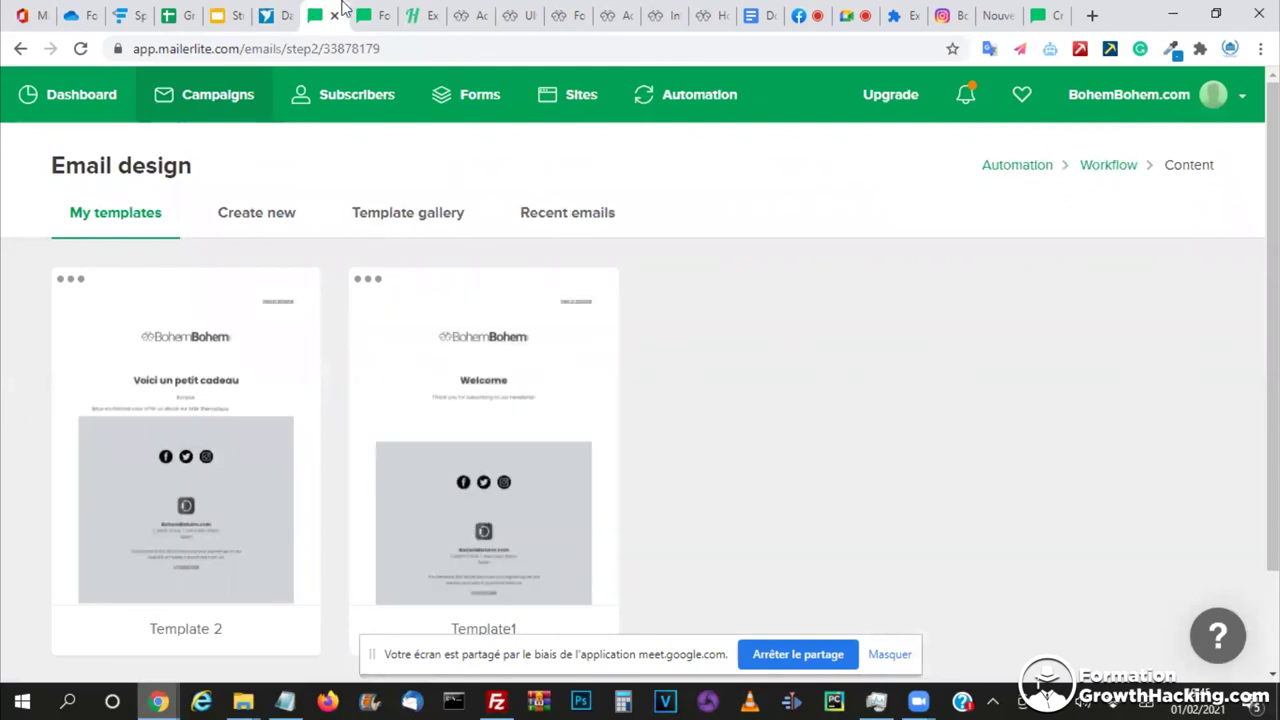
left_click(370, 16)
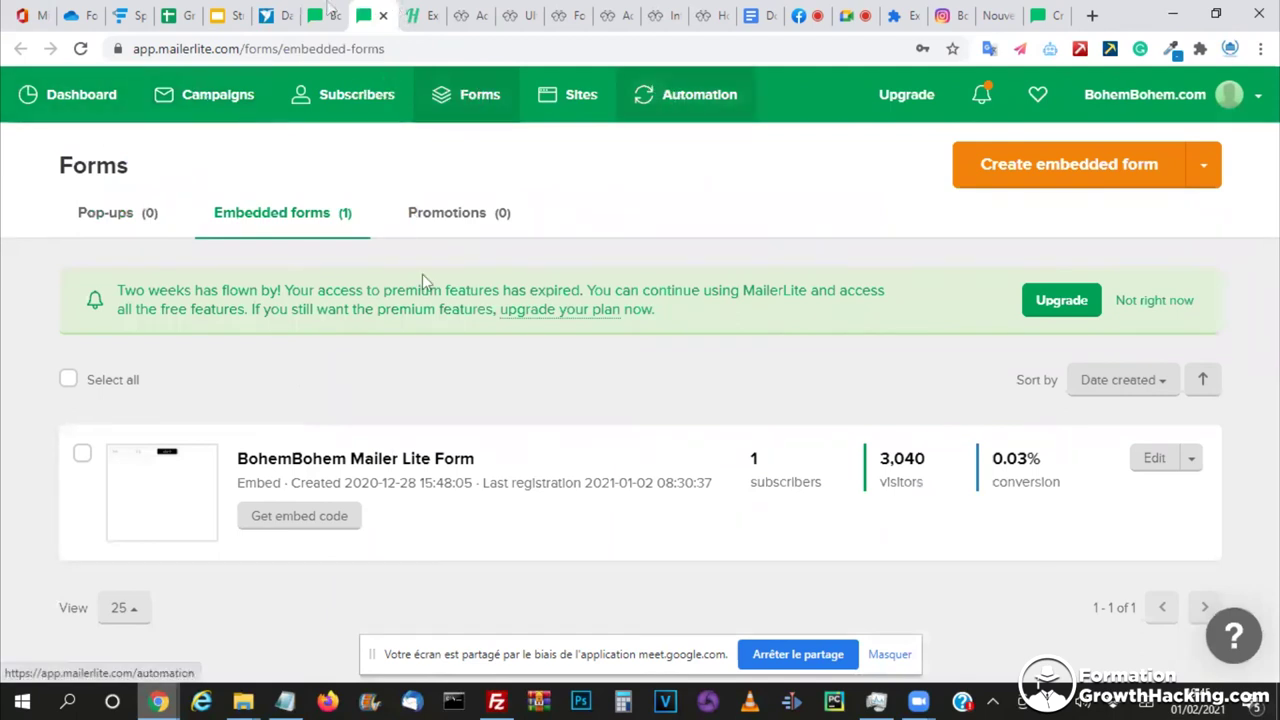
left_click(330, 12)
mouse_move(268, 388)
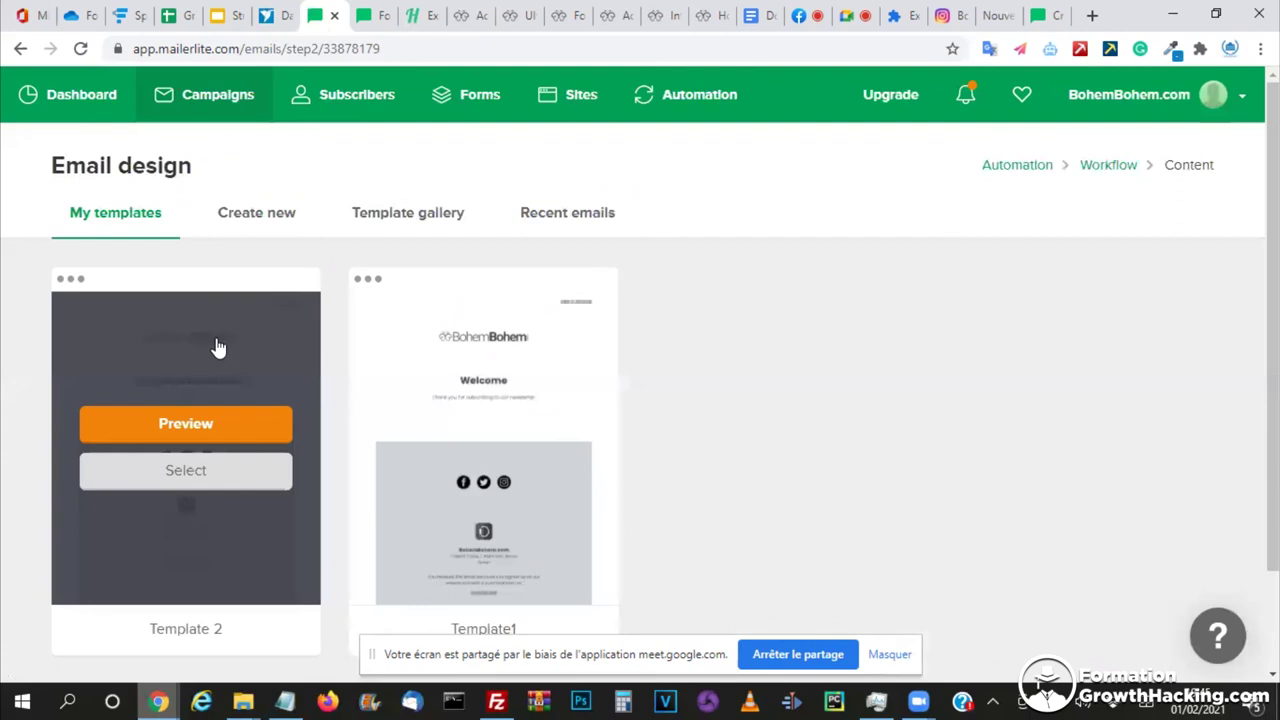
scroll(218, 347, "down", 2)
mouse_move(451, 374)
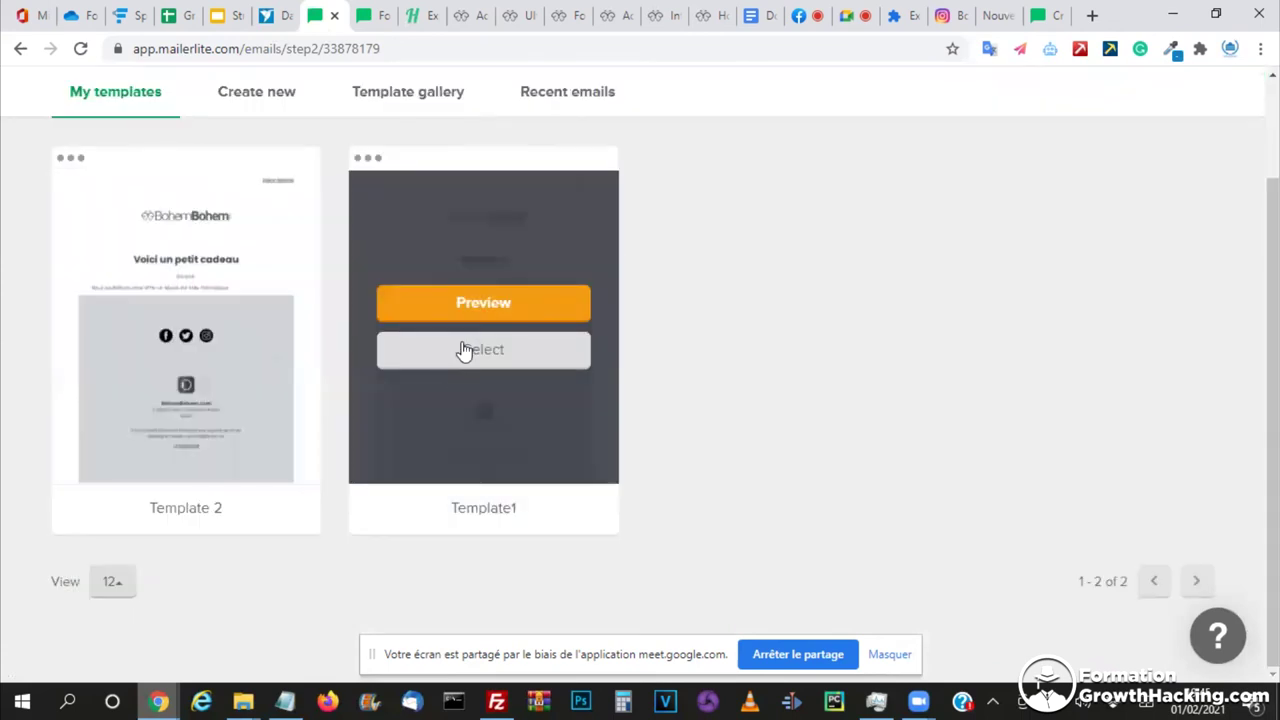
left_click(464, 350)
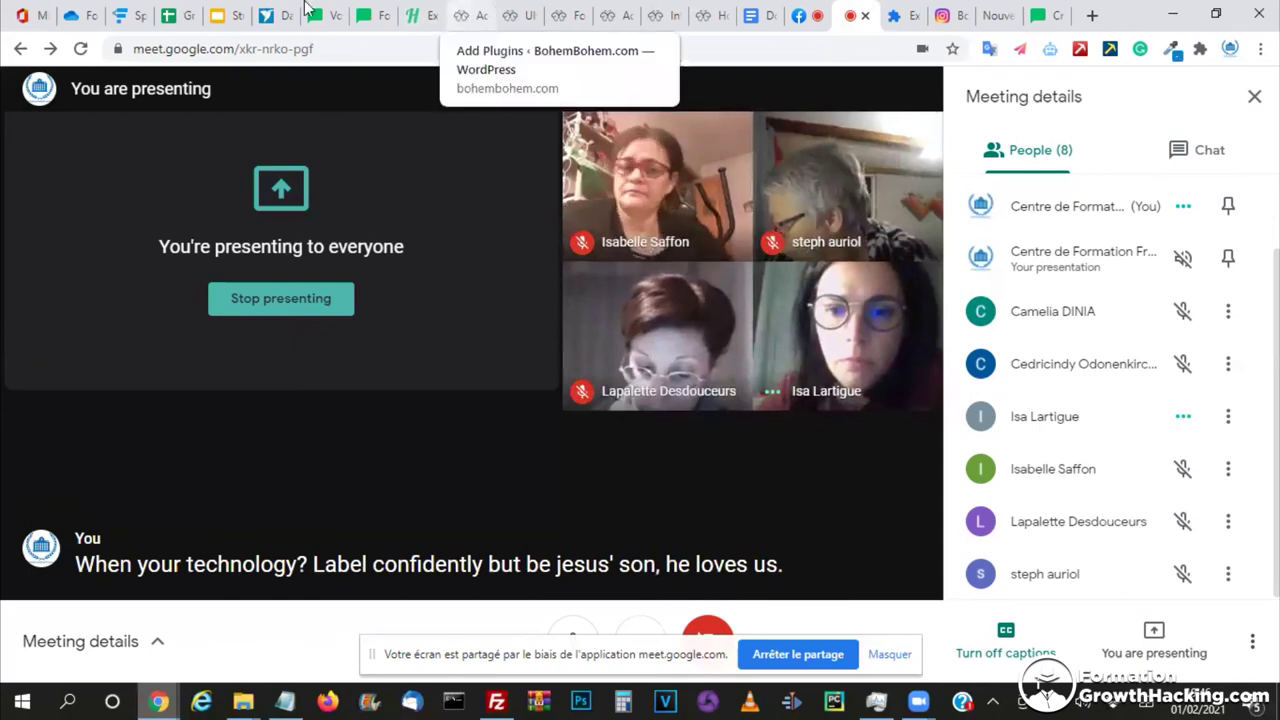
- Switch from the video meeting back to the email editor and look over the Welcome template
left_click(362, 14)
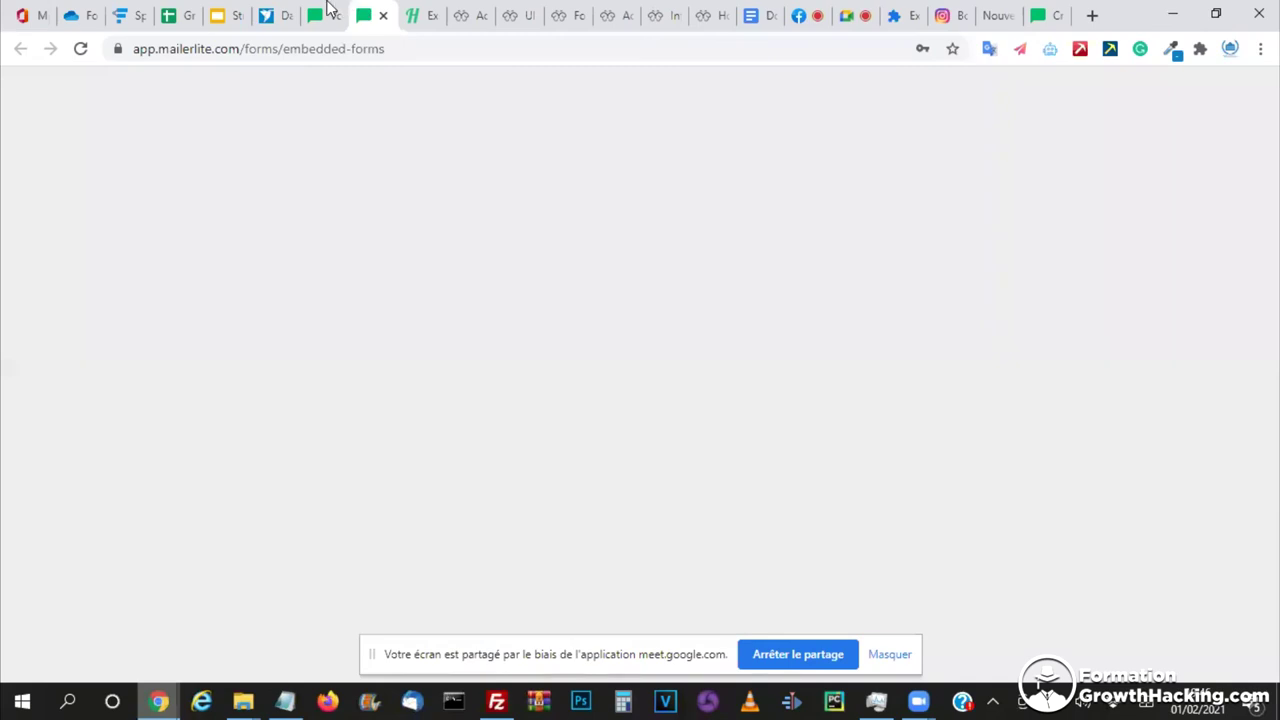
key("ctrl+shift+Tab")
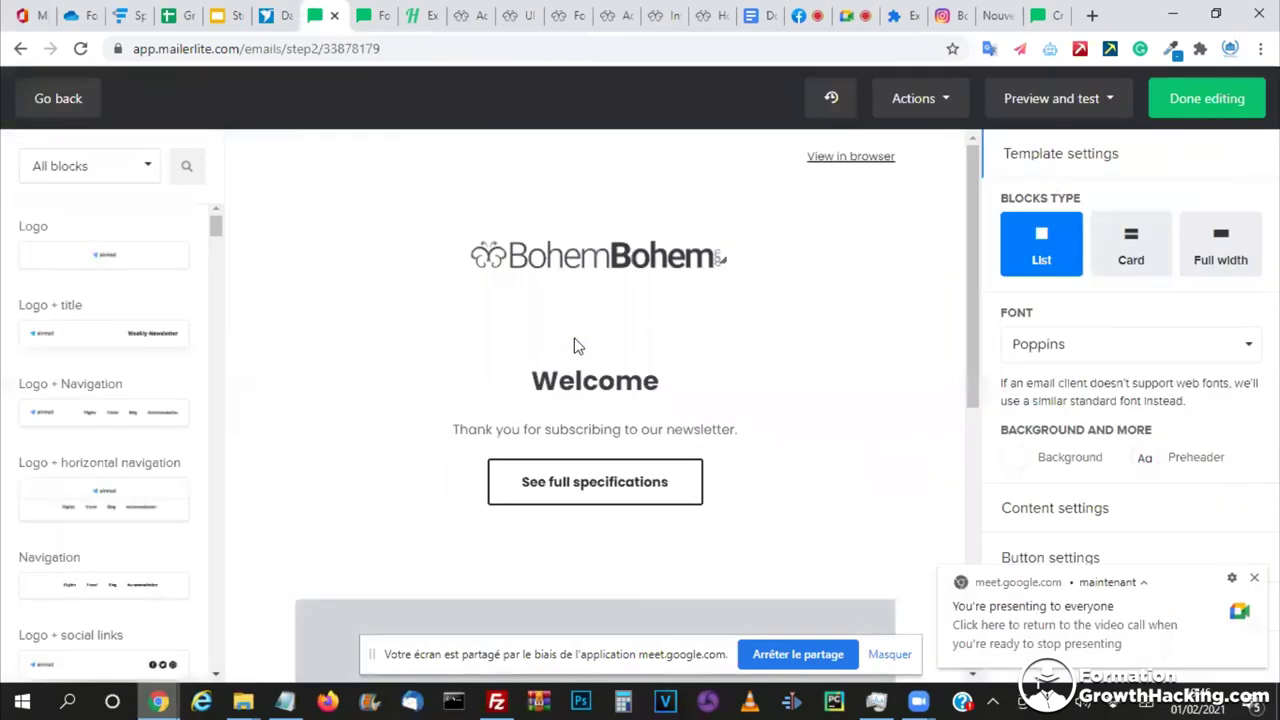
scroll(575, 345, "down", 2)
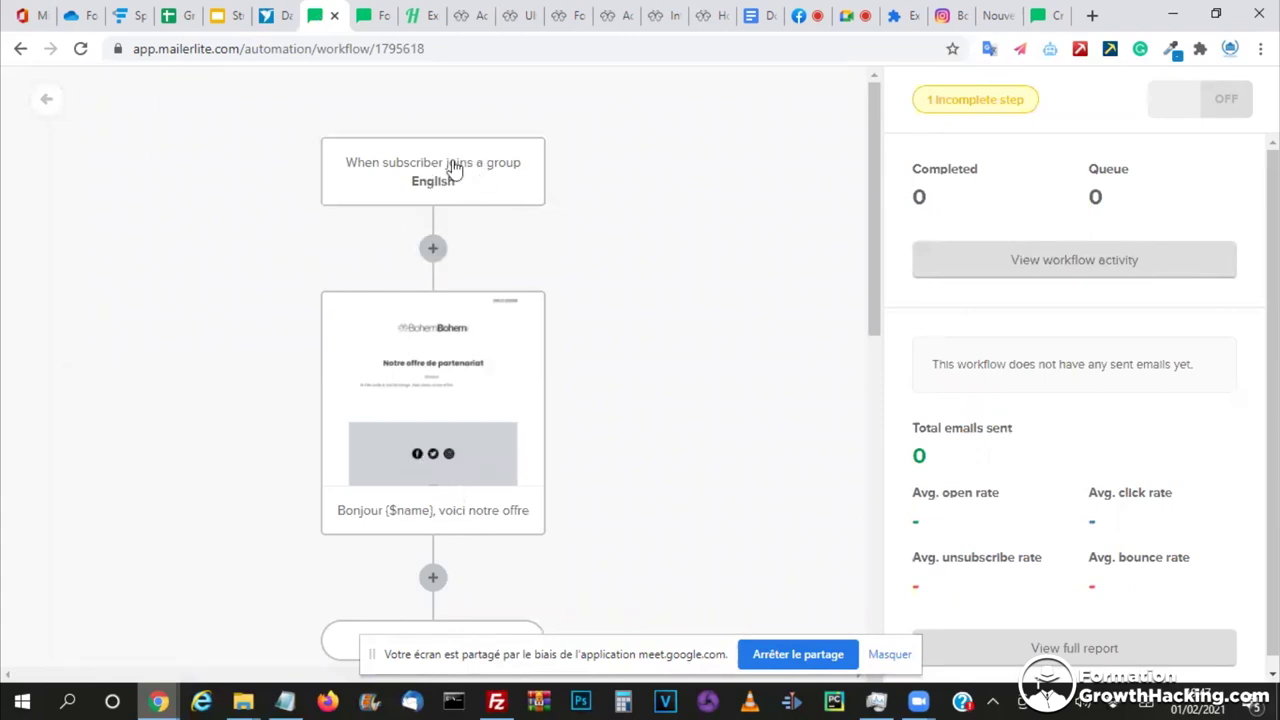
- Review the influencer registration form, the Heepsy influencer profile and the MailerLite embedded forms, and return to the automation workflow
left_click(706, 8)
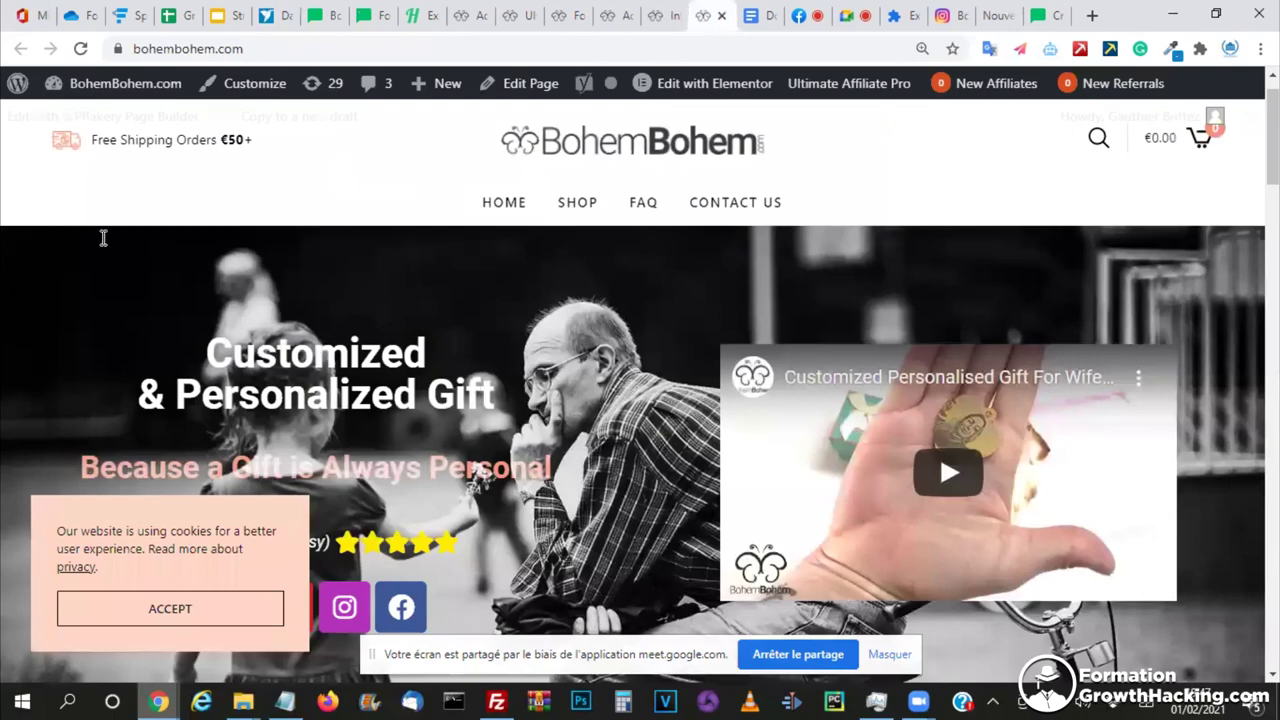
key("ctrl+shift+Tab")
left_click(107, 343)
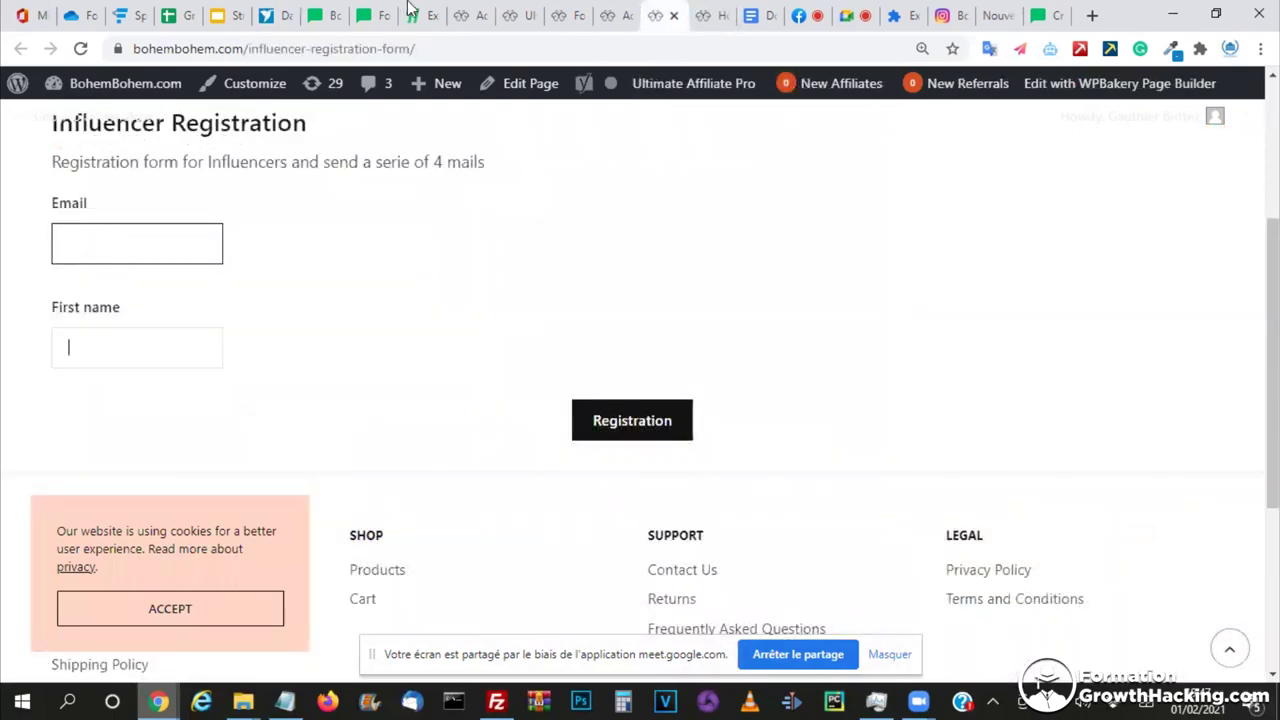
left_click(410, 8)
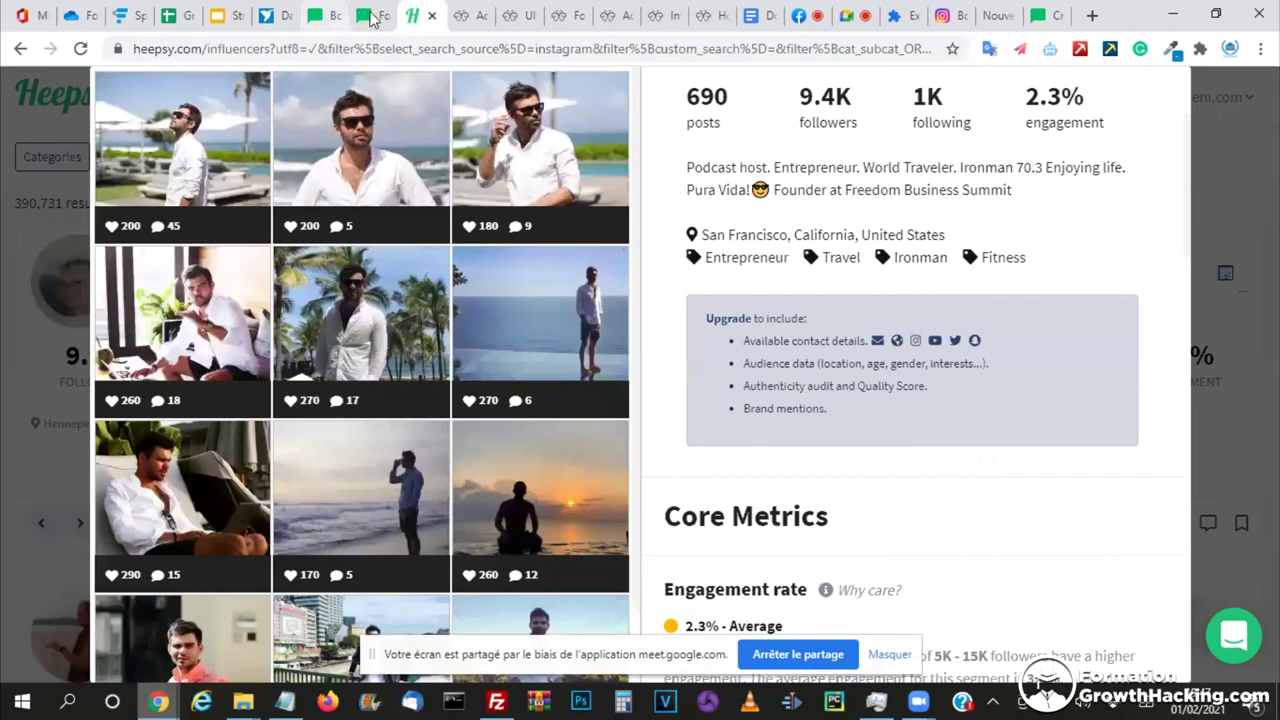
left_click(372, 18)
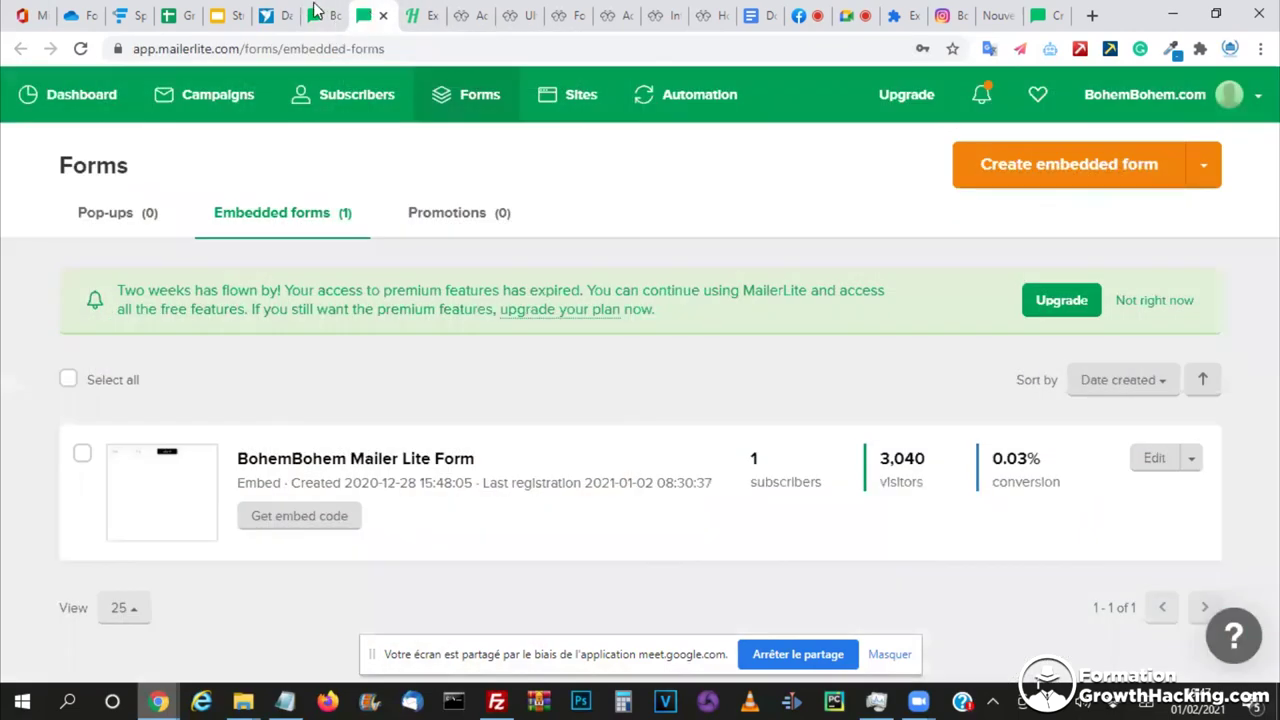
key("ctrl+shift+Tab")
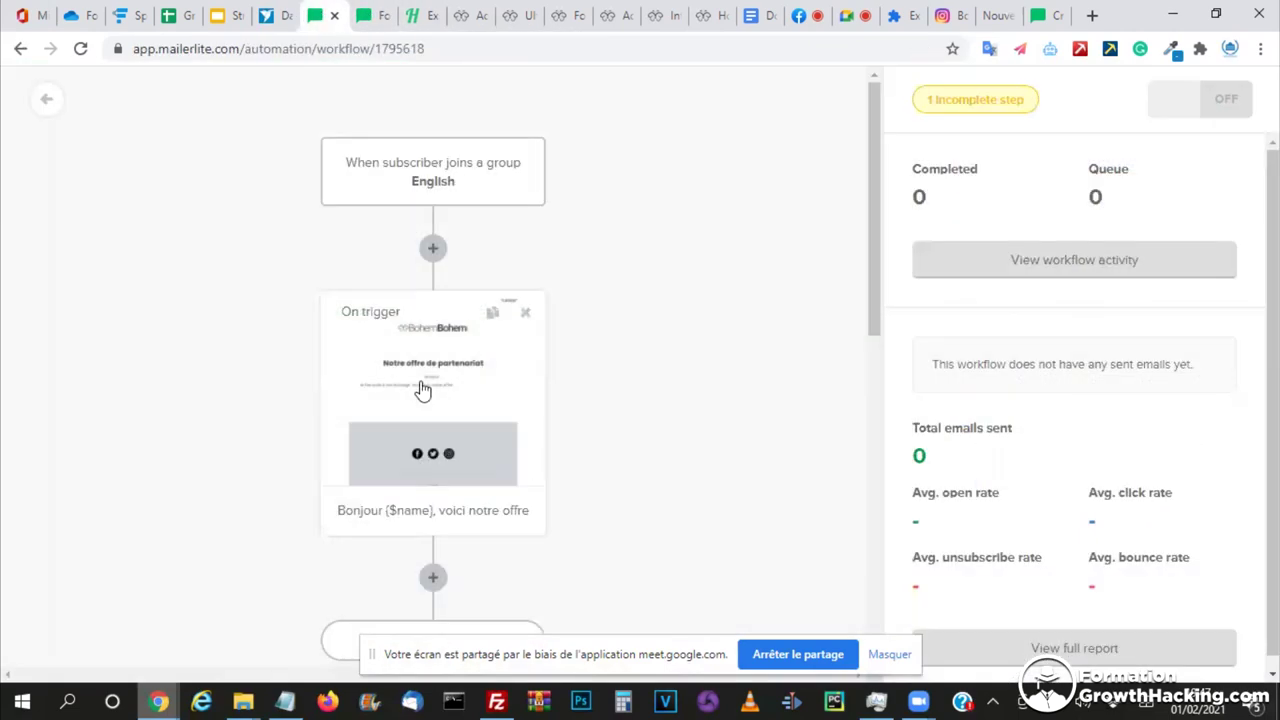
- Add a delay of 2 days after the "Voici le deal que nous avions parlé" email on the negative branch
scroll(422, 390, "down", 1)
scroll(420, 280, "down", 3)
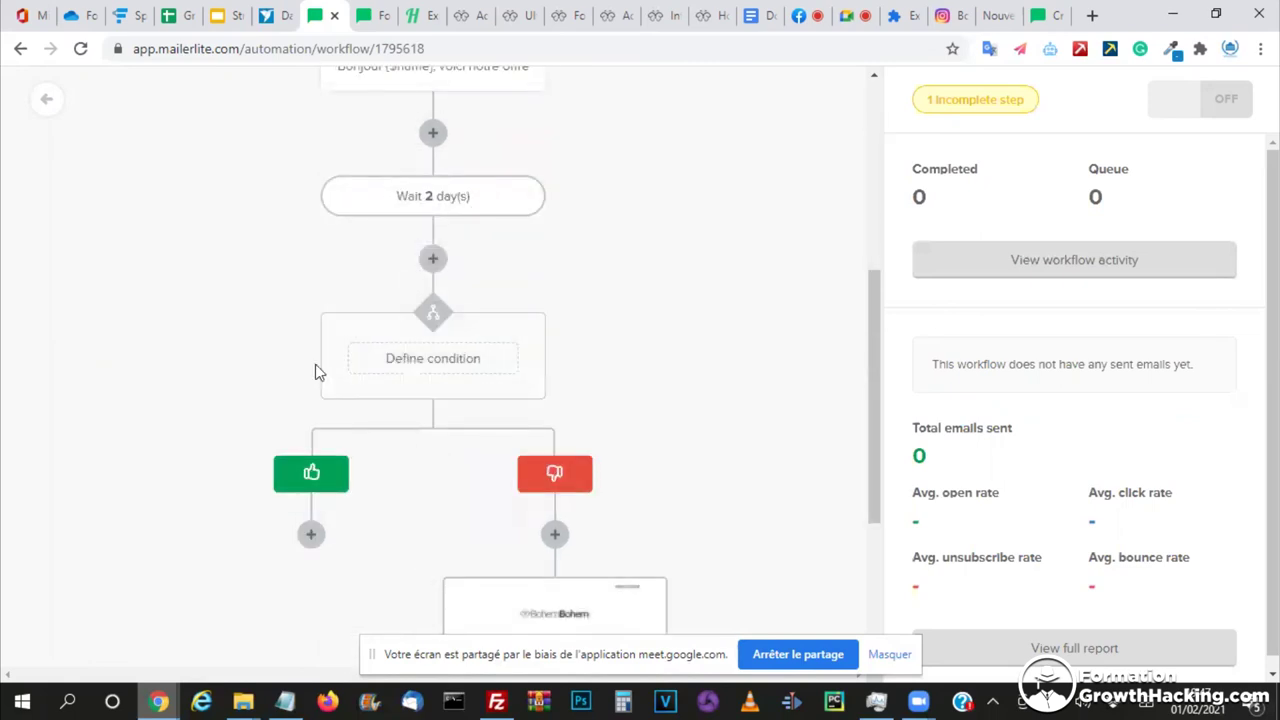
scroll(400, 230, "down", 2)
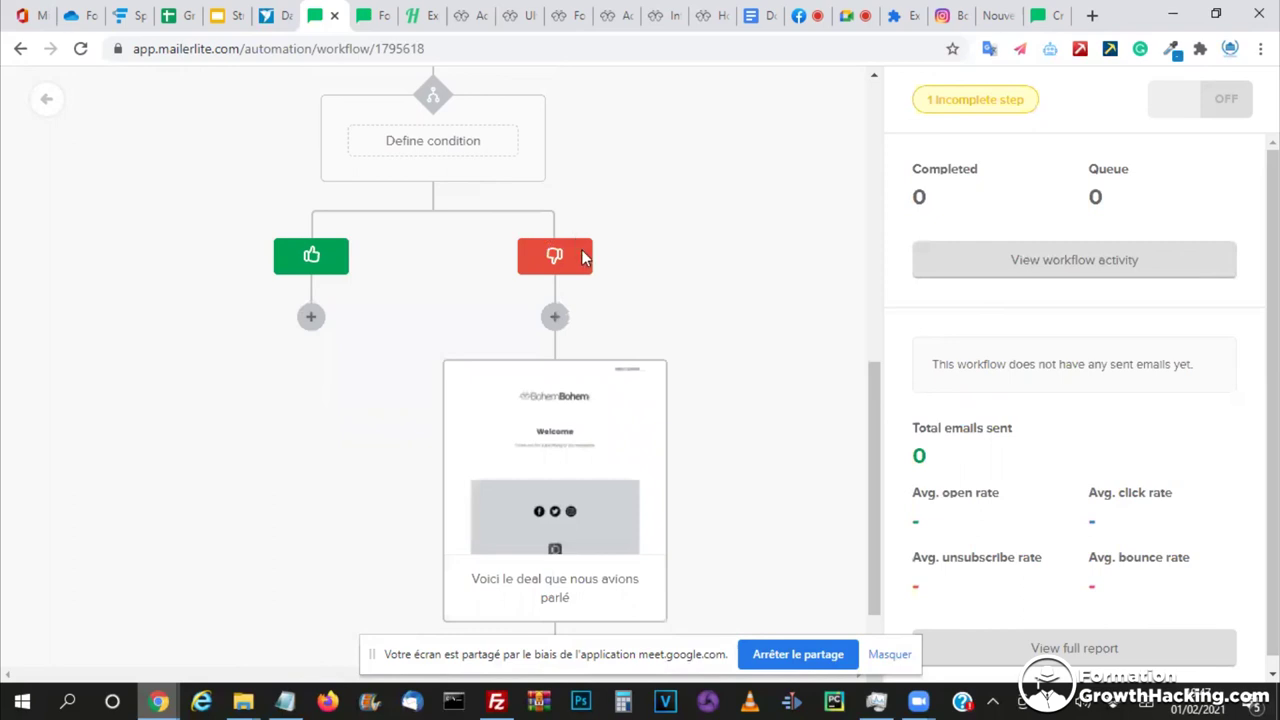
scroll(586, 257, "down", 1)
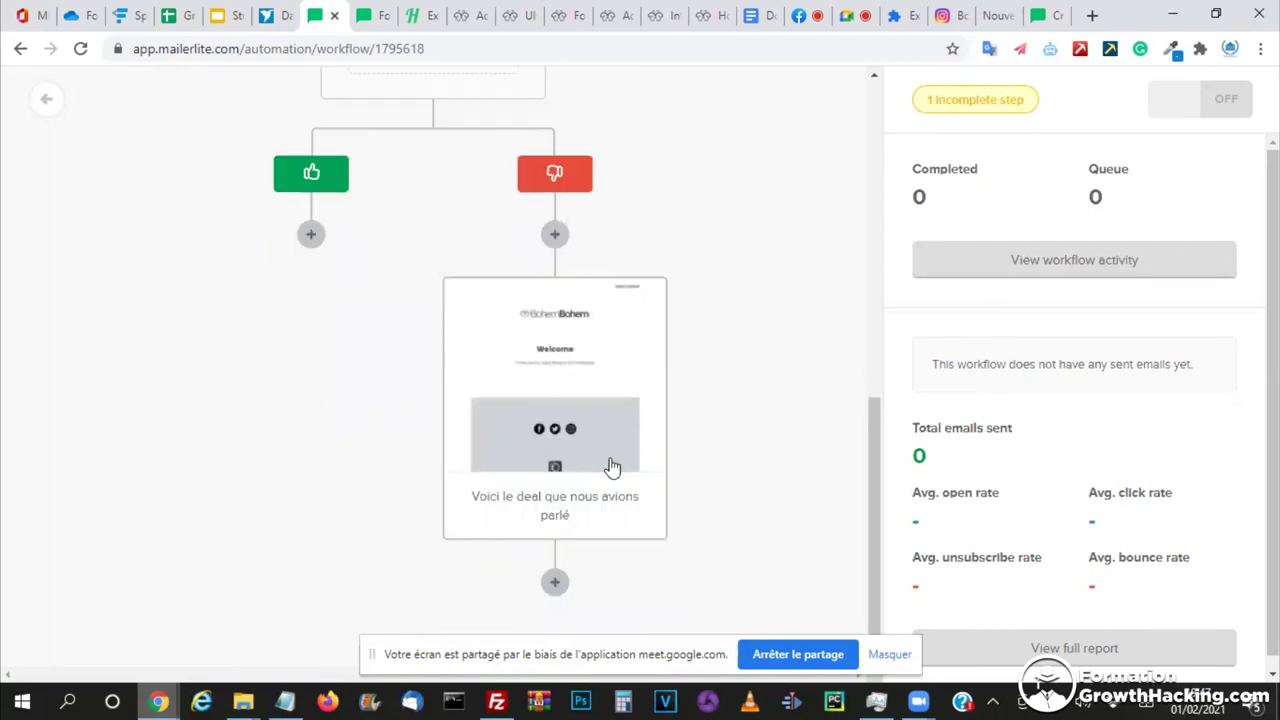
left_click(555, 582)
left_click(503, 518)
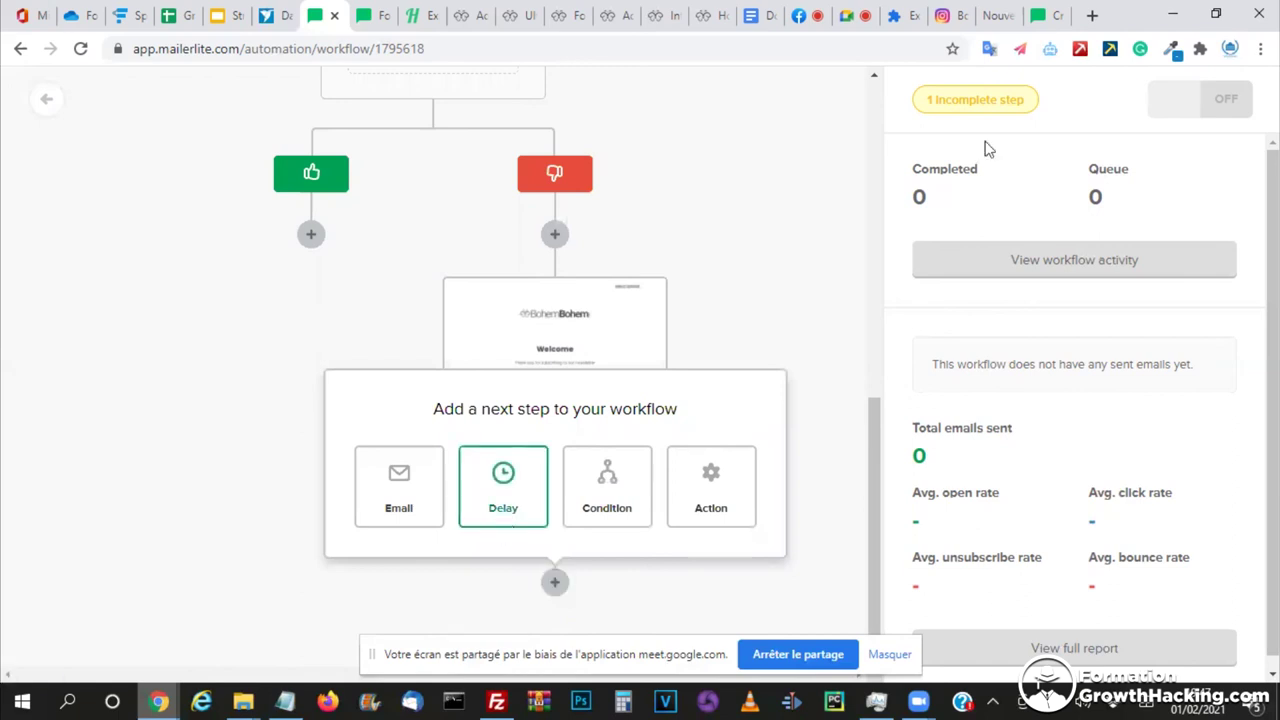
left_click(925, 212)
type("2")
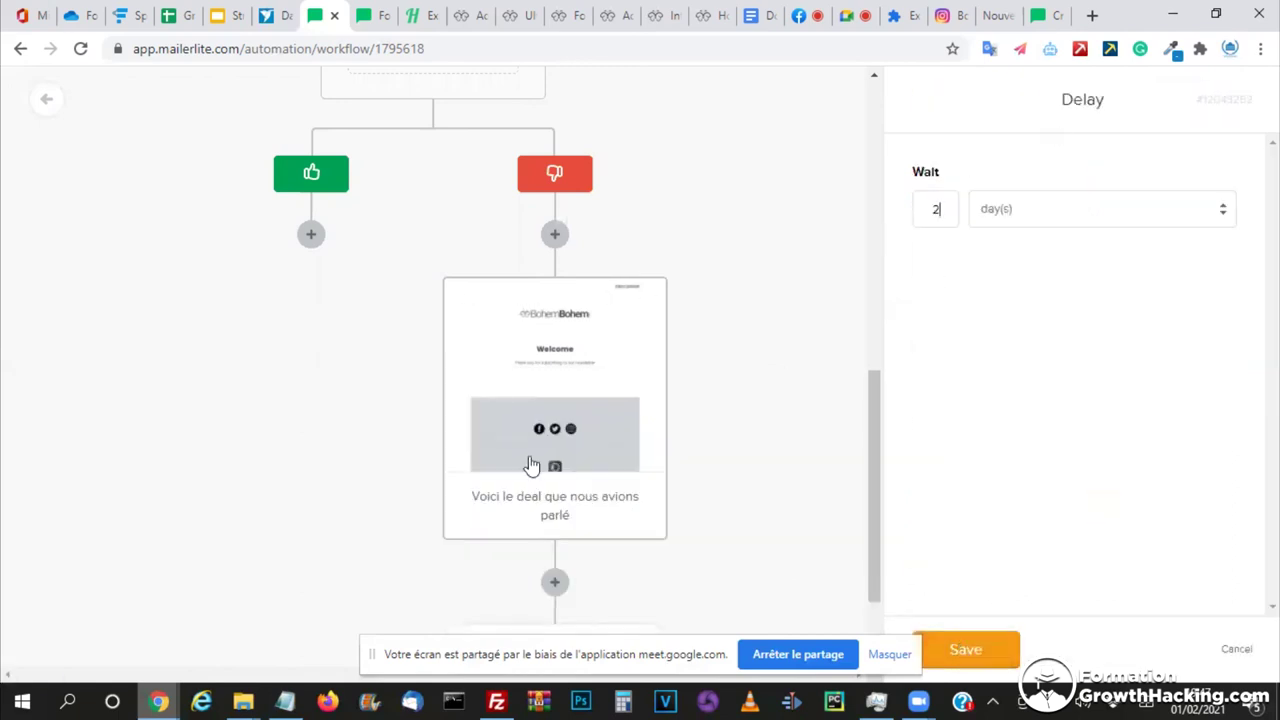
- Add a condition after the second 2-day delay, matching any rule and based on workflow activity
scroll(531, 465, "down", 2)
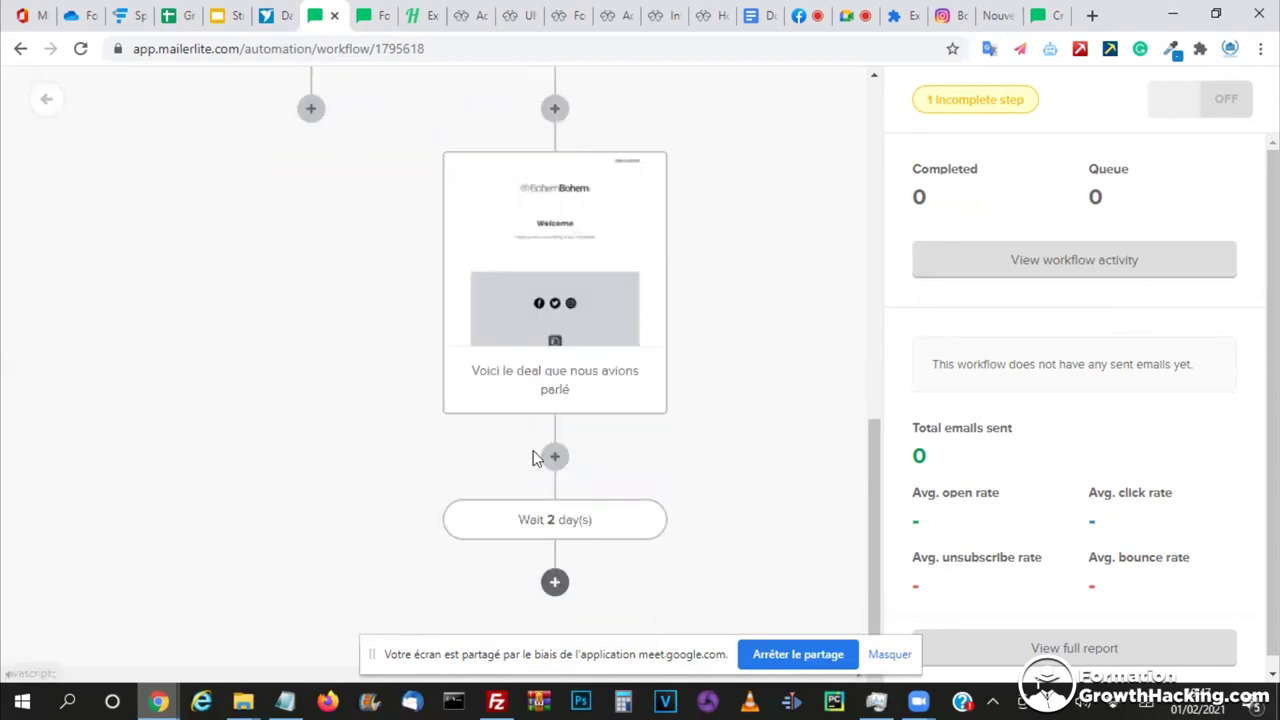
left_click(553, 457)
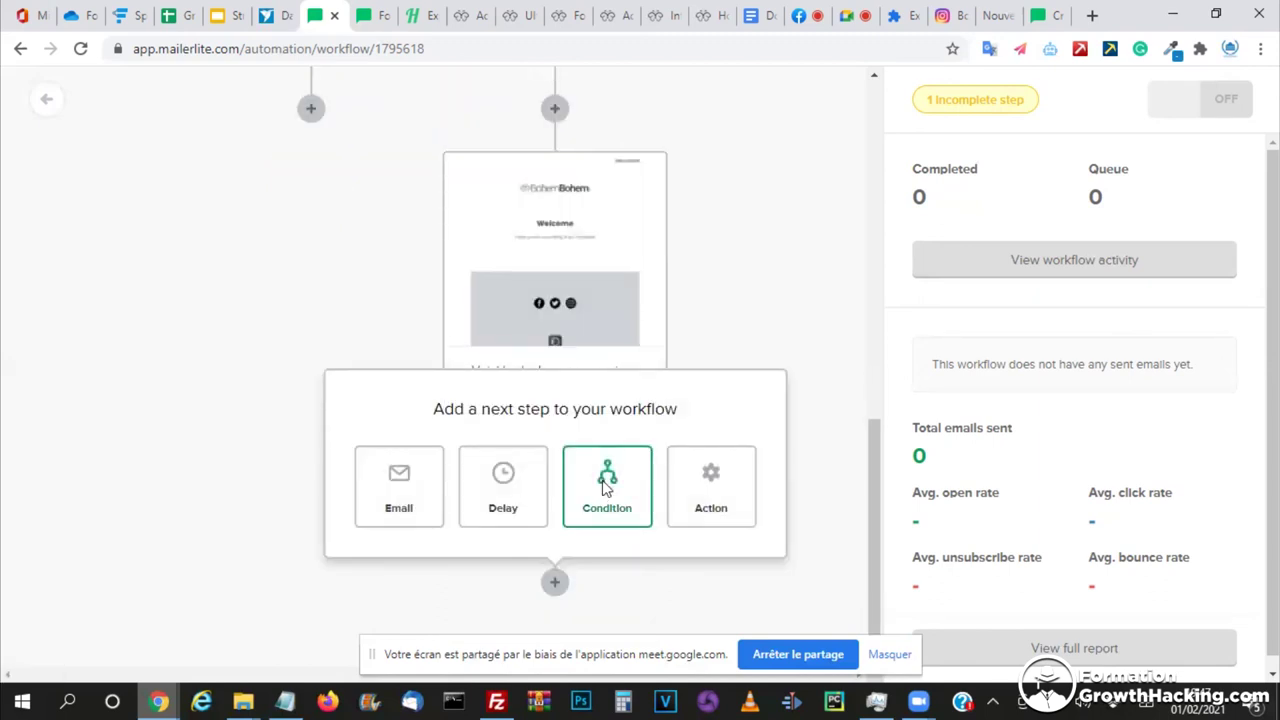
left_click(604, 484)
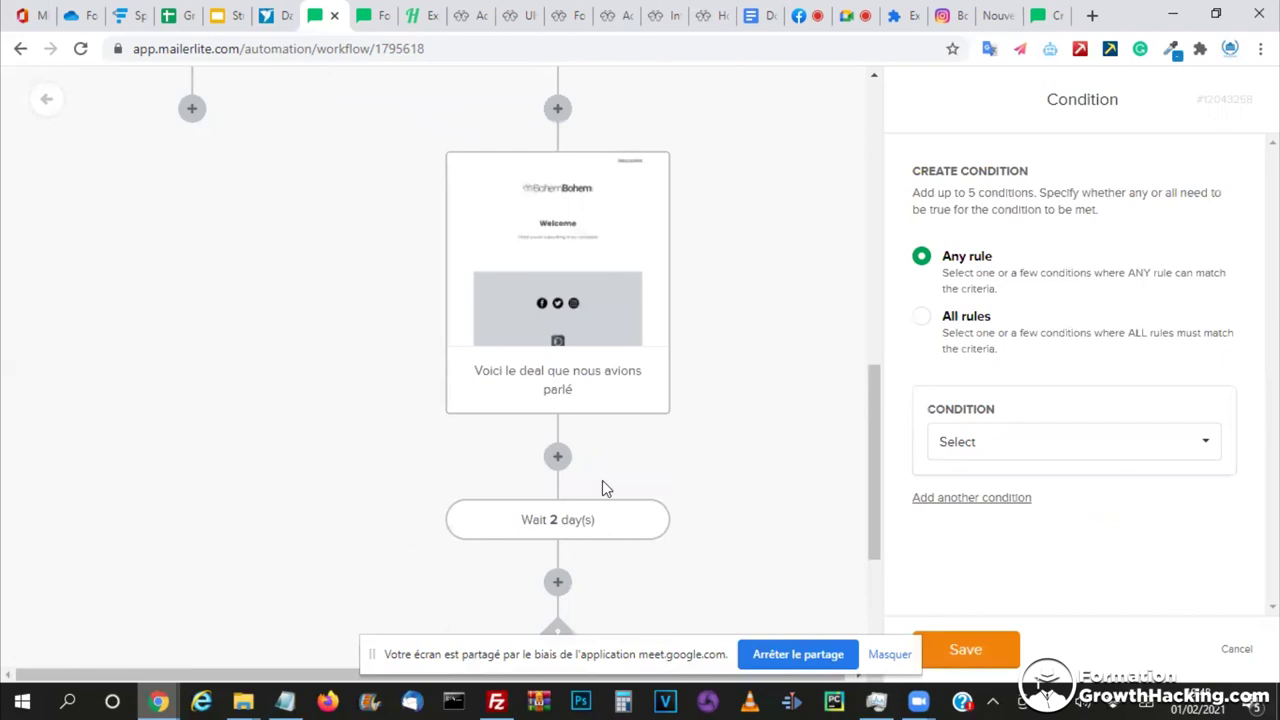
scroll(602, 488, "down", 3)
scroll(588, 413, "down", 4)
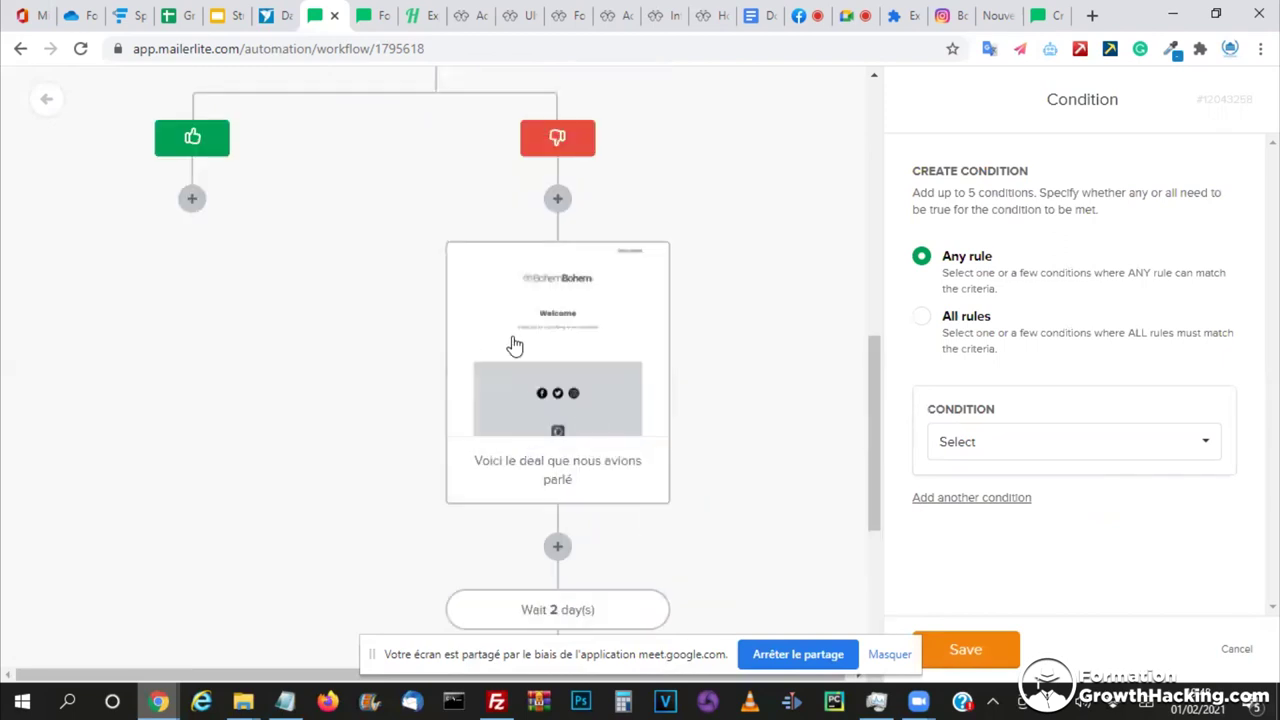
scroll(560, 347, "up", 1)
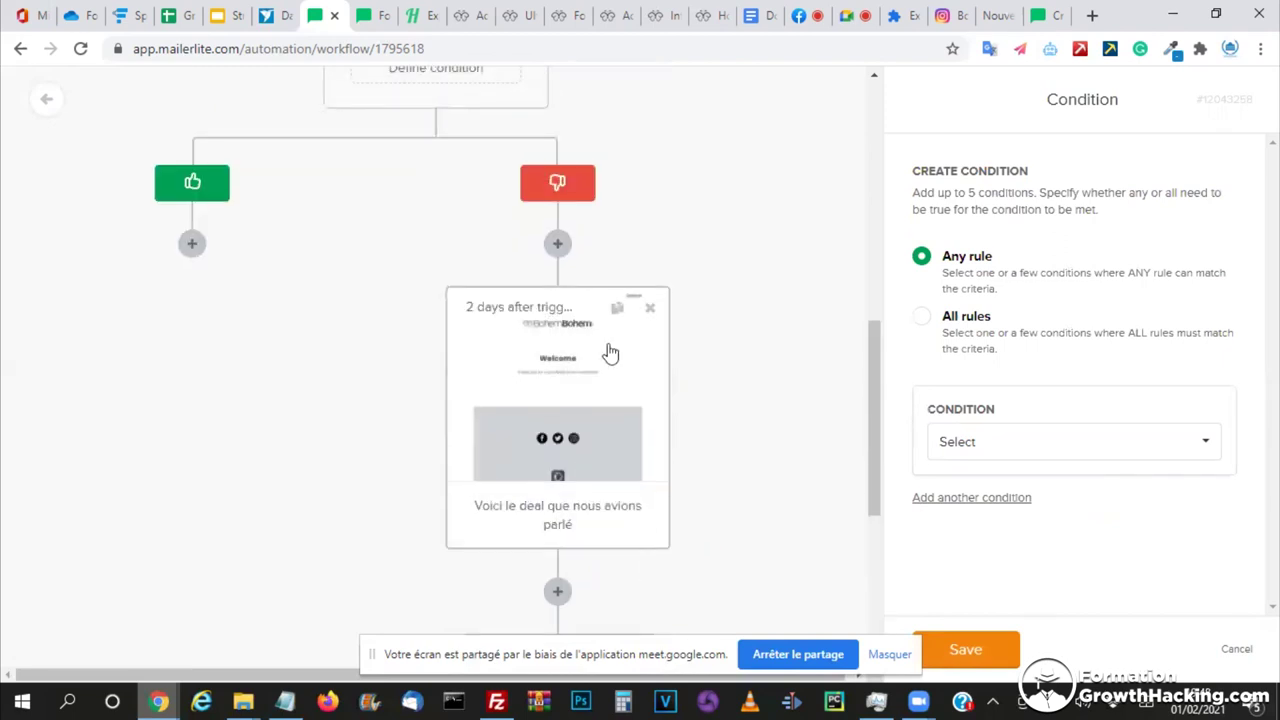
scroll(1020, 430, "down", 4)
left_click(1034, 441)
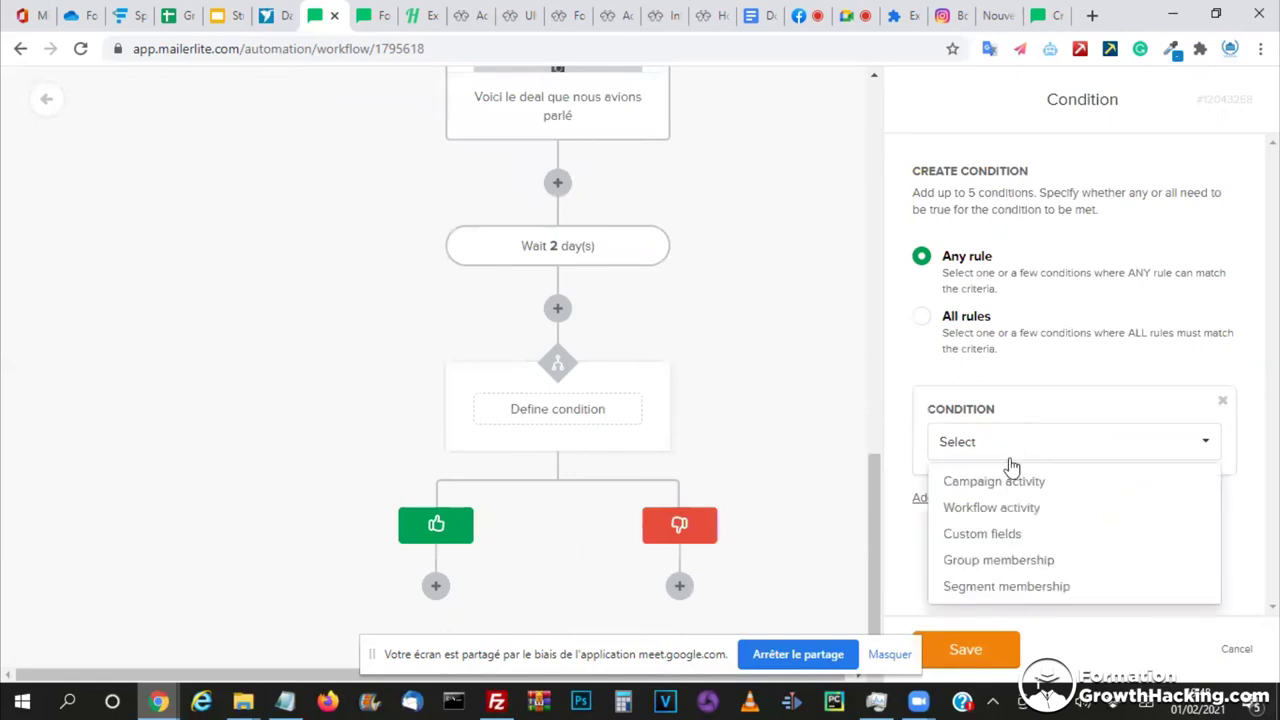
left_click(1013, 512)
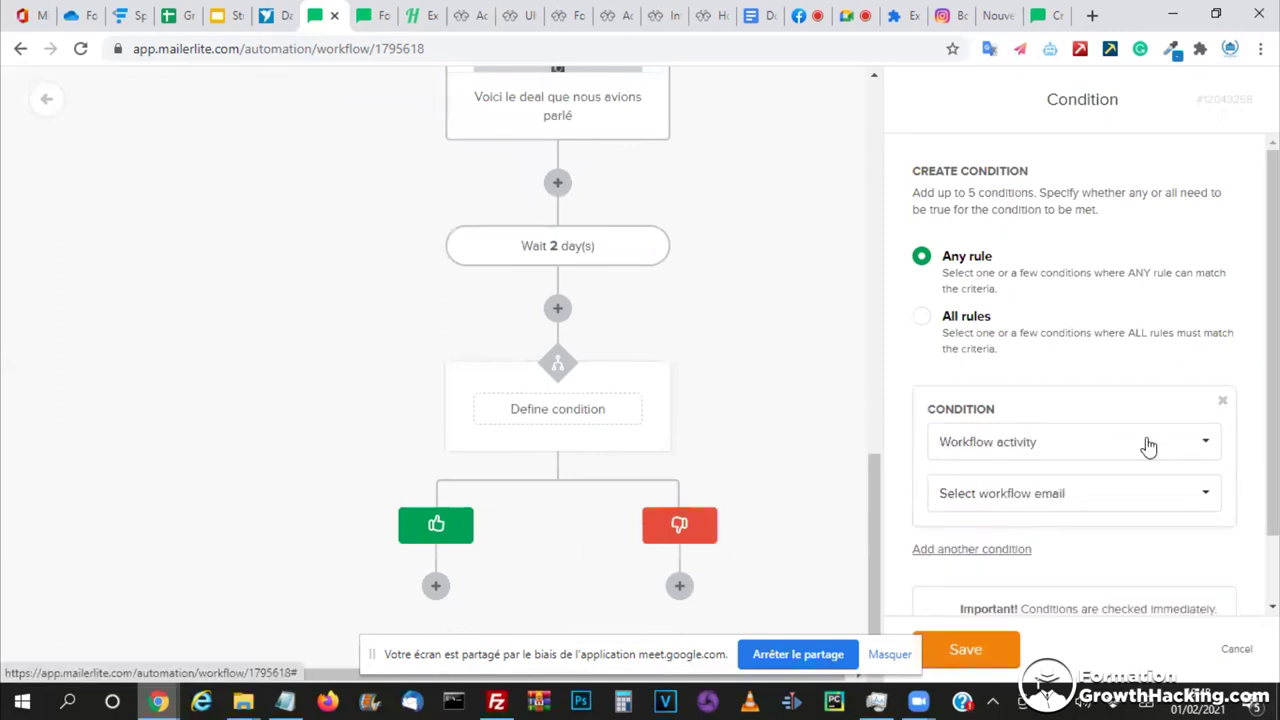
scroll(1087, 360, "down", 1)
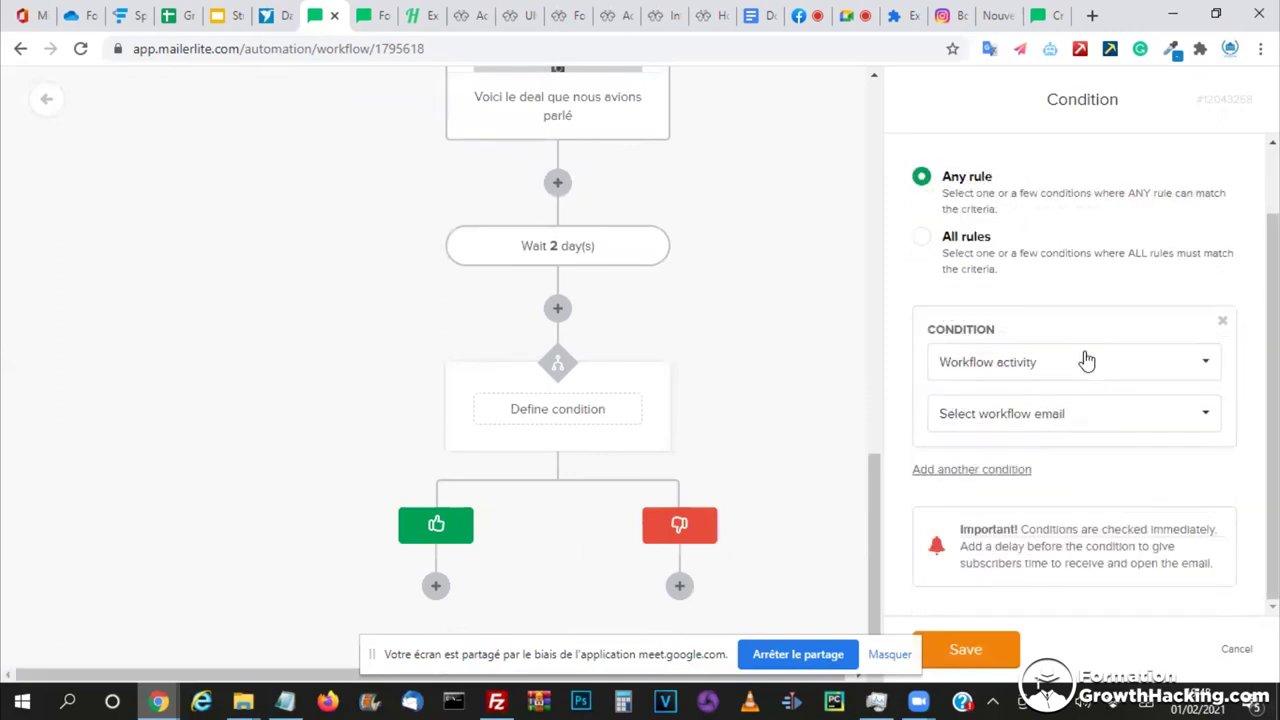
left_click(1000, 372)
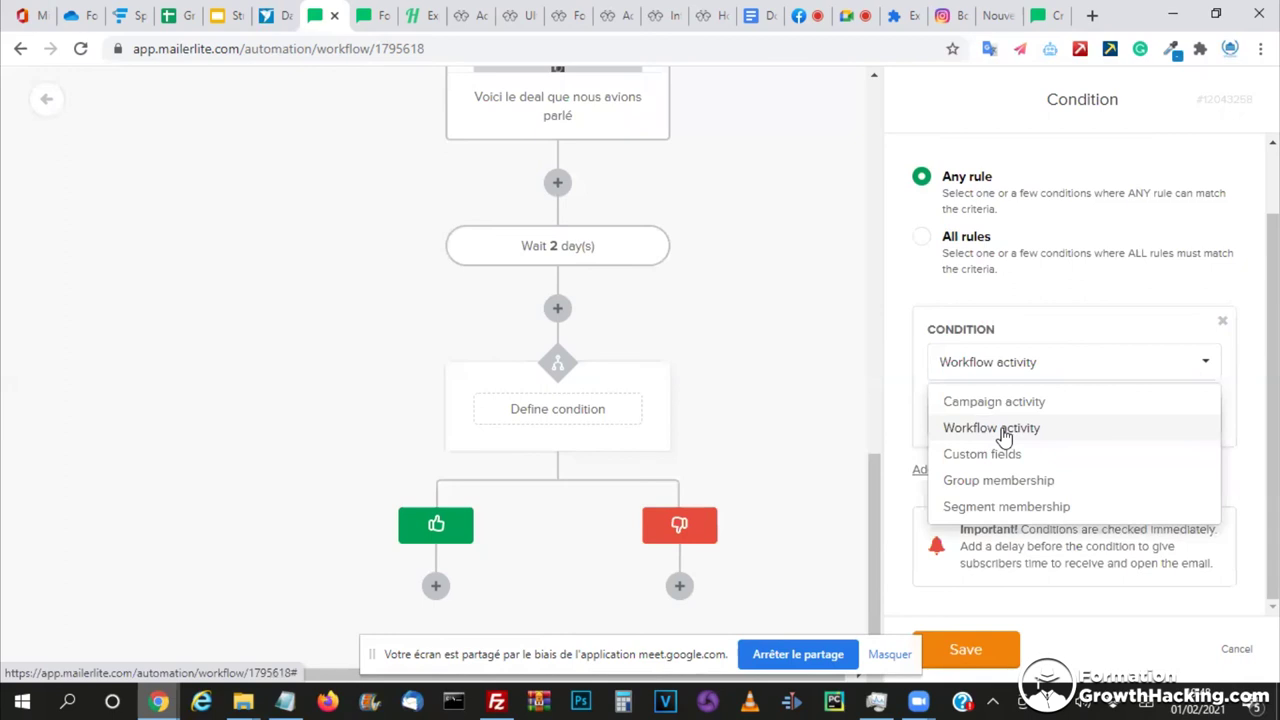
left_click(480, 82)
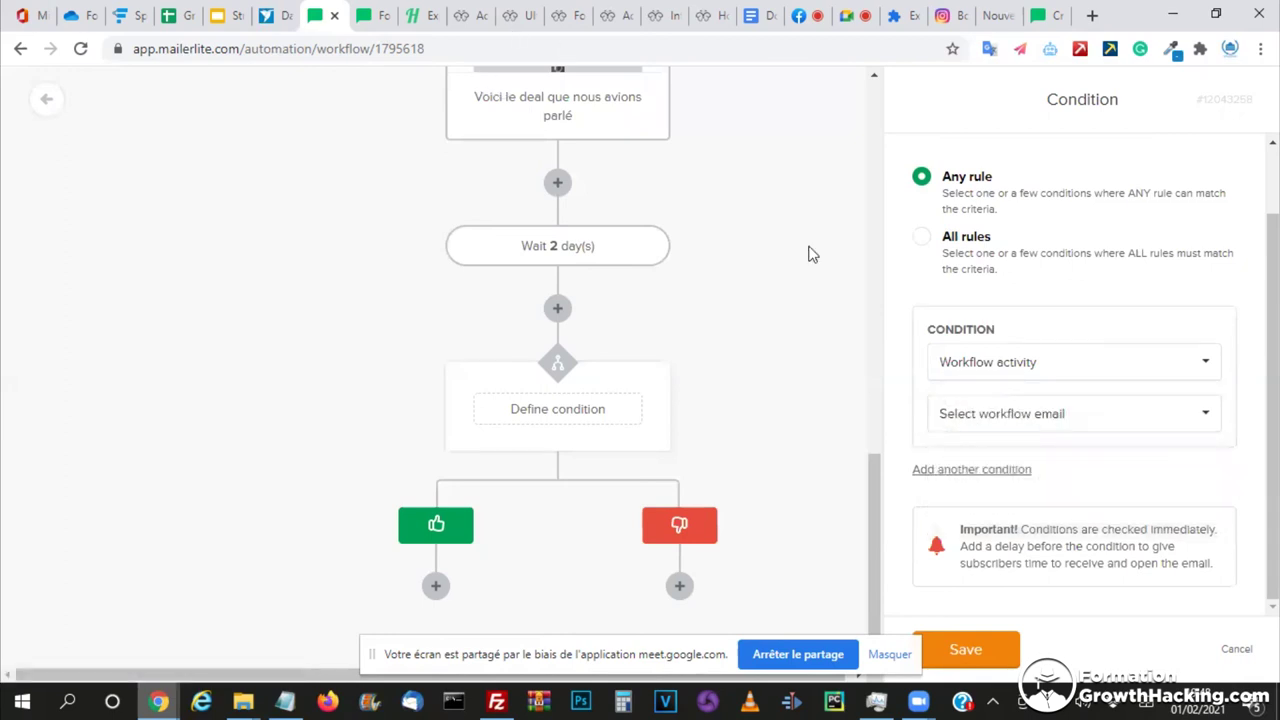
- Set the new condition to check that the workflow email "Voici le deal que nous avions parlé" was opened
left_click(1027, 423)
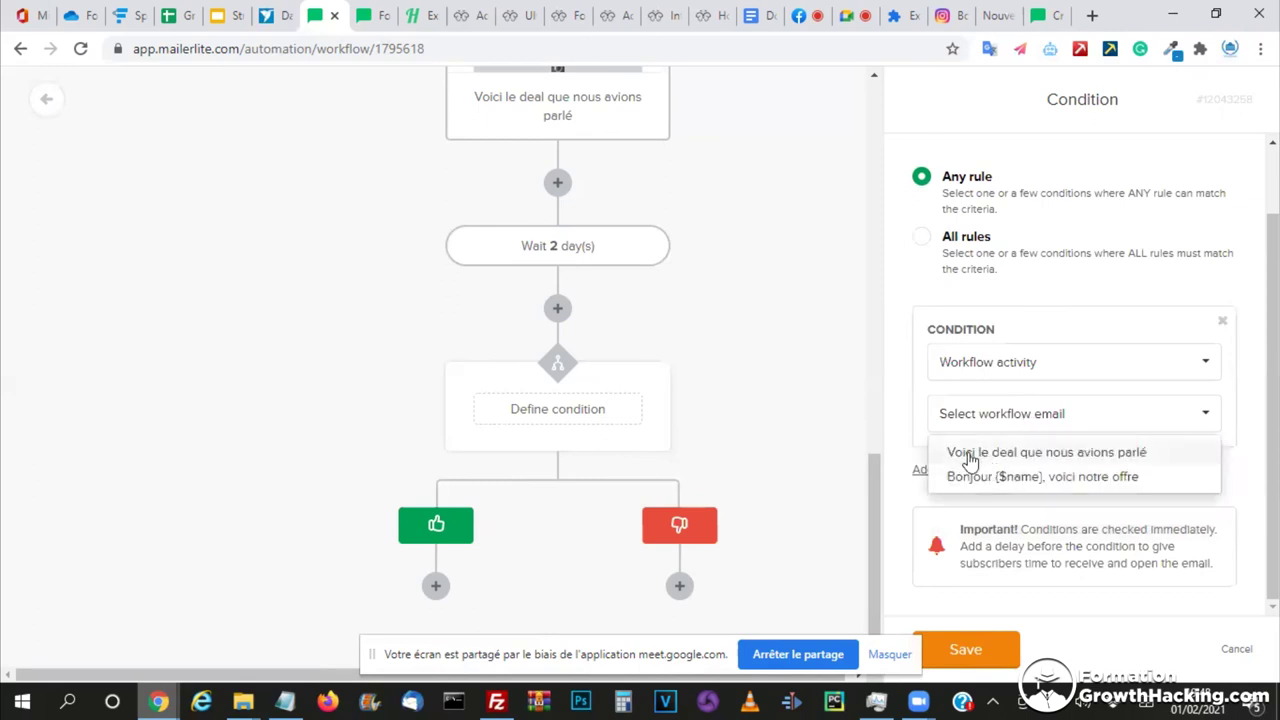
left_click(968, 456)
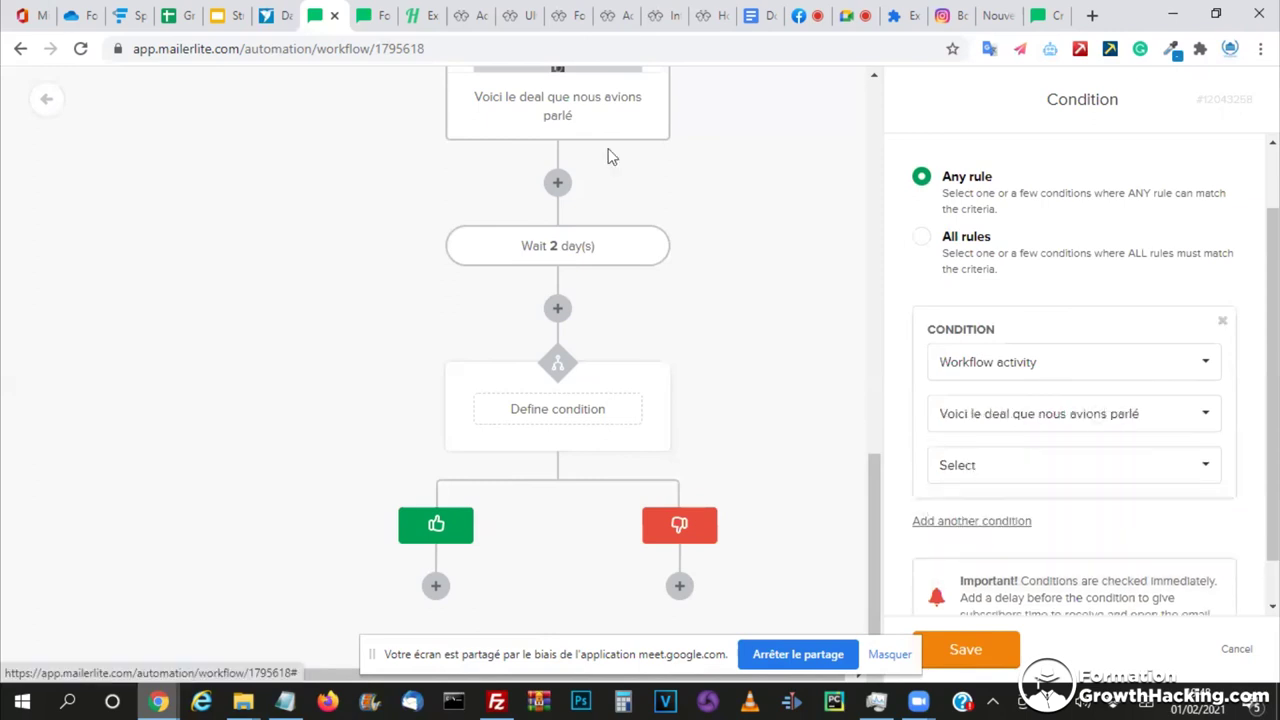
scroll(558, 240, "up", 2)
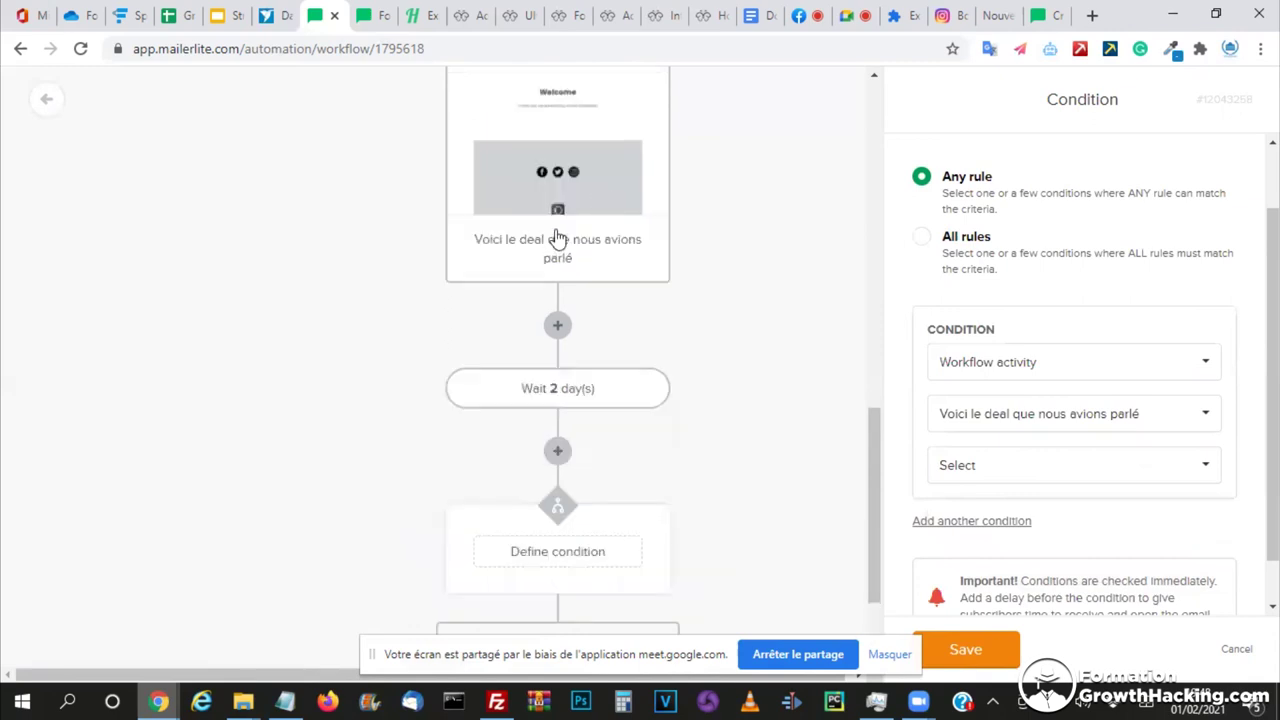
scroll(558, 240, "down", 2)
left_click(966, 473)
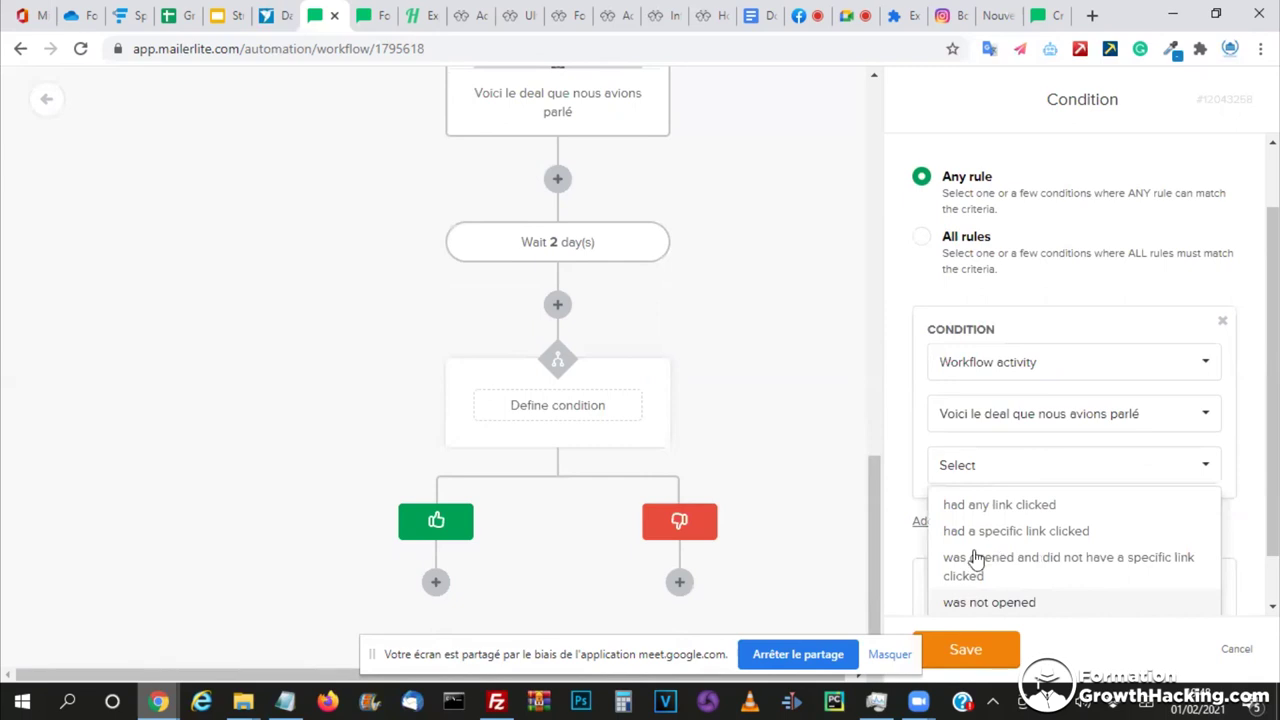
scroll(975, 560, "down", 1)
left_click(978, 570)
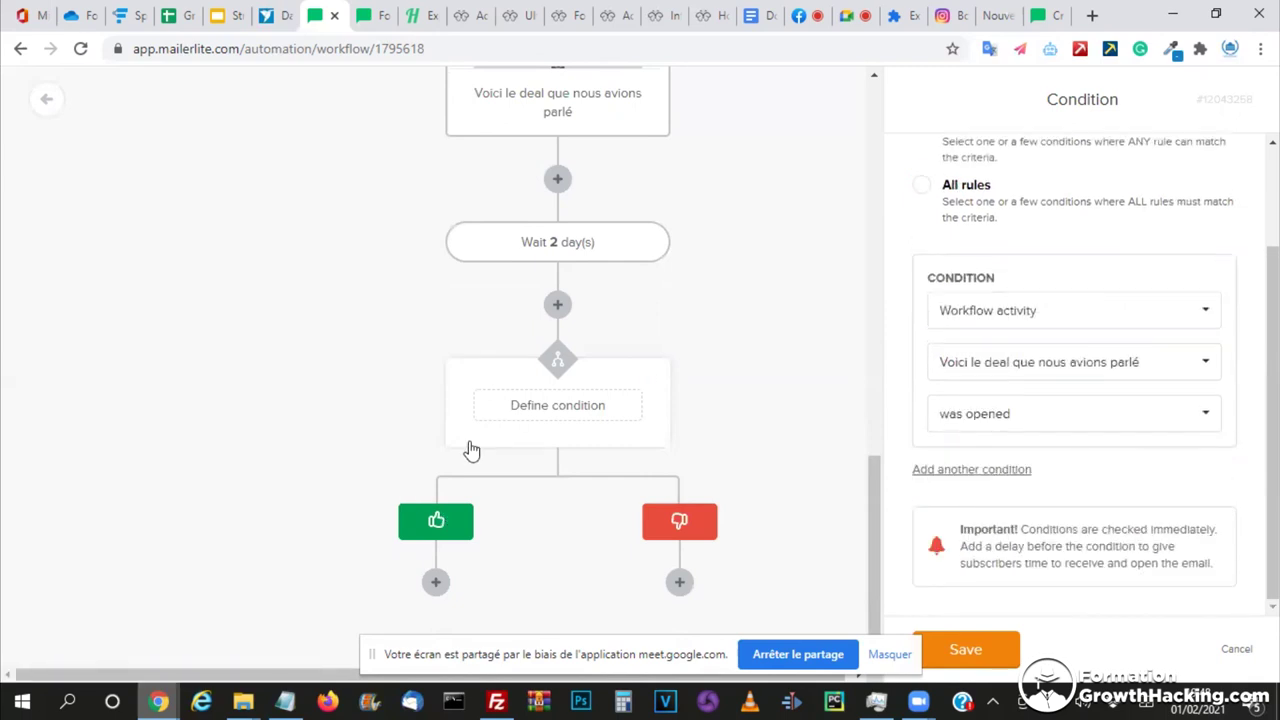
- Add an email step on the new condition's negative branch and reopen the condition's settings
left_click(669, 497)
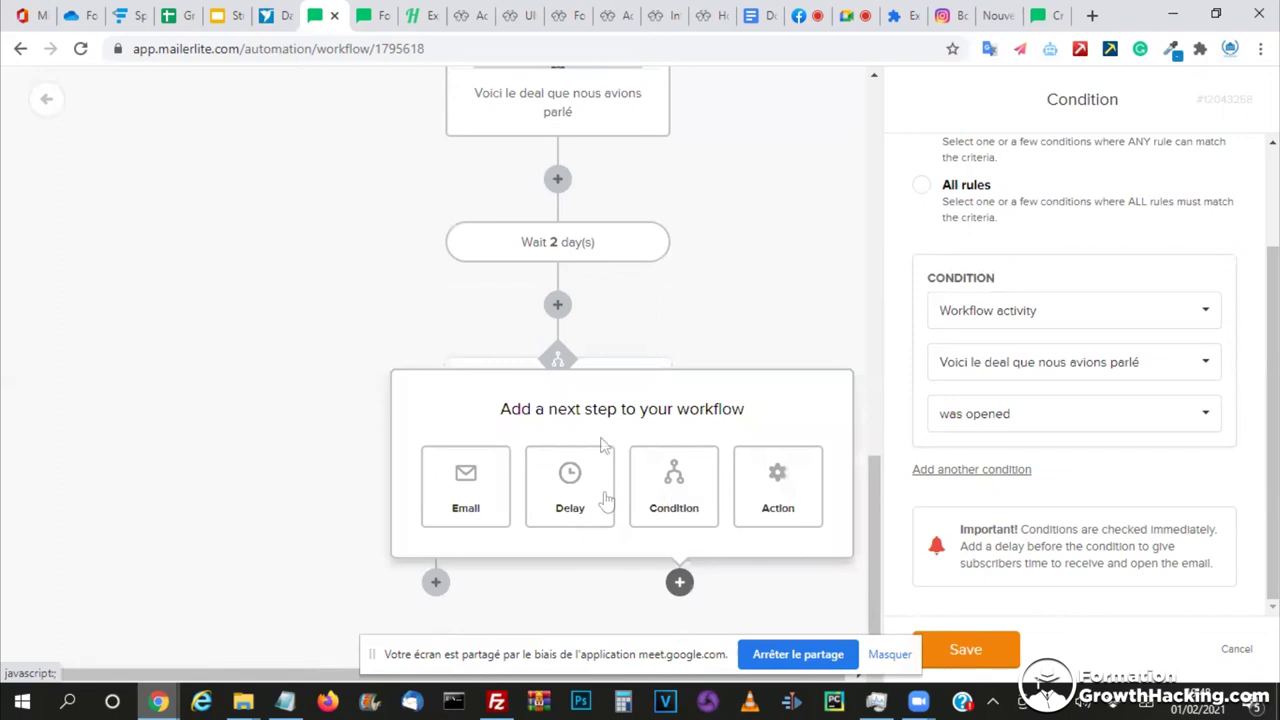
double_click(452, 480)
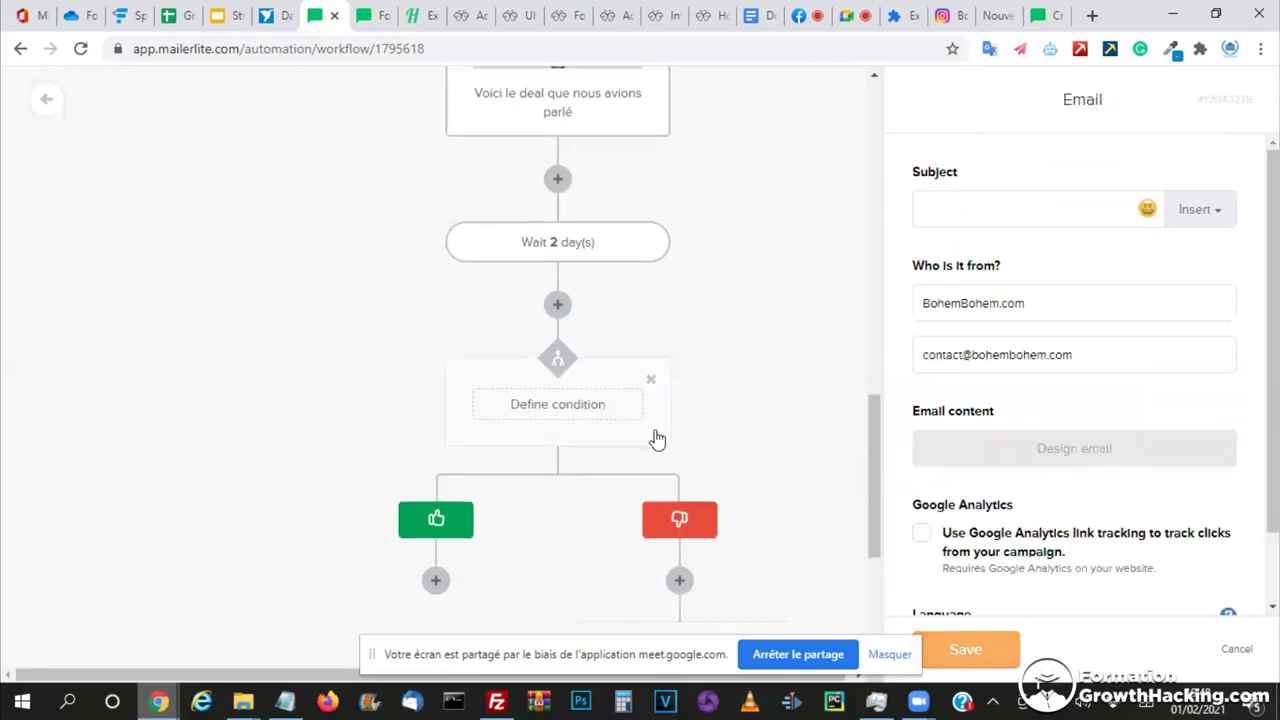
left_click(557, 397)
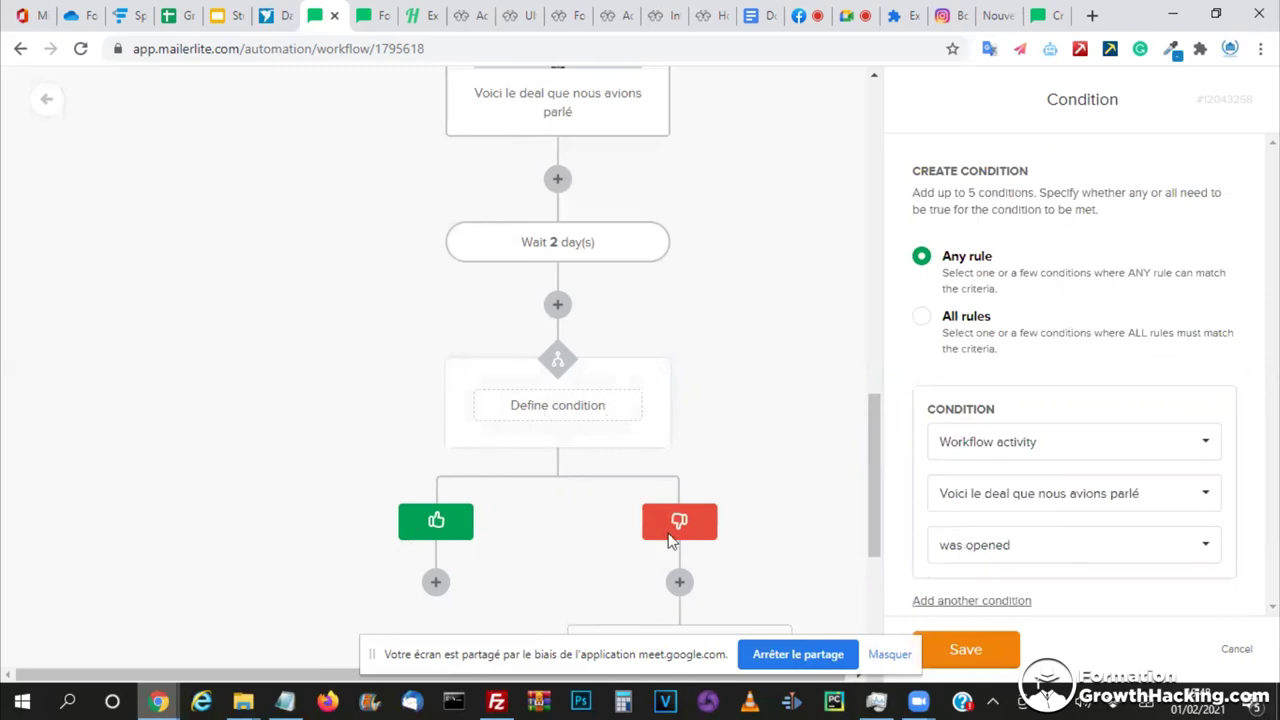
- Switch to the BohemBohem WordPress plugin installation page and look over the MailerLite plugin results
left_click(226, 15)
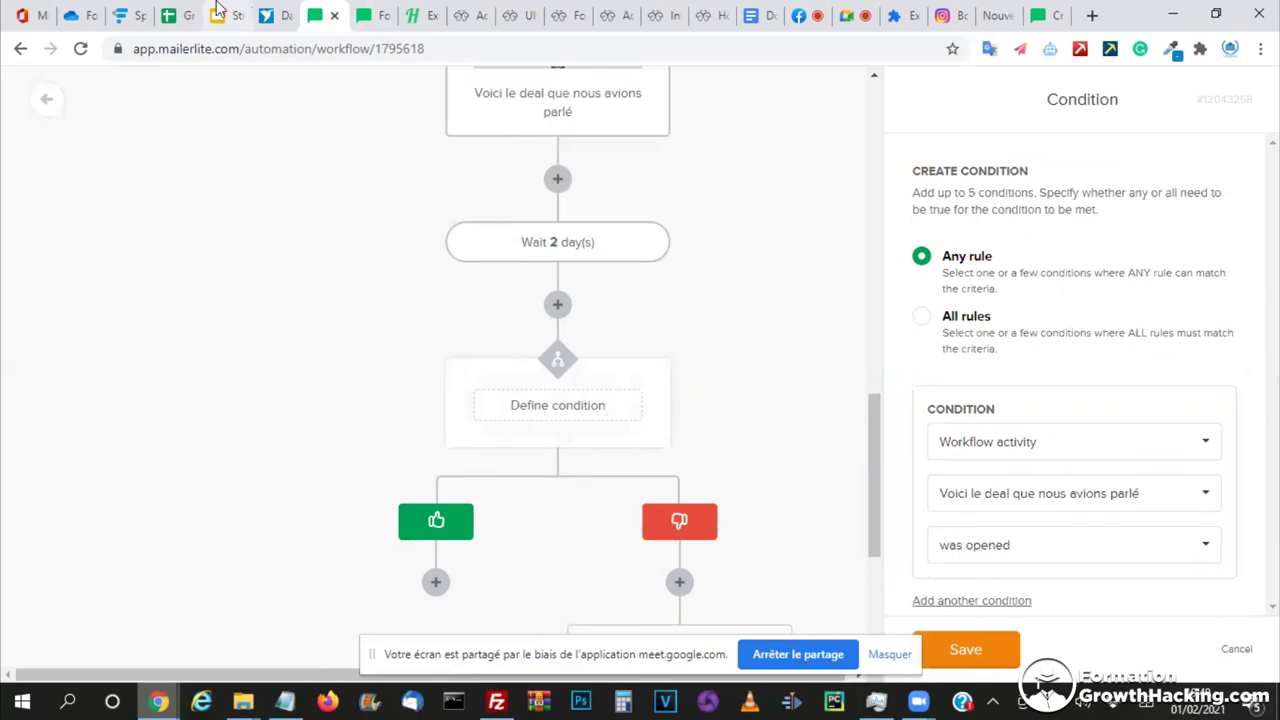
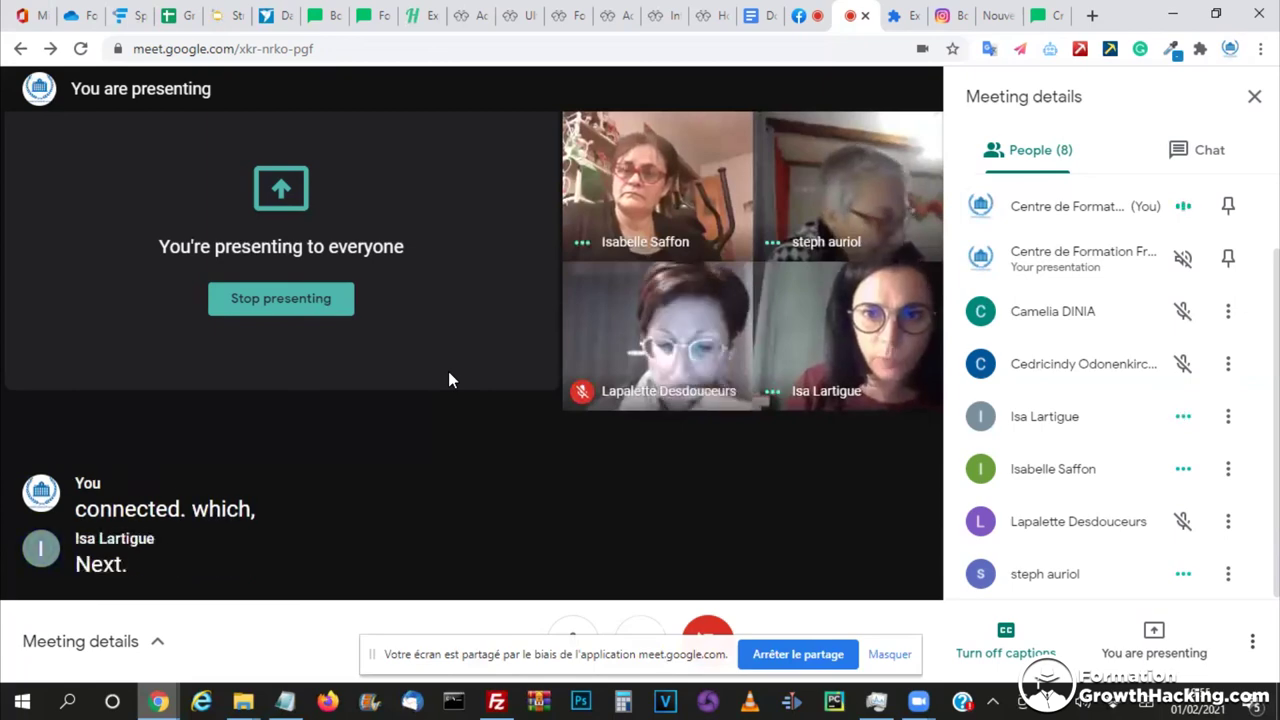
left_click(897, 17)
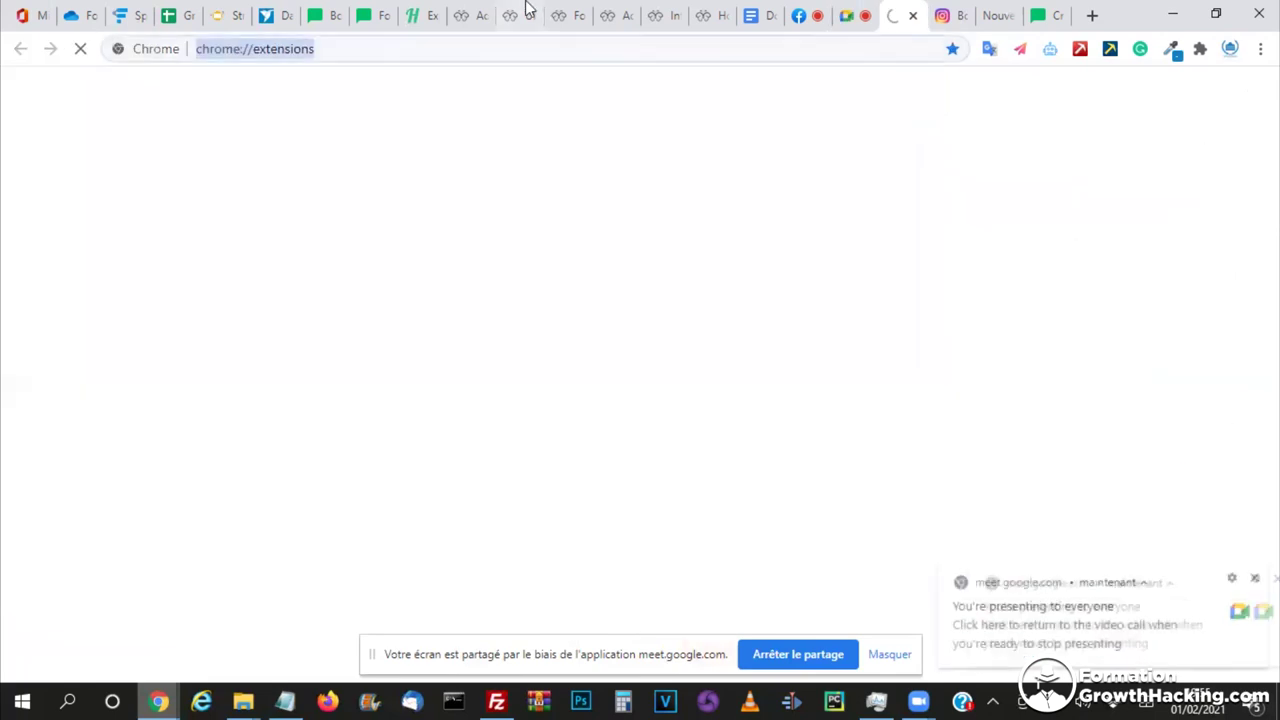
left_click(495, 8)
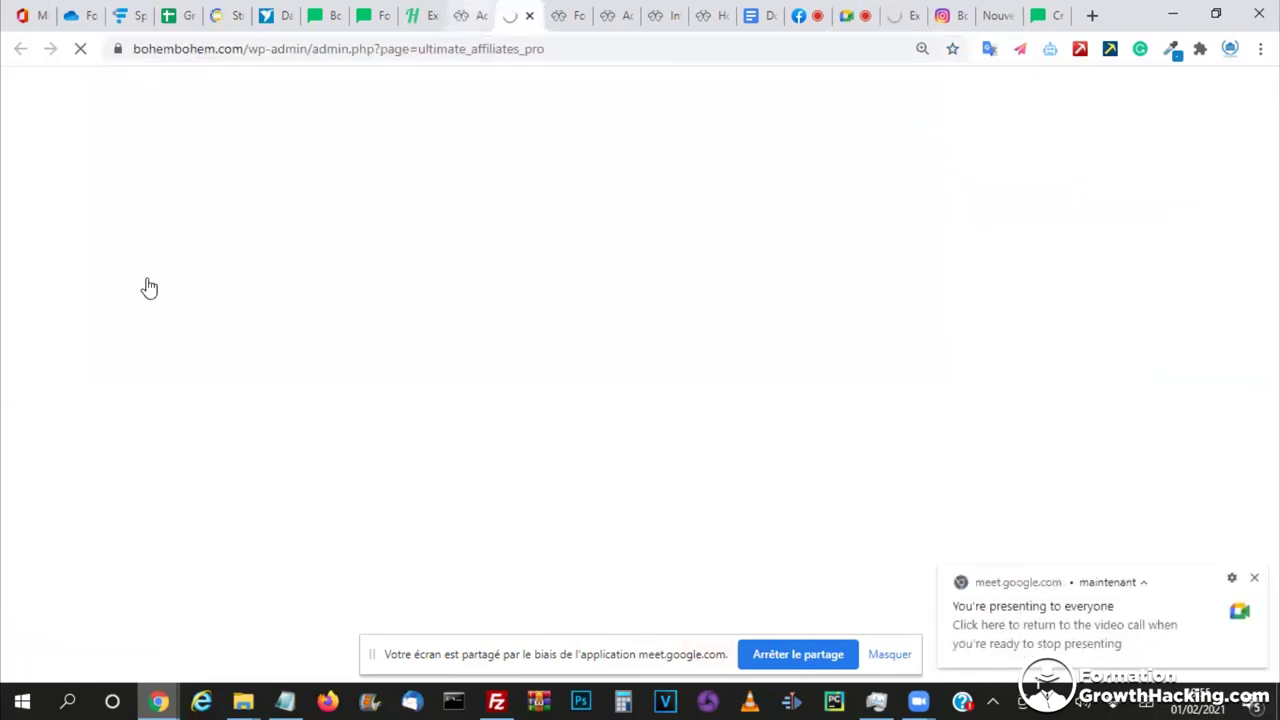
key("ctrl+shift+Tab")
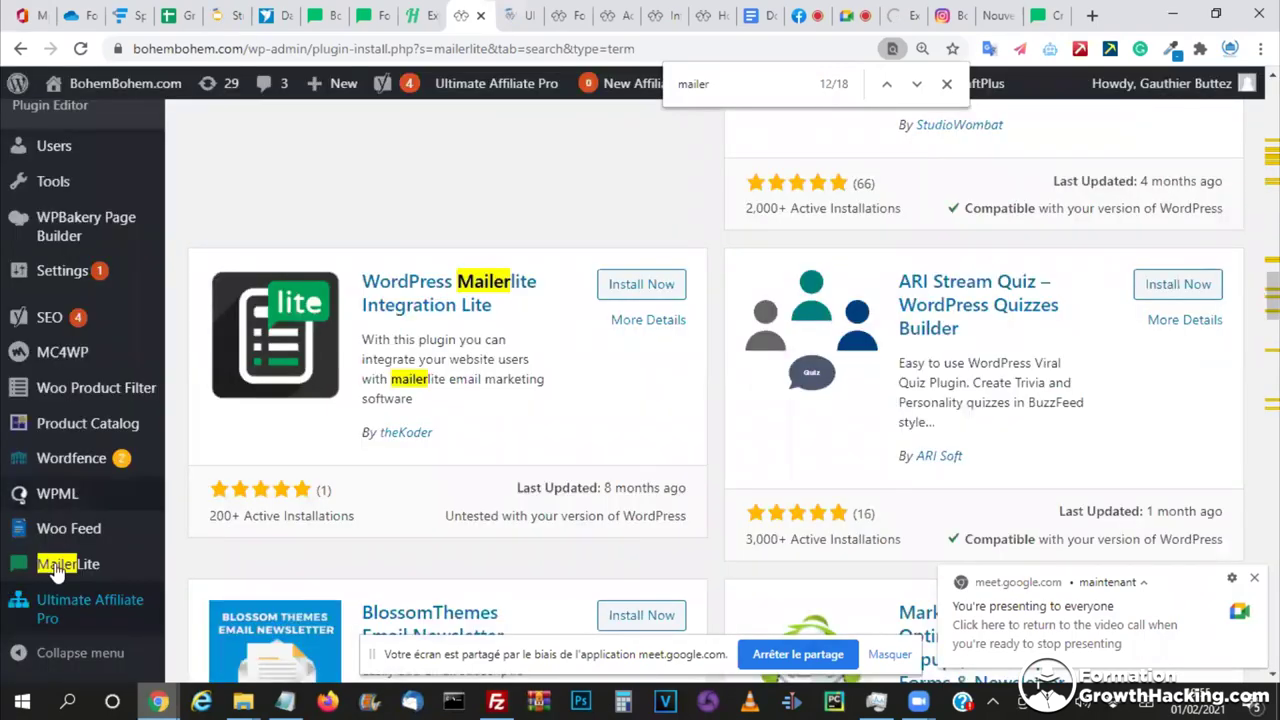
scroll(55, 570, "down", 3)
scroll(50, 420, "up", 3)
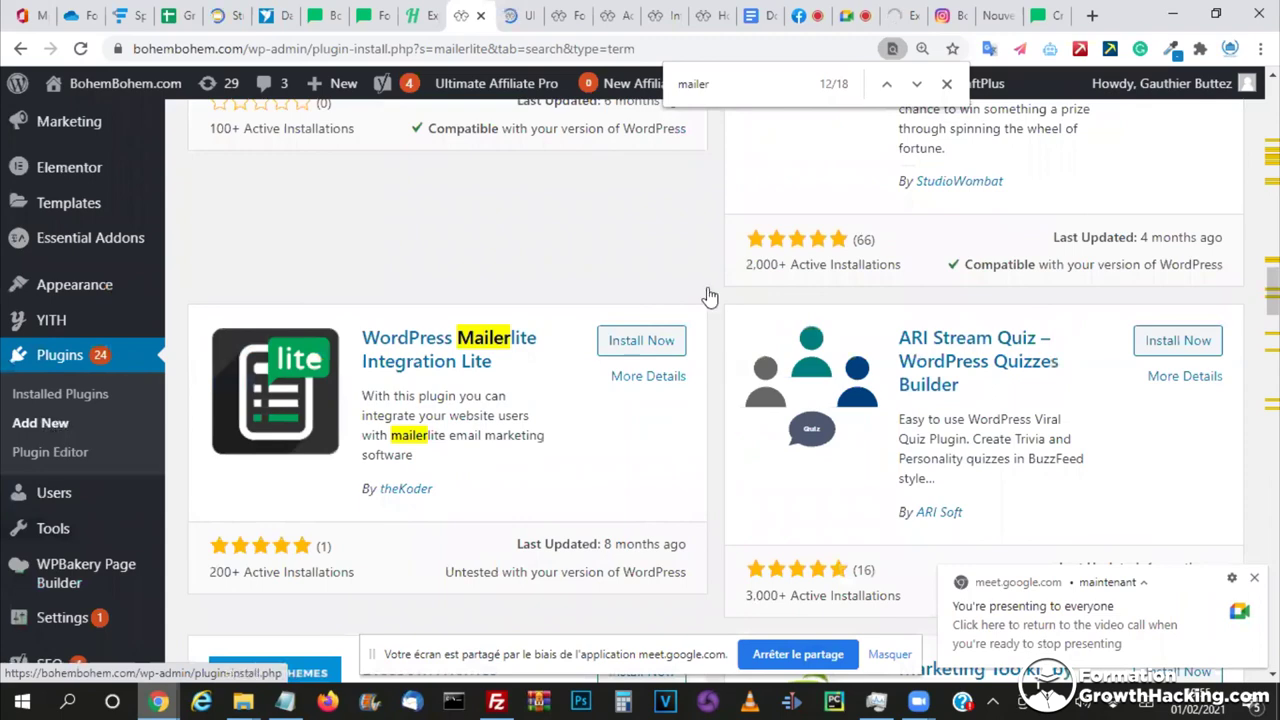
scroll(707, 292, "up", 5)
scroll(707, 290, "up", 5)
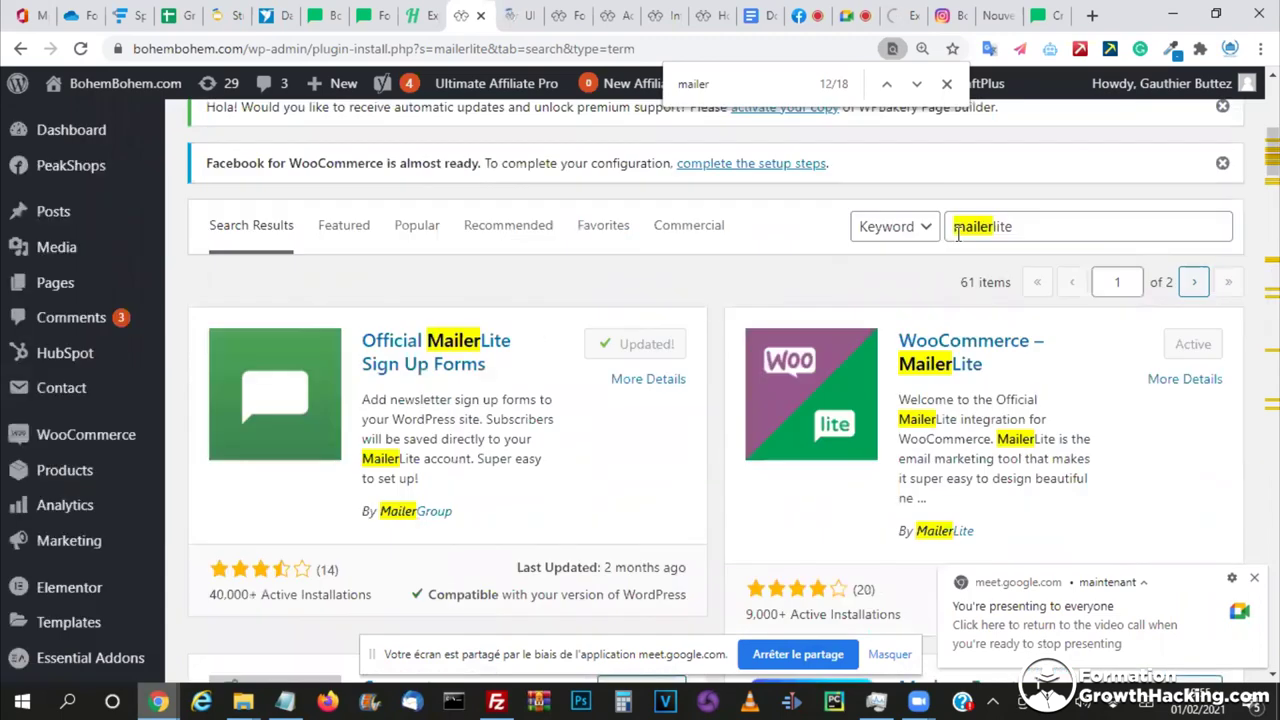
- Search the WordPress plugin directory for "woocommerce" and look over the matching plugins
double_click(986, 228)
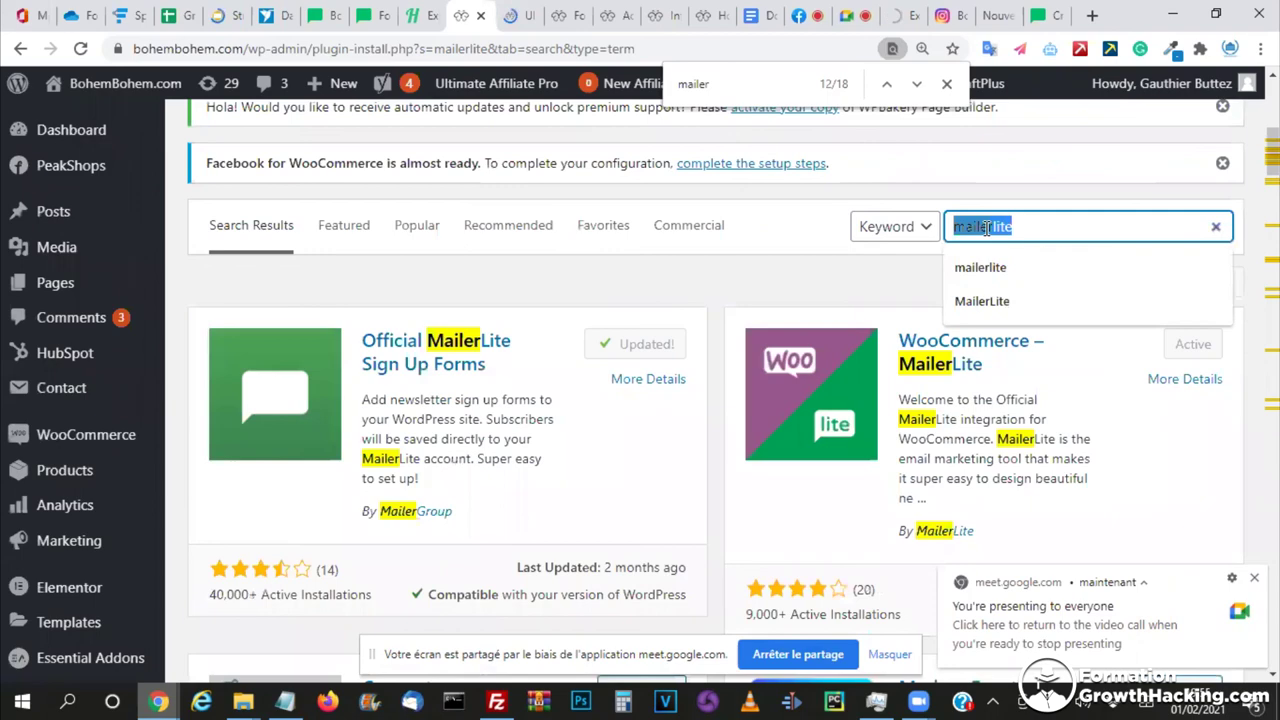
type("w")
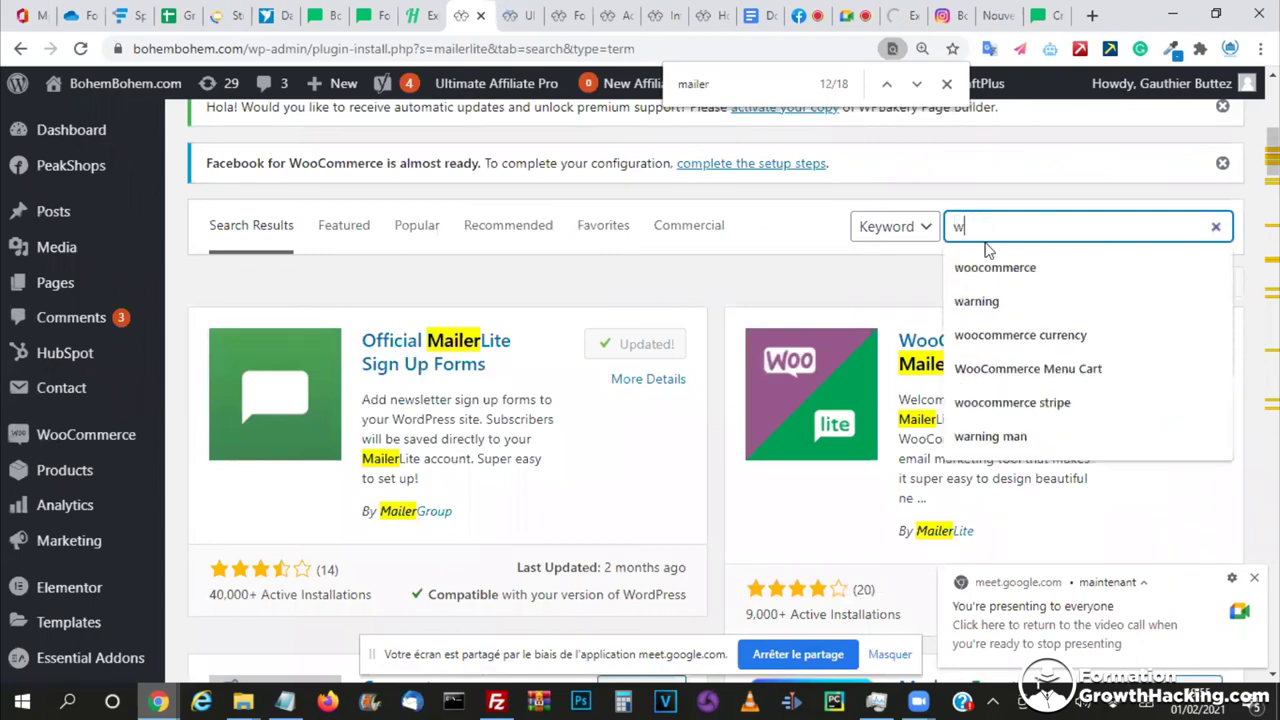
type("oocom")
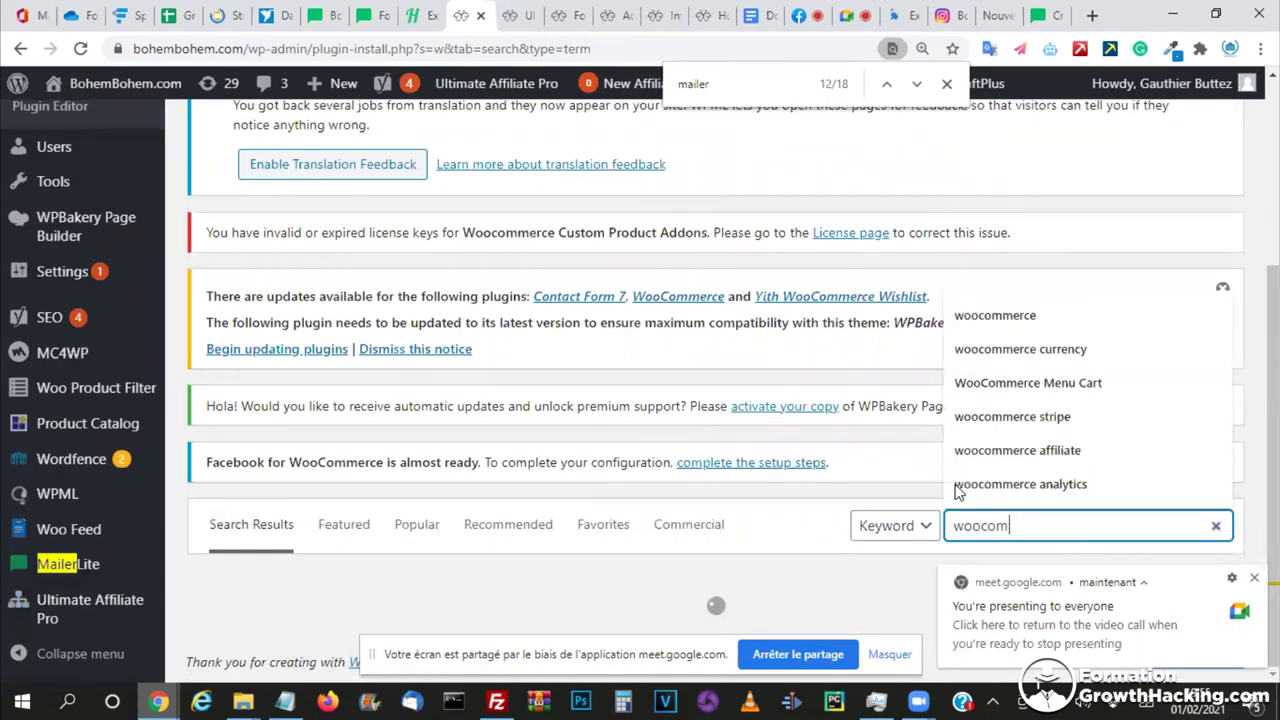
type("merce")
scroll(347, 343, "down", 3)
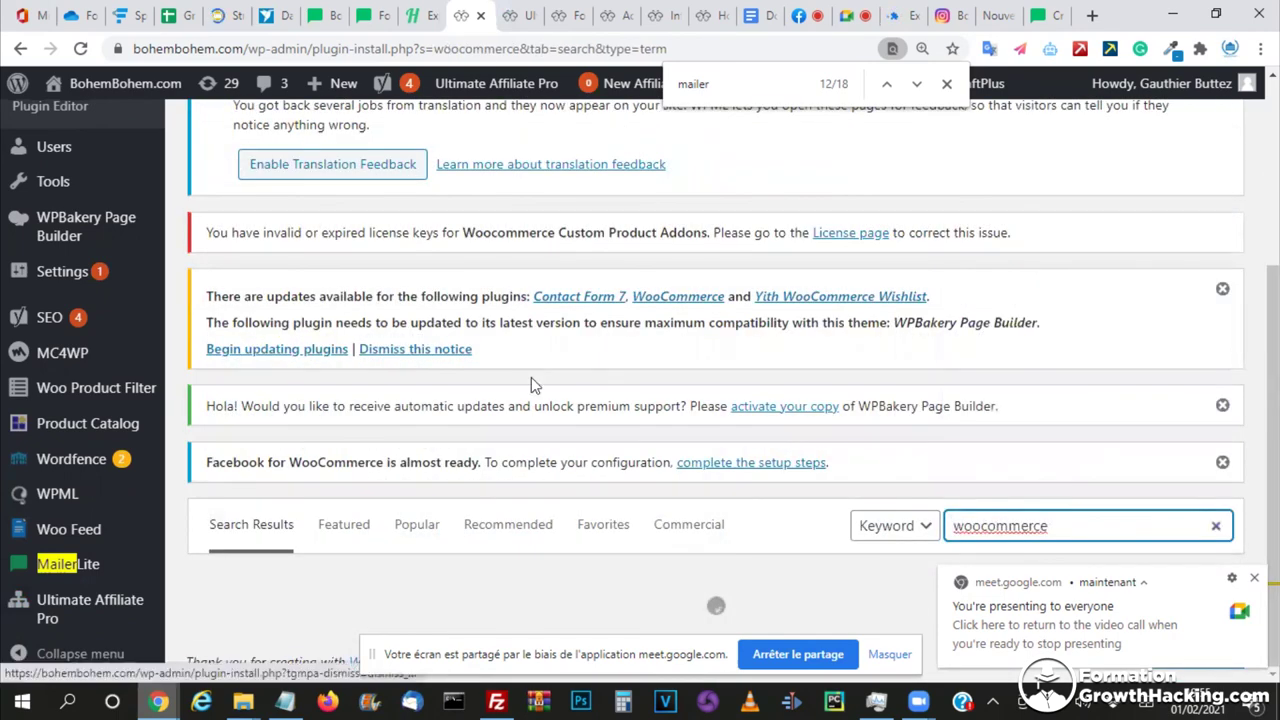
scroll(640, 410, "down", 3)
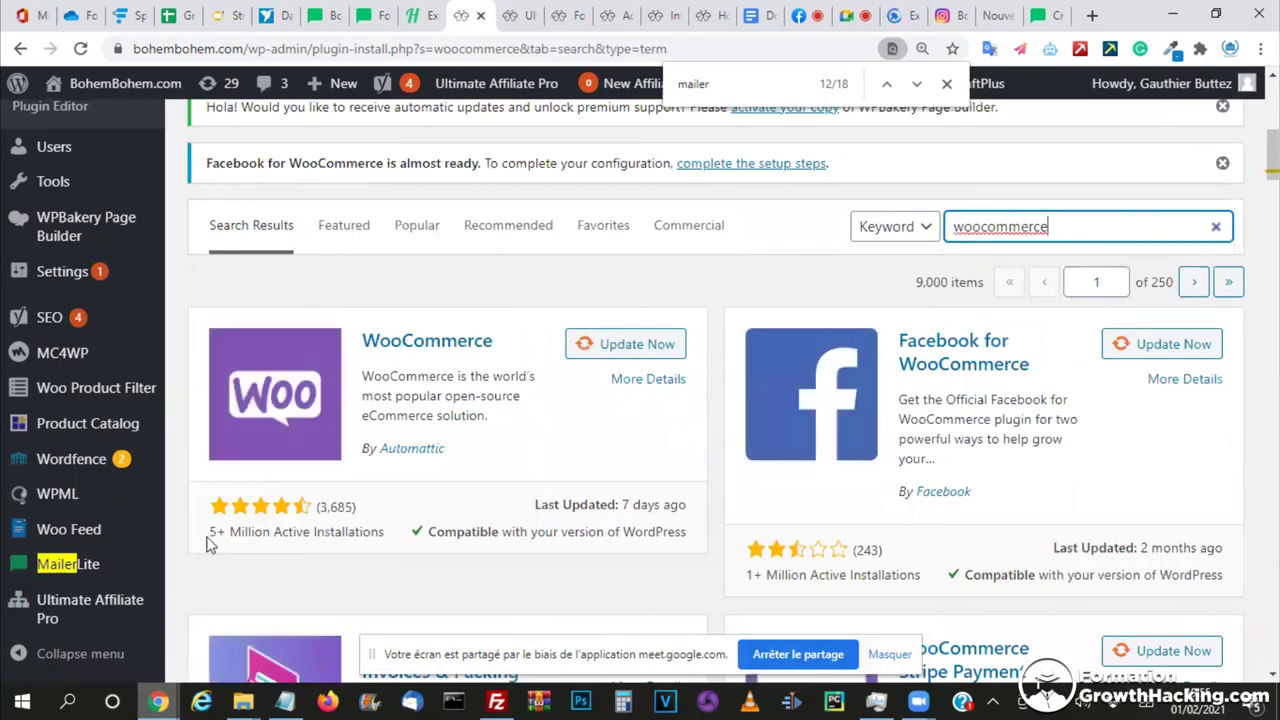
left_click(600, 328)
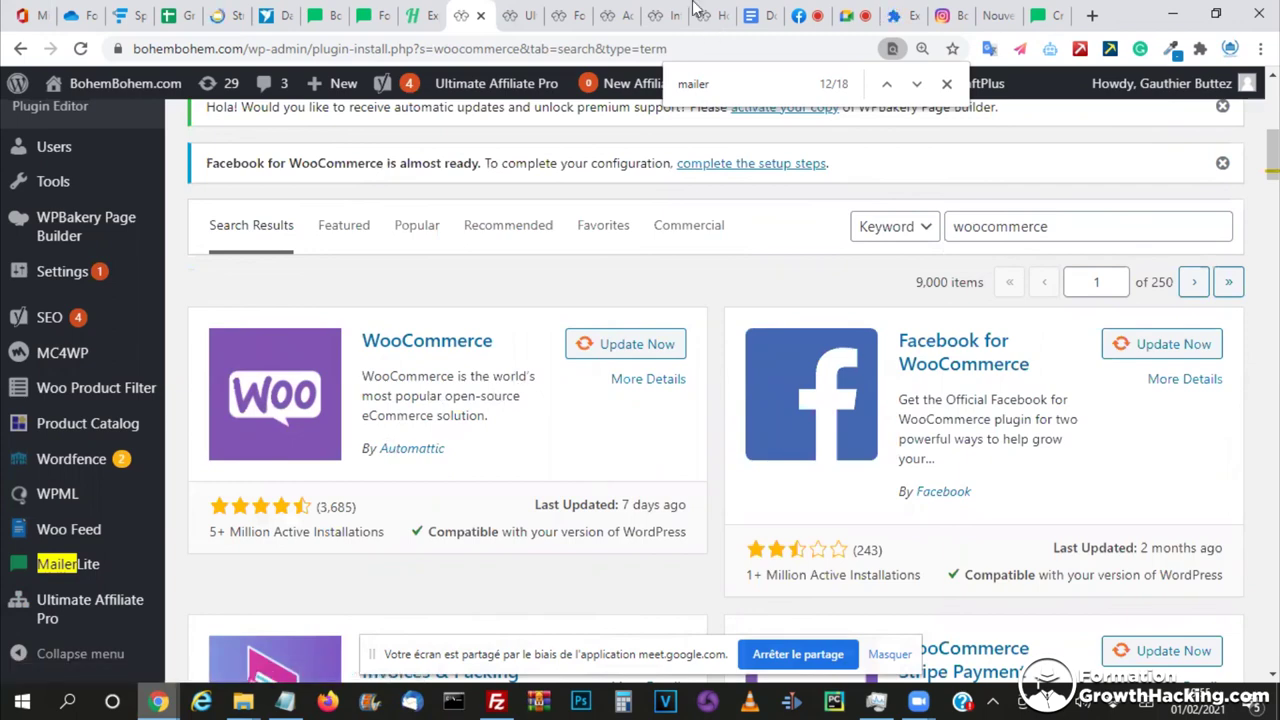
left_click(224, 16)
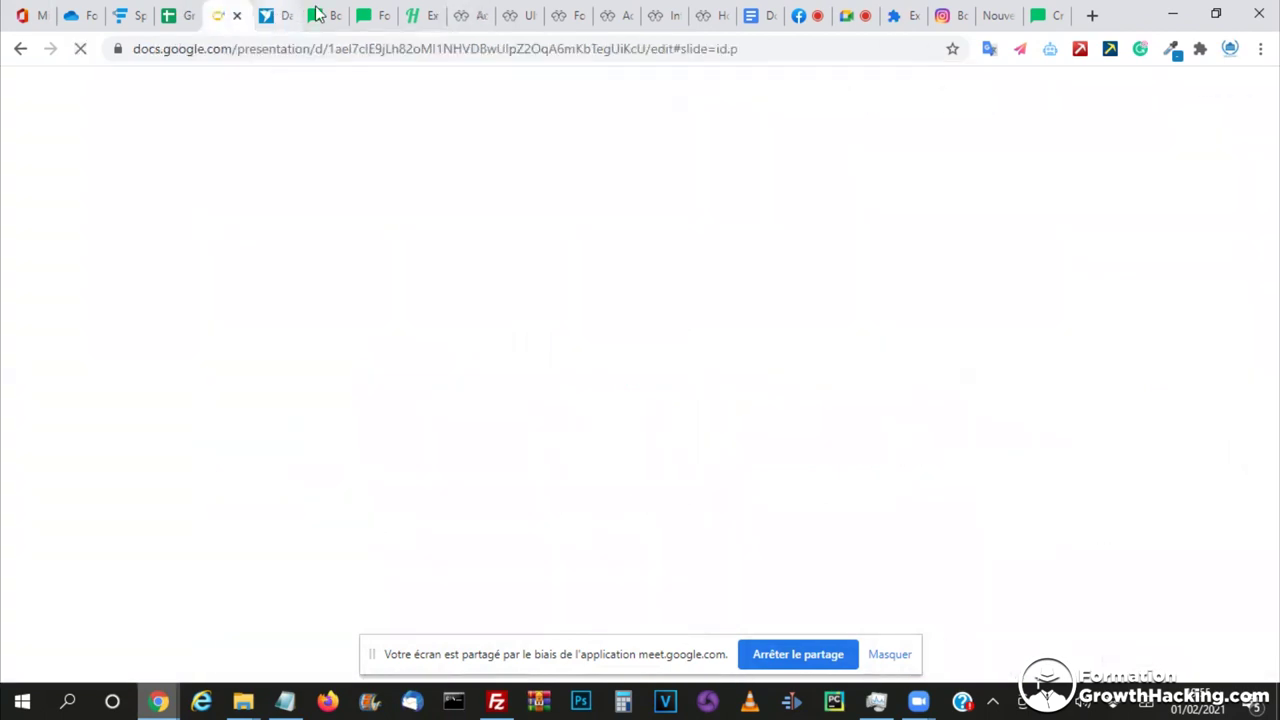
left_click(316, 14)
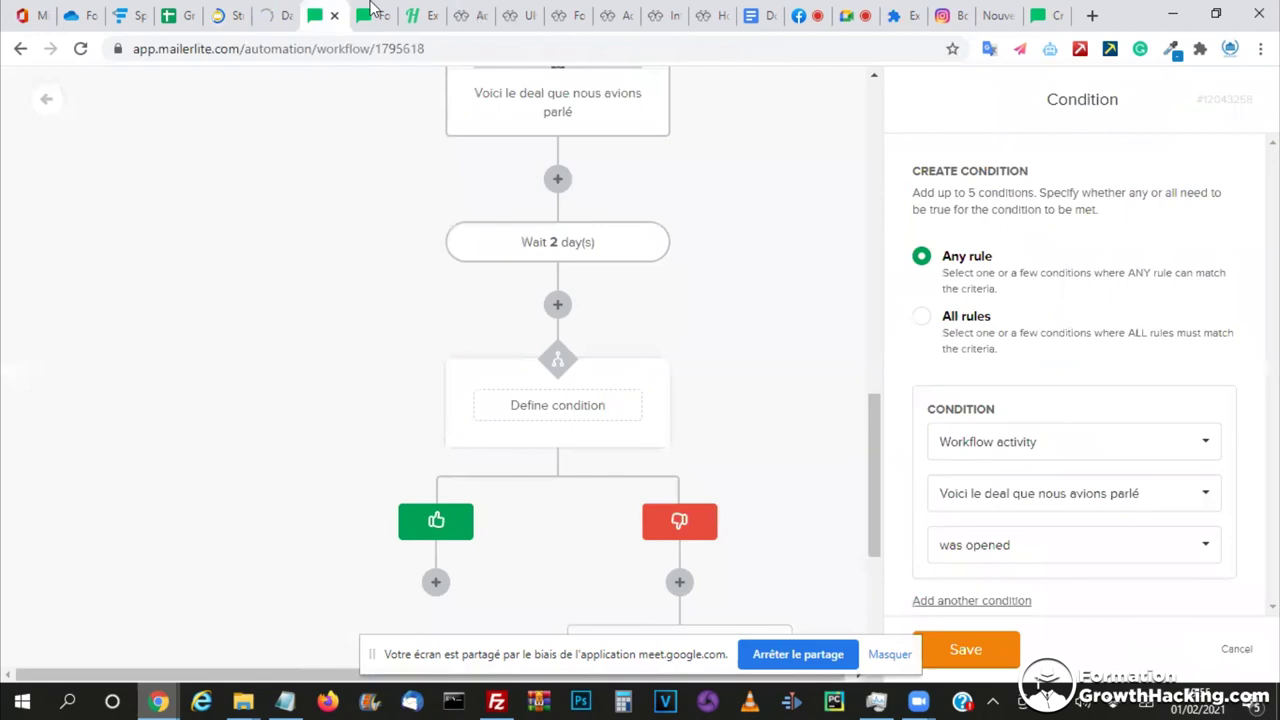
left_click(470, 12)
left_click(222, 16)
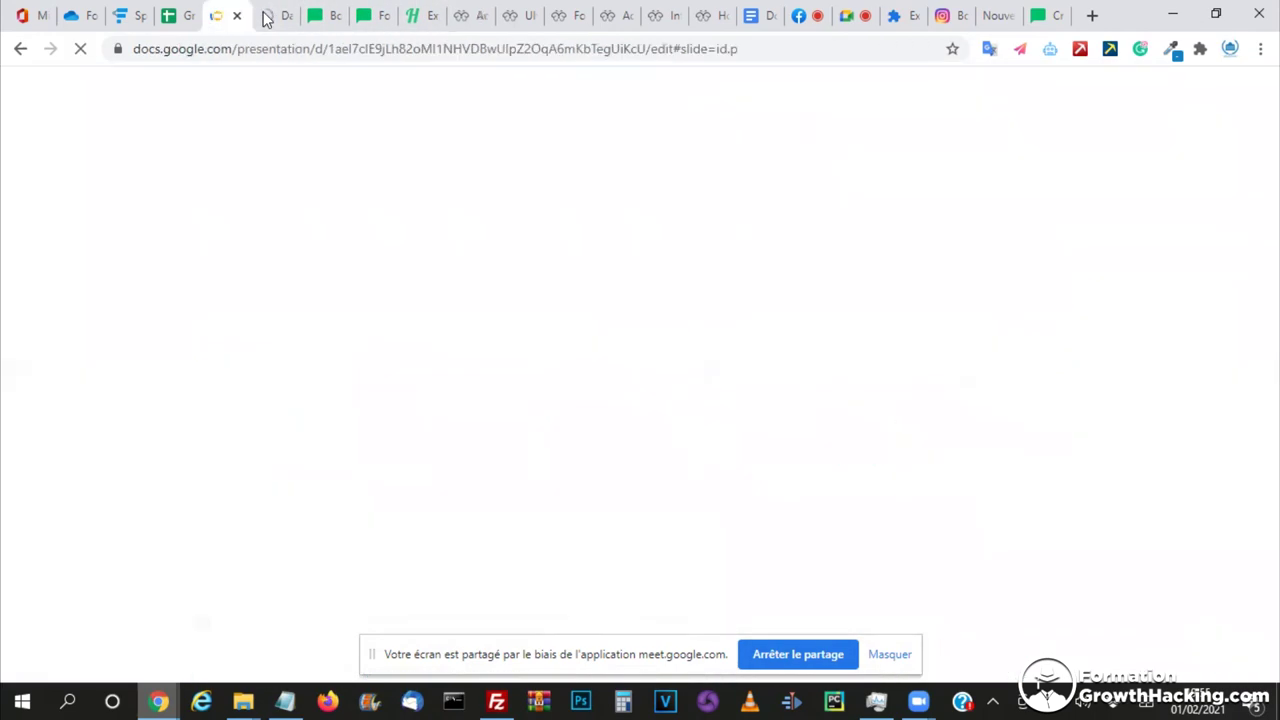
left_click(268, 15)
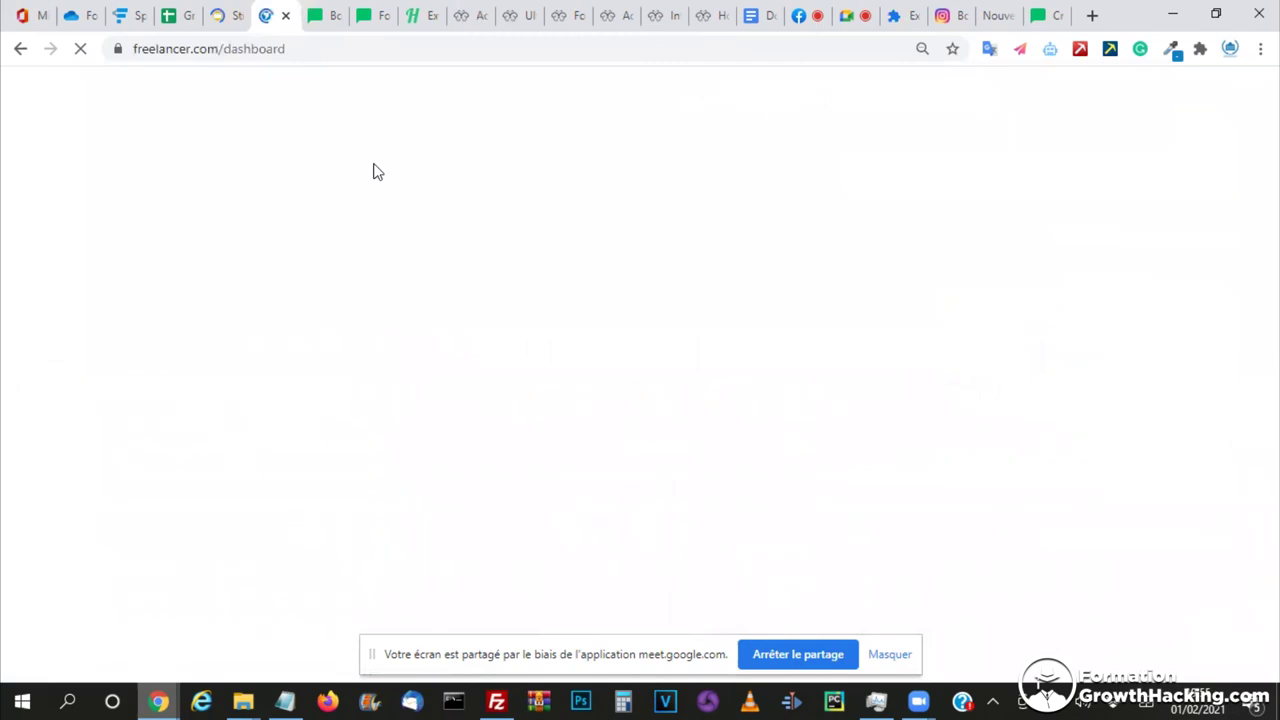
left_click(186, 12)
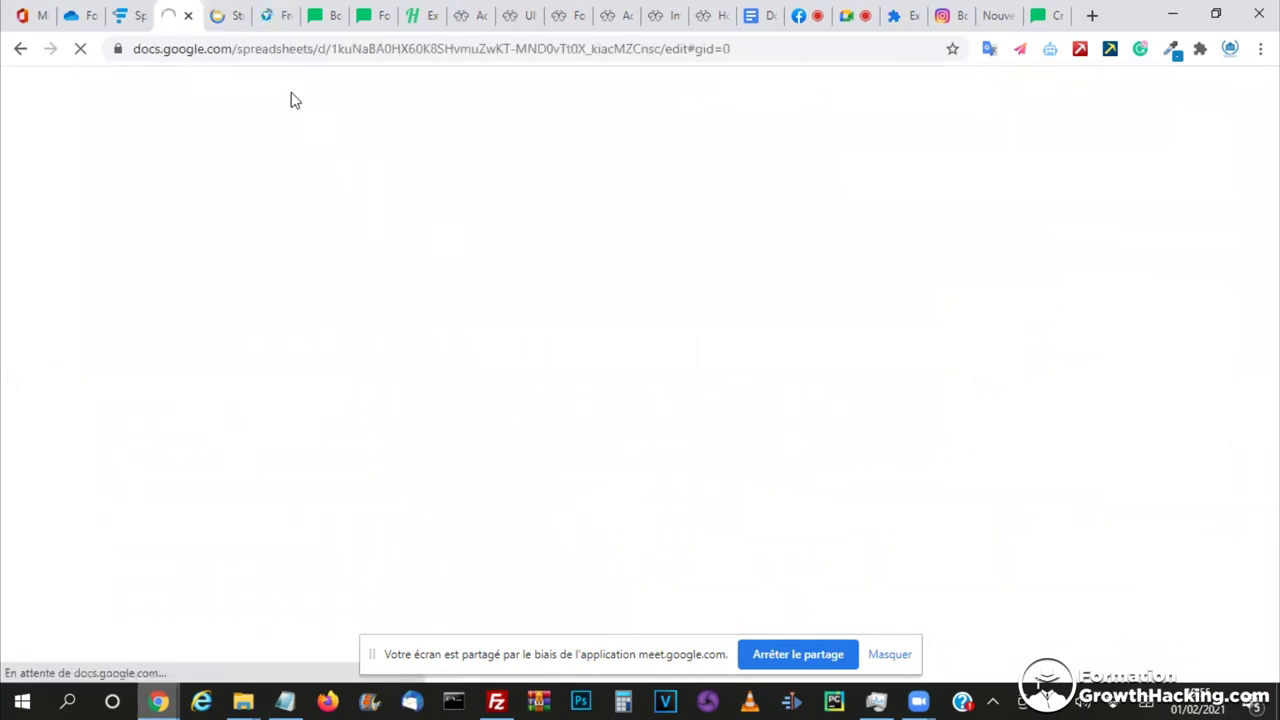
left_click(265, 13)
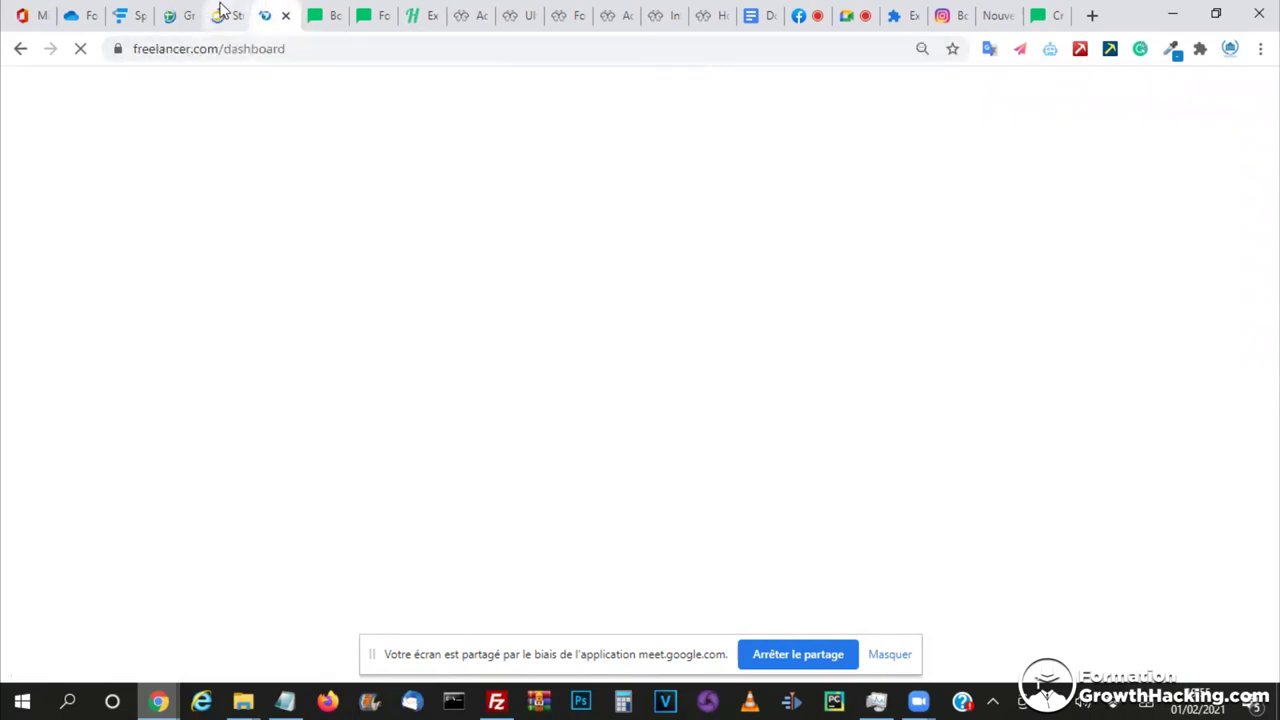
left_click(175, 12)
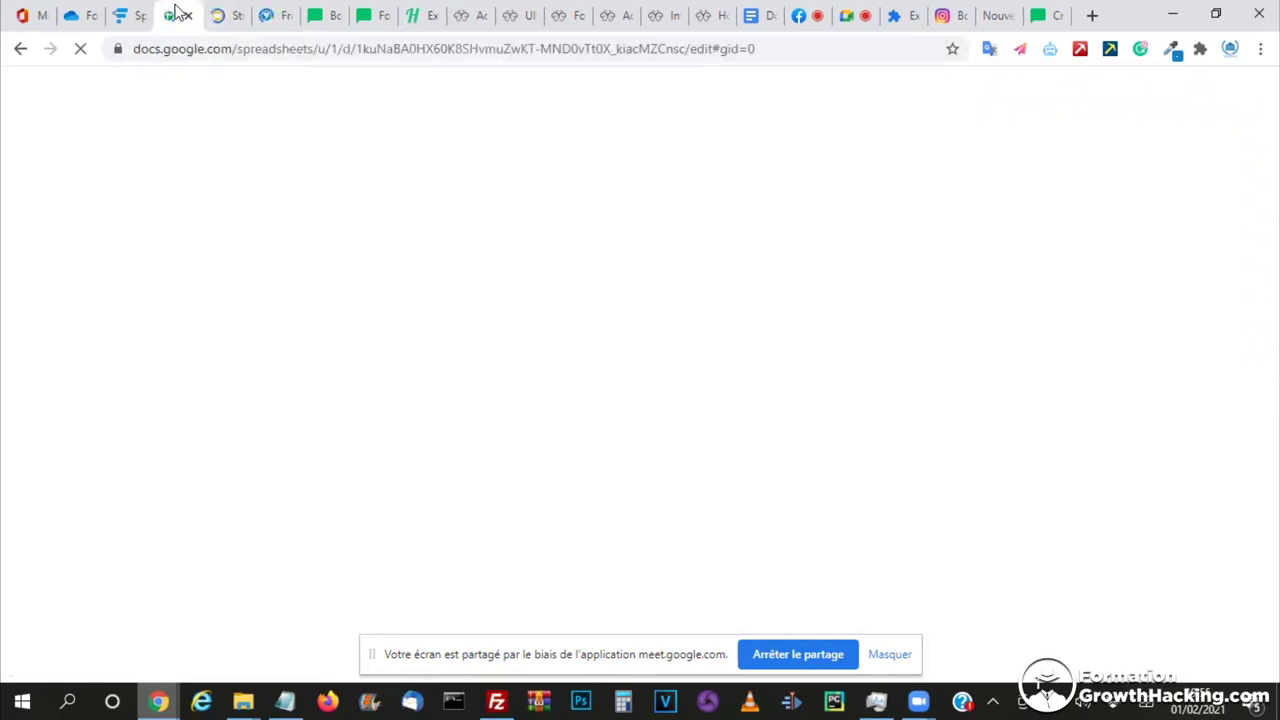
left_click(333, 12)
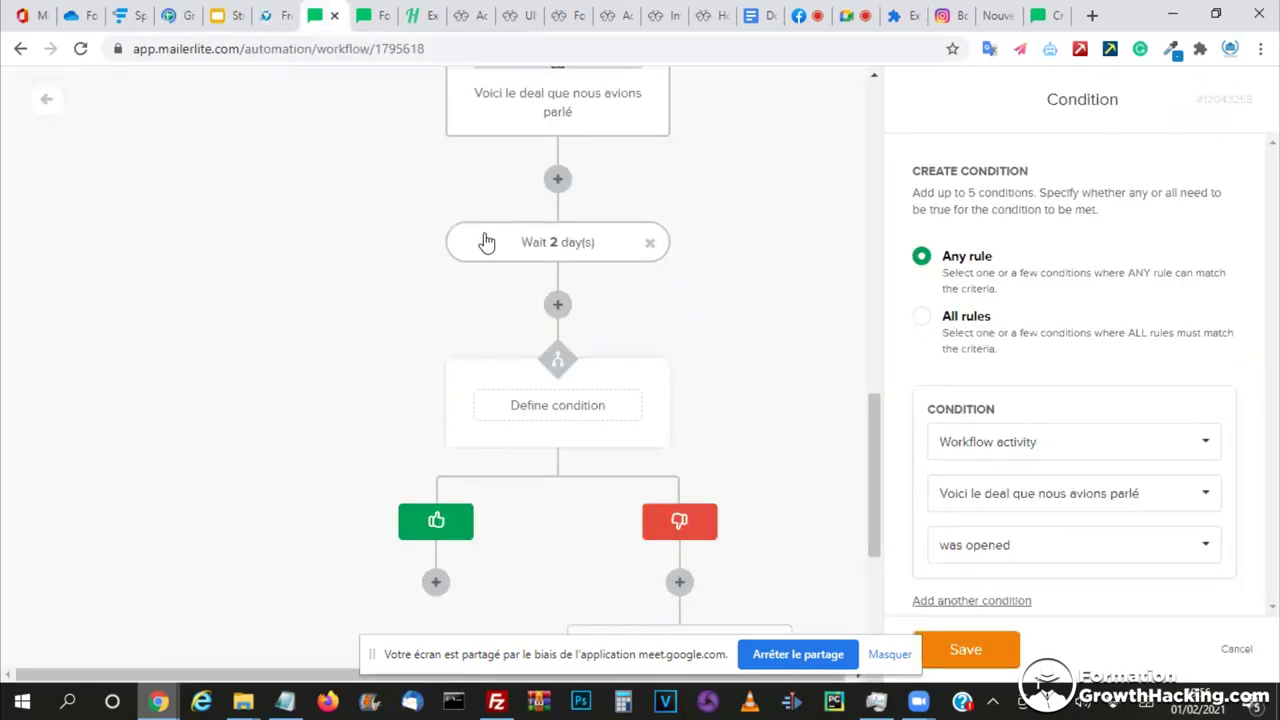
- Return to the BohemBohem WordPress plugin installation page and look over the sections of the admin menu, including WooCommerce, Marketing and Plugins
left_click(369, 12)
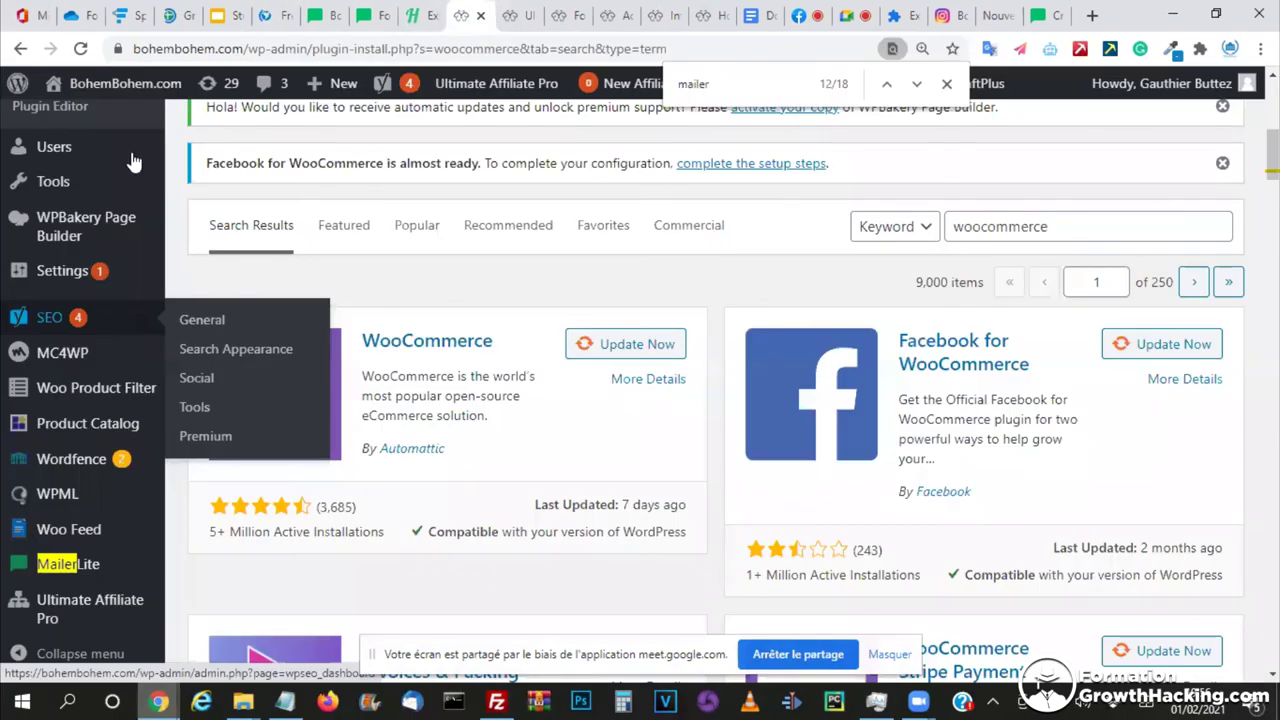
scroll(95, 370, "up", 3)
scroll(90, 407, "up", 3)
scroll(90, 407, "down", 2)
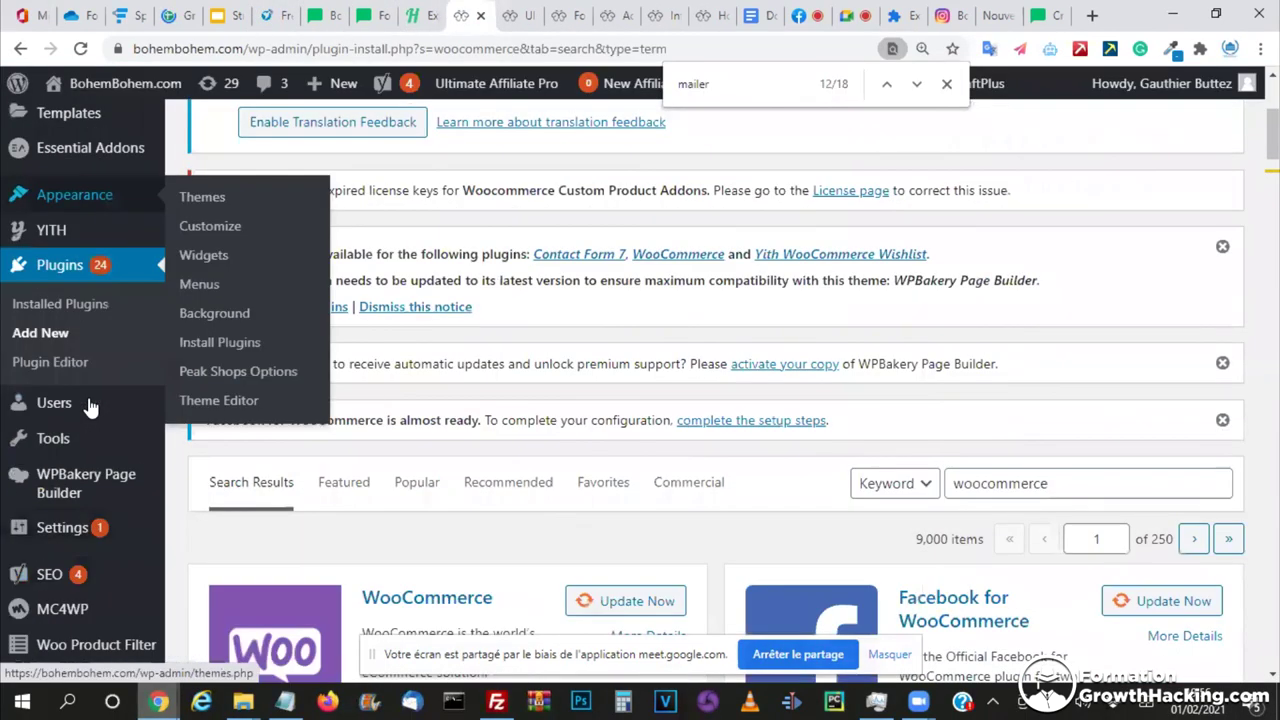
scroll(88, 405, "down", 6)
scroll(75, 430, "up", 10)
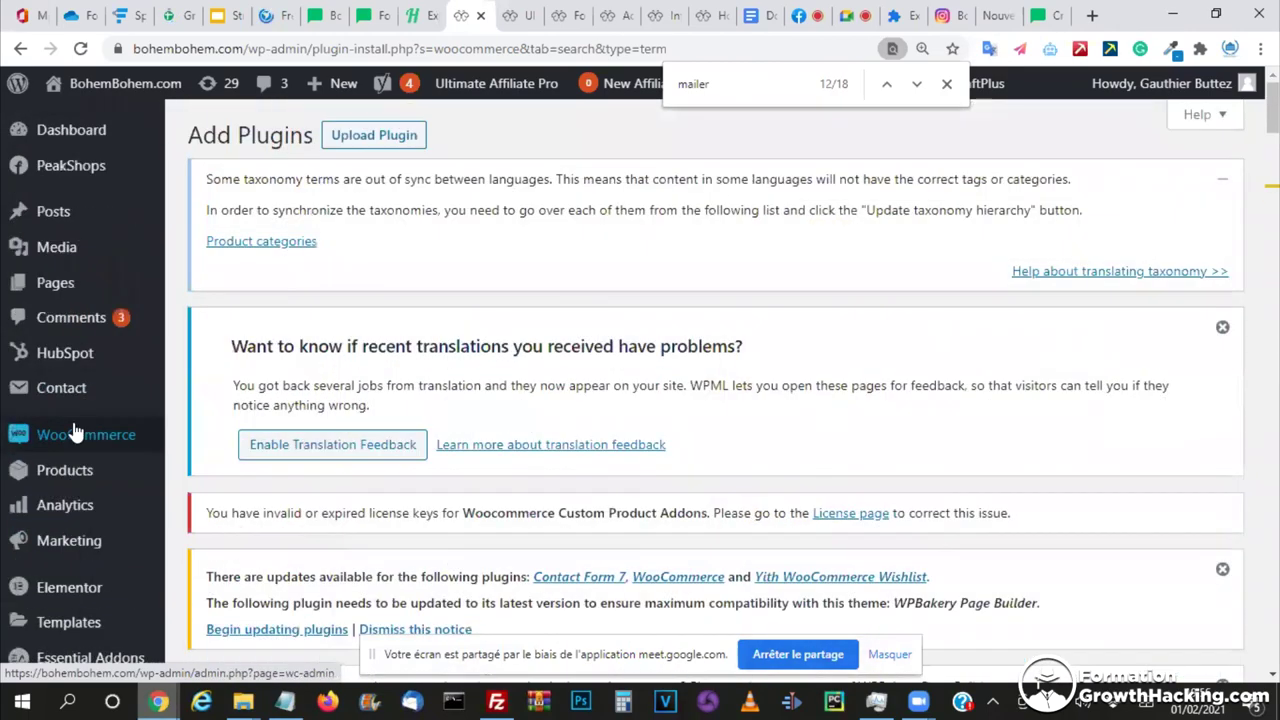
scroll(73, 430, "down", 3)
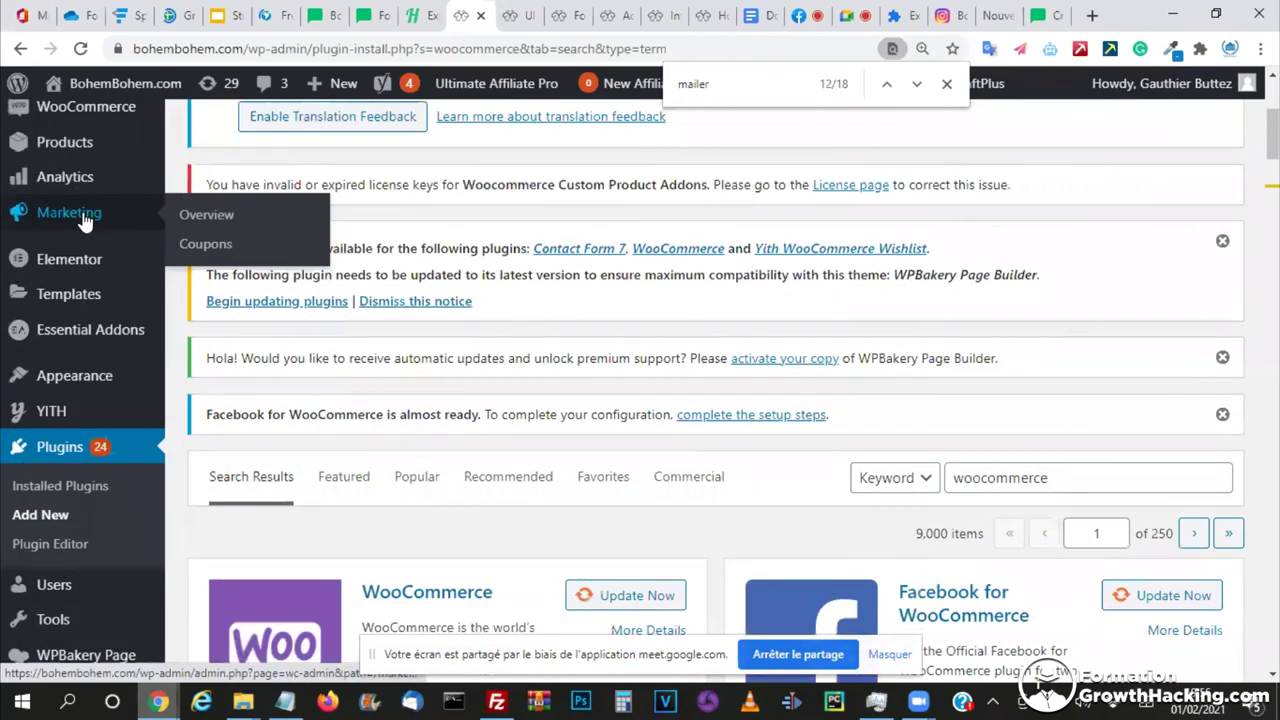
scroll(45, 177, "up", 3)
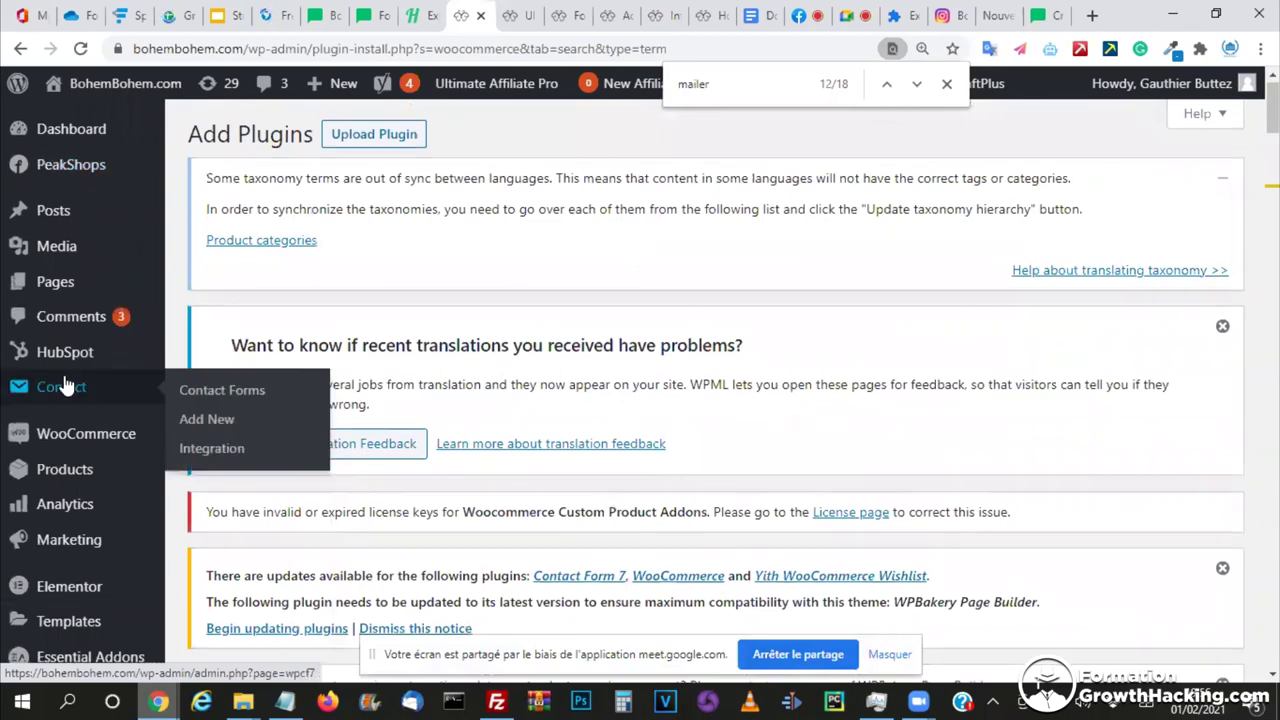
scroll(83, 240, "down", 3)
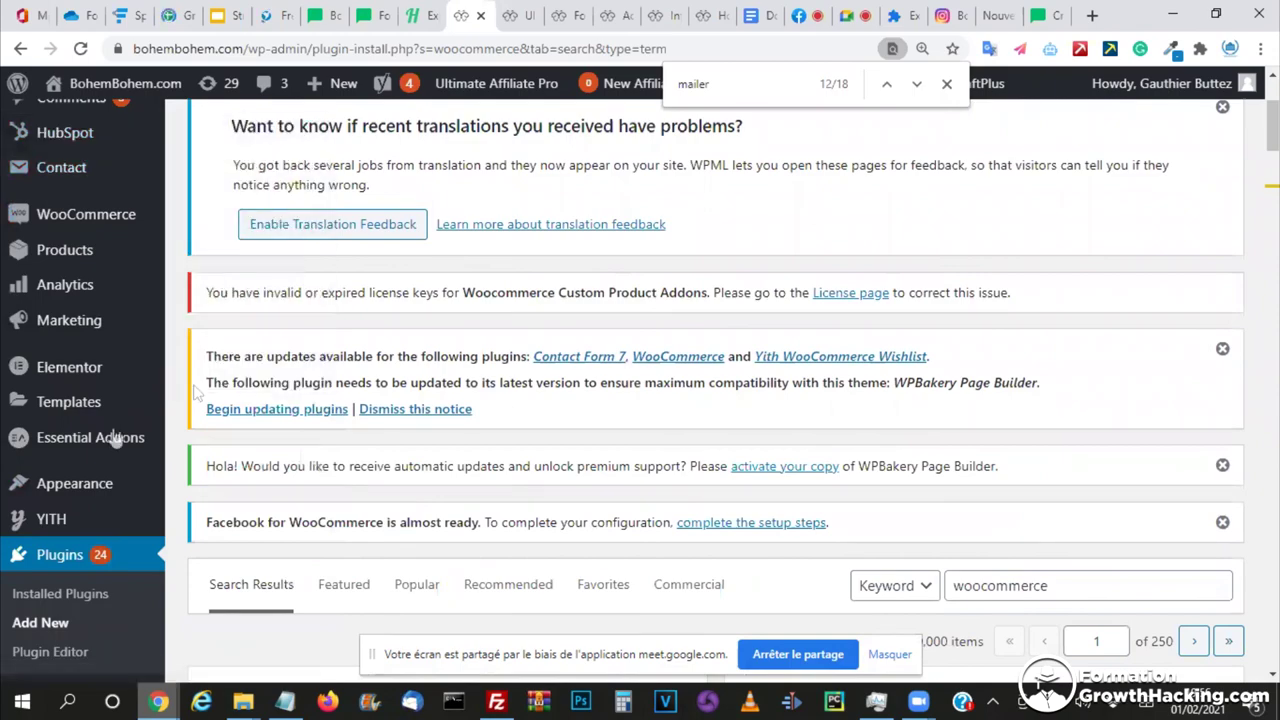
scroll(110, 440, "down", 3)
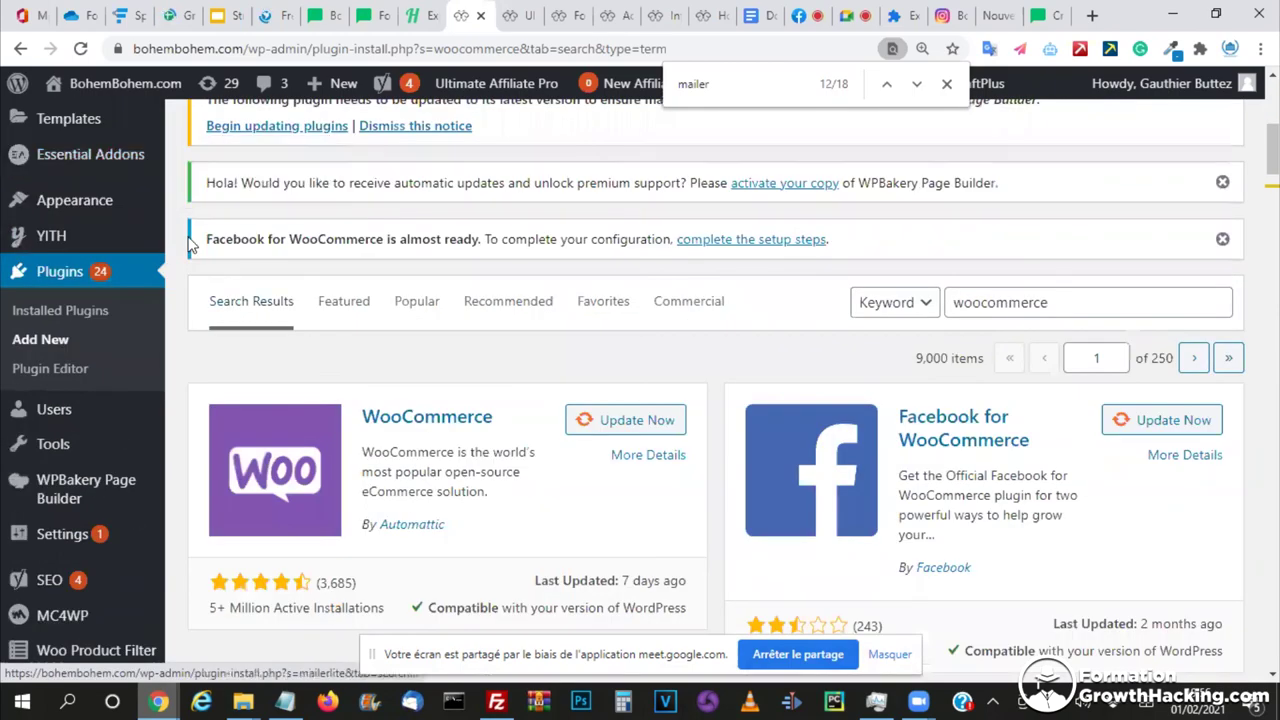
scroll(66, 447, "up", 5)
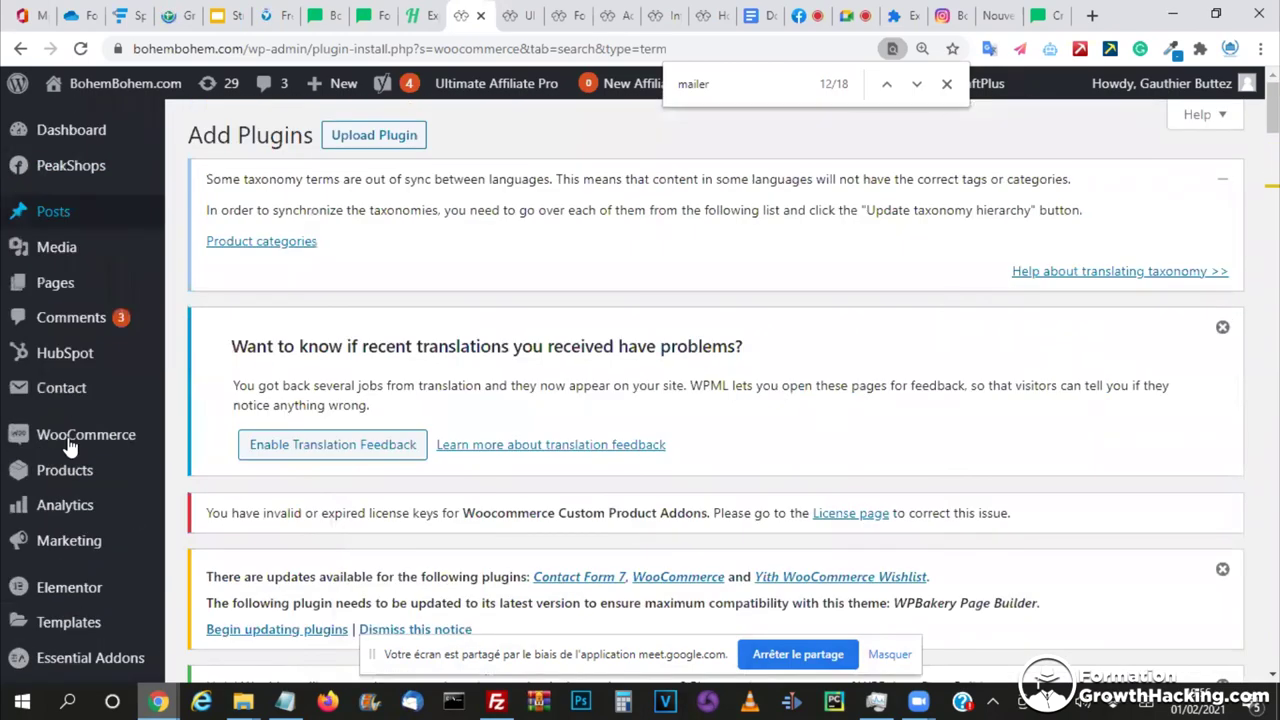
scroll(70, 447, "down", 3)
scroll(677, 327, "down", 8)
scroll(677, 325, "up", 10)
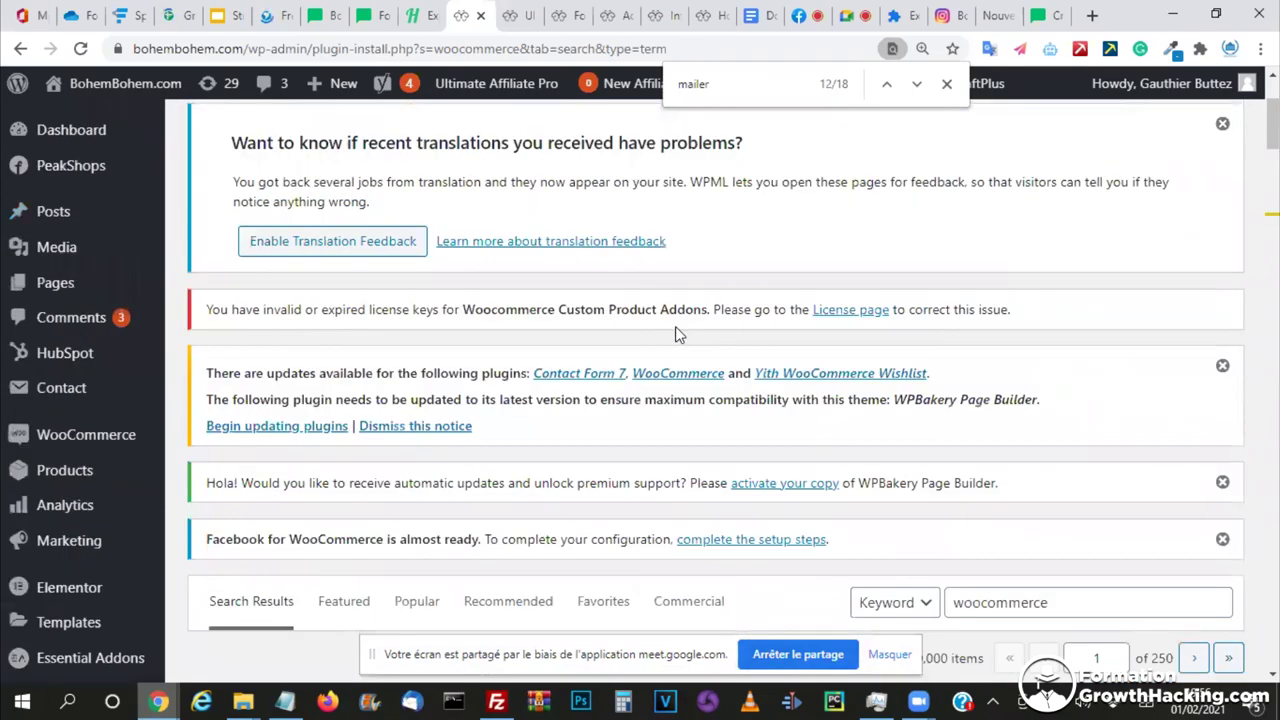
scroll(500, 390, "up", 3)
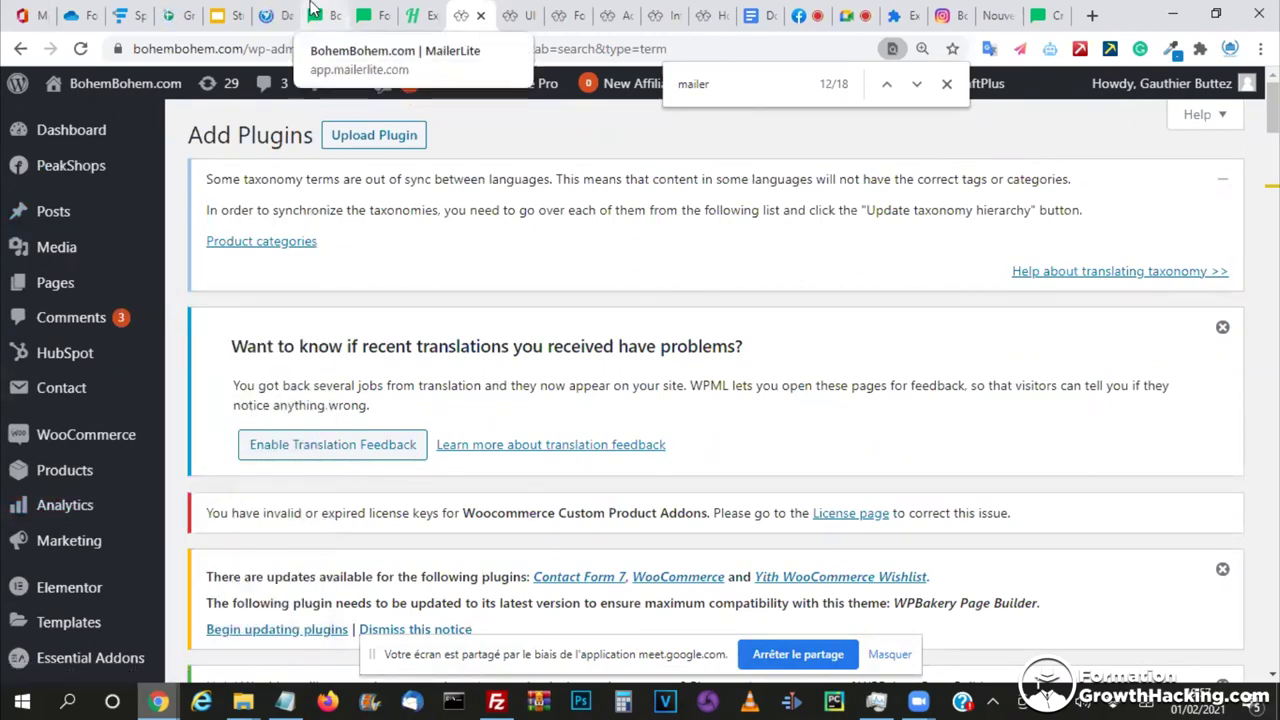
- Switch to the Google Meet call
left_click(850, 14)
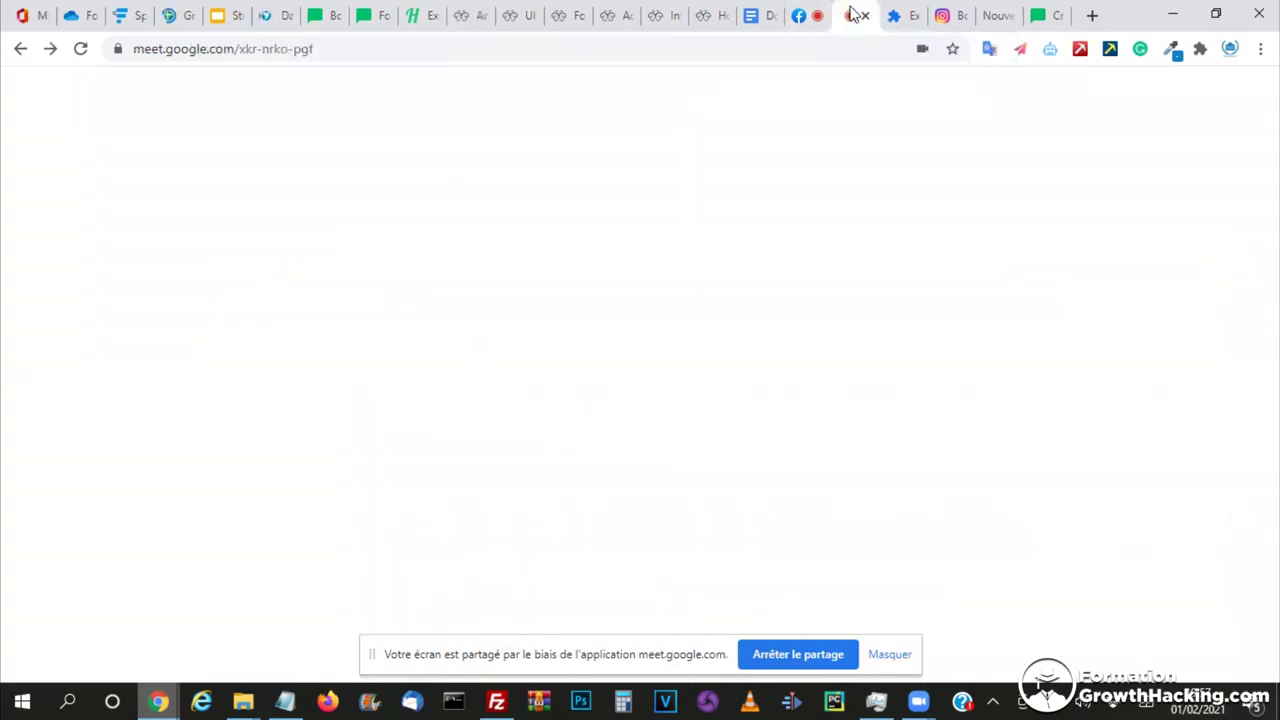